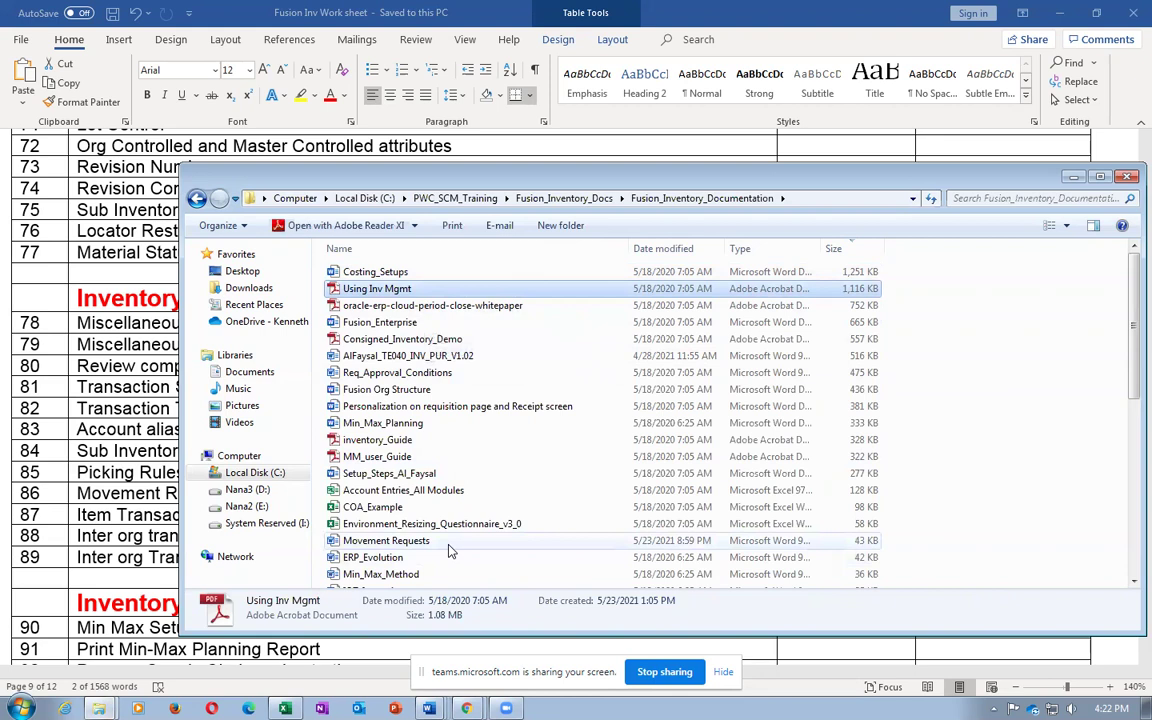
# Search the Fusion_Inventory_Documentation folder for "requ" and open the Movement Requests document
pyautogui.click(405, 457)
pyautogui.scroll(-8, 405, 460)
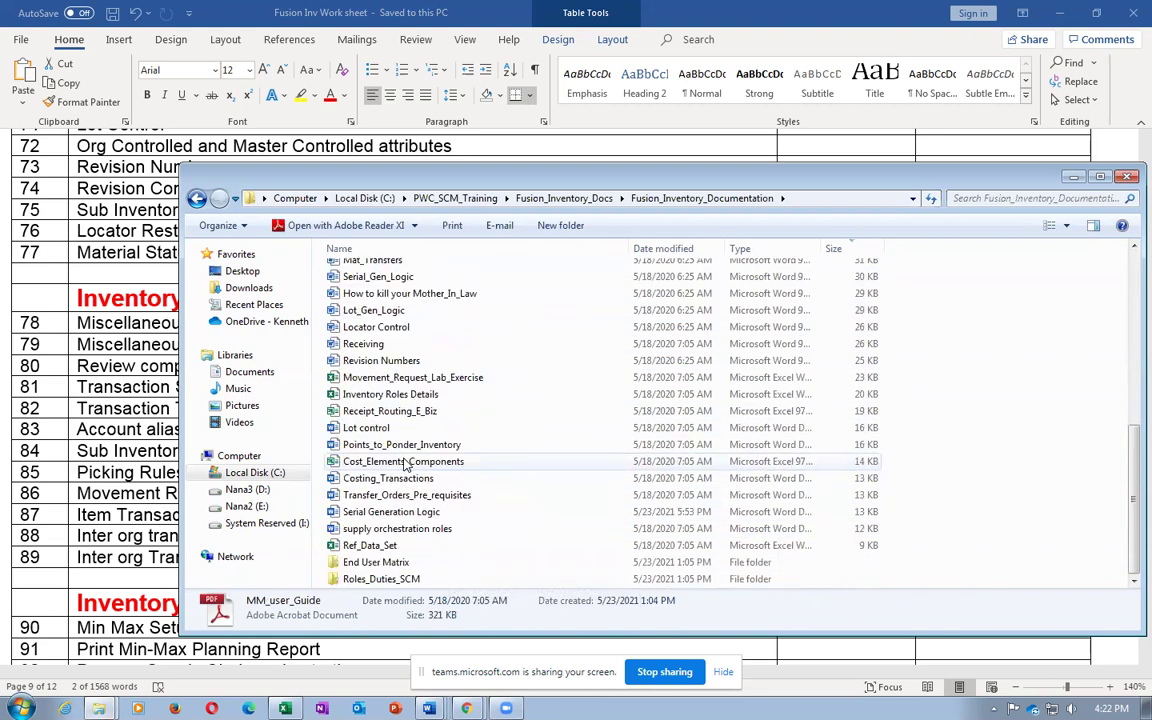
pyautogui.scroll(3, 405, 463)
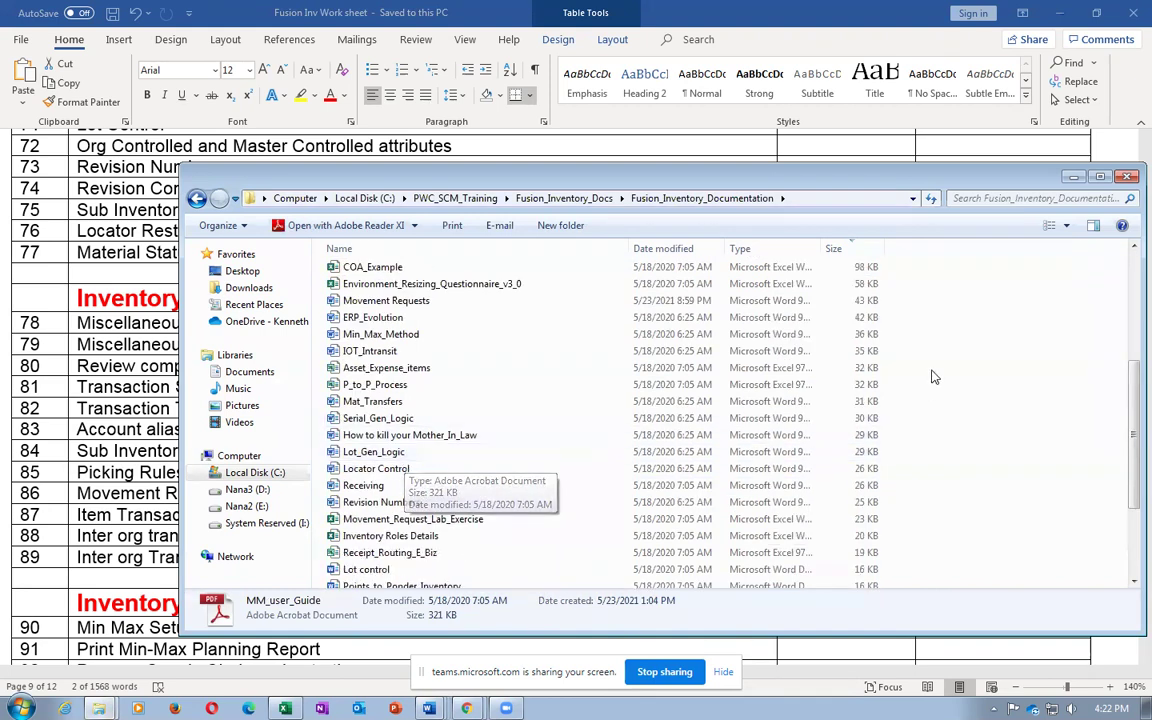
pyautogui.click(974, 198)
pyautogui.write('requ')
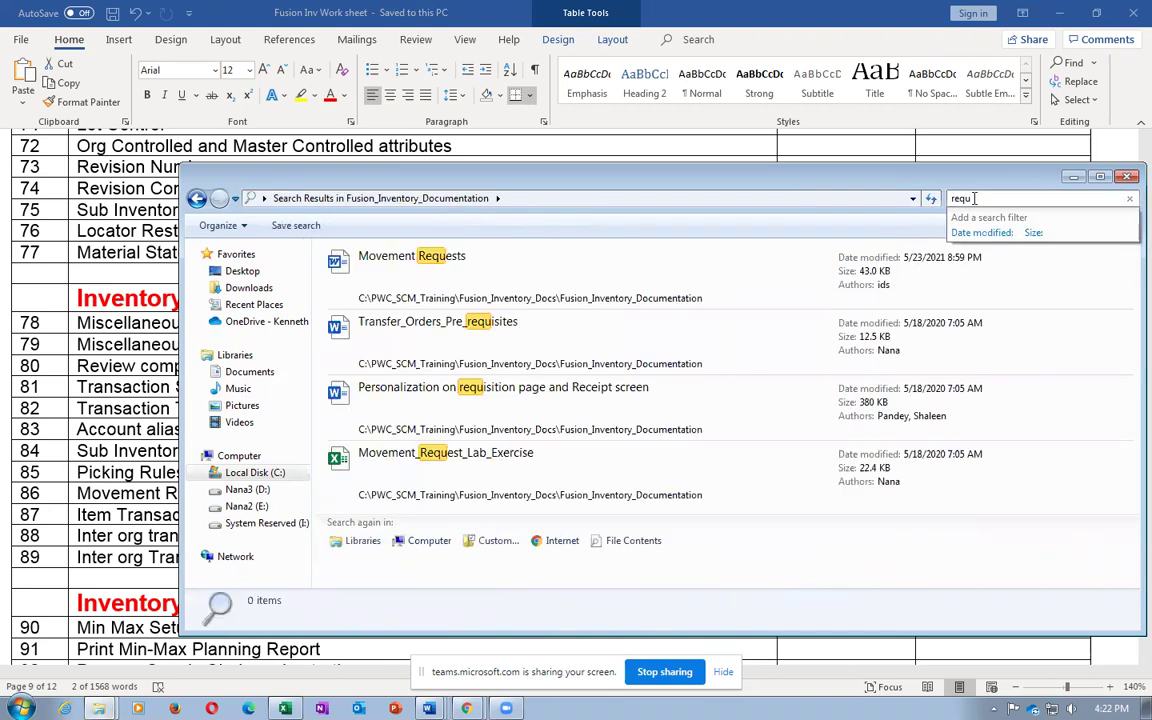
pyautogui.click(388, 292)
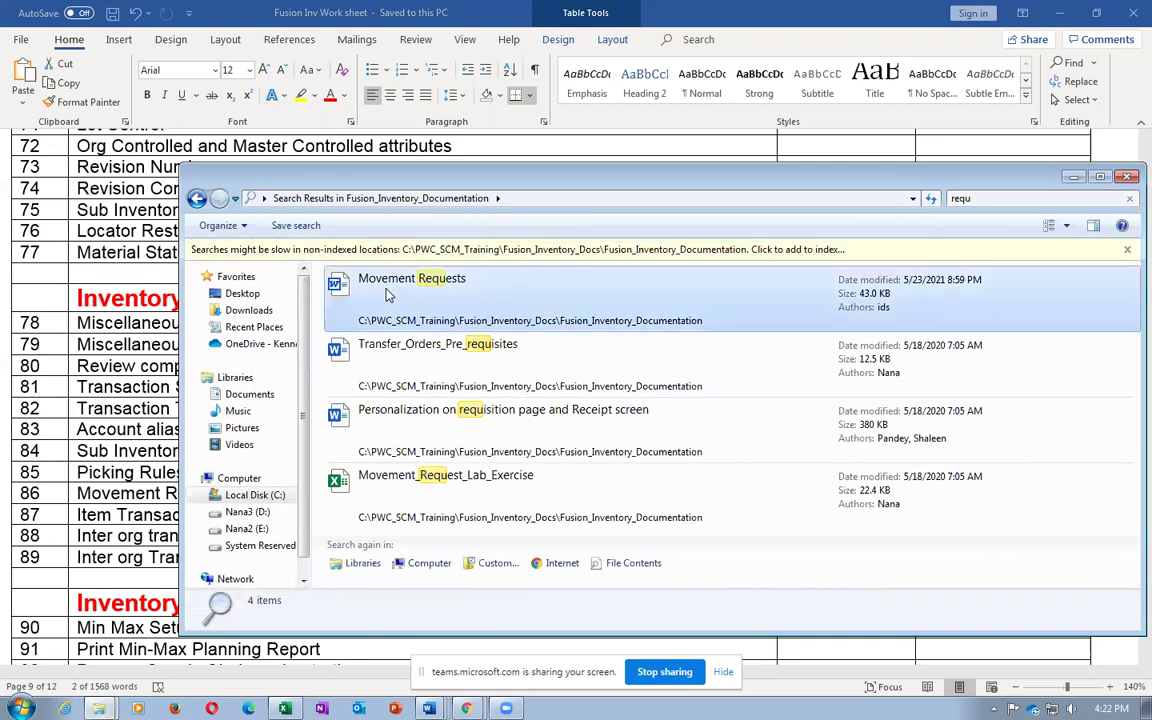
pyautogui.doubleClick(475, 313)
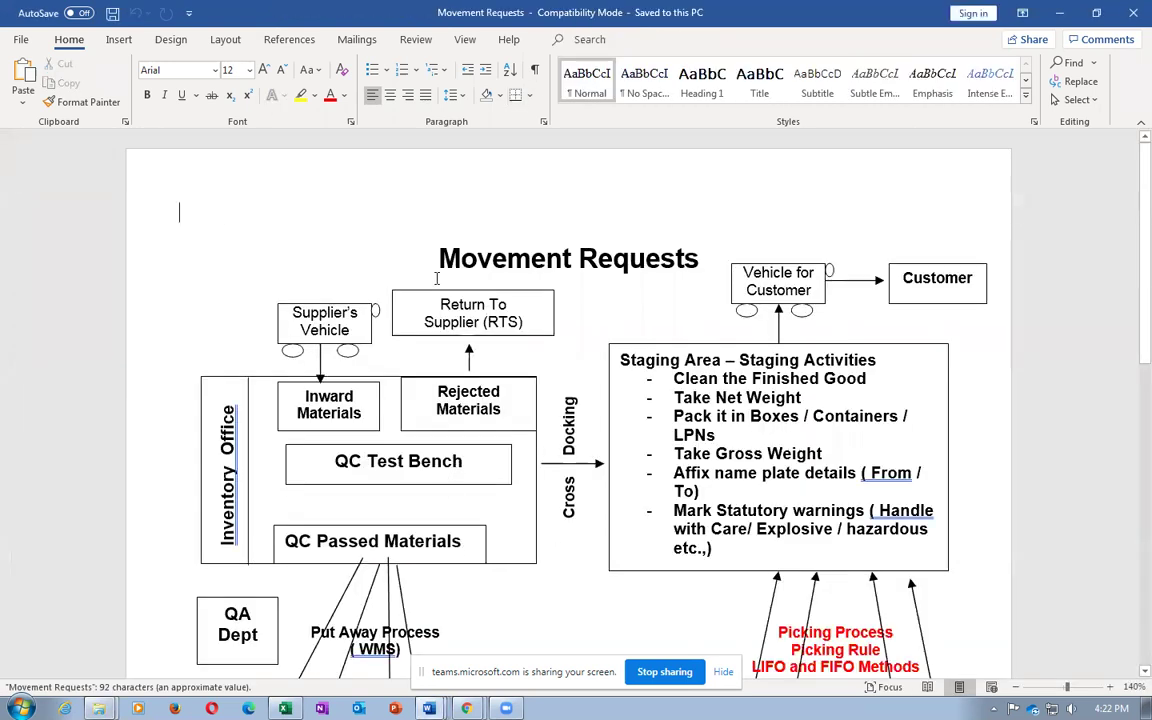
# Examine the Movement Requests title and the Inventory Office, QC Test Bench and QA Dept boxes of the diagram
pyautogui.moveTo(462, 258); pyautogui.dragTo(477, 258)
pyautogui.moveTo(540, 277); pyautogui.dragTo(648, 260)
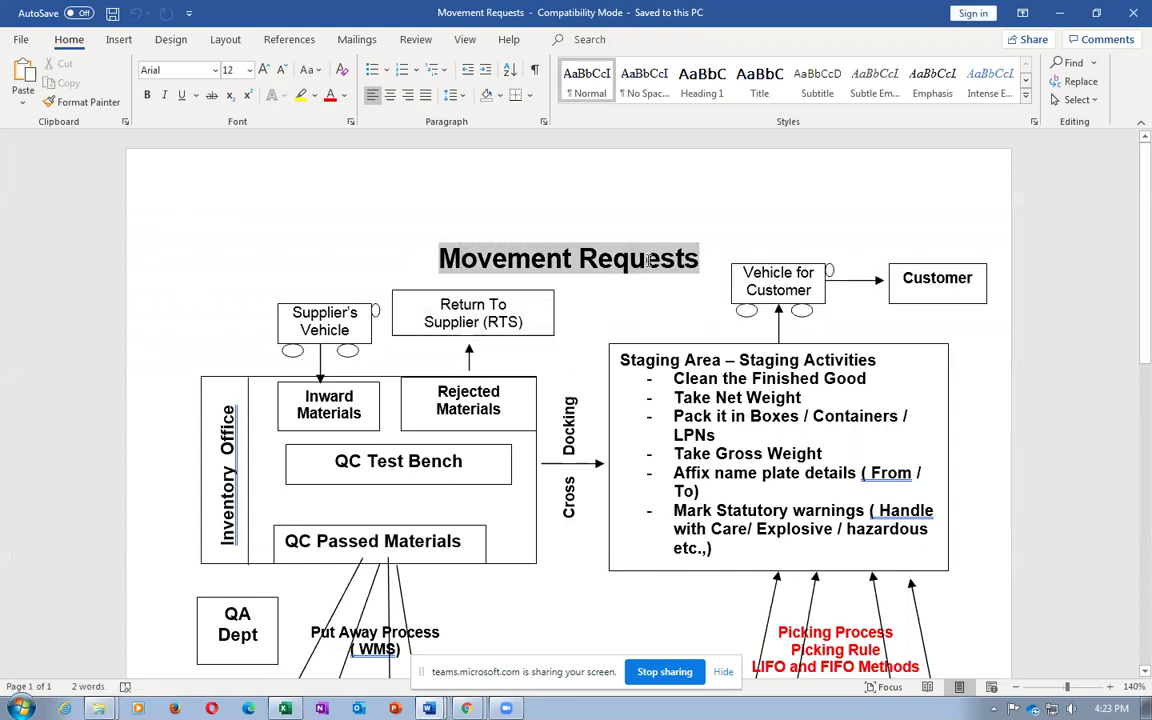
pyautogui.moveTo(648, 260); pyautogui.dragTo(650, 262)
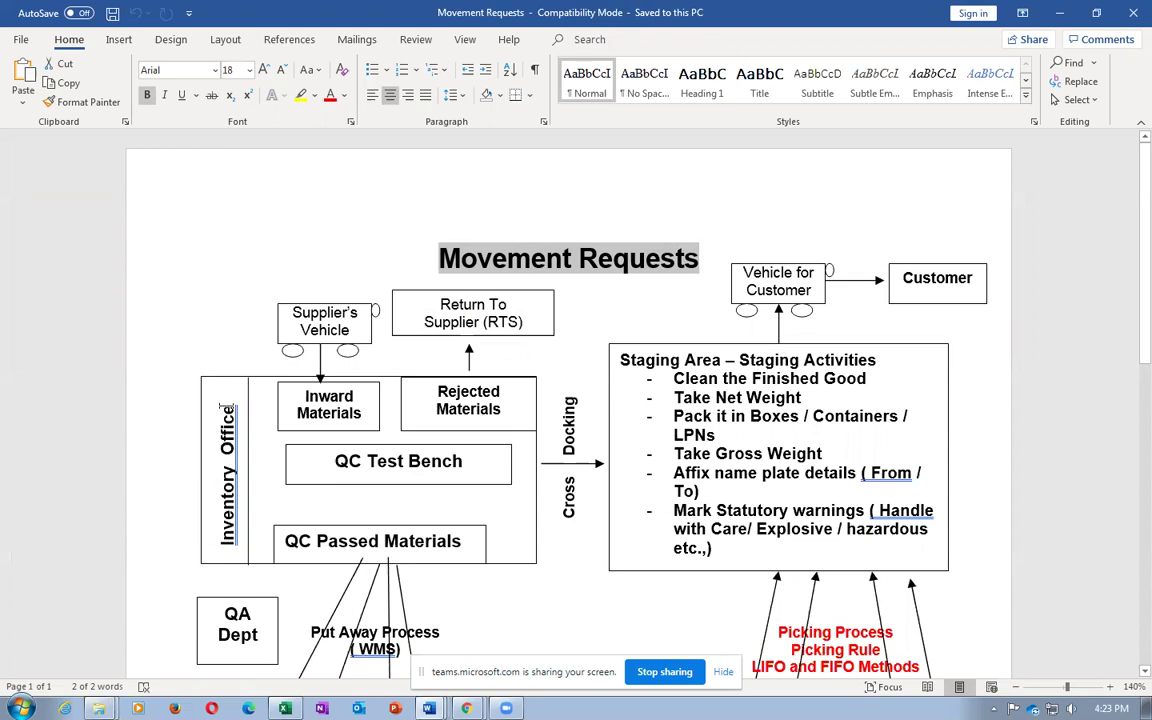
pyautogui.click(212, 515)
pyautogui.moveTo(212, 515); pyautogui.dragTo(212, 546)
pyautogui.click(434, 462)
pyautogui.scroll(-2, 437, 470)
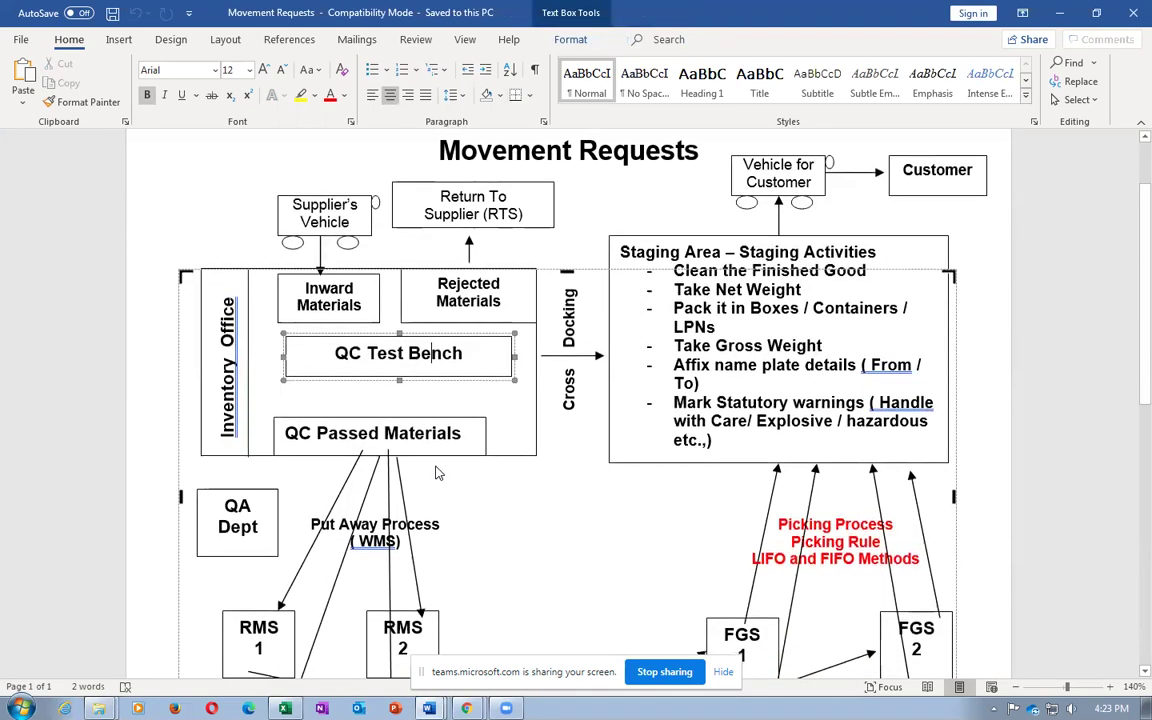
pyautogui.click(237, 505)
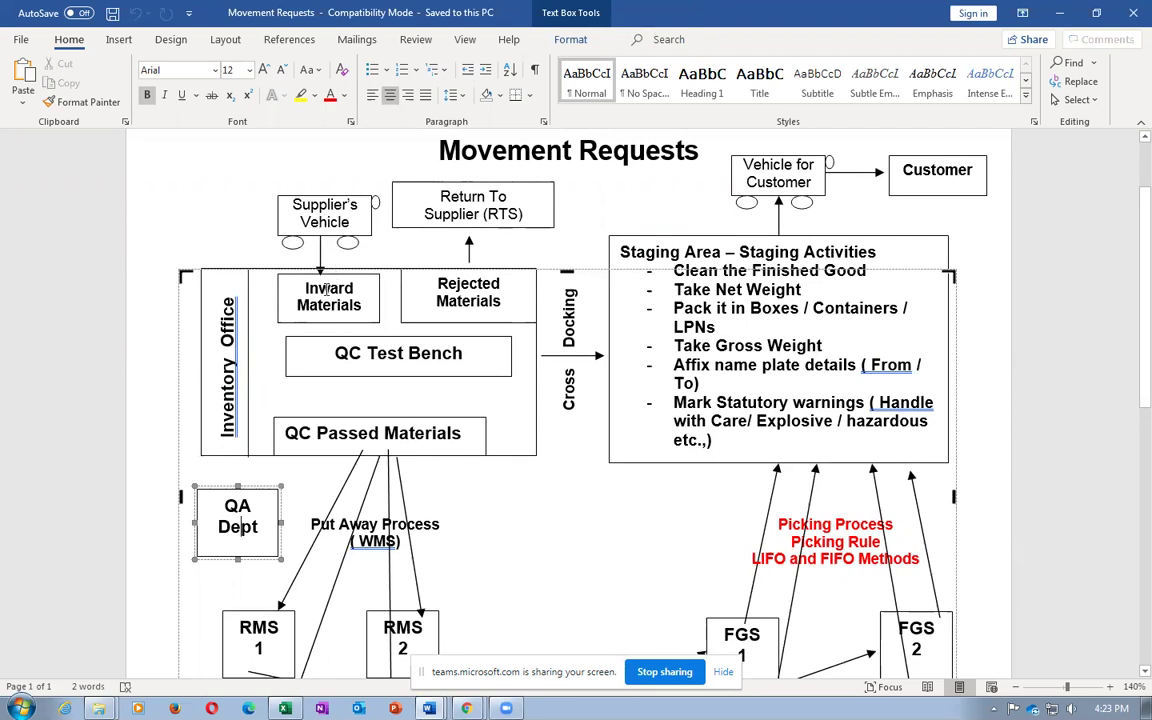
# Trace the inspection flow from Inward Materials through QC Test Bench to QC Passed Materials in the diagram
pyautogui.moveTo(326, 289); pyautogui.dragTo(348, 305)
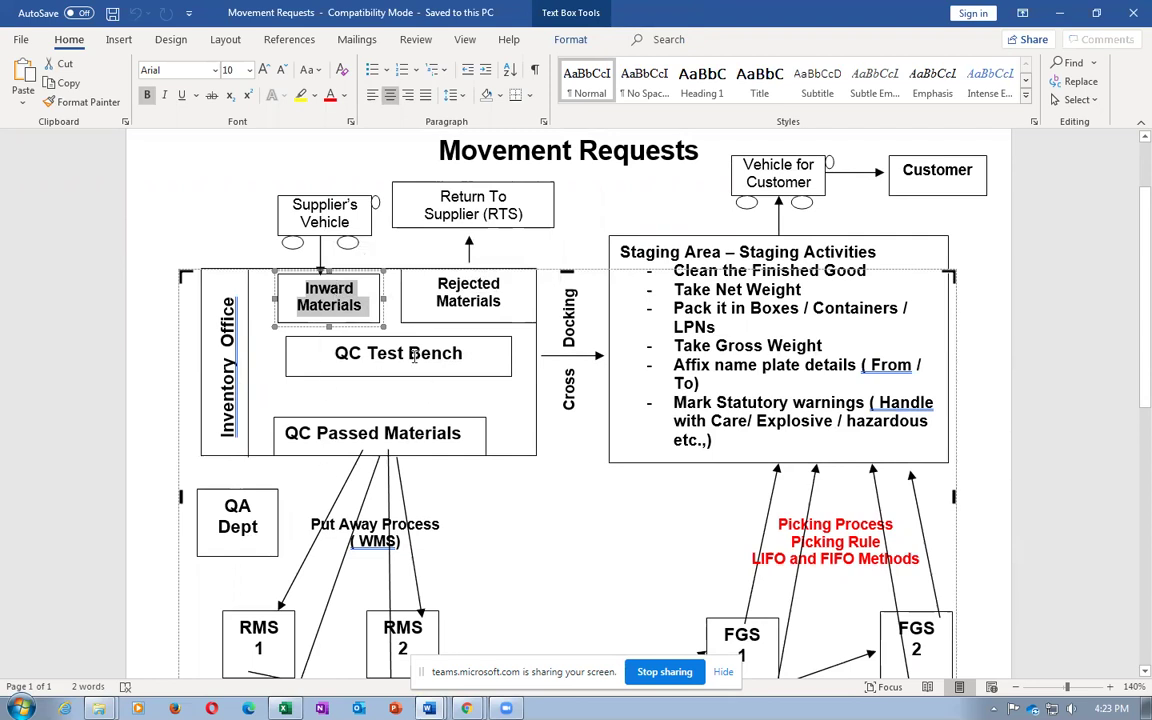
pyautogui.click(337, 353)
pyautogui.moveTo(337, 353); pyautogui.dragTo(452, 368)
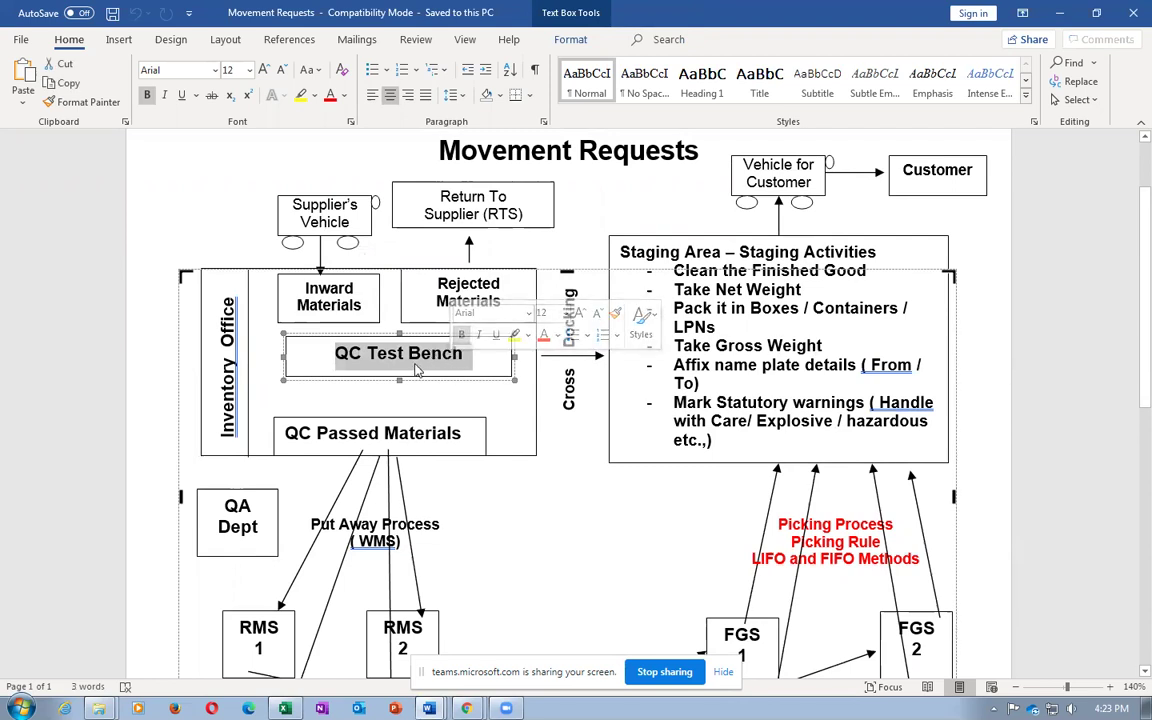
pyautogui.click(416, 368)
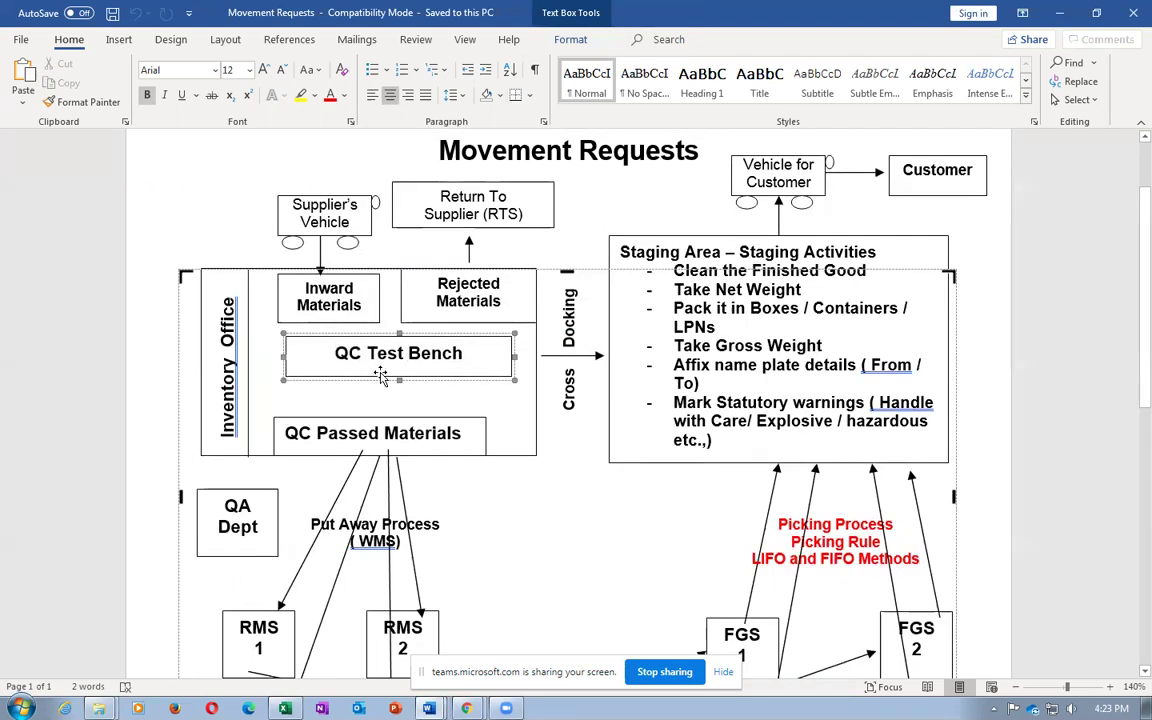
pyautogui.click(336, 310)
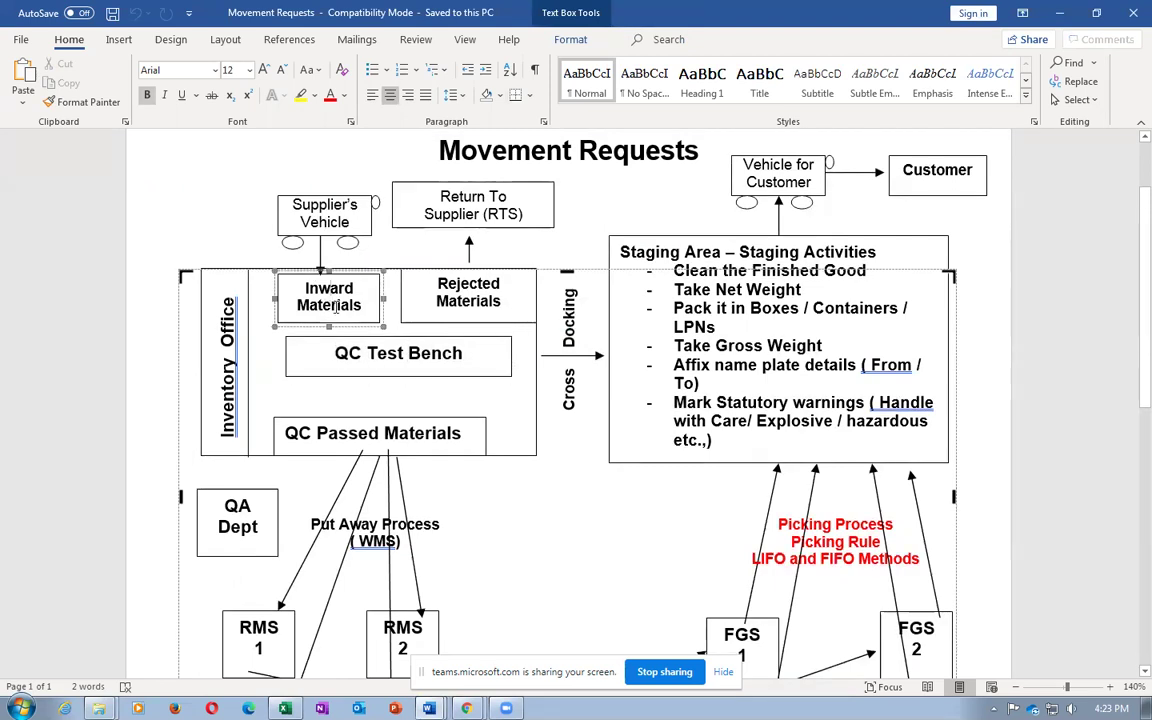
pyautogui.moveTo(288, 432); pyautogui.dragTo(451, 447)
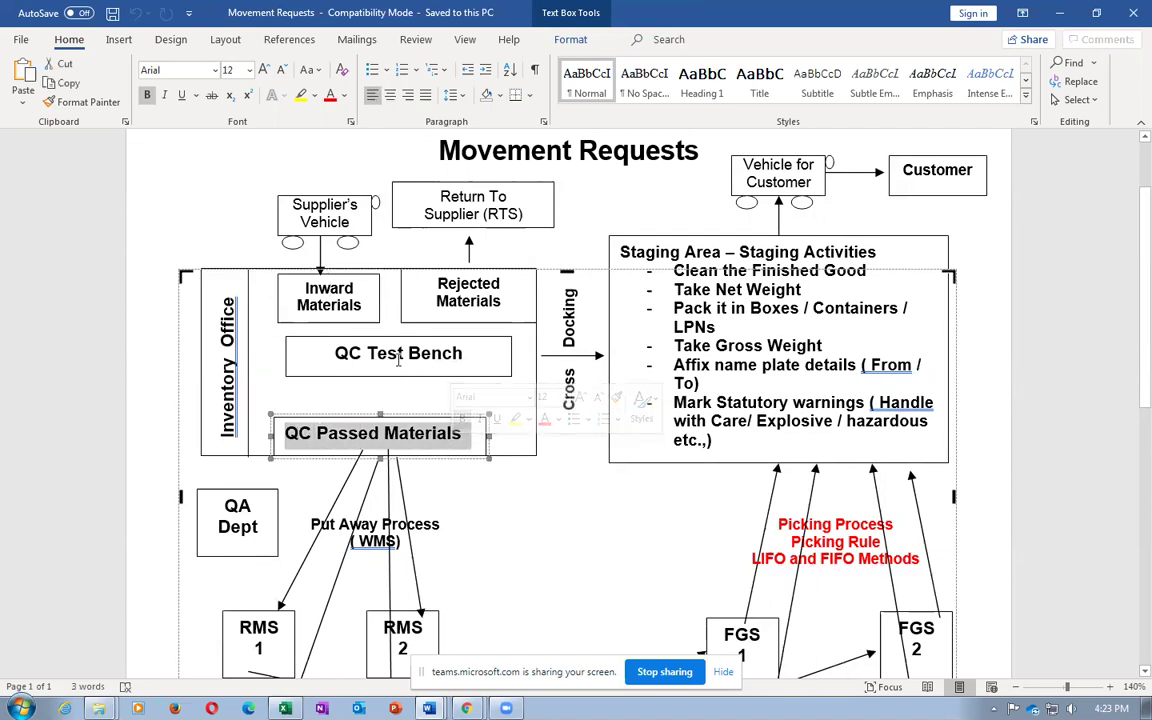
pyautogui.click(360, 334)
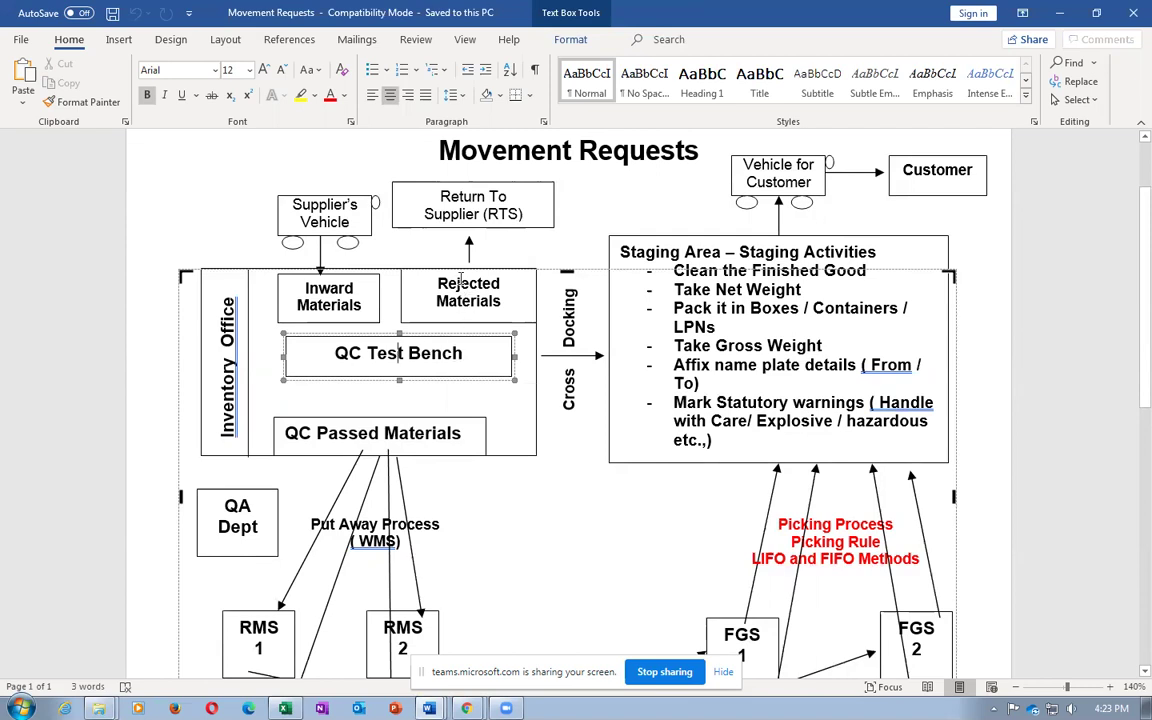
# Examine how Rejected Materials leave the Inventory Office for the Return To Supplier (RTS) box
pyautogui.moveTo(455, 283); pyautogui.dragTo(475, 303)
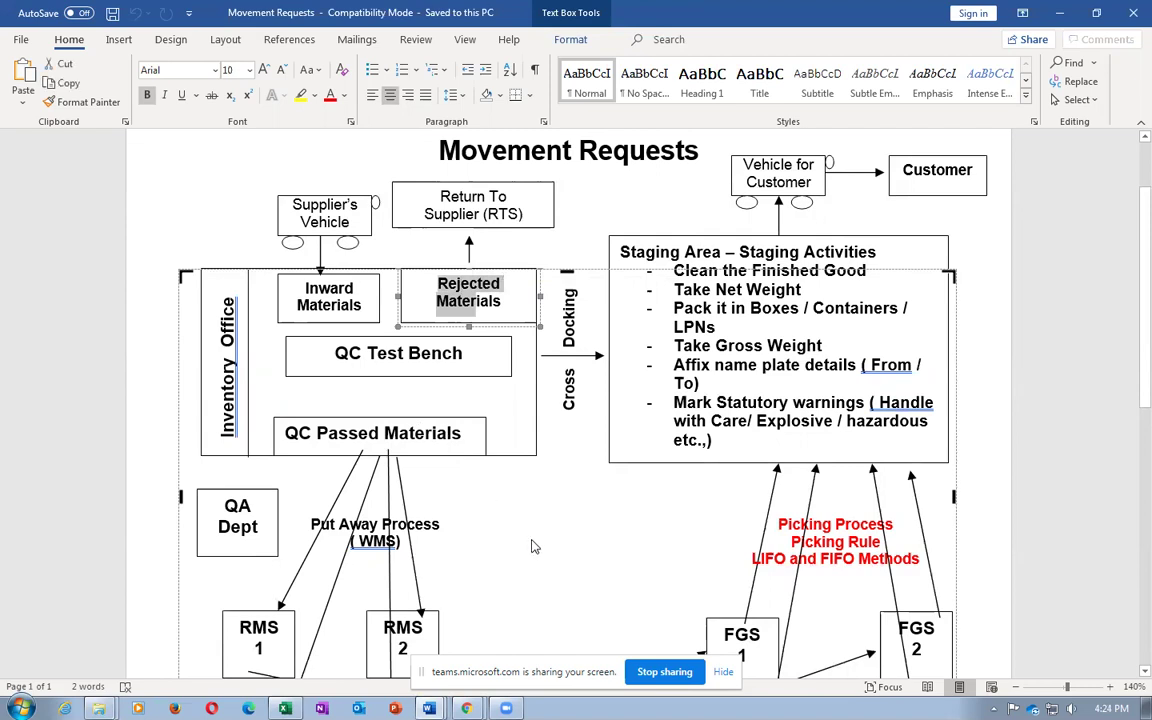
pyautogui.click(464, 305)
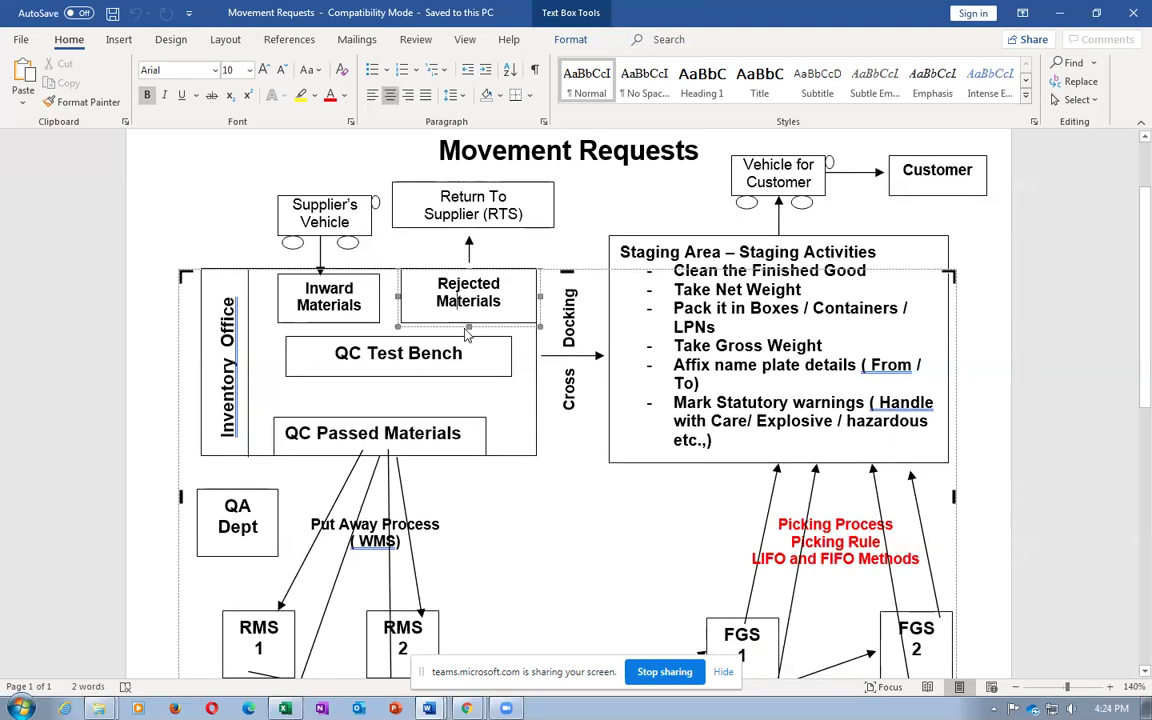
pyautogui.click(484, 215)
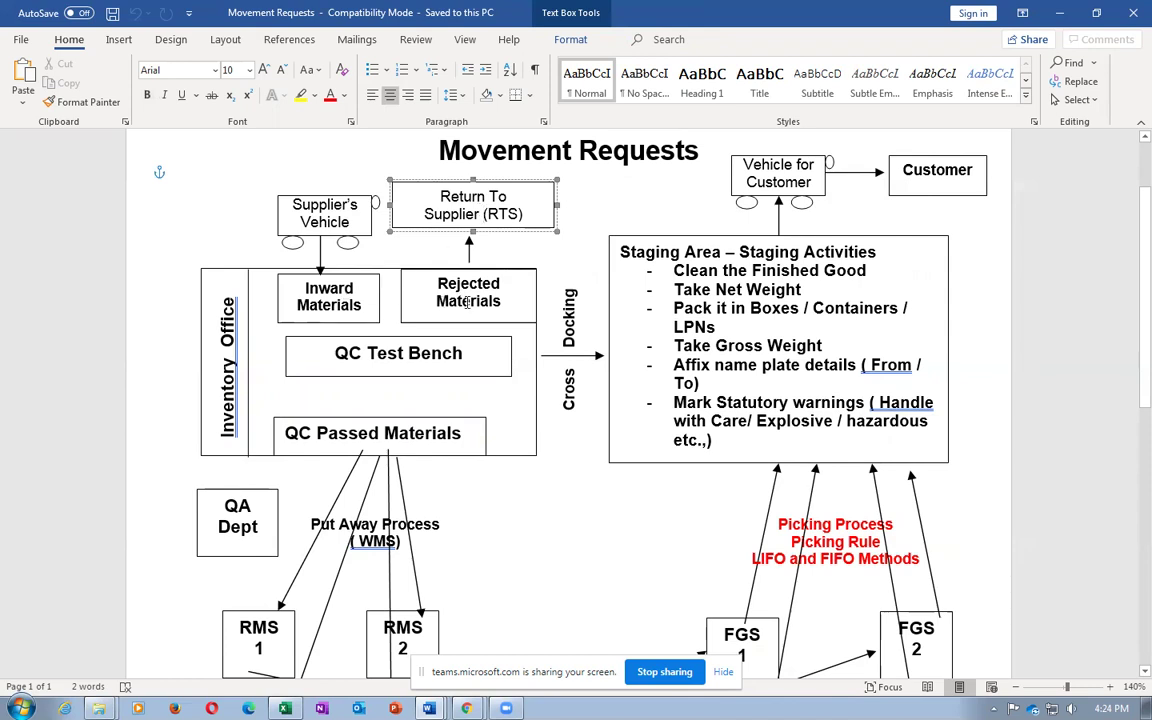
pyautogui.hotkey('ctrl', 'b')
pyautogui.click(466, 305)
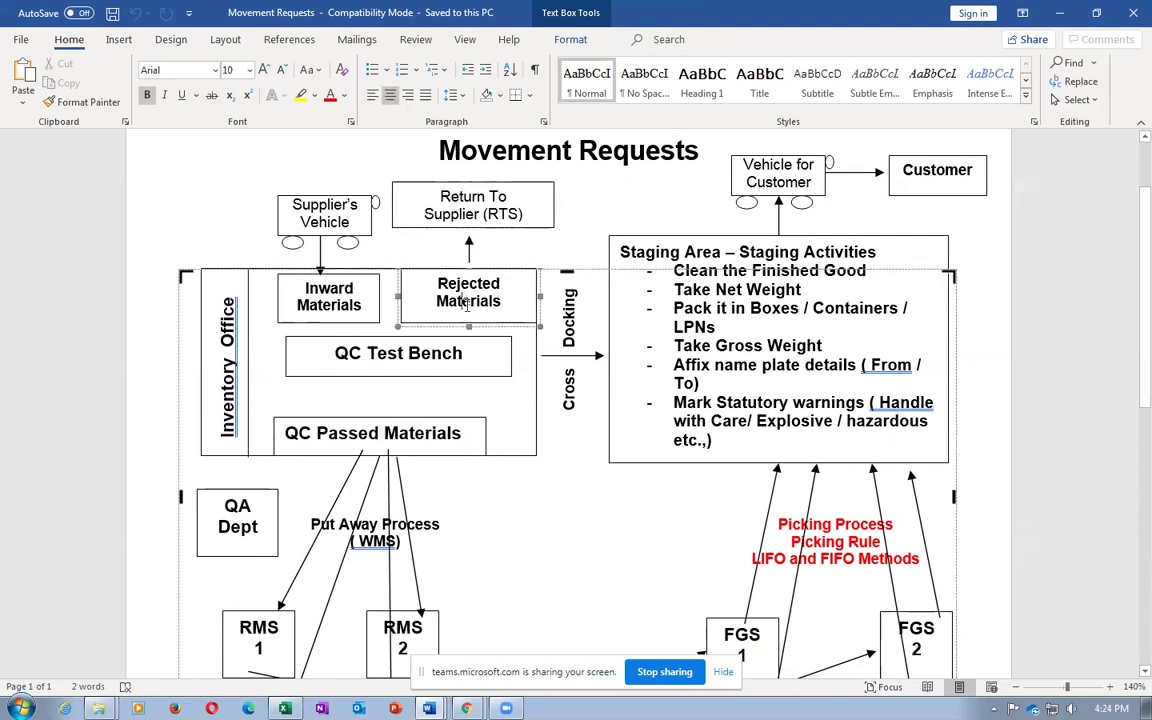
pyautogui.click(319, 433)
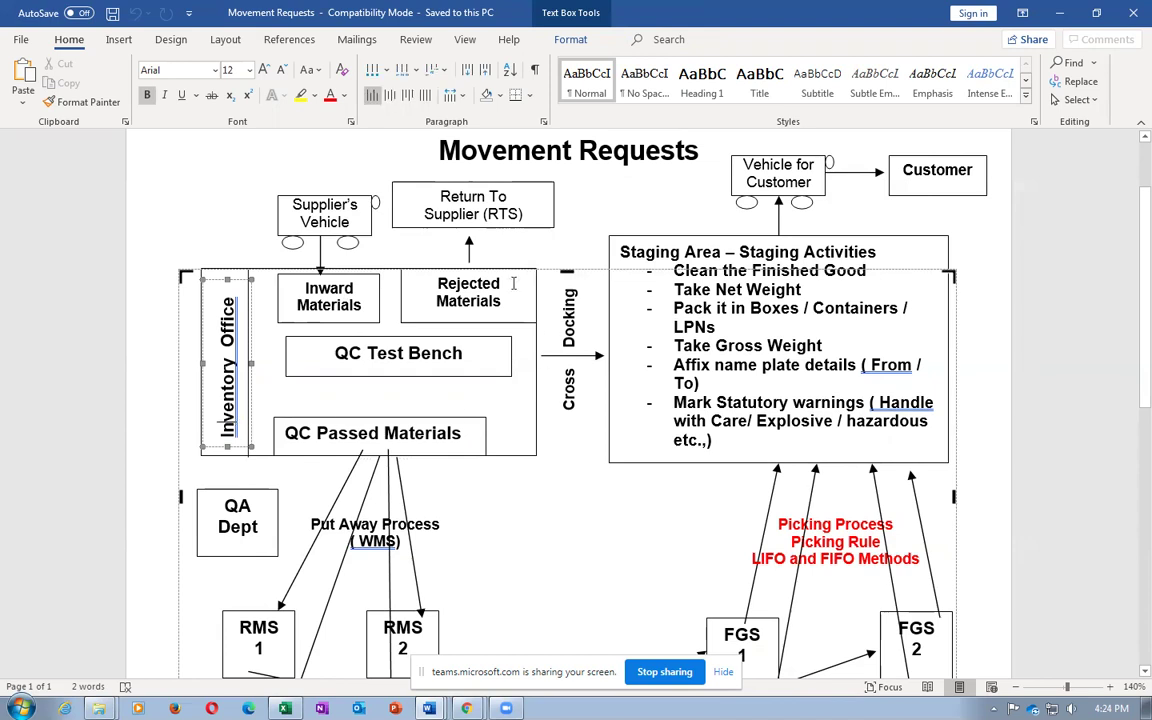
pyautogui.click(450, 300)
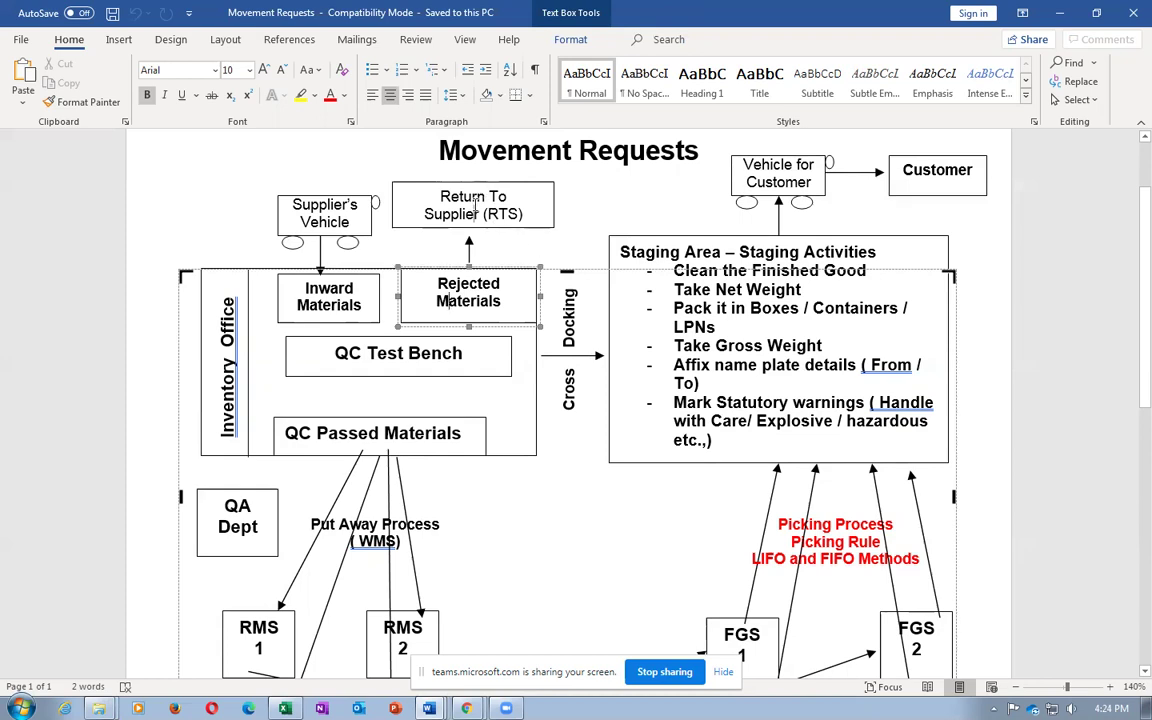
pyautogui.click(476, 200)
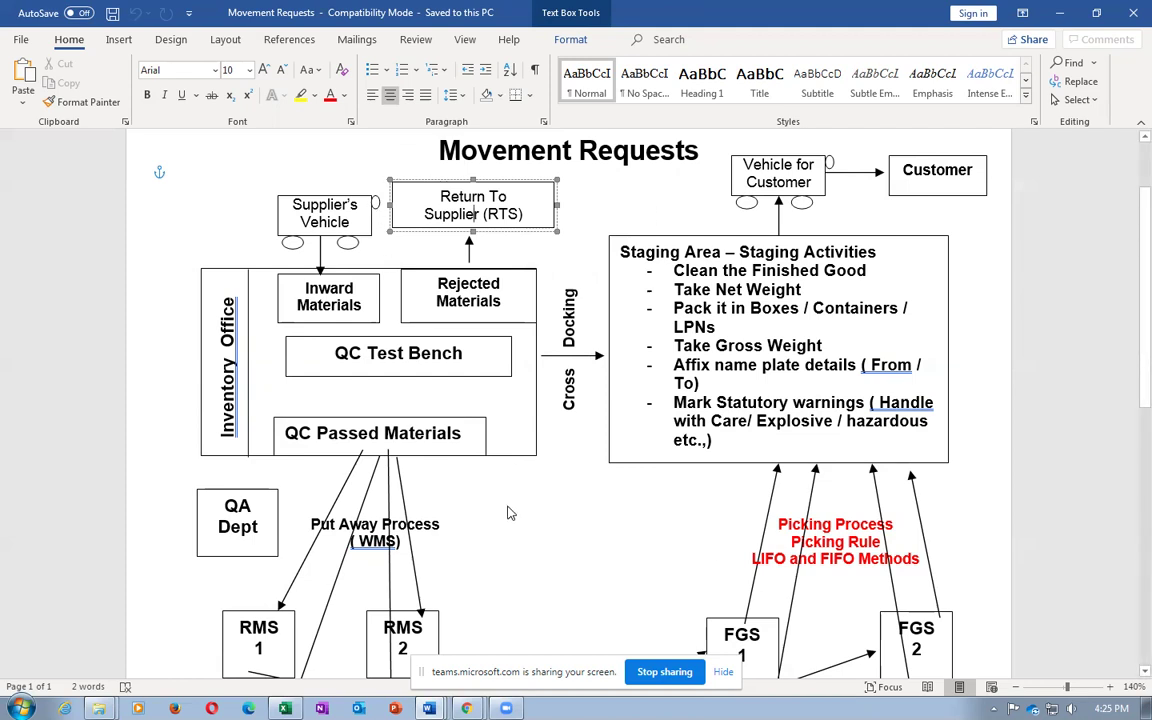
pyautogui.click(530, 562)
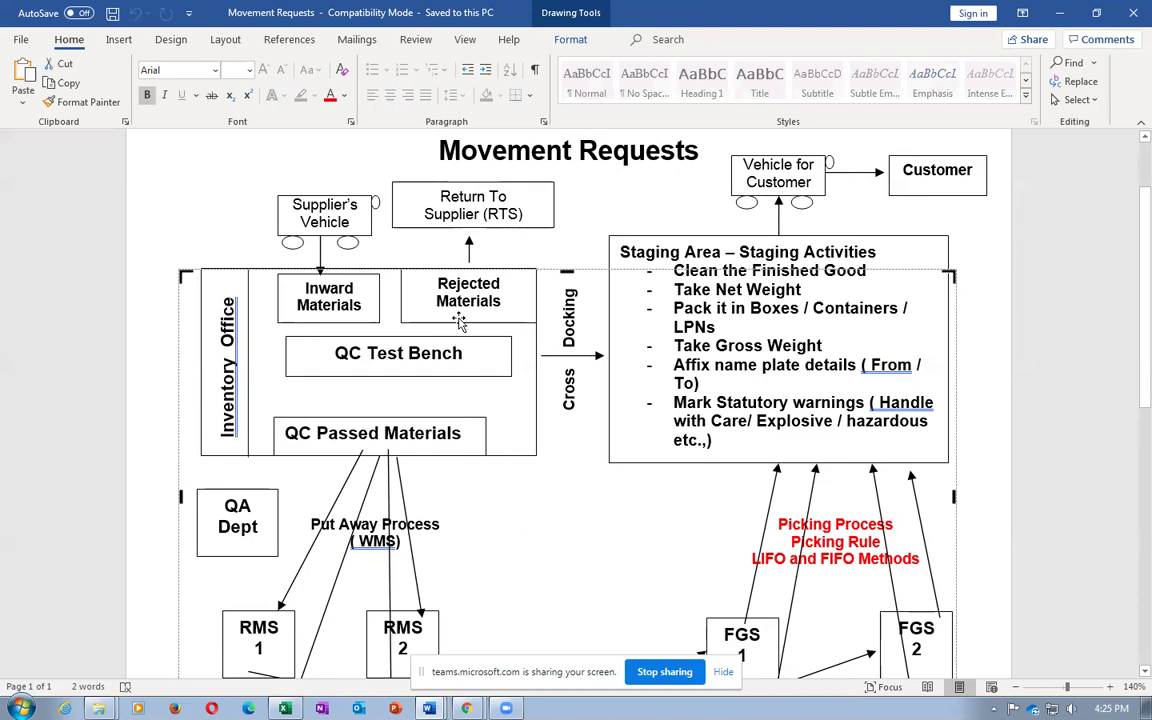
# Follow the Put Away Process from QC Passed Materials through the RMS stores into the WIP box
pyautogui.scroll(-3, 365, 418)
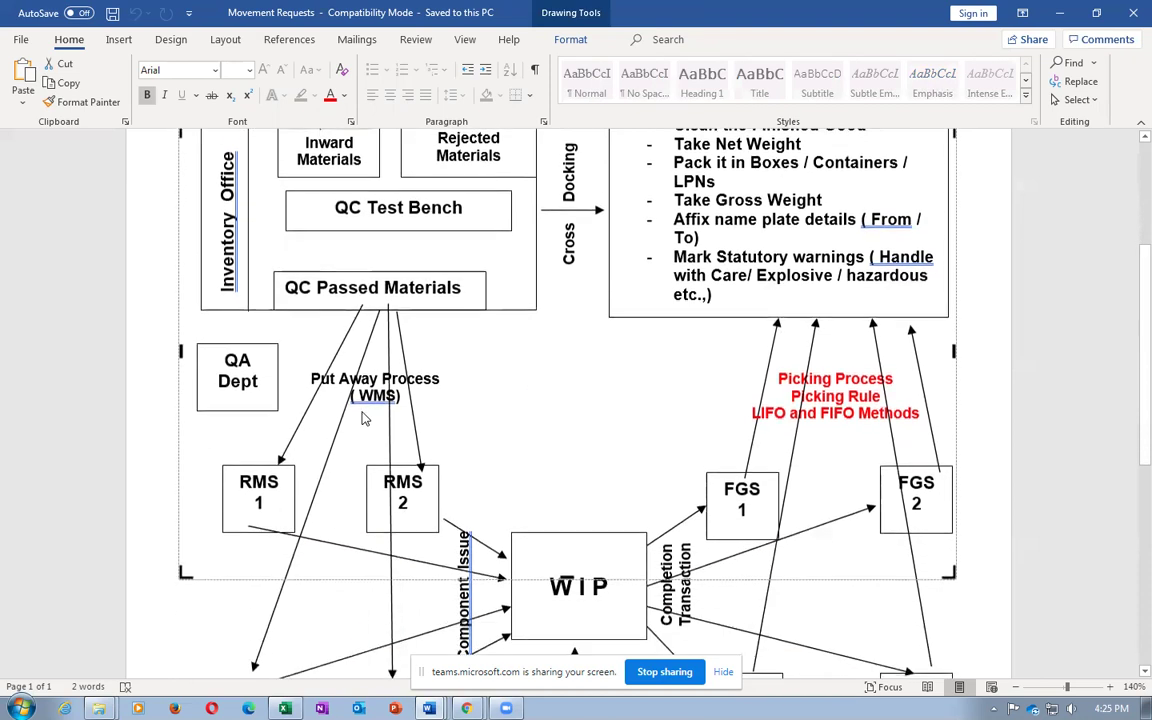
pyautogui.scroll(1, 365, 412)
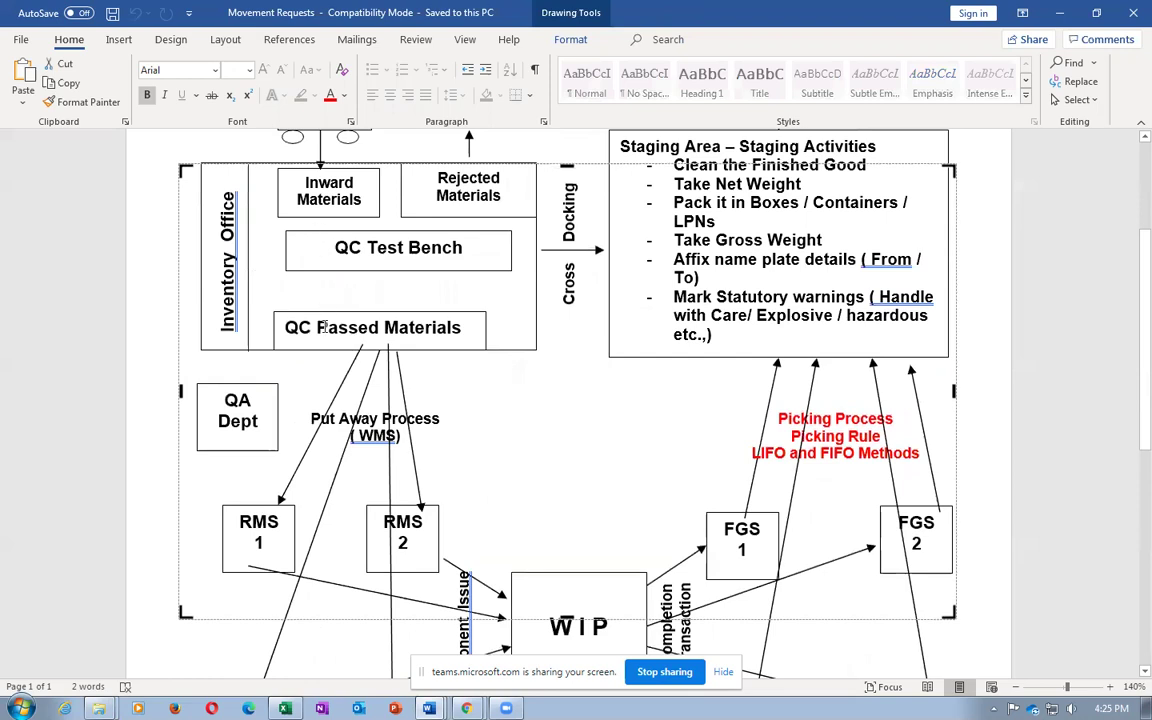
pyautogui.scroll(-4, 322, 327)
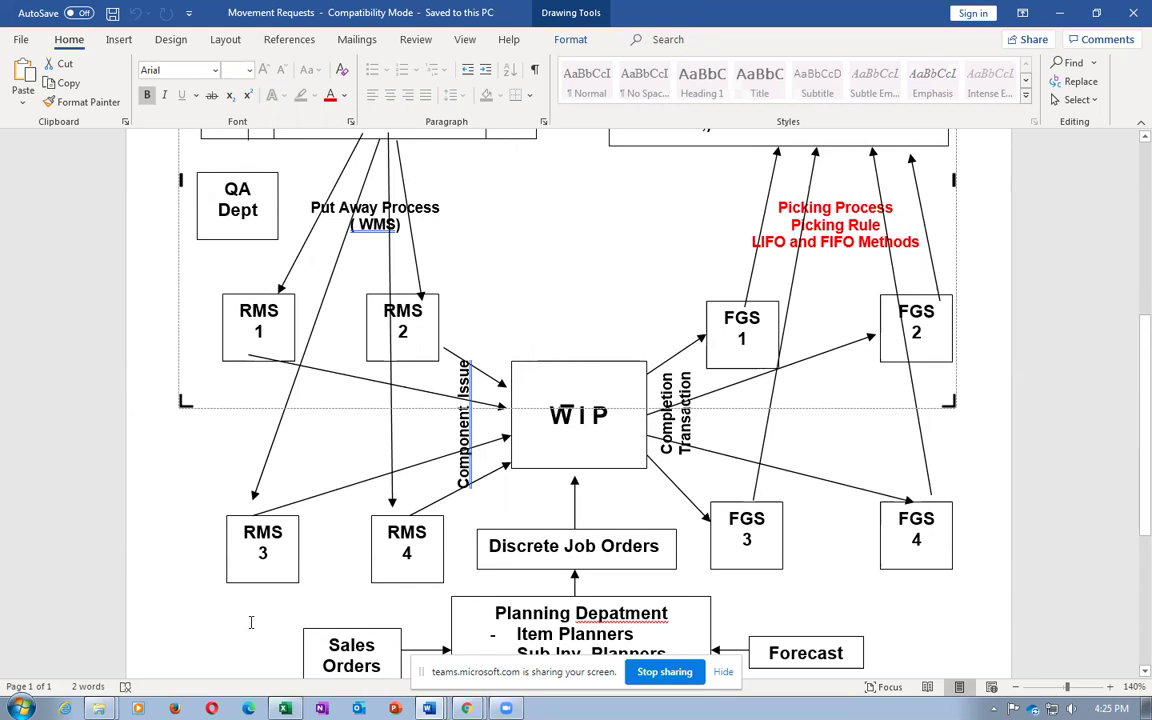
pyautogui.click(587, 418)
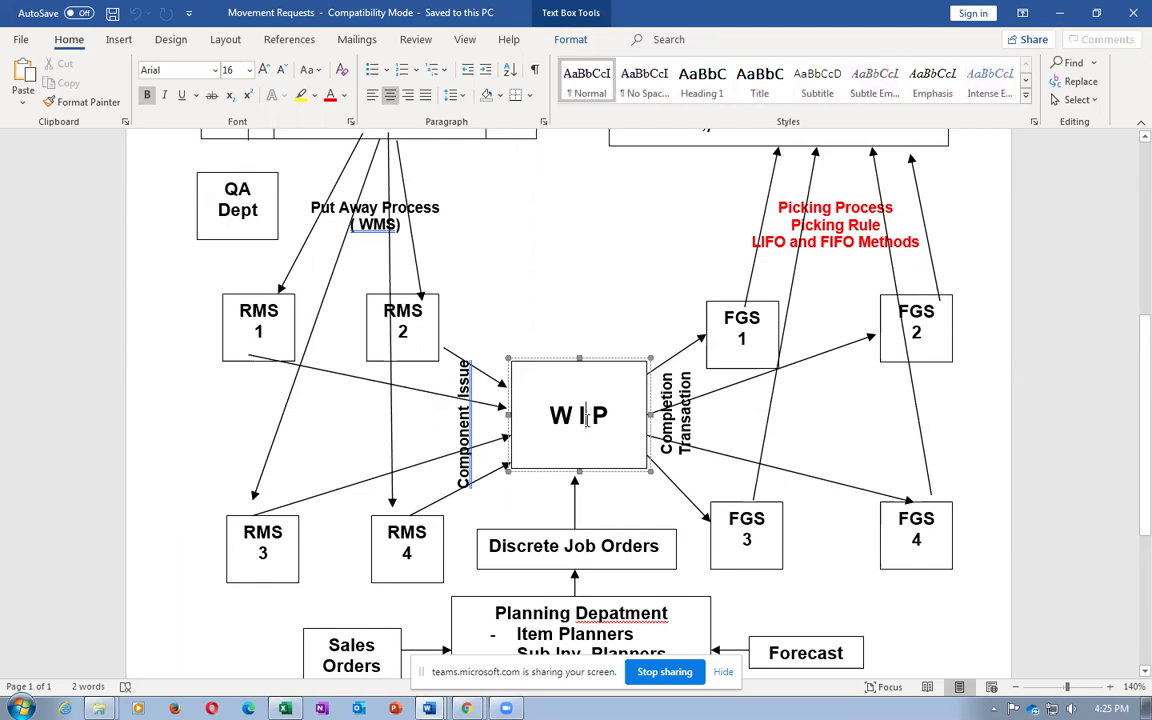
pyautogui.scroll(-1, 585, 415)
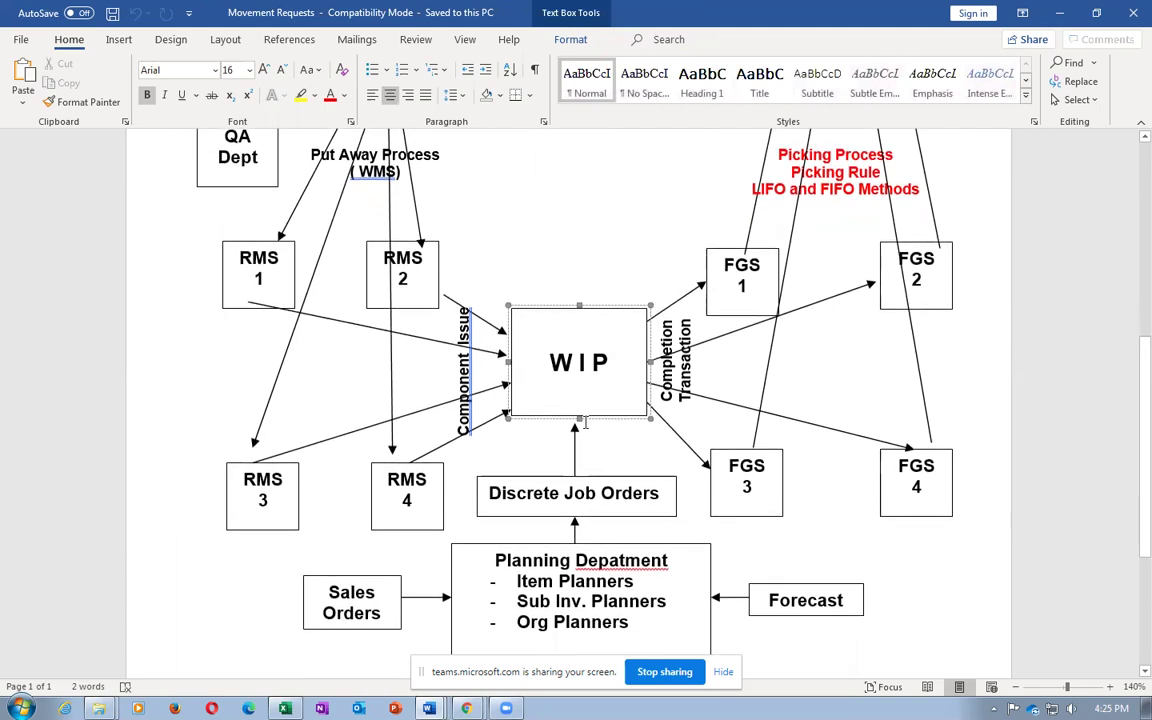
pyautogui.scroll(-1, 585, 418)
# Examine the Sales Orders and Forecast inputs feeding the planning department box below Discrete Job Orders
pyautogui.click(325, 518)
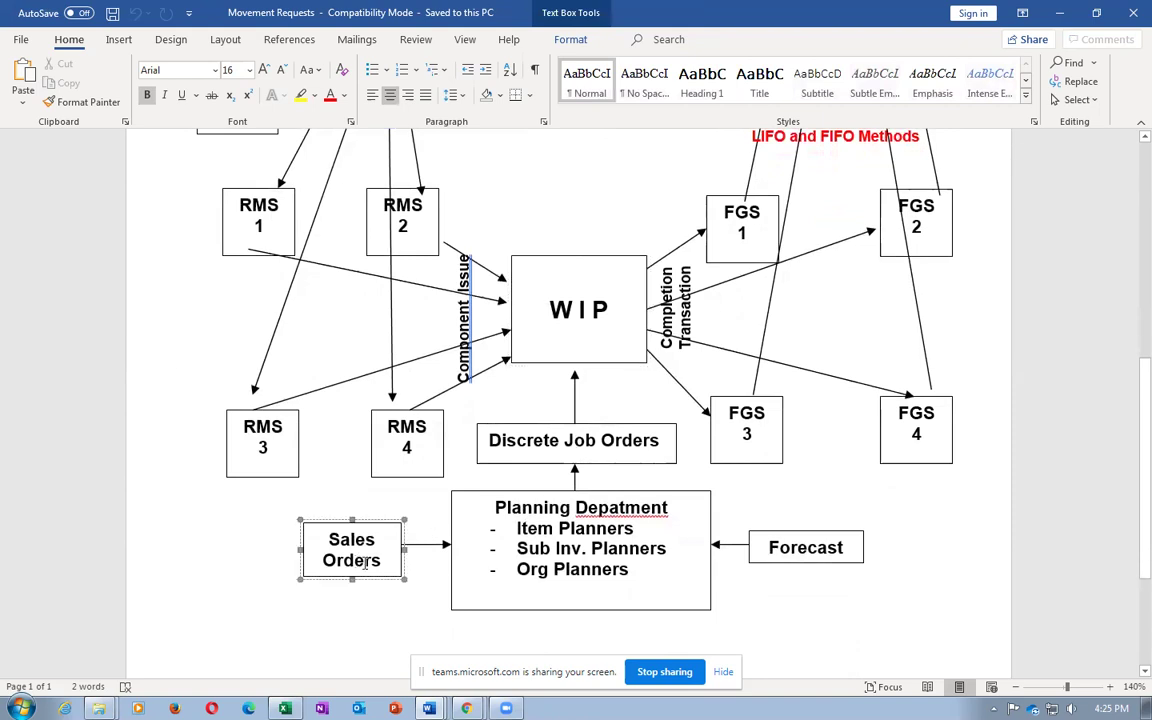
pyautogui.click(806, 556)
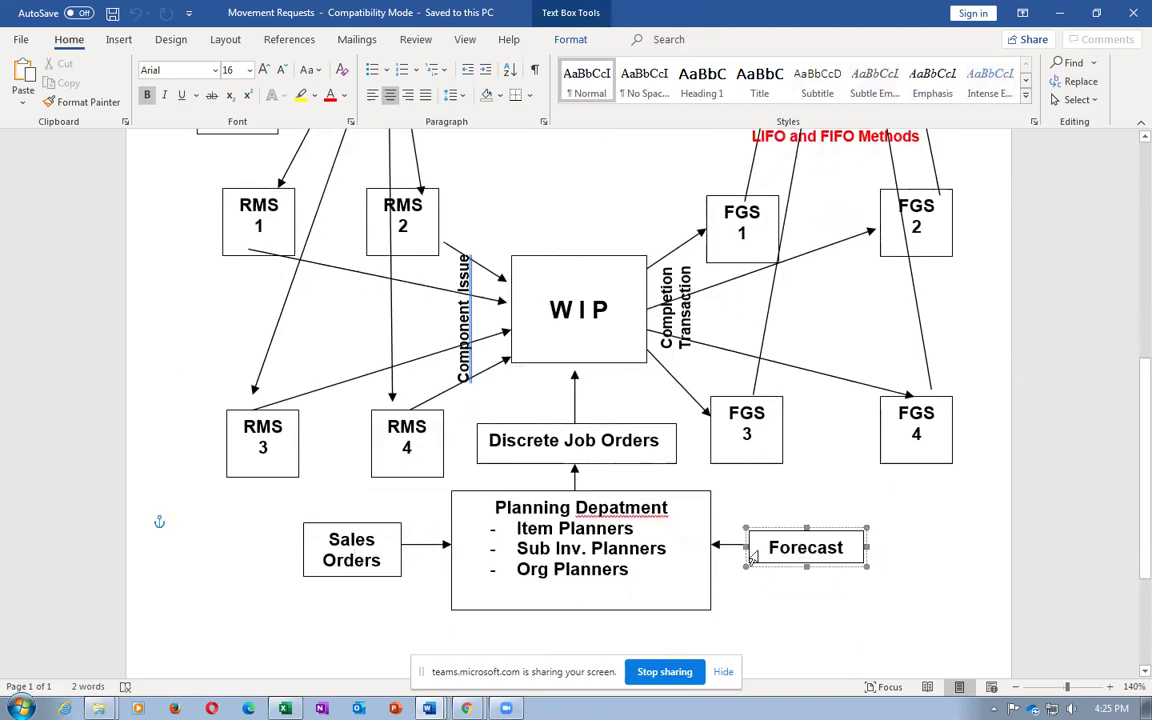
pyautogui.click(504, 508)
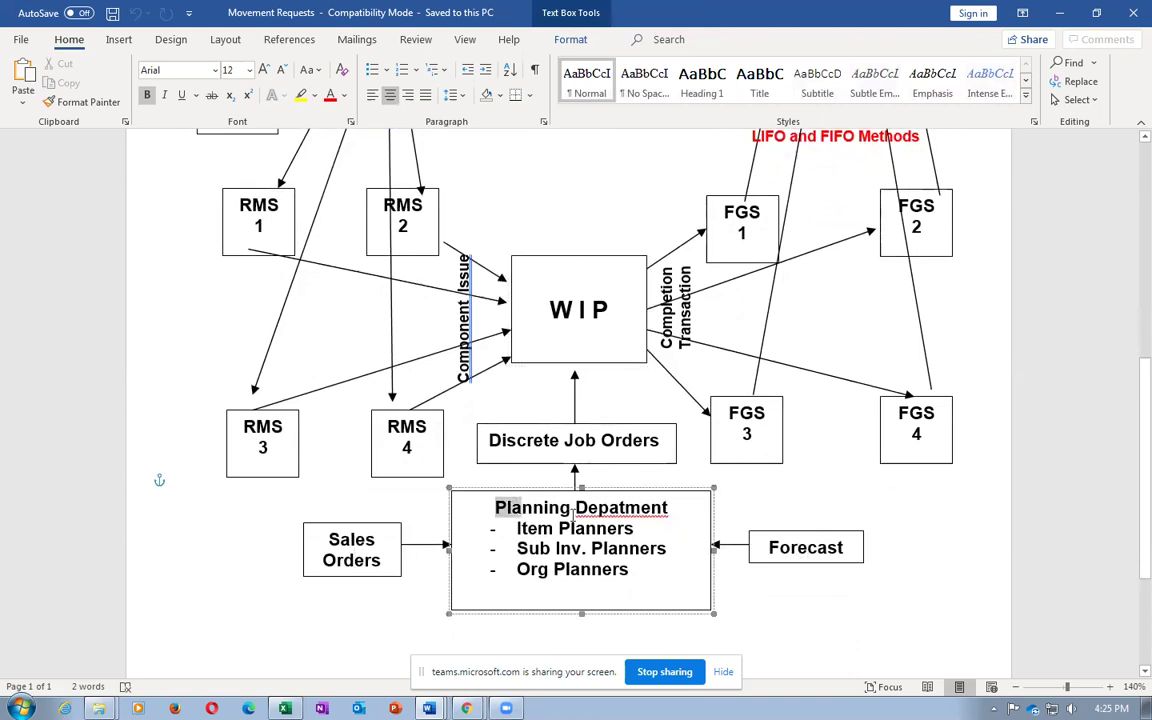
pyautogui.moveTo(496, 508); pyautogui.dragTo(684, 516)
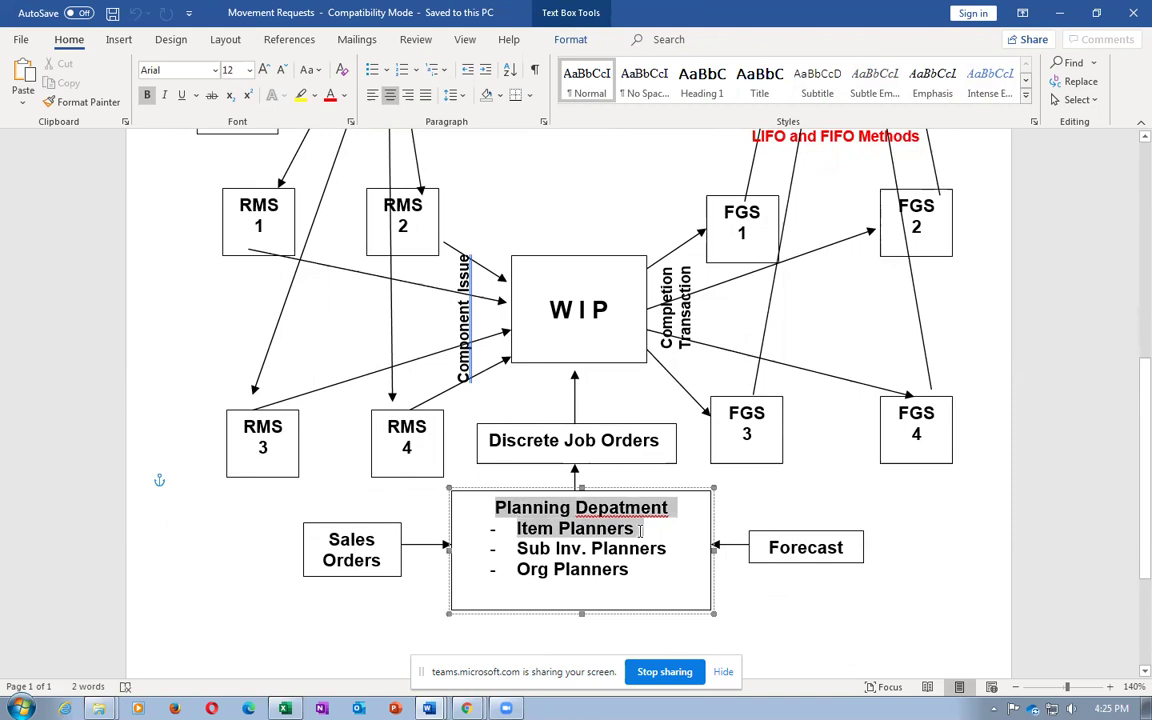
pyautogui.click(342, 561)
pyautogui.click(845, 548)
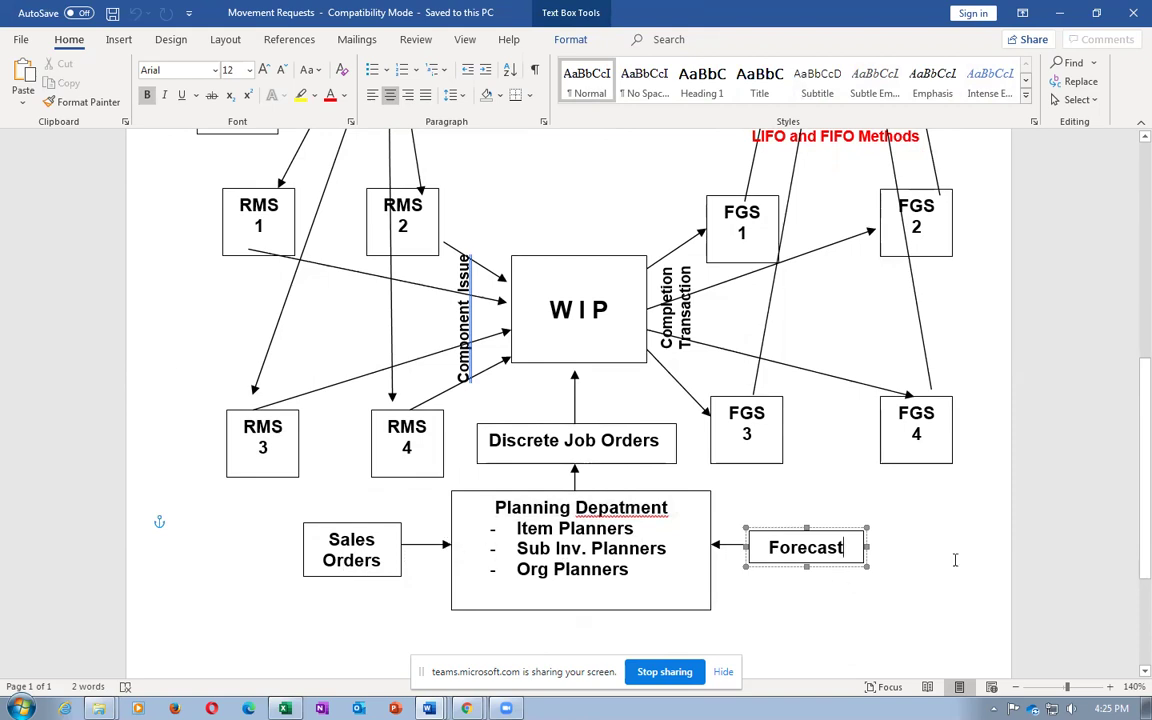
pyautogui.click(368, 560)
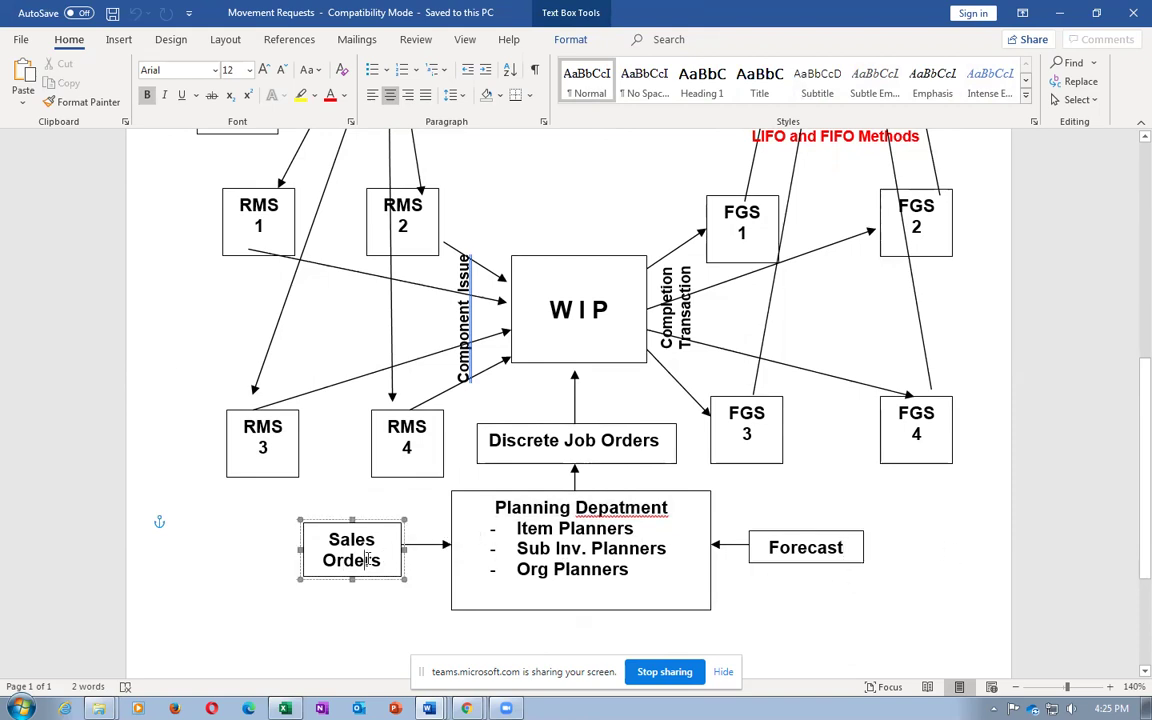
pyautogui.click(828, 548)
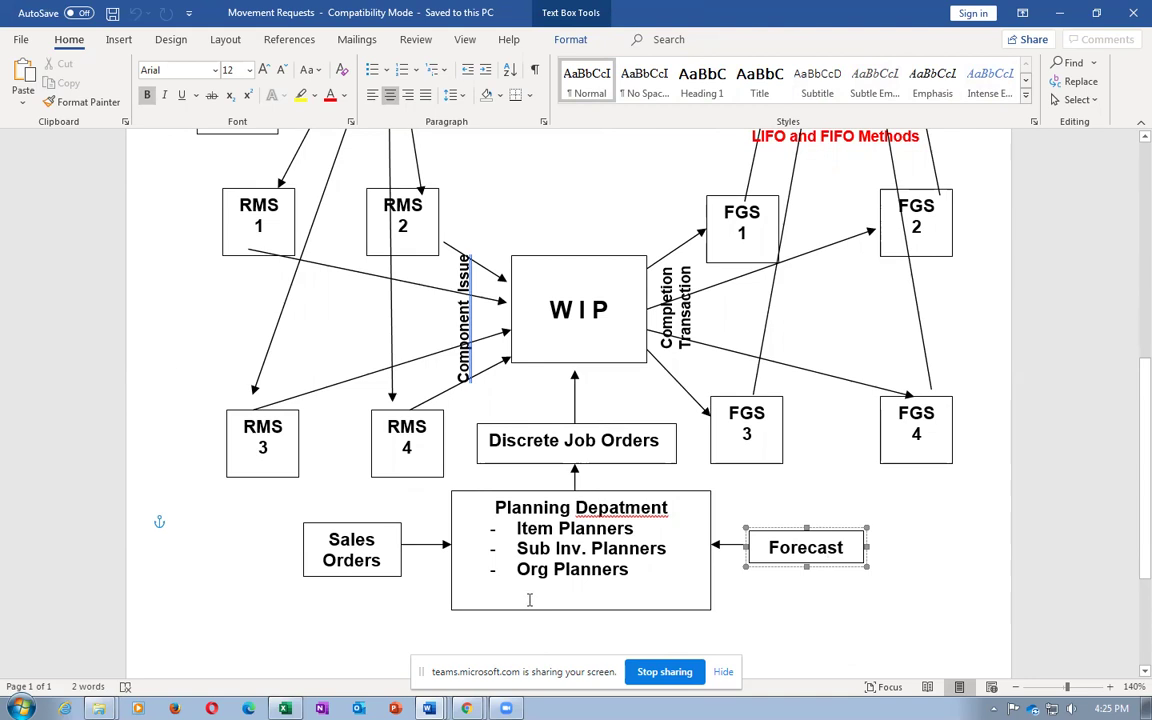
# Follow the planning flow from the Item, Sub Inv. and Org Planners through Discrete Job Orders into the WIP box
pyautogui.moveTo(541, 528); pyautogui.dragTo(605, 572)
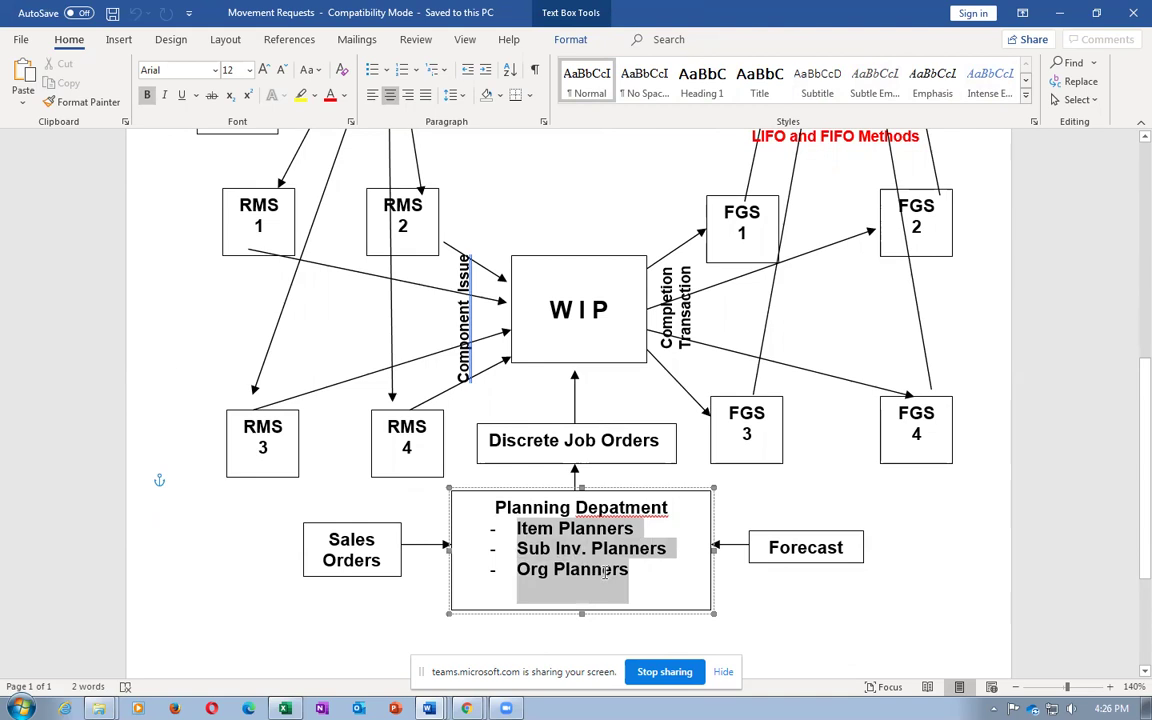
pyautogui.click(594, 310)
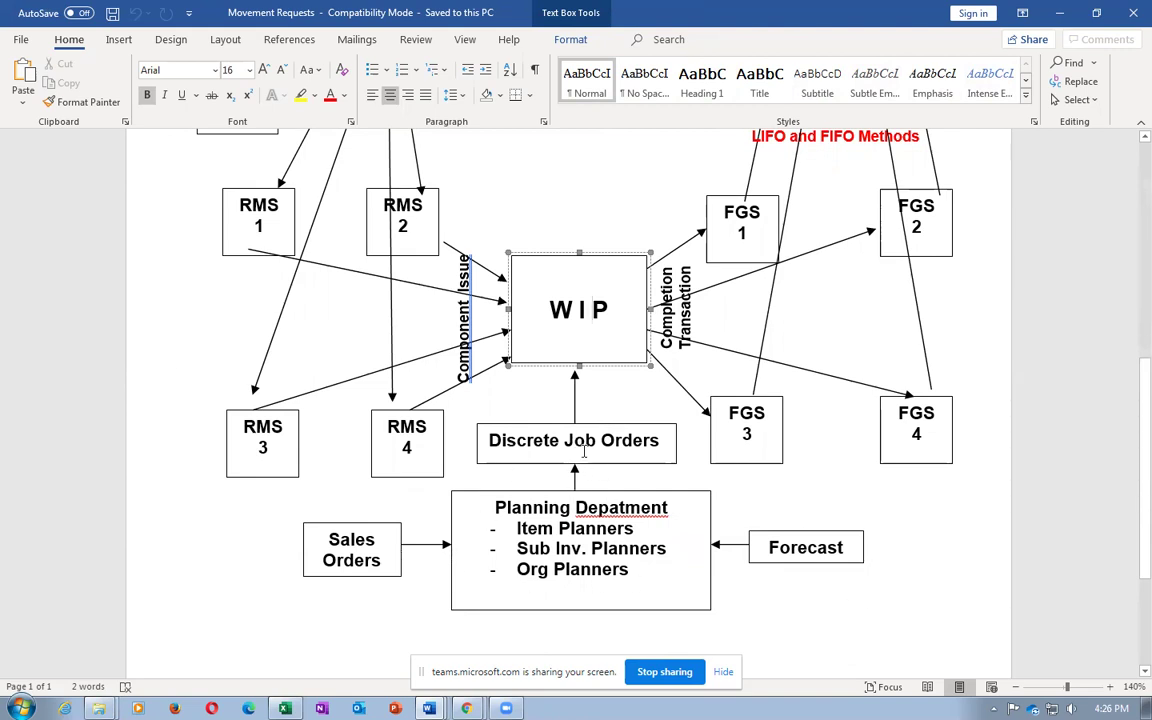
pyautogui.click(541, 441)
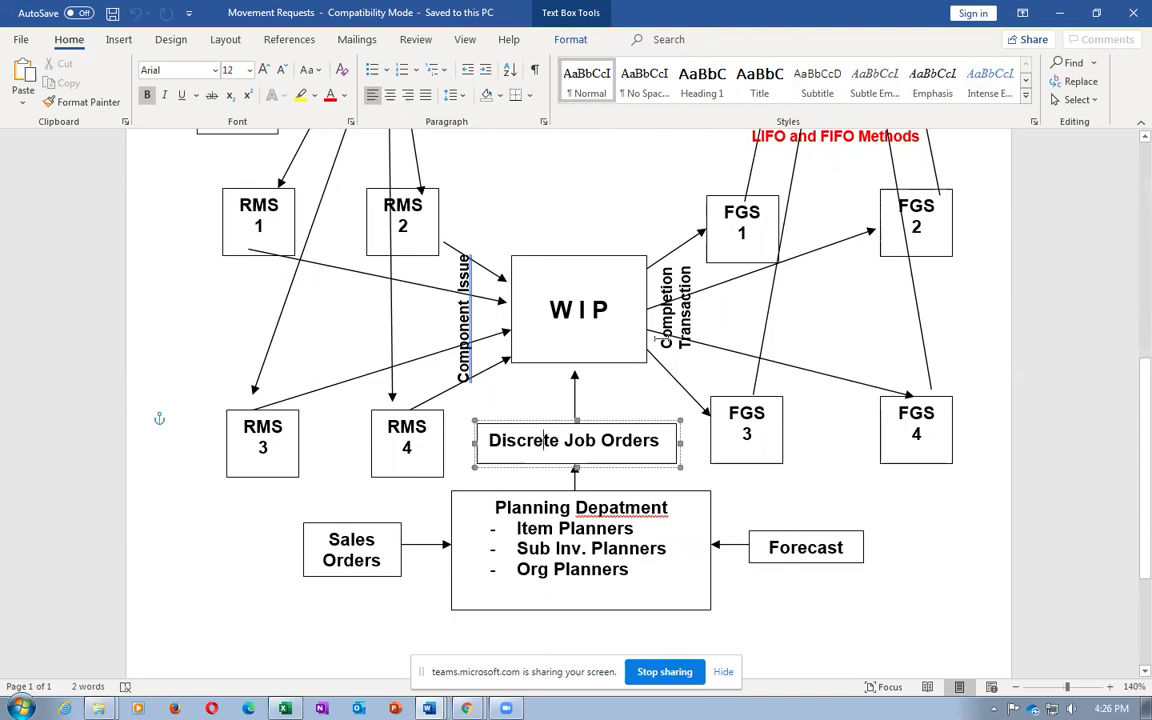
pyautogui.click(586, 310)
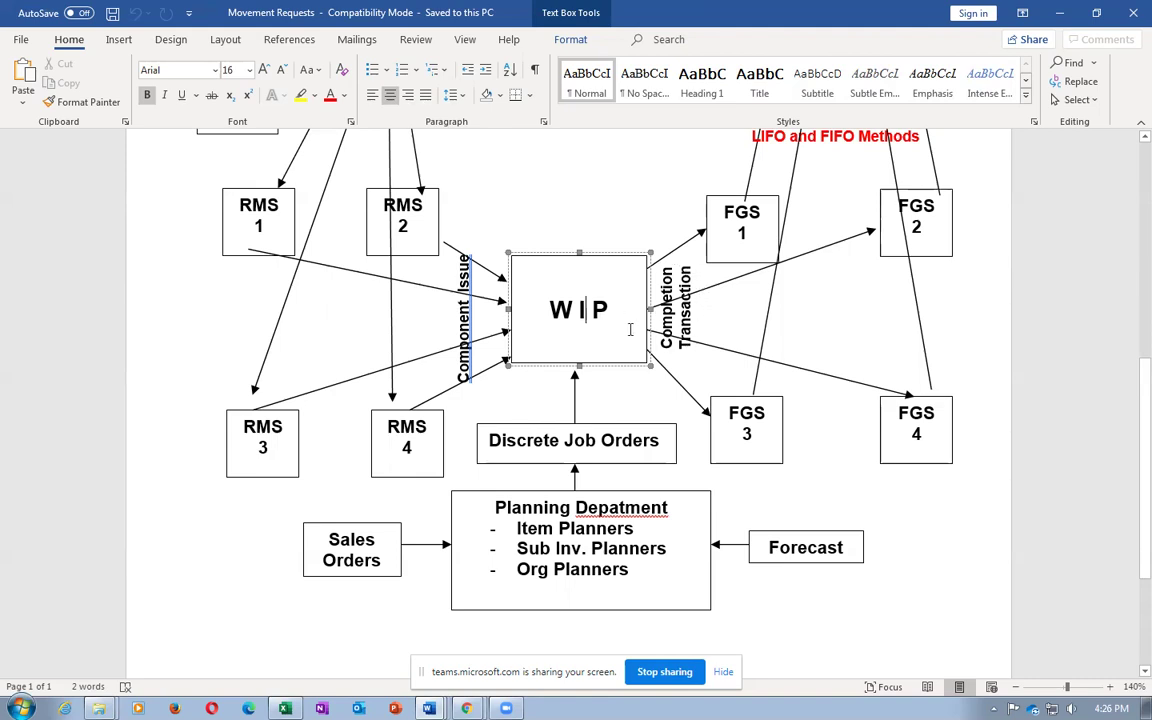
# Trace the finished goods flow from WIP through the FGS stores up to the Staging Area and the customer vehicle
pyautogui.scroll(2, 959, 368)
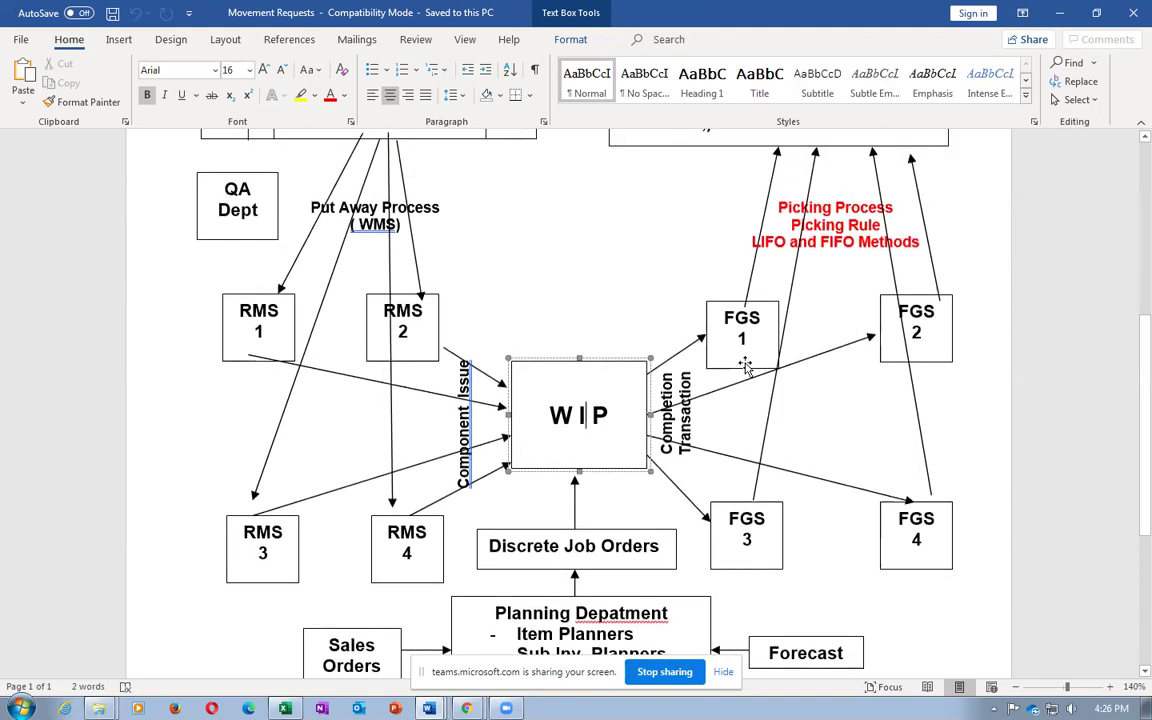
pyautogui.scroll(6, 845, 611)
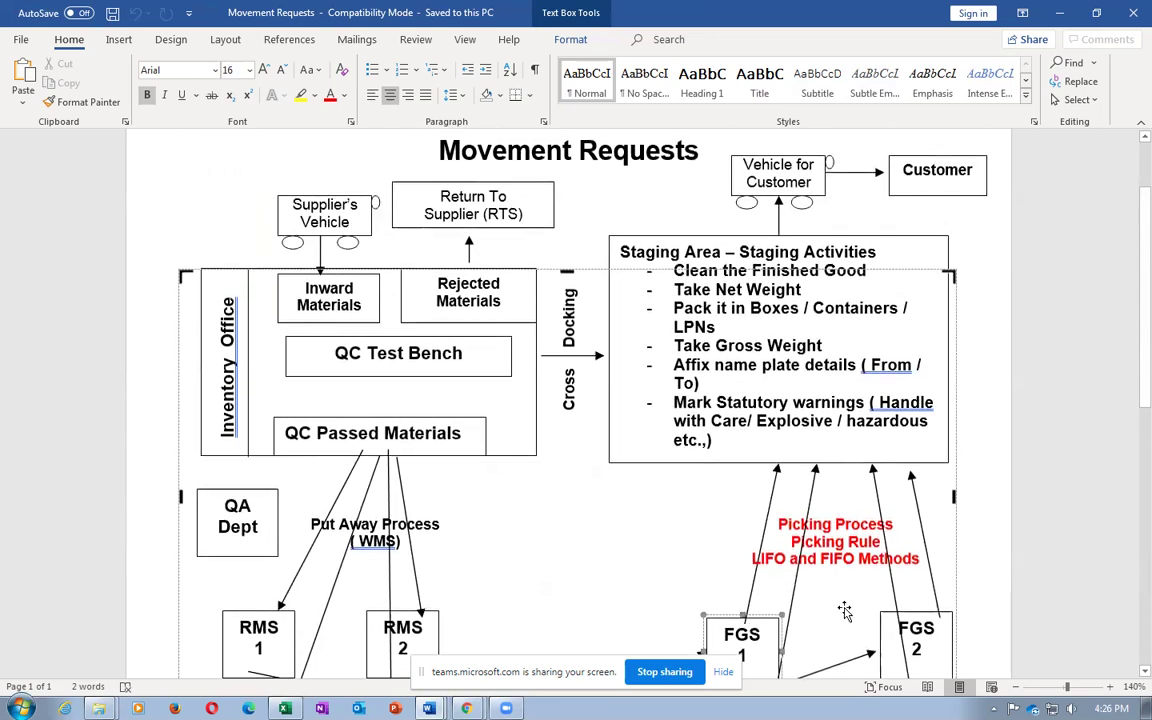
pyautogui.scroll(-2, 845, 611)
pyautogui.click(946, 571)
pyautogui.scroll(-3, 946, 573)
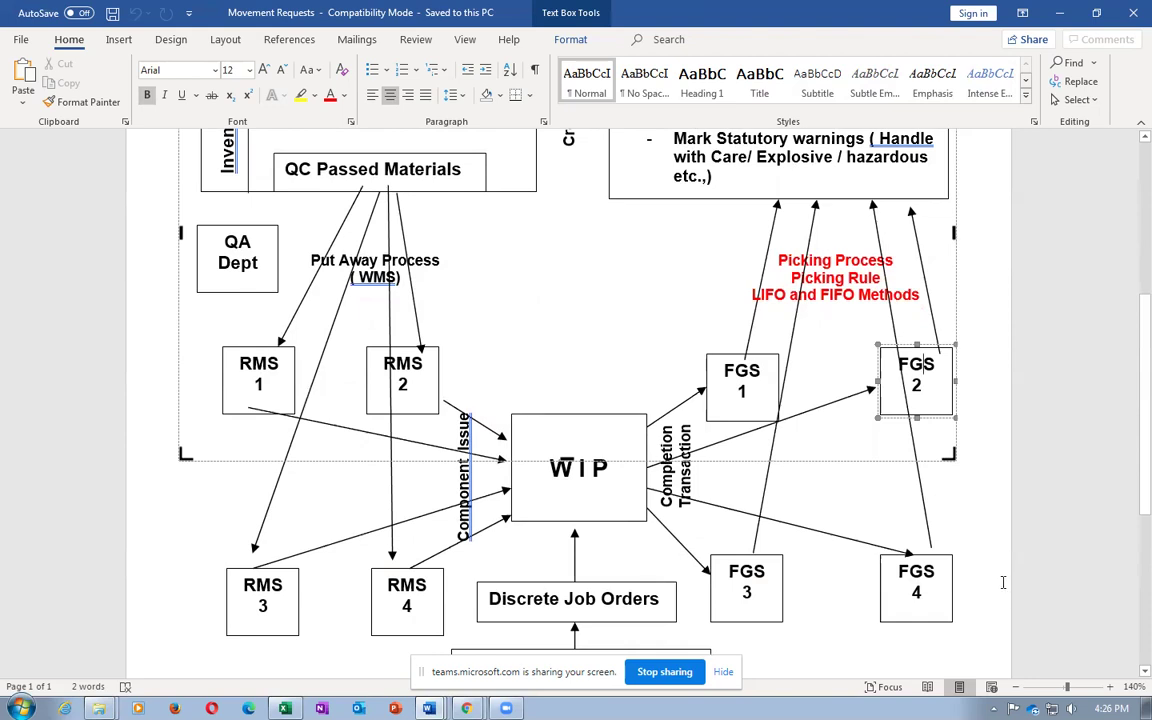
pyautogui.scroll(-3, 1006, 575)
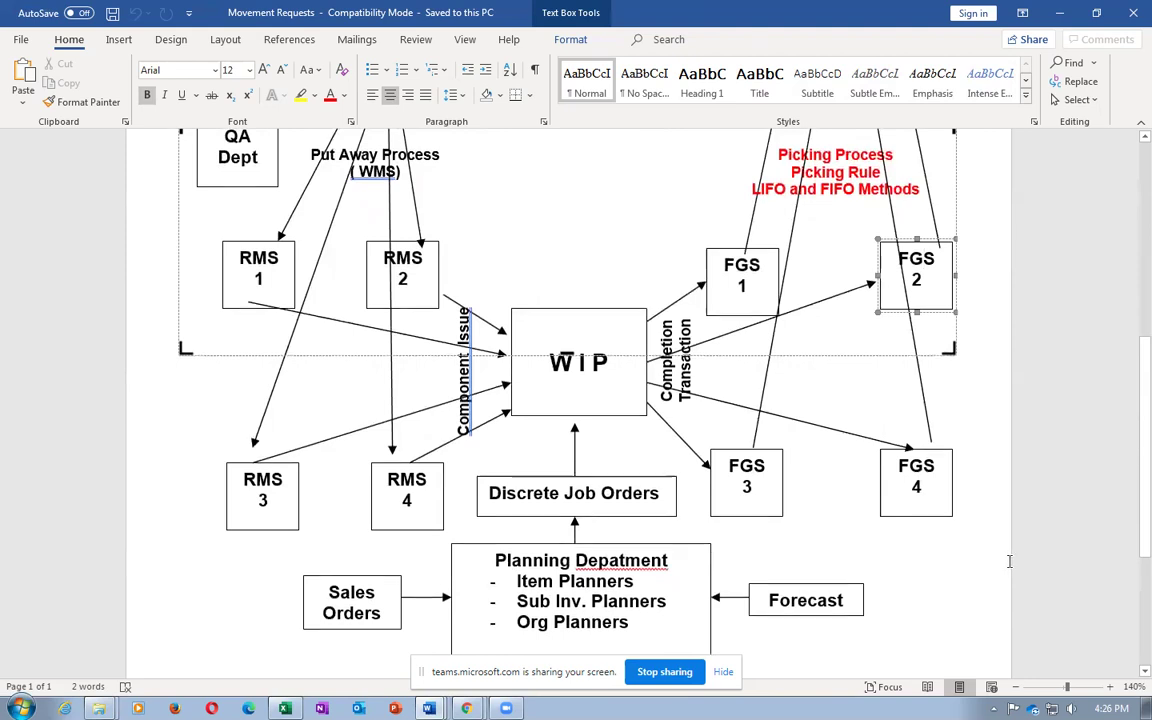
pyautogui.scroll(3, 1010, 562)
pyautogui.scroll(3, 1012, 563)
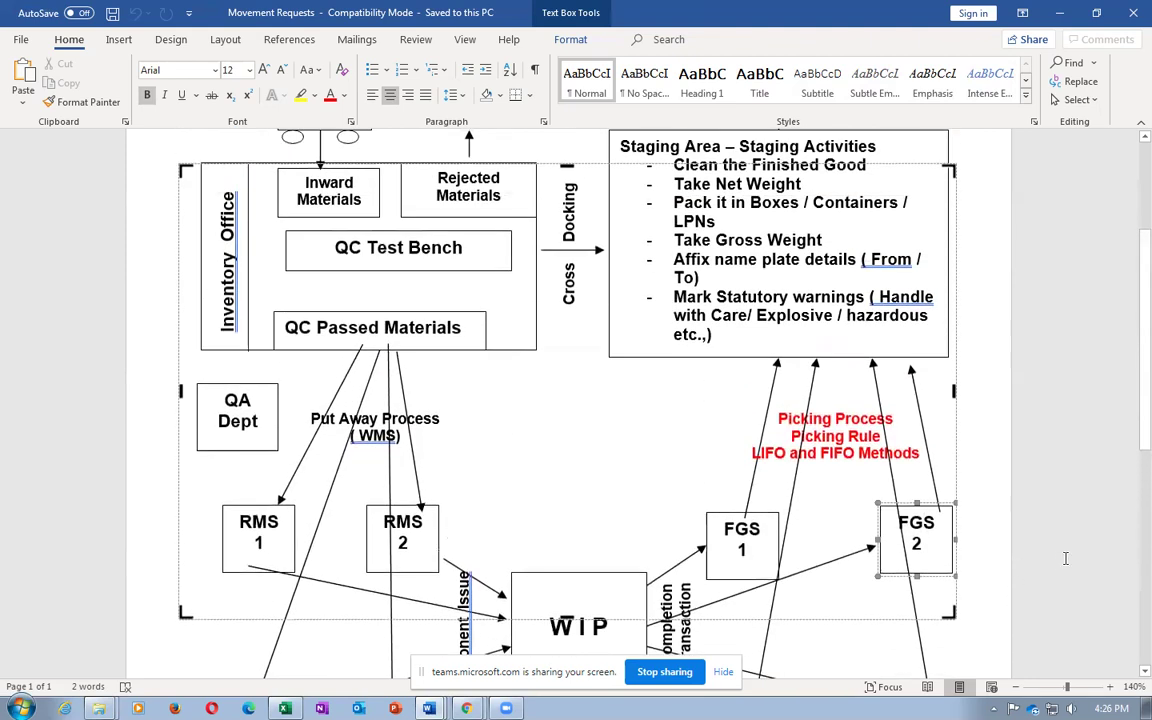
pyautogui.click(1065, 561)
pyautogui.scroll(2, 1065, 561)
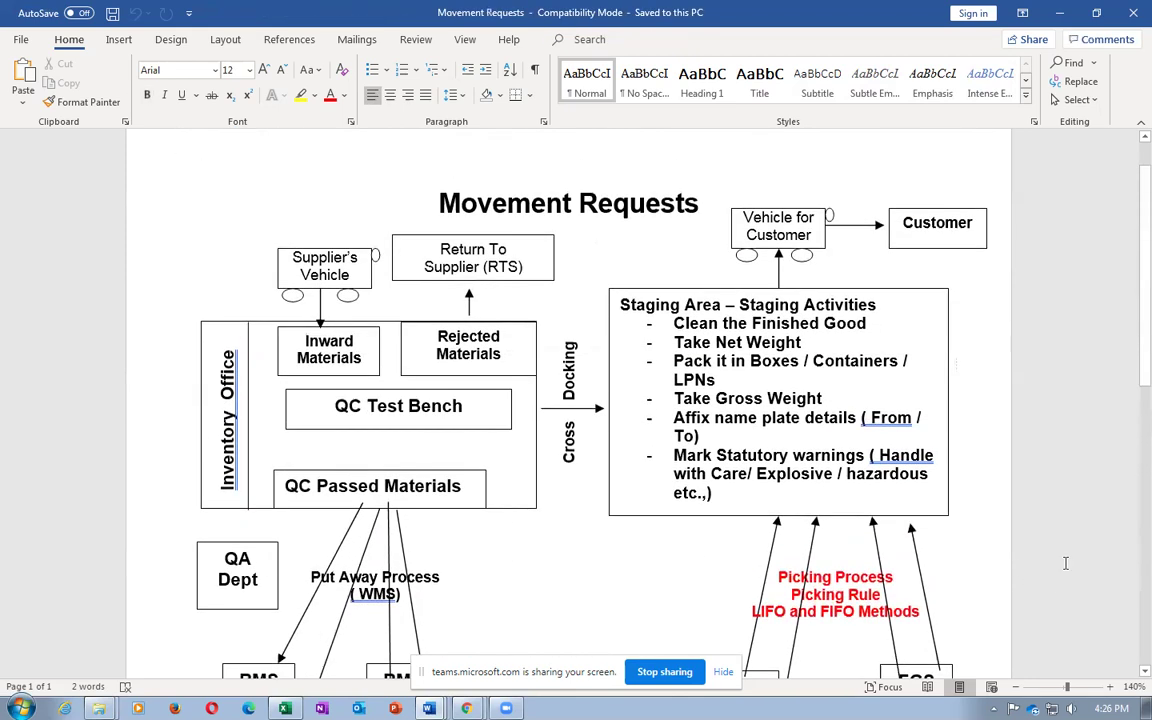
# Examine the FGS 1 and FGS 2 boxes that receive the Completion Transaction arrows from WIP
pyautogui.scroll(-3, 1065, 563)
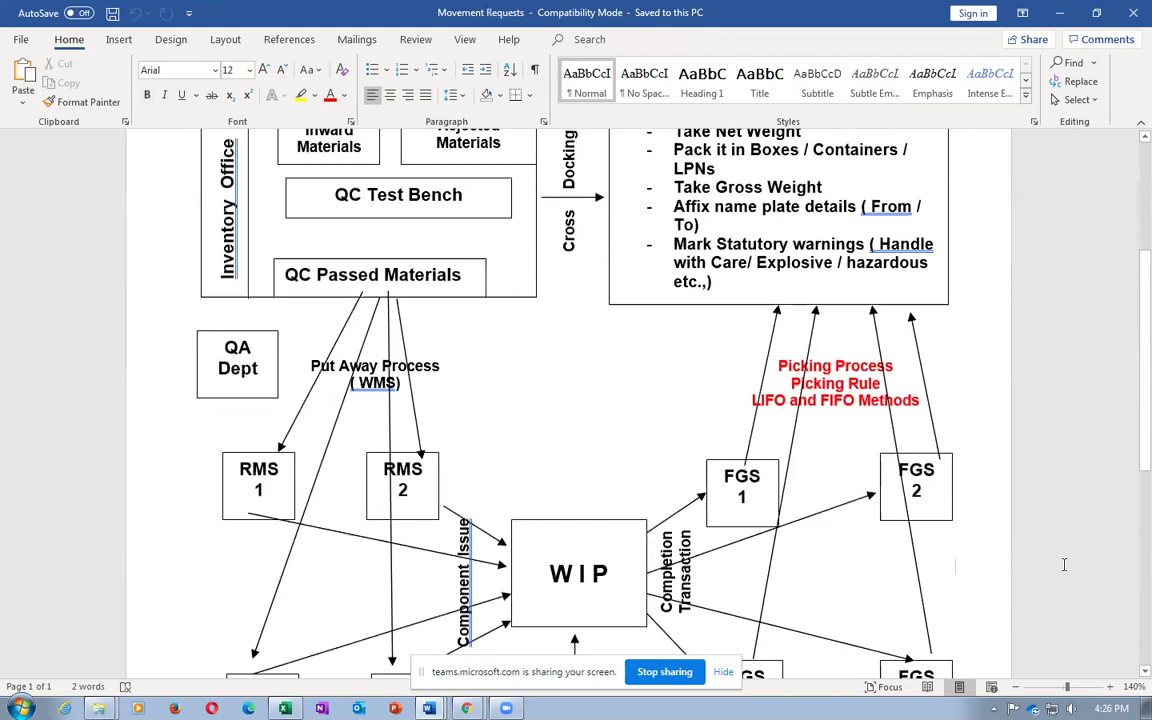
pyautogui.scroll(-2, 1062, 566)
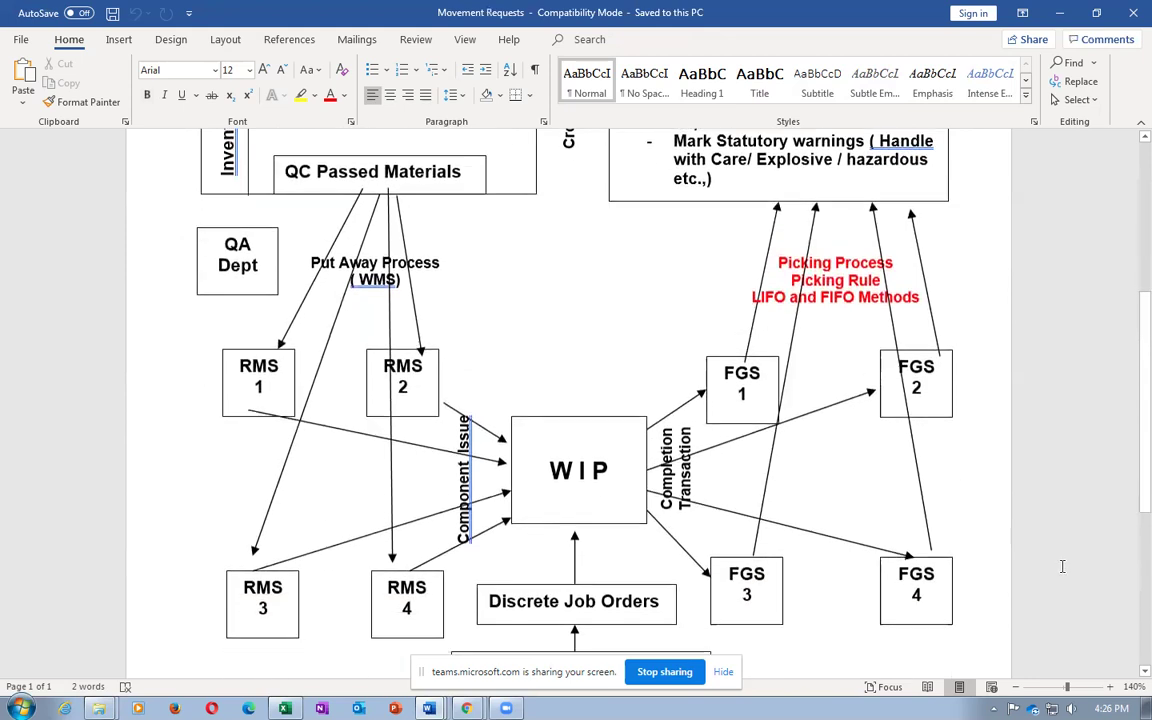
pyautogui.click(729, 369)
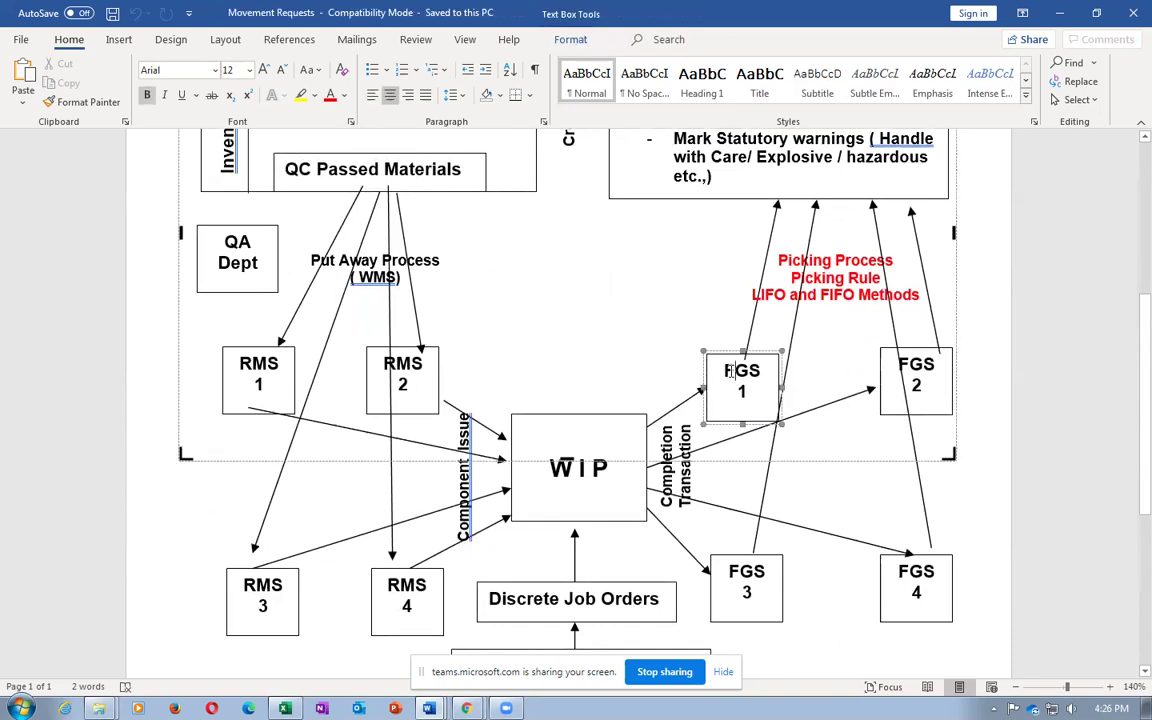
pyautogui.click(910, 365)
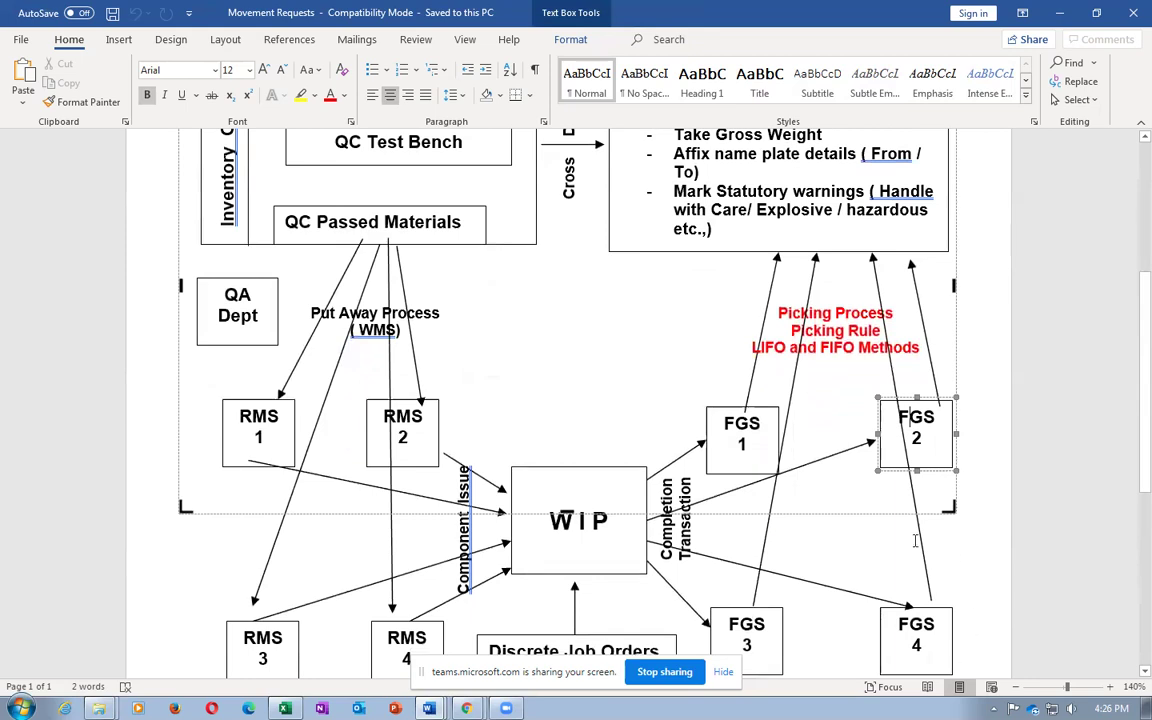
# Examine the Picking Rule and the LIFO and FIFO Methods in the red picking label above the FGS stores
pyautogui.click(737, 424)
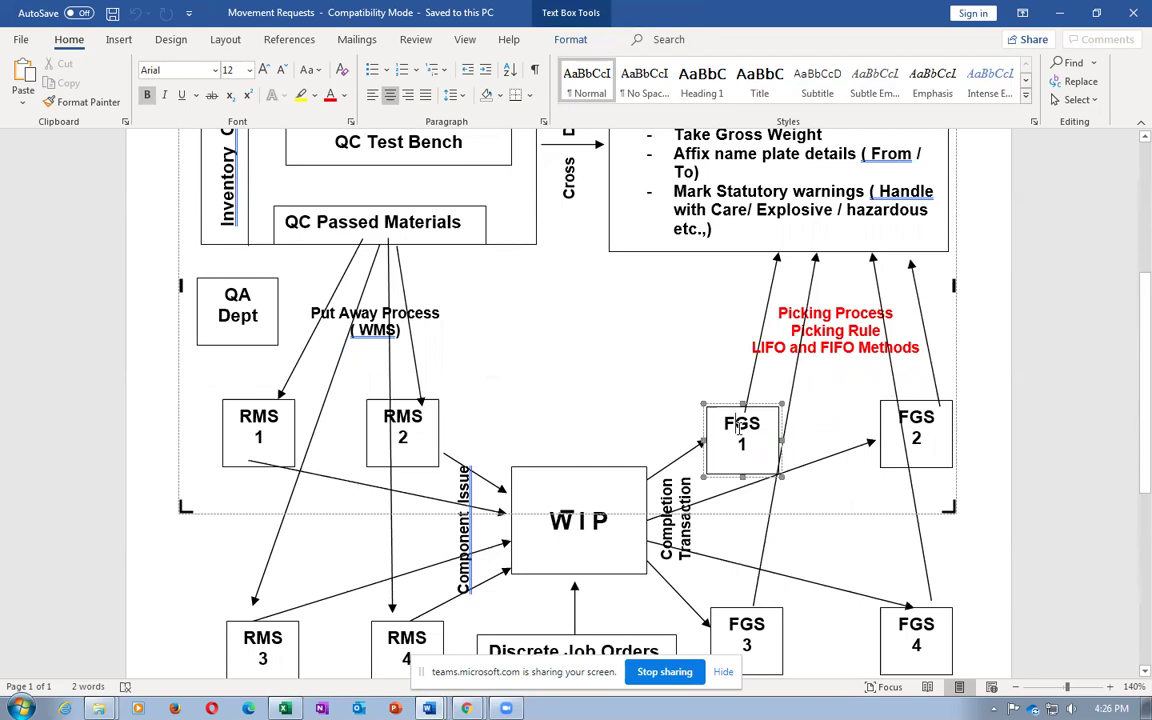
pyautogui.click(831, 335)
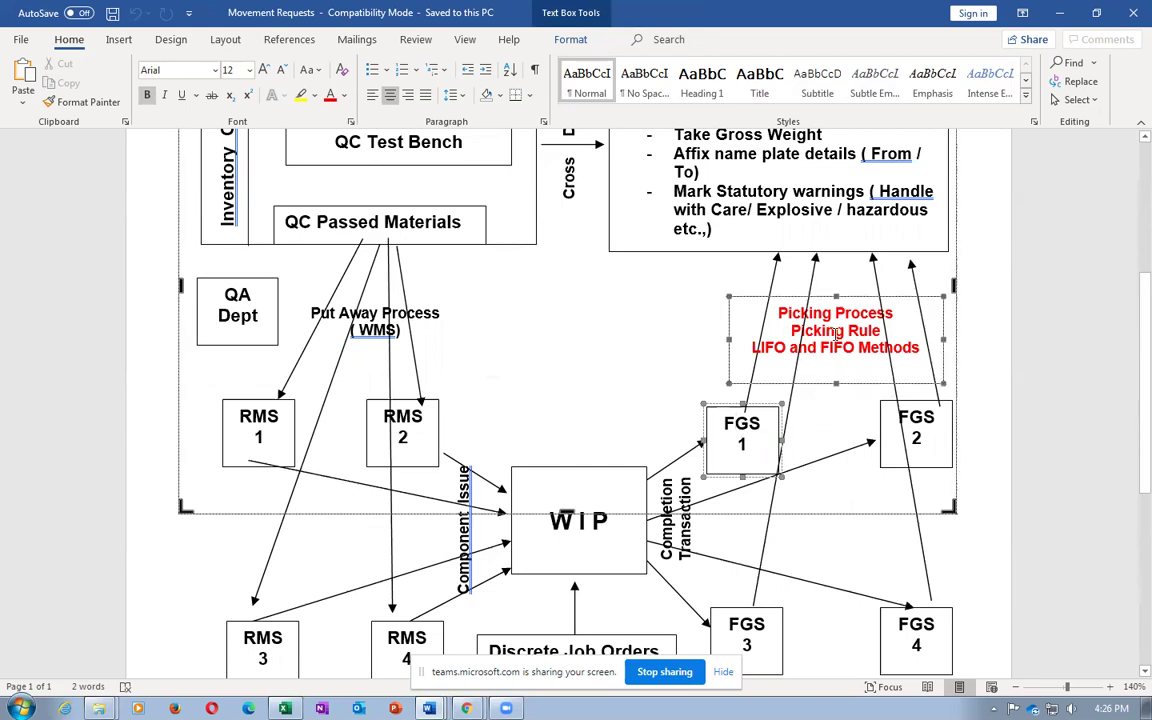
pyautogui.moveTo(790, 327); pyautogui.dragTo(881, 331)
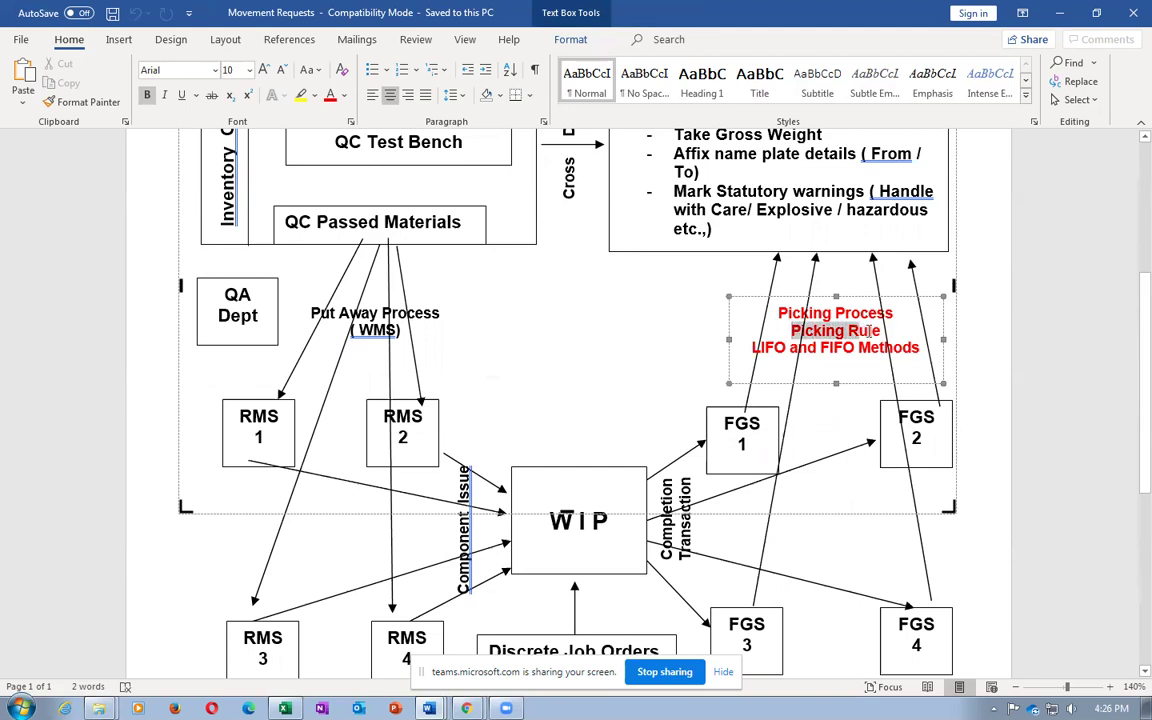
pyautogui.click(750, 430)
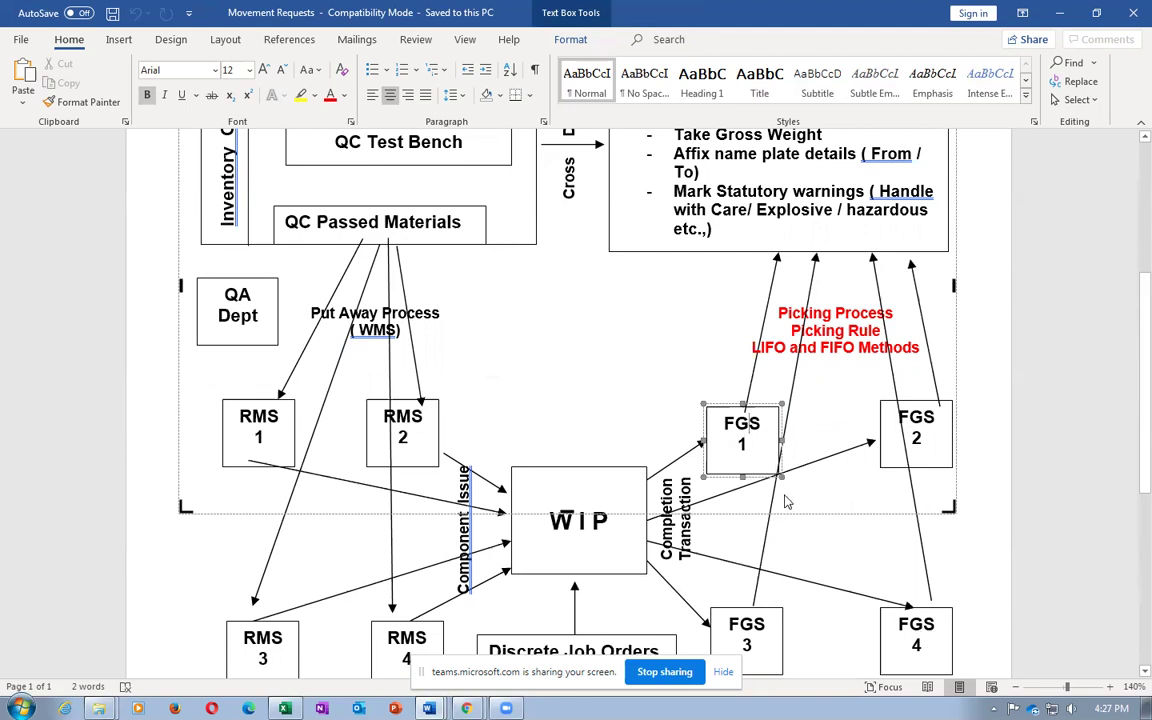
pyautogui.click(775, 346)
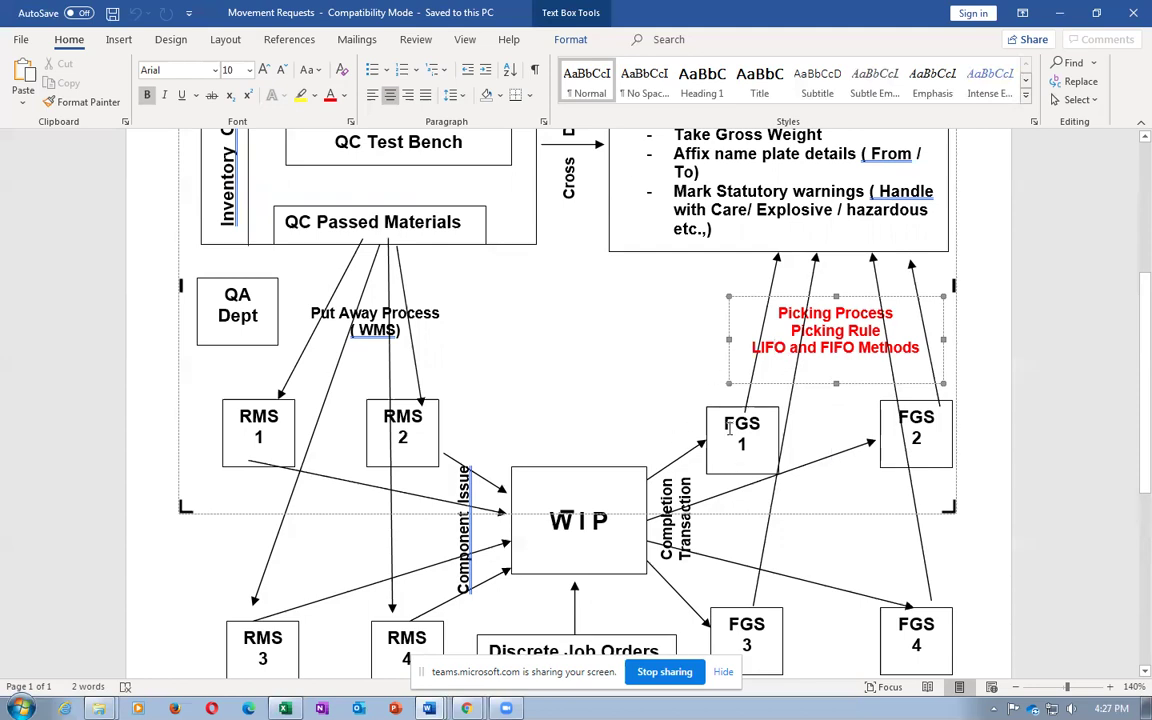
pyautogui.moveTo(822, 347); pyautogui.dragTo(857, 352)
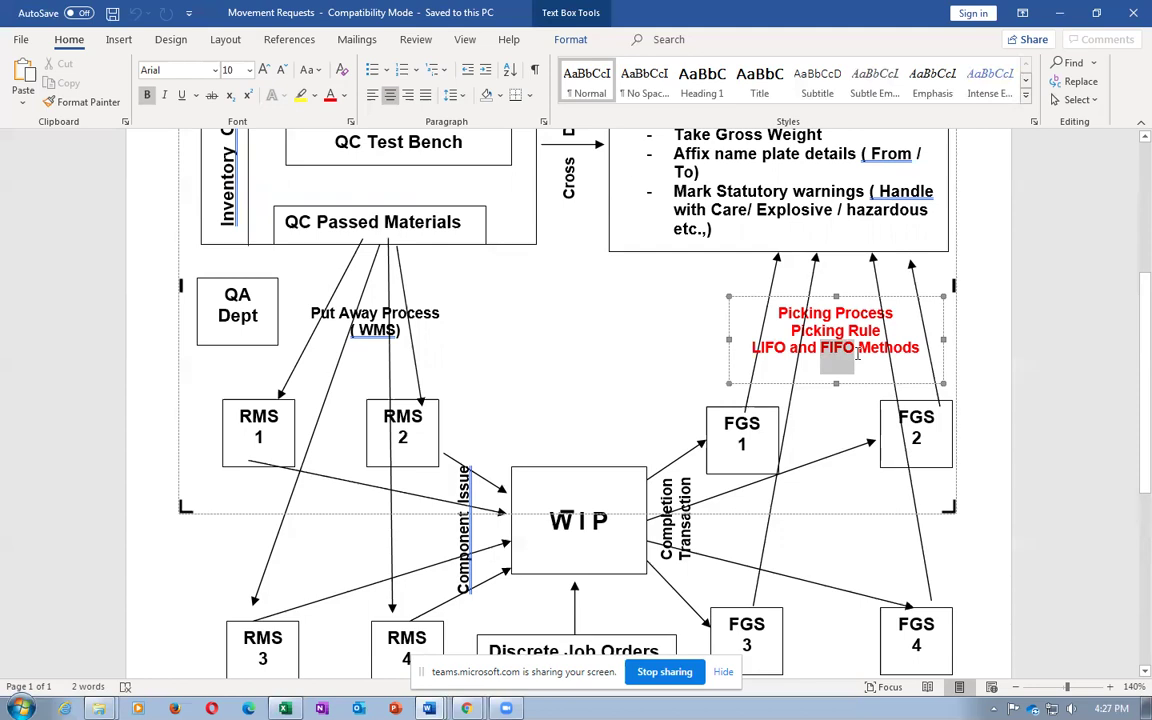
pyautogui.click(774, 347)
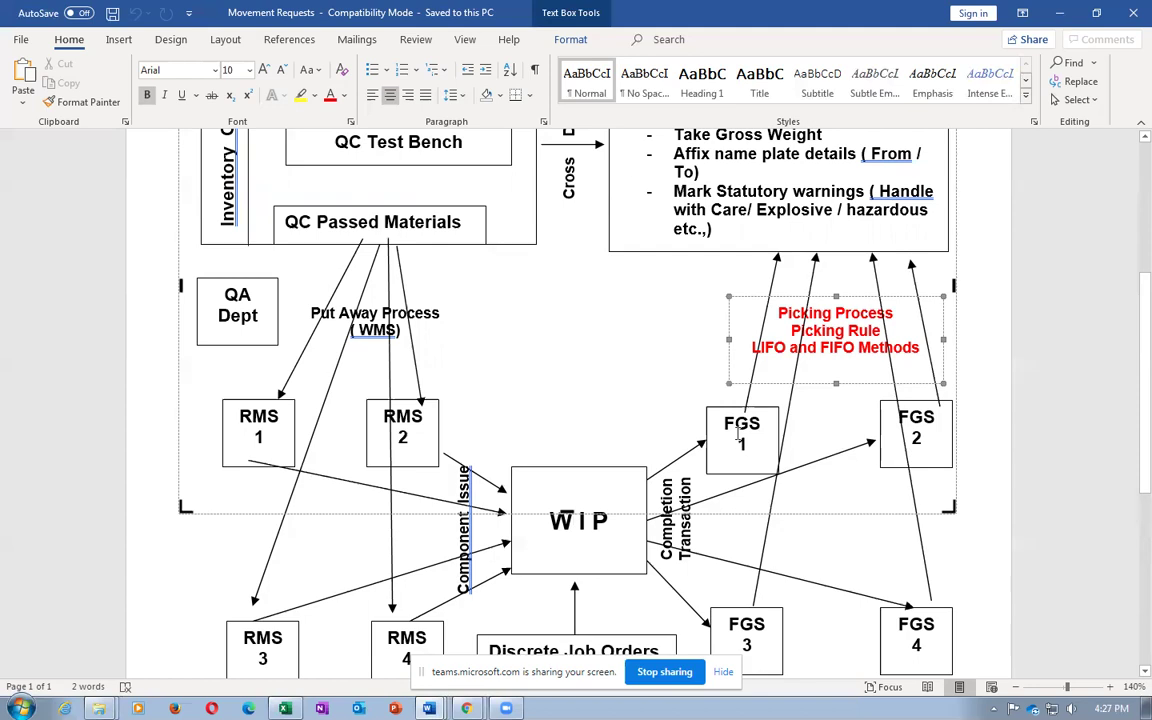
# Compare FGS 1 and FGS 2 as picking sources, referring back to the LIFO and FIFO Methods label
pyautogui.click(737, 424)
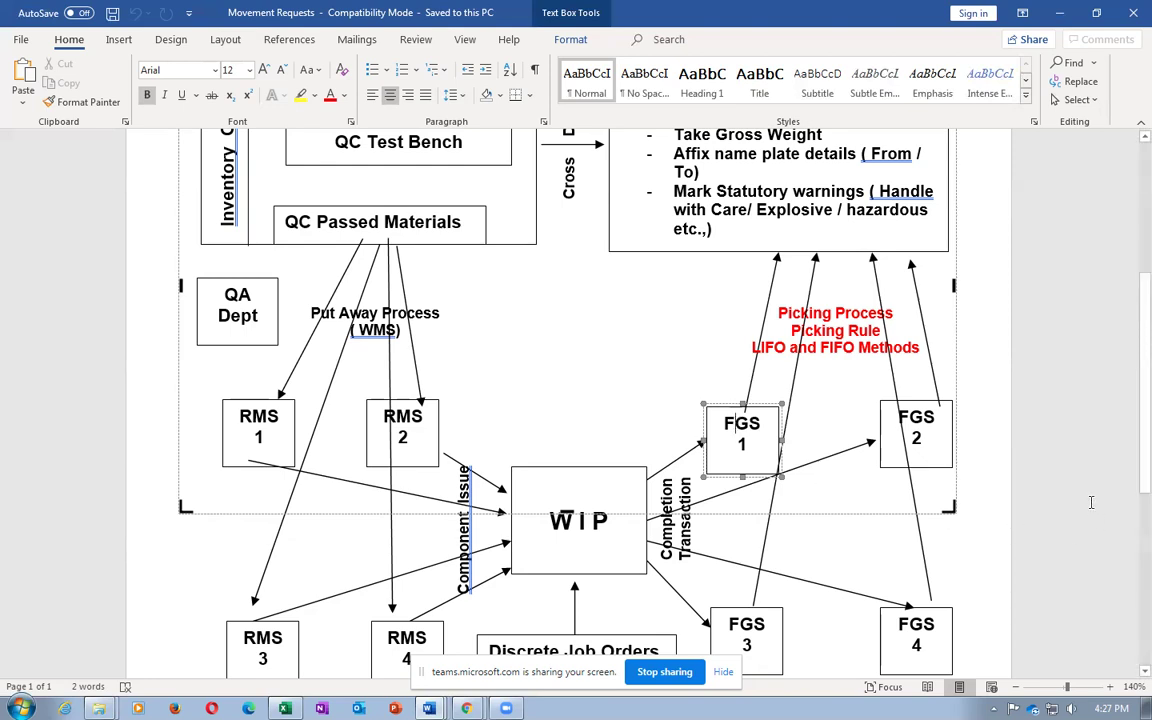
pyautogui.click(928, 421)
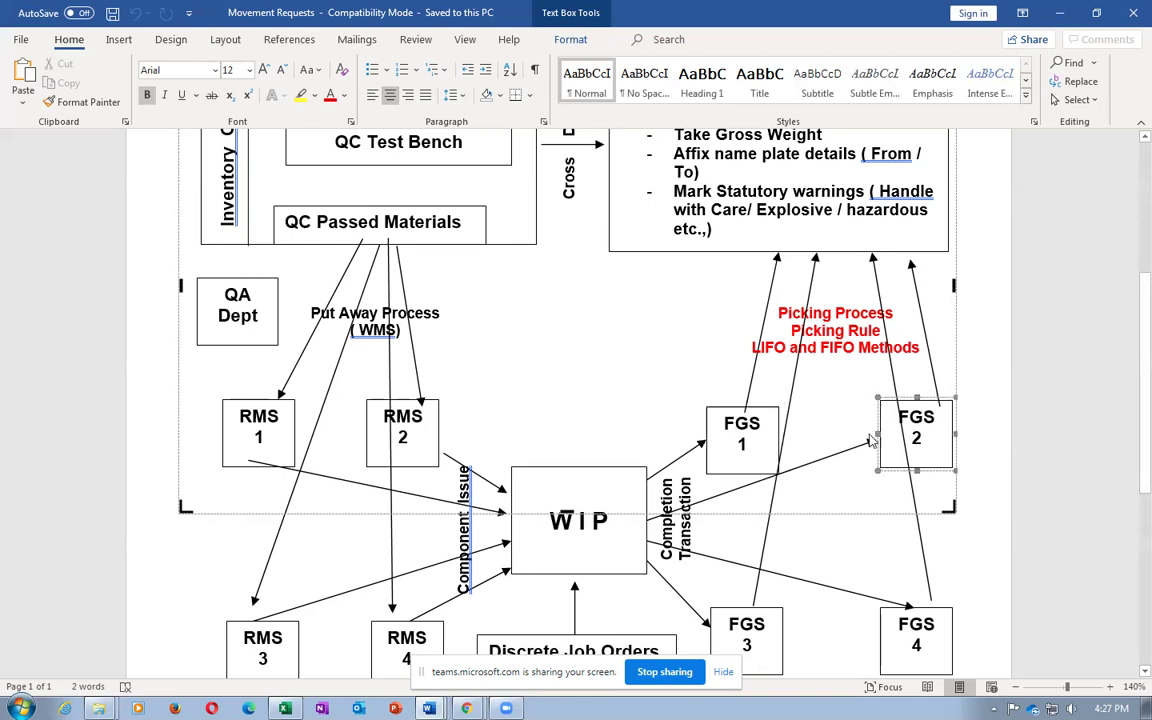
pyautogui.click(752, 425)
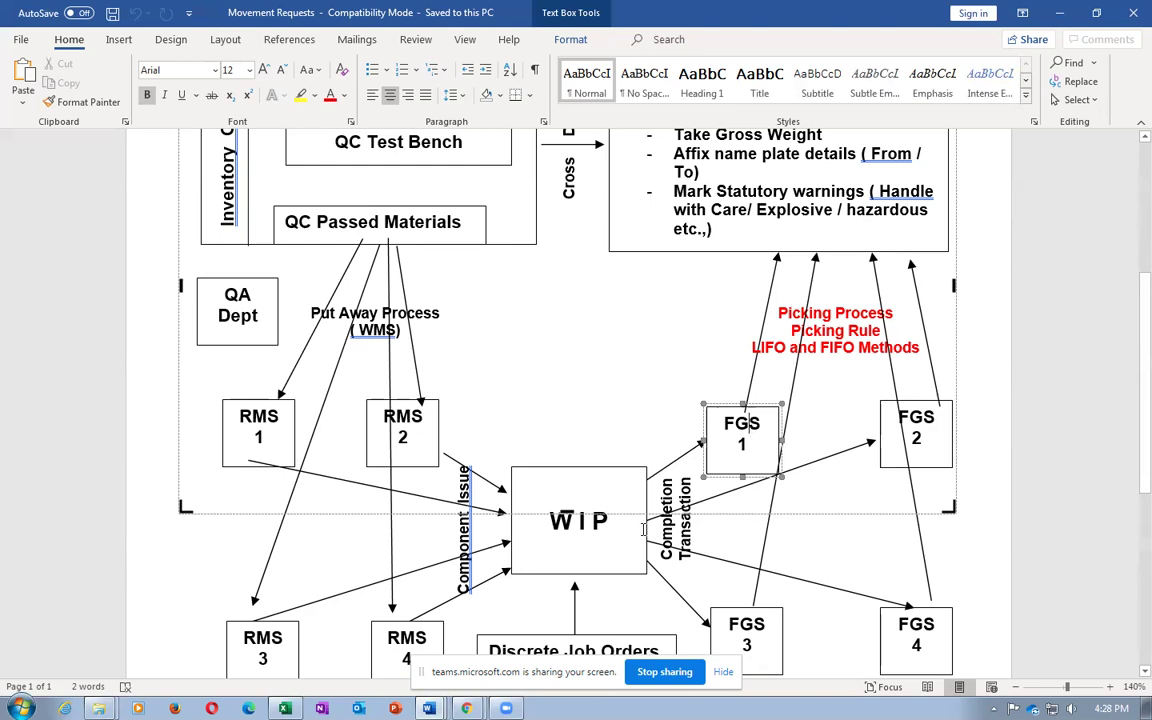
pyautogui.click(922, 420)
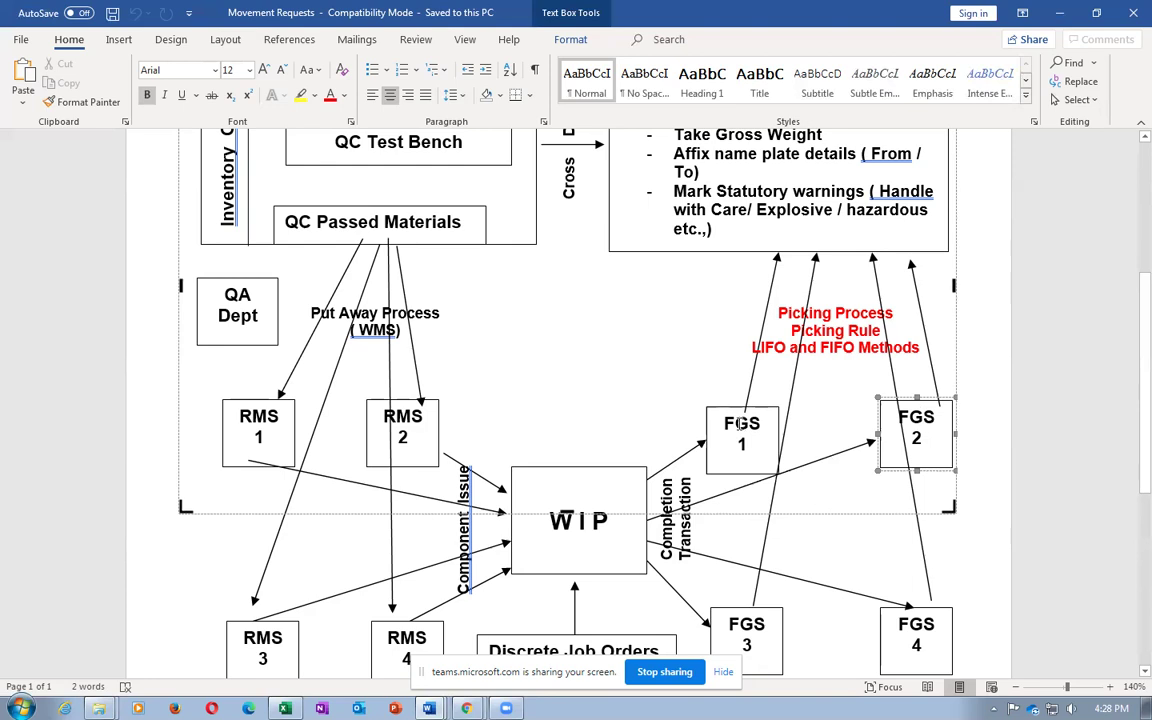
pyautogui.click(739, 424)
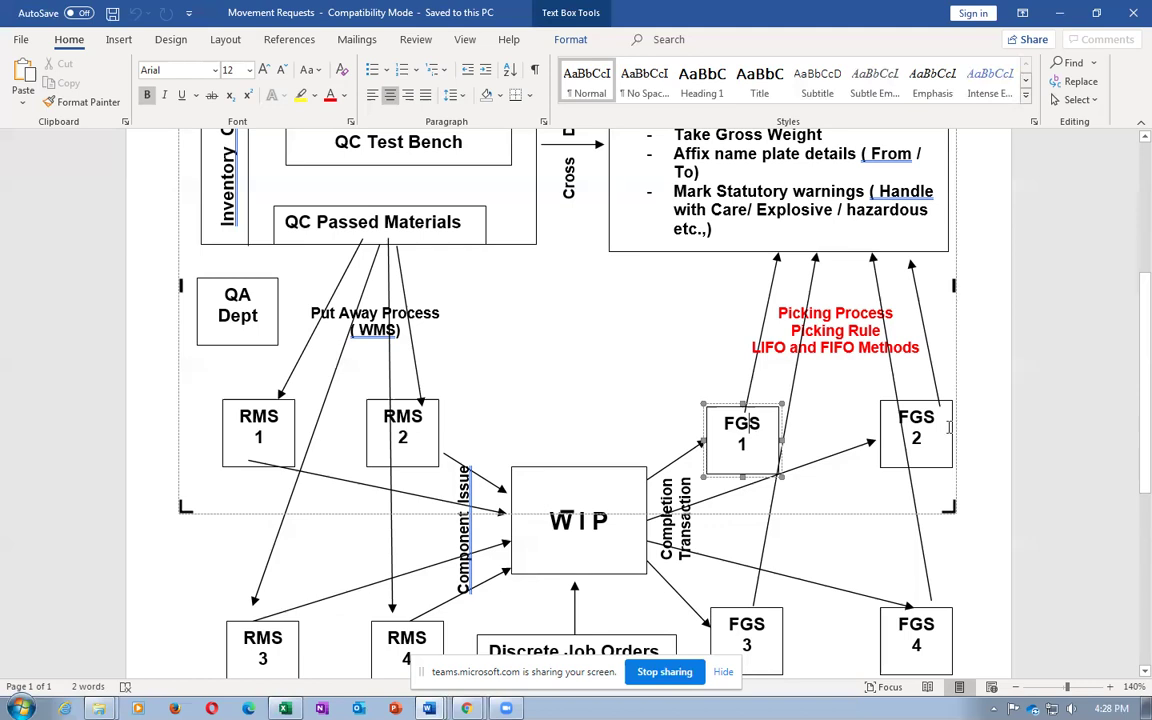
pyautogui.click(918, 417)
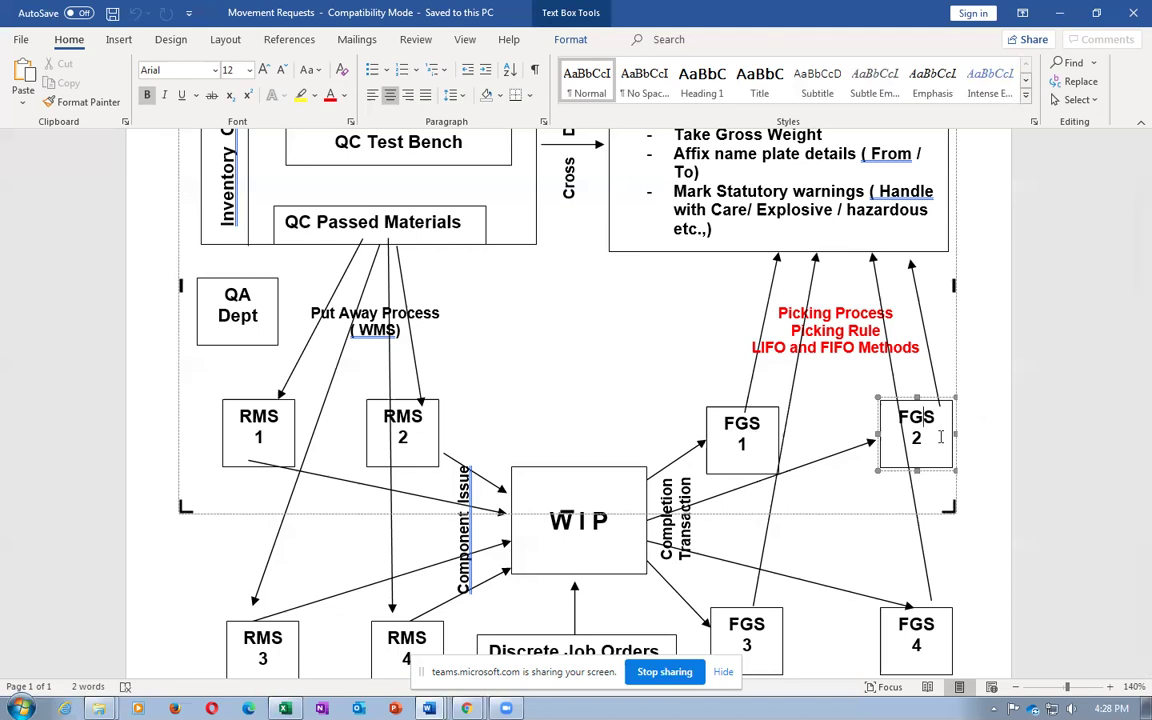
pyautogui.click(772, 346)
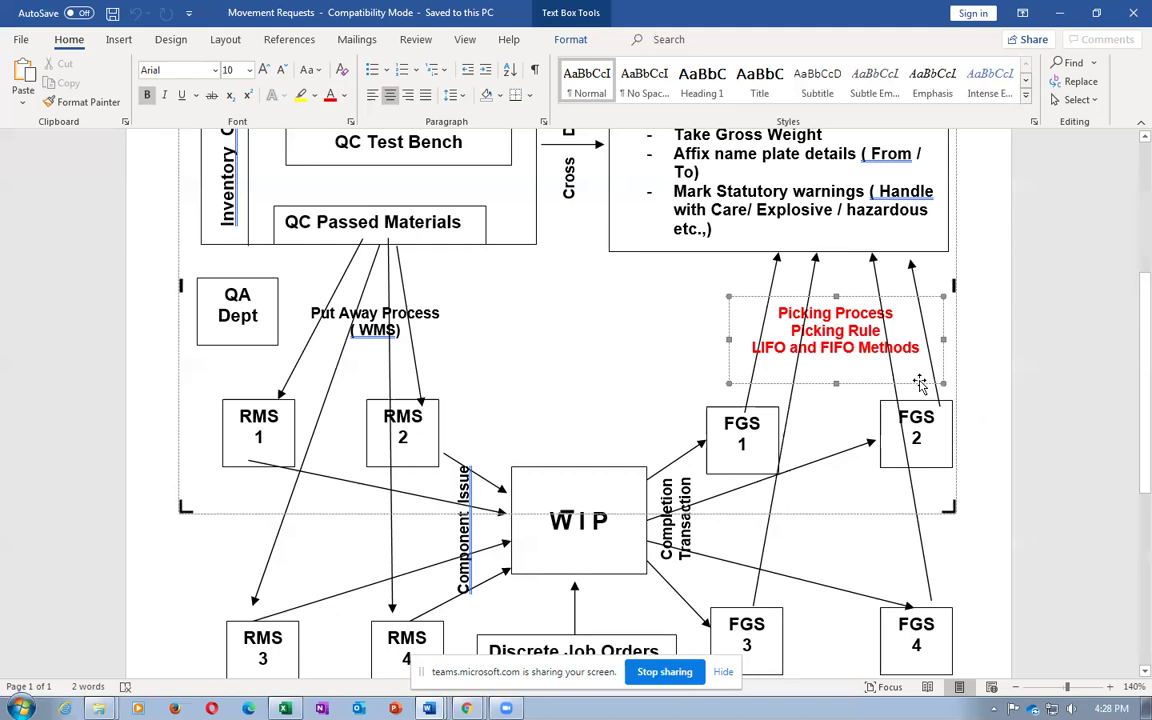
# Read through the Staging Activities list, highlighting the packing, name plate and statutory warning items
pyautogui.scroll(3, 858, 377)
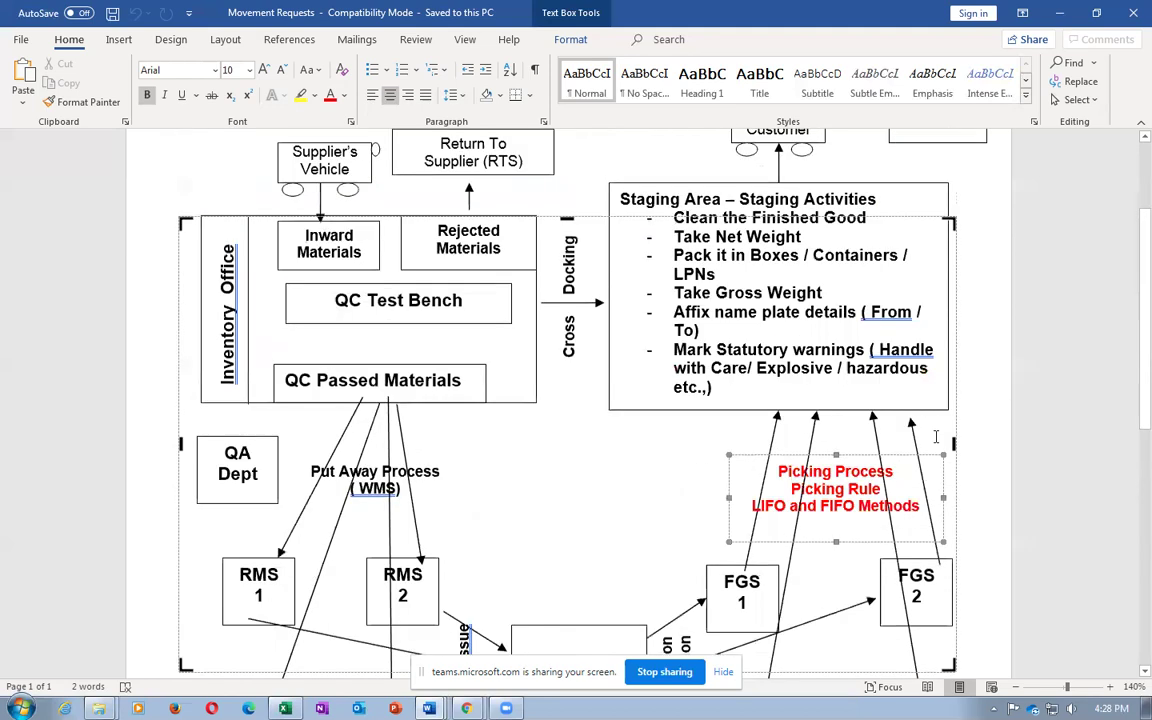
pyautogui.scroll(-2, 858, 377)
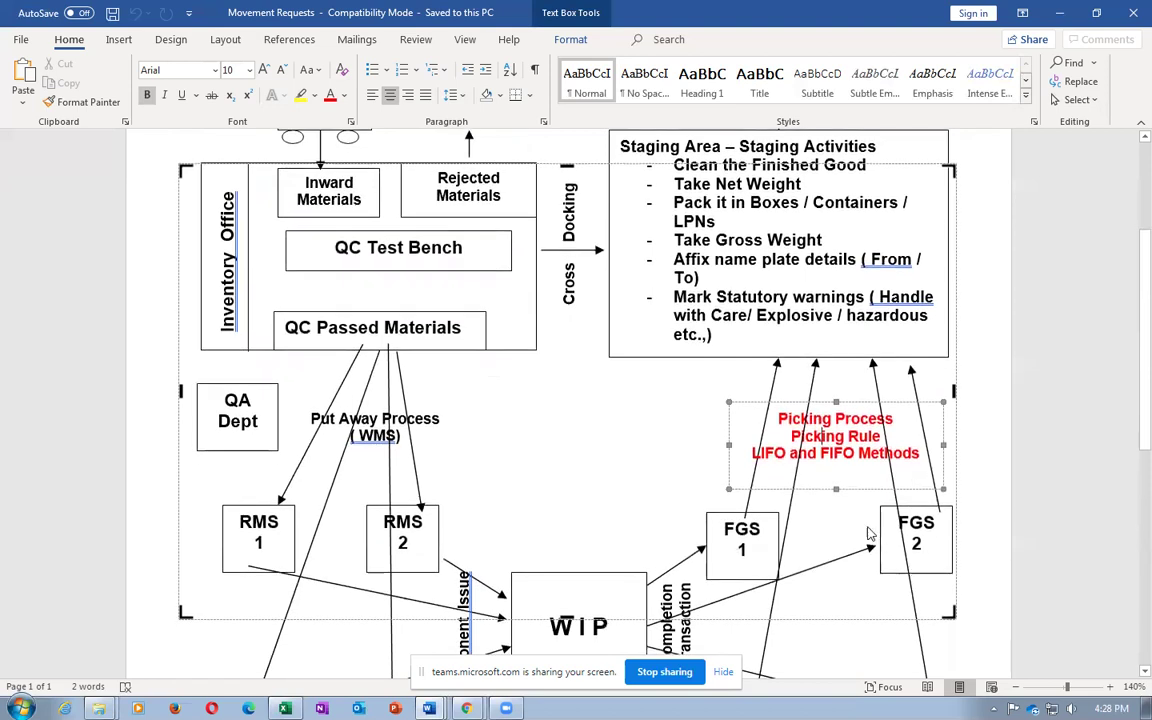
pyautogui.scroll(-2, 820, 525)
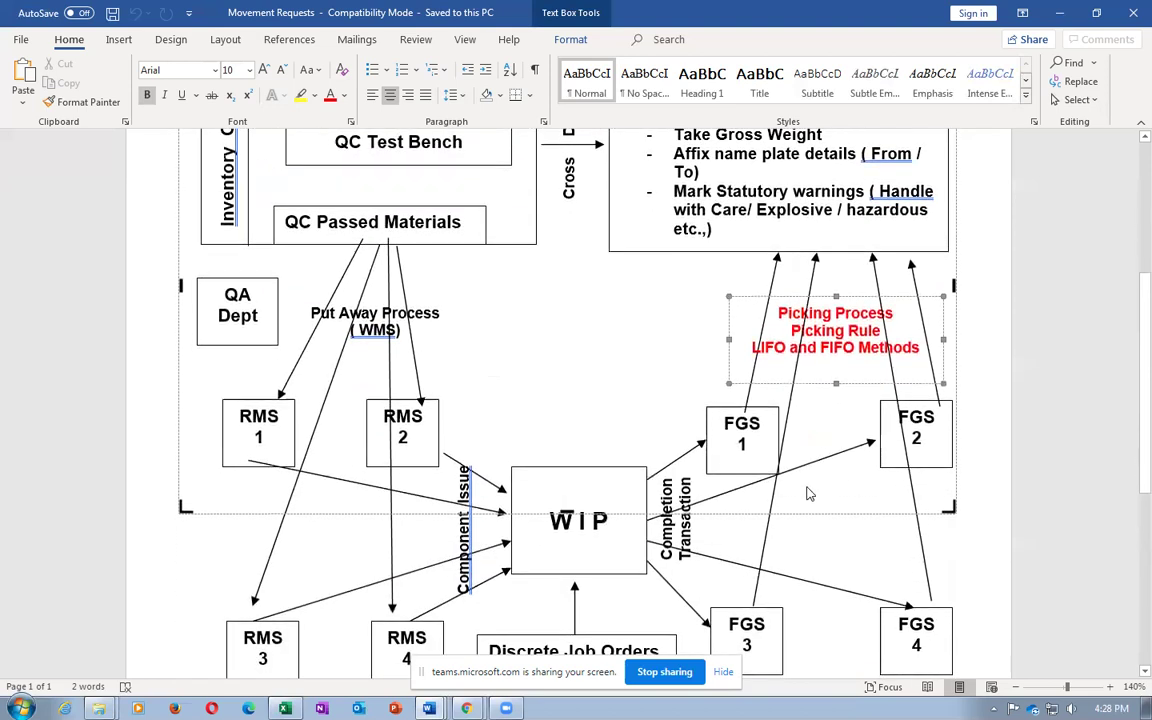
pyautogui.scroll(4, 824, 483)
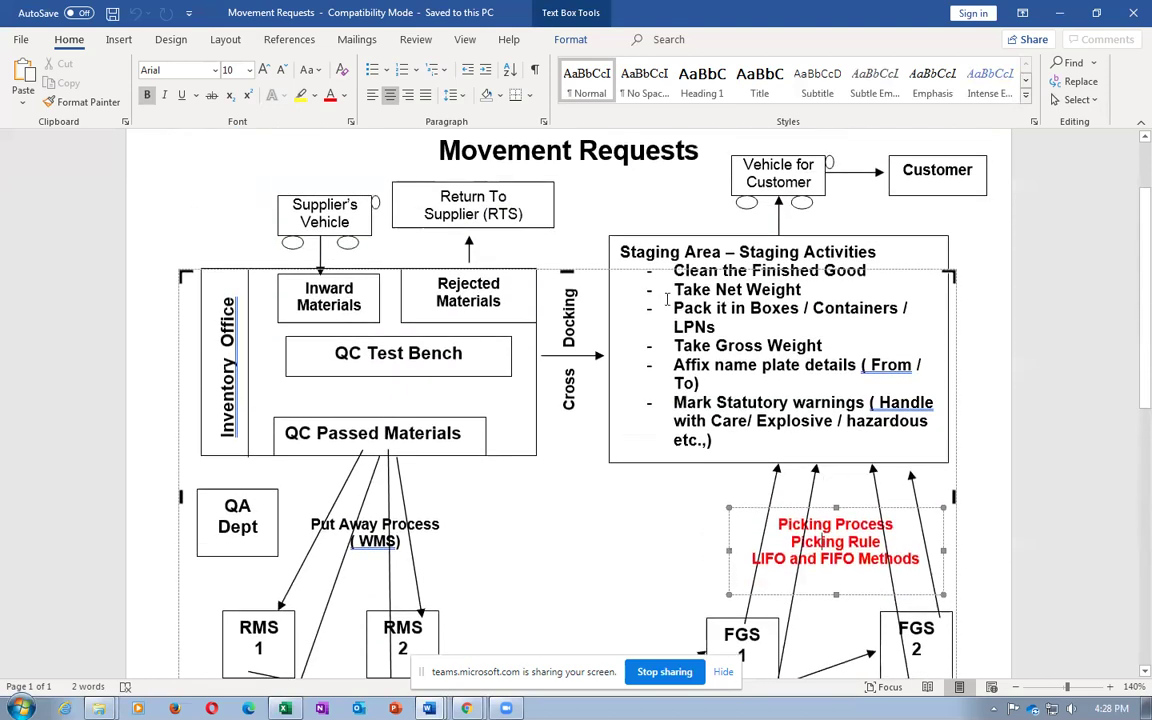
pyautogui.moveTo(620, 252); pyautogui.dragTo(733, 322)
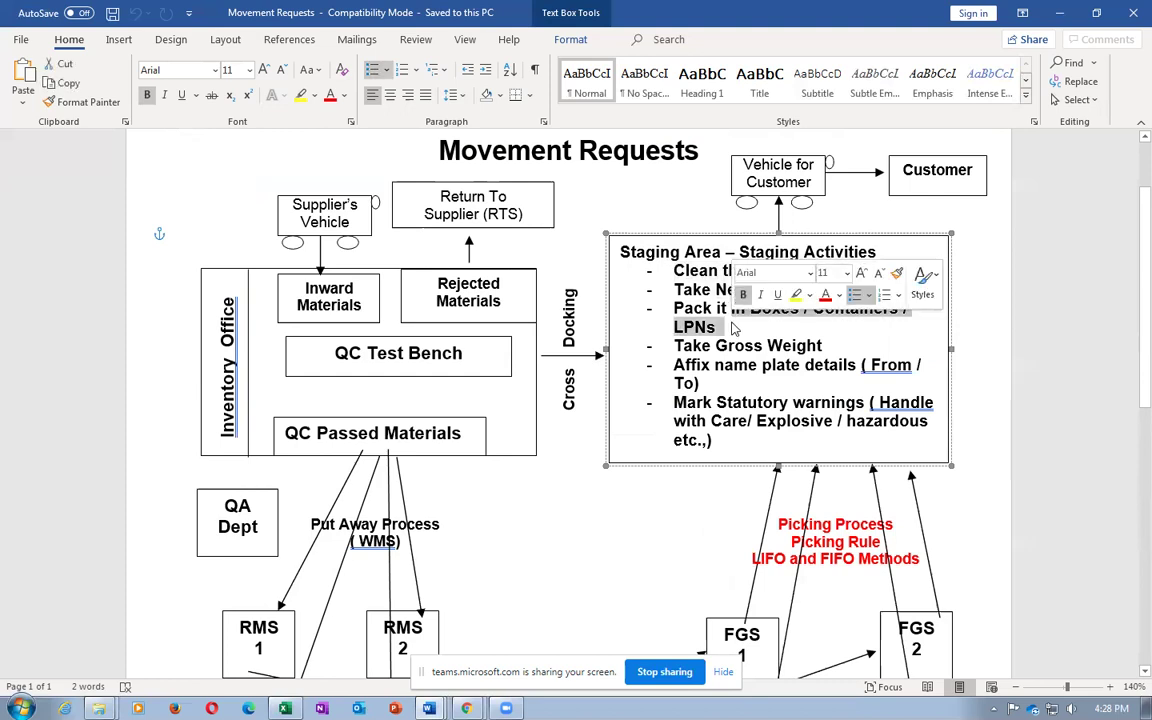
pyautogui.click(738, 345)
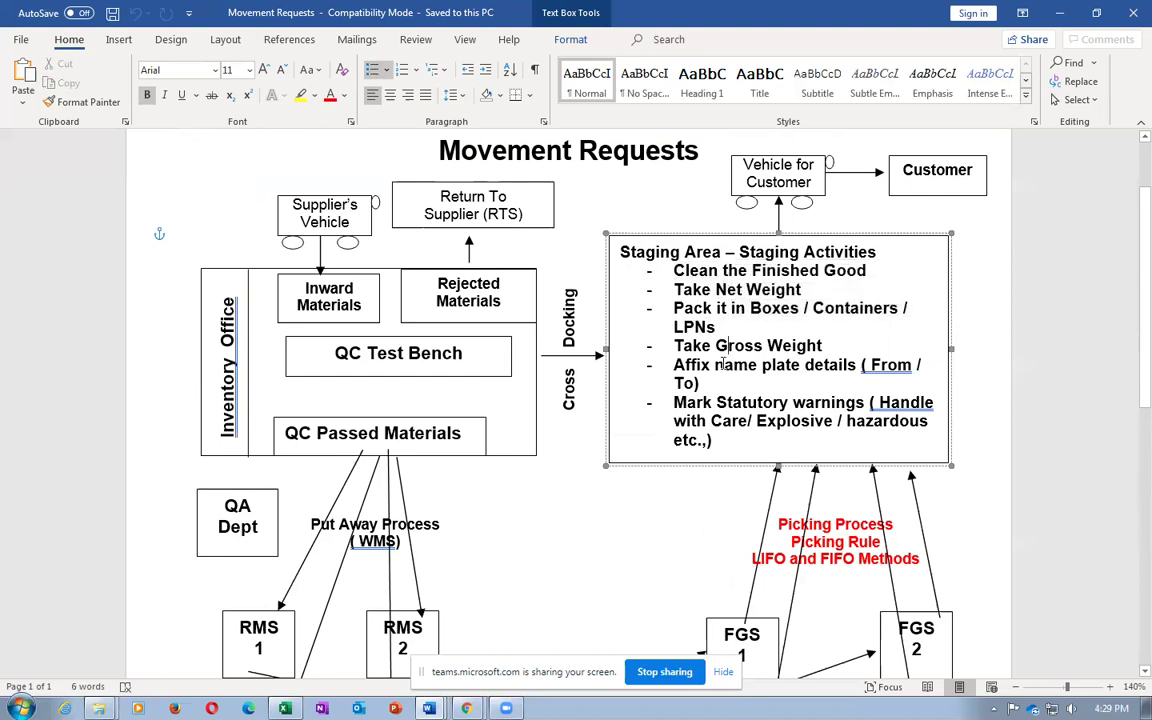
pyautogui.moveTo(722, 364); pyautogui.dragTo(772, 368)
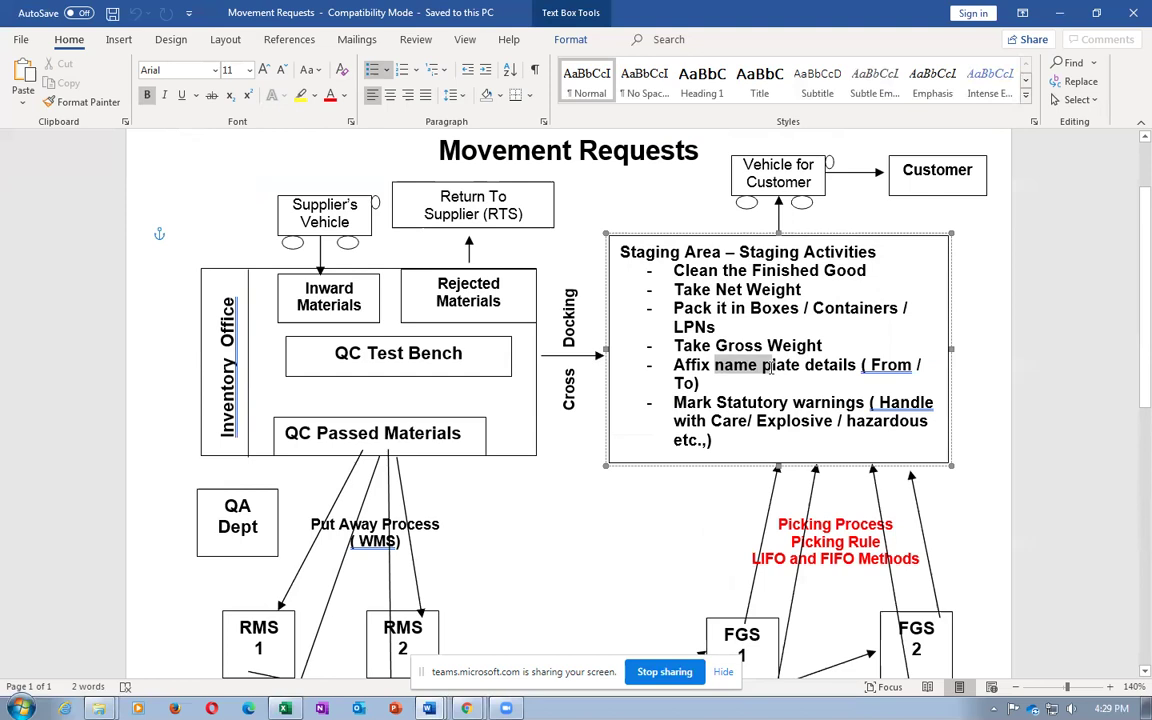
pyautogui.moveTo(716, 403); pyautogui.dragTo(714, 441)
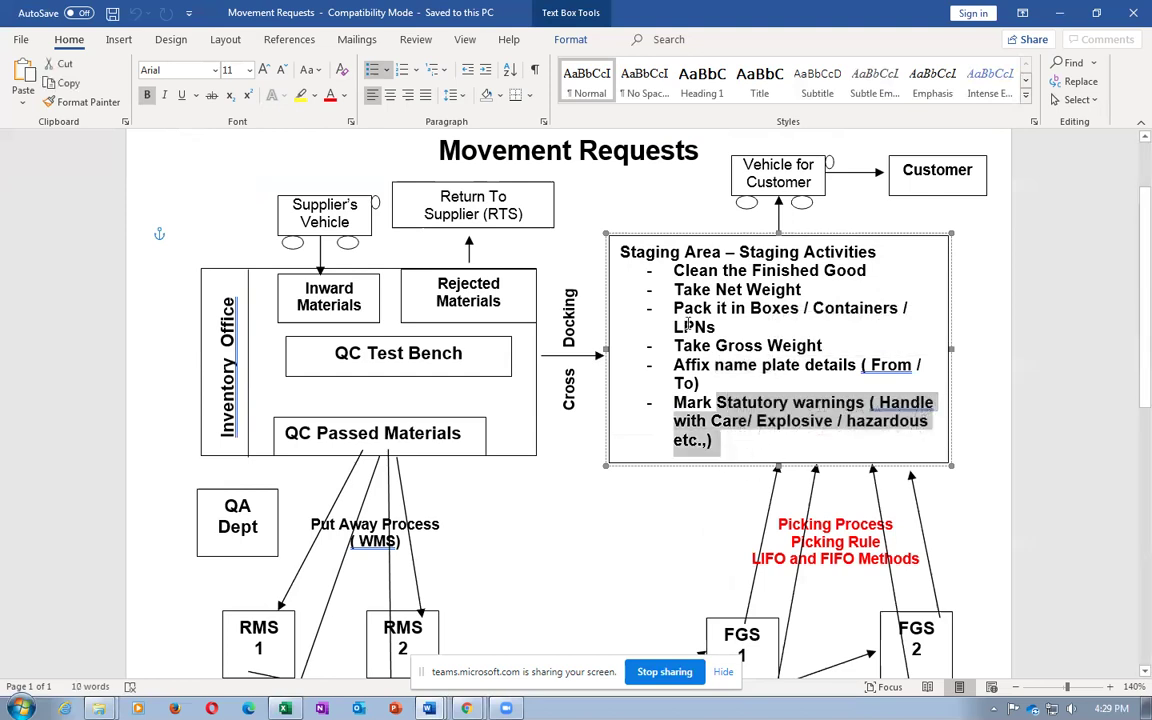
# Examine the Cross Docking link that leads from the Inventory Office directly to the Staging Area
pyautogui.scroll(2, 841, 380)
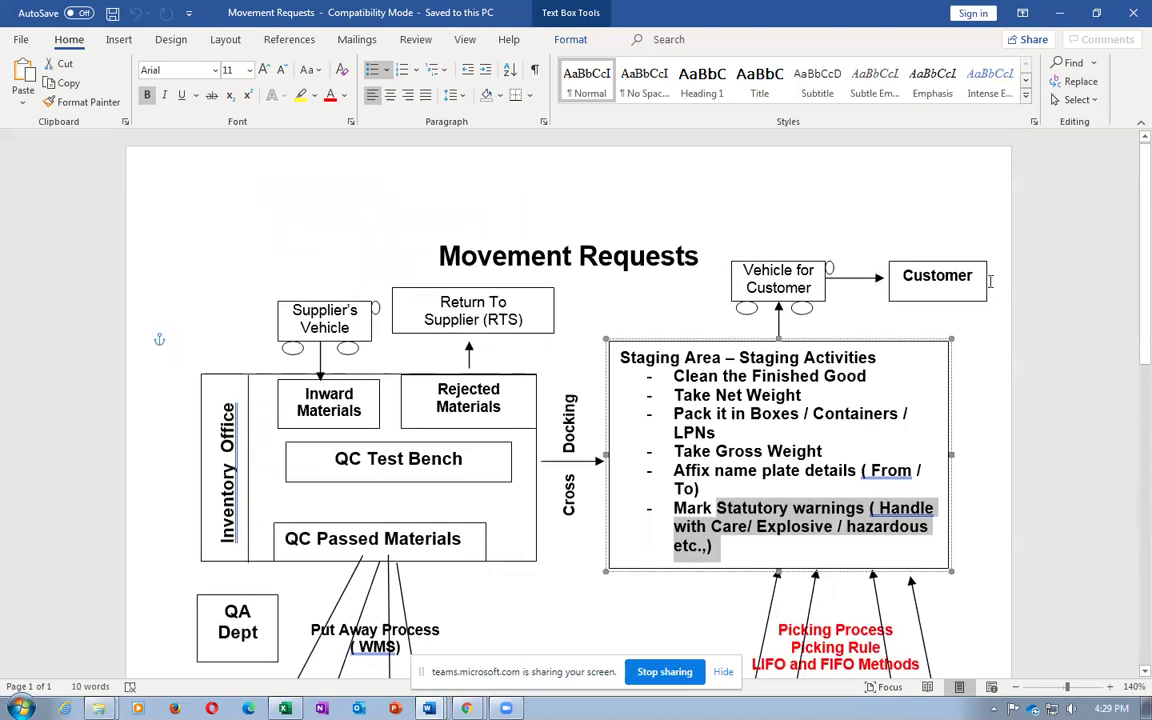
pyautogui.click(330, 335)
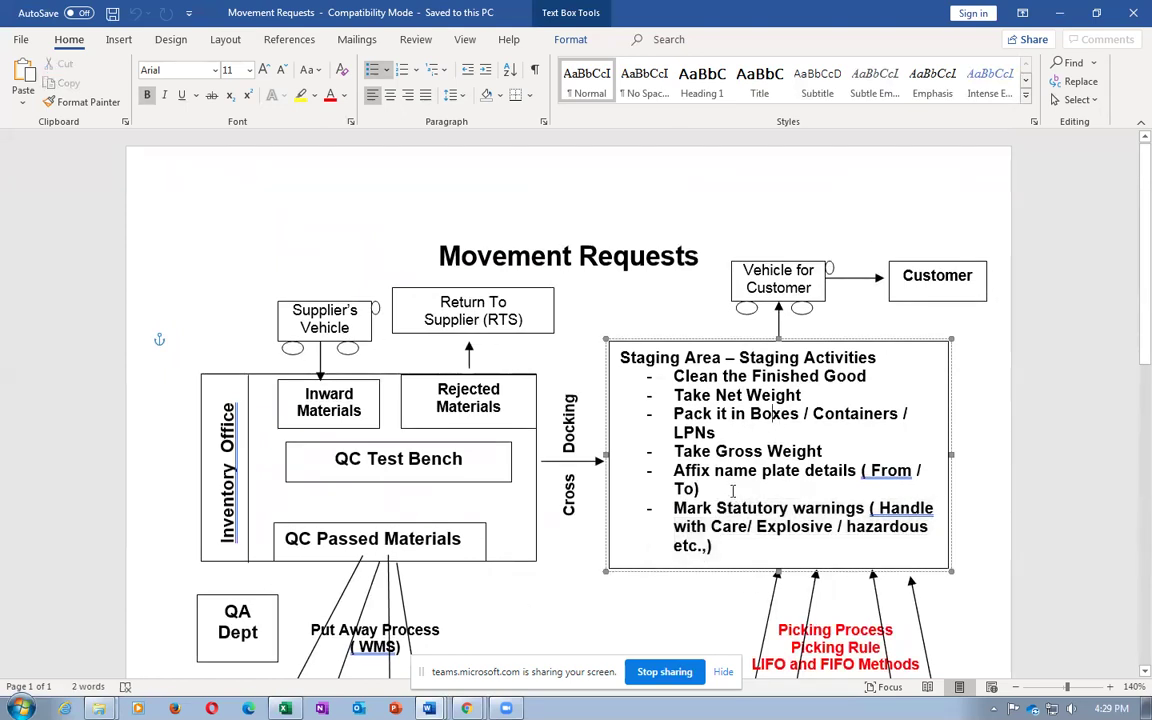
pyautogui.scroll(-2, 706, 420)
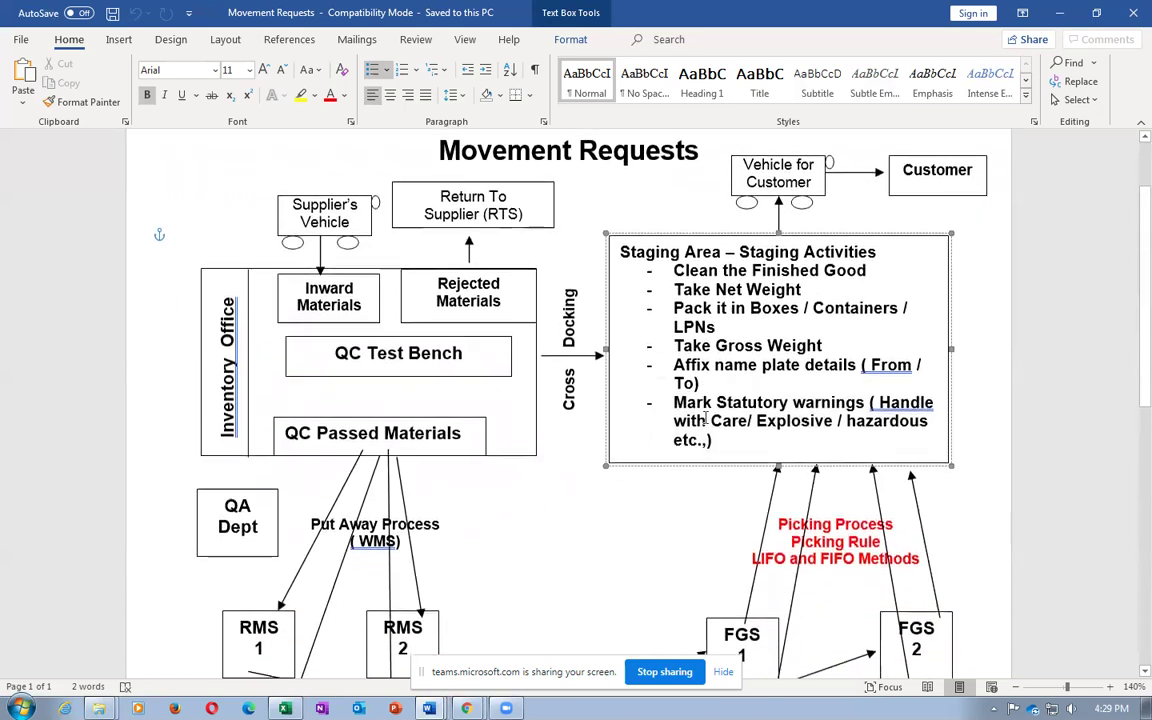
pyautogui.scroll(-2, 706, 420)
pyautogui.scroll(2, 710, 418)
pyautogui.click(569, 402)
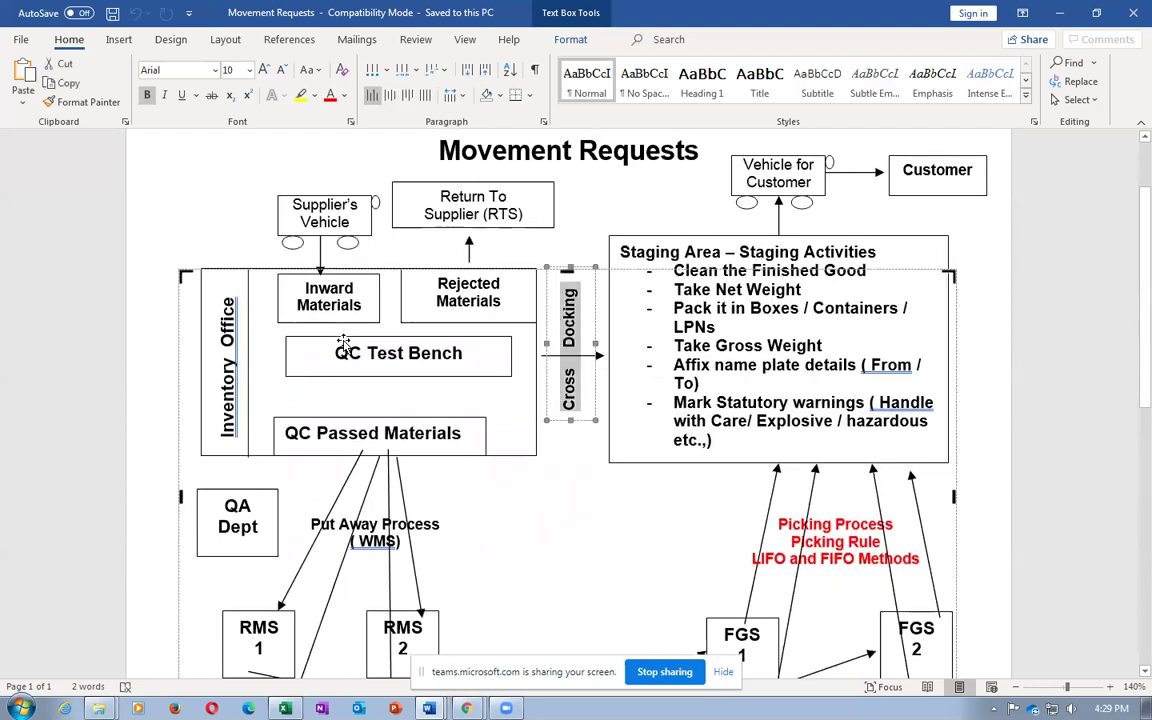
pyautogui.click(872, 374)
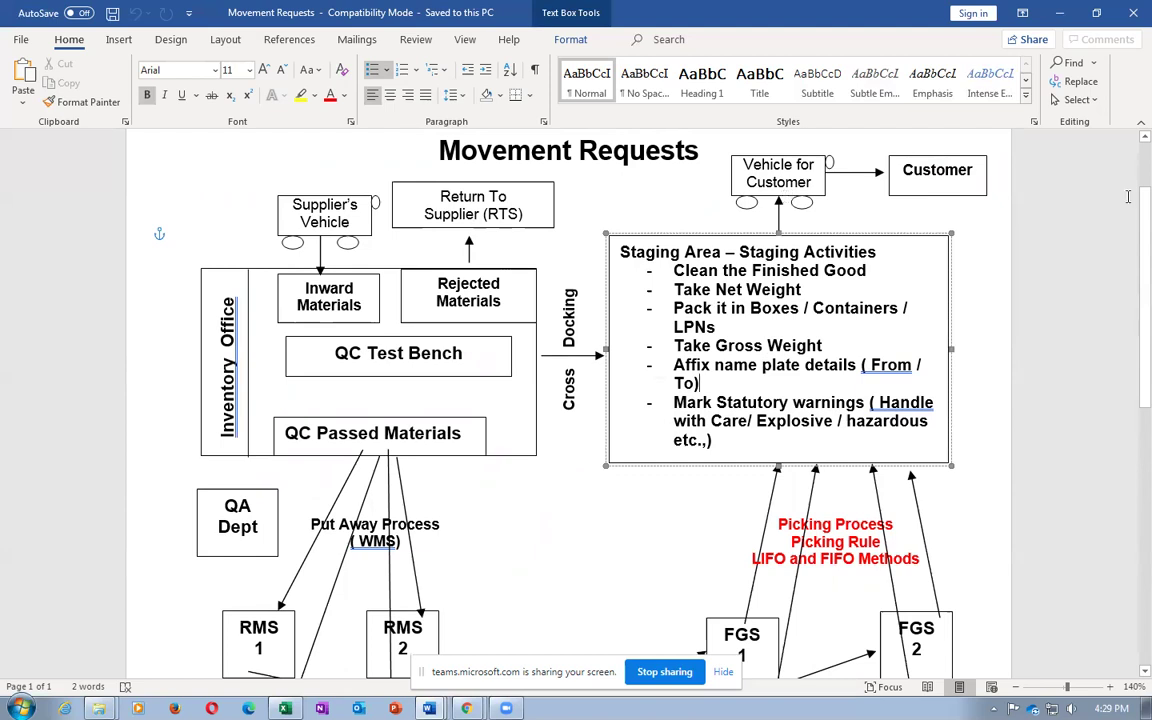
# Review the diagram from the Staging Area down to the Planning Department and back up to the picking arrows
pyautogui.scroll(-2, 1090, 307)
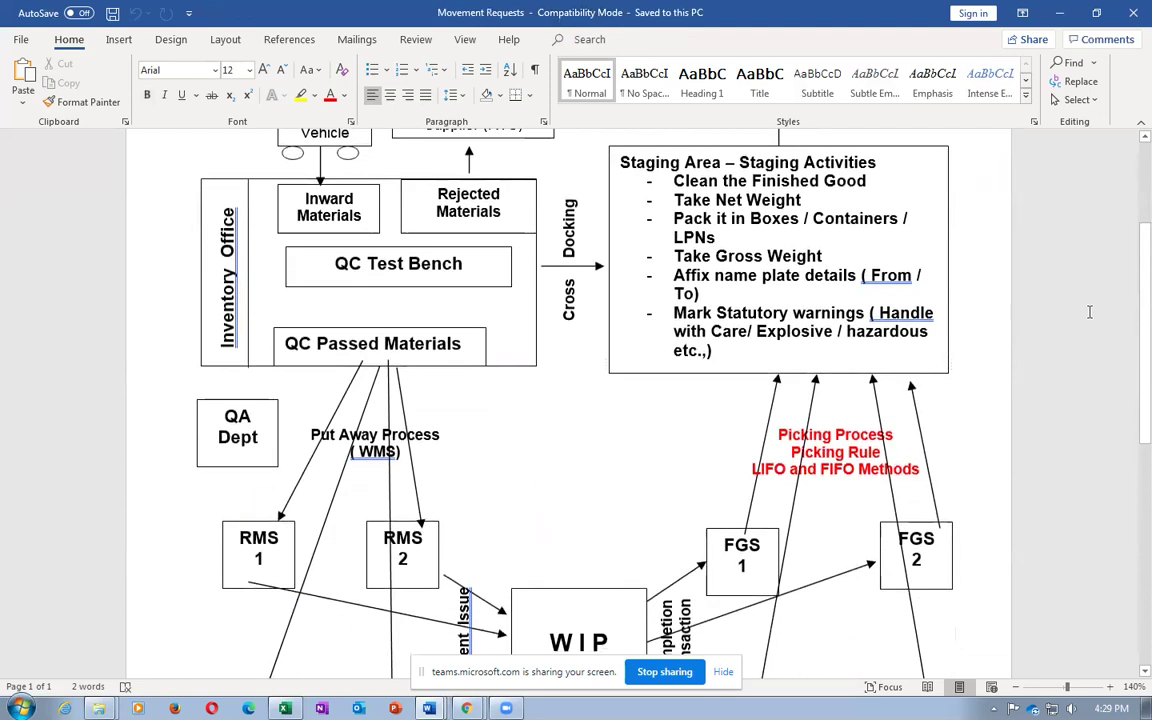
pyautogui.scroll(-4, 1090, 329)
pyautogui.scroll(-8, 1090, 329)
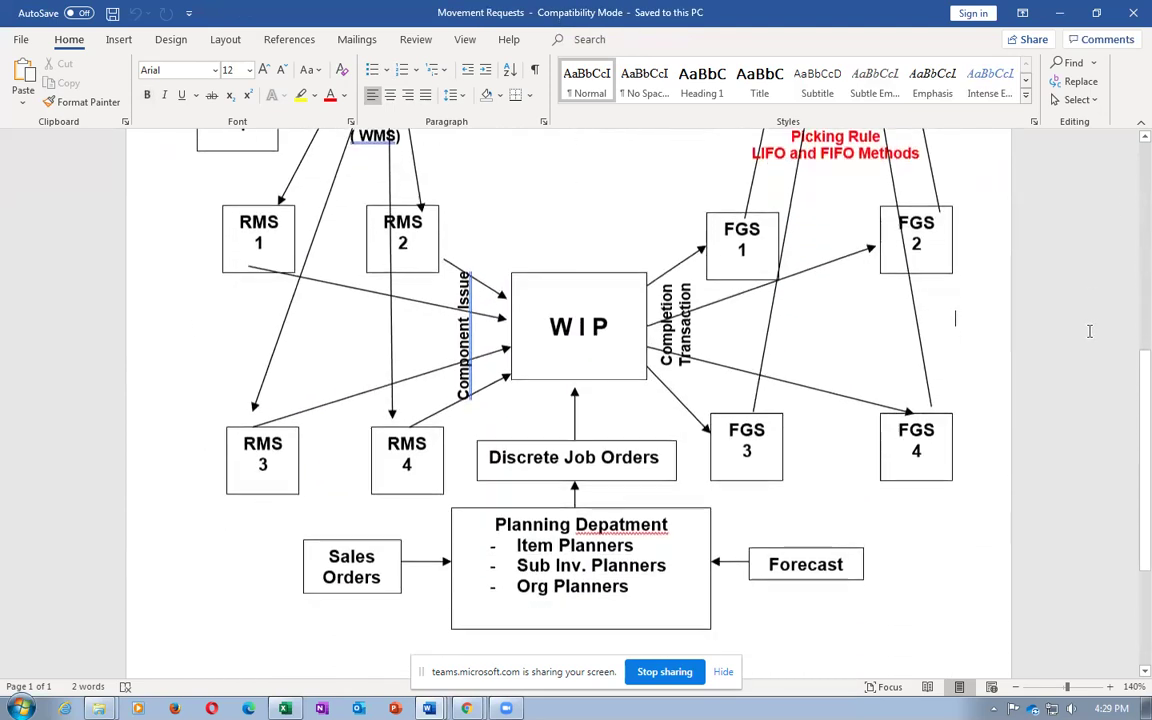
pyautogui.scroll(4, 1090, 331)
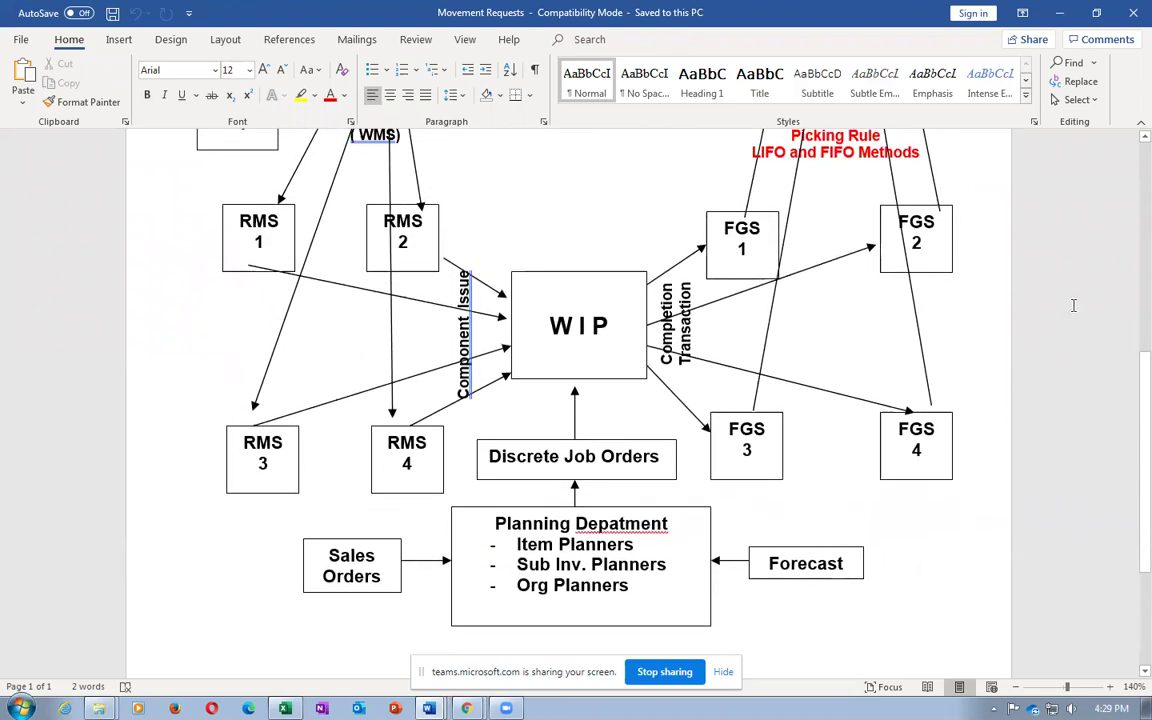
pyautogui.scroll(1, 1073, 305)
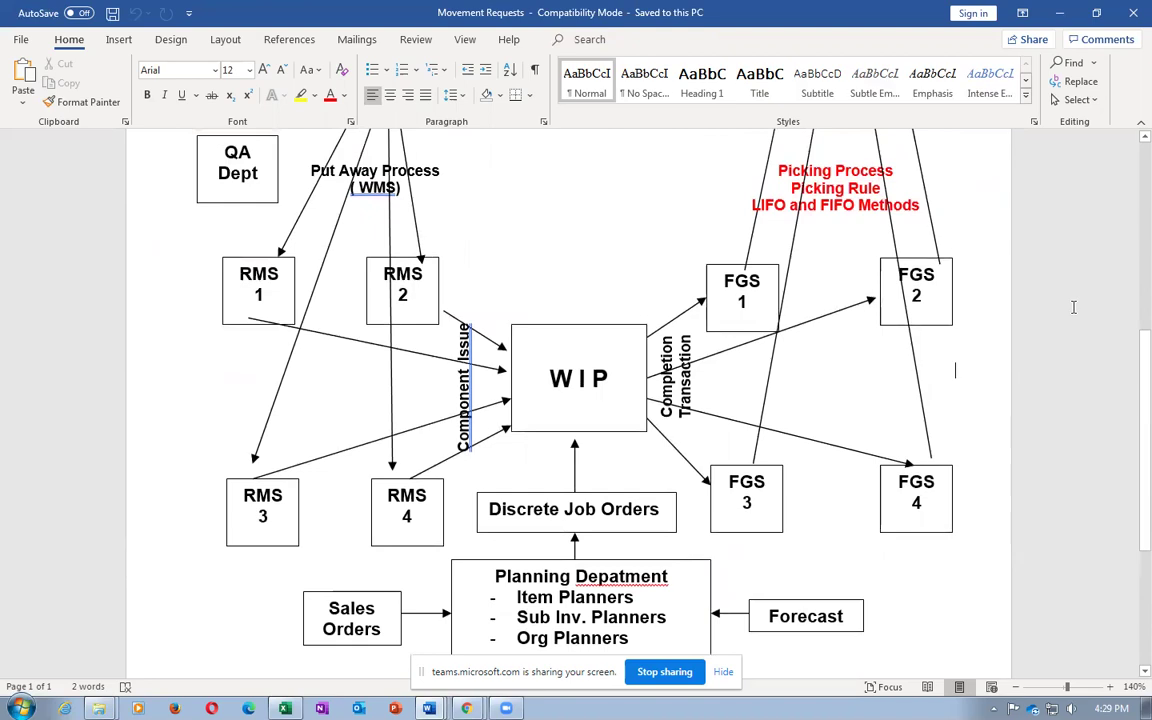
pyautogui.scroll(2, 1073, 307)
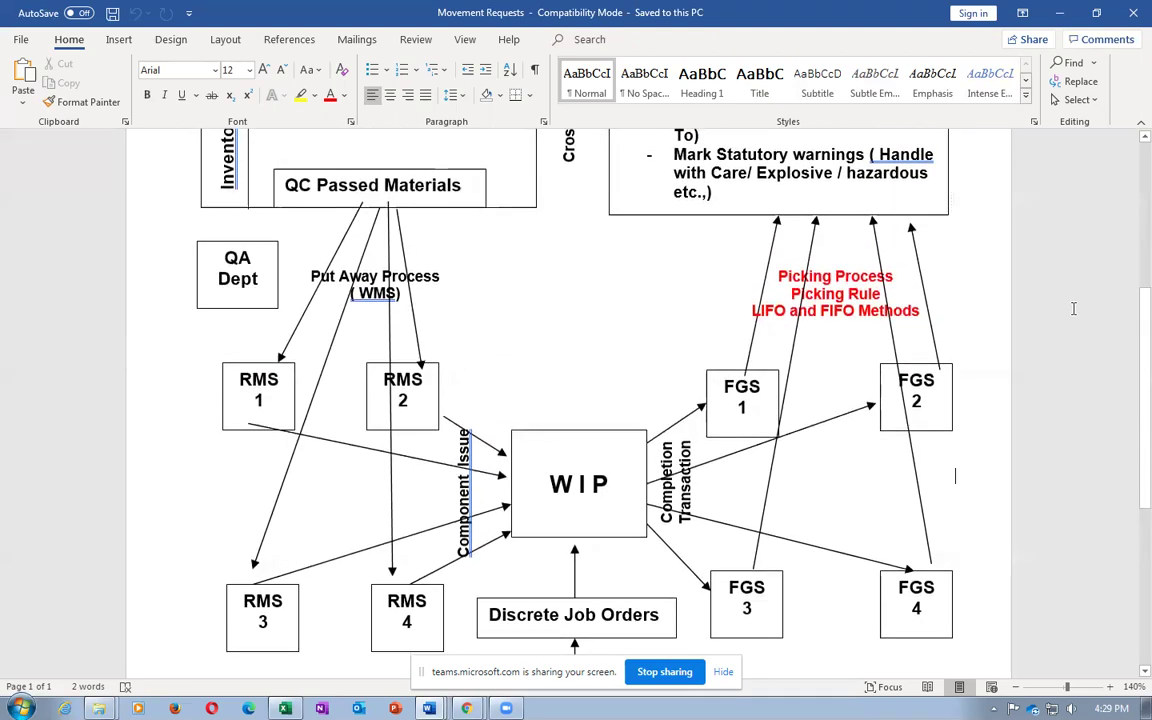
pyautogui.scroll(1, 965, 280)
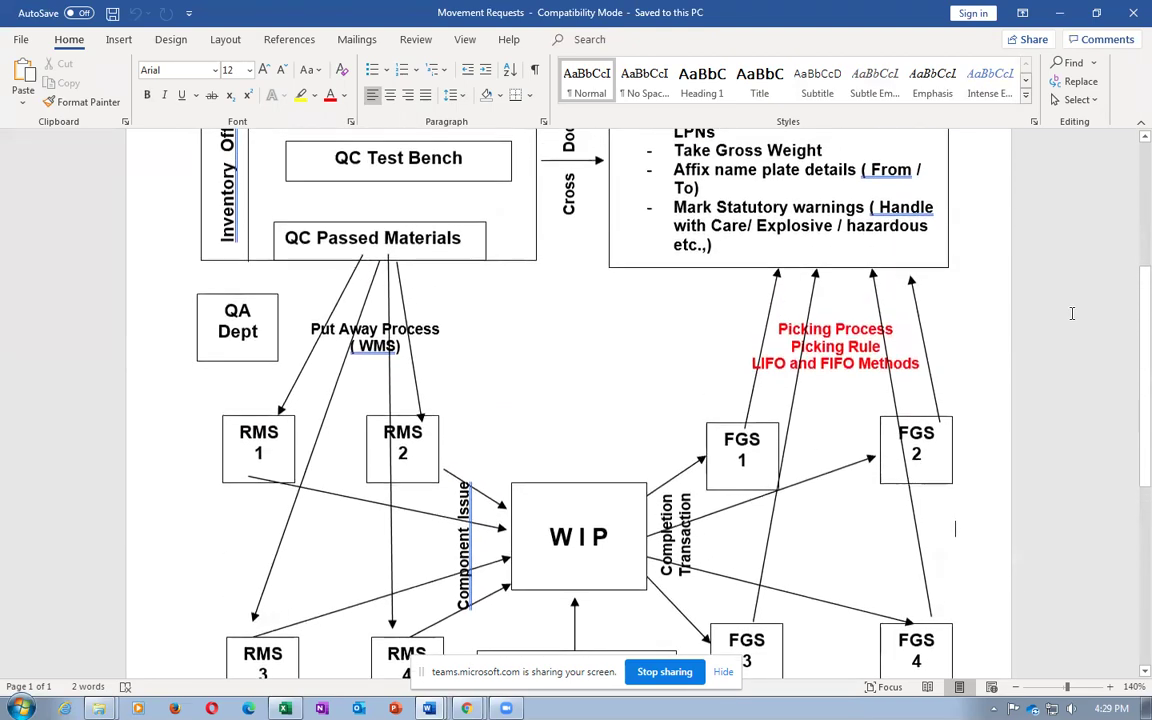
# Relate the Picking Rule in the red picking label to FGS 1 and the other finished goods stores
pyautogui.click(817, 349)
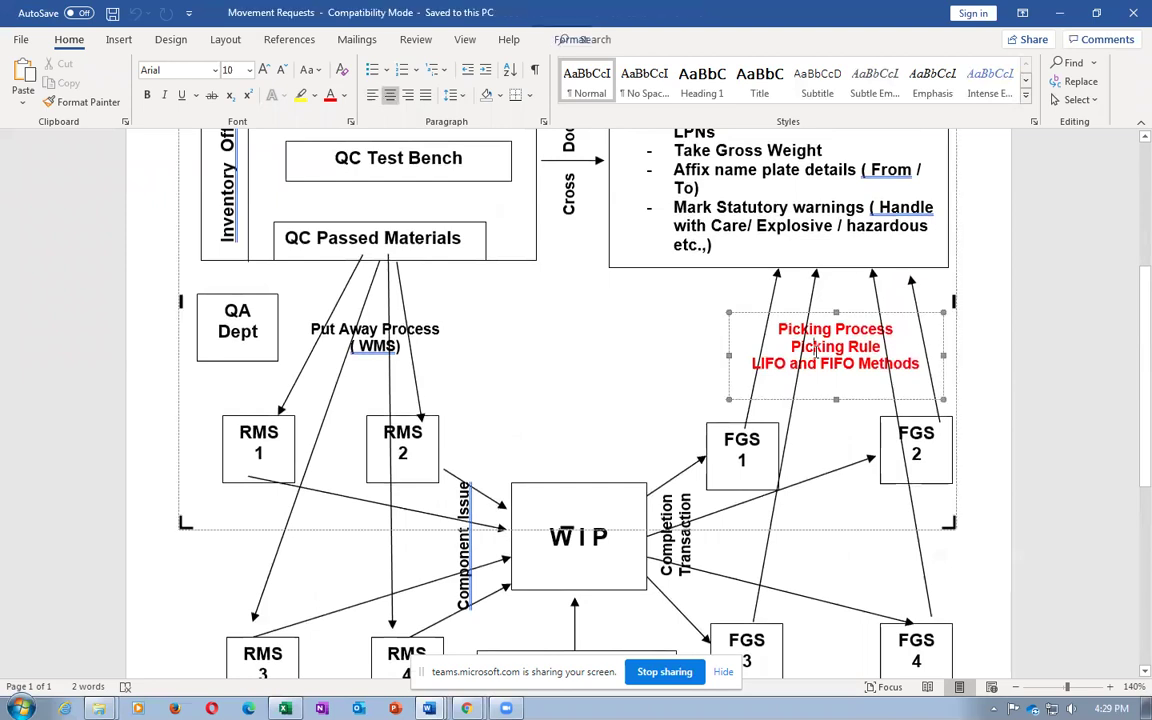
pyautogui.click(748, 447)
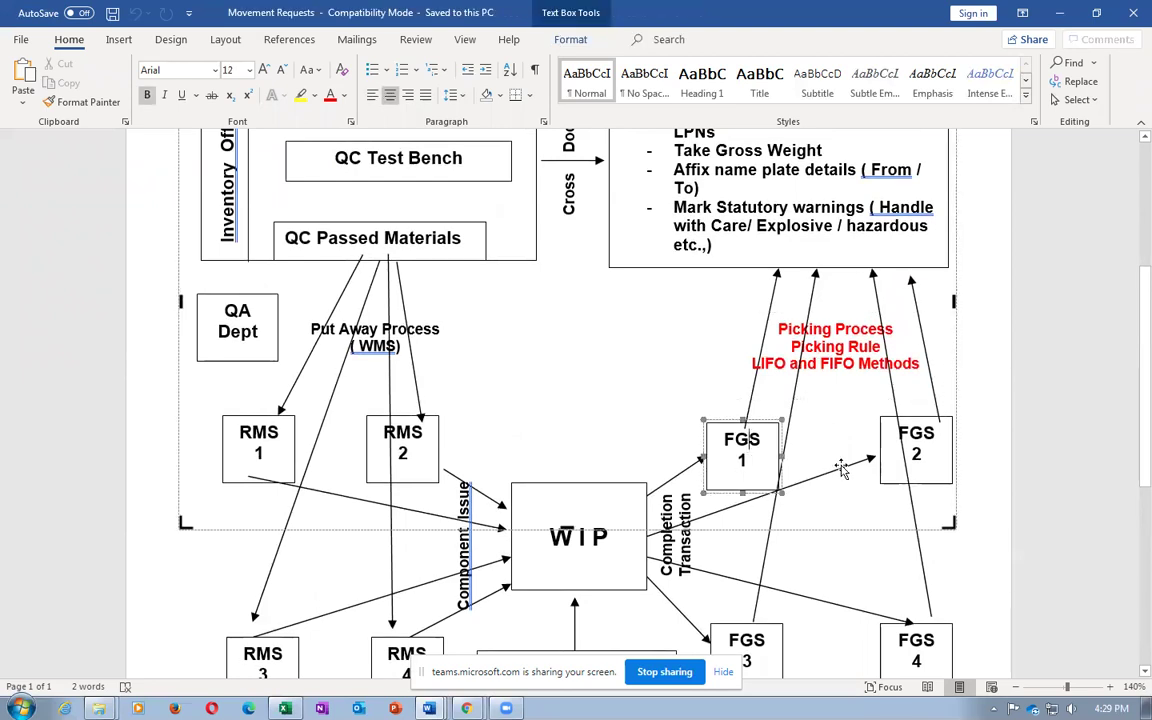
pyautogui.click(834, 351)
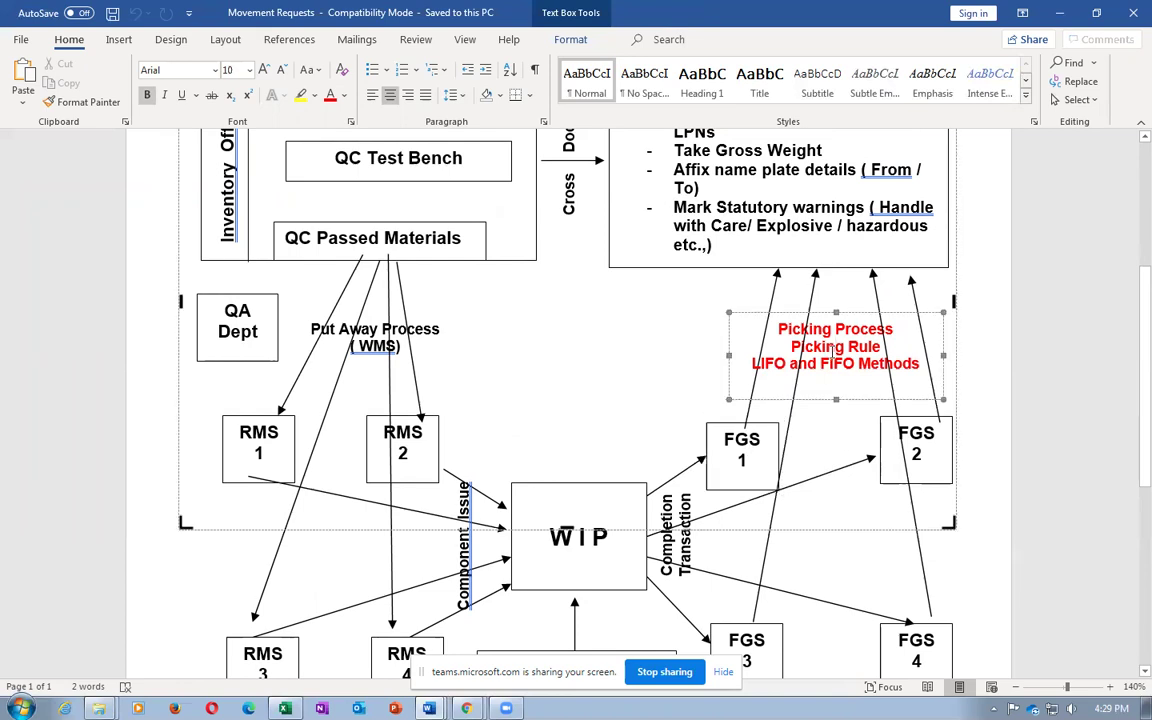
pyautogui.click(715, 445)
pyautogui.scroll(-1, 1005, 447)
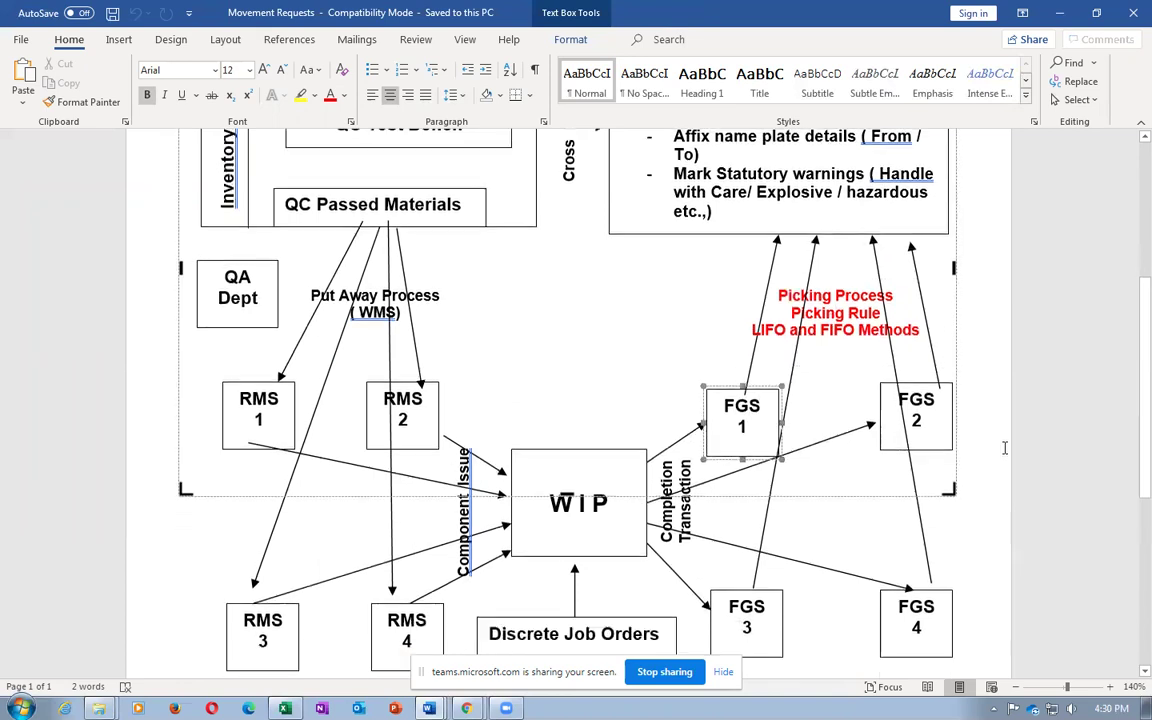
pyautogui.scroll(-3, 1005, 447)
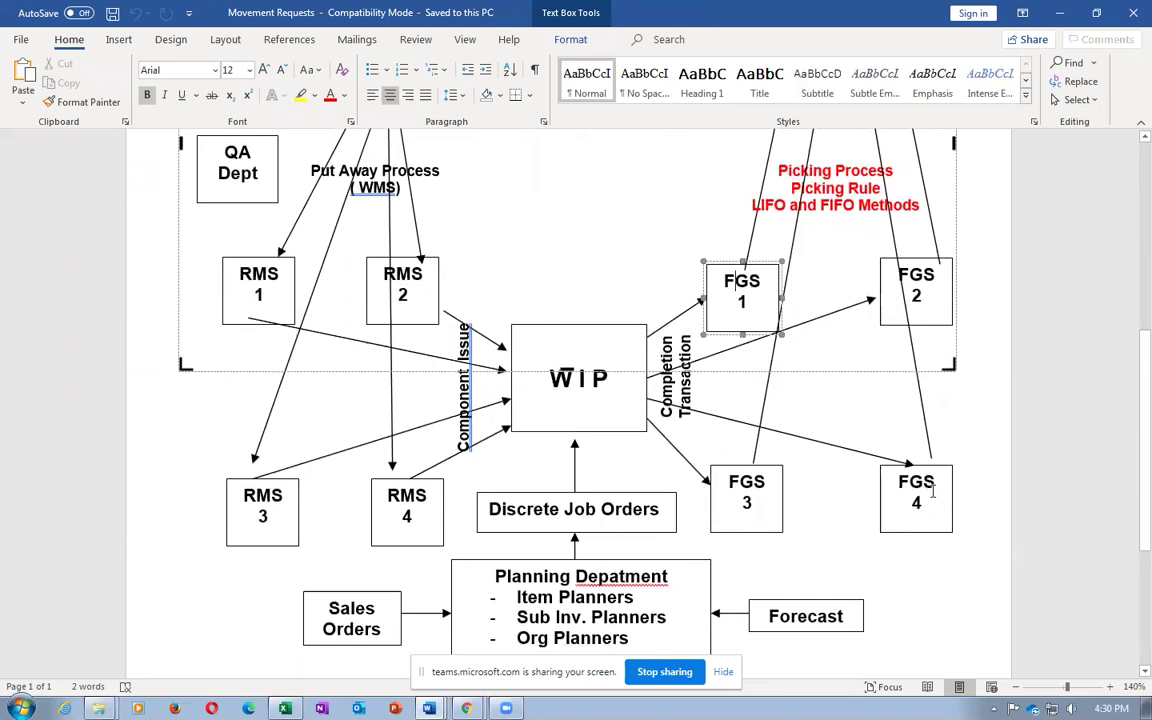
# Review the upper half of the diagram again, ending at the picking label below the Staging Area
pyautogui.click(1078, 379)
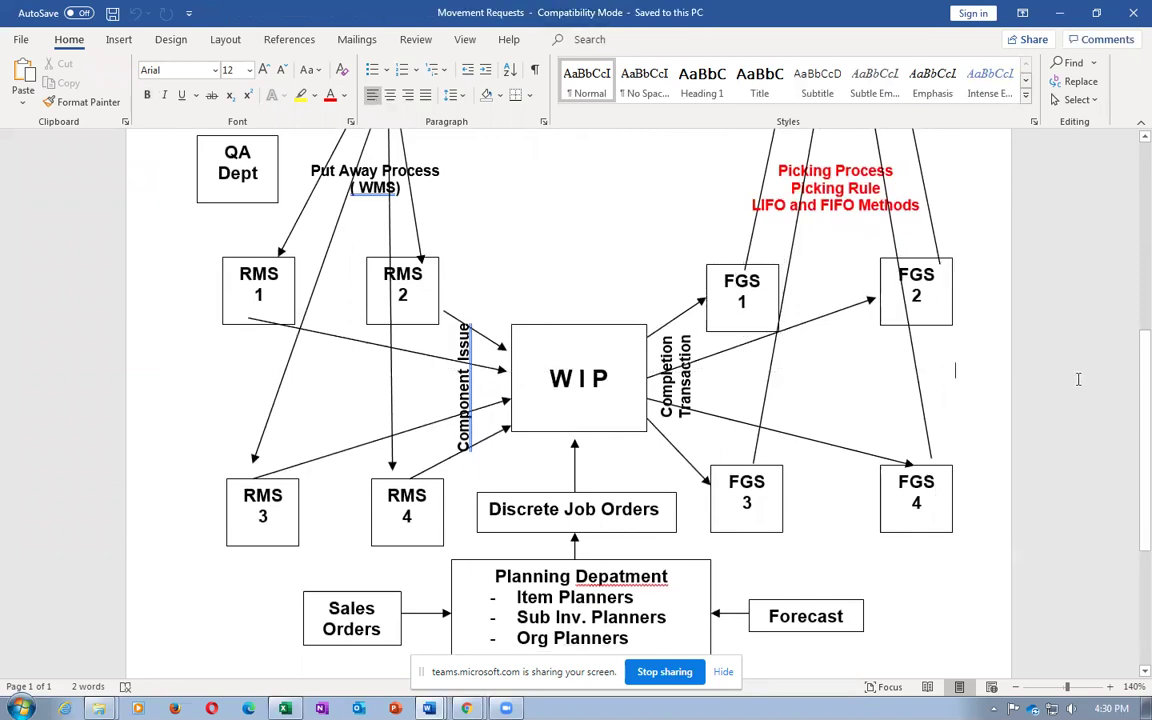
pyautogui.scroll(8, 1084, 382)
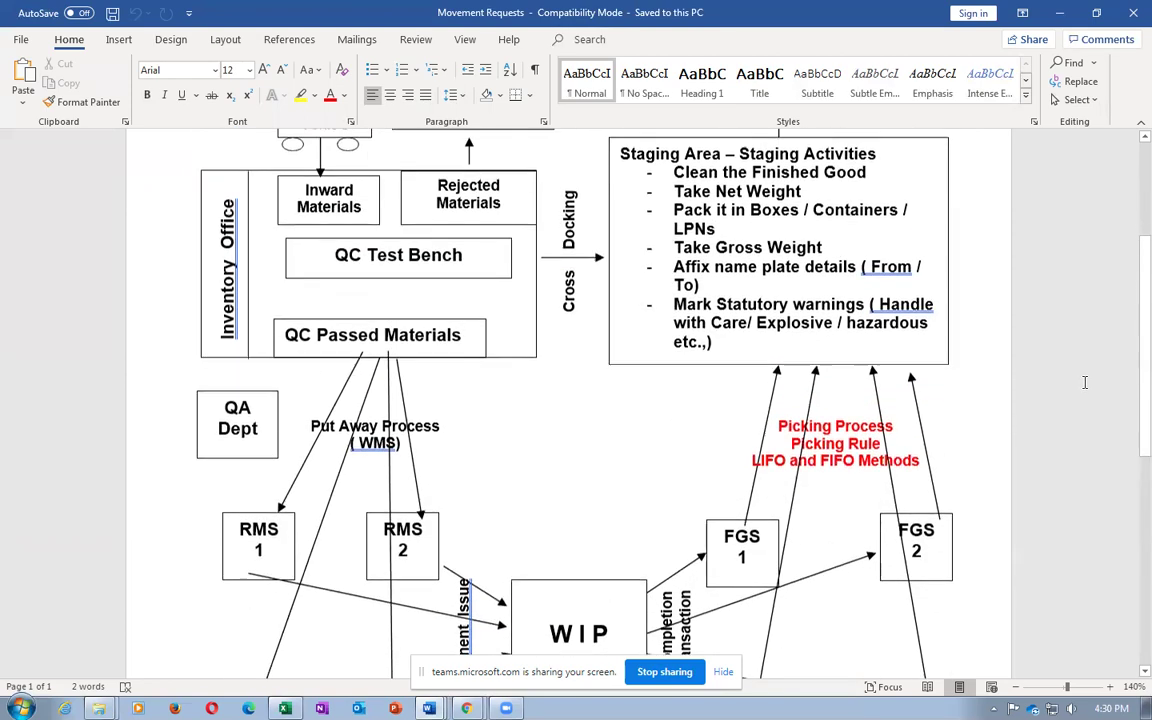
pyautogui.scroll(2, 1086, 381)
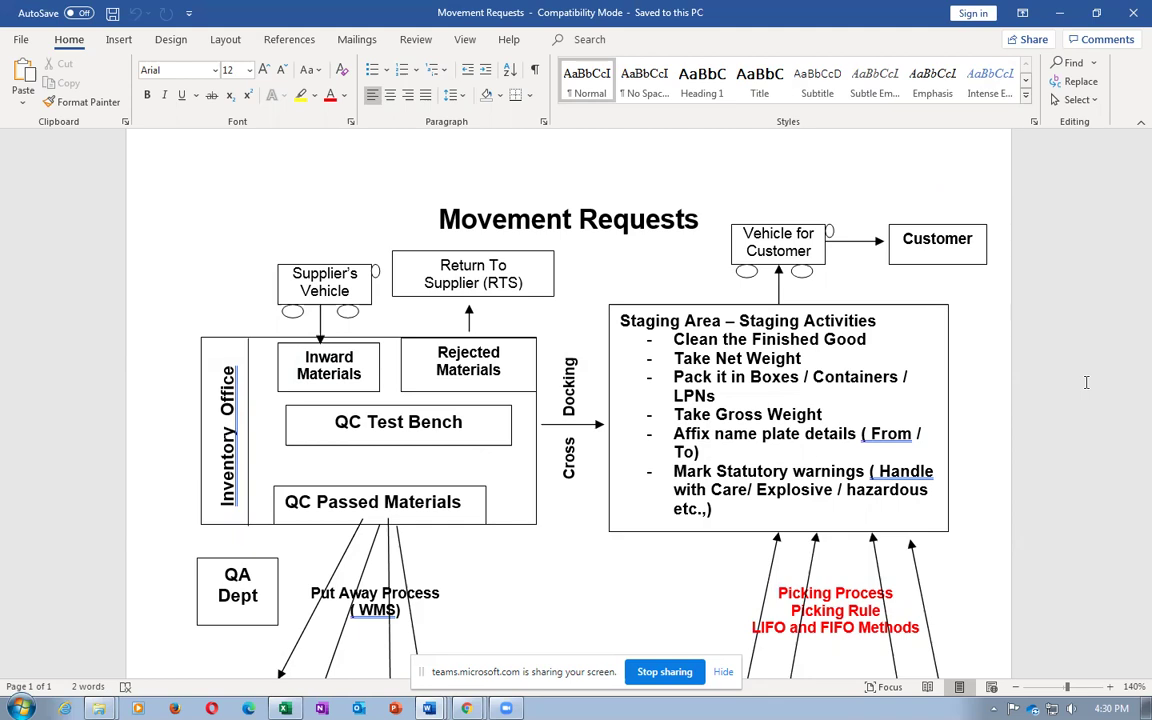
pyautogui.click(858, 612)
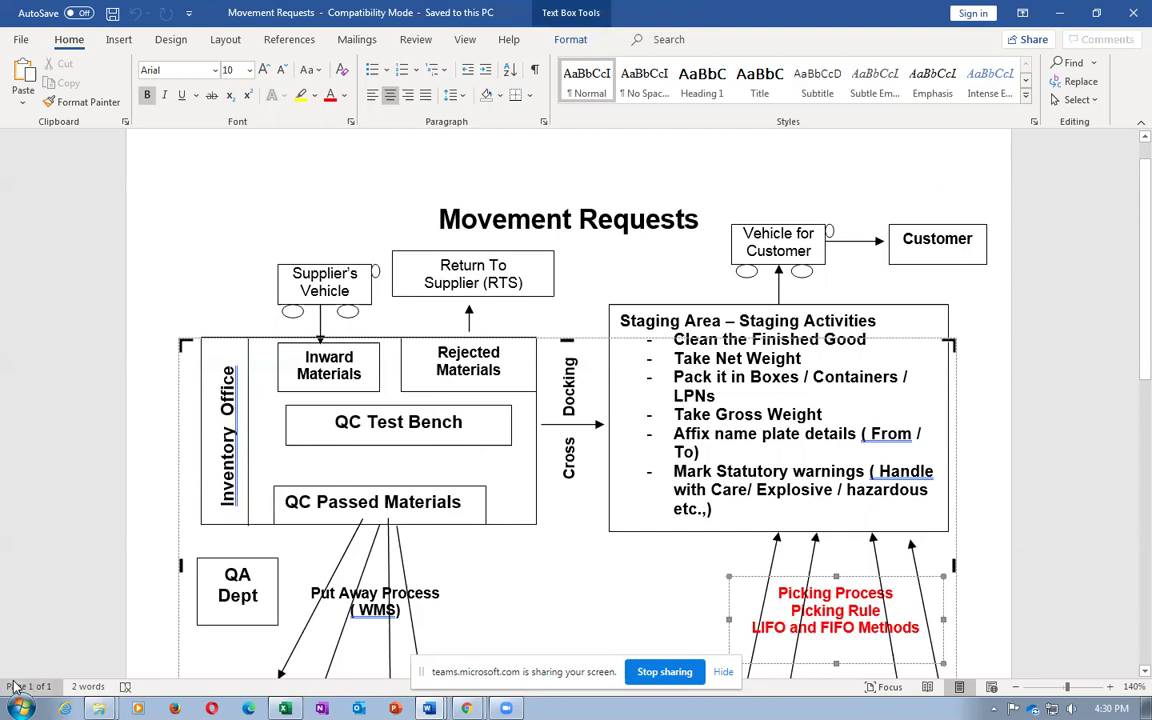
# Switch to the Fusion Inv Records Explorer window and open PWC_SCM_Training > Fusion_Inventory_Docs > Fusion_Inventory_Documentation
pyautogui.rightClick(99, 708)
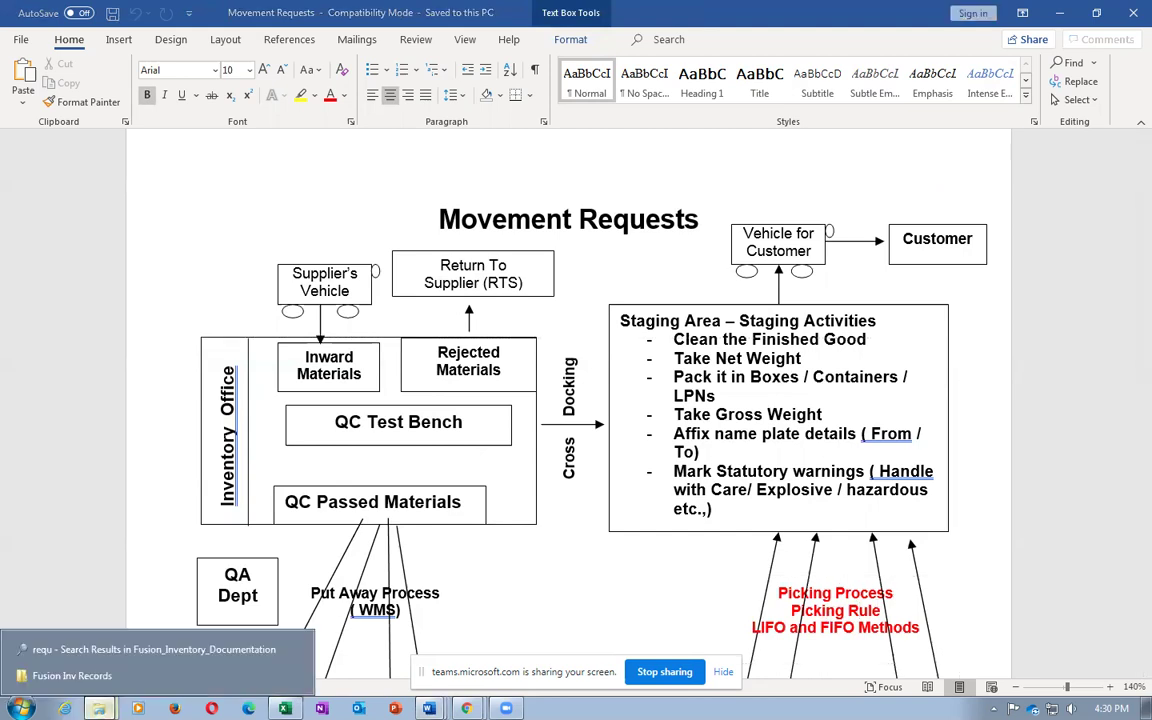
pyautogui.click(91, 675)
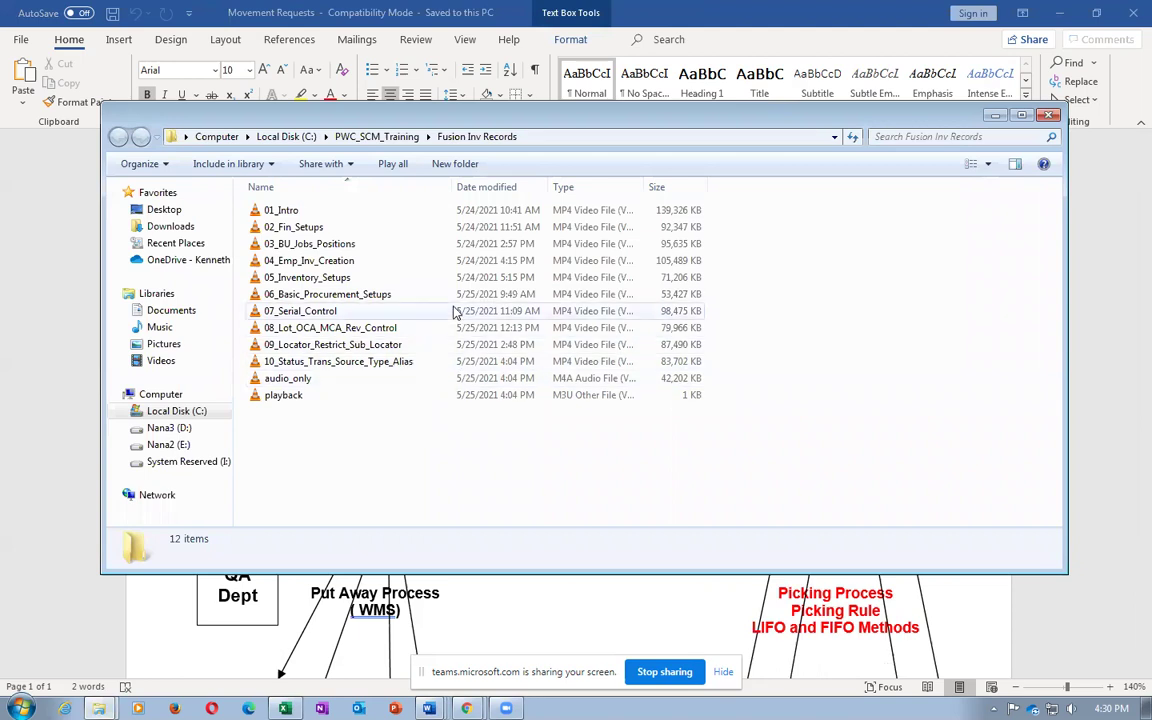
pyautogui.click(376, 136)
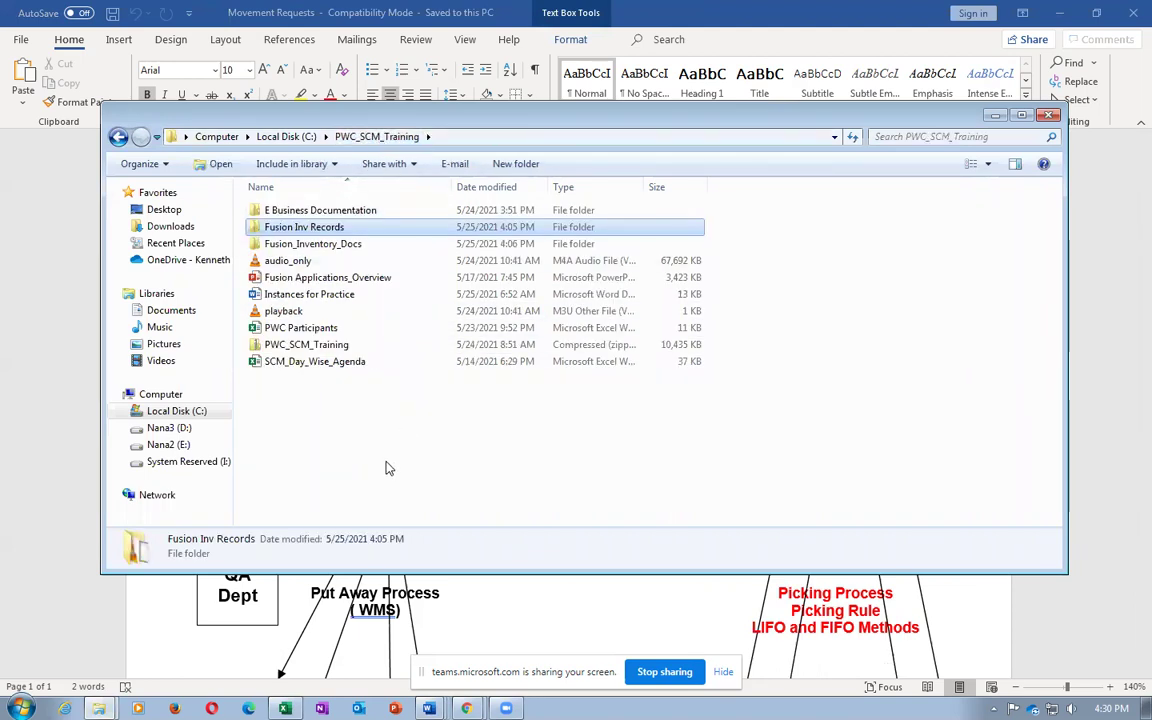
pyautogui.doubleClick(346, 228)
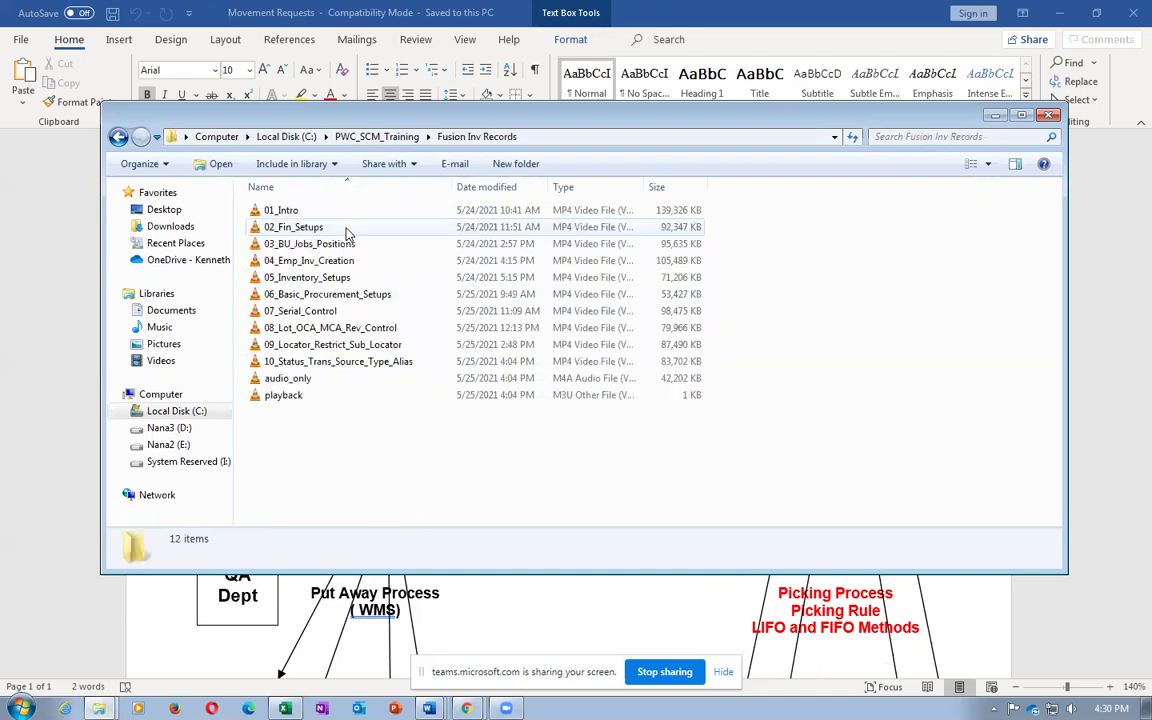
pyautogui.click(376, 136)
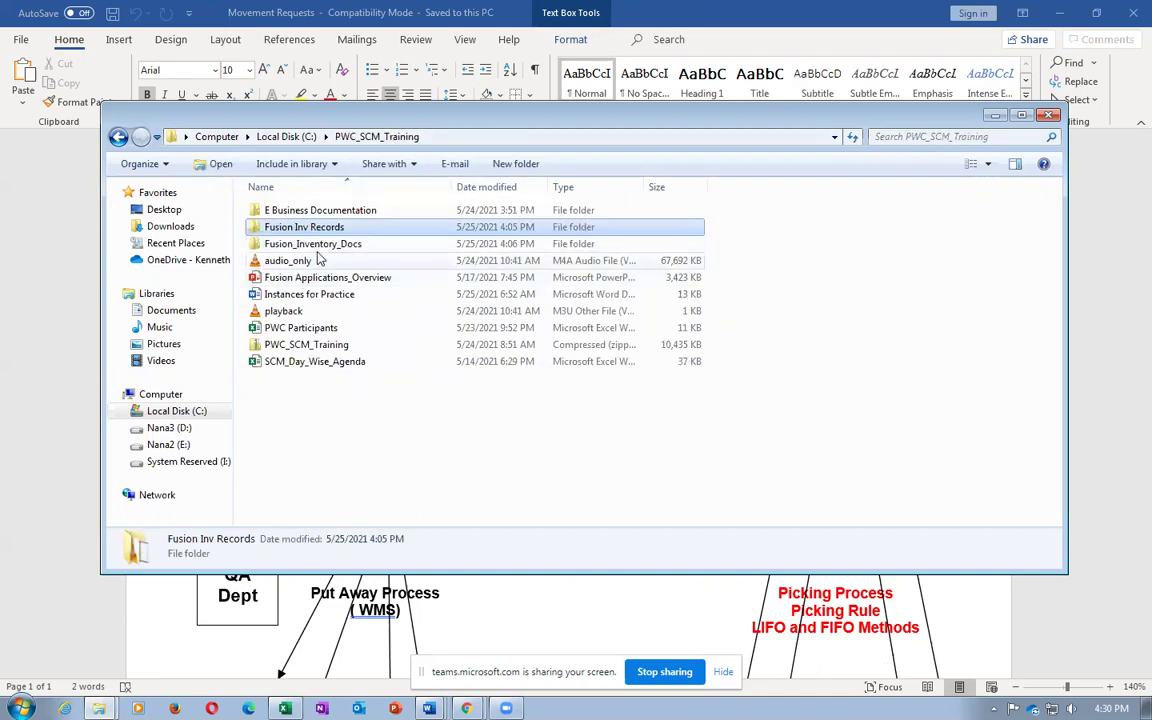
pyautogui.doubleClick(318, 244)
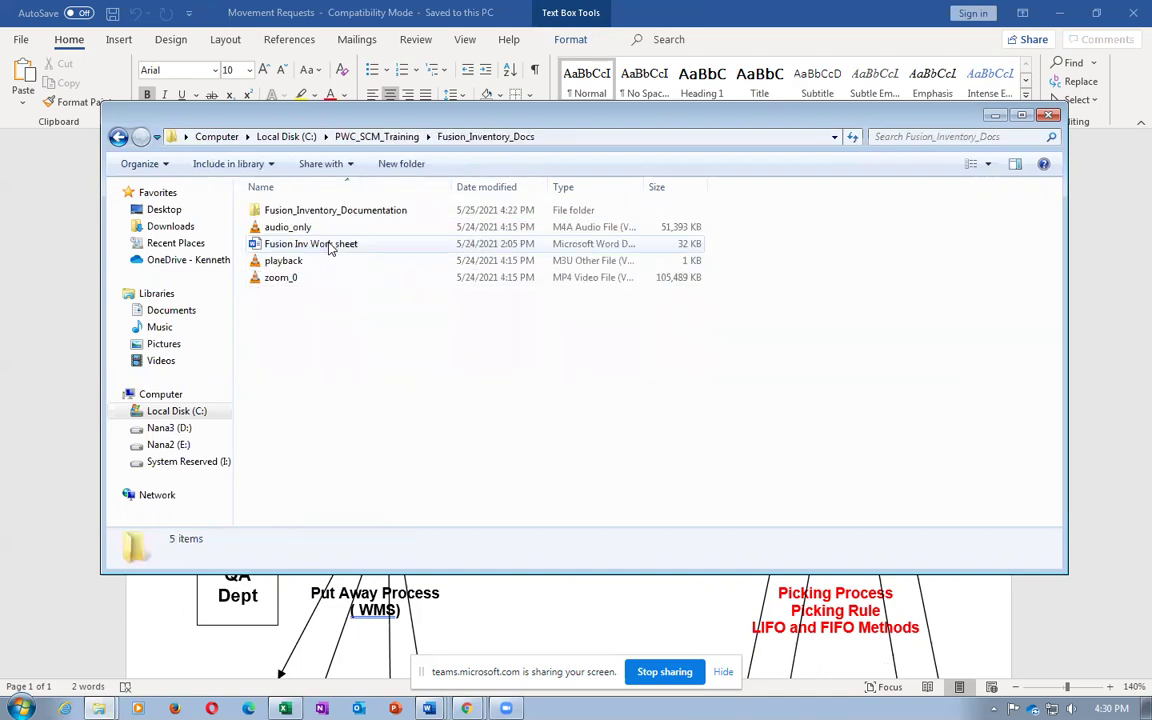
pyautogui.doubleClick(383, 217)
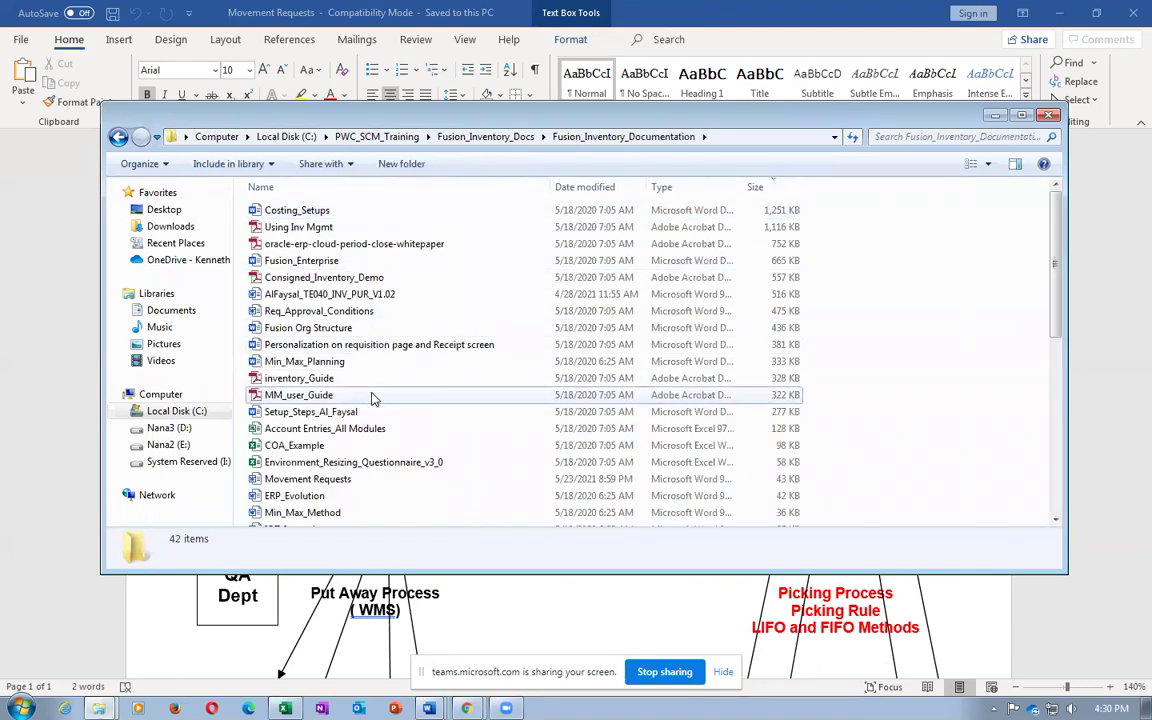
# Open the Movement_Request_Lab_Exercise workbook from the Fusion_Inventory_Documentation folder and enable editing
pyautogui.click(385, 397)
pyautogui.scroll(-3, 400, 470)
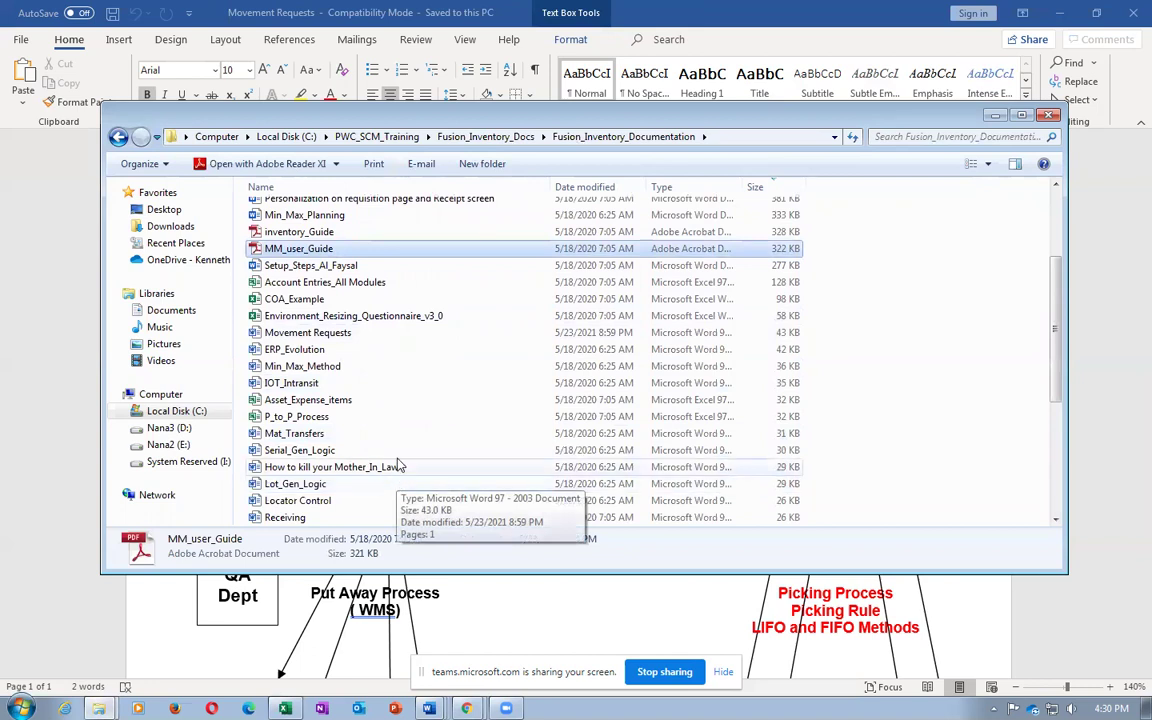
pyautogui.click(352, 340)
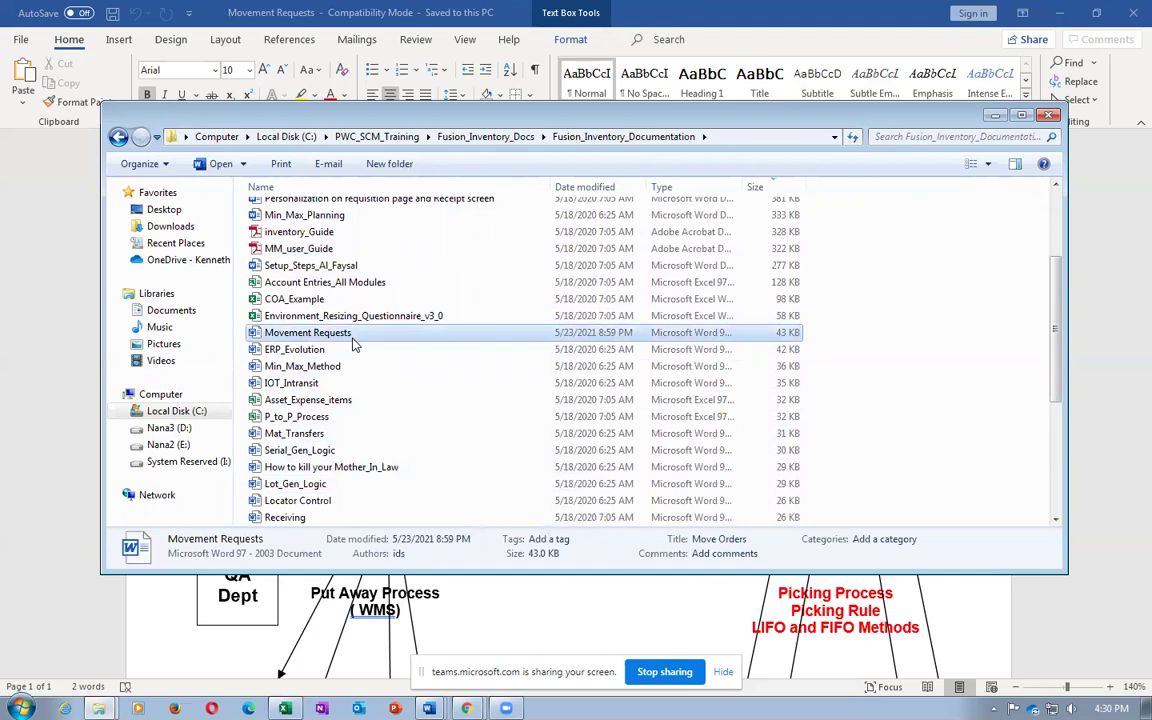
pyautogui.scroll(-2, 352, 345)
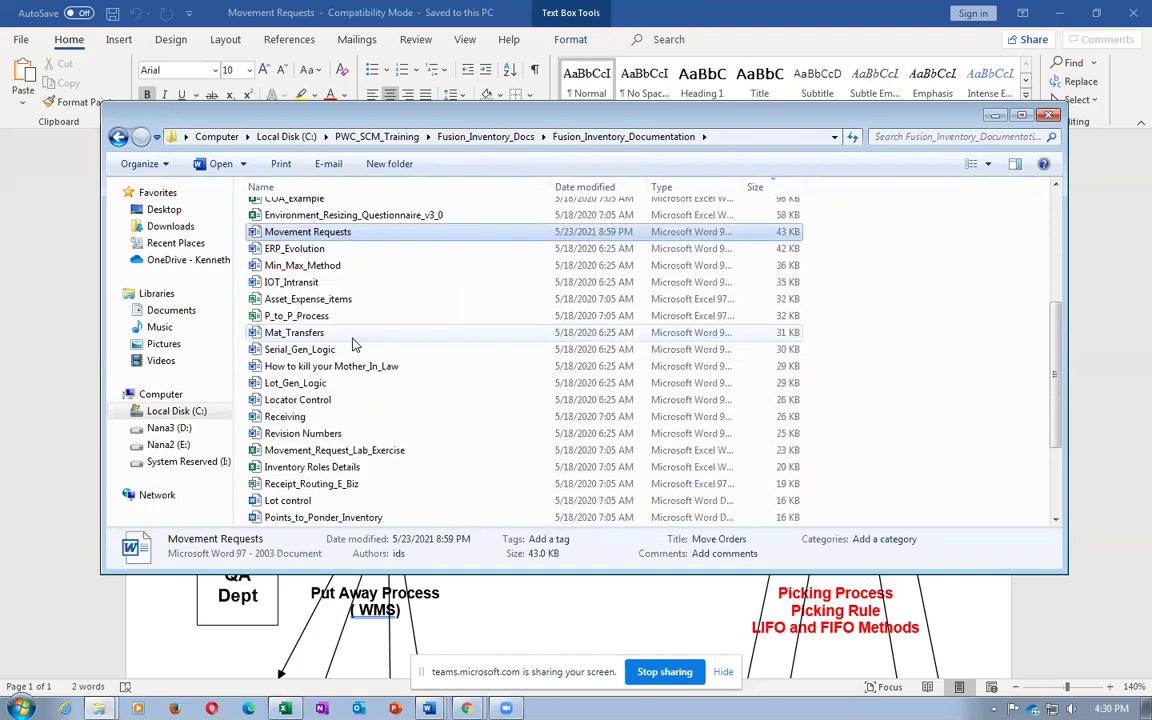
pyautogui.click(368, 450)
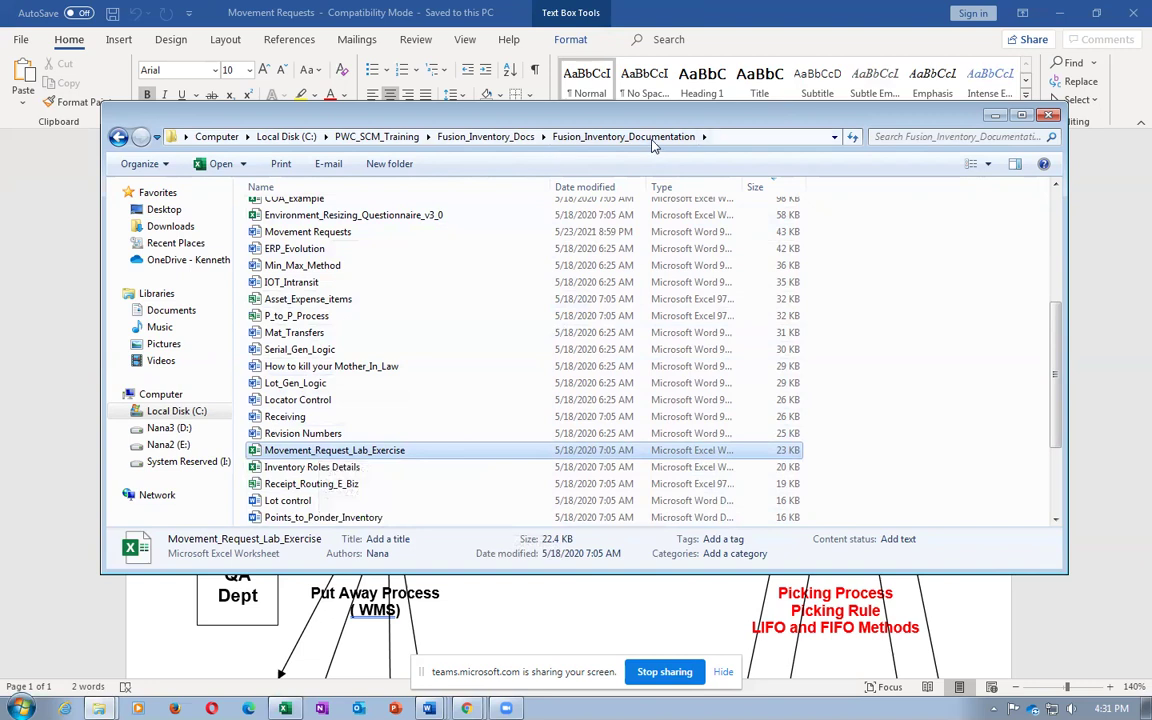
pyautogui.doubleClick(408, 454)
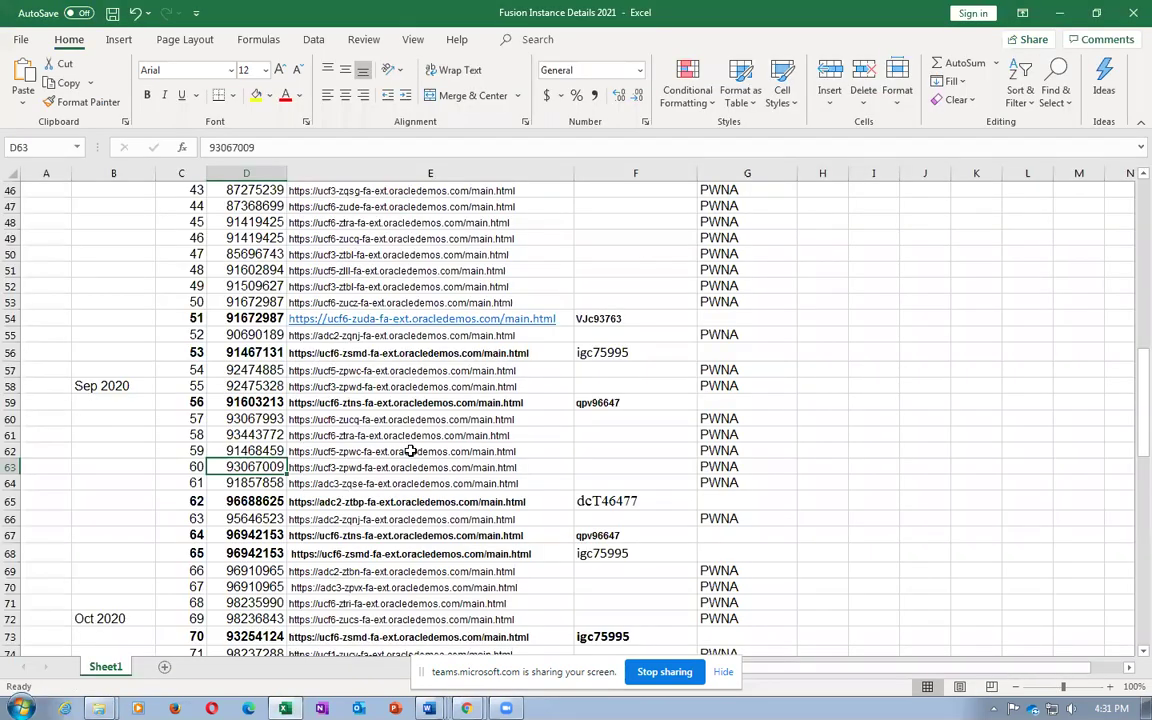
pyautogui.click(410, 452)
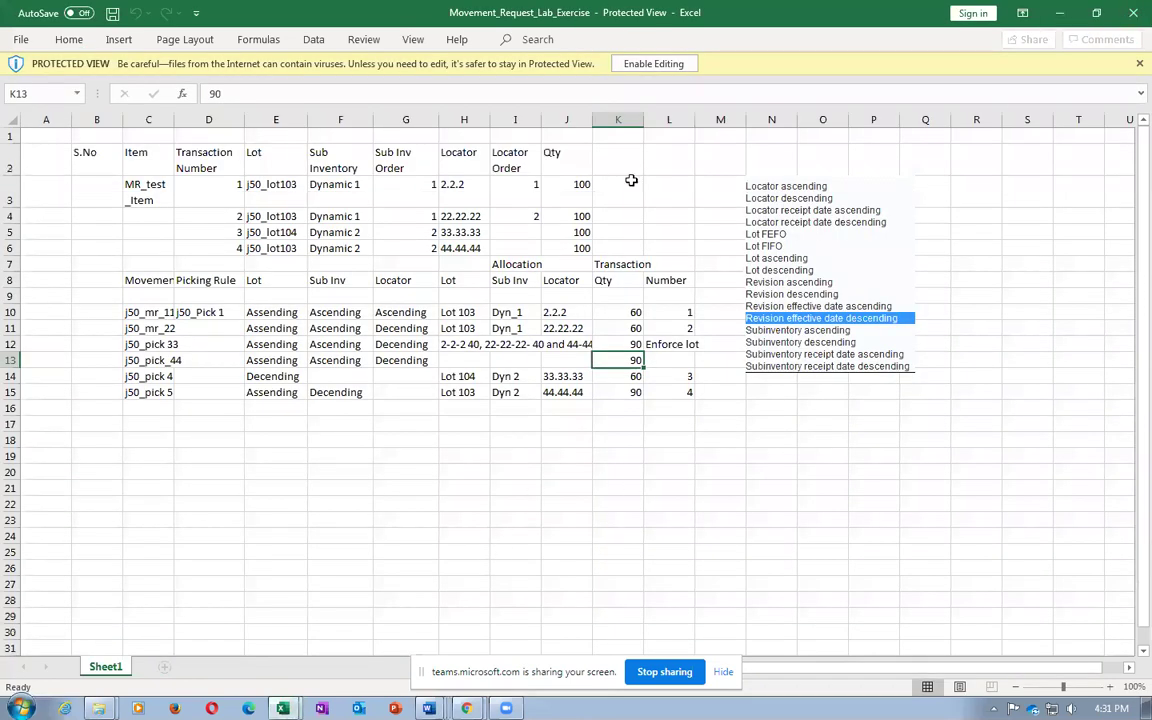
pyautogui.click(655, 63)
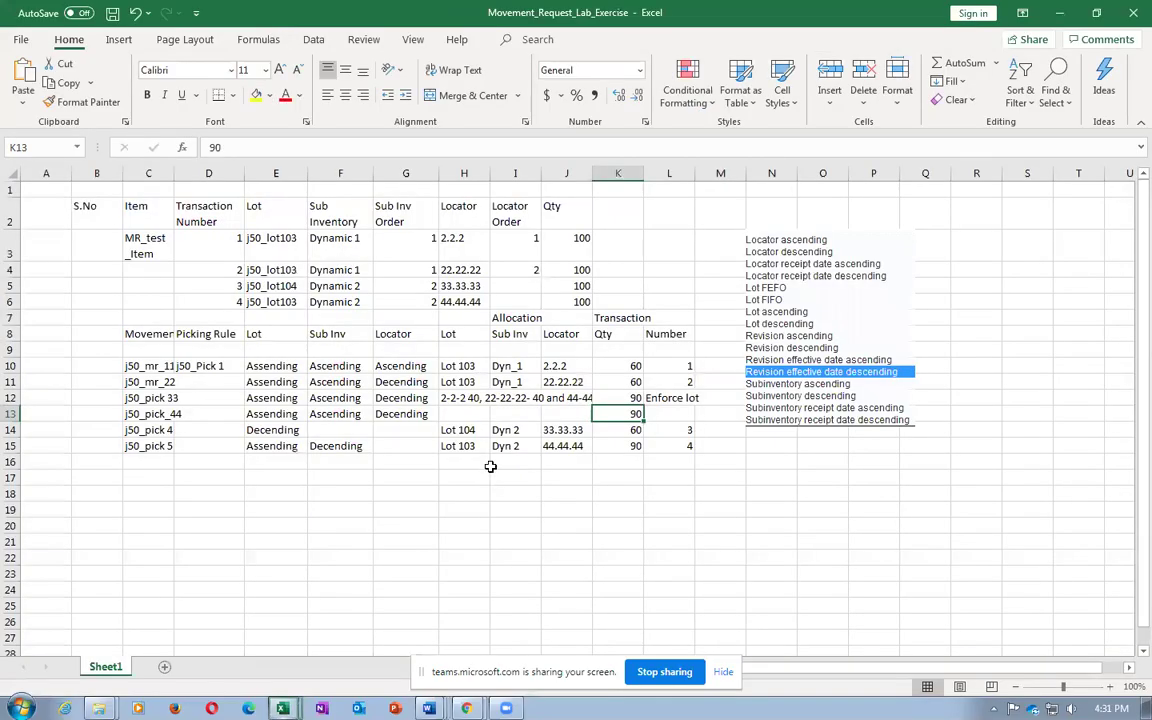
# Review the exercise's test item and its Sub Inventory assignments across the four transaction rows
pyautogui.click(442, 510)
pyautogui.click(549, 509)
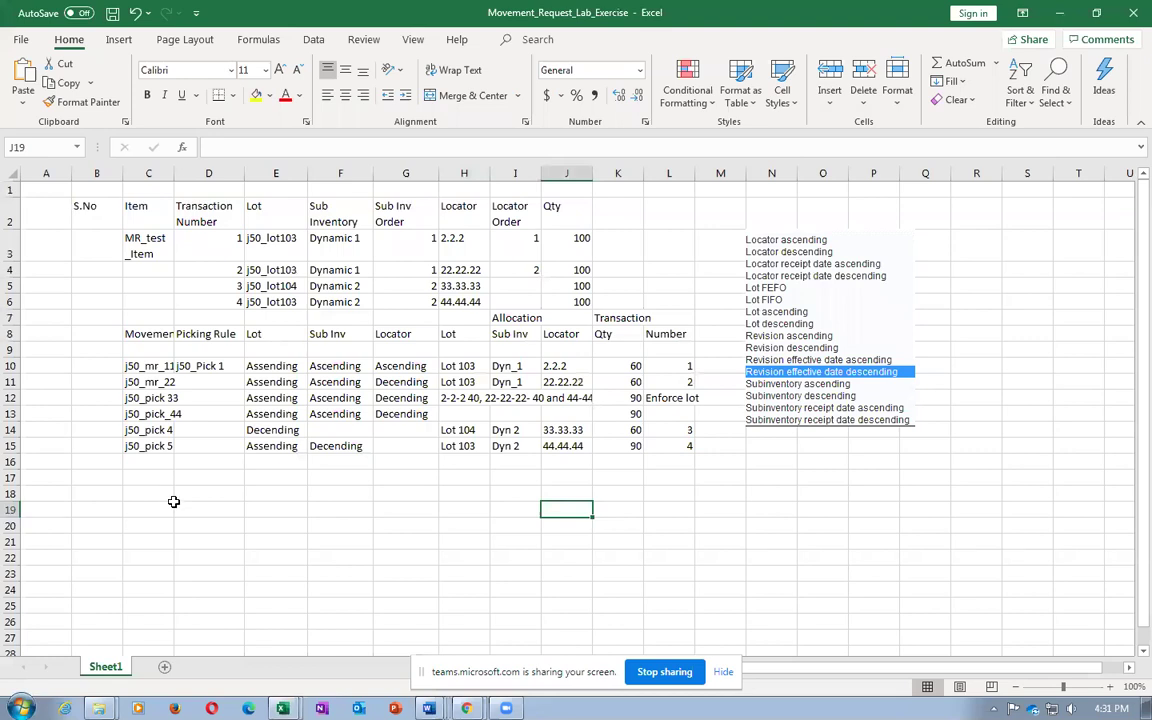
pyautogui.click(152, 255)
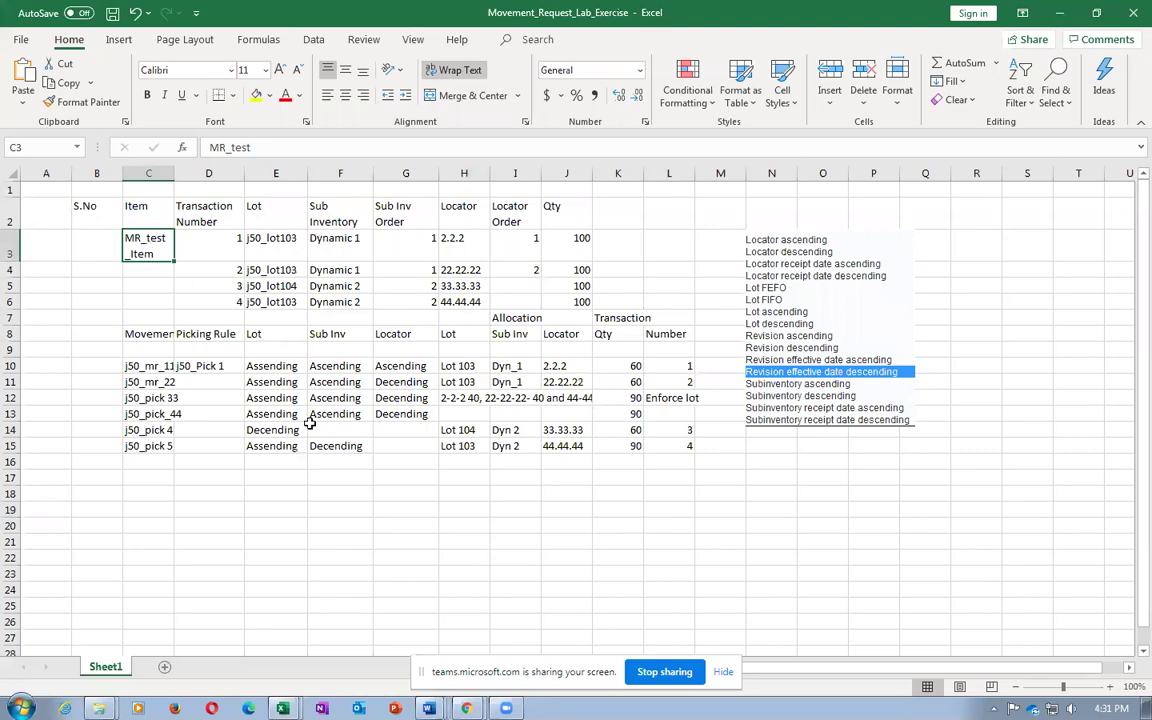
pyautogui.click(341, 249)
pyautogui.click(311, 274)
pyautogui.click(345, 306)
pyautogui.click(345, 240)
pyautogui.click(351, 270)
pyautogui.click(353, 286)
pyautogui.click(355, 301)
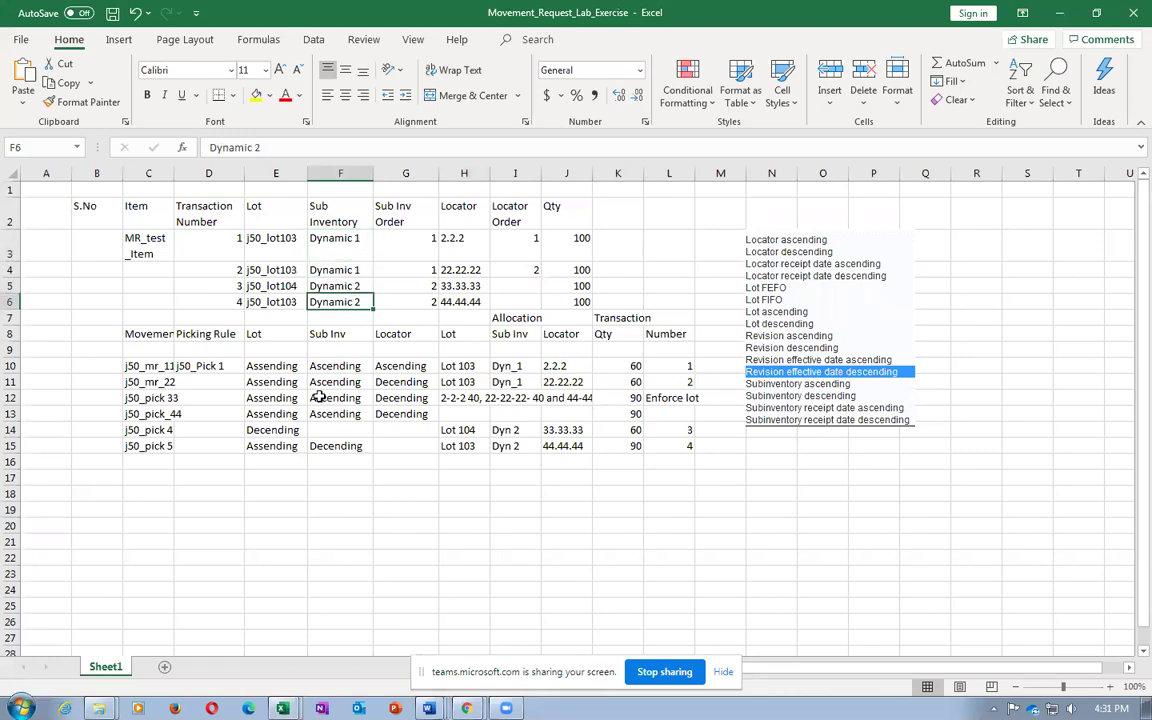
# Examine the Lot column of the transaction rows and the picking rule criteria beside and below the table
pyautogui.click(275, 270)
pyautogui.click(268, 238)
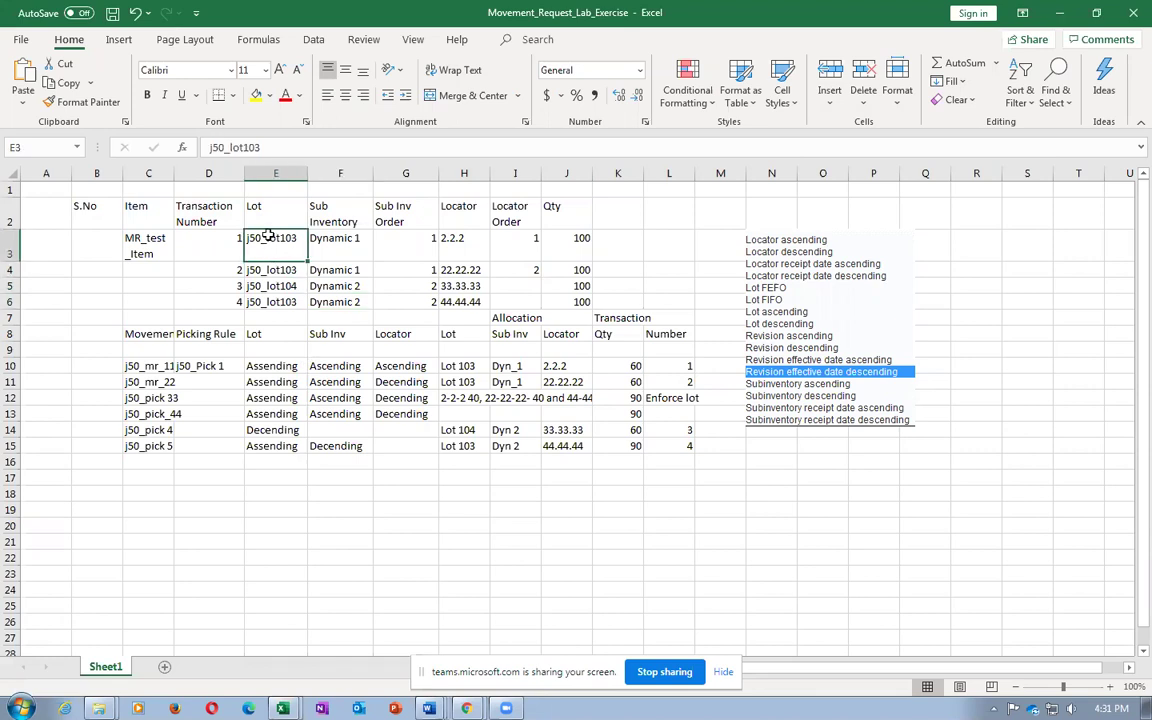
pyautogui.click(270, 268)
pyautogui.click(270, 298)
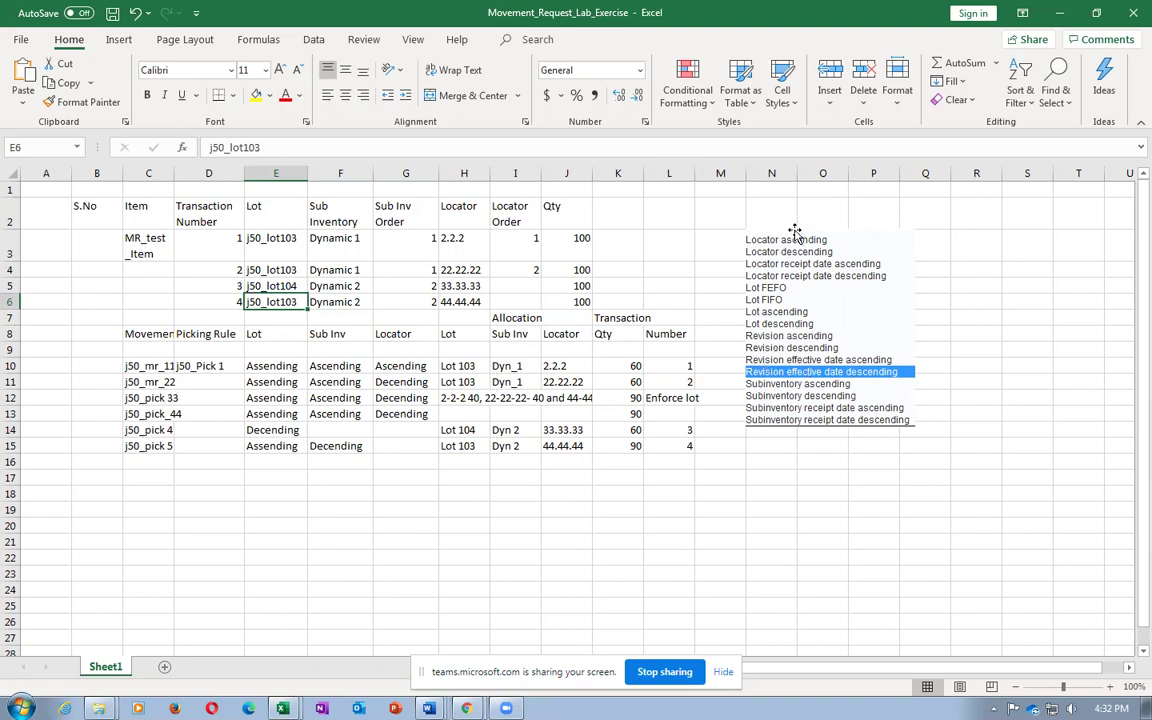
pyautogui.click(335, 475)
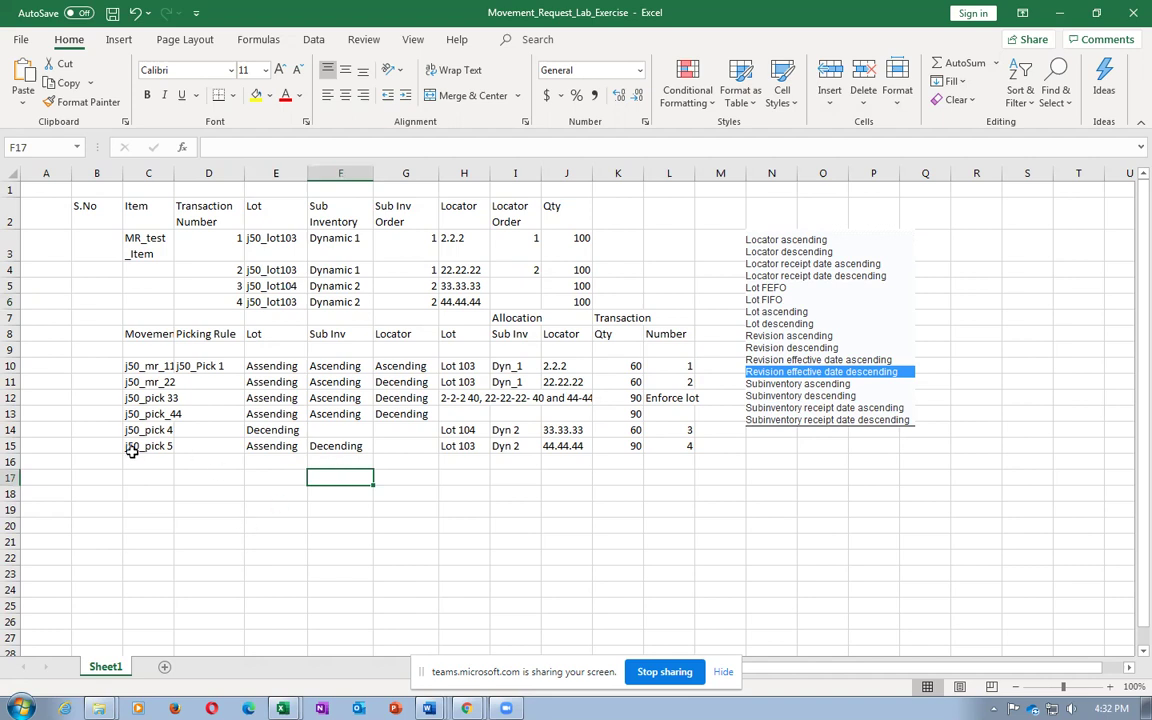
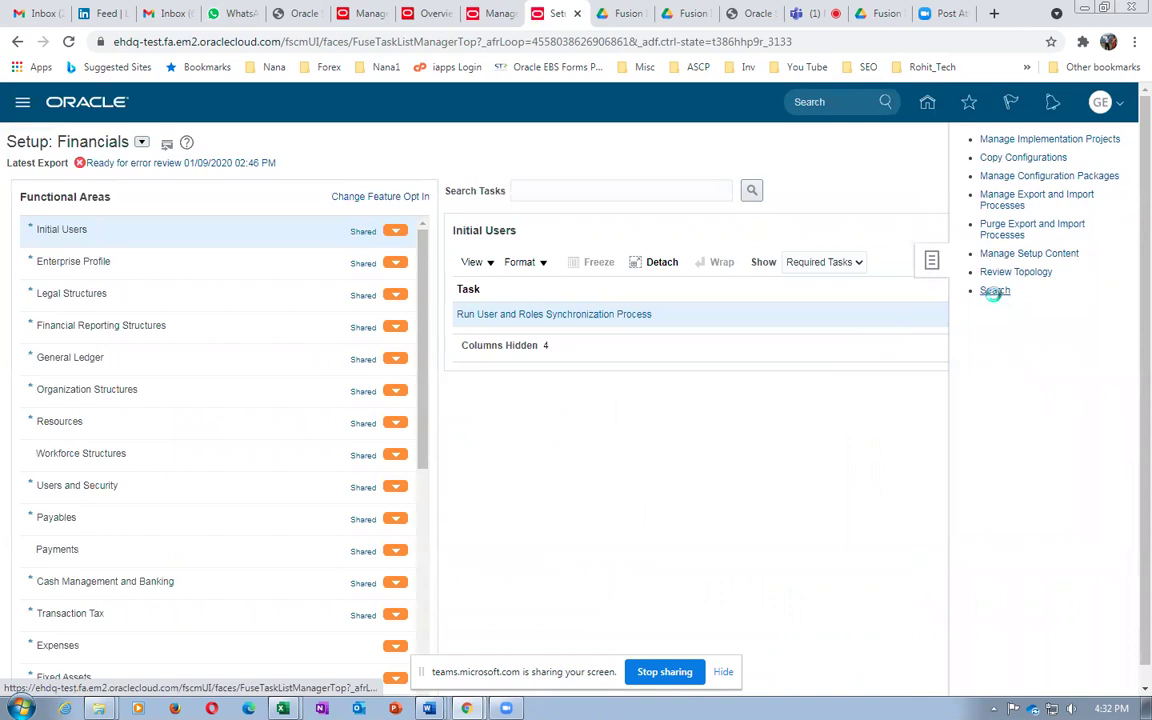
# Search the Oracle setup tasks in Chrome for man%sub%loca% and open Manage Subinventories and Locators
pyautogui.click(254, 177)
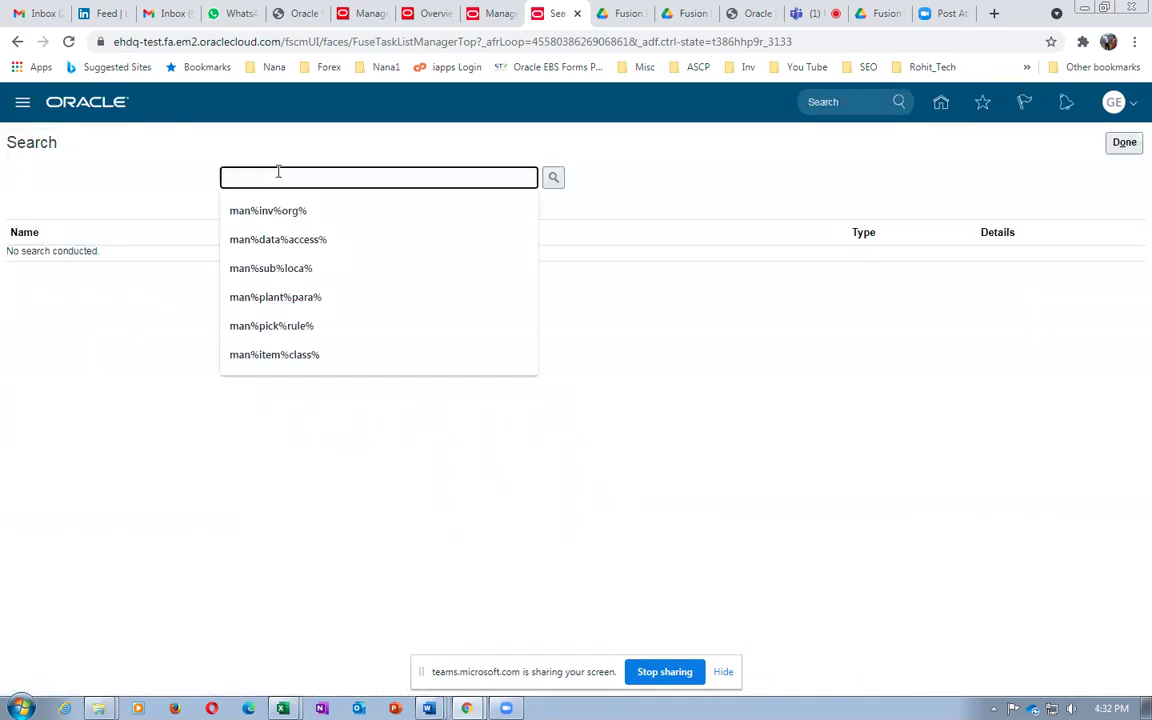
pyautogui.write('man%sub%loca%')
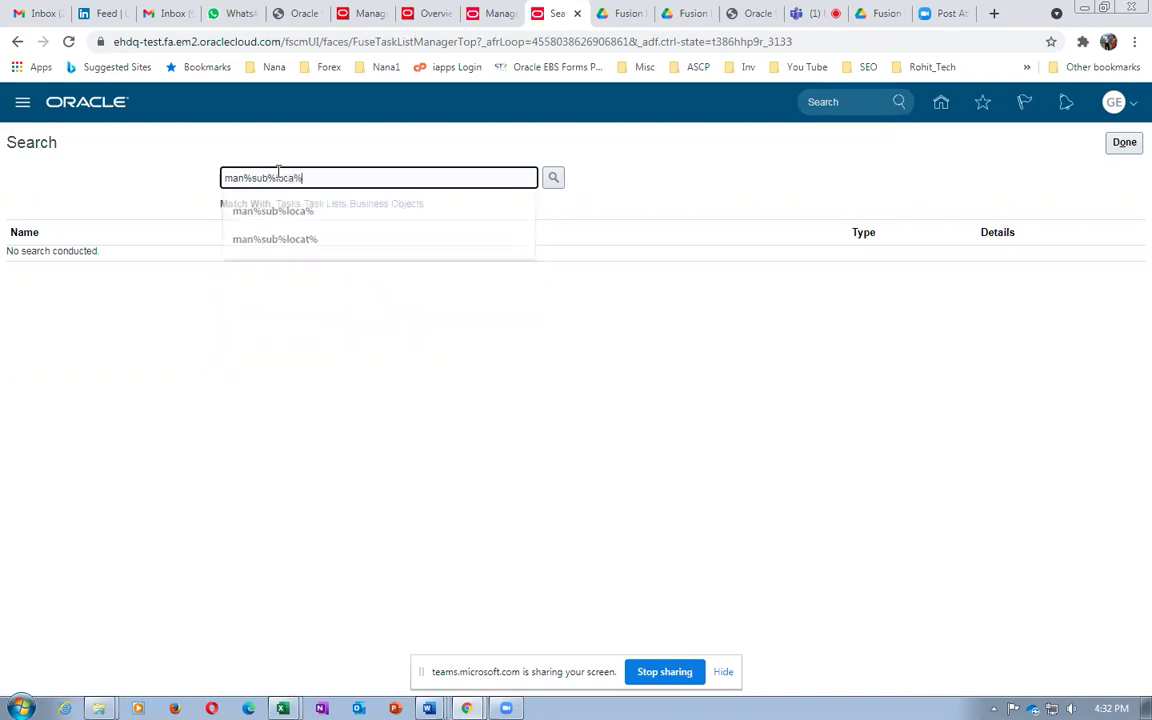
pyautogui.press('Return')
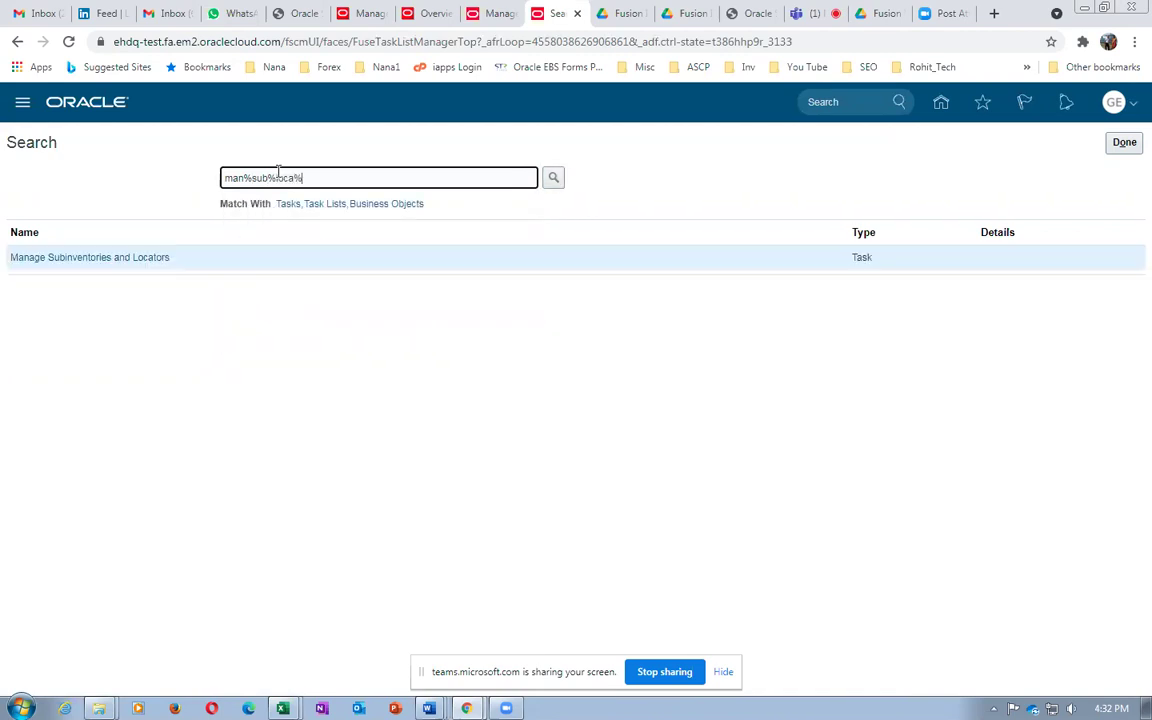
pyautogui.click(84, 262)
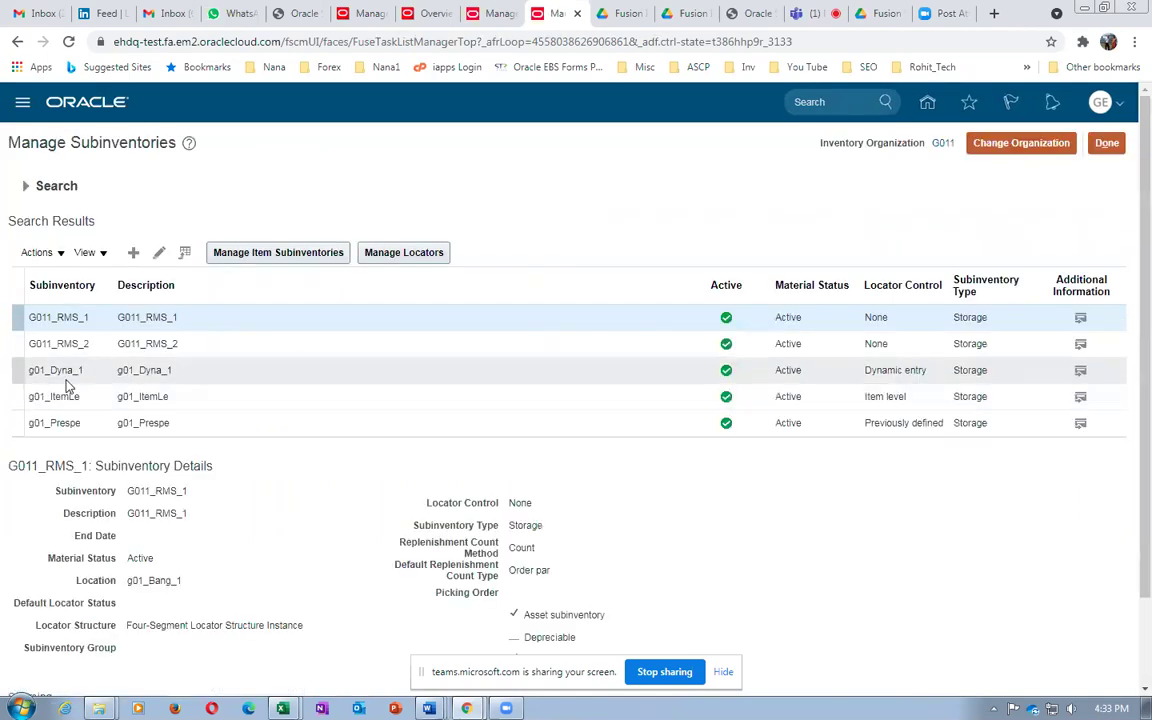
# Start a new subinventory for organization G011 with g01_Dyna_2 as both its name and description
pyautogui.click(133, 252)
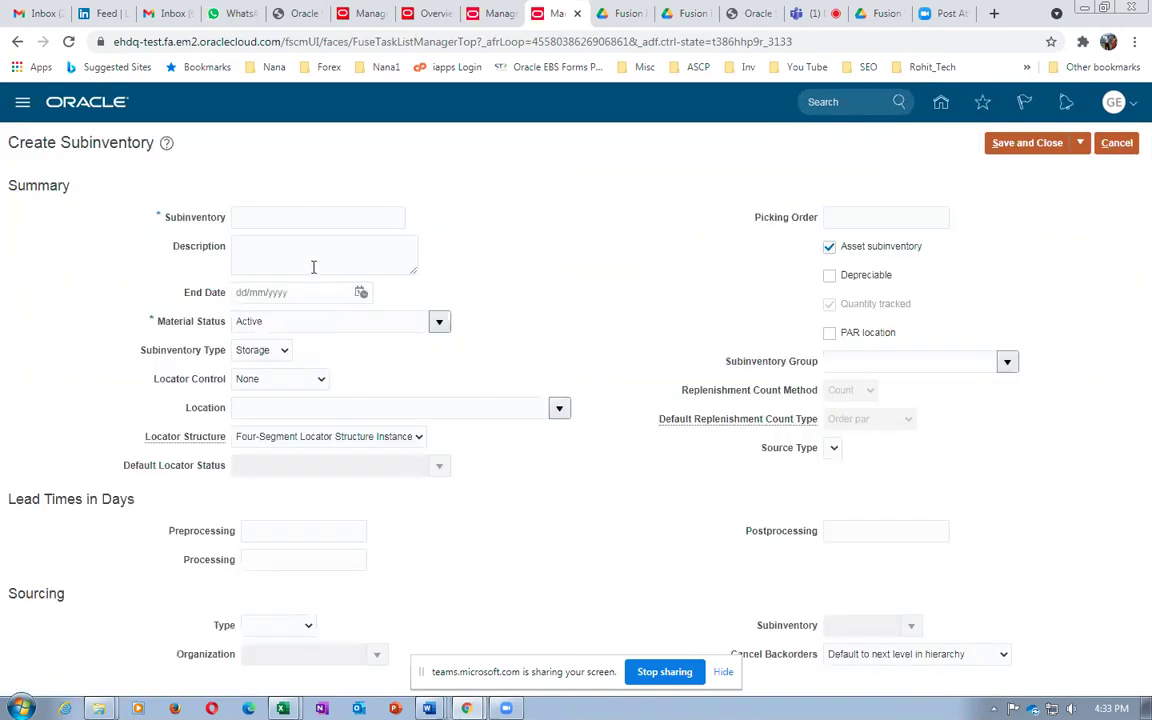
pyautogui.click(299, 217)
pyautogui.write('g01_Dyna_2')
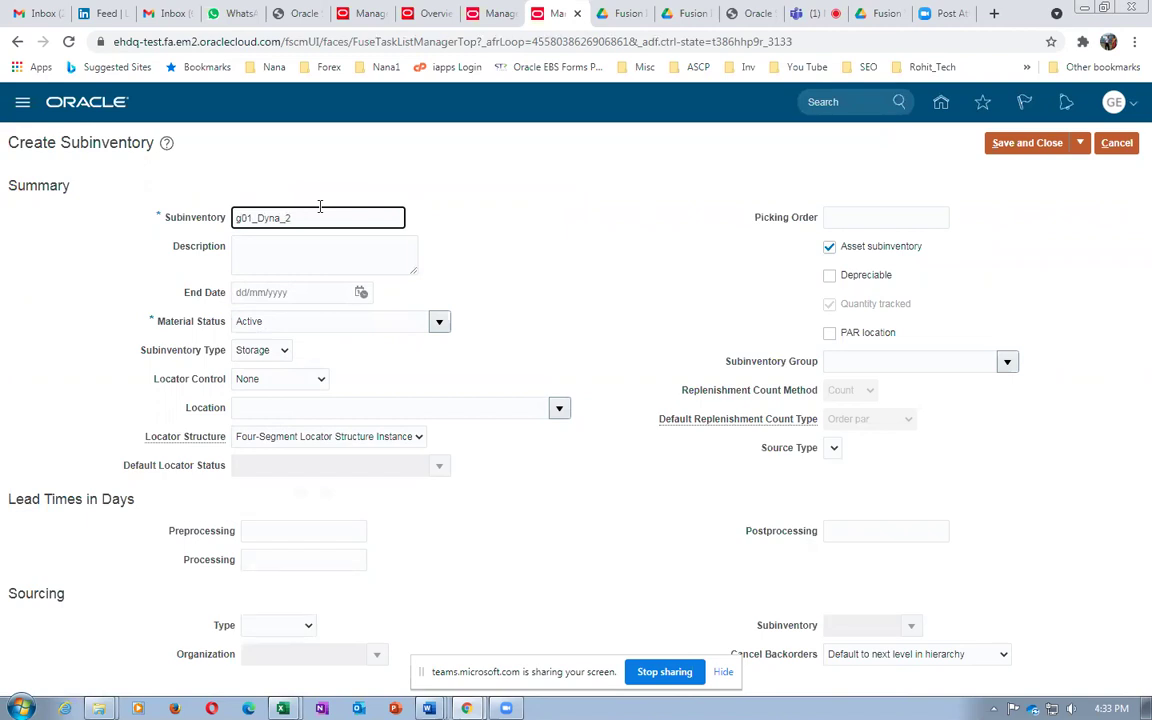
pyautogui.moveTo(316, 212); pyautogui.dragTo(214, 221)
pyautogui.hotkey('ctrl', 'c')
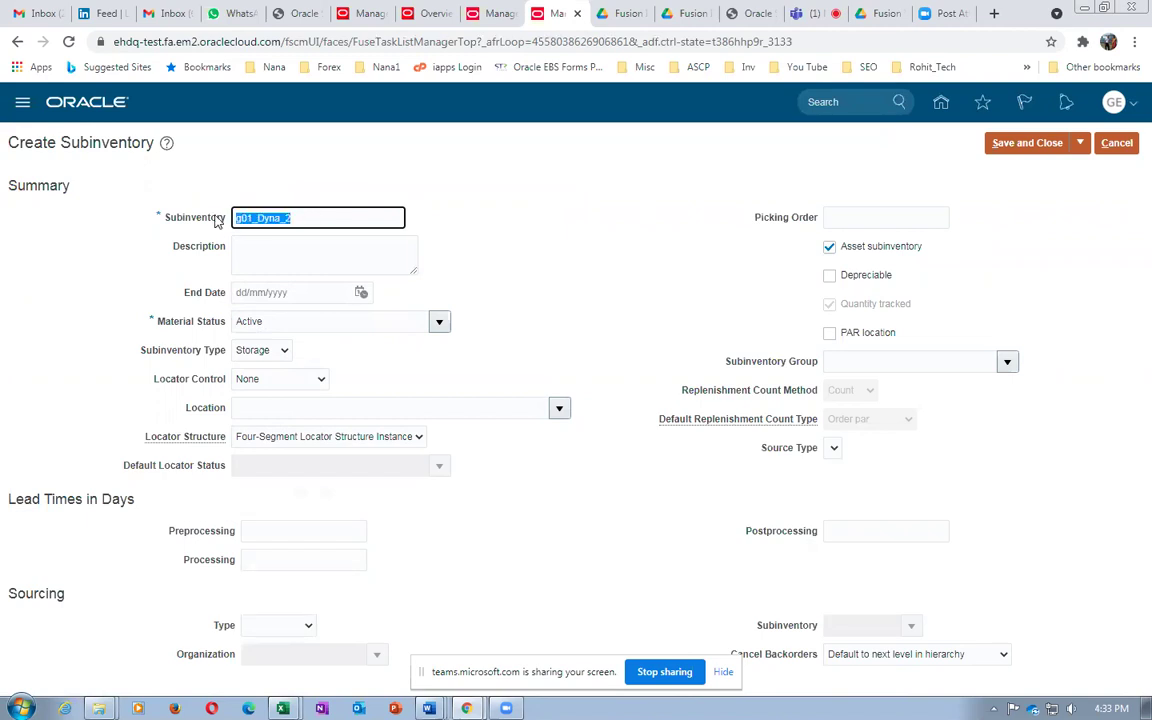
pyautogui.click(297, 257)
pyautogui.hotkey('ctrl', 'v')
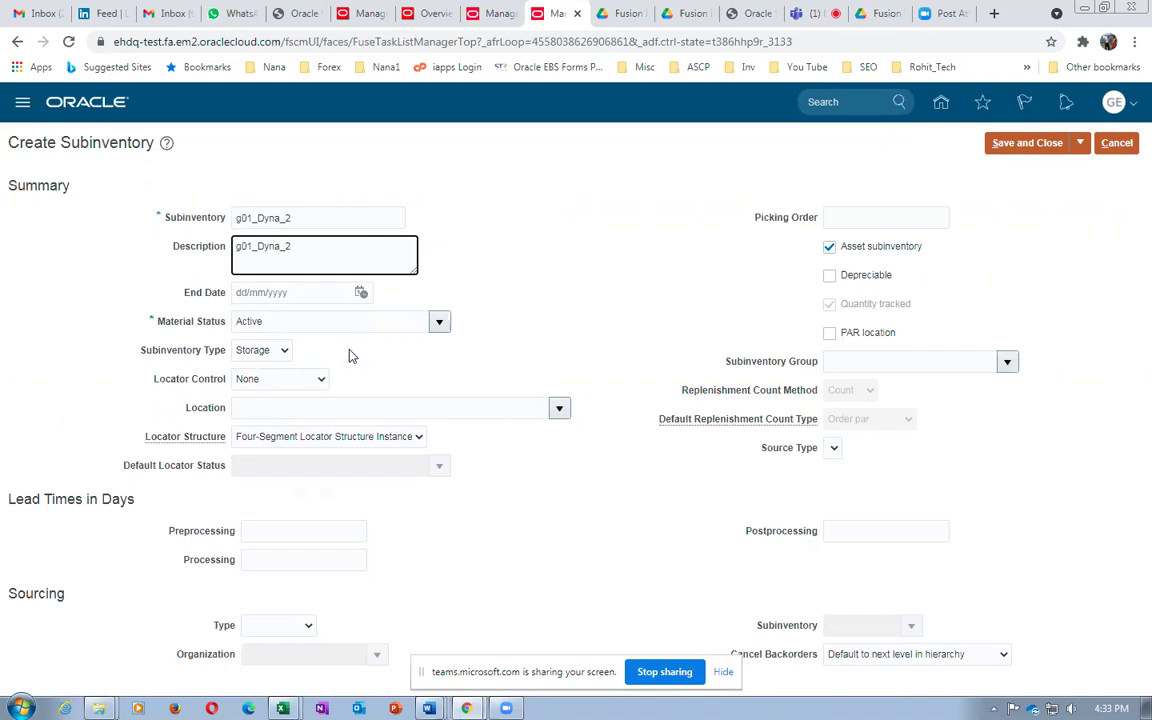
# Set the new subinventory's locator control to Dynamic entry and its location to g01_Bang_1
pyautogui.click(291, 385)
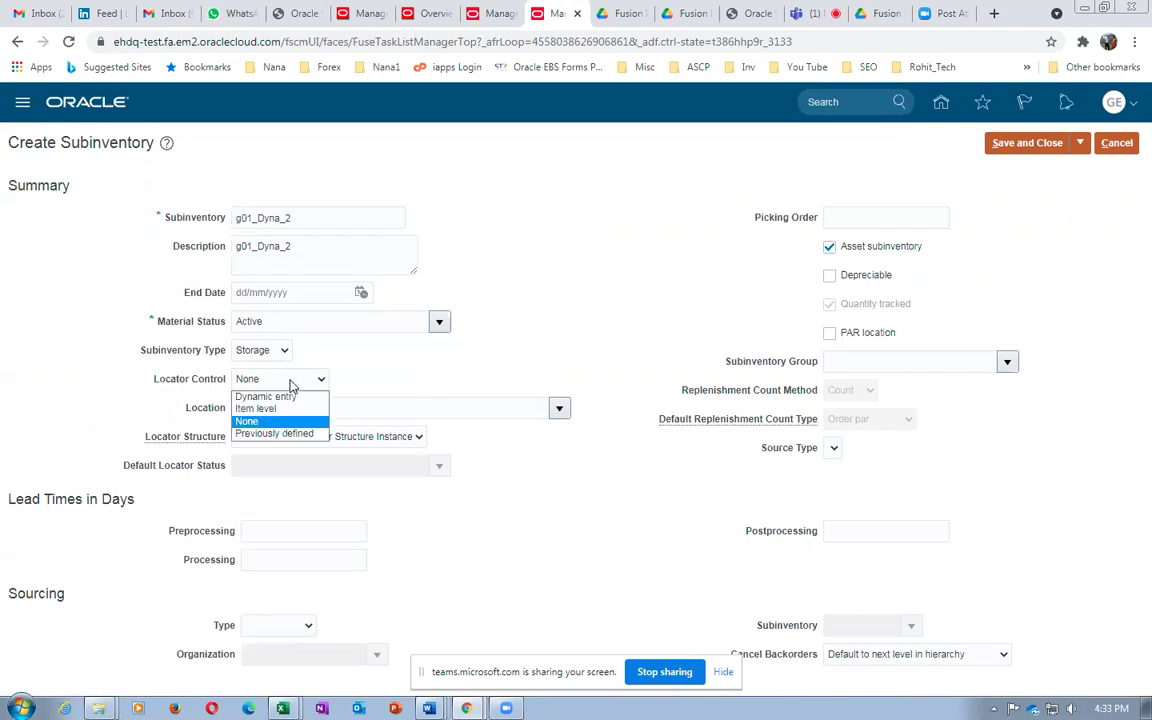
pyautogui.click(292, 396)
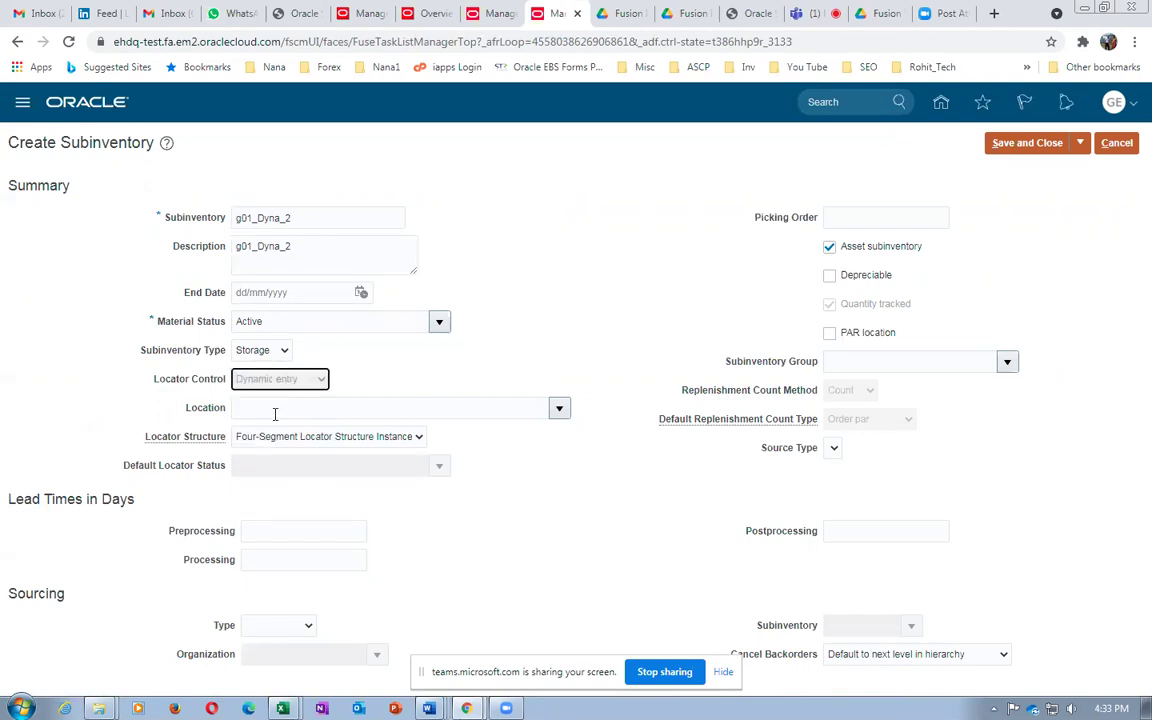
pyautogui.click(275, 409)
pyautogui.write('g01_Bang_1')
pyautogui.press('Tab')
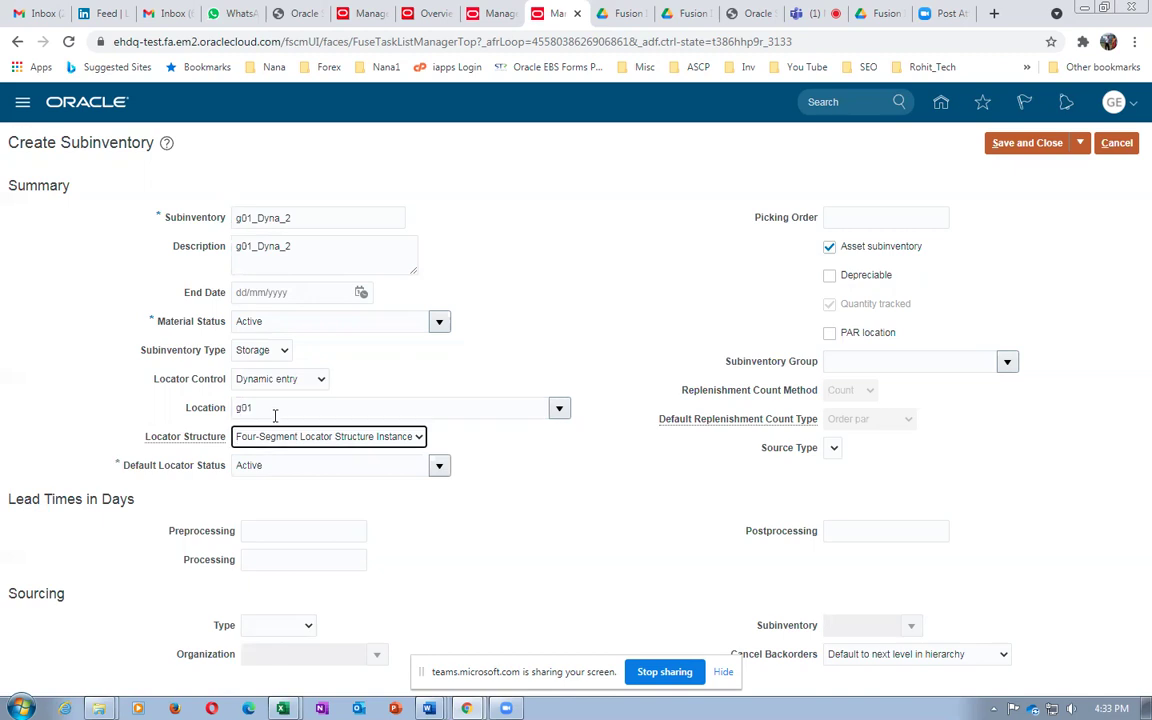
# Assign the g01_3_Segmental_Locator locator structure, then save and close the subinventory
pyautogui.click(350, 437)
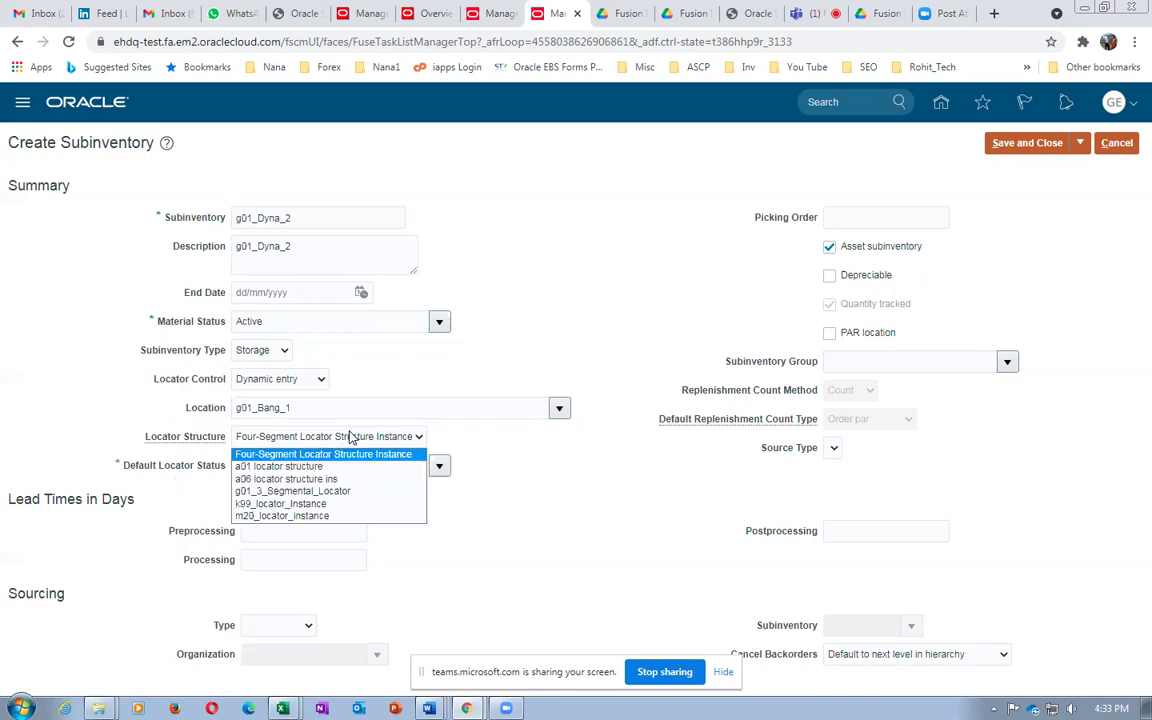
pyautogui.click(292, 491)
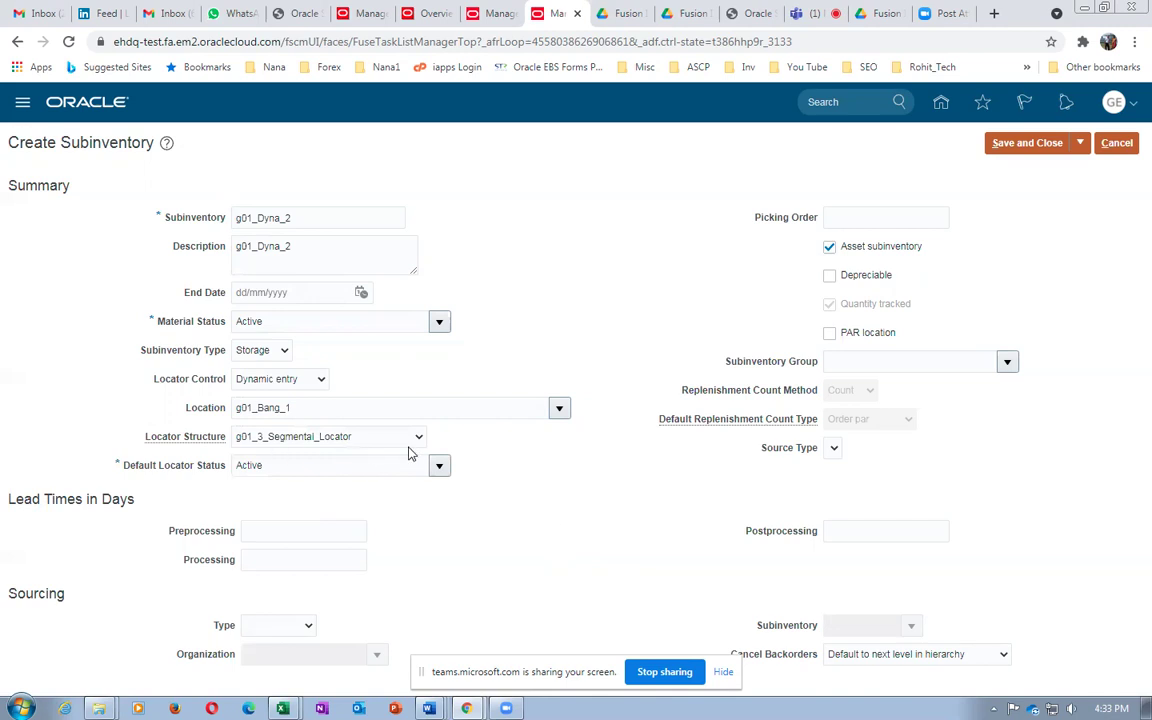
pyautogui.click(1030, 145)
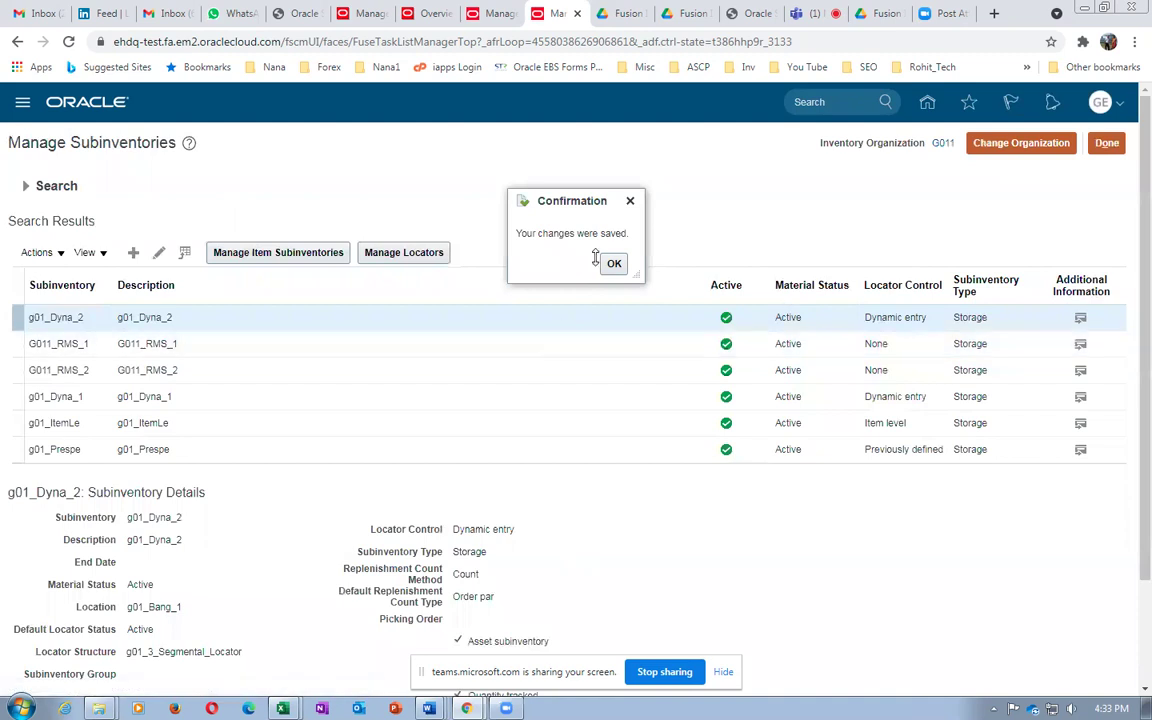
pyautogui.click(612, 265)
# Switch to the lab exercise workbook in Excel and review the locators and locator order for the two Dynamic 1 rows
pyautogui.hotkey('alt', 'Tab')
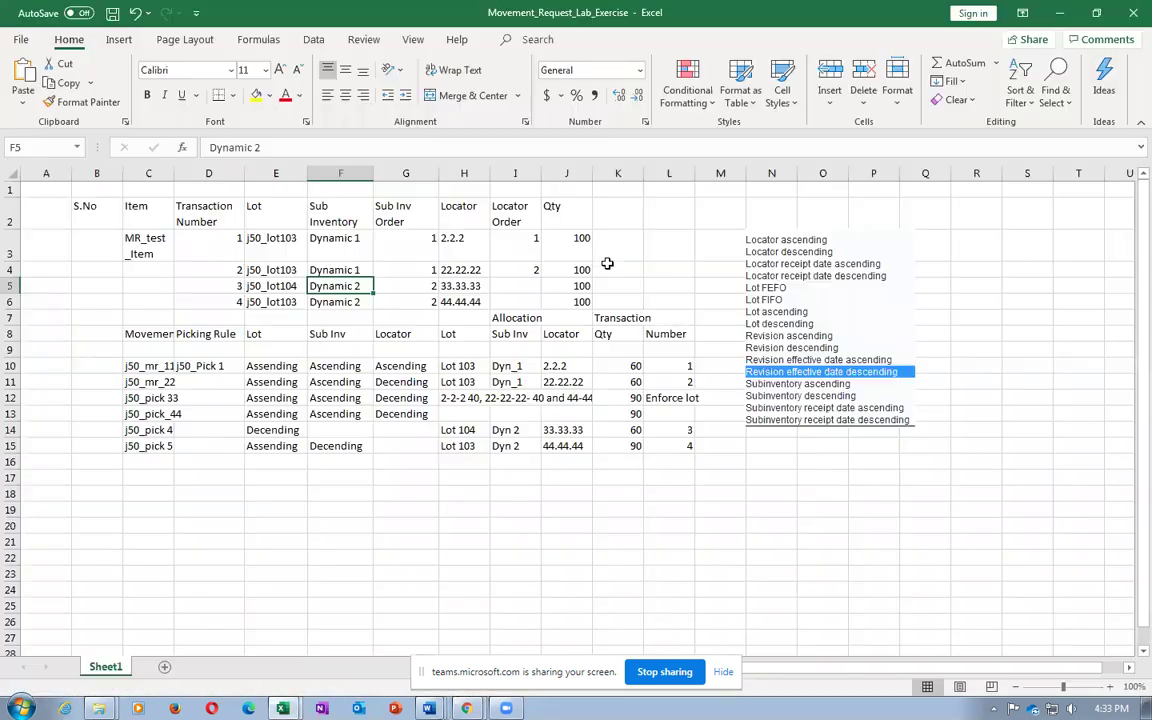
pyautogui.click(334, 239)
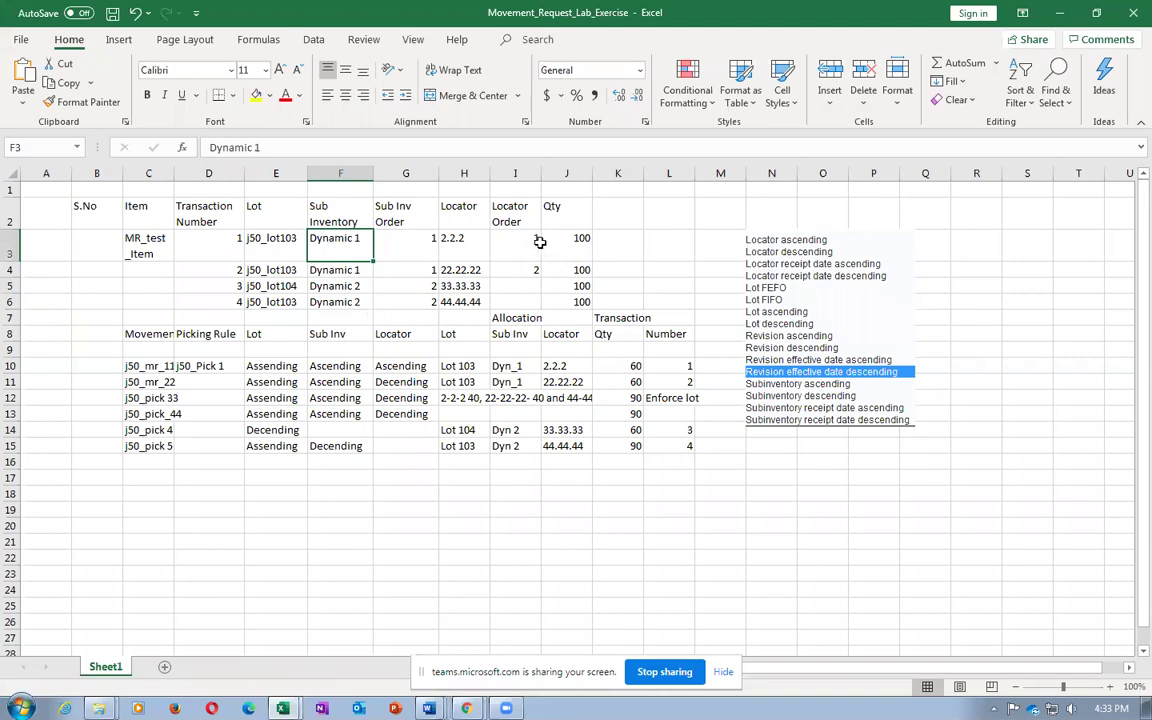
pyautogui.click(445, 240)
pyautogui.click(450, 270)
pyautogui.click(465, 243)
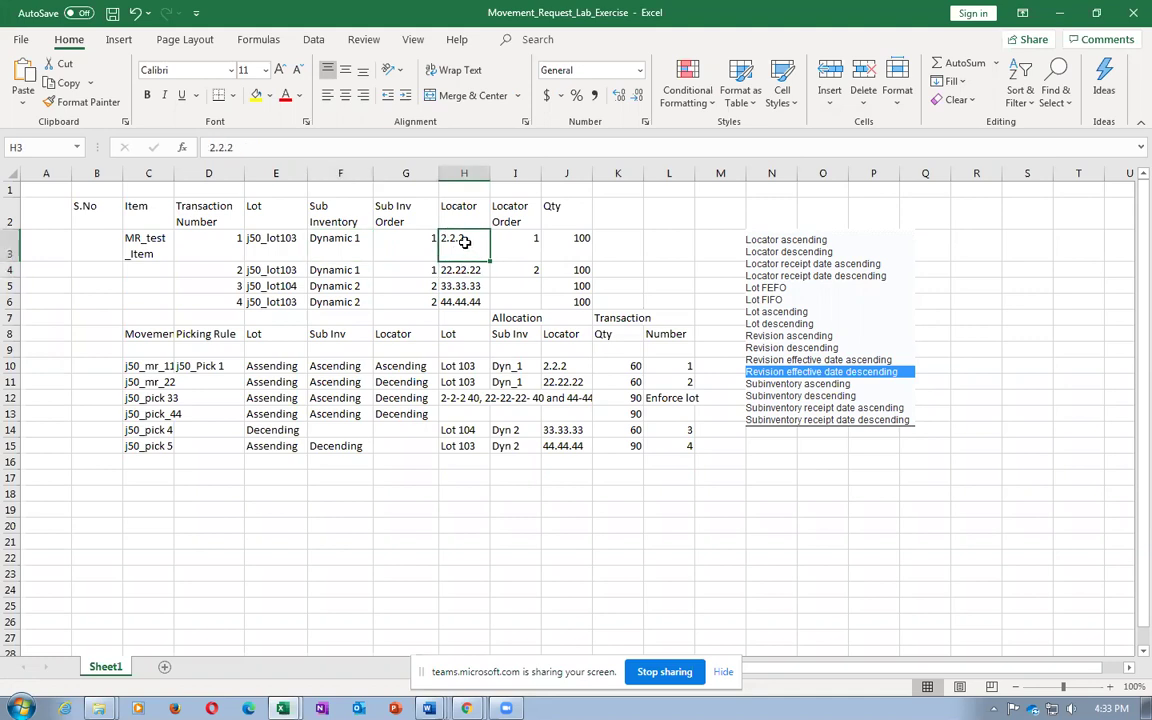
pyautogui.click(507, 246)
pyautogui.click(458, 240)
pyautogui.click(465, 269)
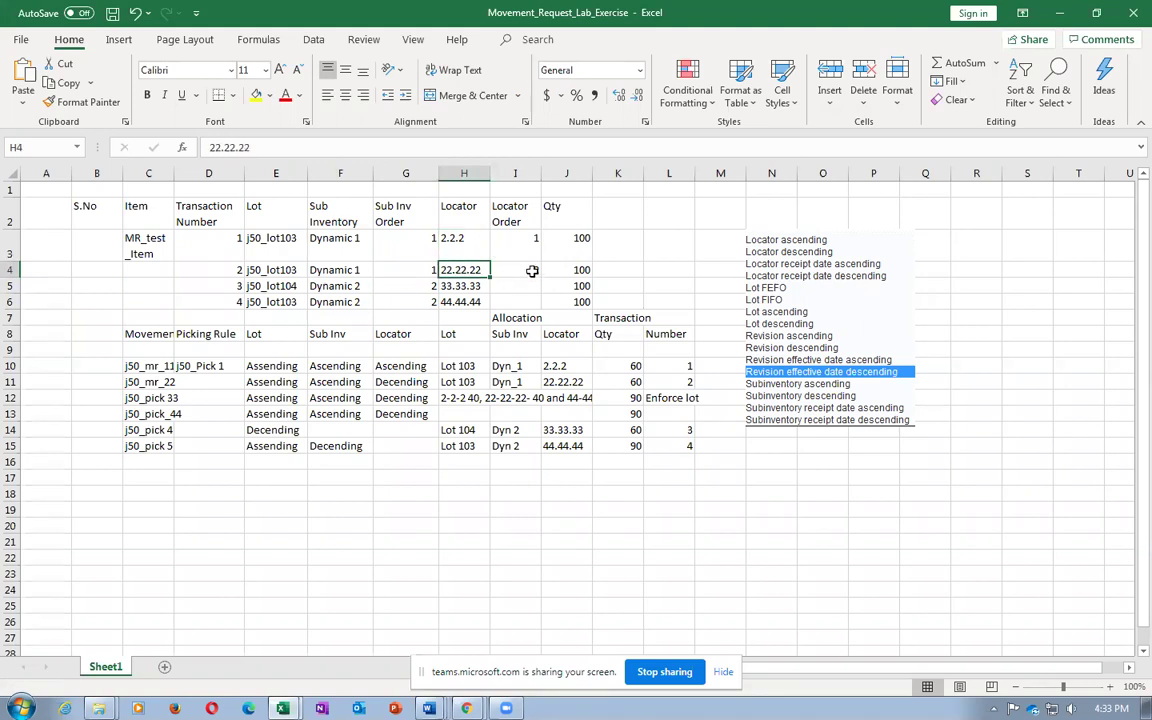
pyautogui.click(530, 268)
pyautogui.write('2')
pyautogui.click(527, 240)
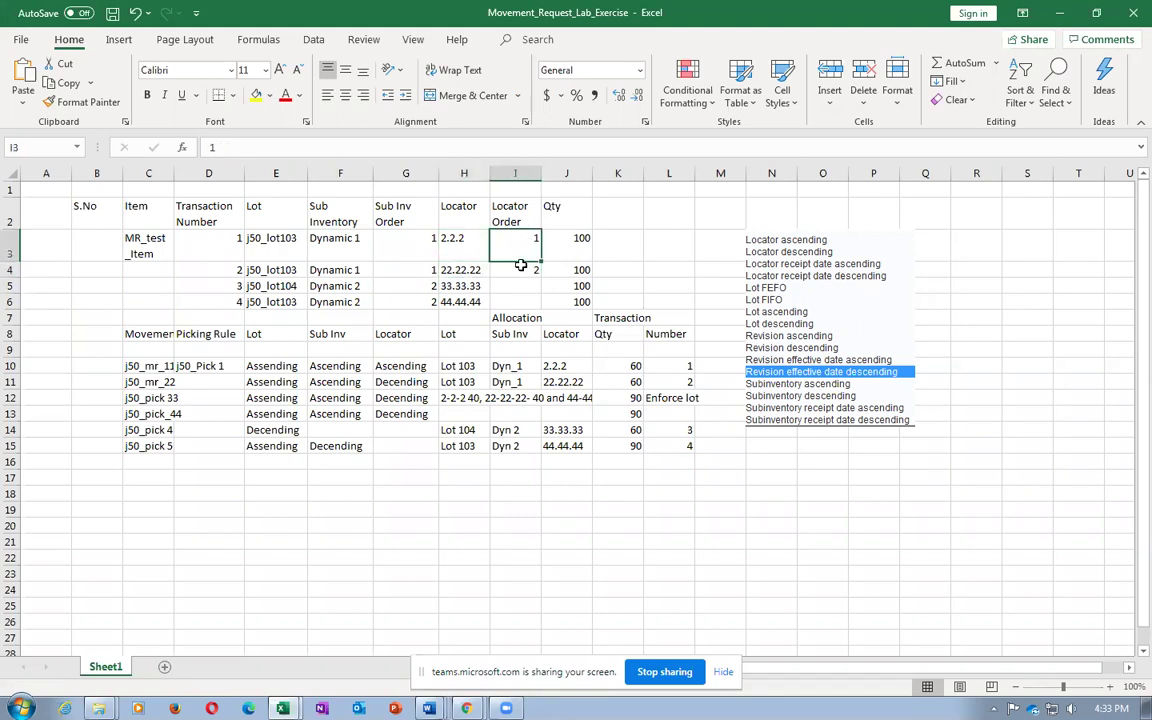
pyautogui.click(467, 239)
# Switch to Oracle Fusion and search for the locators of subinventory g01_Dyna_2, returning to the subinventory list
pyautogui.hotkey('alt', 'Tab')
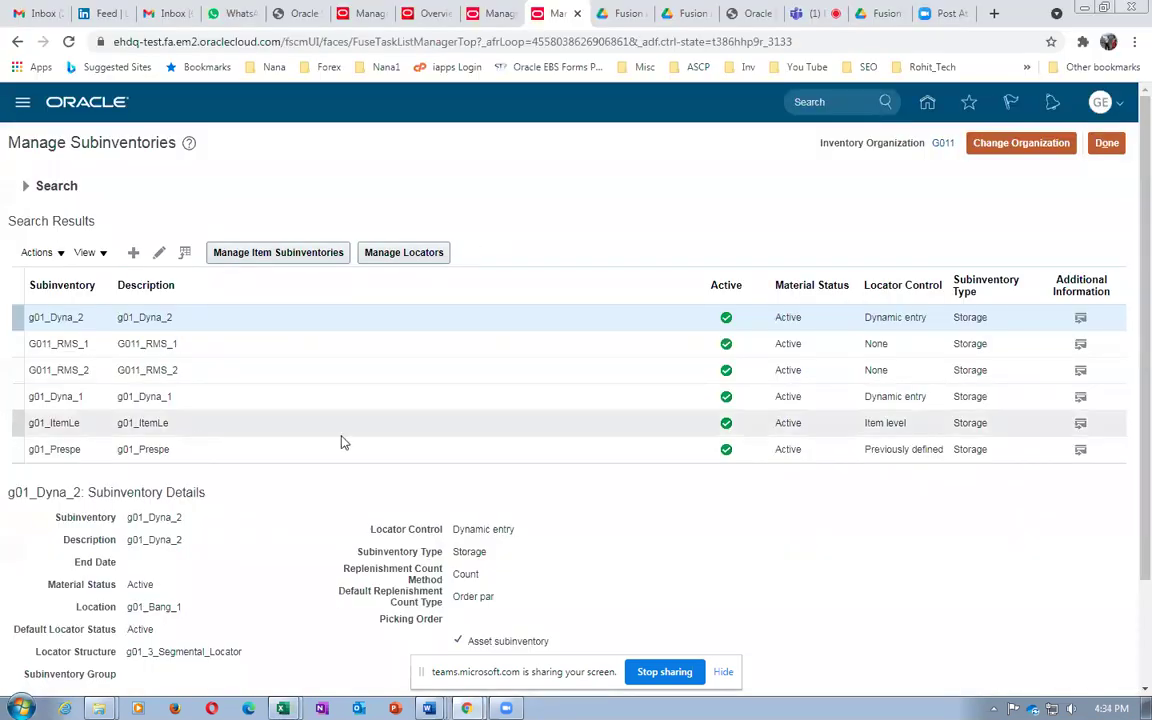
pyautogui.click(387, 254)
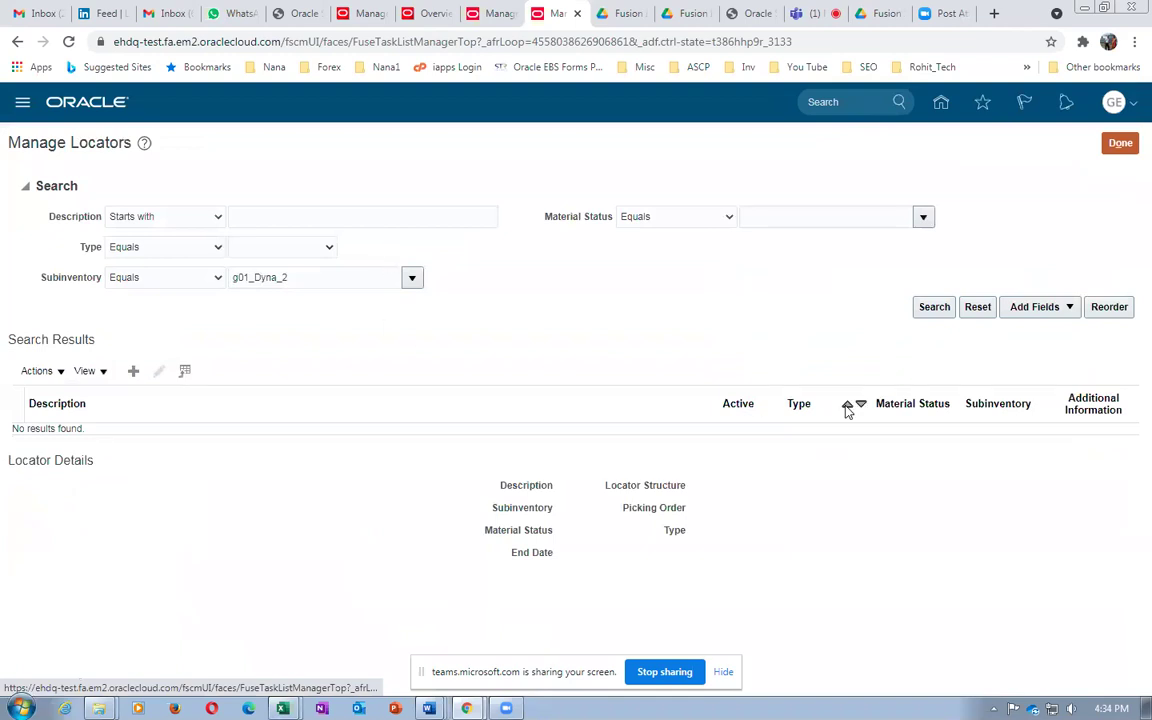
pyautogui.click(932, 309)
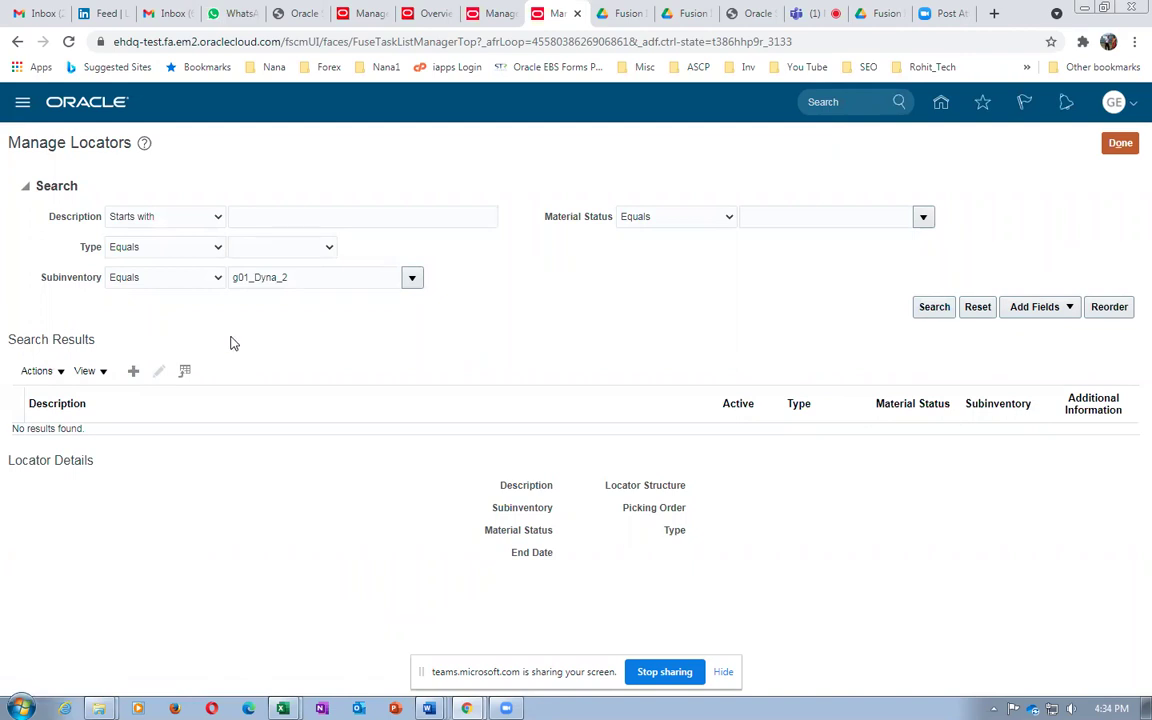
pyautogui.hotkey('alt', 'Tab')
pyautogui.hotkey('alt', 'Tab')
pyautogui.click(1117, 143)
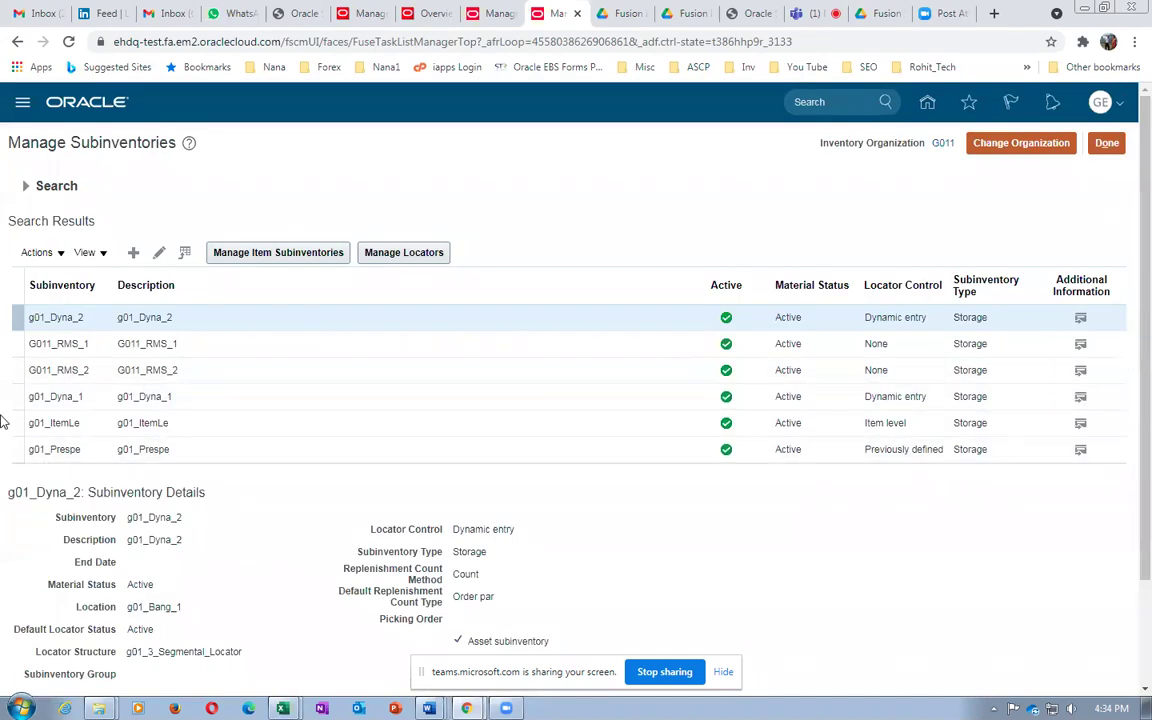
# In subinventory g01_Dyna_1, set the picking order to 1 for locator 2*2*2 and to 2 for locator 22*22*22, saving each
pyautogui.click(20, 396)
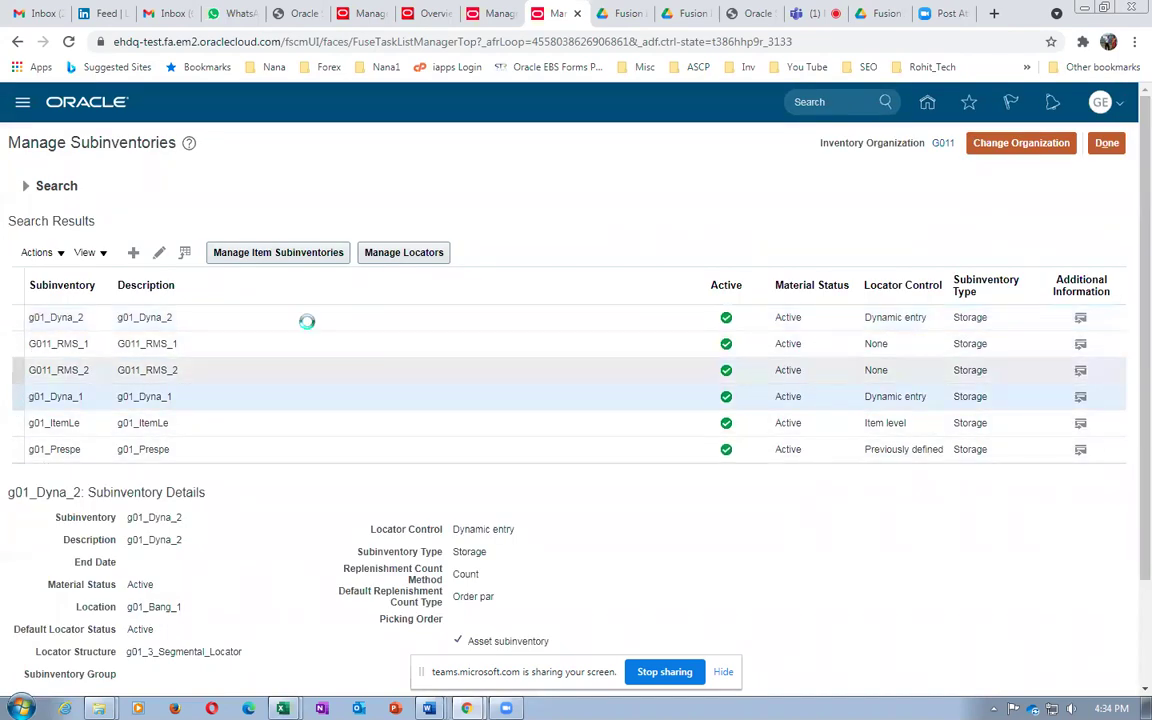
pyautogui.click(405, 256)
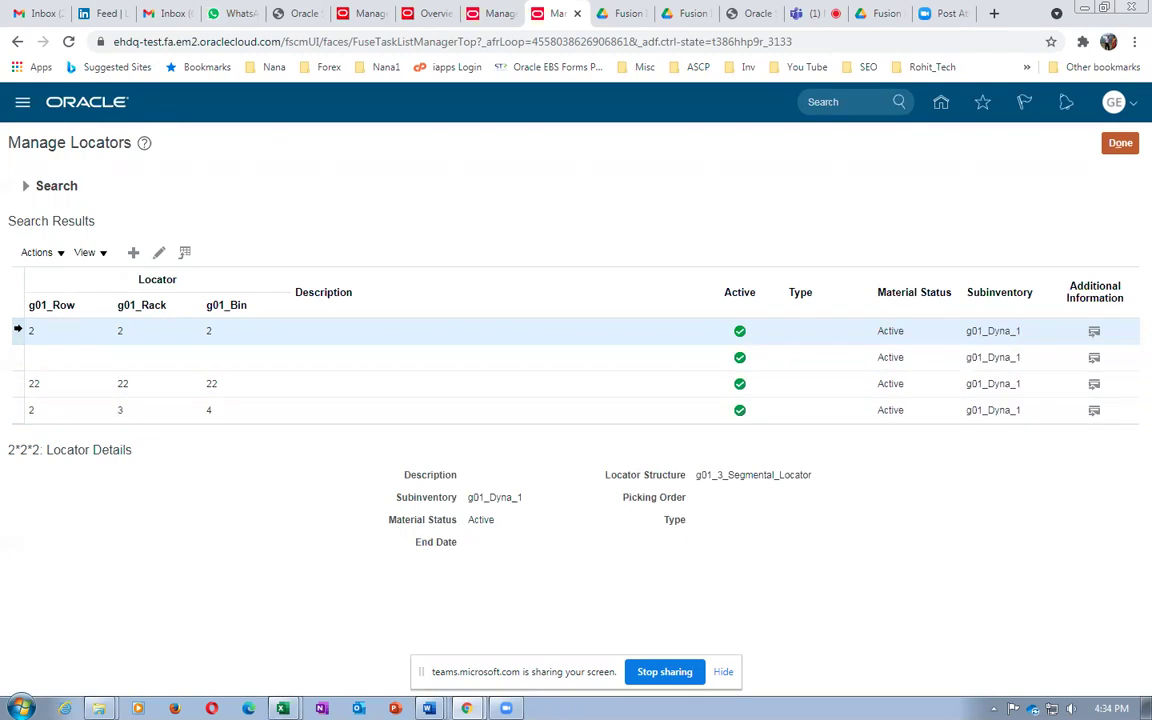
pyautogui.click(159, 252)
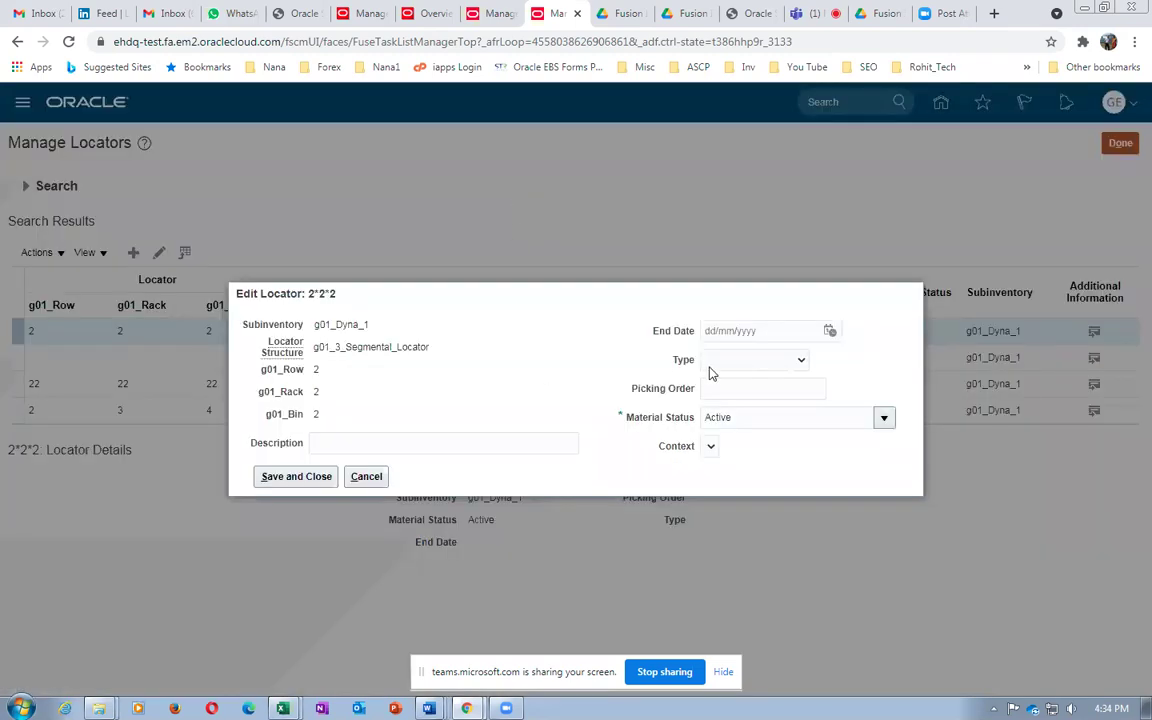
pyautogui.click(742, 388)
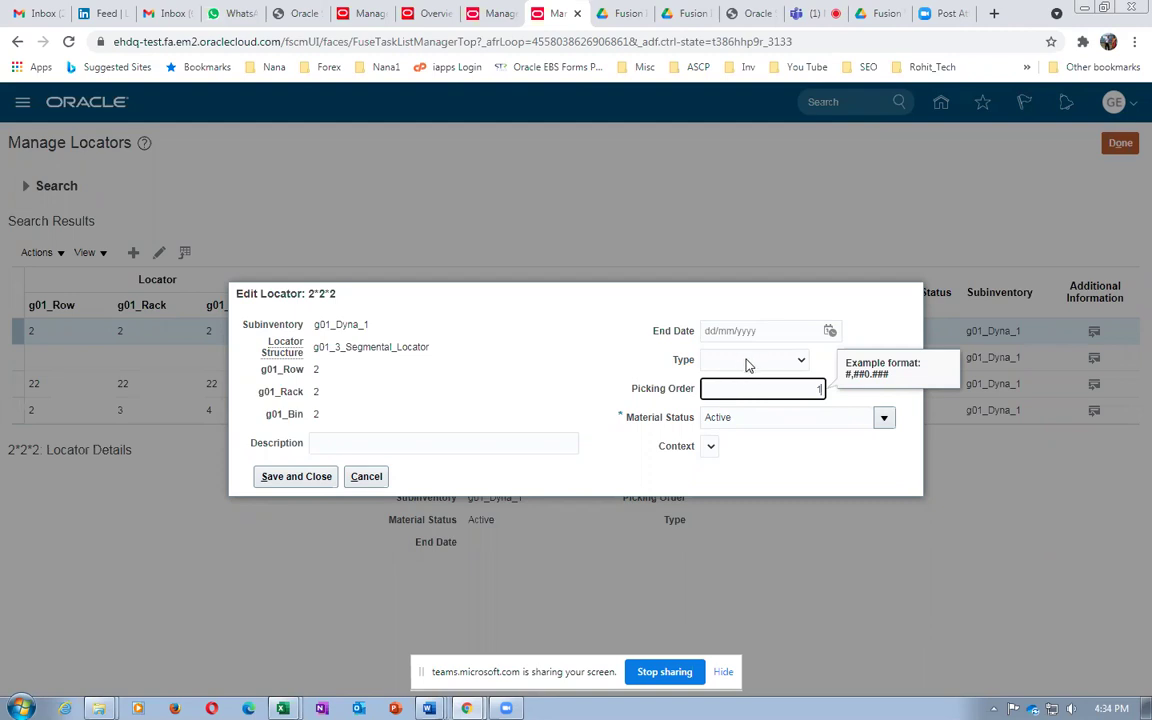
pyautogui.click(748, 362)
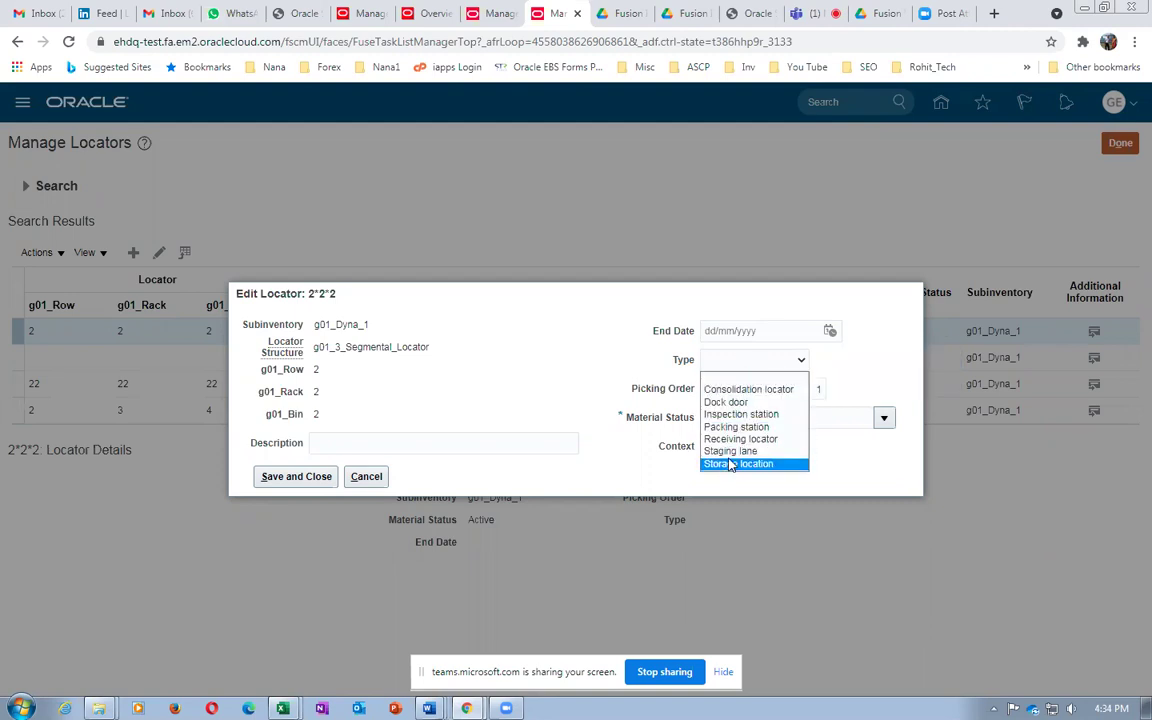
pyautogui.click(599, 324)
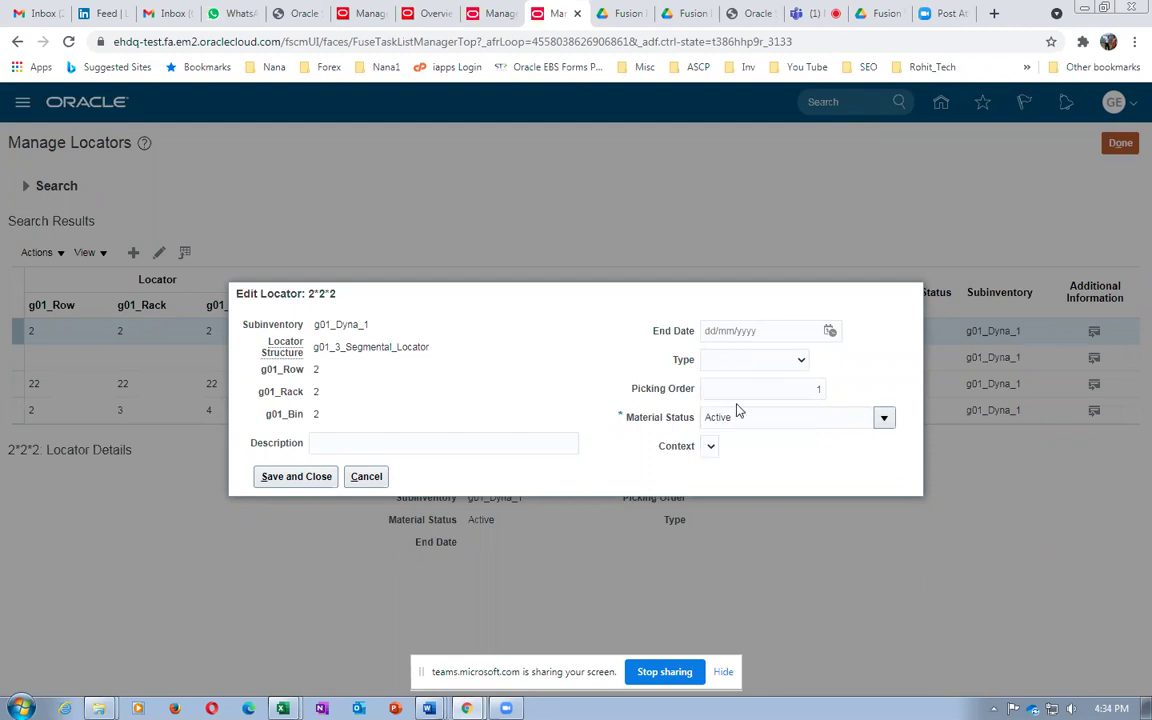
pyautogui.click(308, 477)
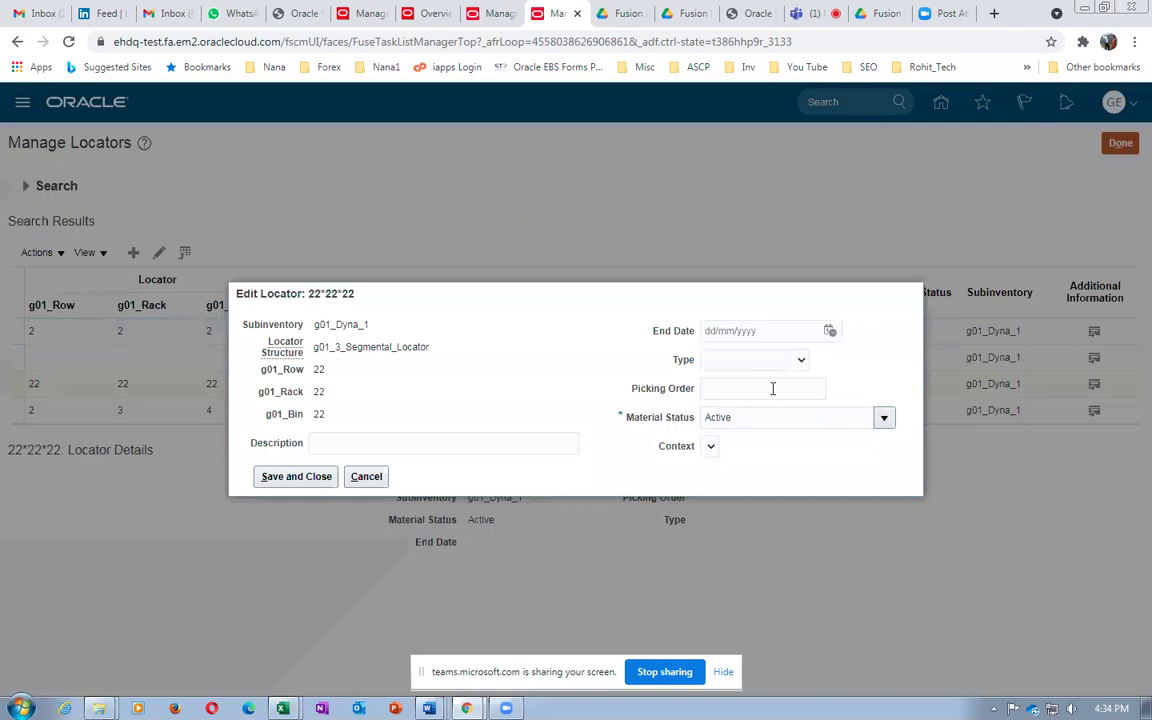
pyautogui.click(773, 388)
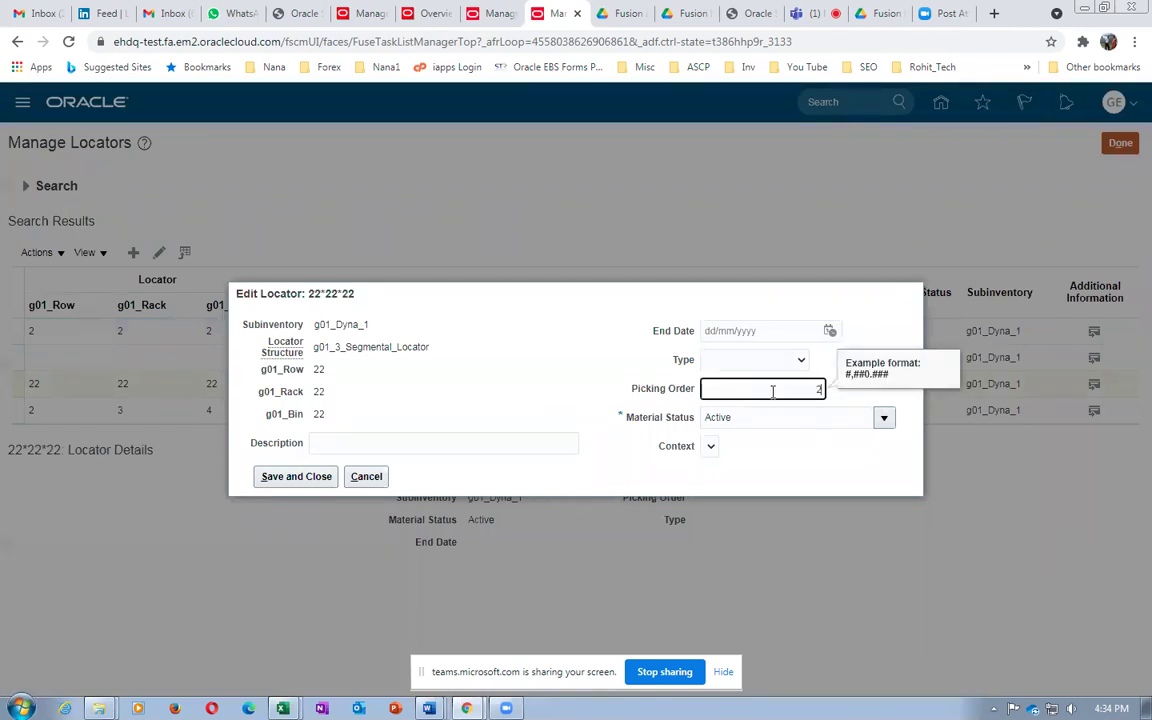
pyautogui.click(308, 480)
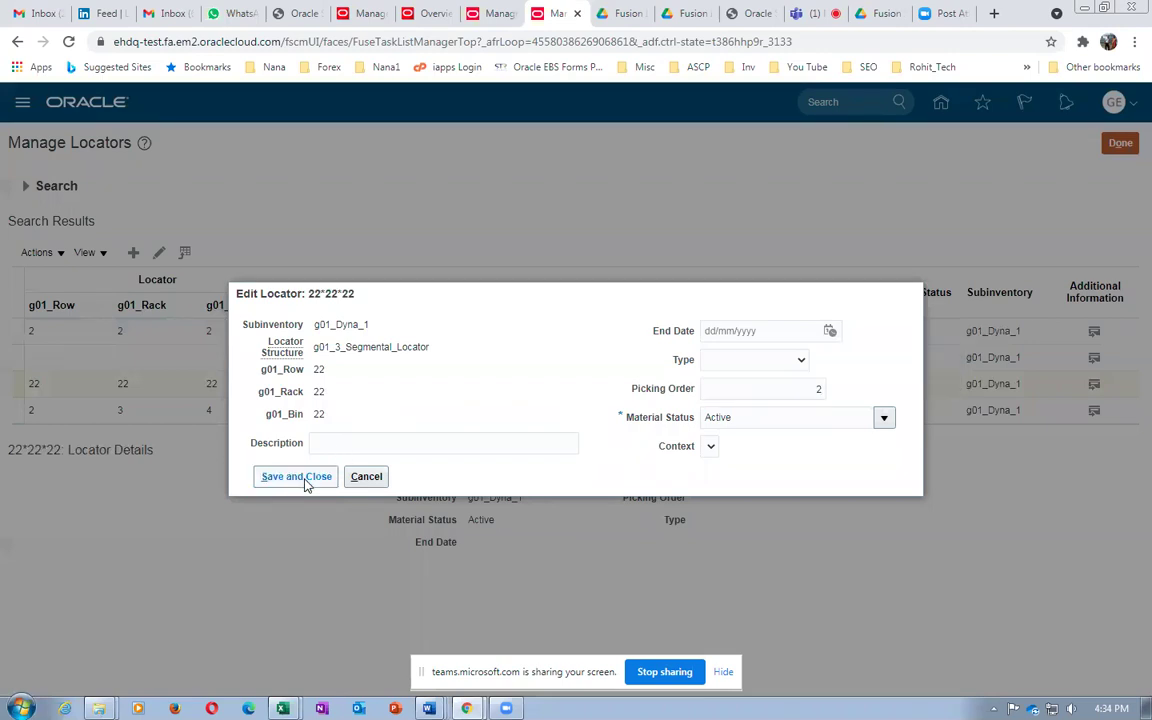
# Switch to the lab exercise workbook in Excel and review the locator order and subinventory order for Dynamic 1 and Dynamic 2
pyautogui.hotkey('alt', 'Tab')
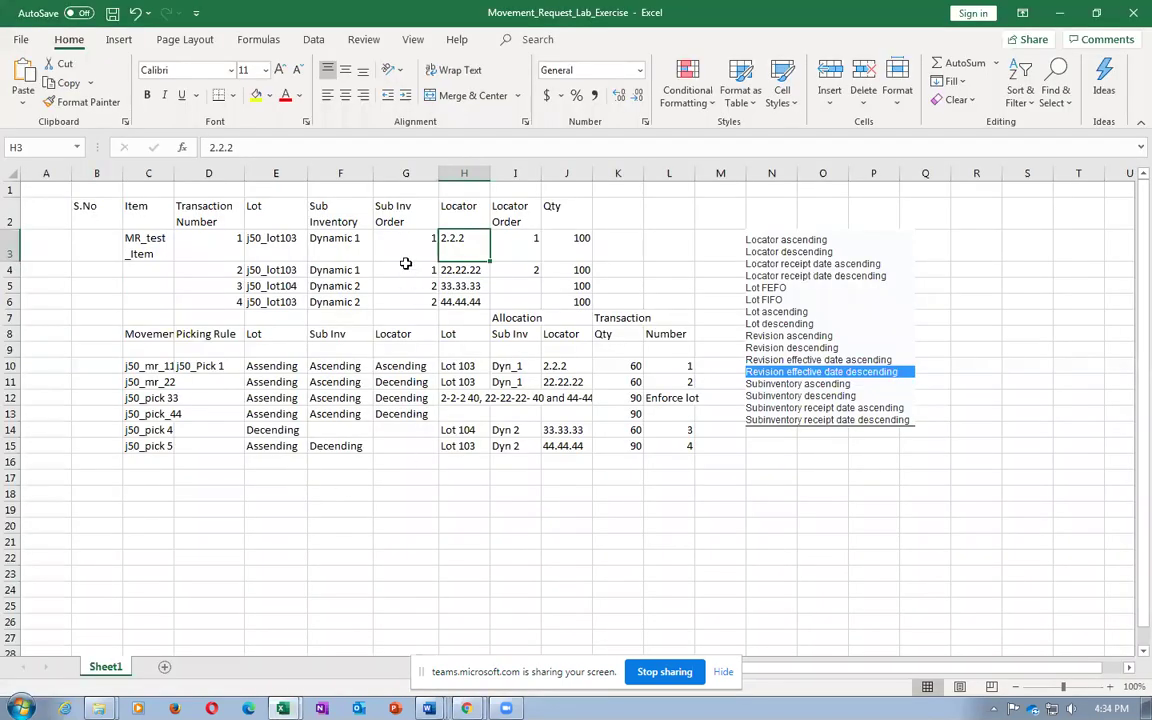
pyautogui.click(345, 243)
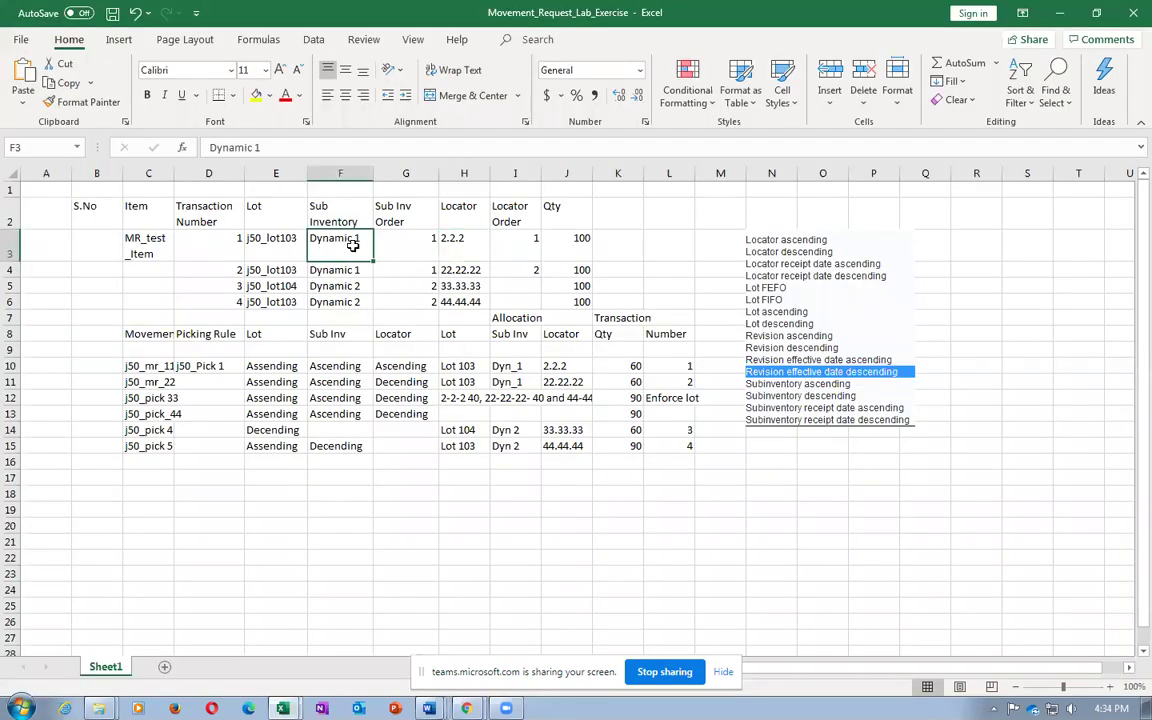
pyautogui.click(523, 245)
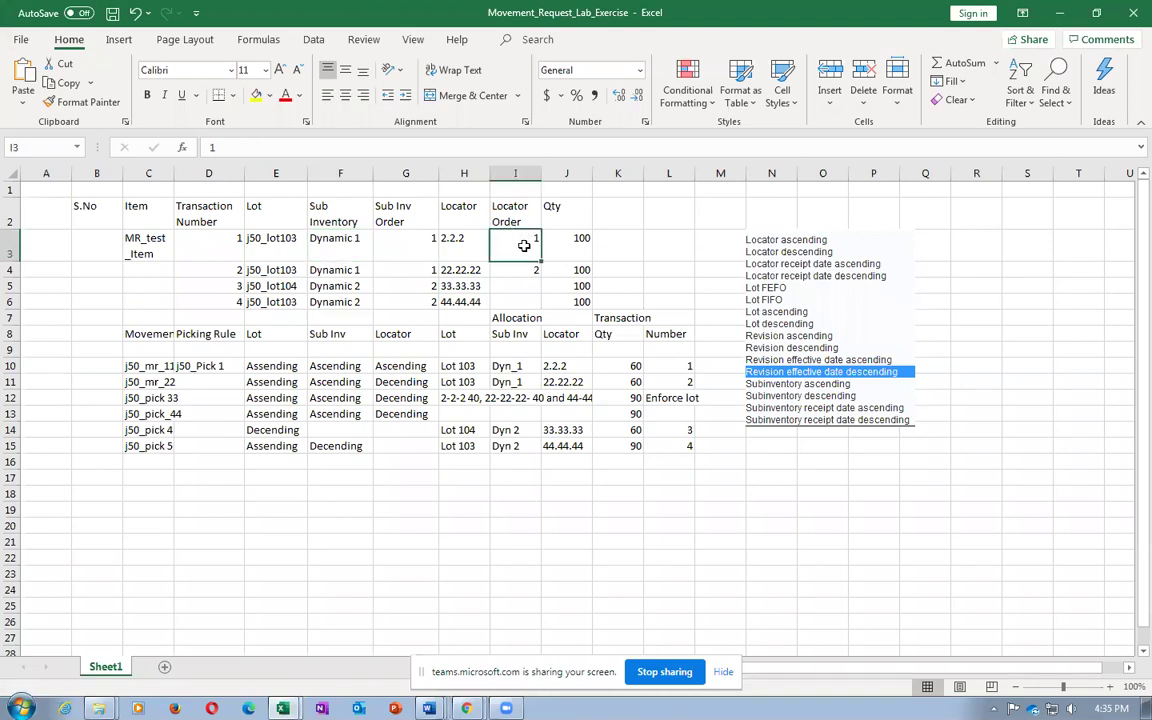
pyautogui.click(449, 275)
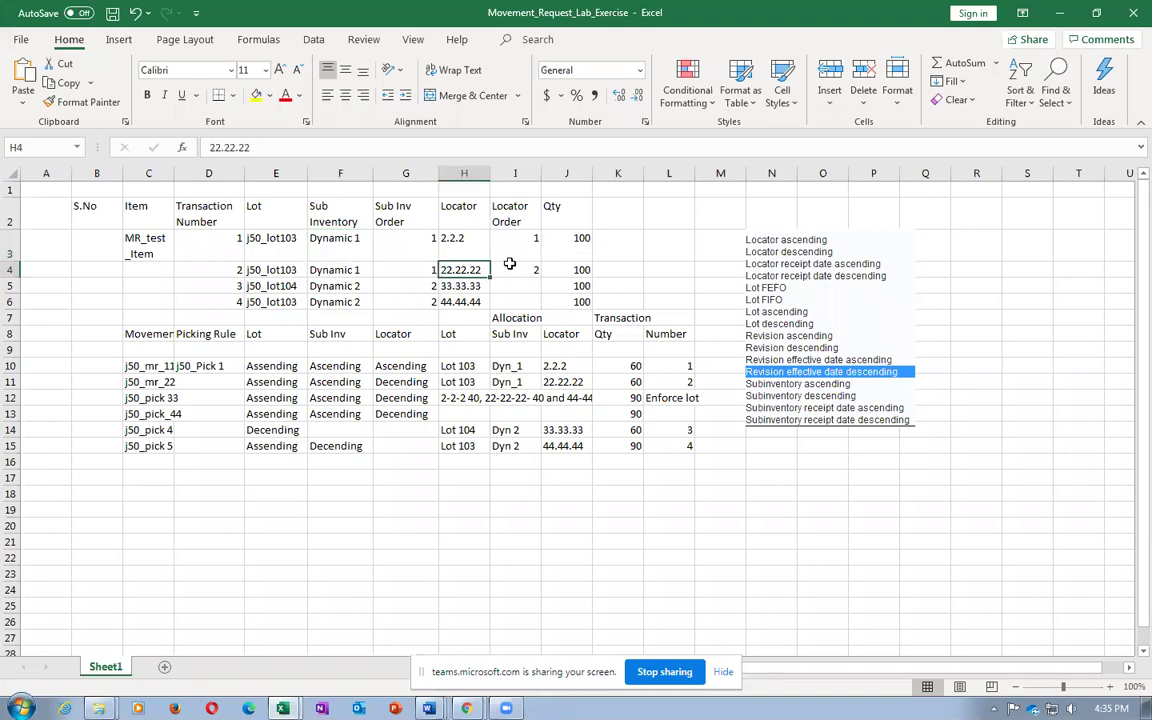
pyautogui.click(526, 269)
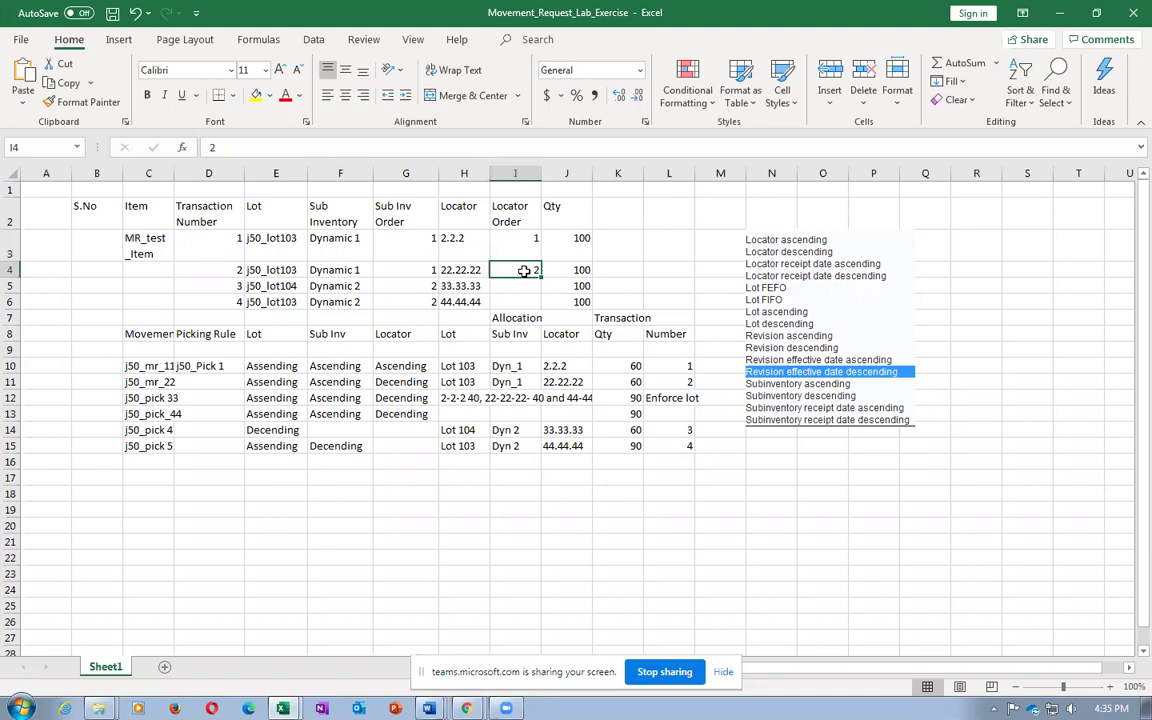
pyautogui.click(340, 241)
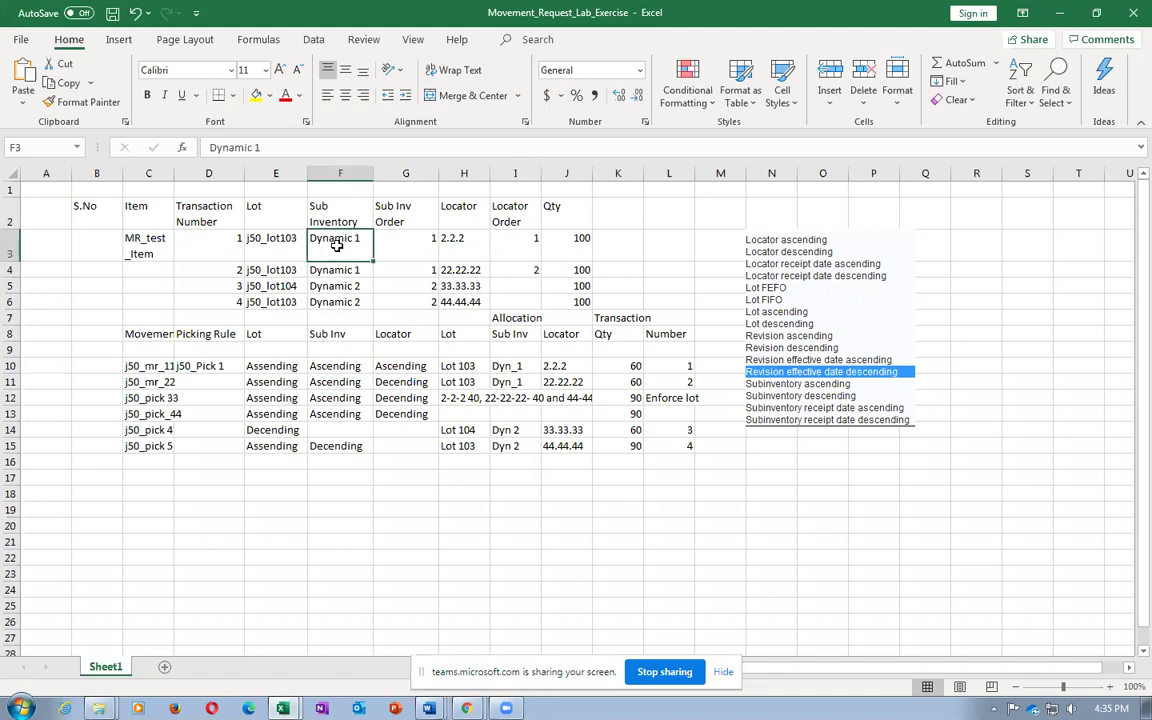
pyautogui.click(381, 240)
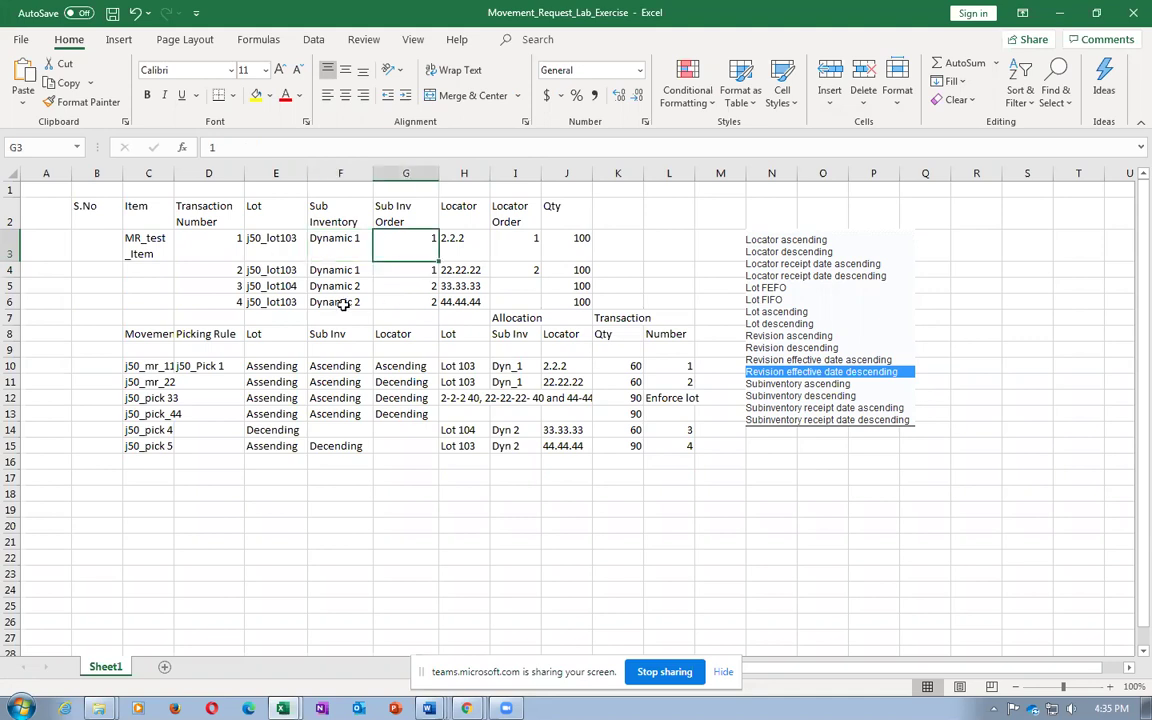
pyautogui.moveTo(343, 305); pyautogui.dragTo(340, 272)
pyautogui.click(345, 239)
pyautogui.click(417, 251)
pyautogui.click(335, 286)
pyautogui.click(415, 285)
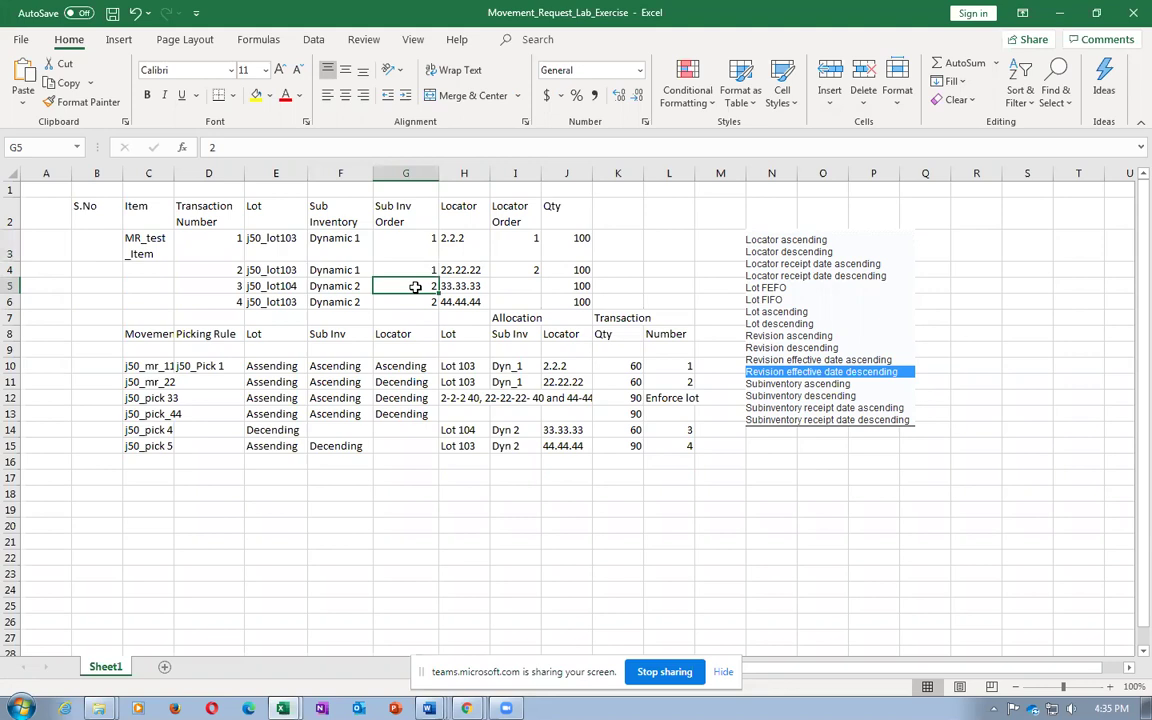
# Switch to Oracle Fusion, leave the locators, and save subinventory g01_Dyna_1 with picking order 1
pyautogui.hotkey('alt', 'Tab')
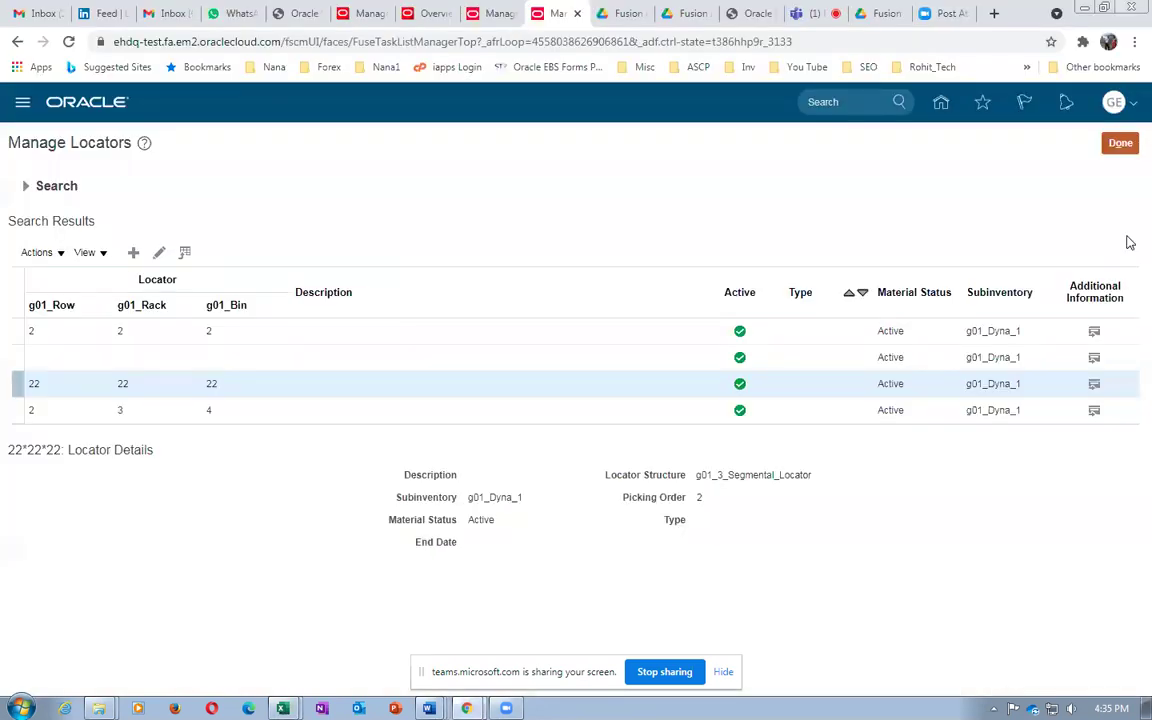
pyautogui.click(1120, 143)
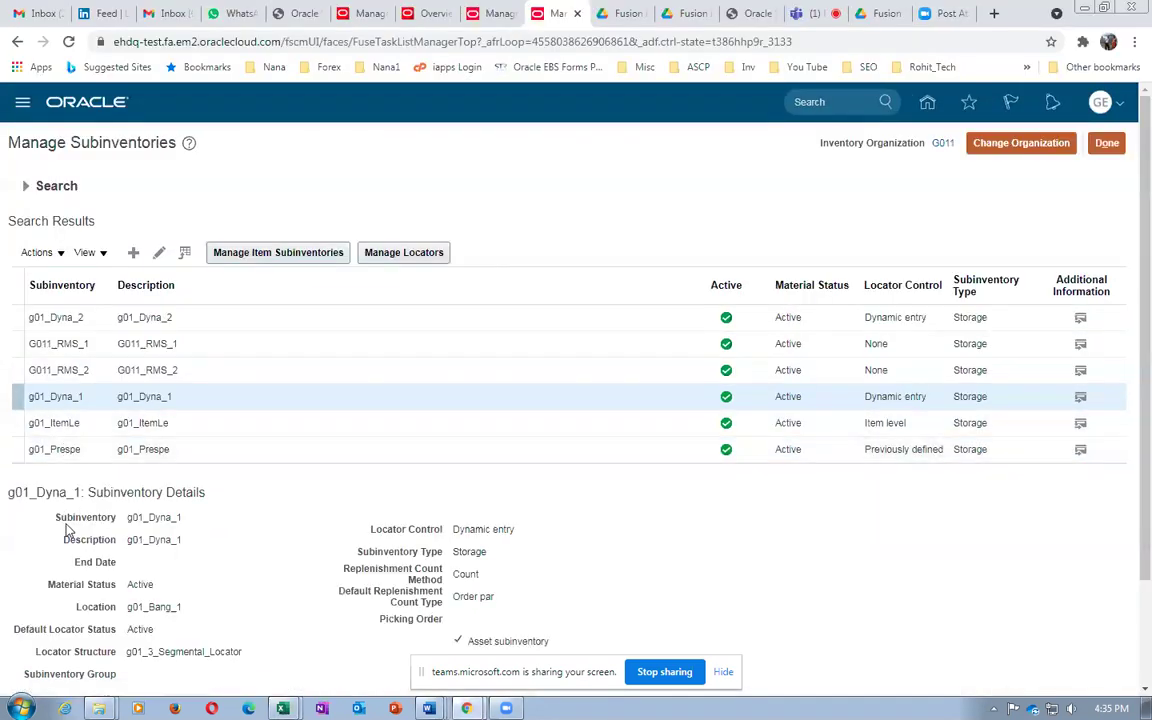
pyautogui.click(77, 396)
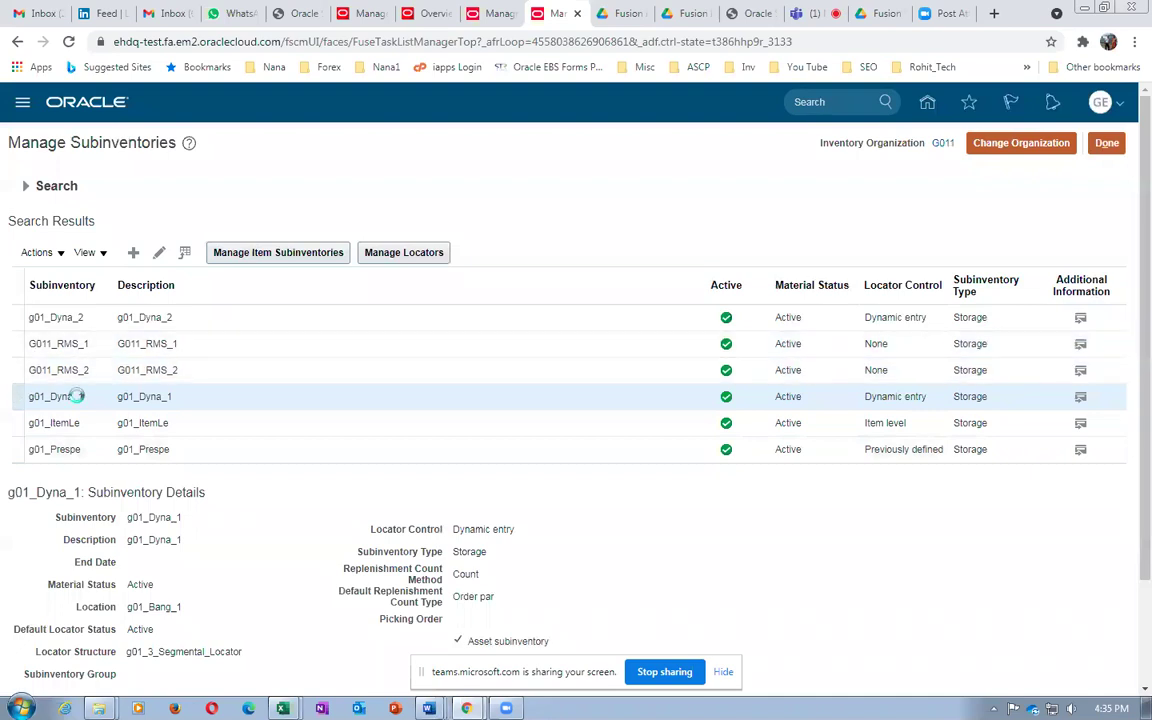
pyautogui.click(160, 254)
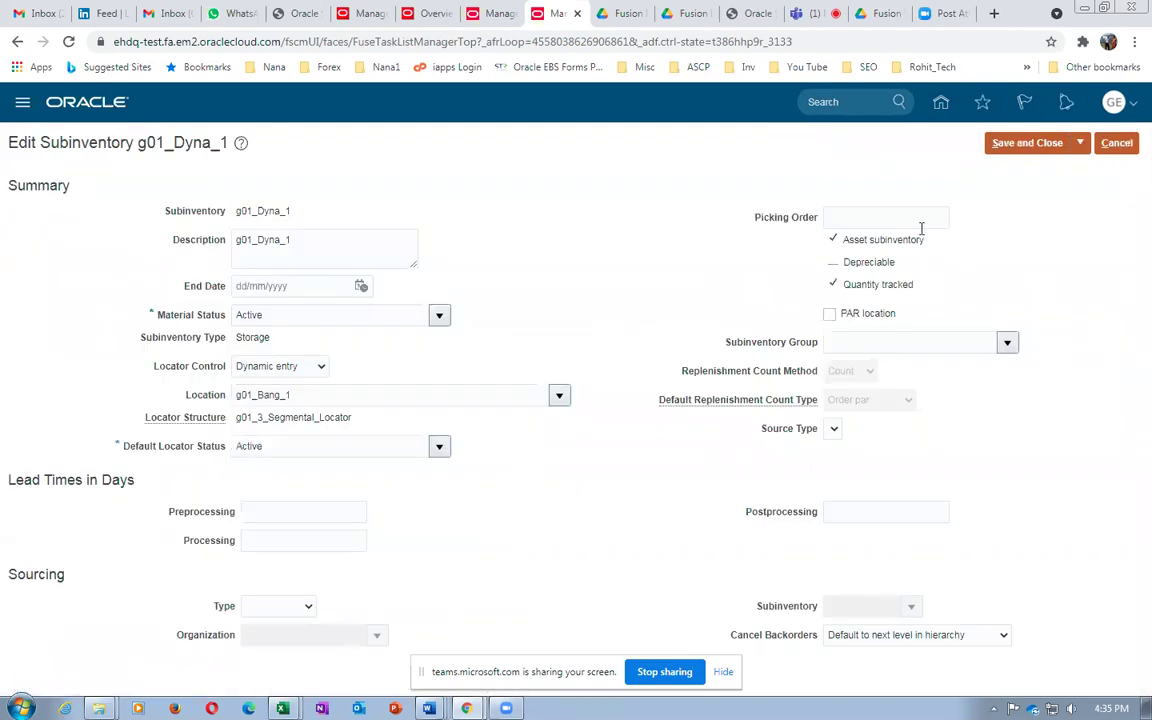
pyautogui.click(902, 215)
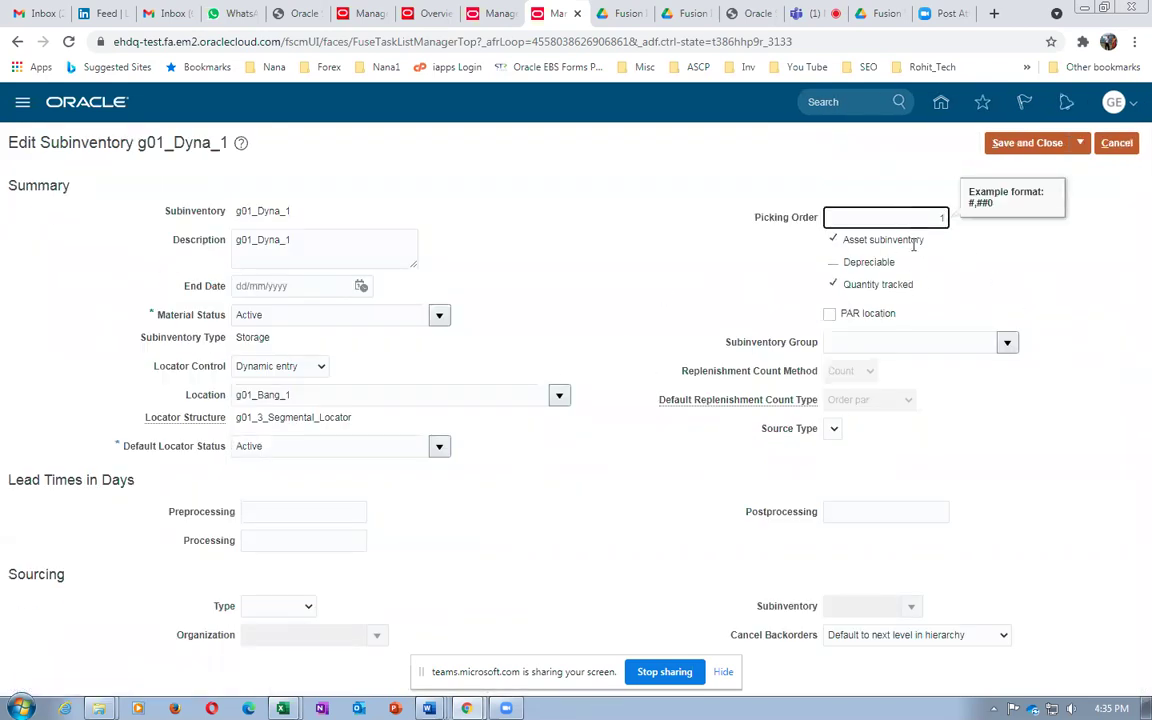
pyautogui.click(1037, 141)
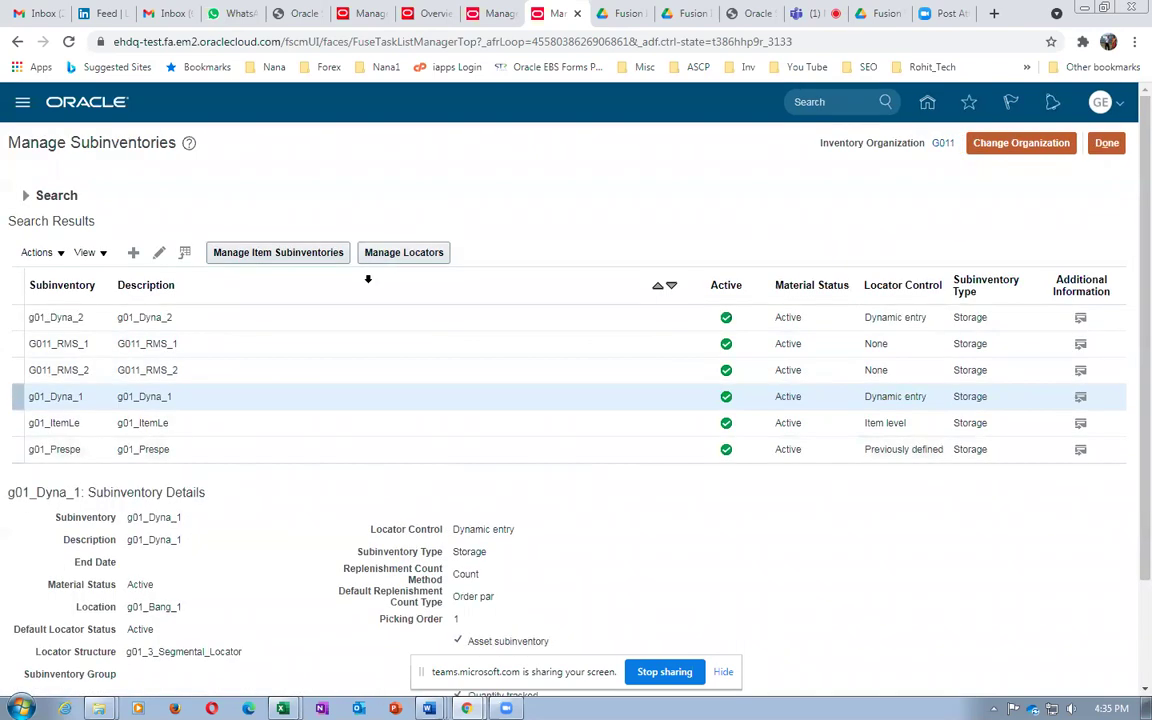
# Check the Dynamic 2 subinventory order in the Excel workbook and save subinventory g01_Dyna_2 in Oracle Fusion with picking order 2
pyautogui.hotkey('alt', 'Tab')
pyautogui.click(340, 240)
pyautogui.click(405, 240)
pyautogui.click(340, 286)
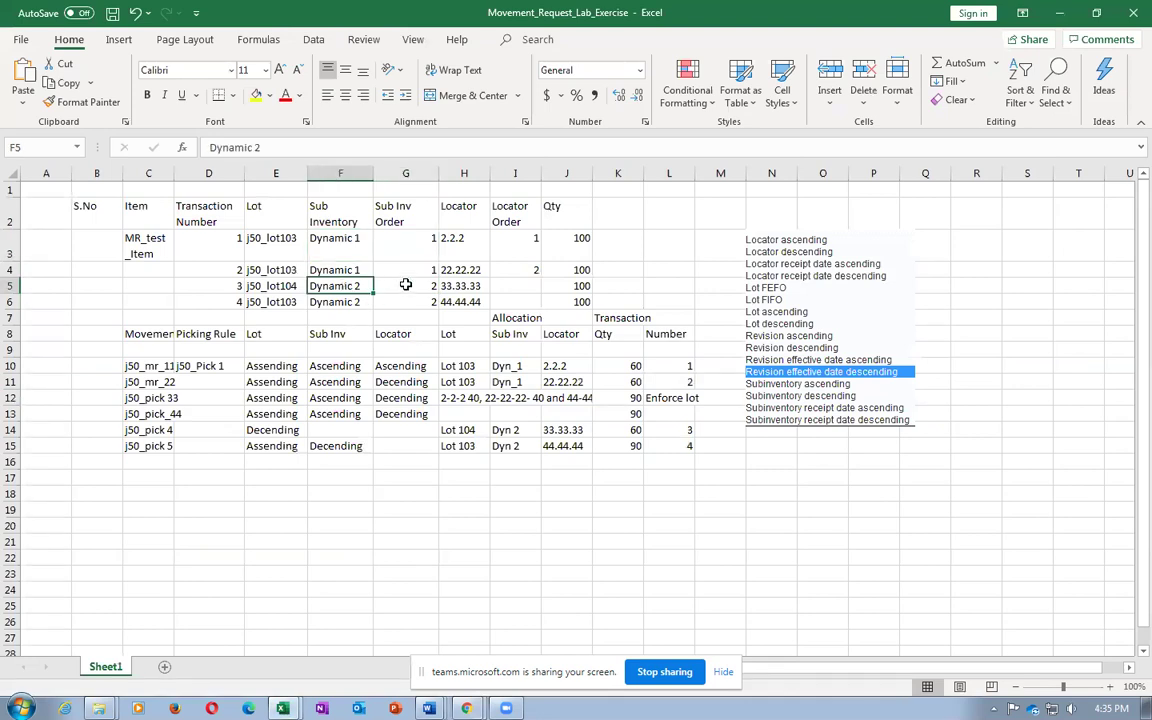
pyautogui.hotkey('alt', 'Tab')
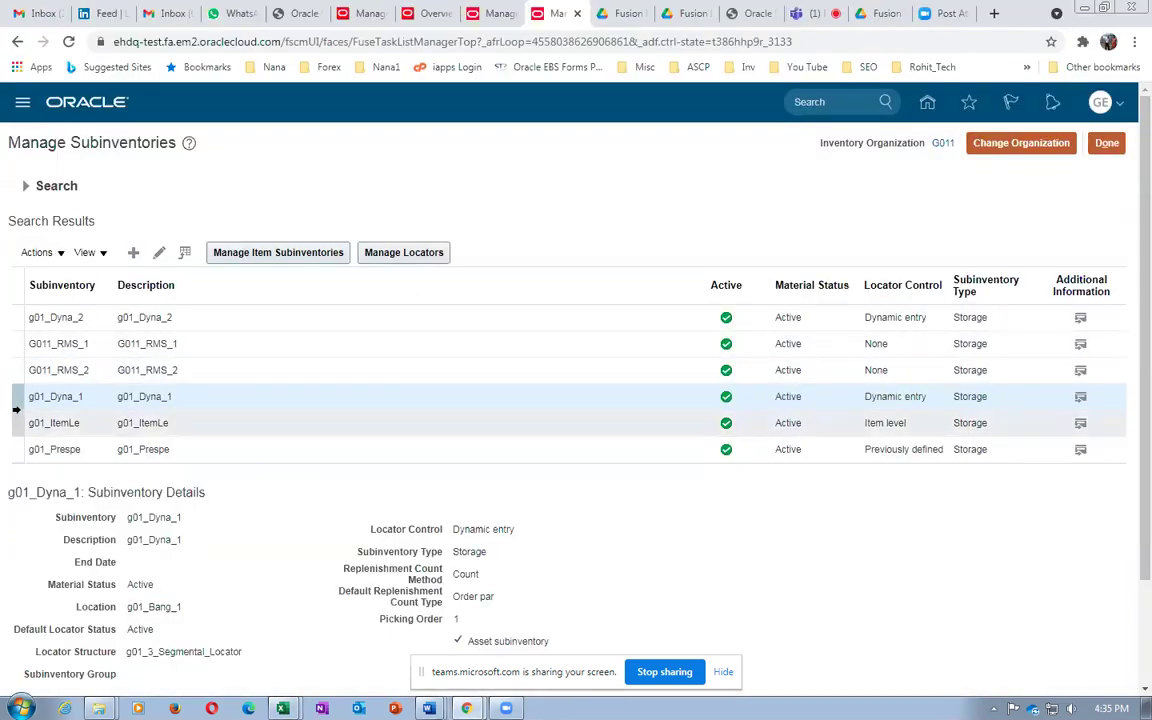
pyautogui.click(14, 317)
pyautogui.click(160, 253)
pyautogui.click(872, 213)
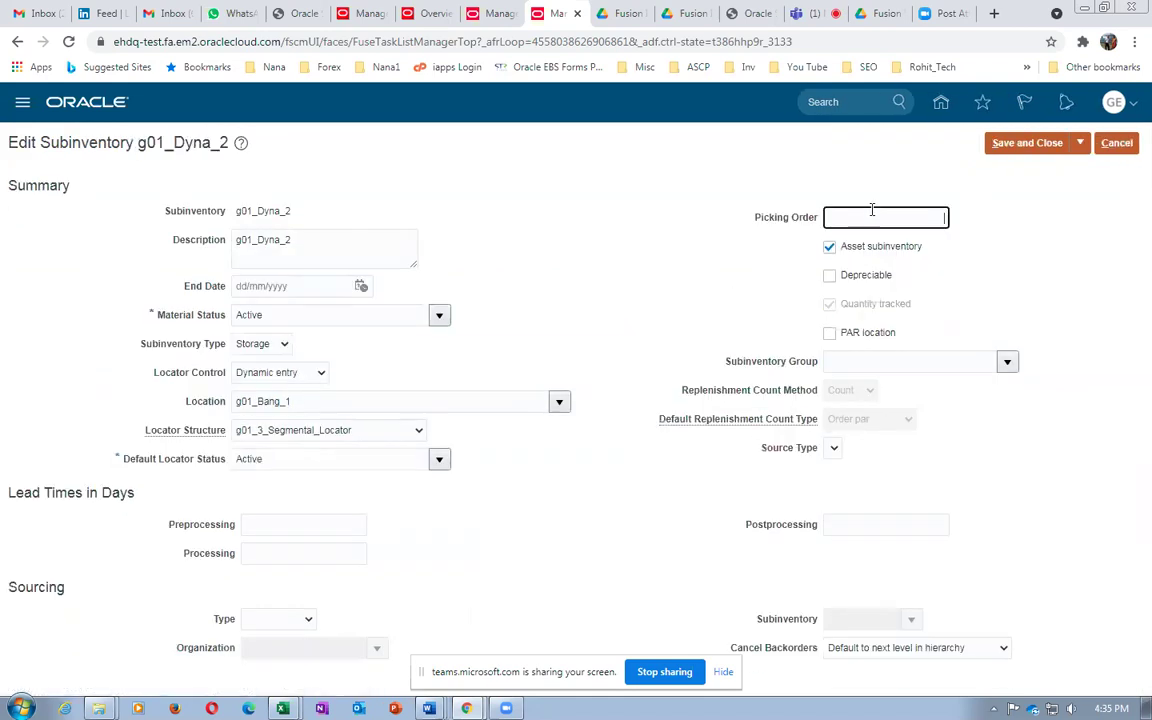
pyautogui.write('2')
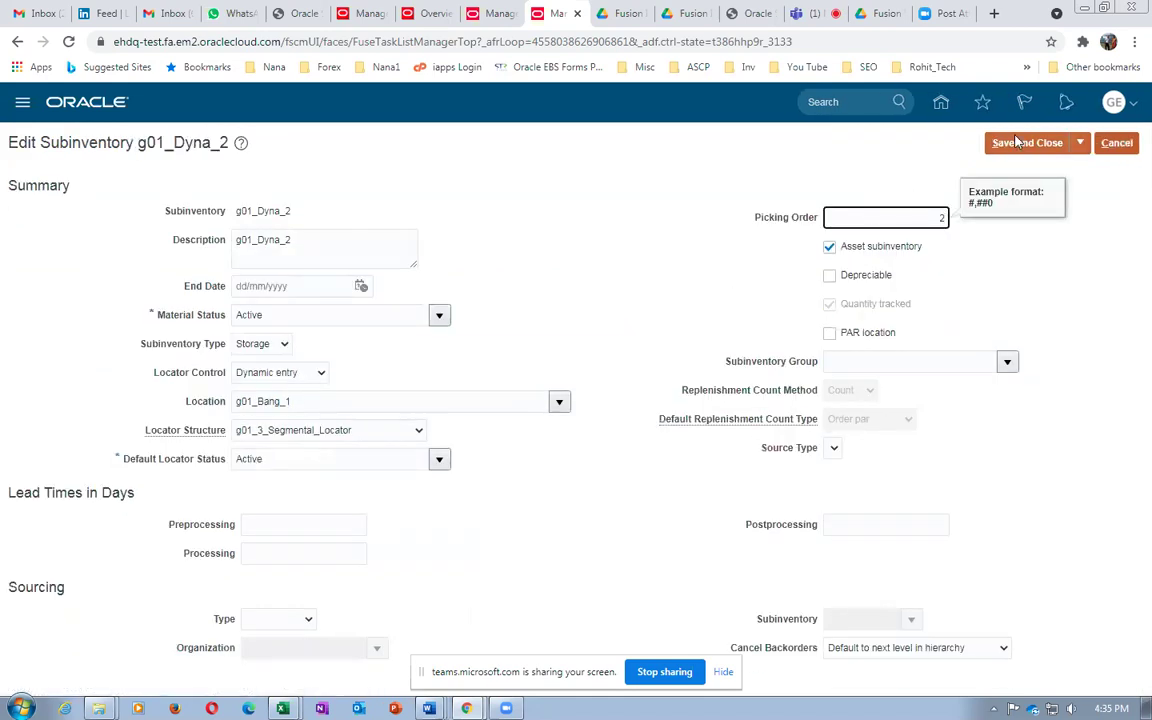
pyautogui.click(1021, 142)
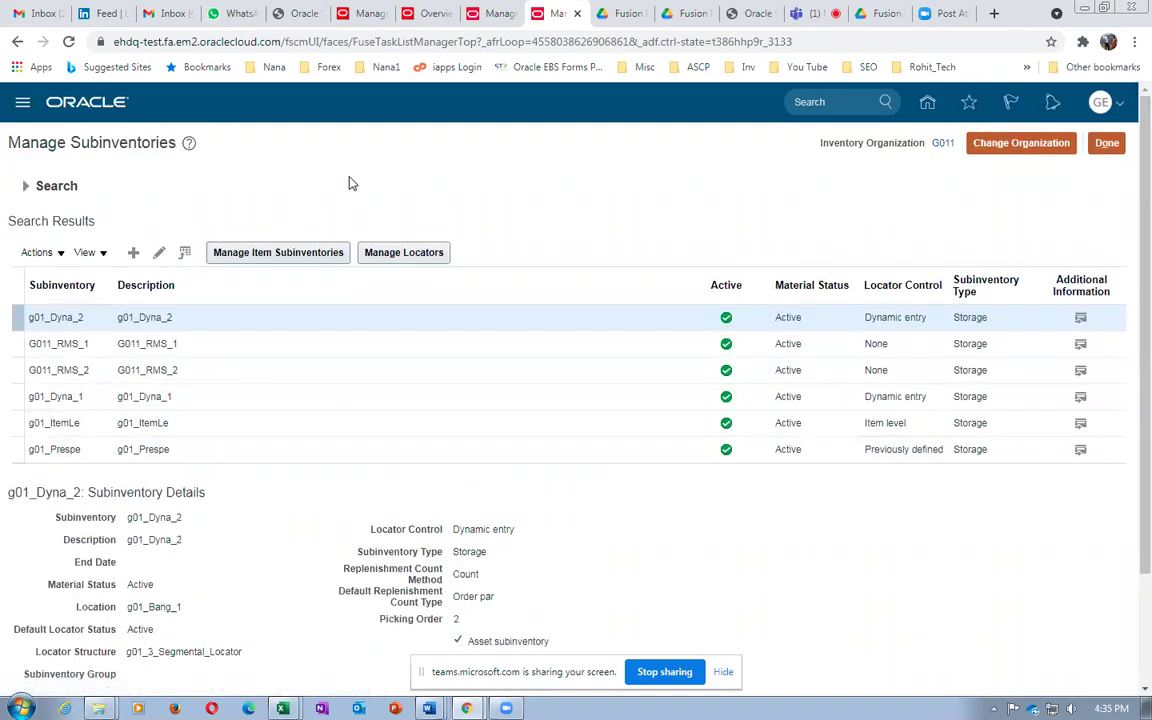
# Switch to the Excel workbook and compare the subinventory order of the Dynamic 1 and Dynamic 2 rows
pyautogui.hotkey('alt', 'Tab')
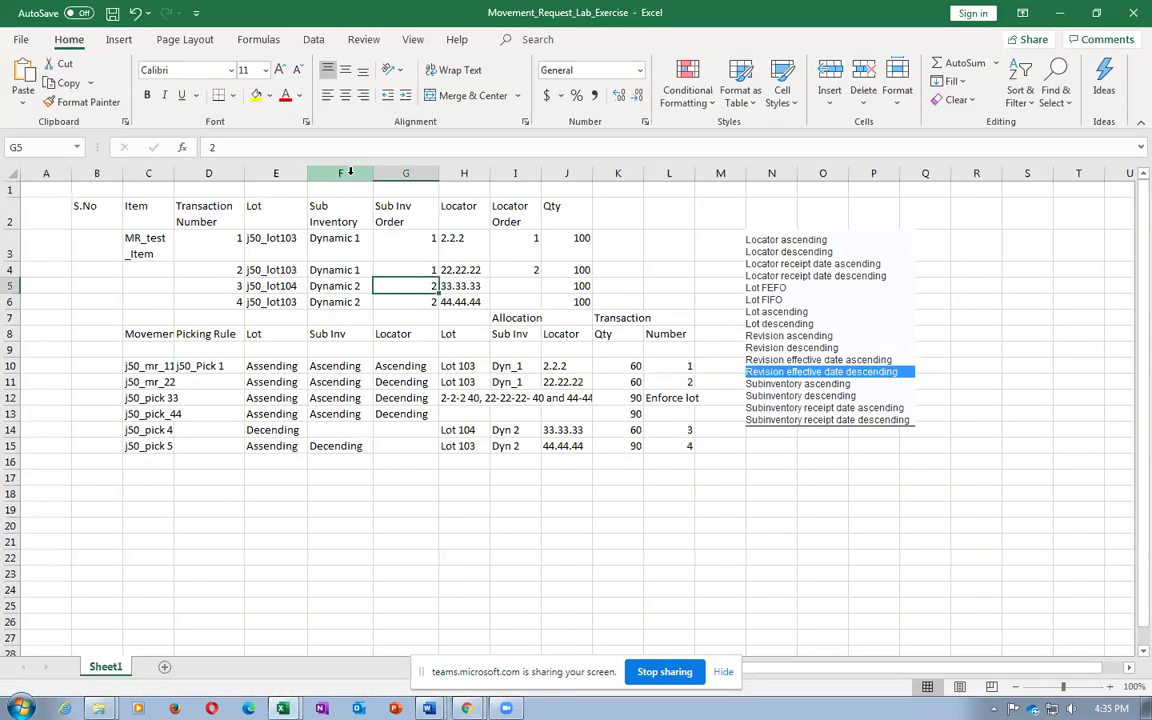
pyautogui.click(332, 251)
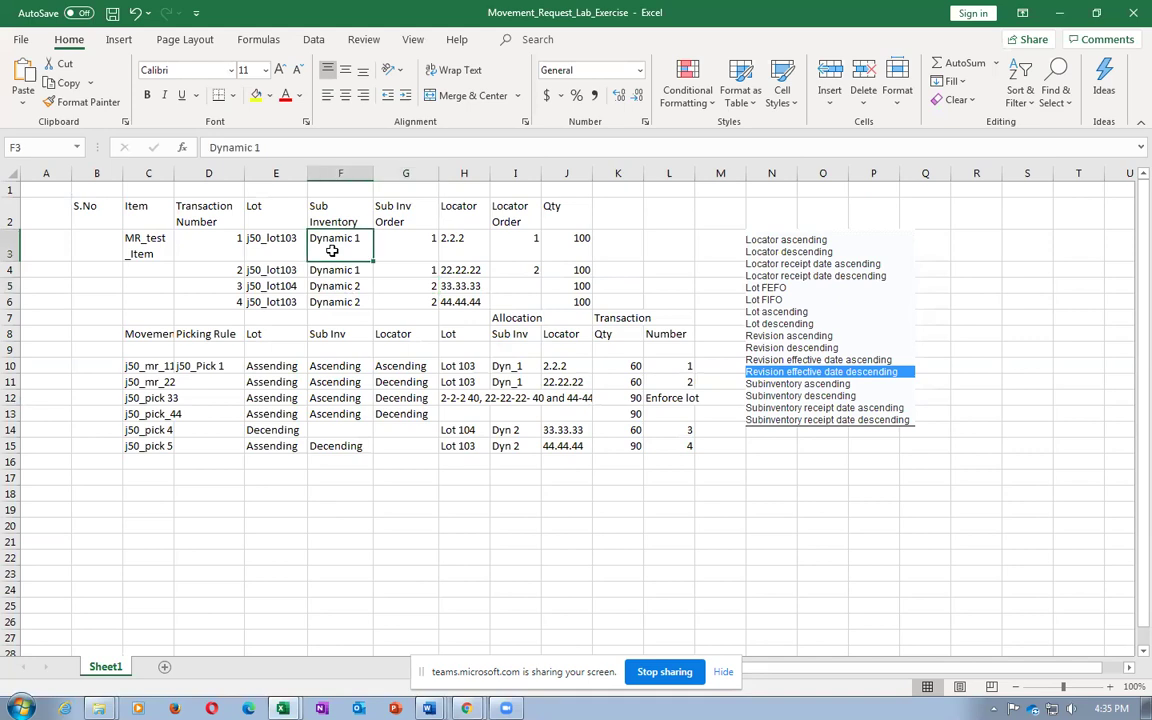
pyautogui.click(381, 240)
pyautogui.click(391, 285)
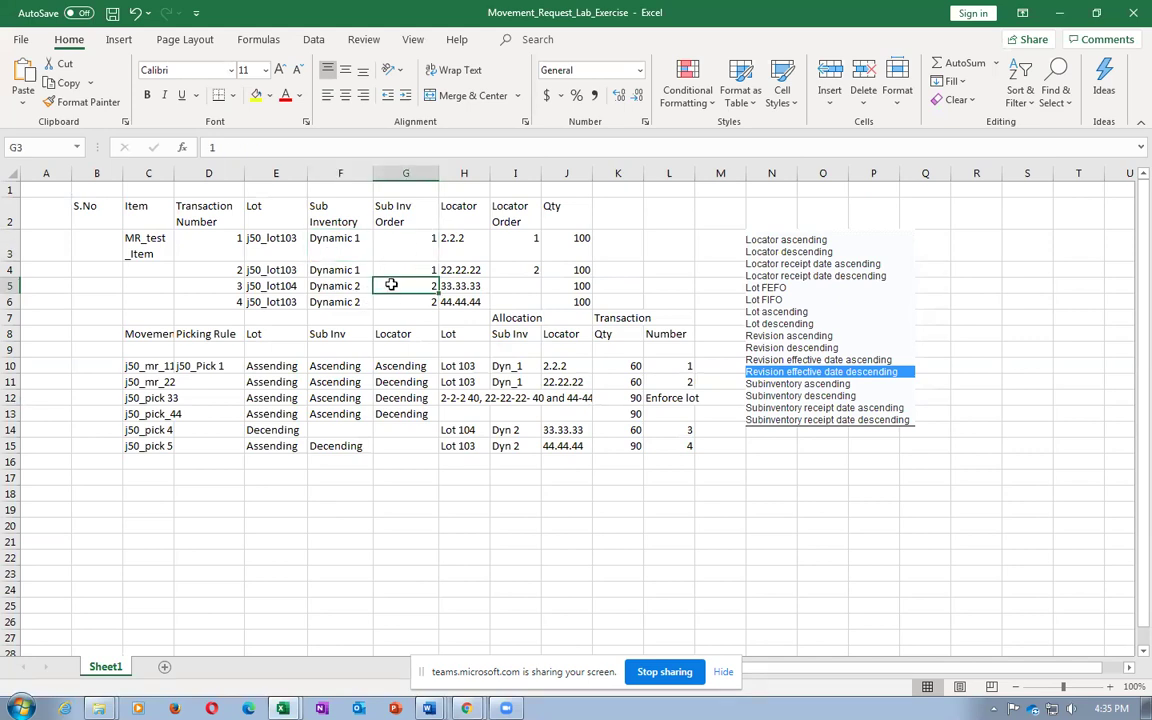
# Review the locators and locator orders listed for the Dynamic 1 and Dynamic 2 rows of the lab exercise workbook
pyautogui.click(325, 234)
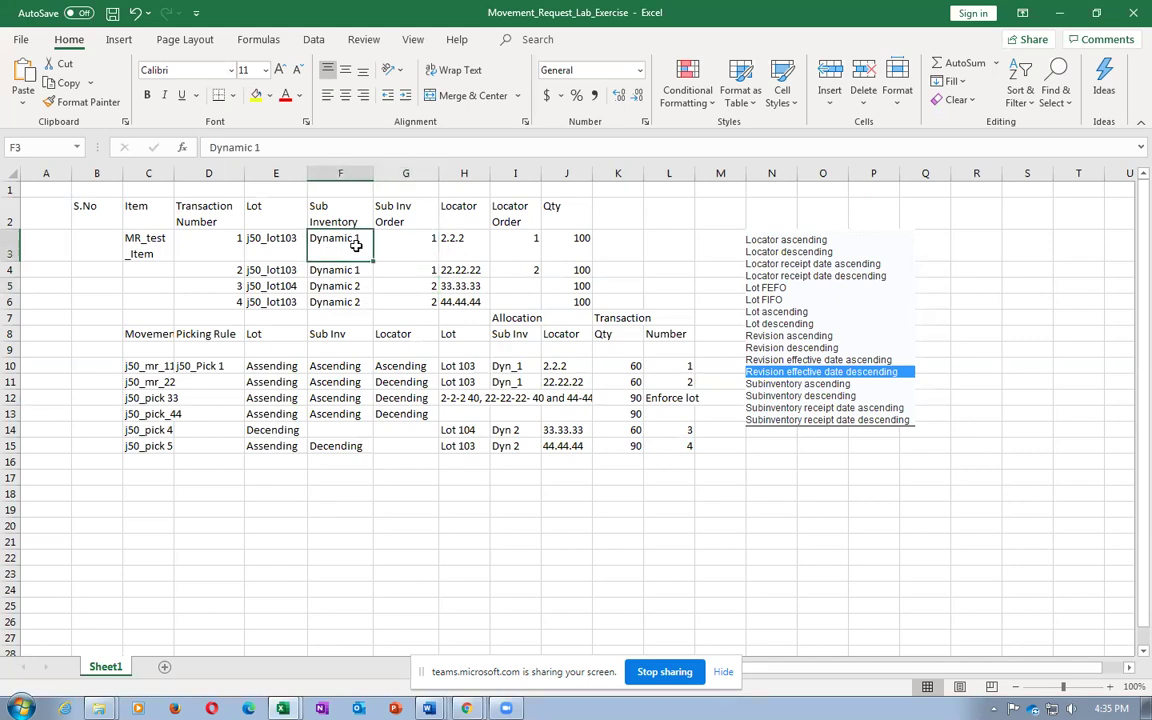
pyautogui.click(464, 245)
pyautogui.click(532, 240)
pyautogui.click(442, 267)
pyautogui.click(522, 263)
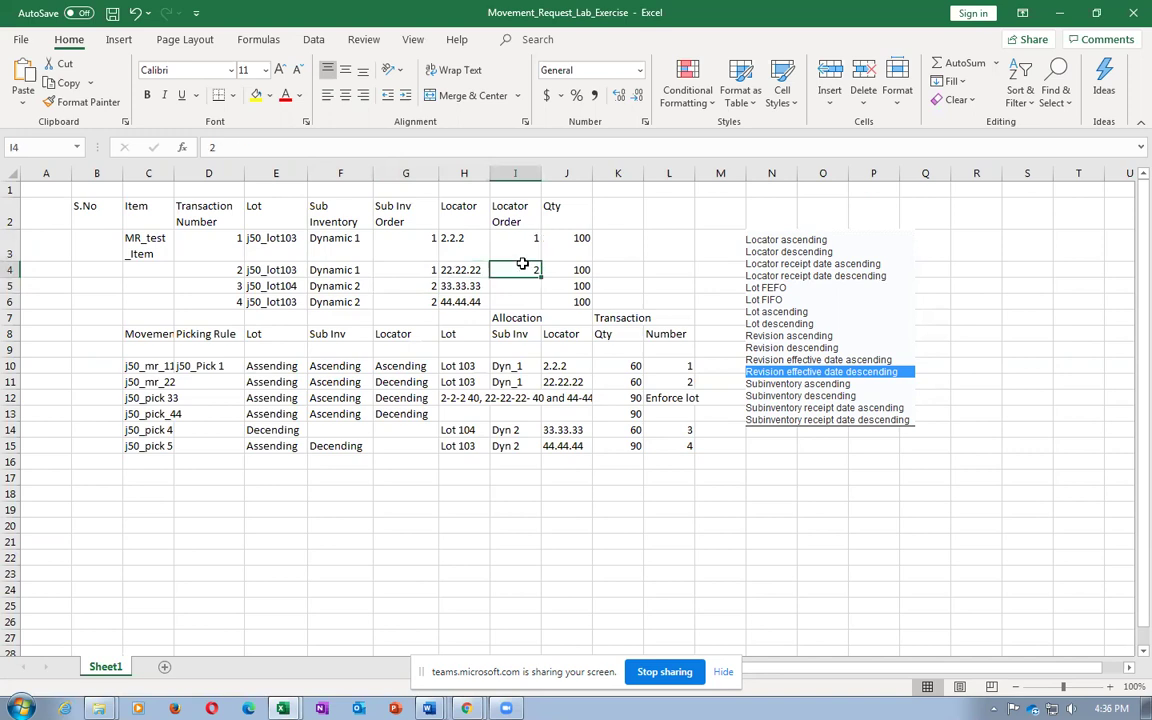
pyautogui.click(450, 289)
pyautogui.click(457, 302)
pyautogui.click(468, 287)
pyautogui.click(468, 301)
pyautogui.click(468, 287)
pyautogui.click(462, 304)
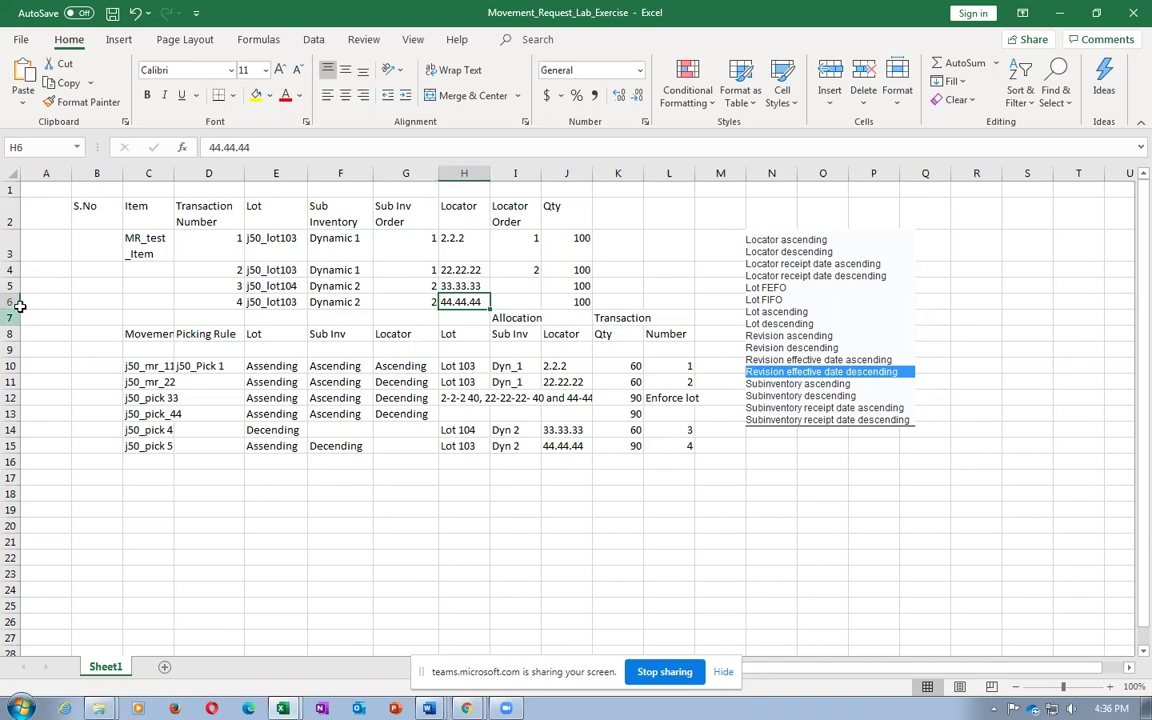
# Review the test item's name and its four planned transactions in rows 3 to 6 of the workbook
pyautogui.click(138, 246)
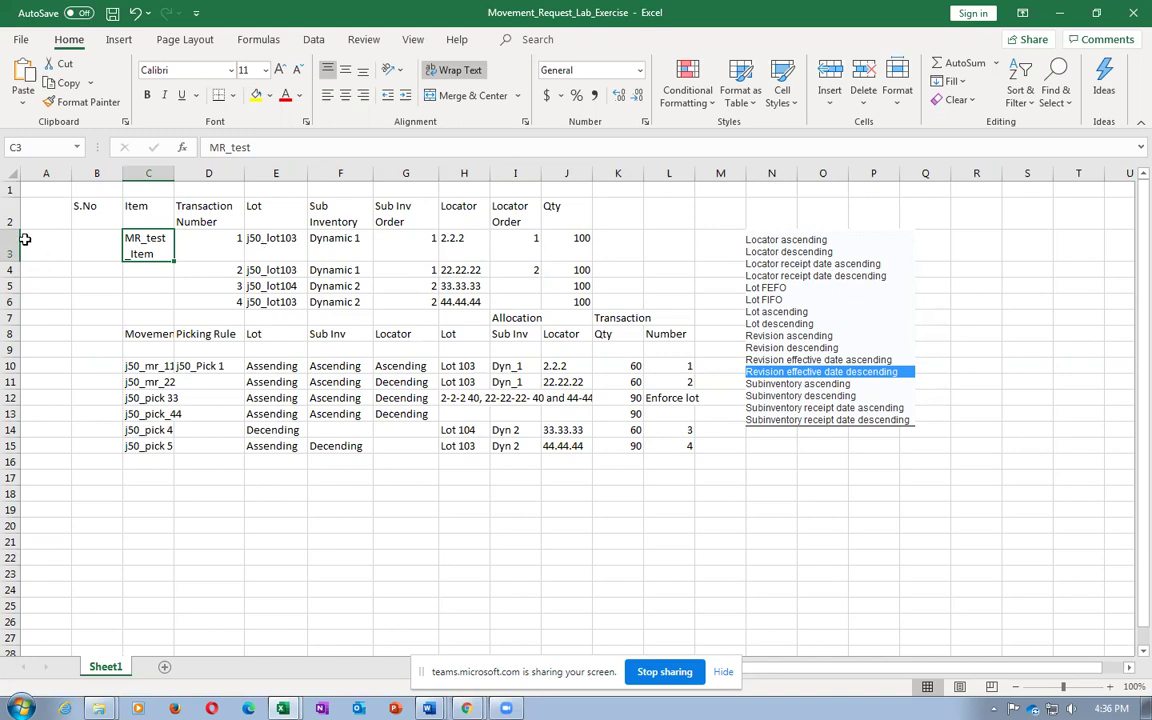
pyautogui.moveTo(12, 238); pyautogui.dragTo(6, 306)
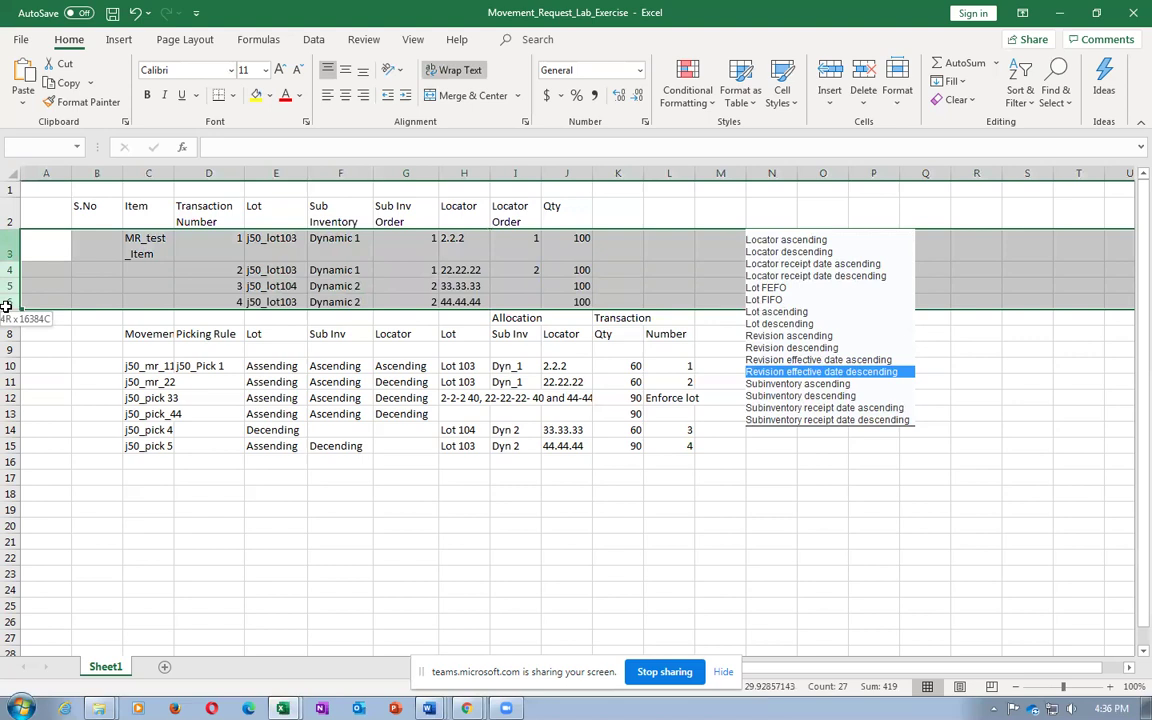
pyautogui.moveTo(6, 306); pyautogui.dragTo(6, 306)
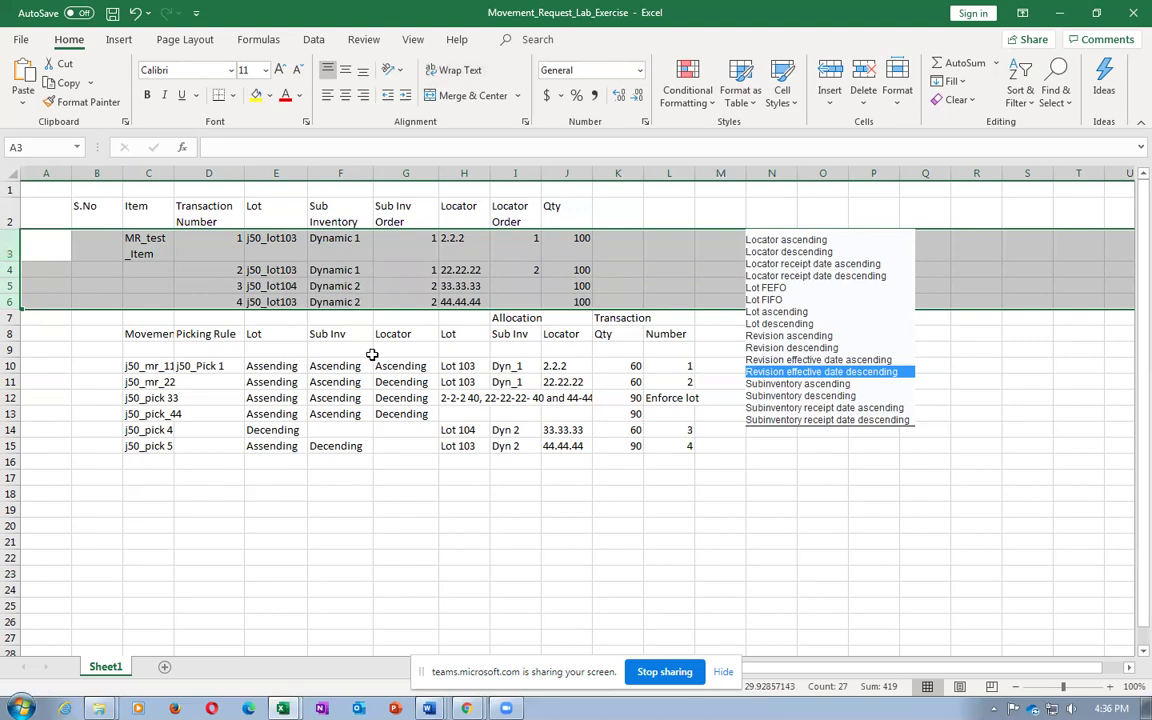
# Switch to Oracle Fusion, leave the subinventory setup, and go to the Product Information Management work area
pyautogui.hotkey('alt', 'Tab')
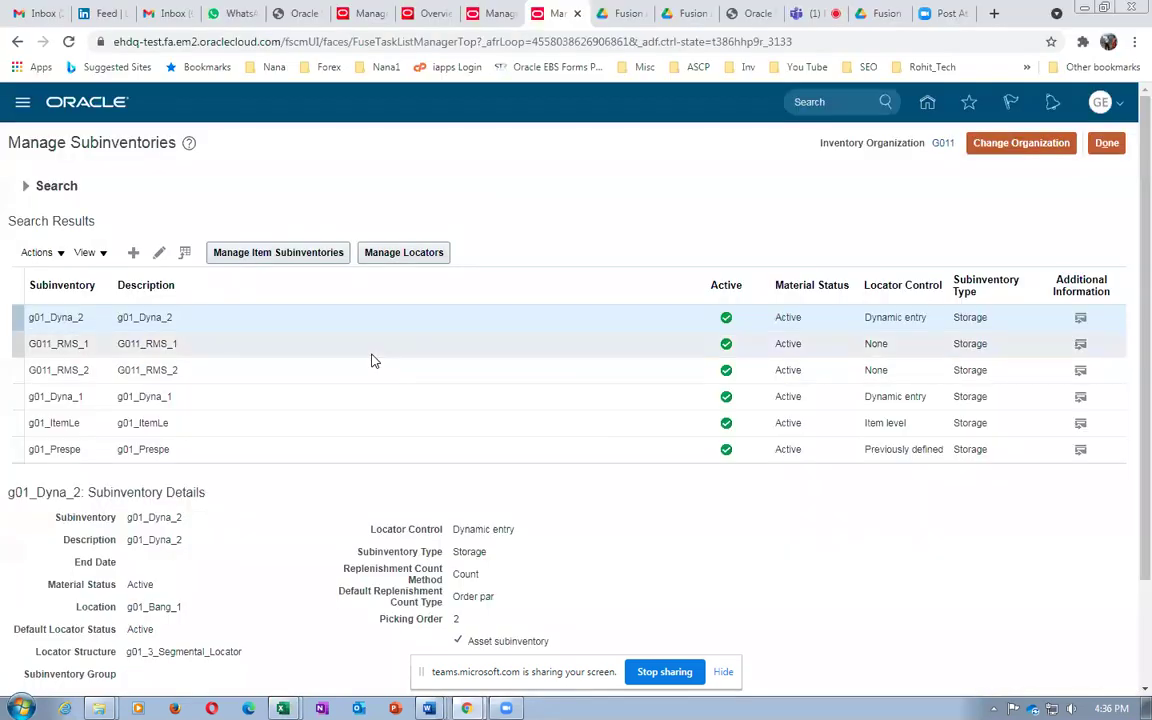
pyautogui.click(1106, 144)
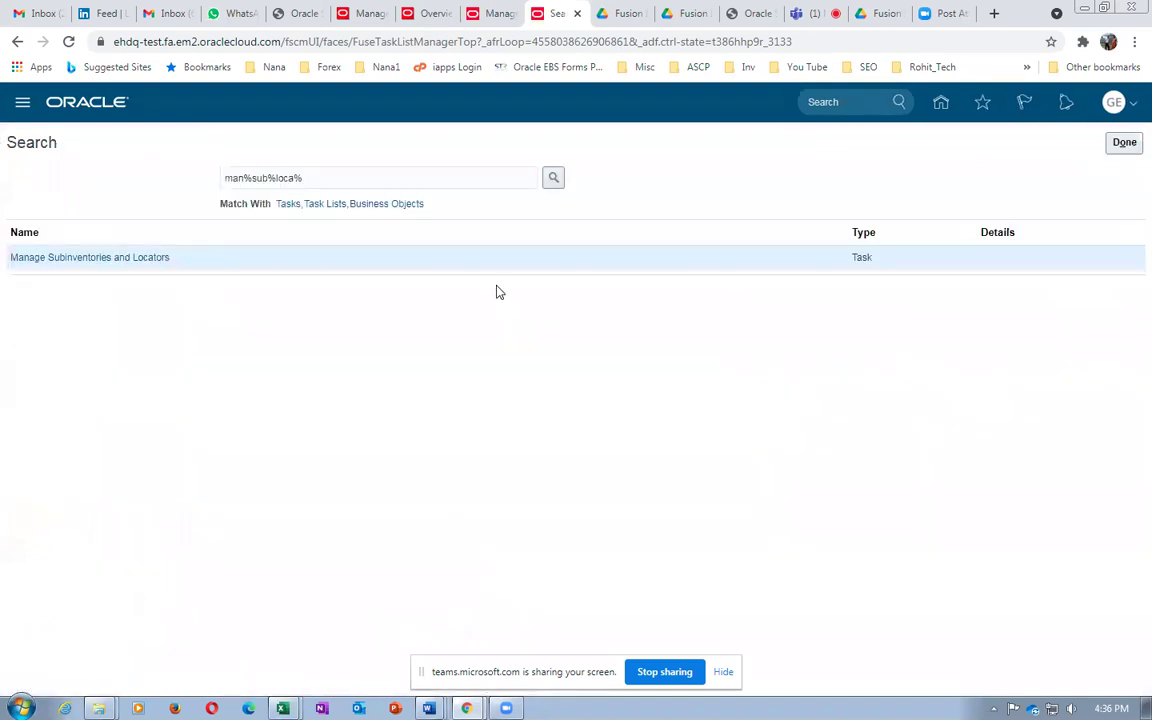
pyautogui.click(1123, 146)
pyautogui.click(925, 103)
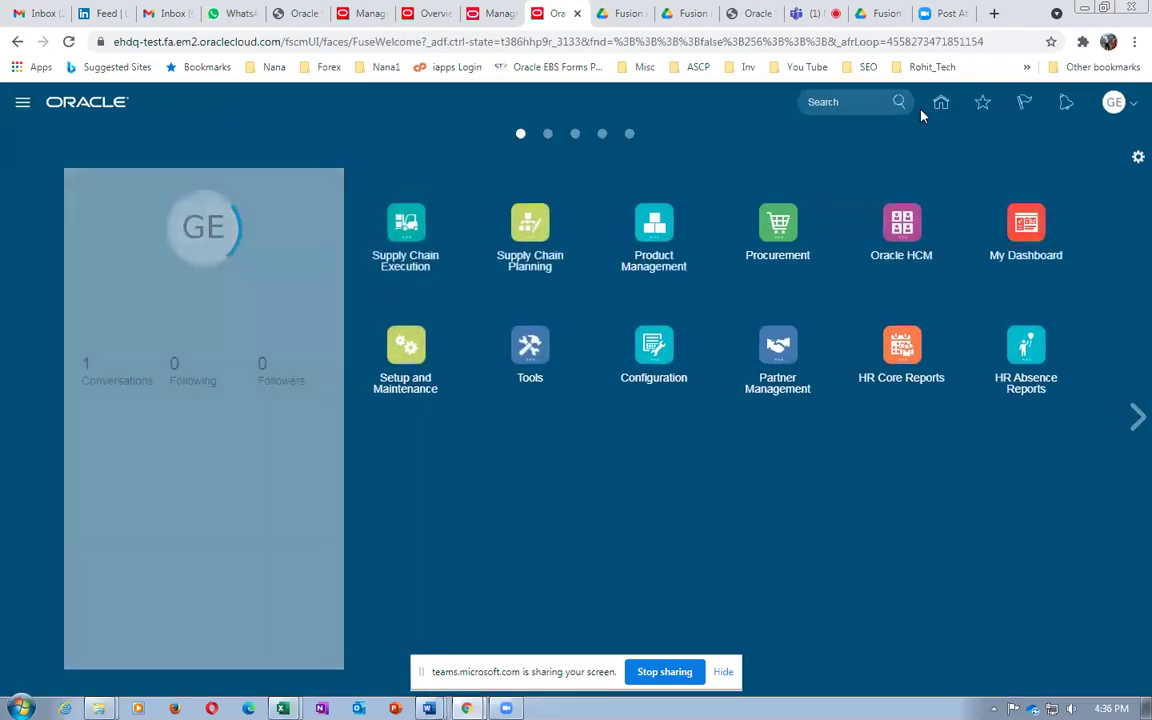
pyautogui.click(654, 224)
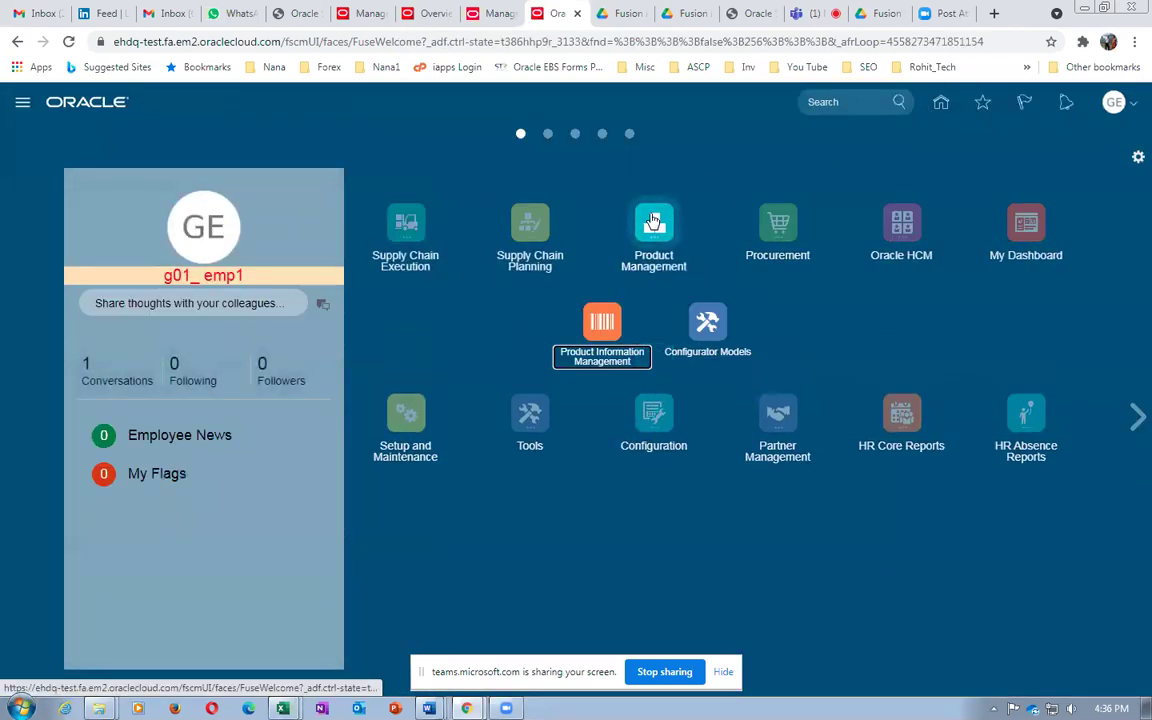
pyautogui.click(601, 324)
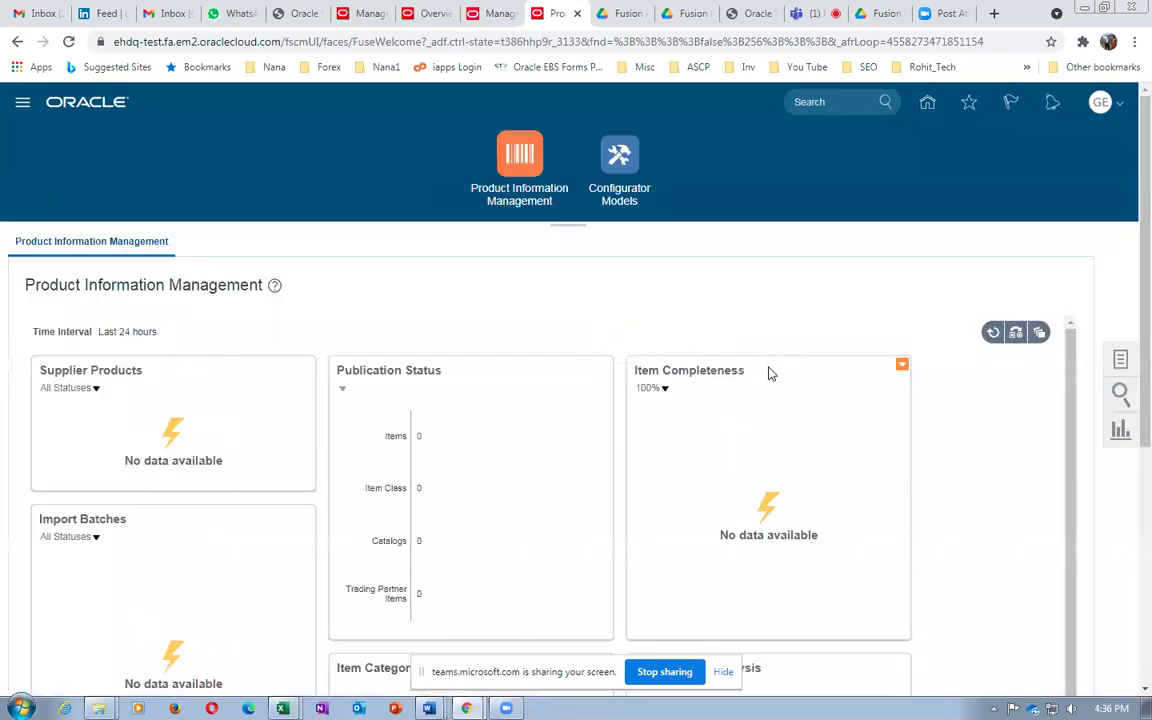
# Start creating one new item in organization G010 with the Root Item Class and the G01 Purchased Item template
pyautogui.click(1122, 358)
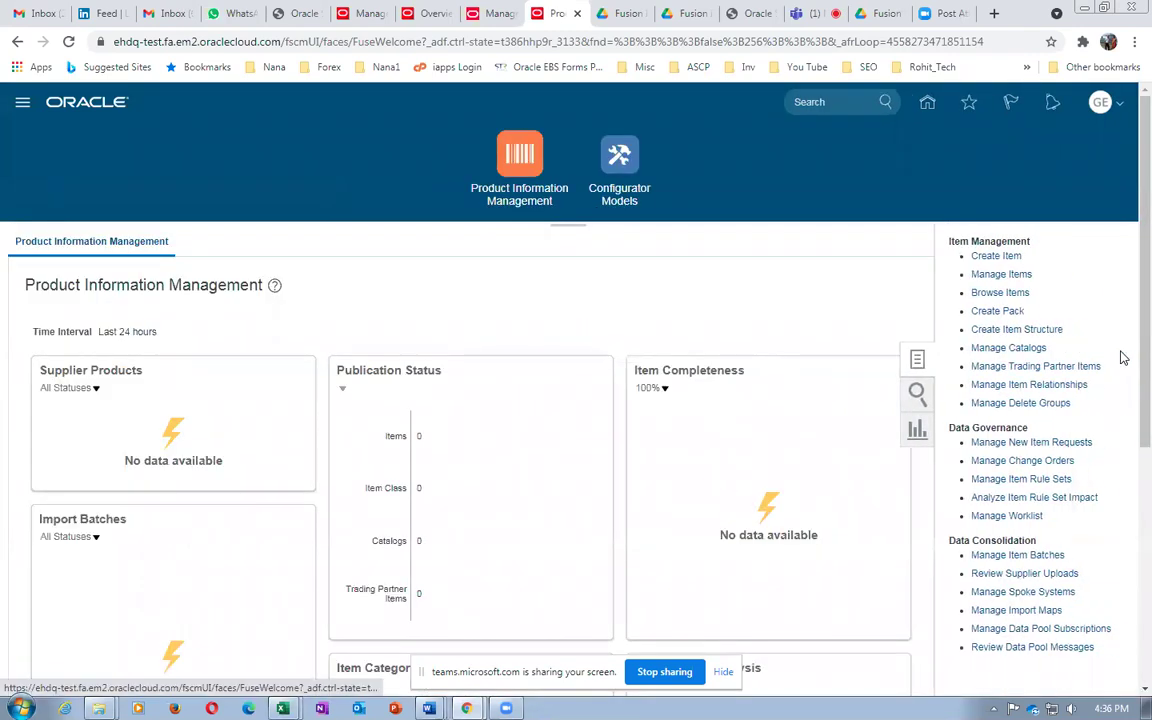
pyautogui.click(1002, 255)
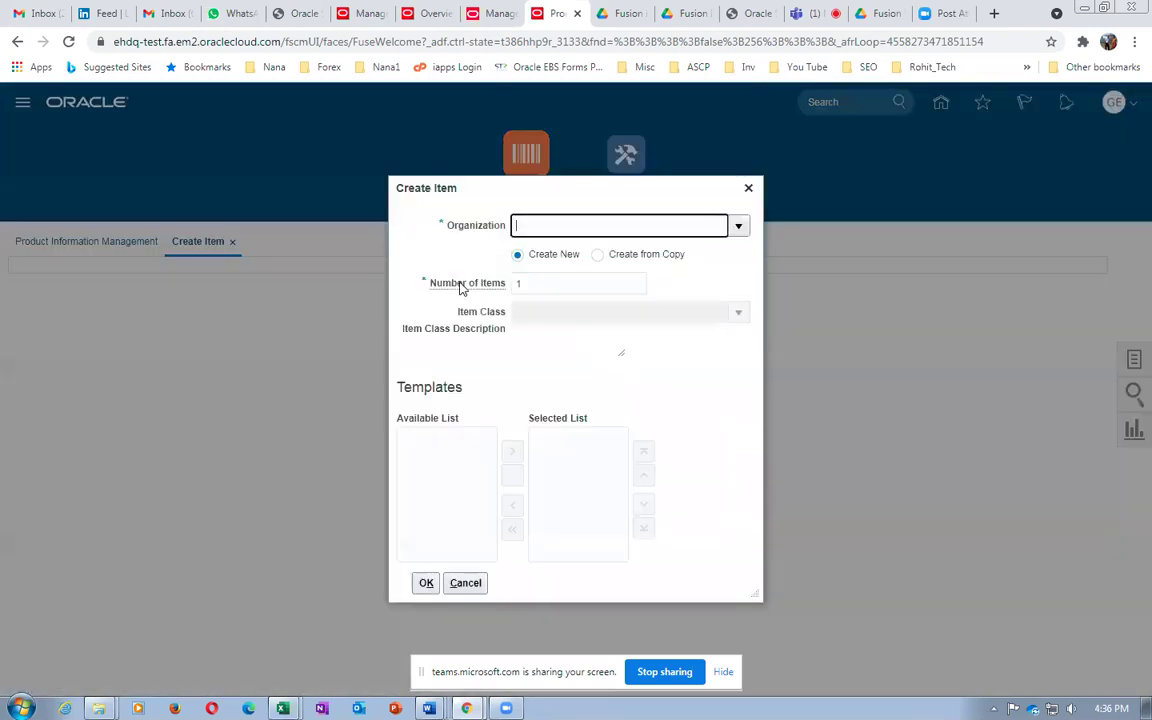
pyautogui.write('G010')
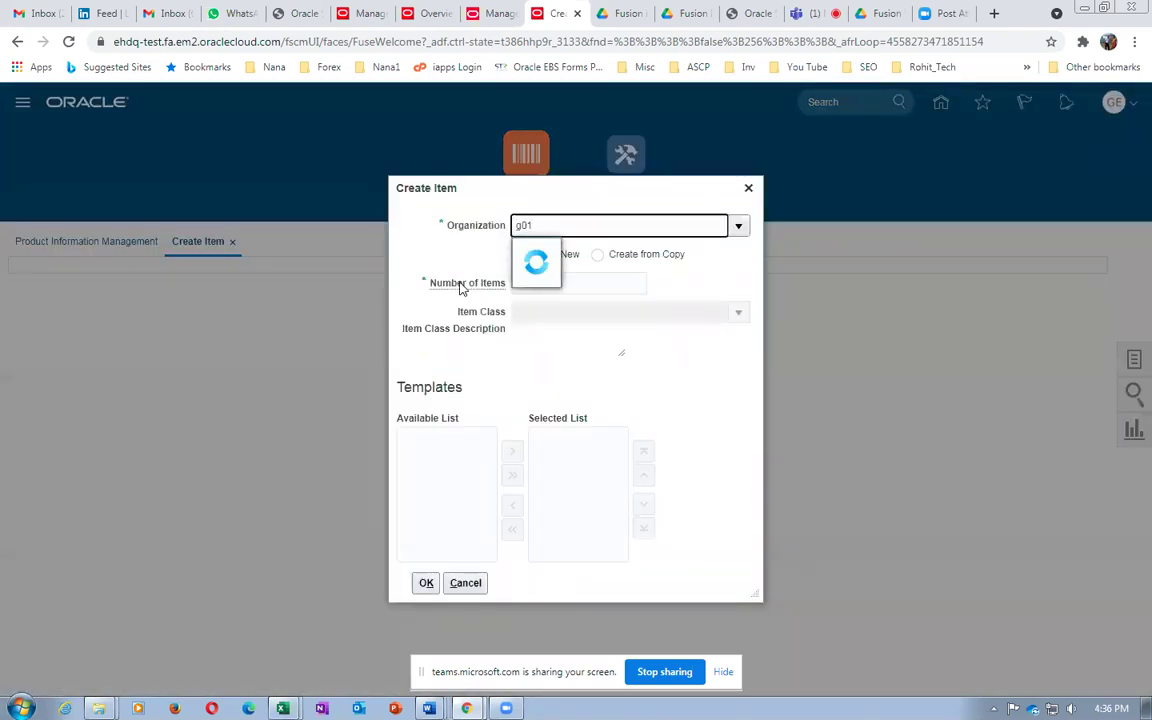
pyautogui.click(588, 257)
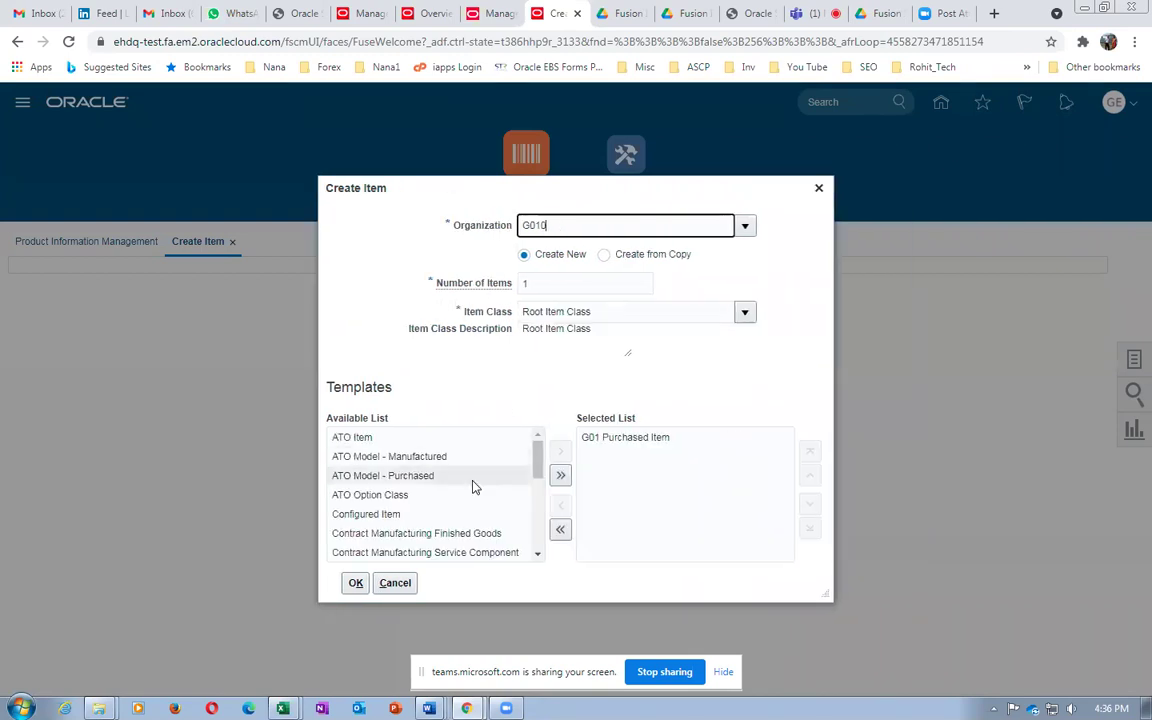
pyautogui.click(355, 582)
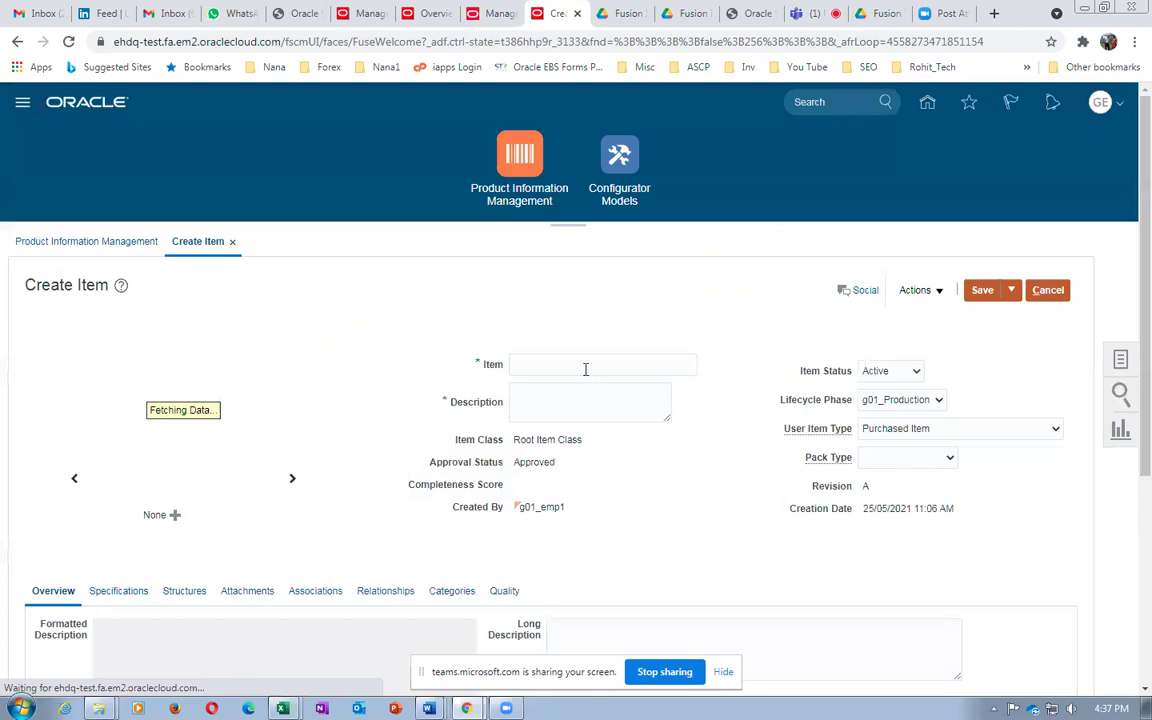
# Name the new item g01_mr_test and give it the description g01_mr_test_item
pyautogui.click(600, 363)
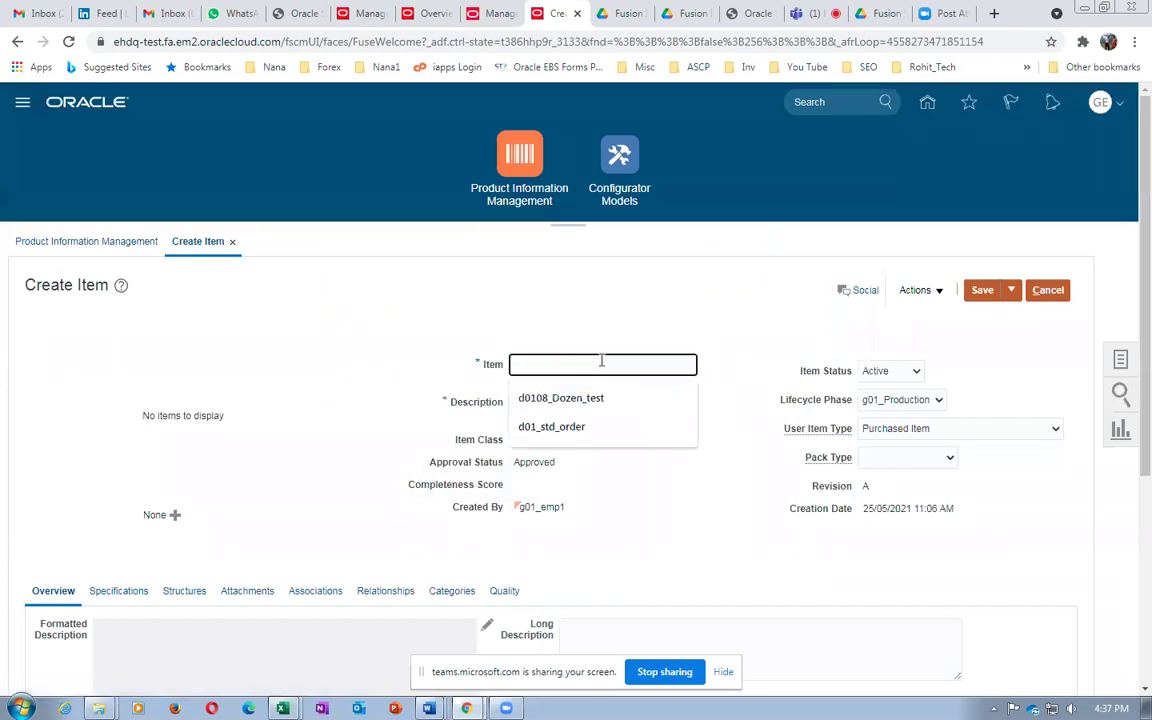
pyautogui.write('g01_mr_test')
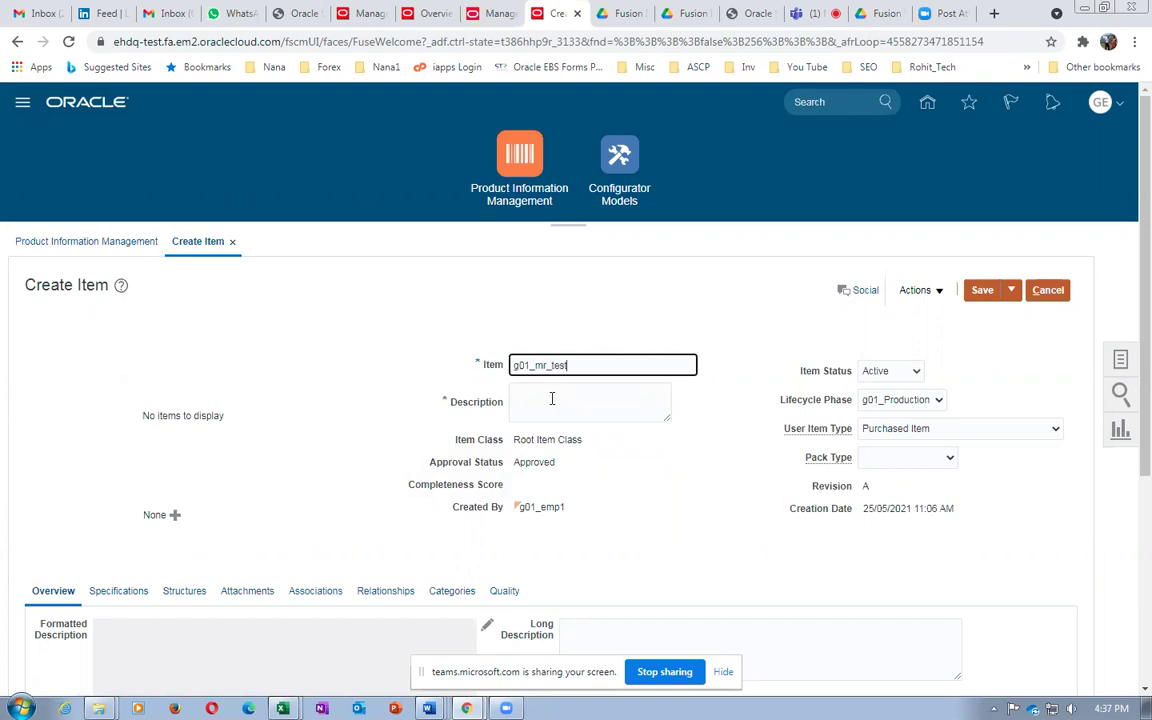
pyautogui.click(552, 398)
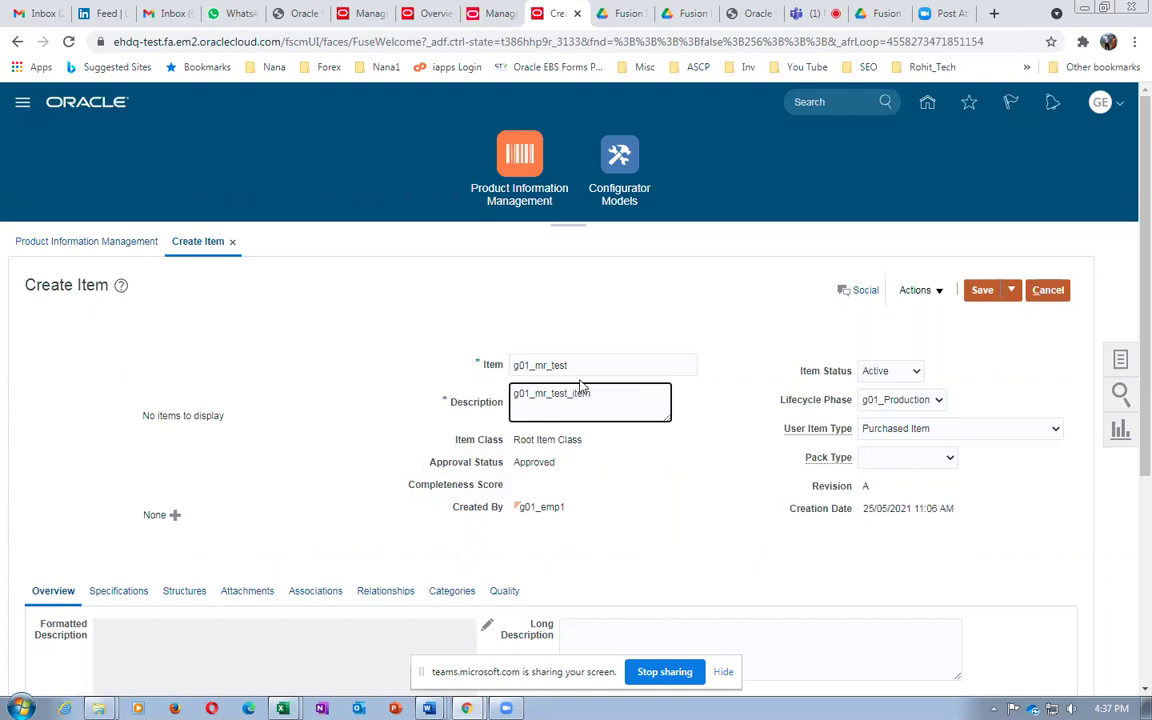
# In the item's inventory specifications, set full lot control with starting prefix mr_ and starting number 101
pyautogui.scroll(-2, 155, 485)
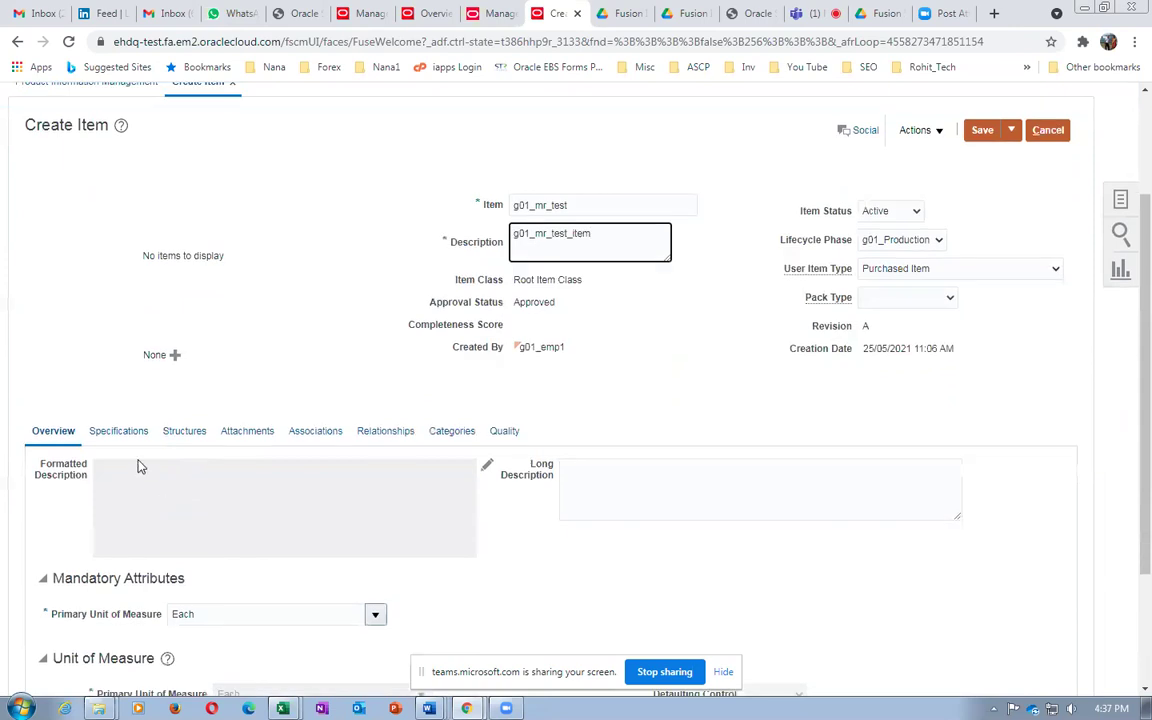
pyautogui.click(110, 431)
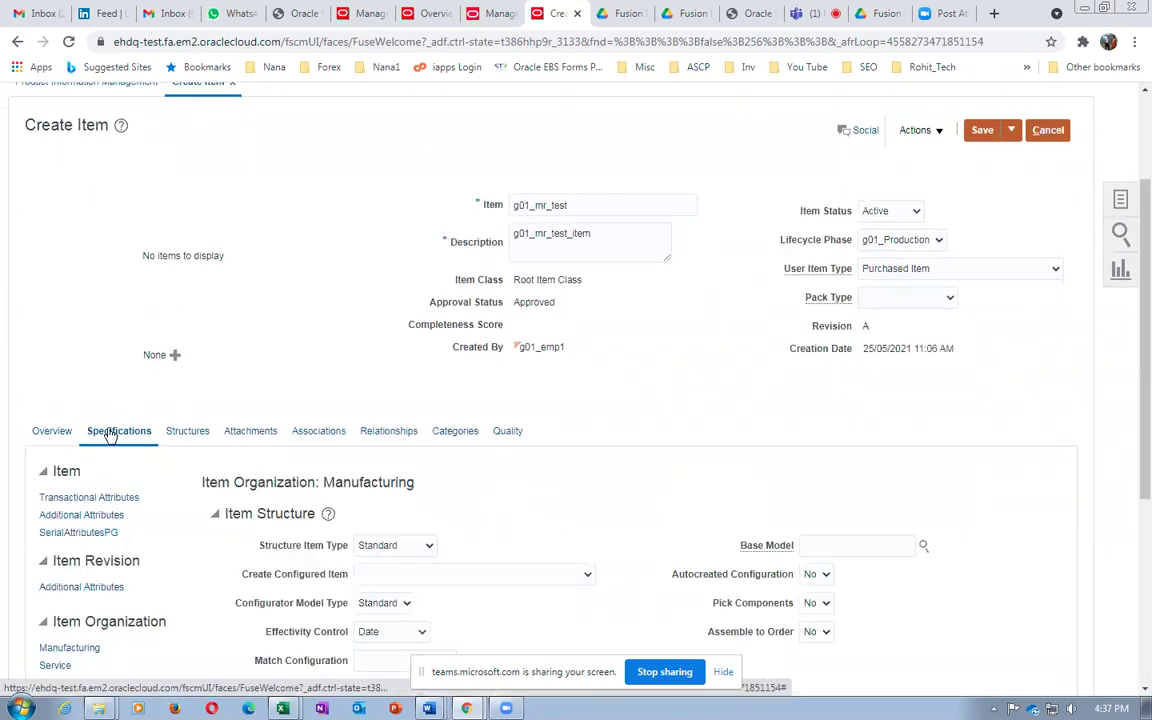
pyautogui.scroll(-3, 110, 433)
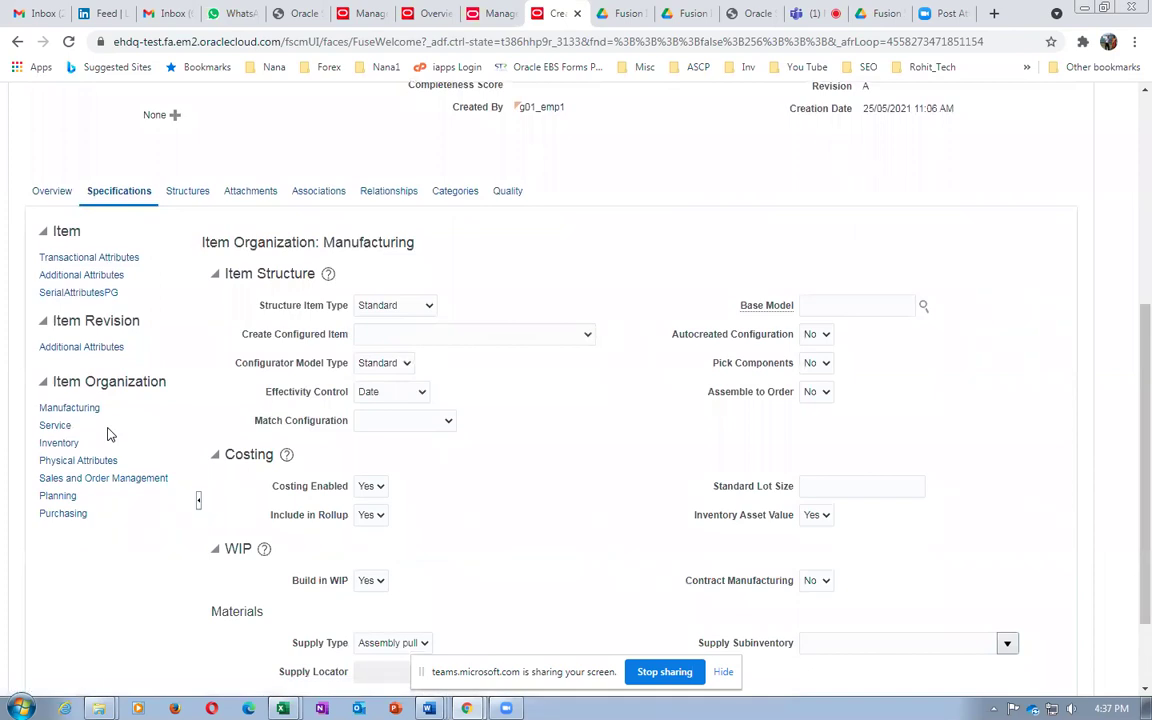
pyautogui.scroll(-1, 110, 433)
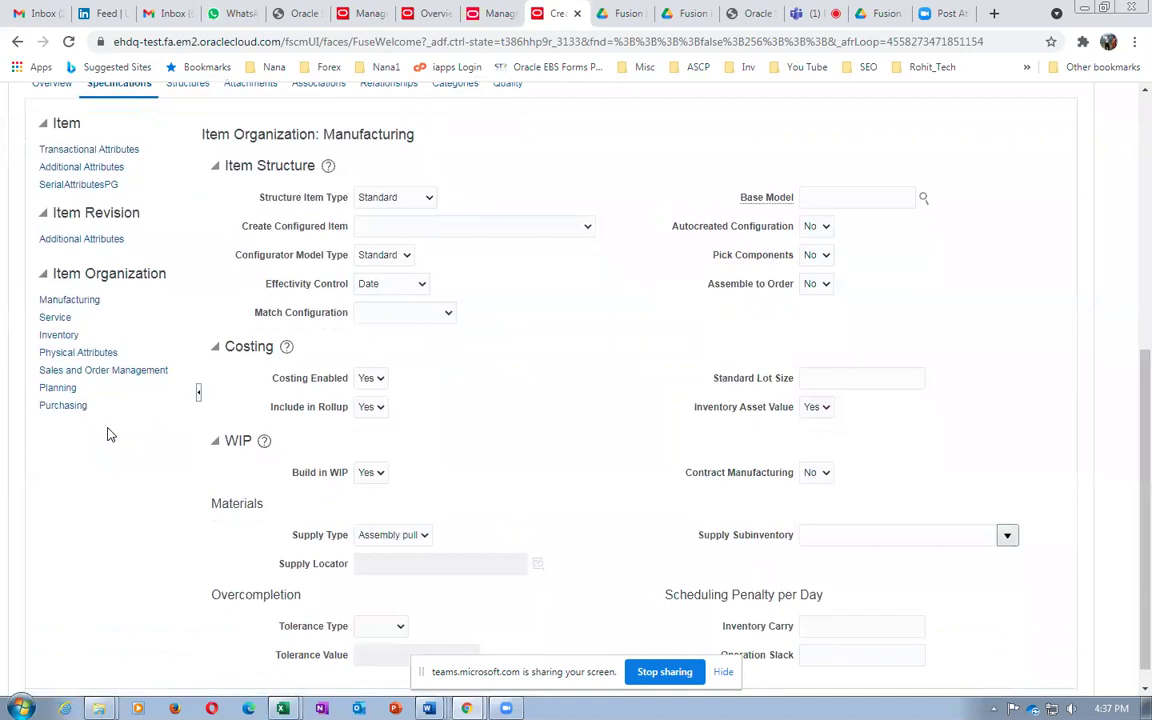
pyautogui.click(58, 333)
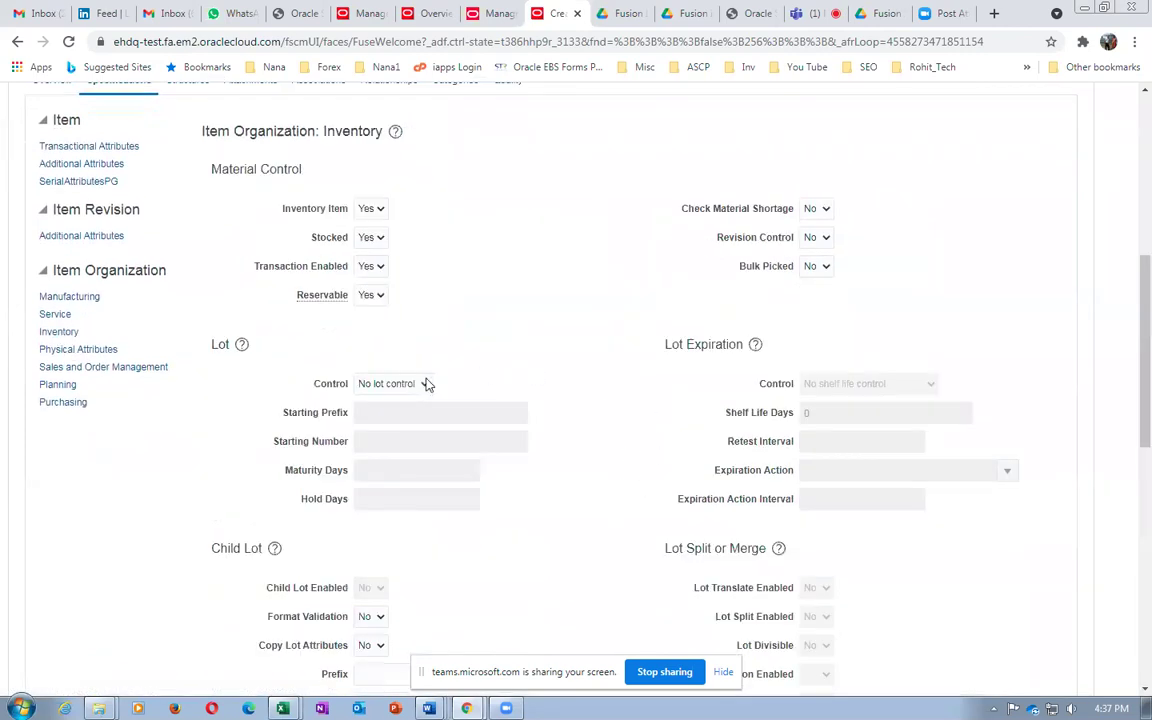
pyautogui.click(380, 386)
pyautogui.click(380, 402)
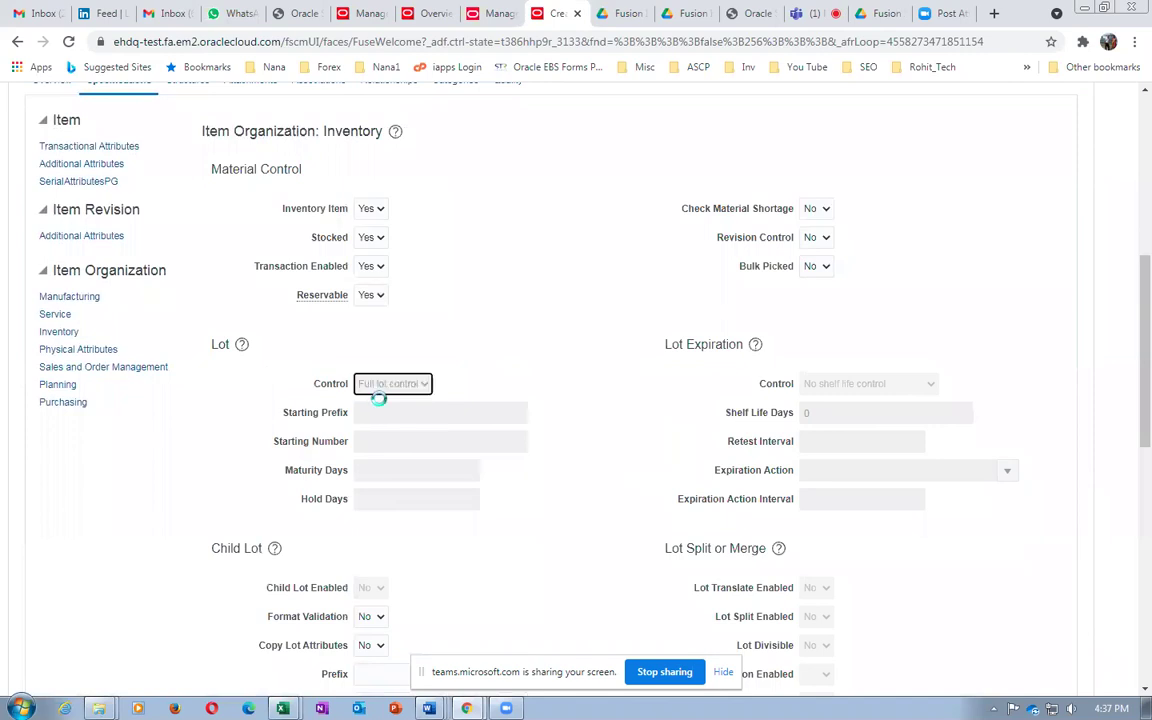
pyautogui.click(382, 414)
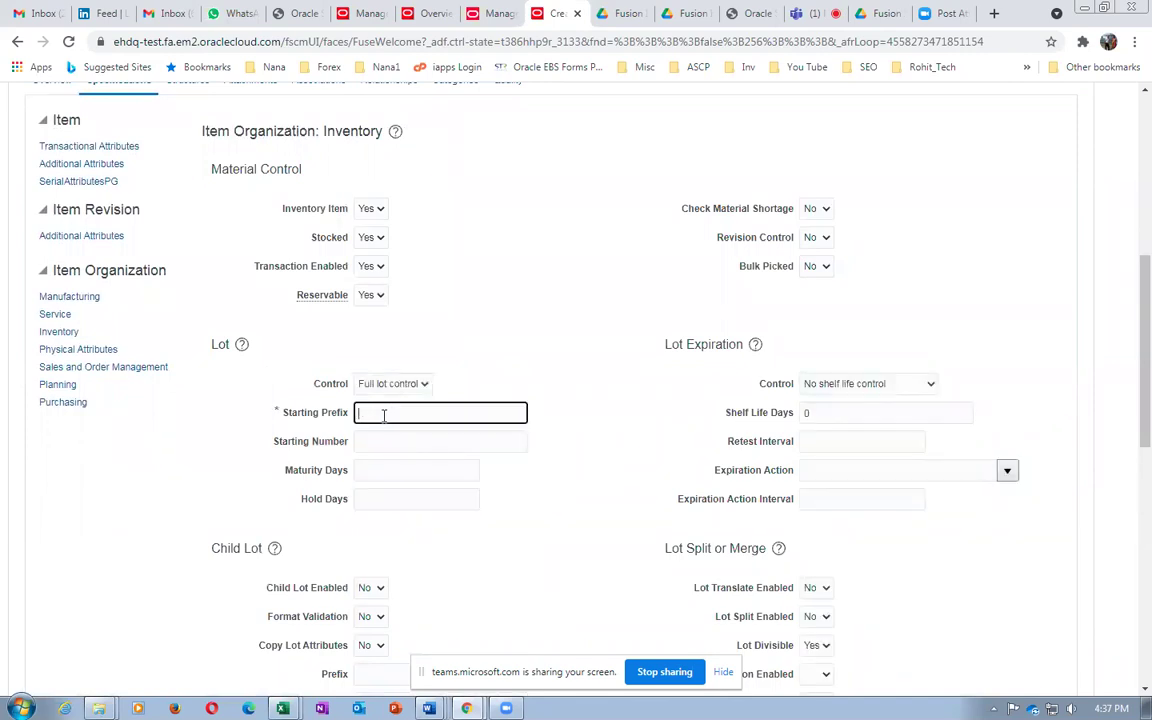
pyautogui.press('Tab')
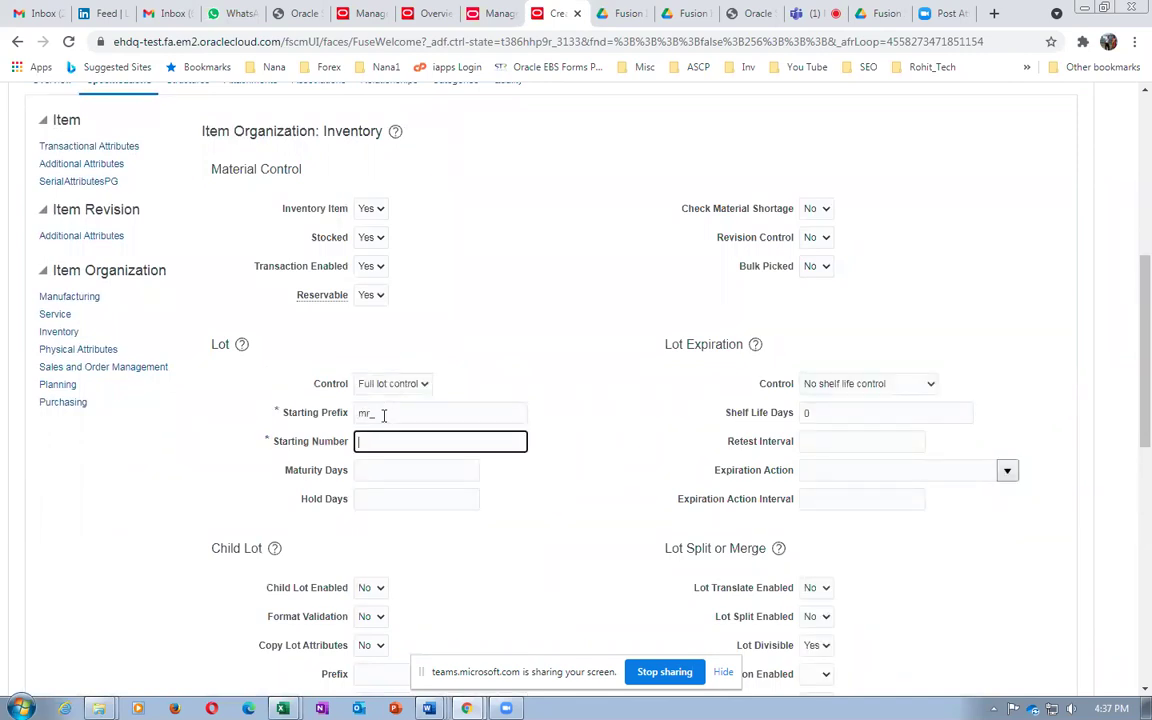
pyautogui.write('101')
pyautogui.click(603, 420)
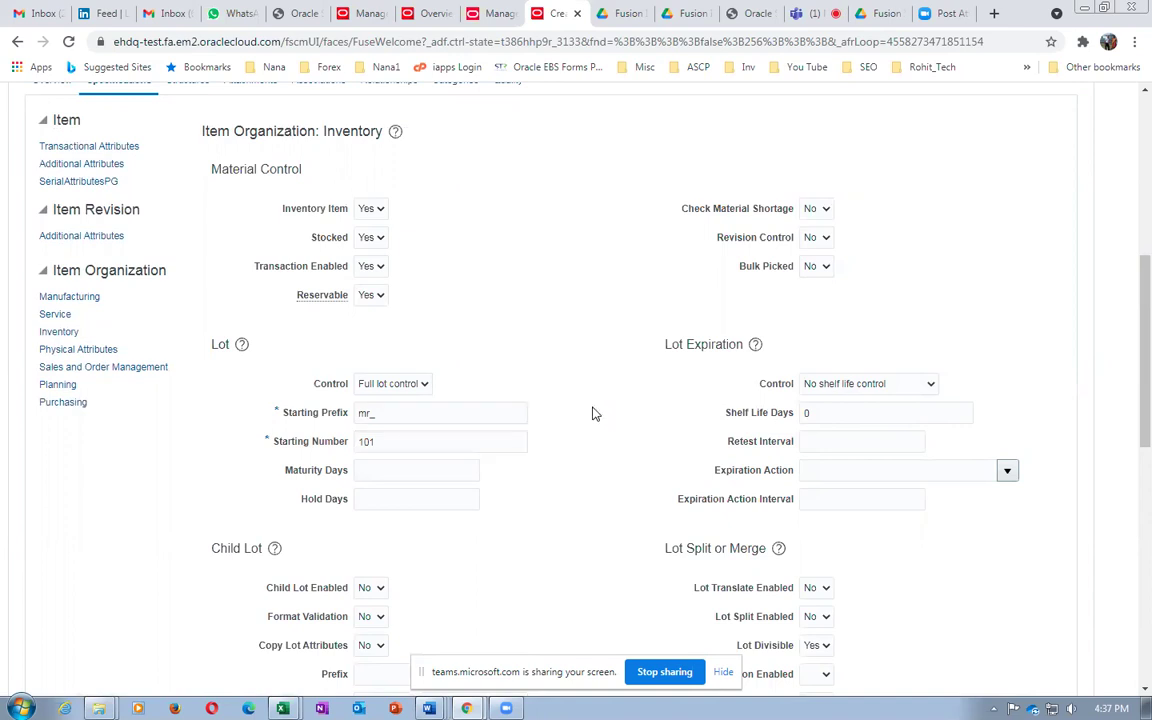
# Associate the new item with organization G011 (g01_child_1), searching the organizations for g01
pyautogui.scroll(3, 477, 366)
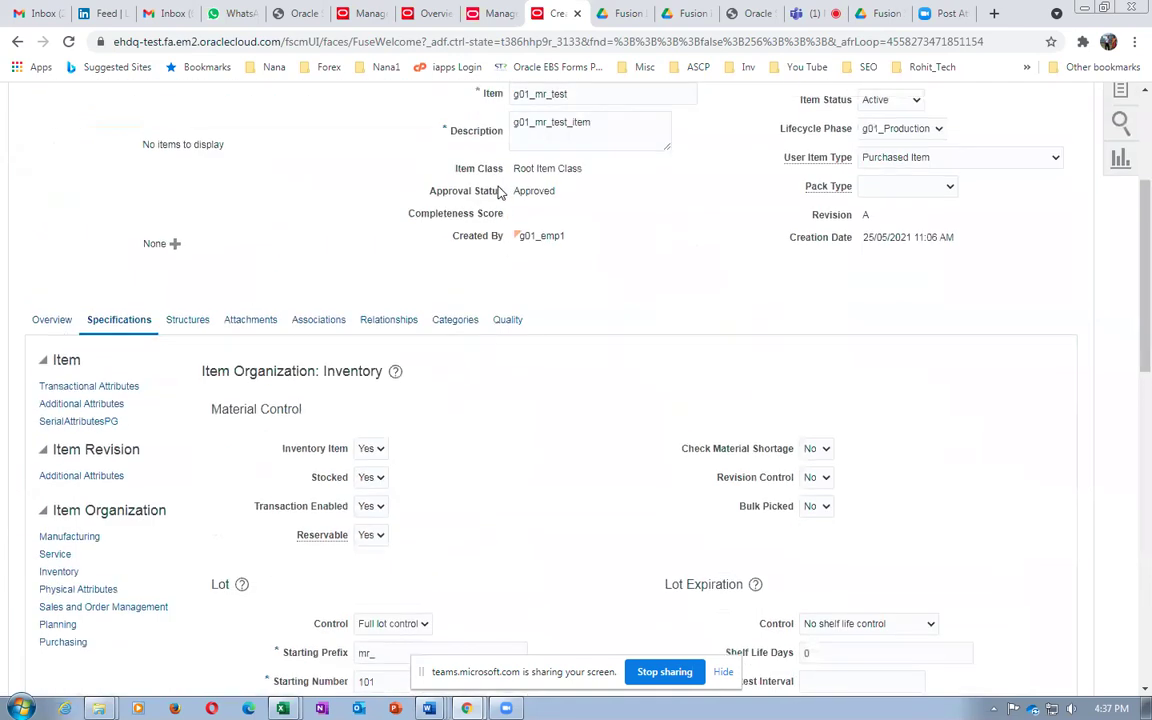
pyautogui.scroll(1, 503, 190)
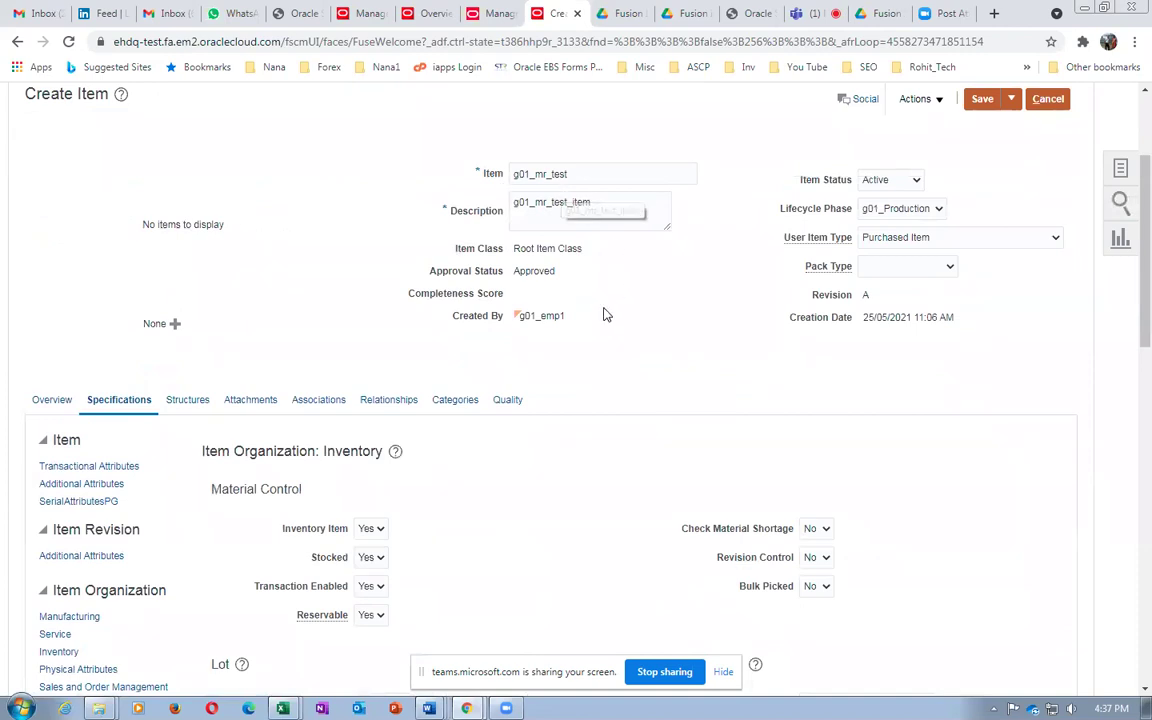
pyautogui.click(337, 401)
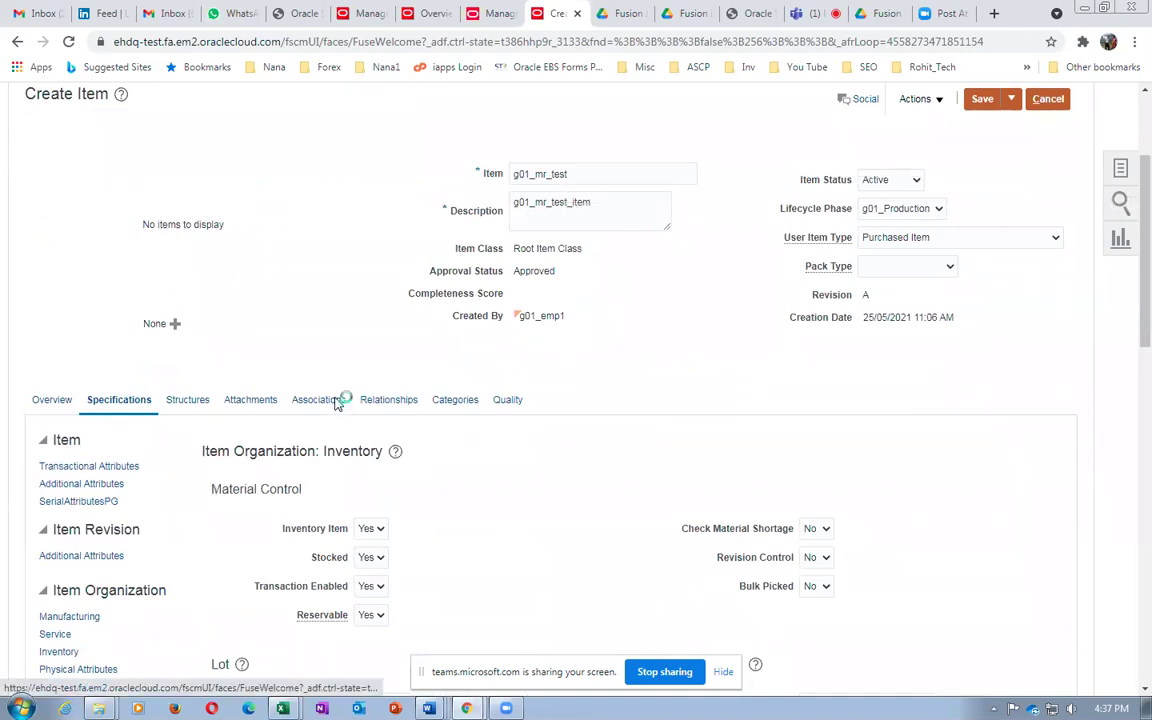
pyautogui.click(60, 540)
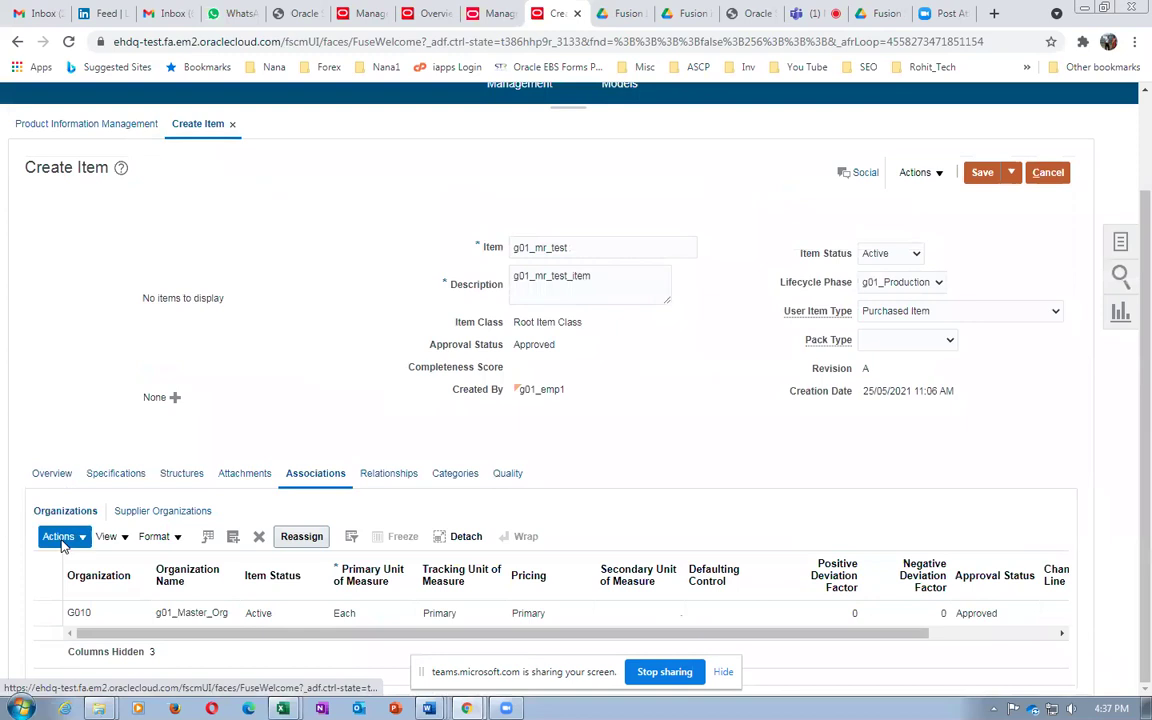
pyautogui.click(93, 590)
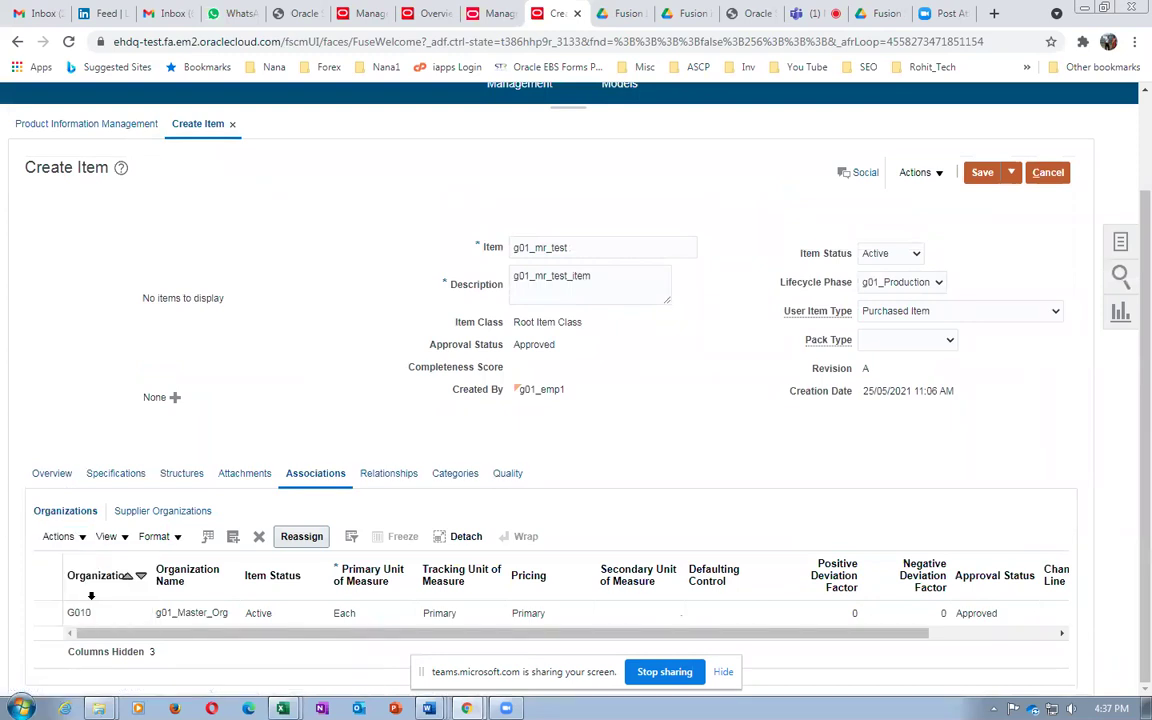
pyautogui.click(627, 358)
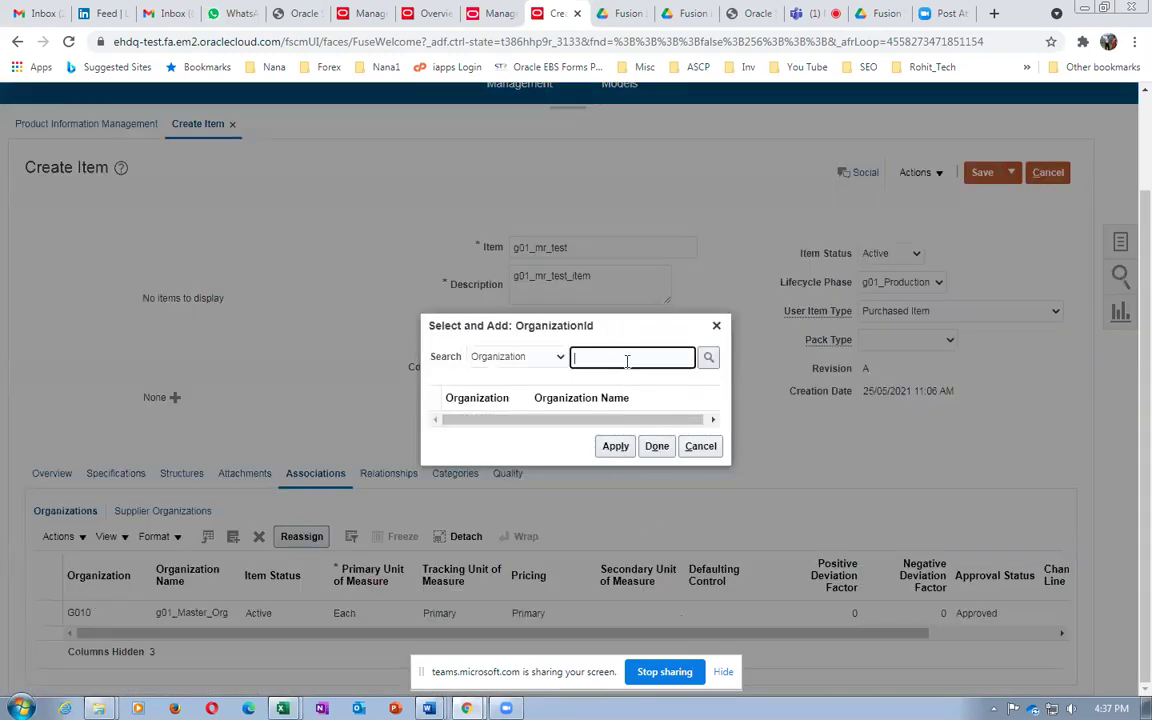
pyautogui.write('g01')
pyautogui.press('Return')
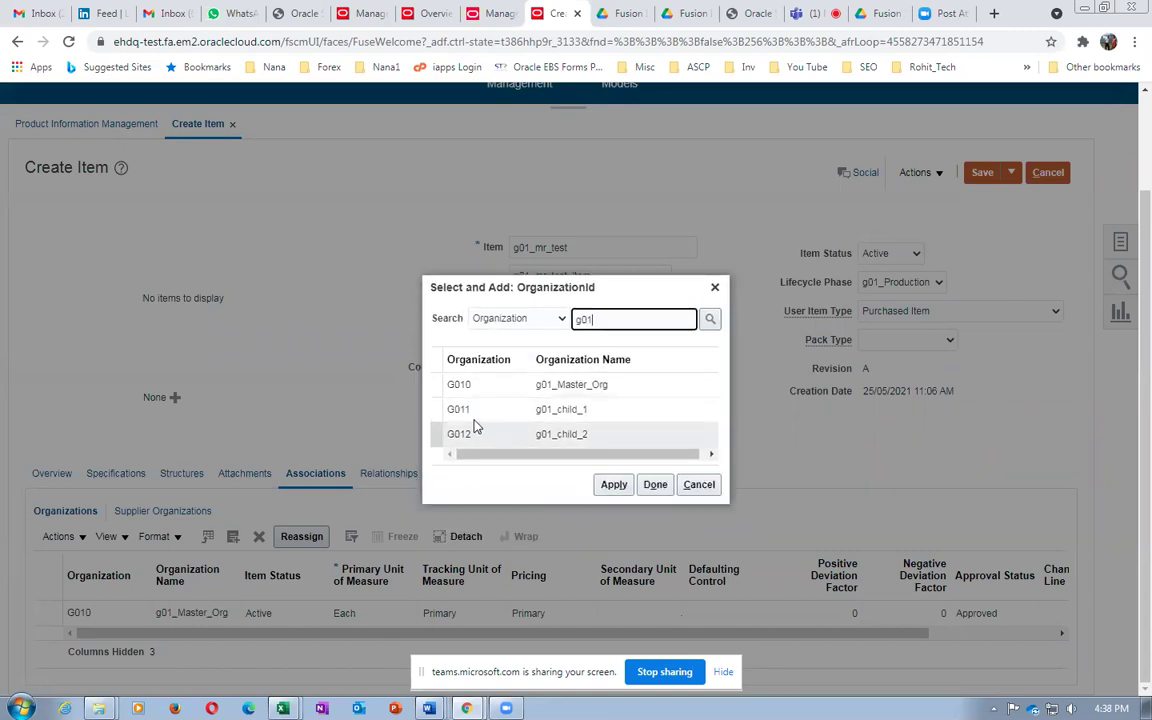
pyautogui.click(612, 484)
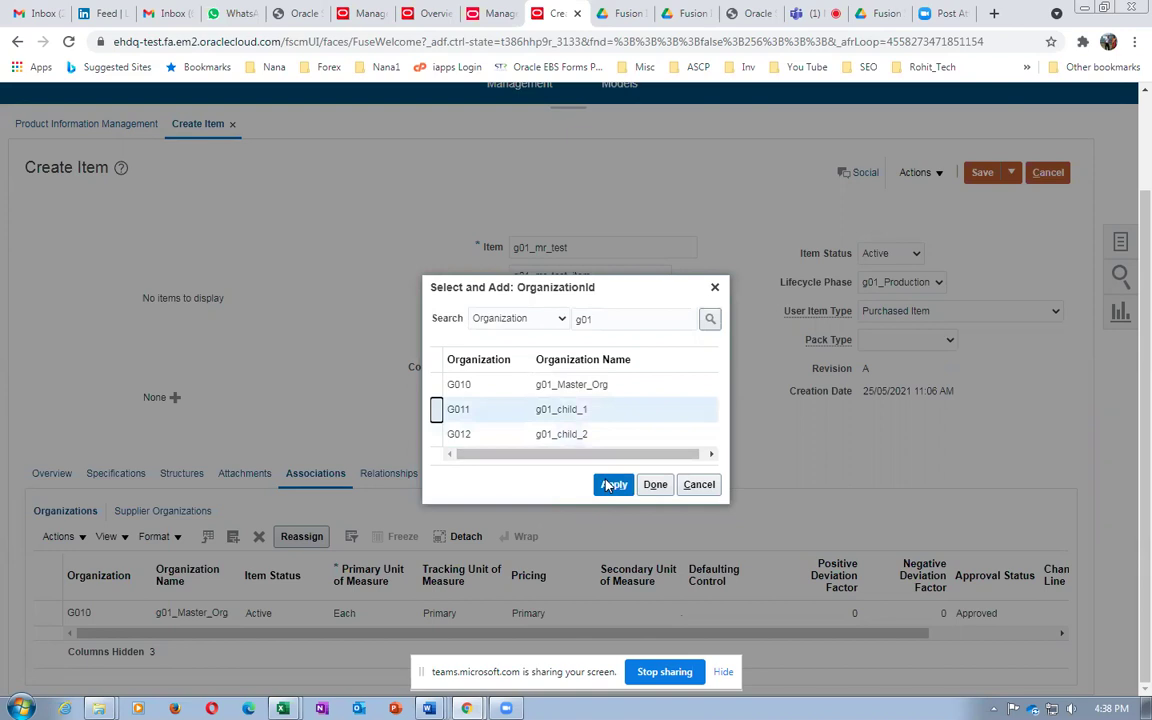
pyautogui.click(654, 485)
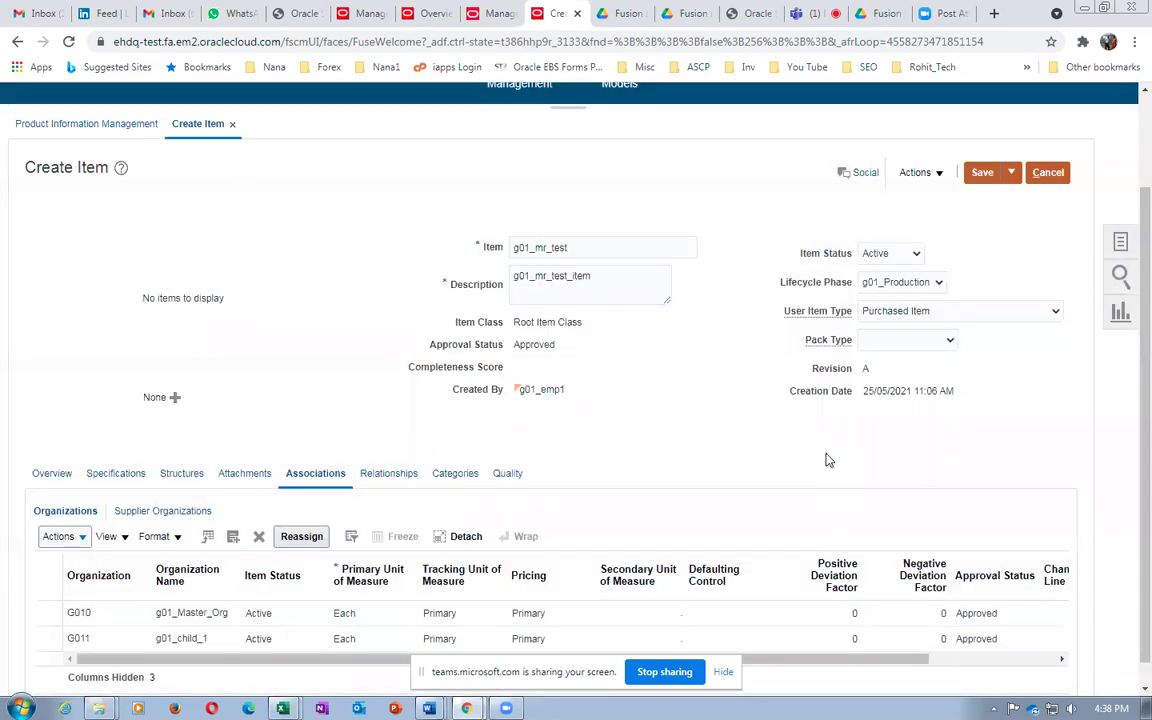
# Save the new item g01_mr_test and close its creation page
pyautogui.scroll(-1, 815, 463)
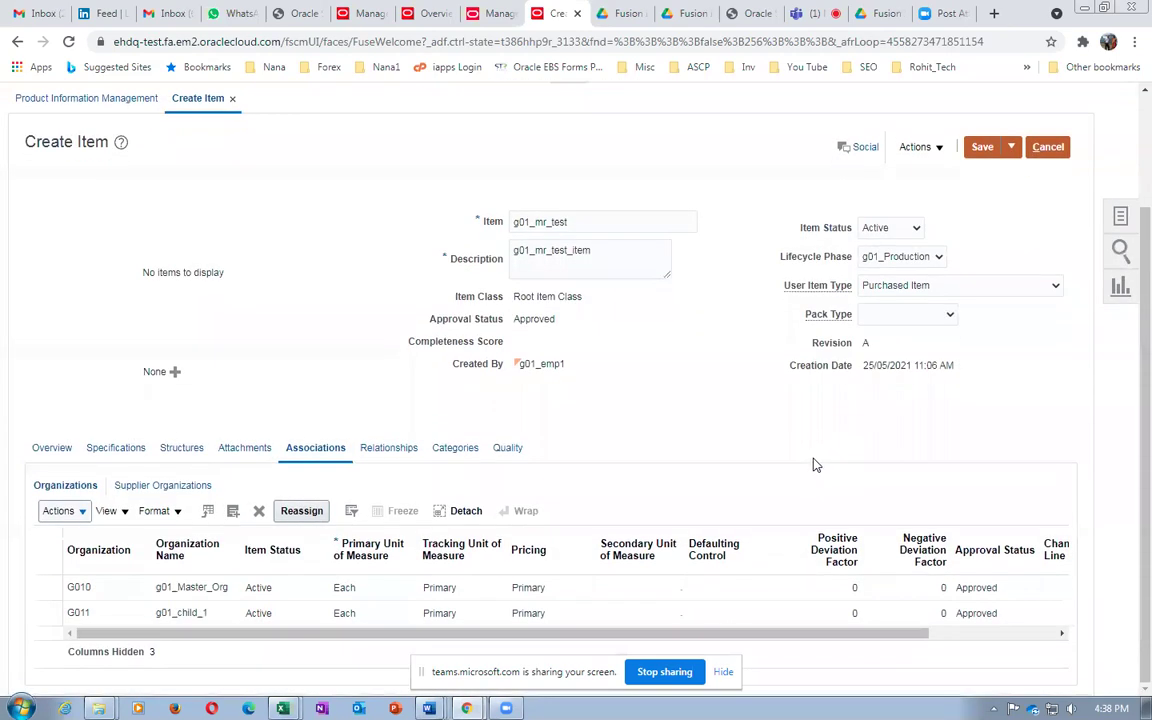
pyautogui.scroll(1, 815, 463)
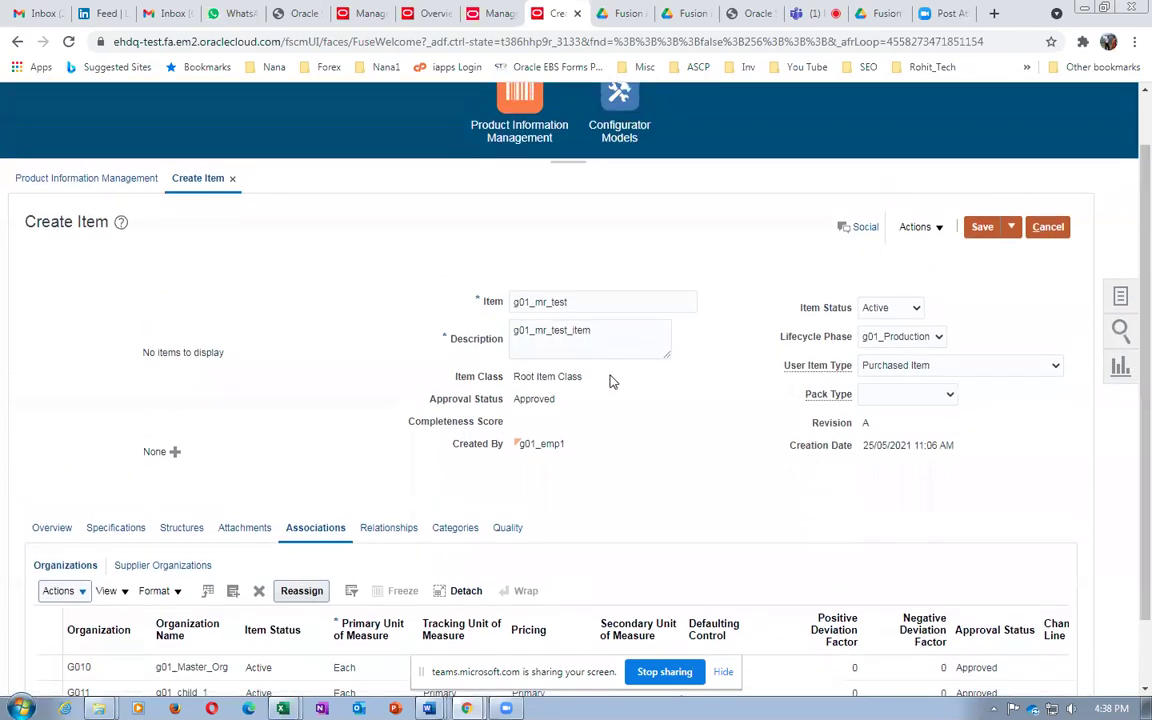
pyautogui.click(1011, 227)
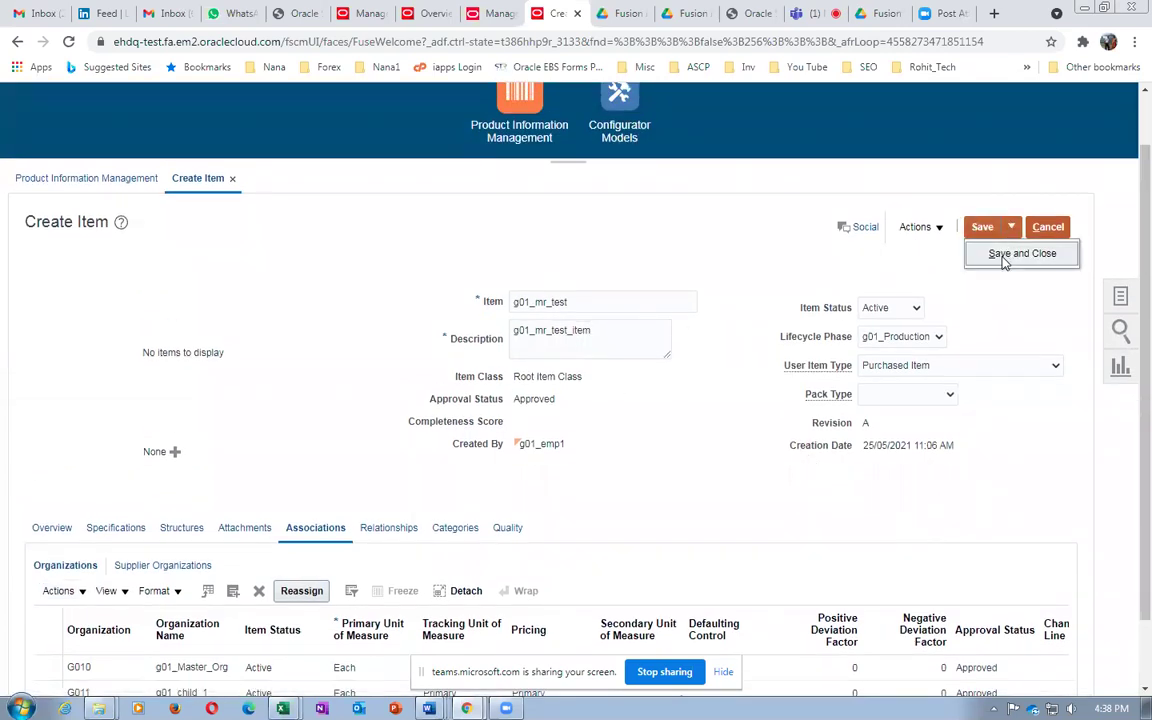
pyautogui.click(1004, 256)
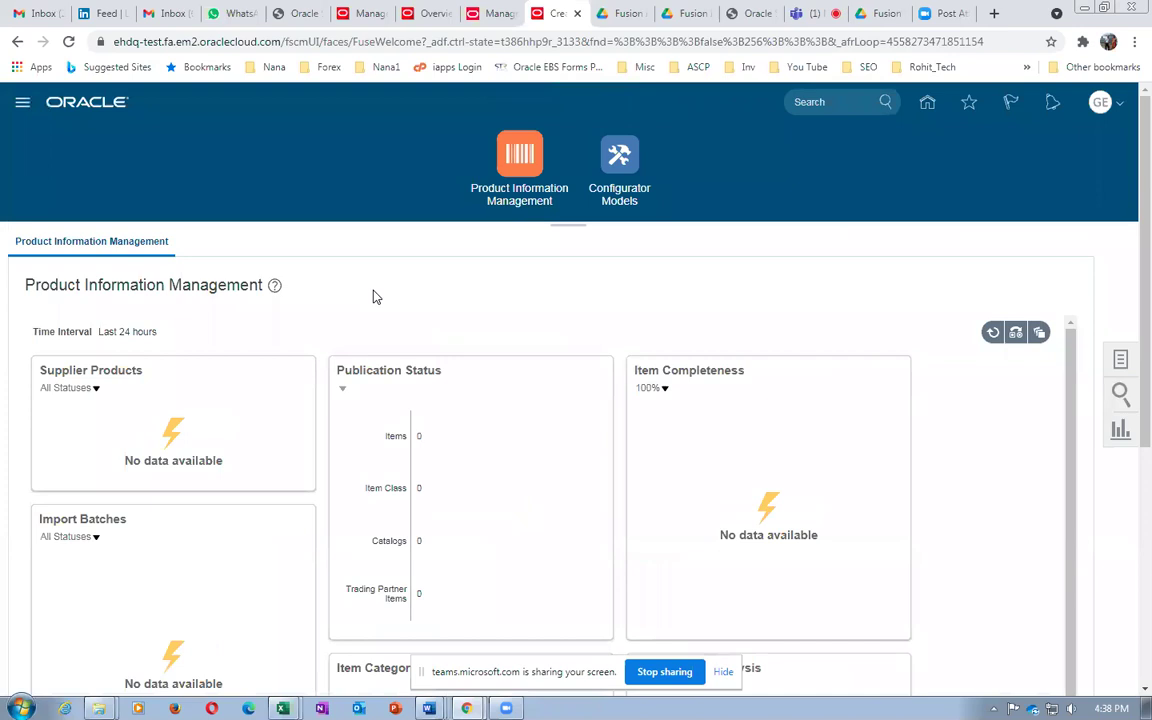
# Switch to the Movement_Request_Lab_Exercise workbook in Excel and review the item and subinventory planned for transaction 1
pyautogui.hotkey('alt', 'Tab')
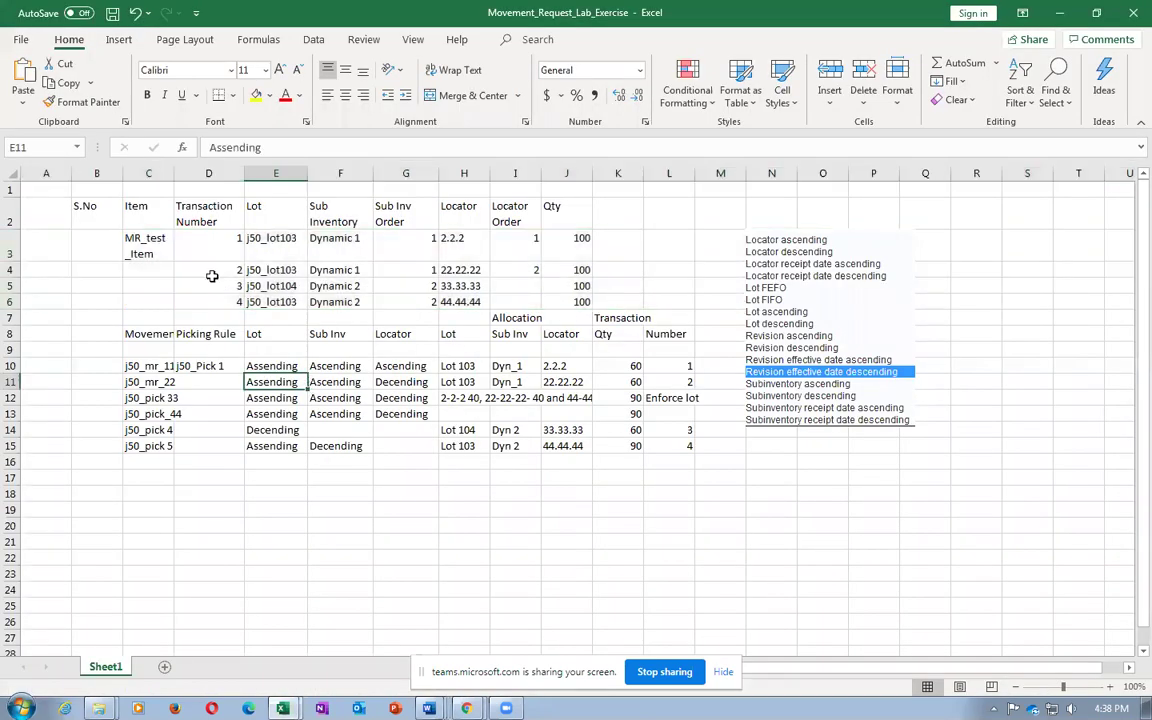
pyautogui.click(178, 228)
pyautogui.click(340, 252)
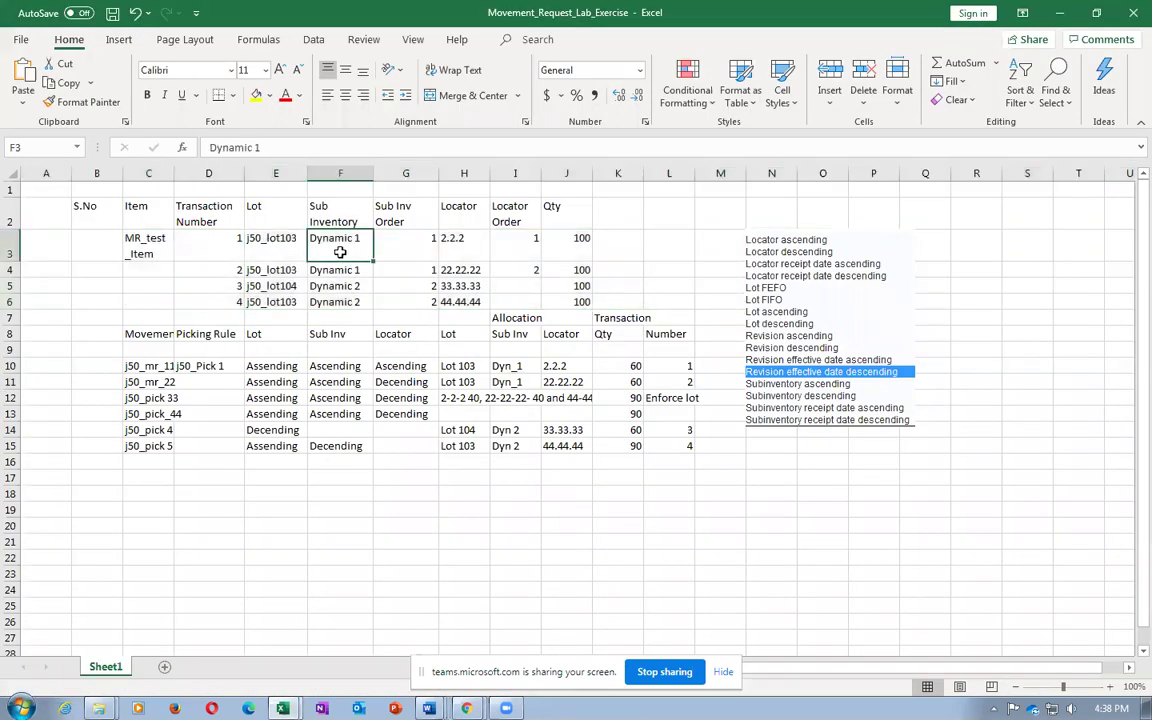
pyautogui.click(137, 250)
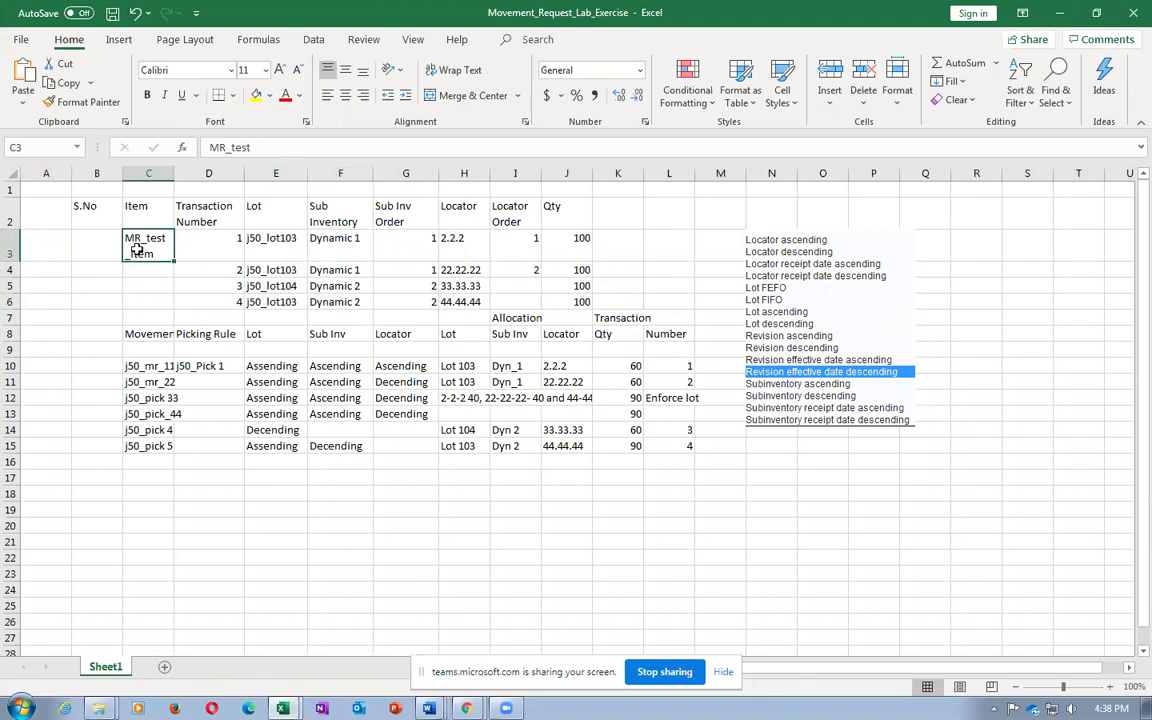
# Switch back to Oracle Fusion and start a new miscellaneous transaction in the Inventory Management work area
pyautogui.hotkey('alt', 'Tab')
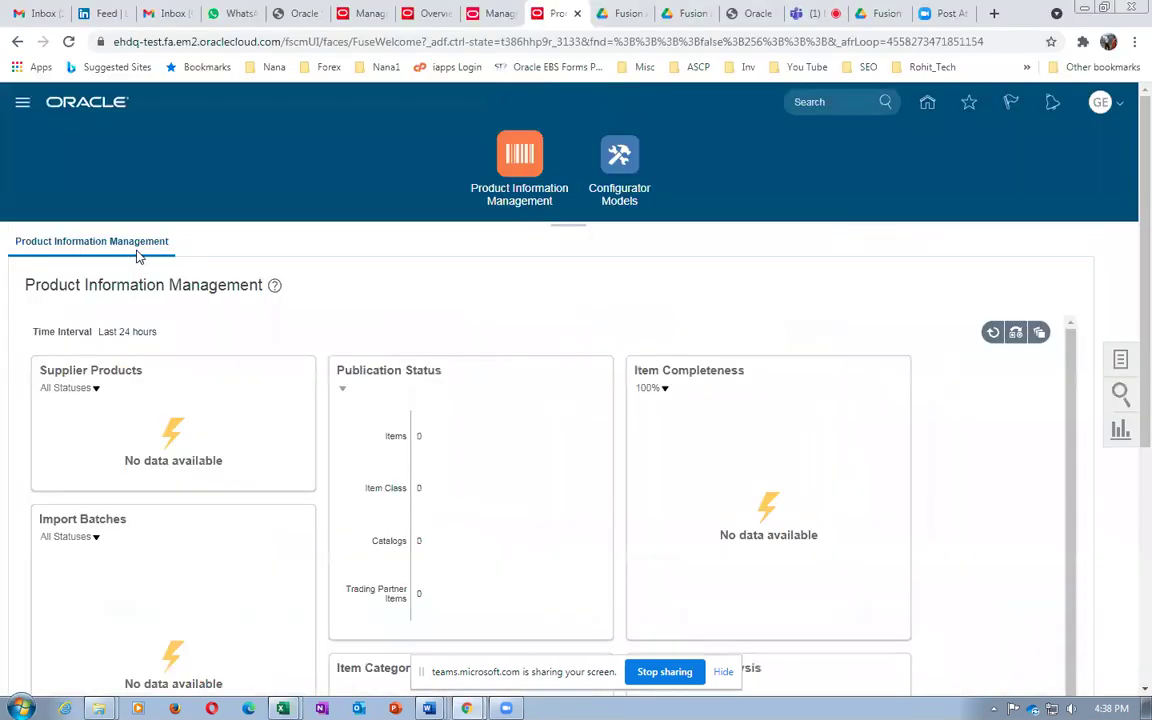
pyautogui.click(928, 104)
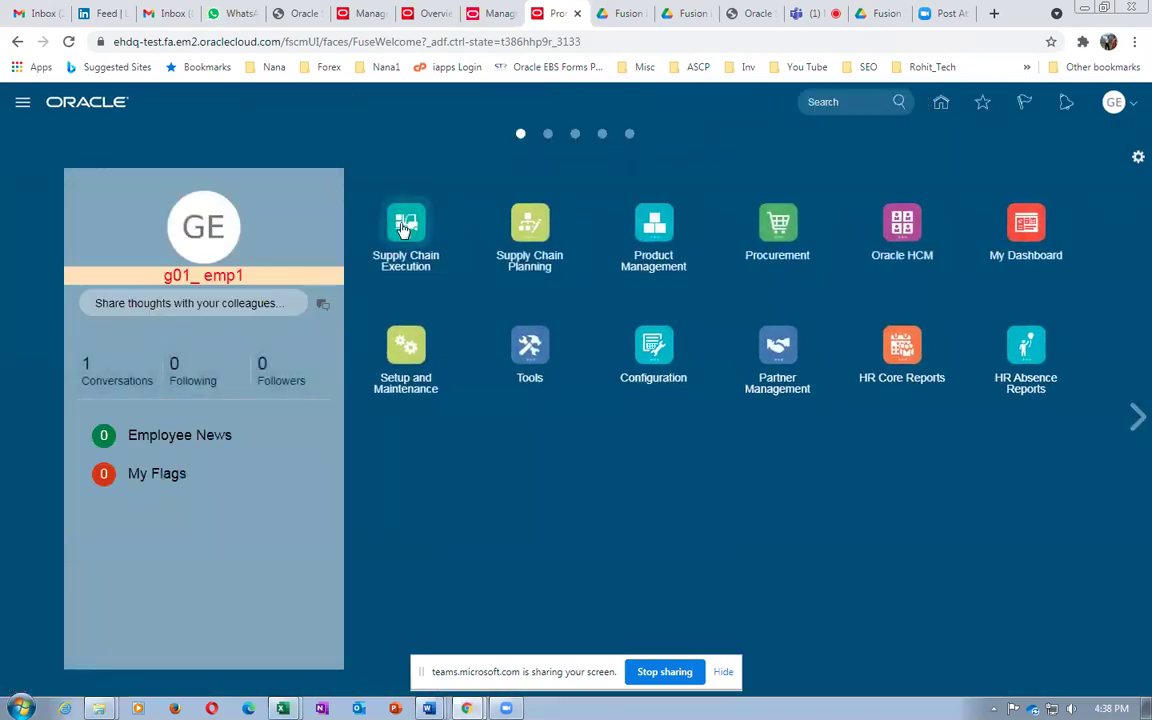
pyautogui.click(403, 228)
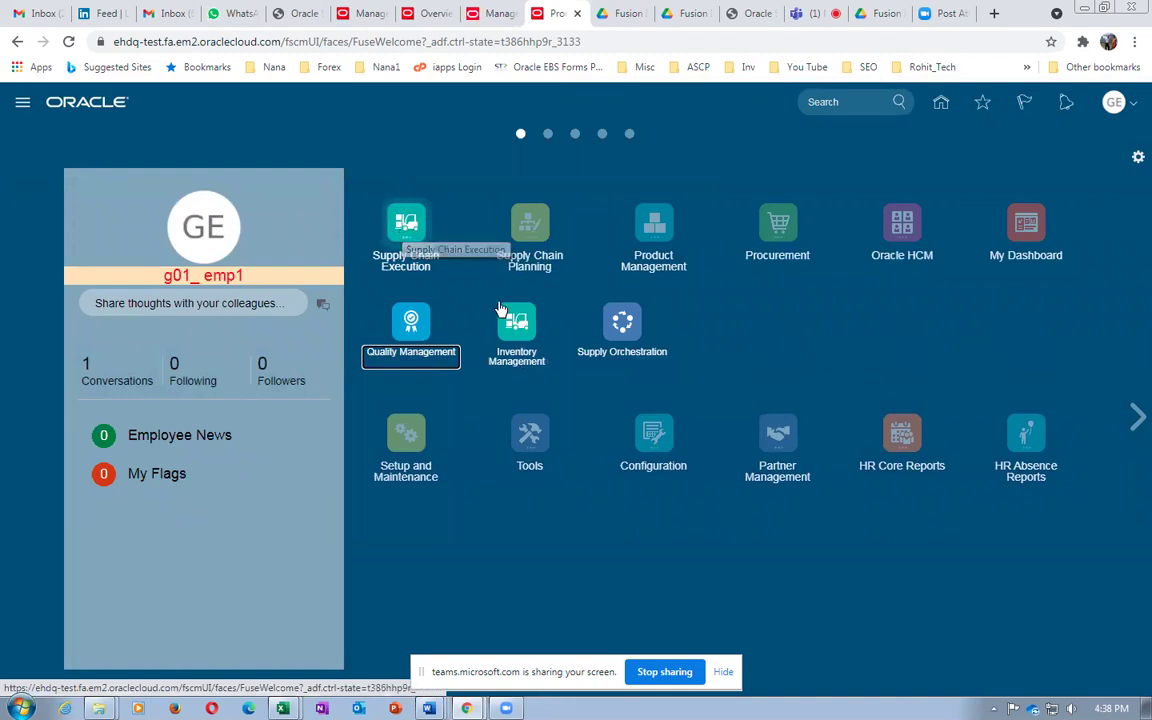
pyautogui.click(517, 322)
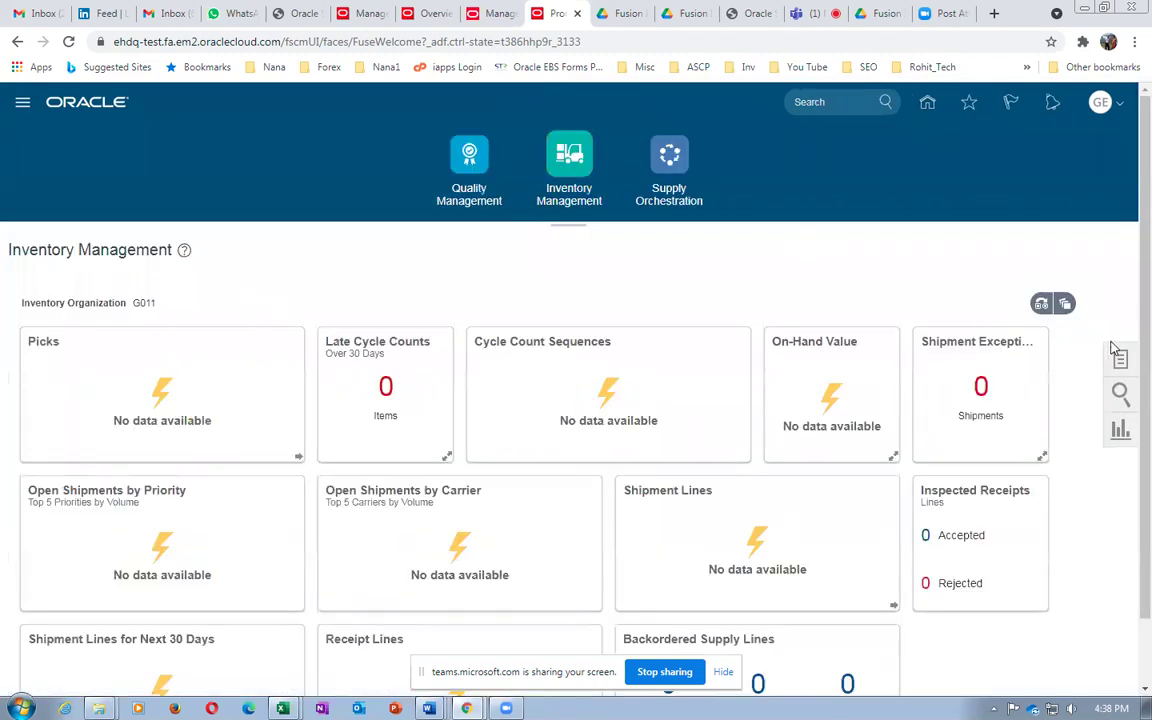
pyautogui.click(1120, 360)
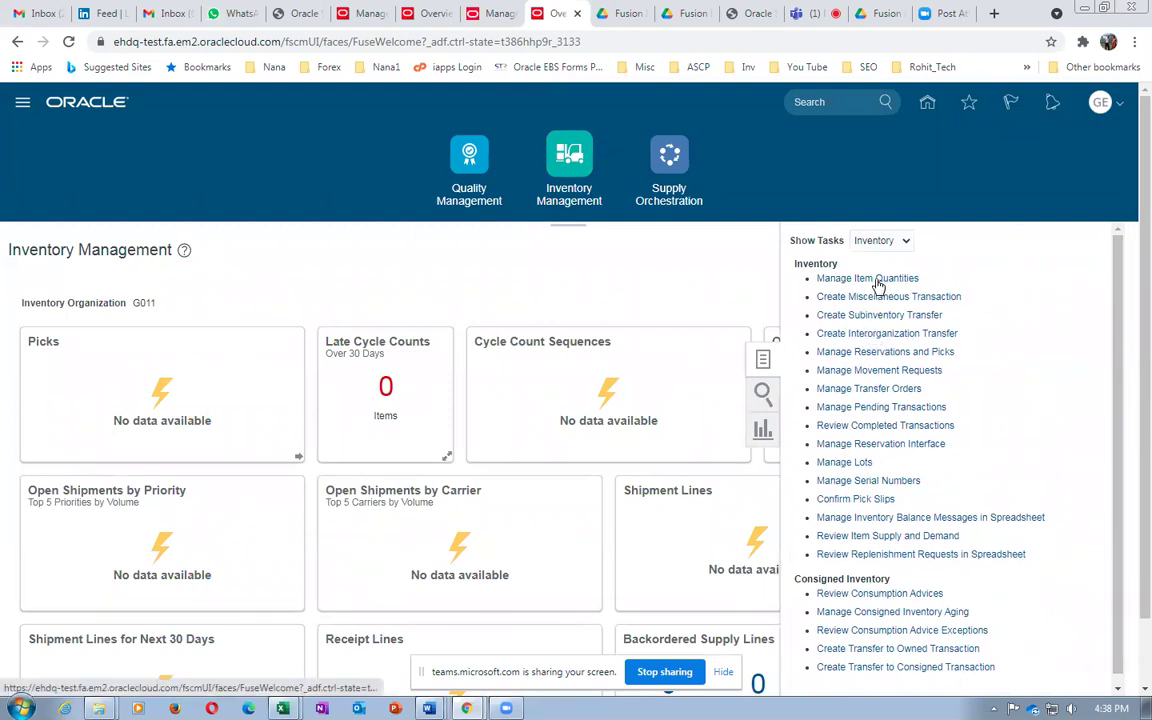
pyautogui.click(872, 296)
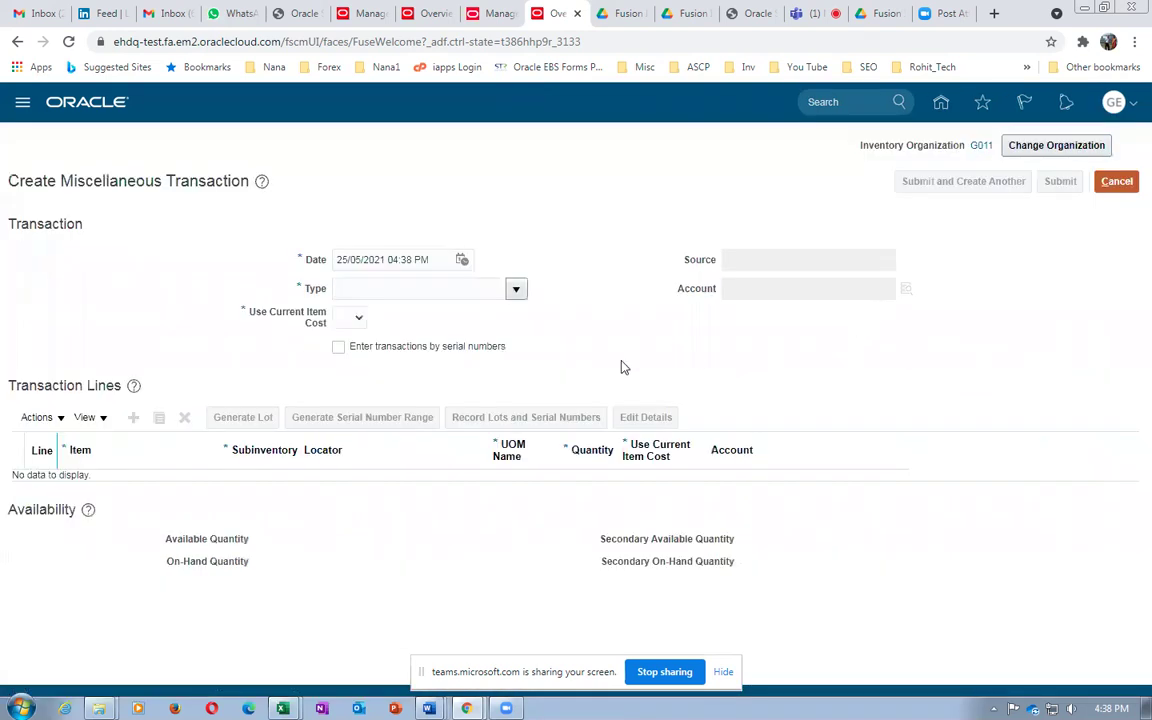
# Set the transaction type to Miscellaneous Receipt, the general ledger account to 10-100-1000, and Use Current Item Cost to Yes
pyautogui.click(517, 291)
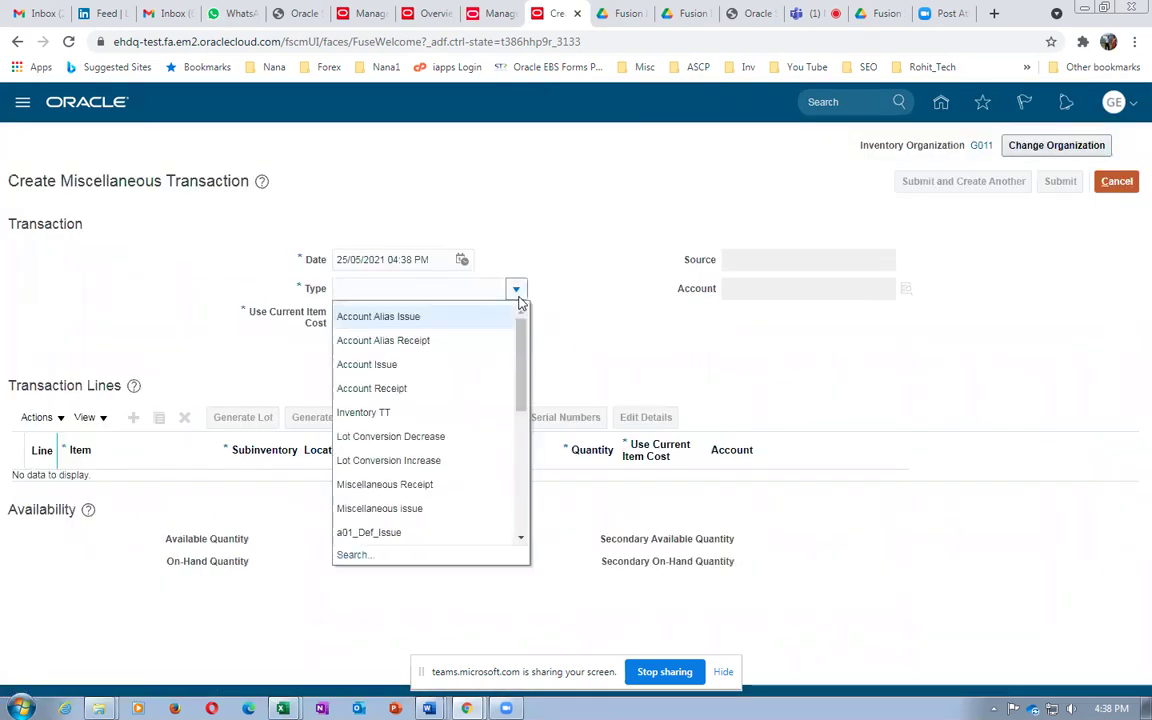
pyautogui.click(430, 484)
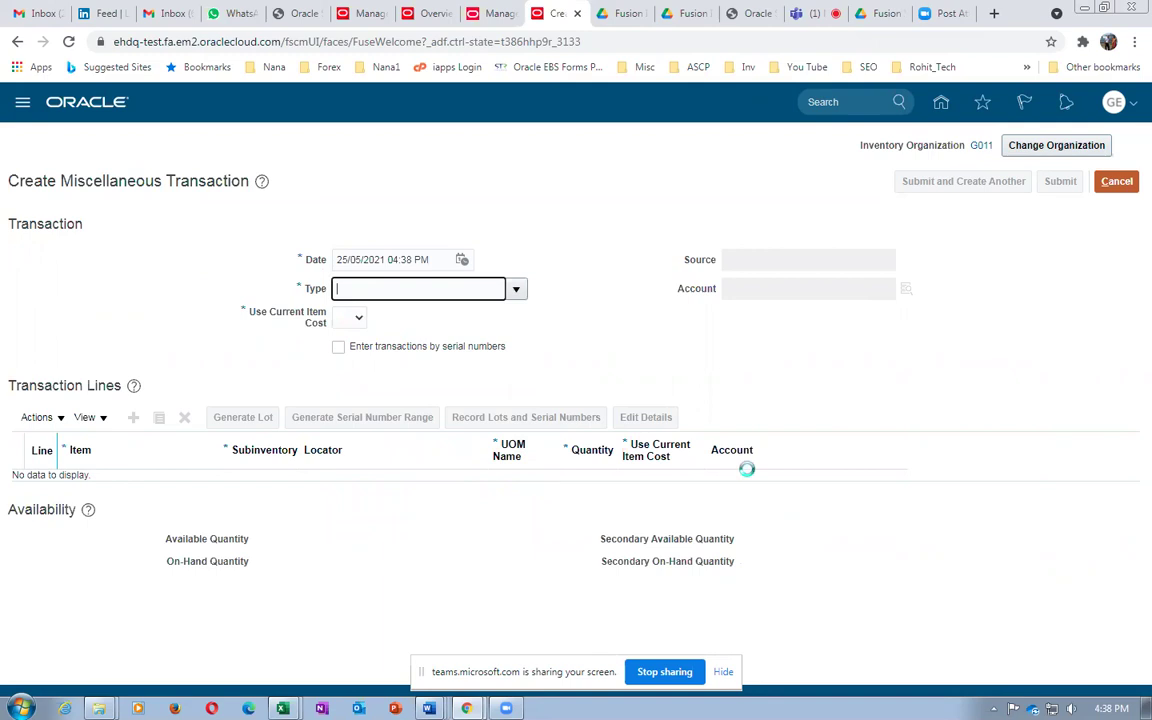
pyautogui.click(785, 292)
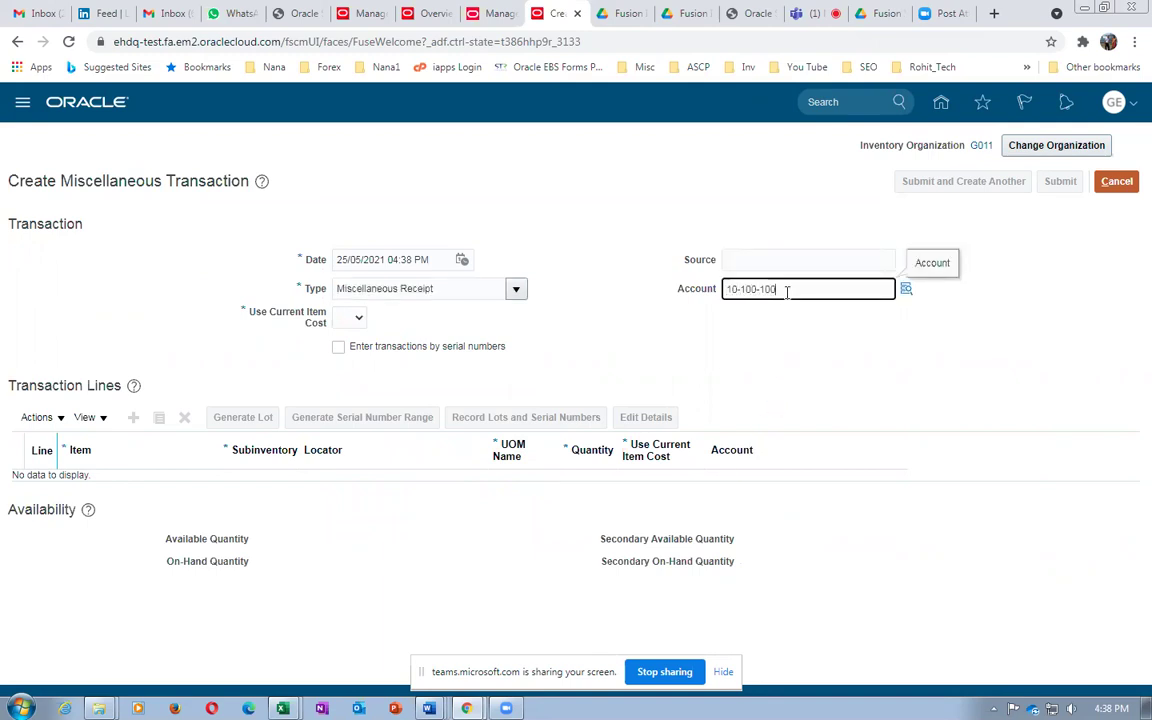
pyautogui.click(283, 375)
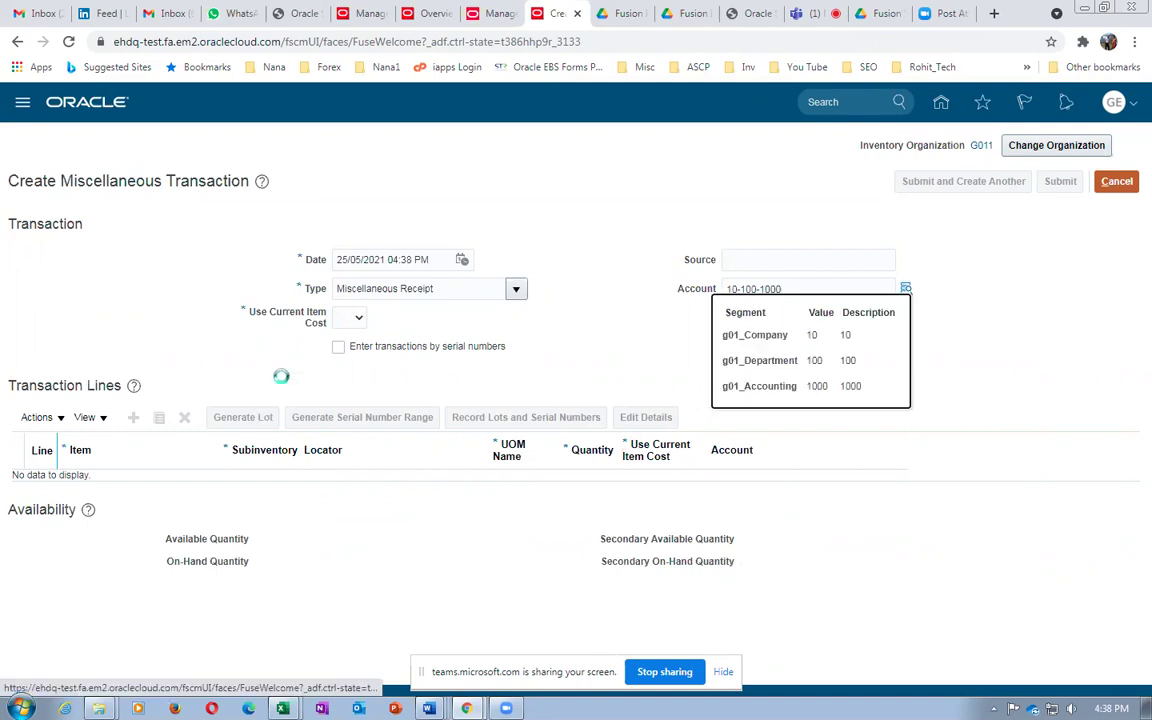
pyautogui.click(350, 322)
pyautogui.click(351, 358)
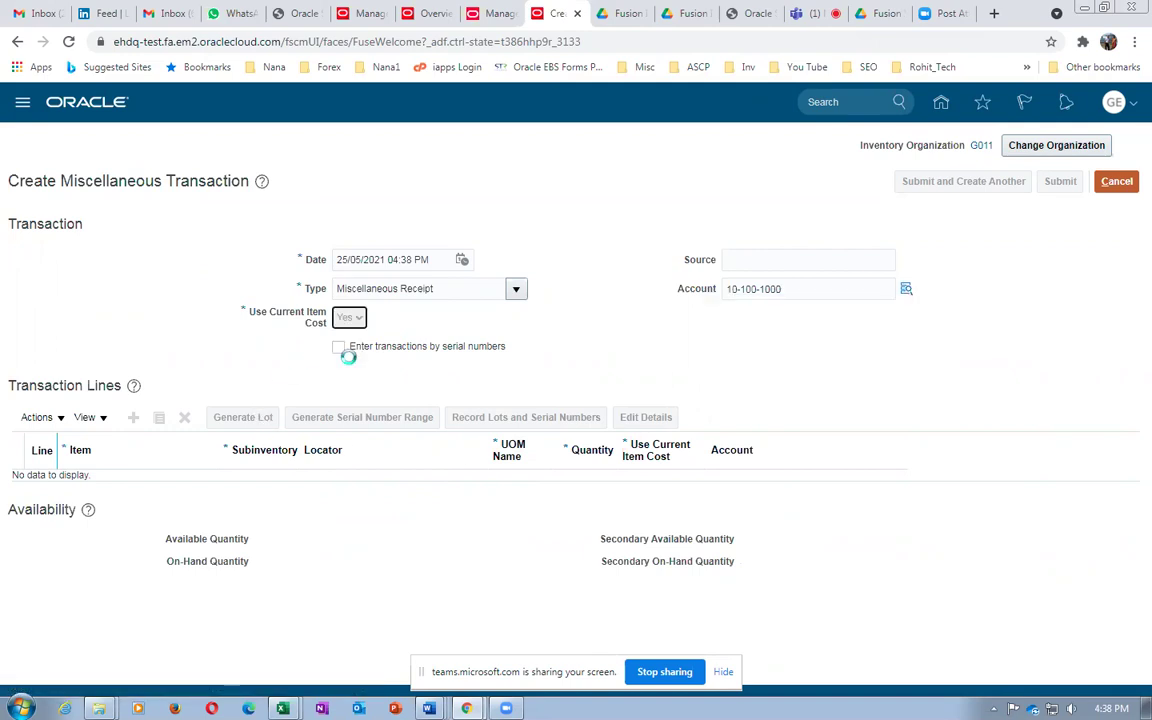
# Add a transaction line for item g01_mr_test
pyautogui.click(131, 423)
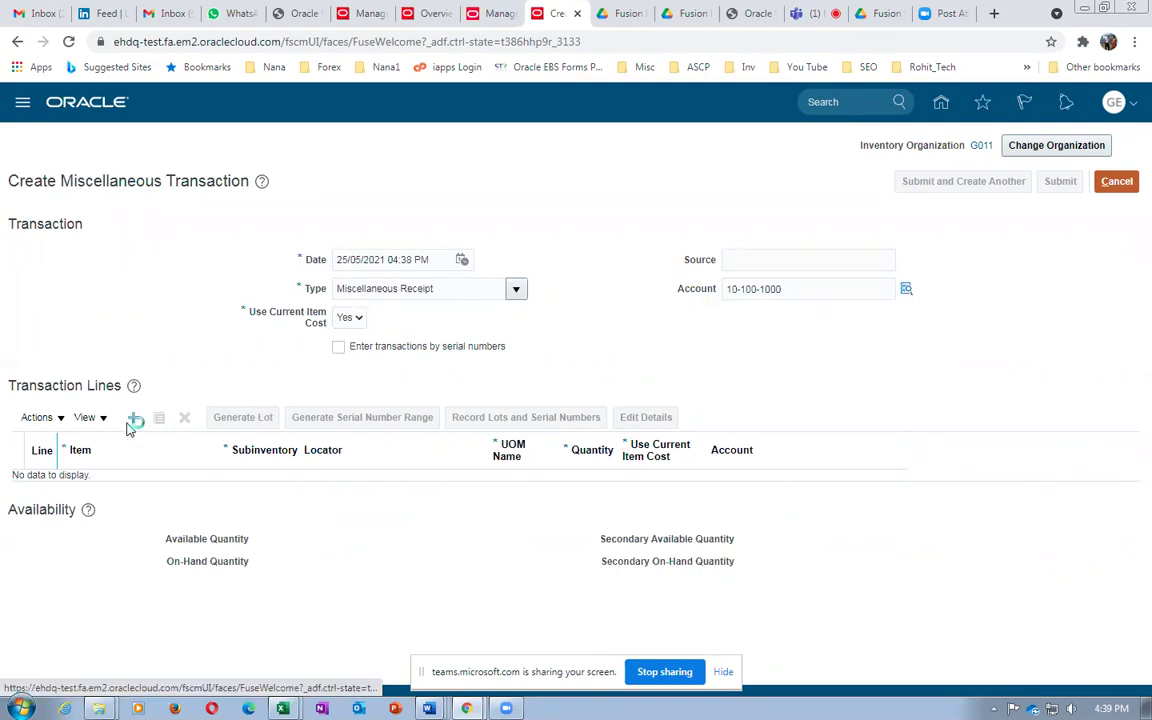
pyautogui.click(120, 487)
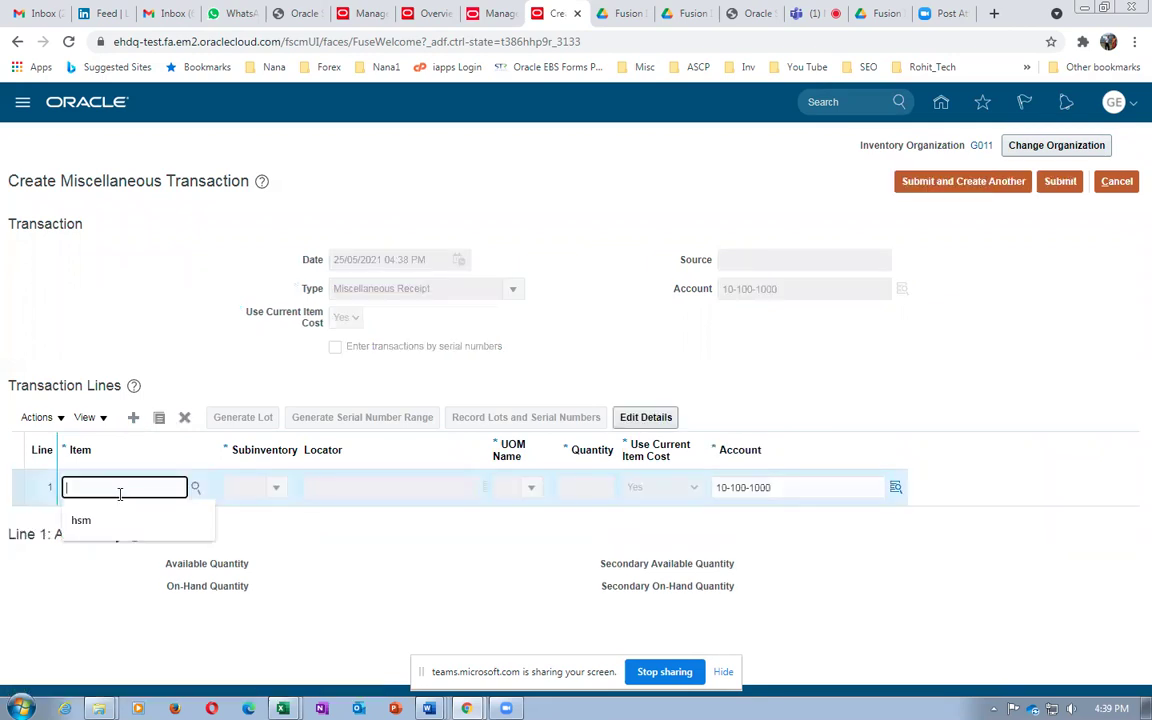
pyautogui.write('g0')
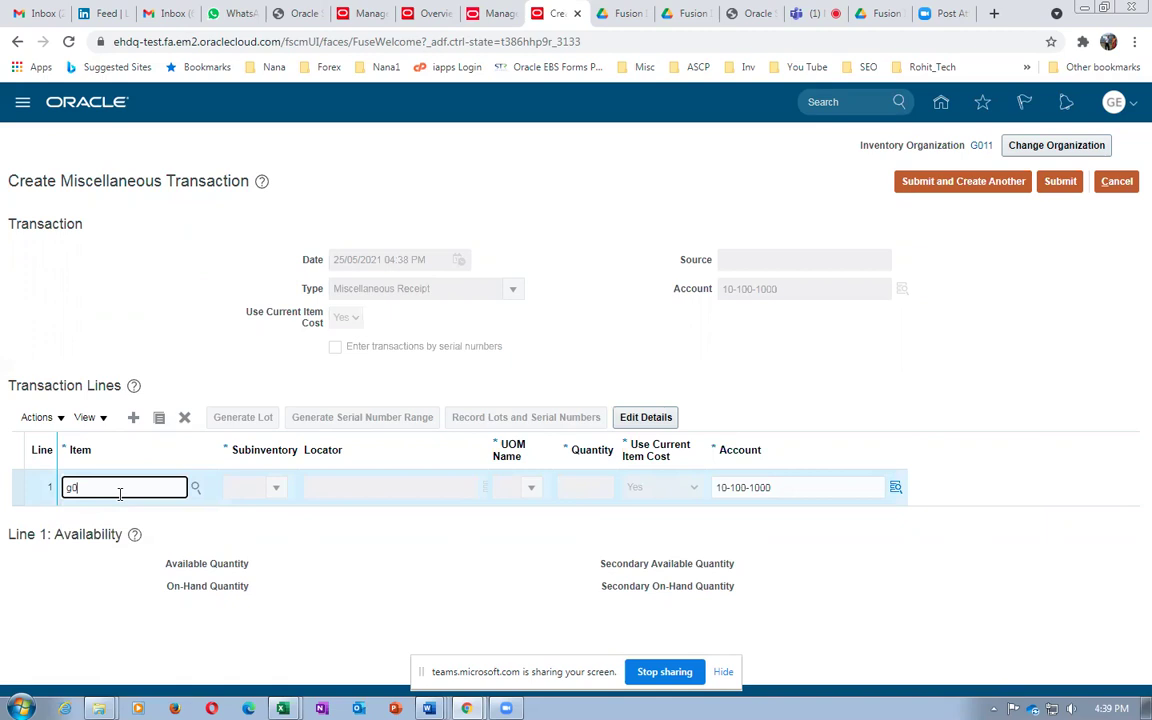
pyautogui.write('1_mr_test')
pyautogui.press('Tab')
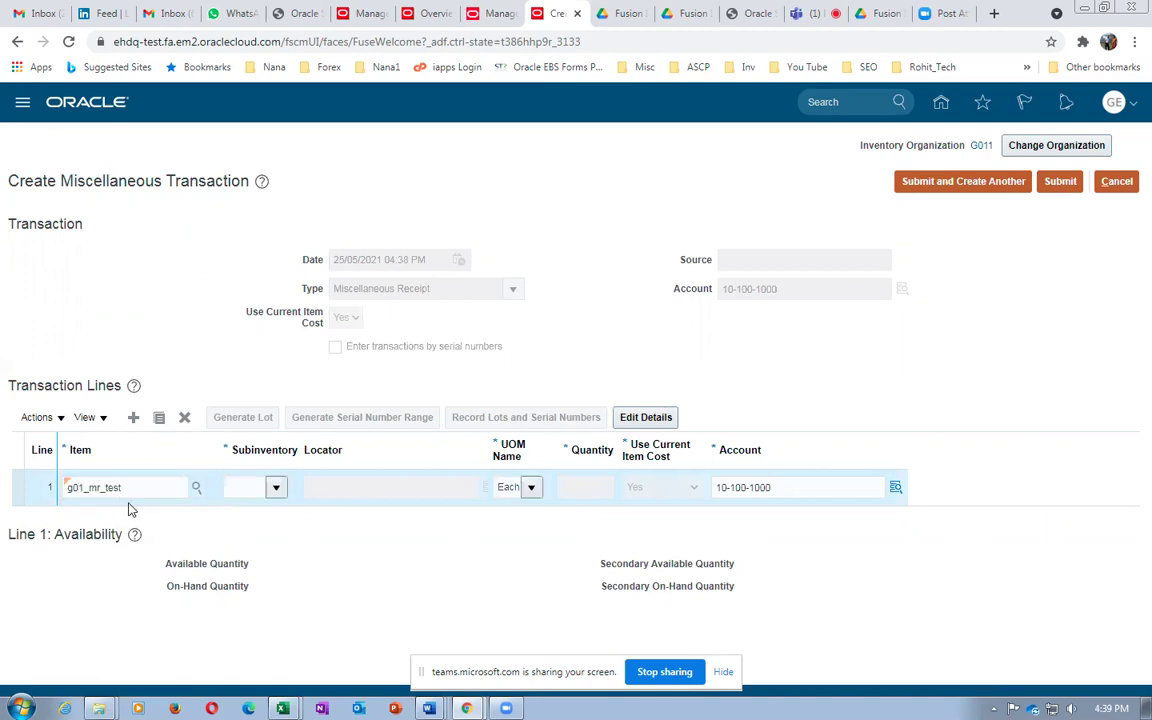
pyautogui.click(663, 421)
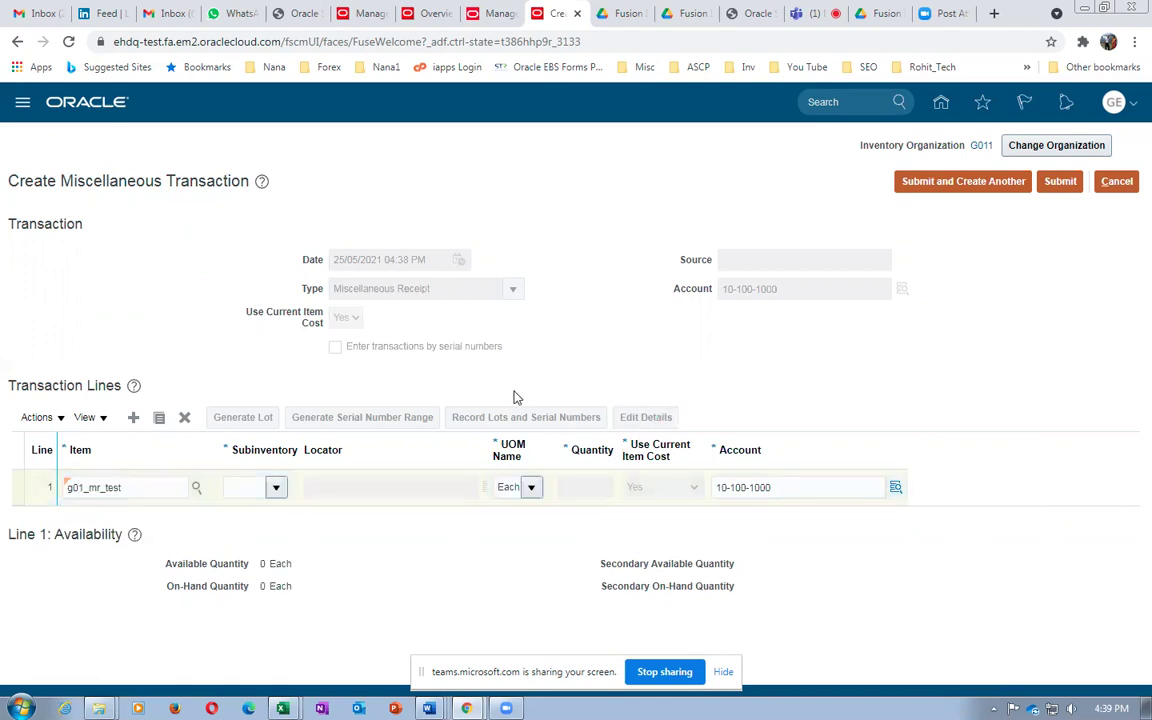
# Switch to the lab exercise workbook in Excel and check the lot and quantity planned for transaction 1
pyautogui.hotkey('alt', 'Tab')
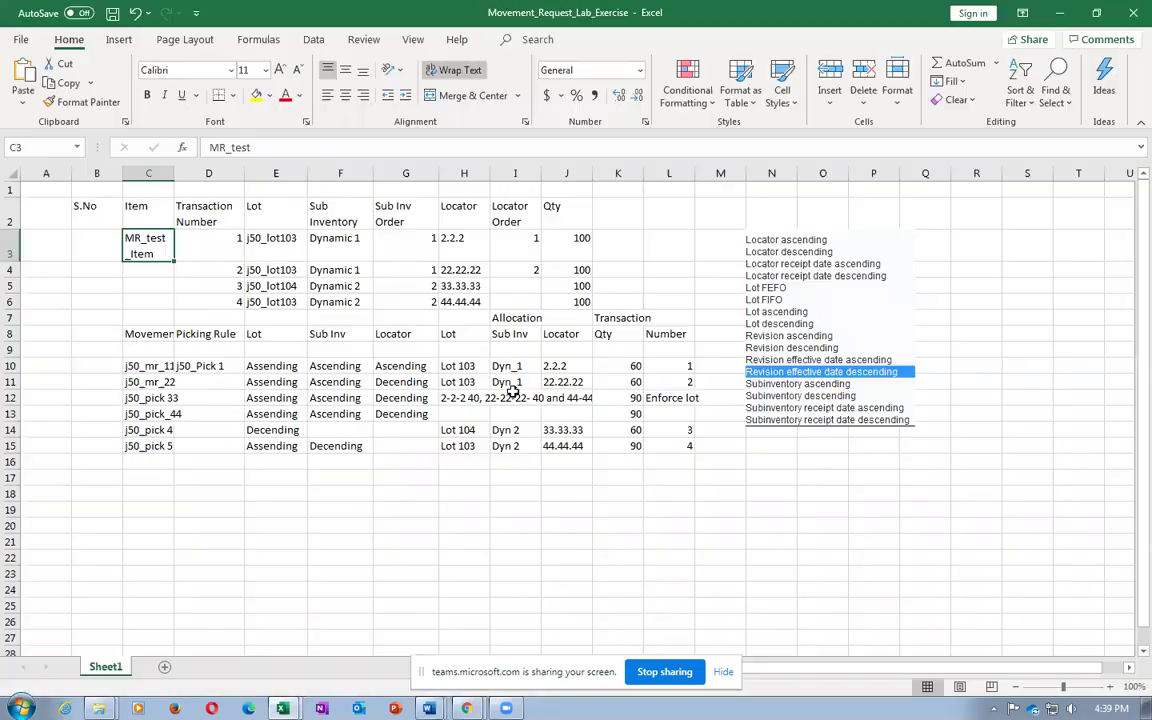
pyautogui.click(287, 245)
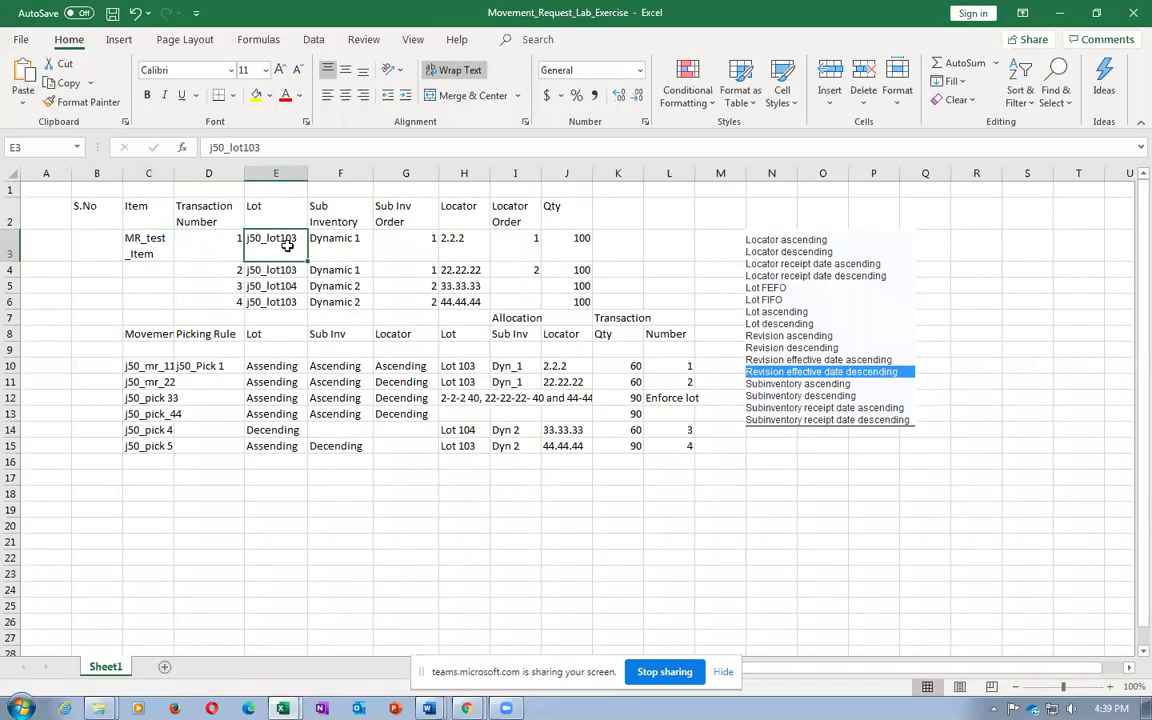
pyautogui.click(582, 252)
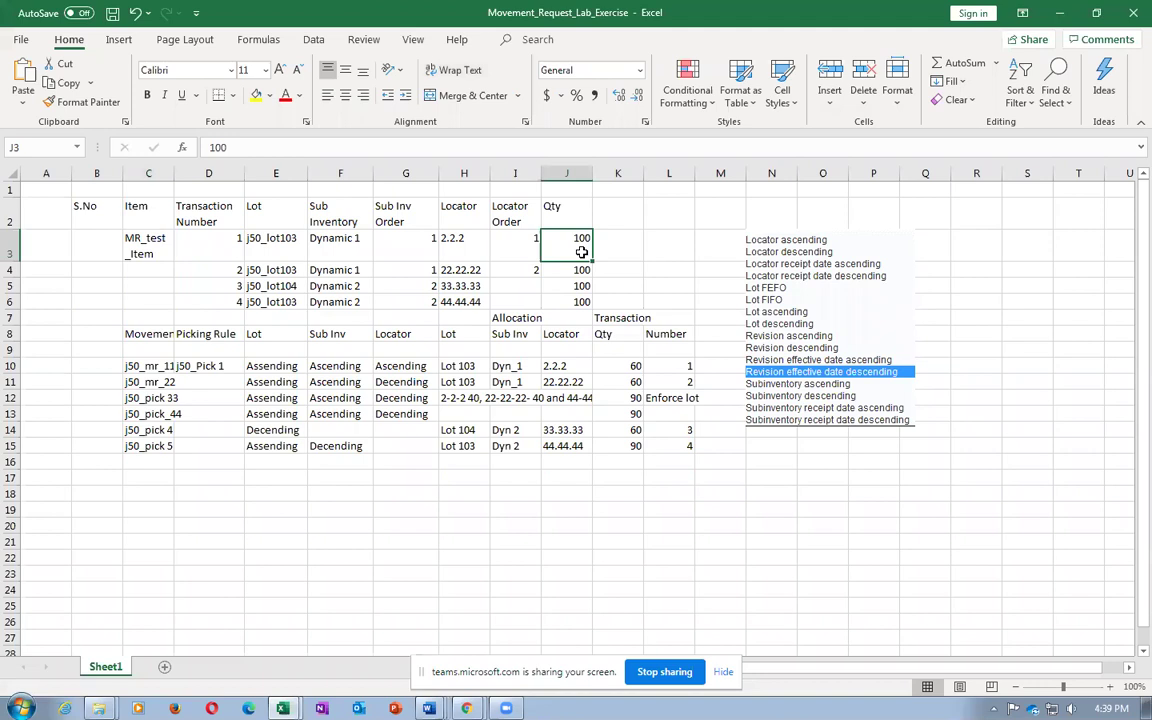
# Check transaction 1's subinventory and locator in the workbook, then return to Oracle Fusion and set subinventory g01_Dyna_1 and locator 2*2*2
pyautogui.click(343, 244)
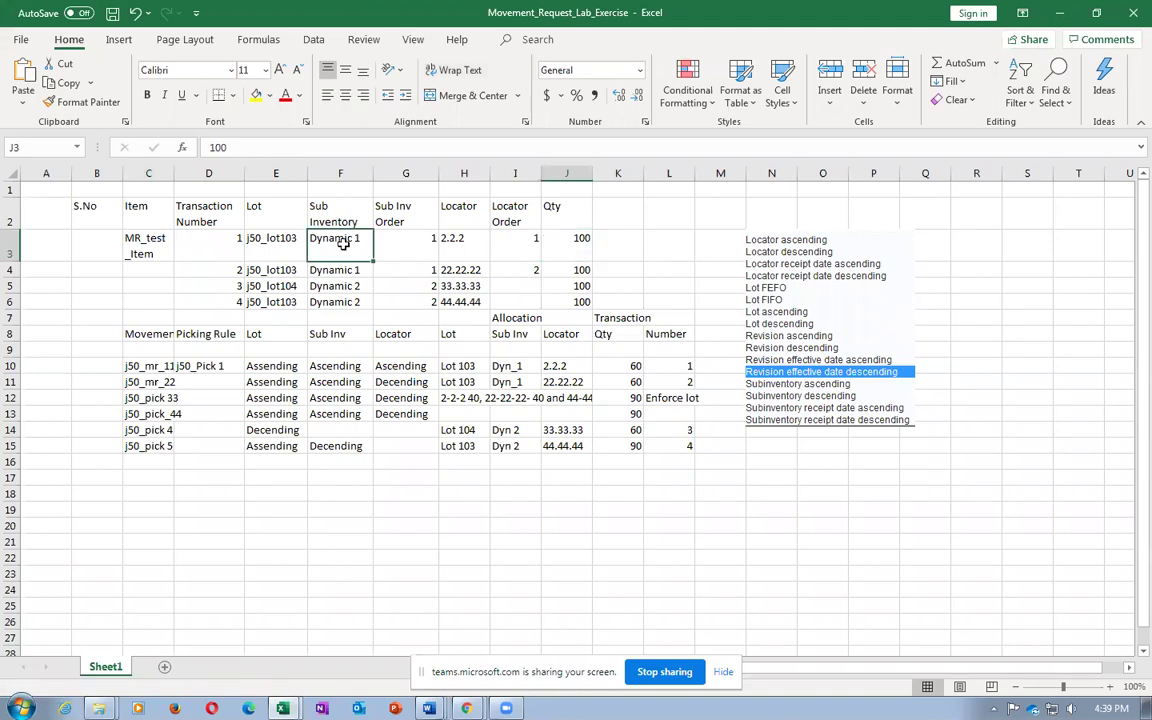
pyautogui.hotkey('alt', 'Tab')
pyautogui.hotkey('alt', 'Tab')
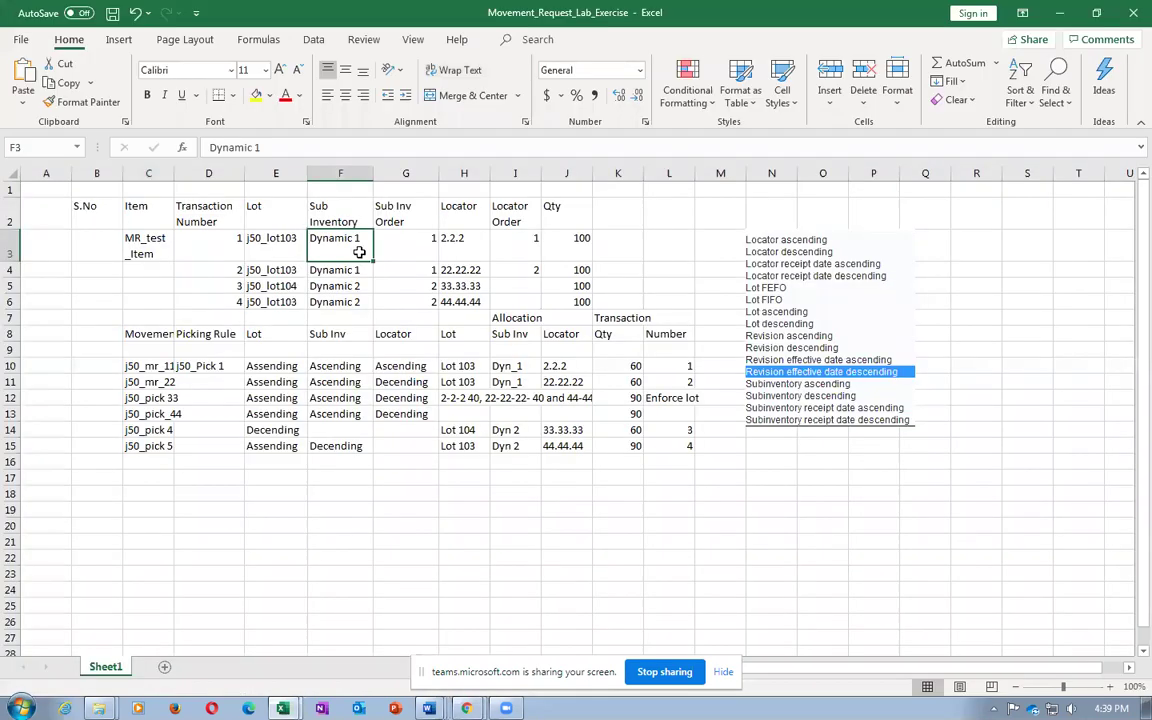
pyautogui.click(455, 245)
pyautogui.hotkey('alt', 'Tab')
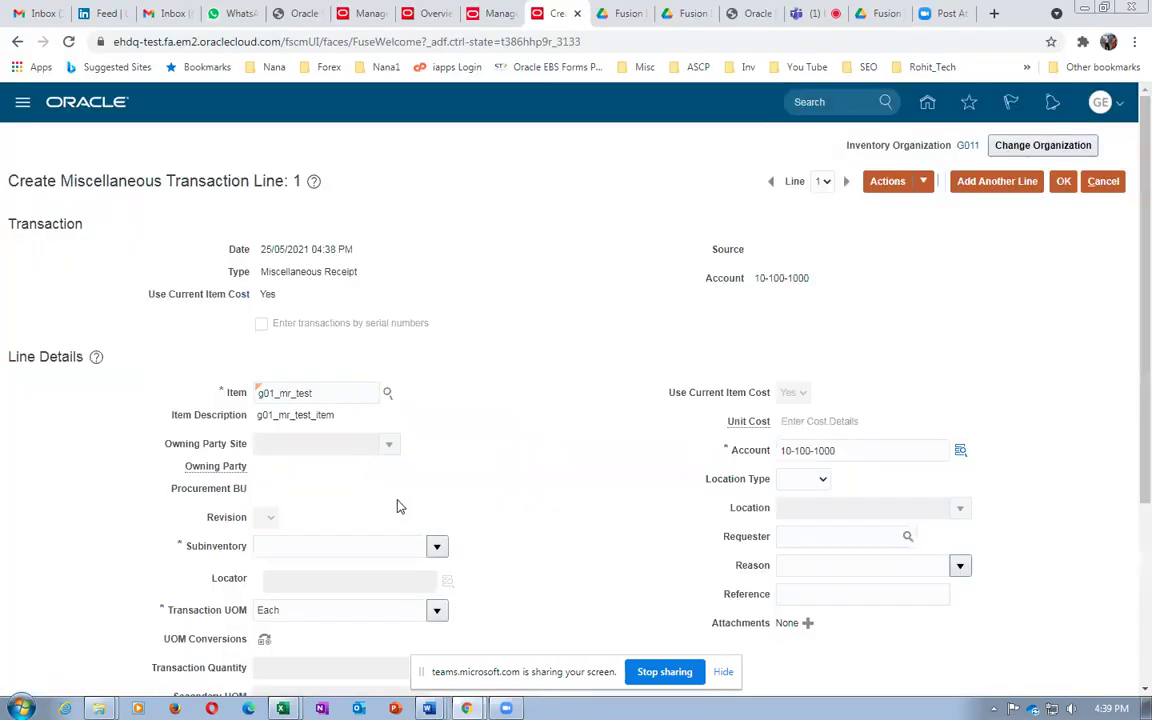
pyautogui.scroll(-3, 397, 507)
pyautogui.click(437, 545)
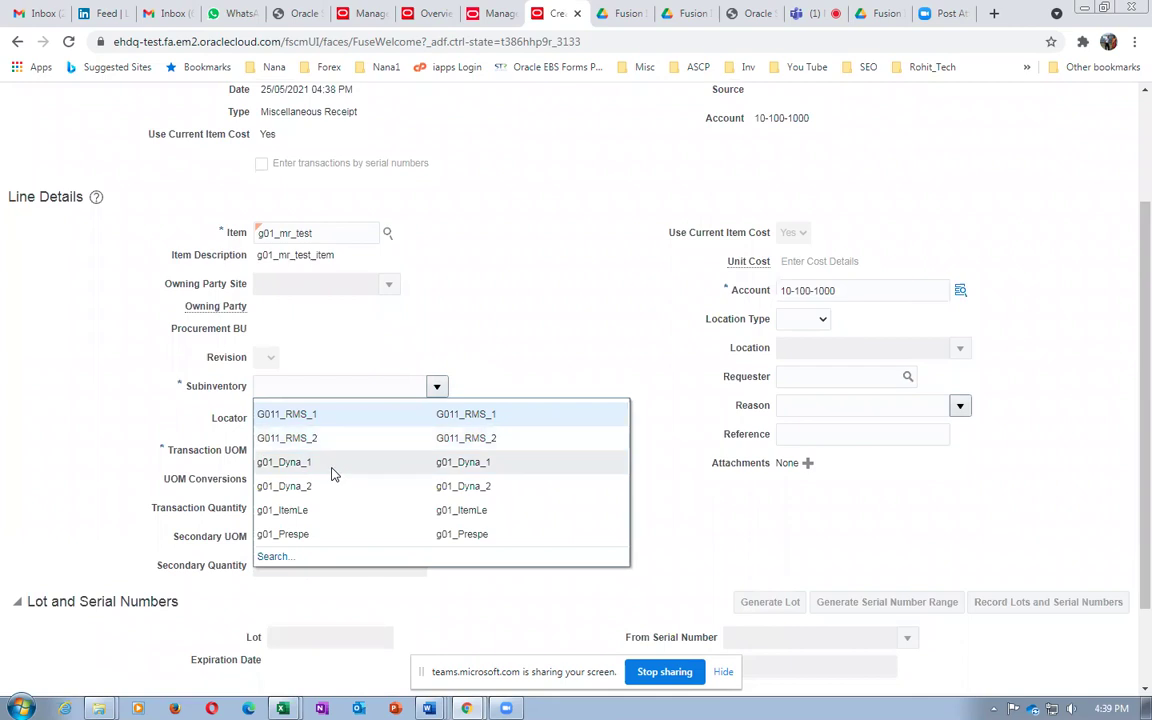
pyautogui.click(333, 466)
pyautogui.click(314, 418)
pyautogui.write('2*2*2')
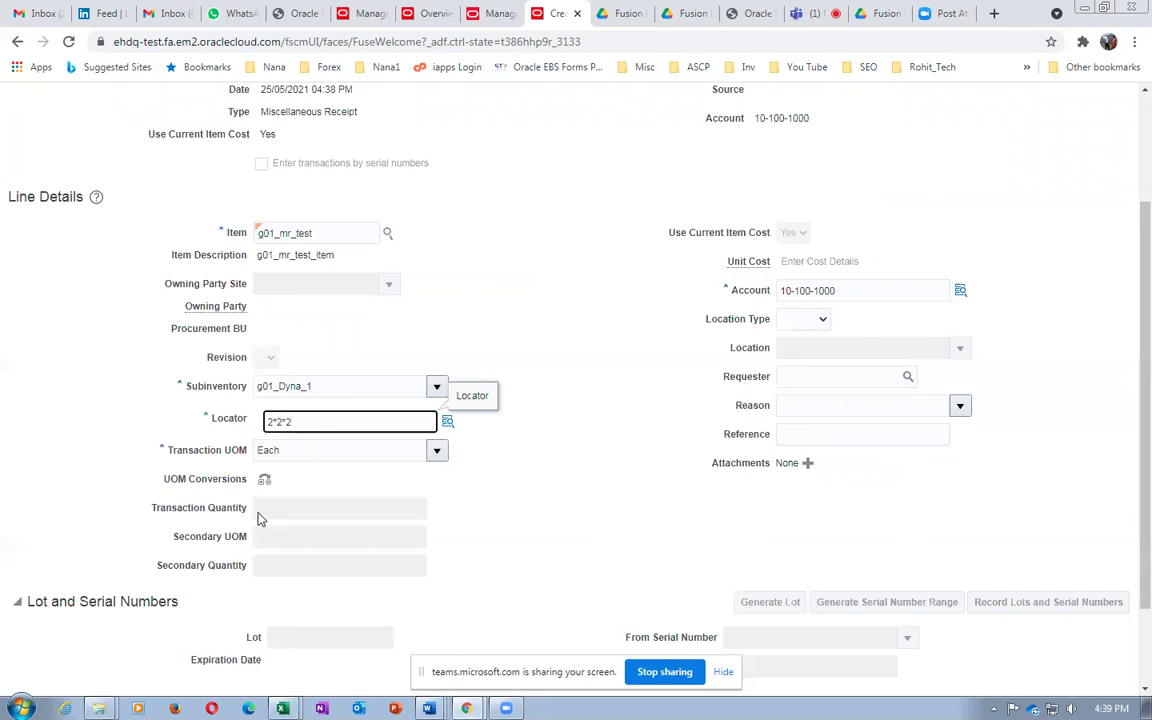
pyautogui.click(444, 477)
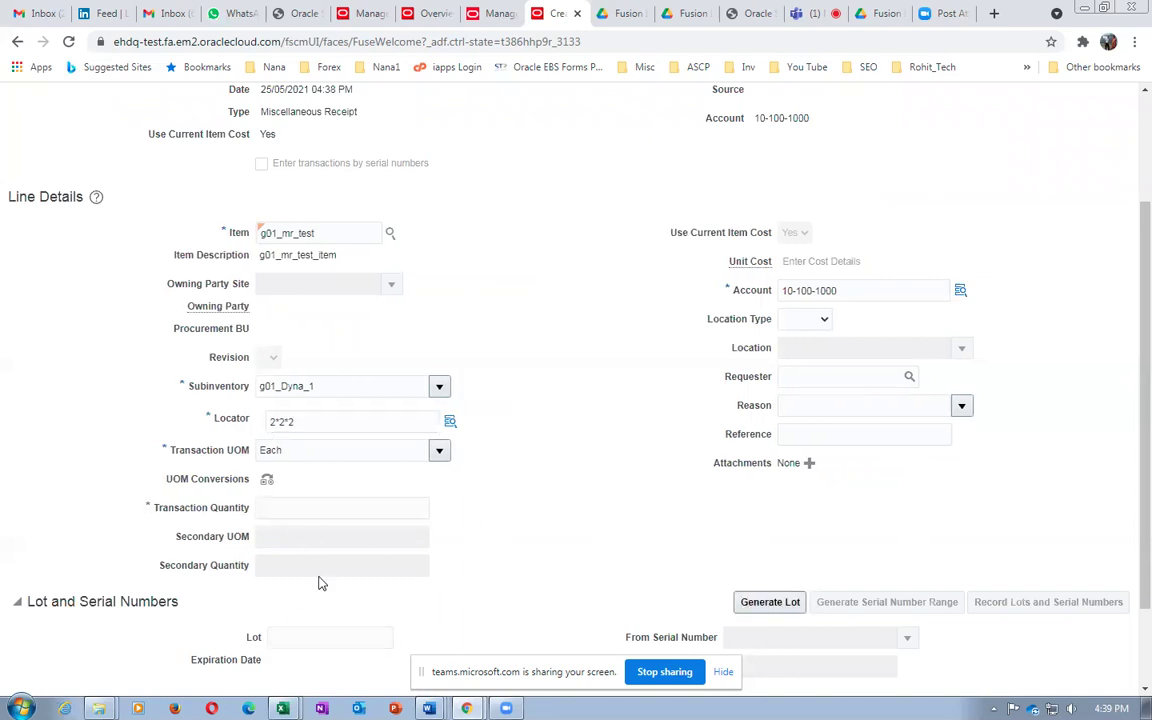
# Check transaction 1's lot in the lab workbook and enter lot g01_lot103 on the Oracle Fusion transaction line
pyautogui.click(285, 634)
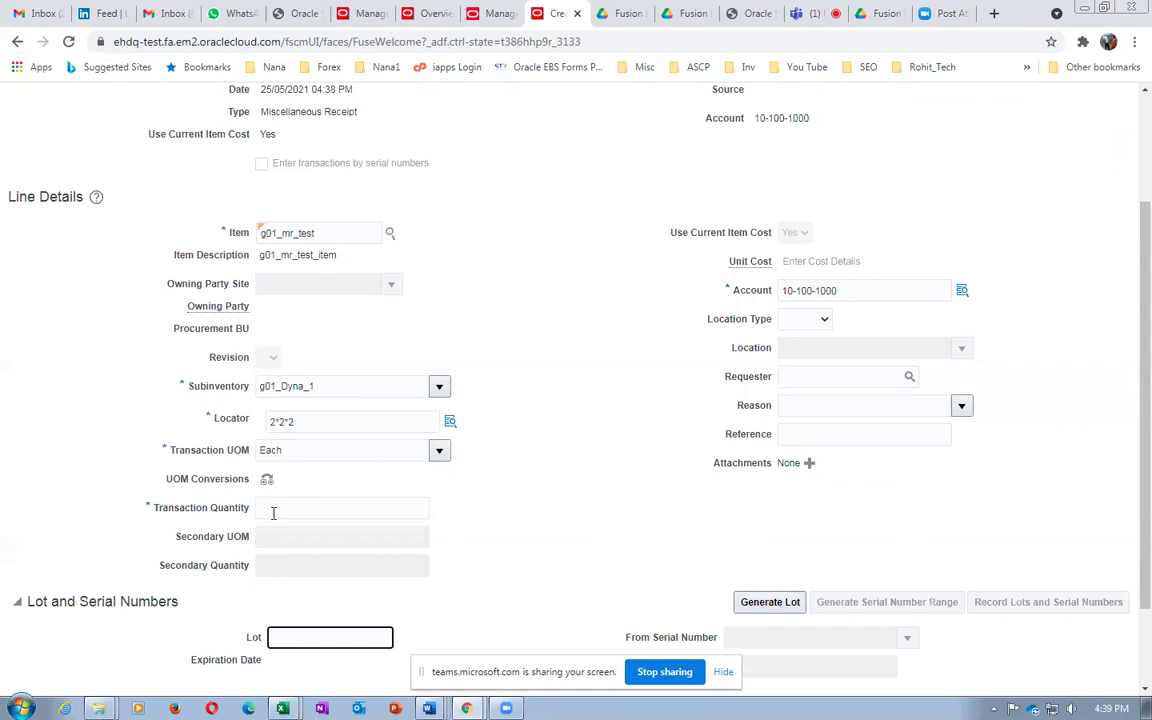
pyautogui.hotkey('alt', 'Tab')
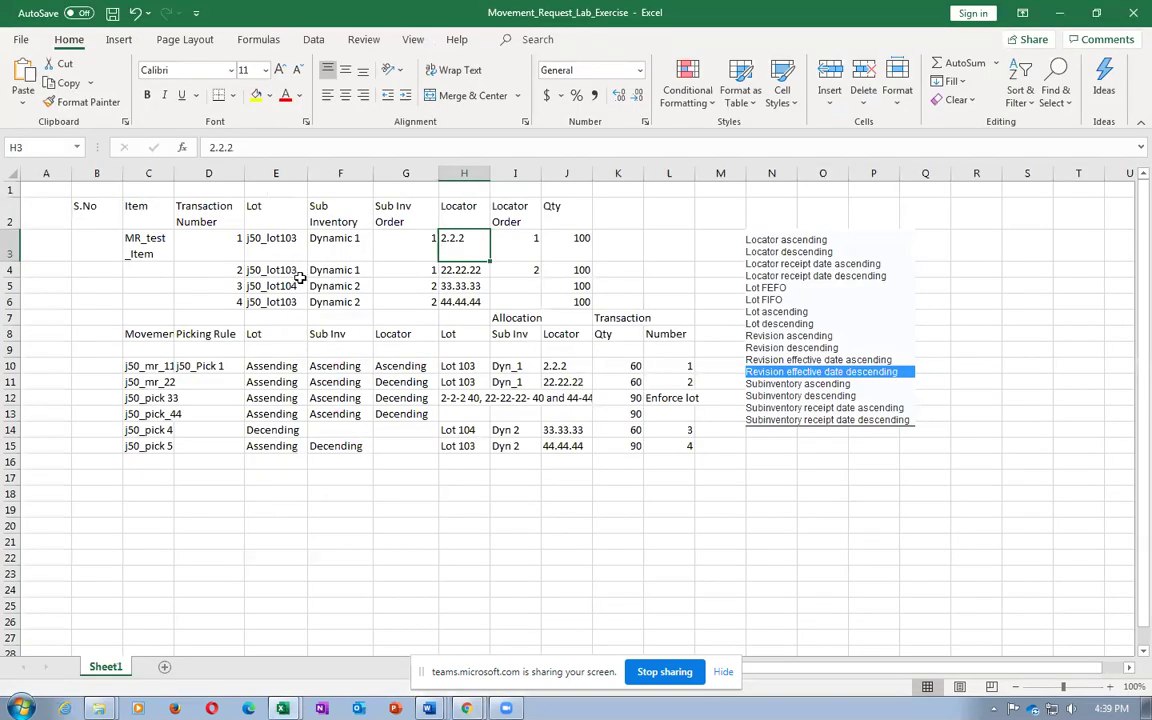
pyautogui.click(268, 245)
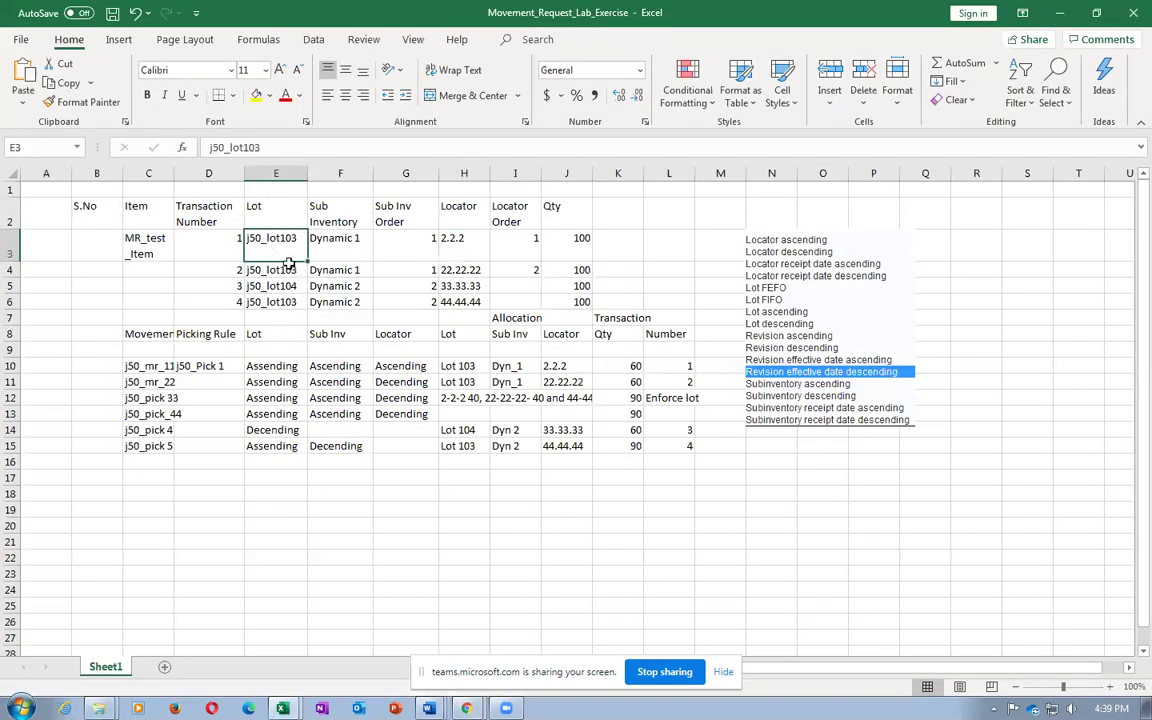
pyautogui.hotkey('alt', 'Tab')
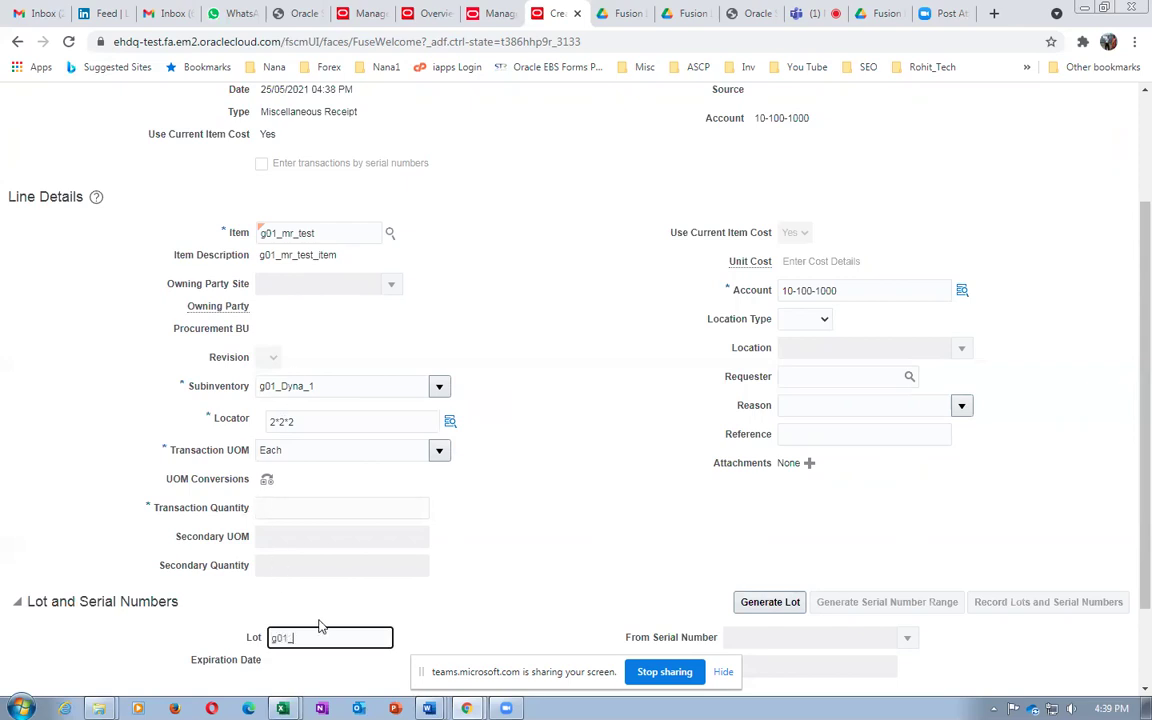
pyautogui.write('lot103')
# Check the planned quantity in the workbook, set the line's transaction quantity to 100, and accept the line for locator 2*2*2
pyautogui.click(355, 509)
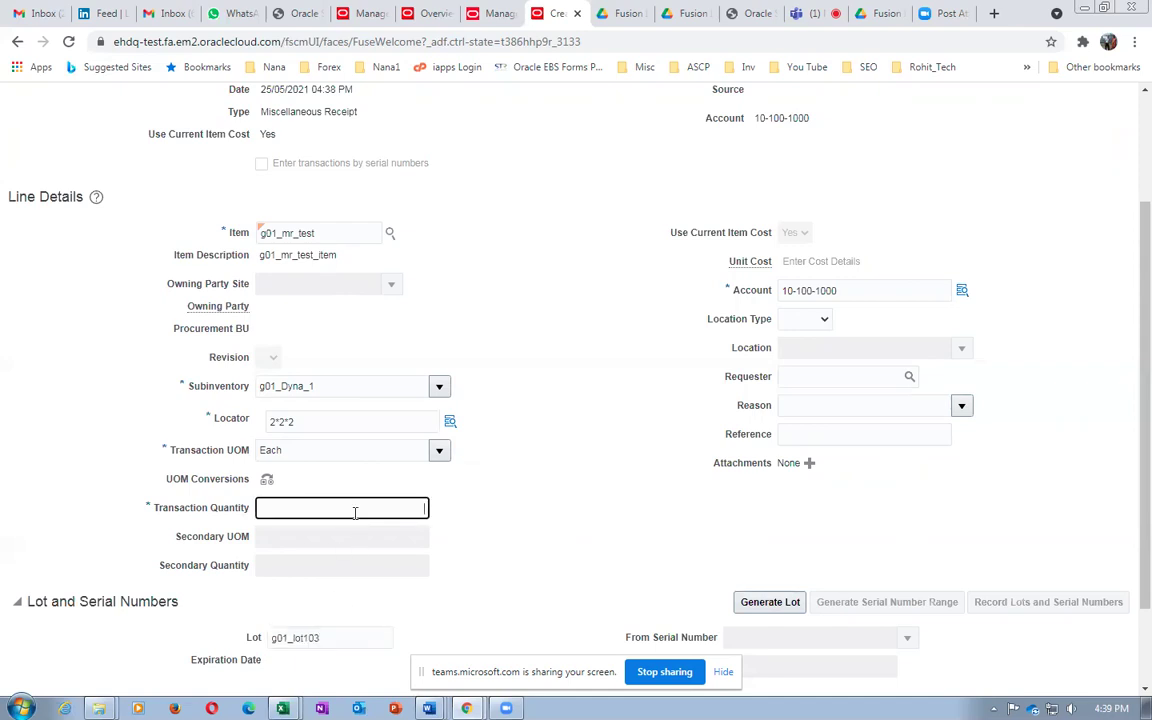
pyautogui.hotkey('alt', 'Tab')
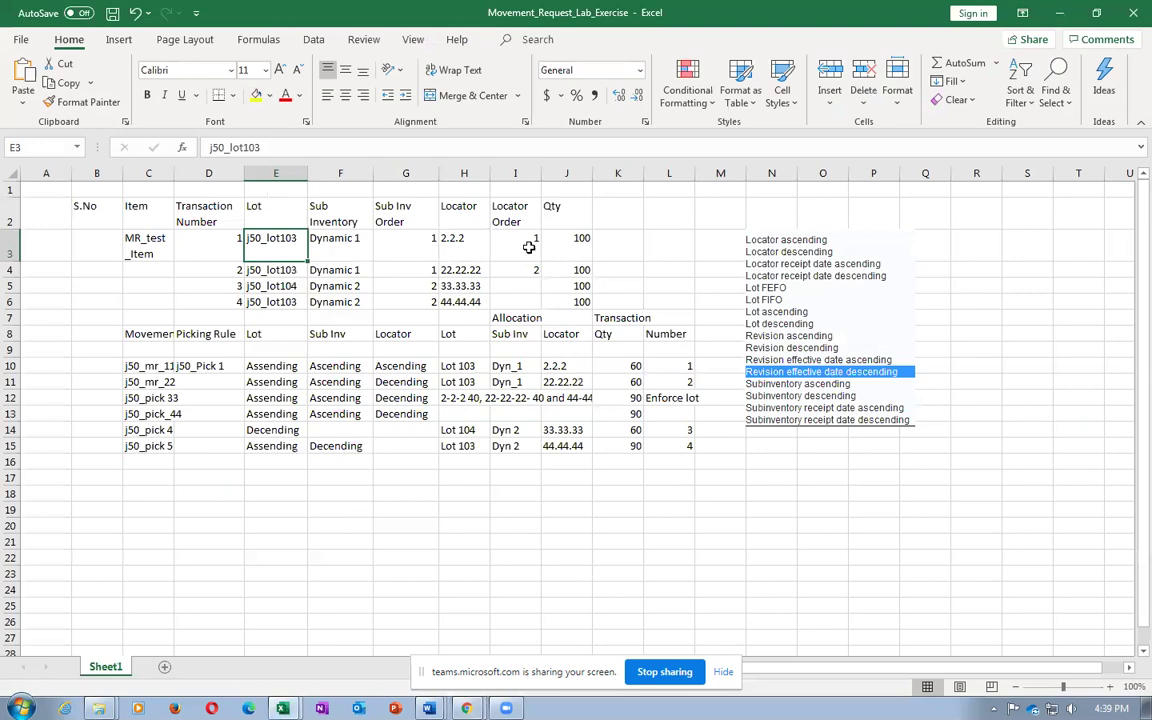
pyautogui.hotkey('alt', 'Tab')
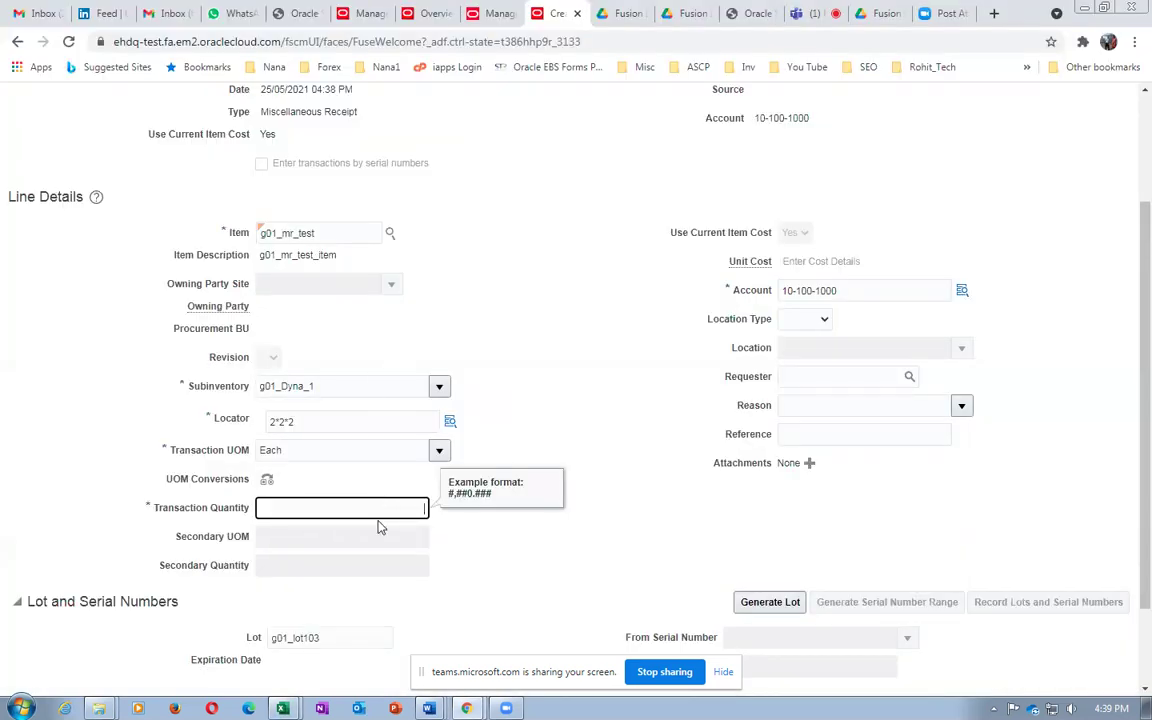
pyautogui.write('100')
pyautogui.press('Tab')
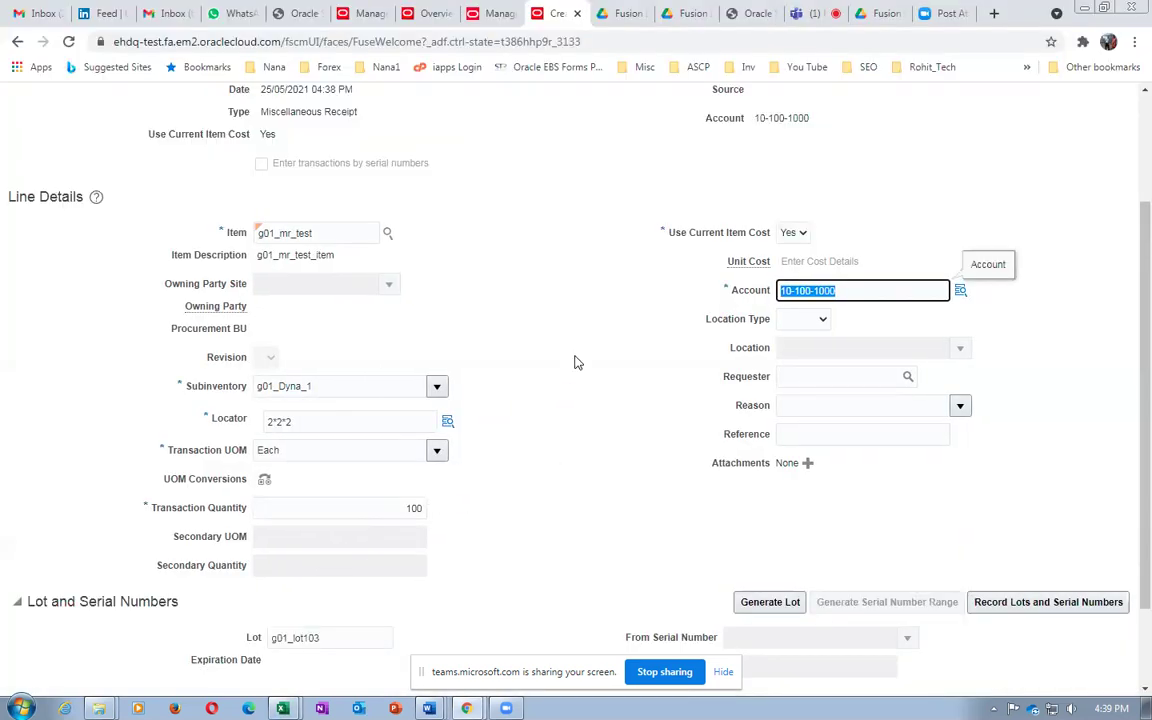
pyautogui.scroll(3, 575, 362)
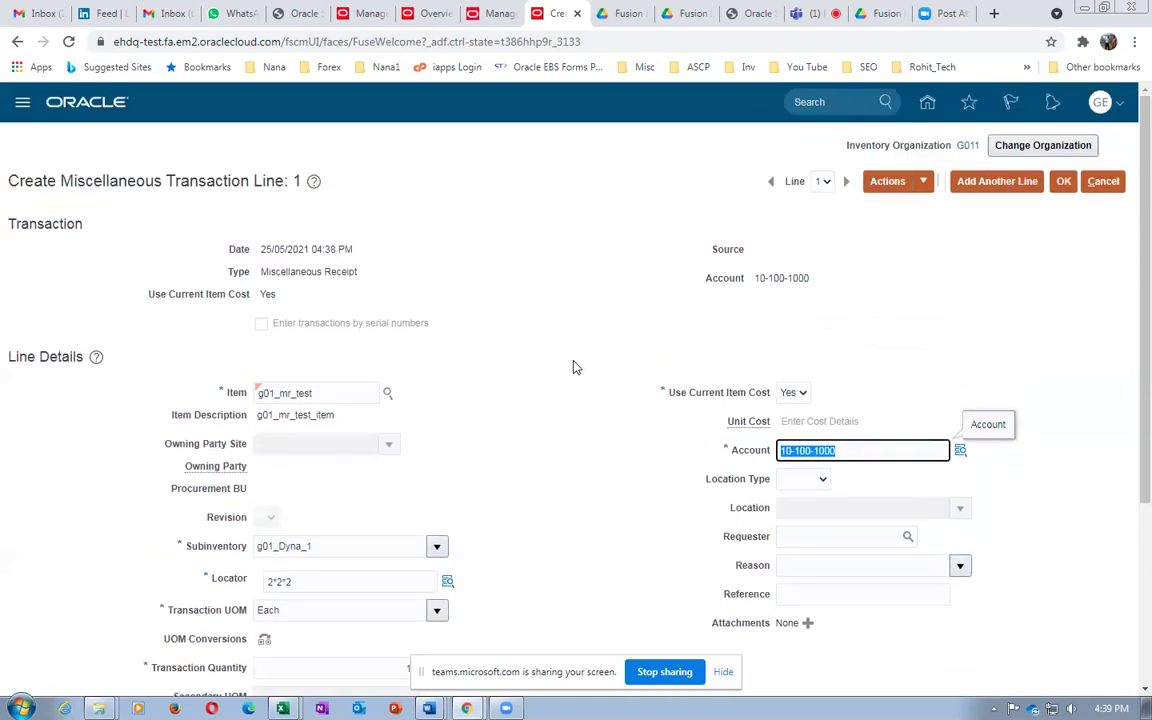
pyautogui.click(1063, 181)
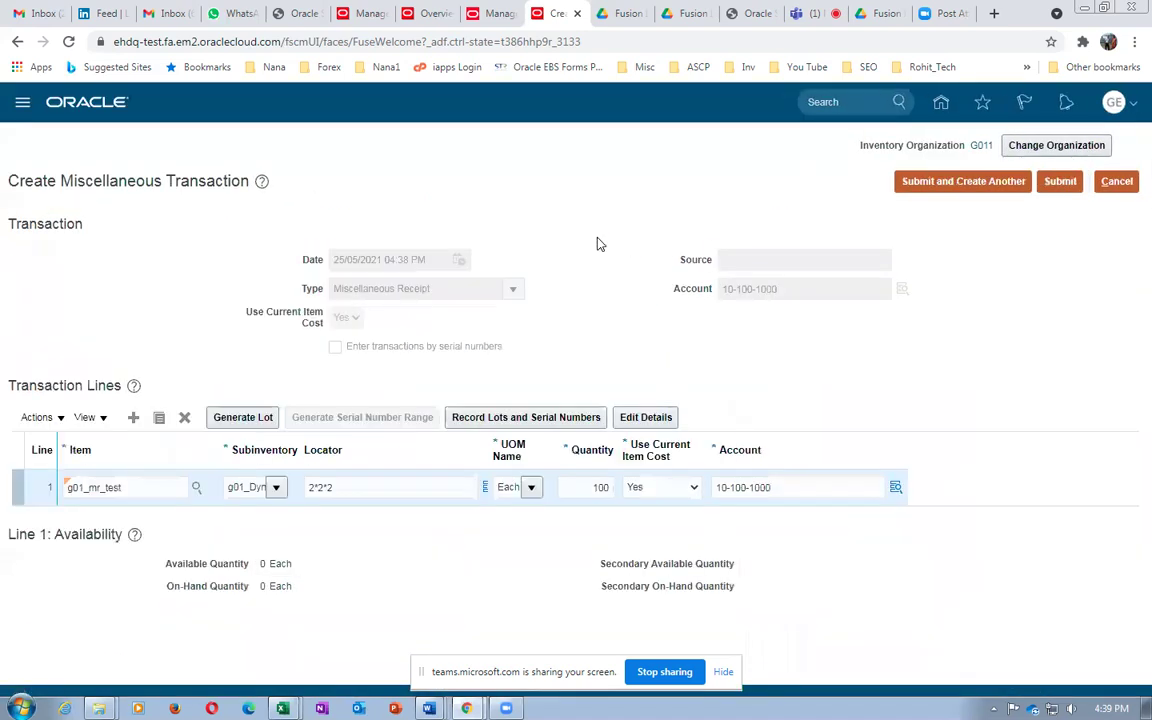
# Add a second transaction line for item g01_mr_test and open its details
pyautogui.click(133, 417)
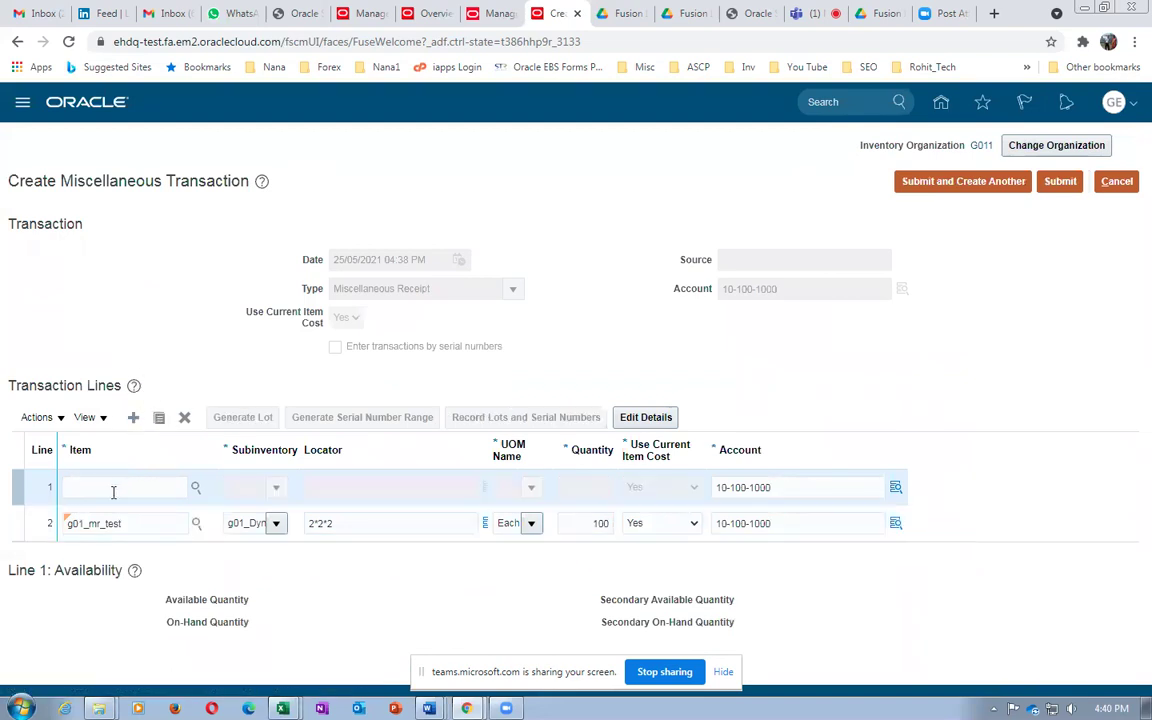
pyautogui.click(113, 488)
pyautogui.write('g01_mr_test')
pyautogui.press('Tab')
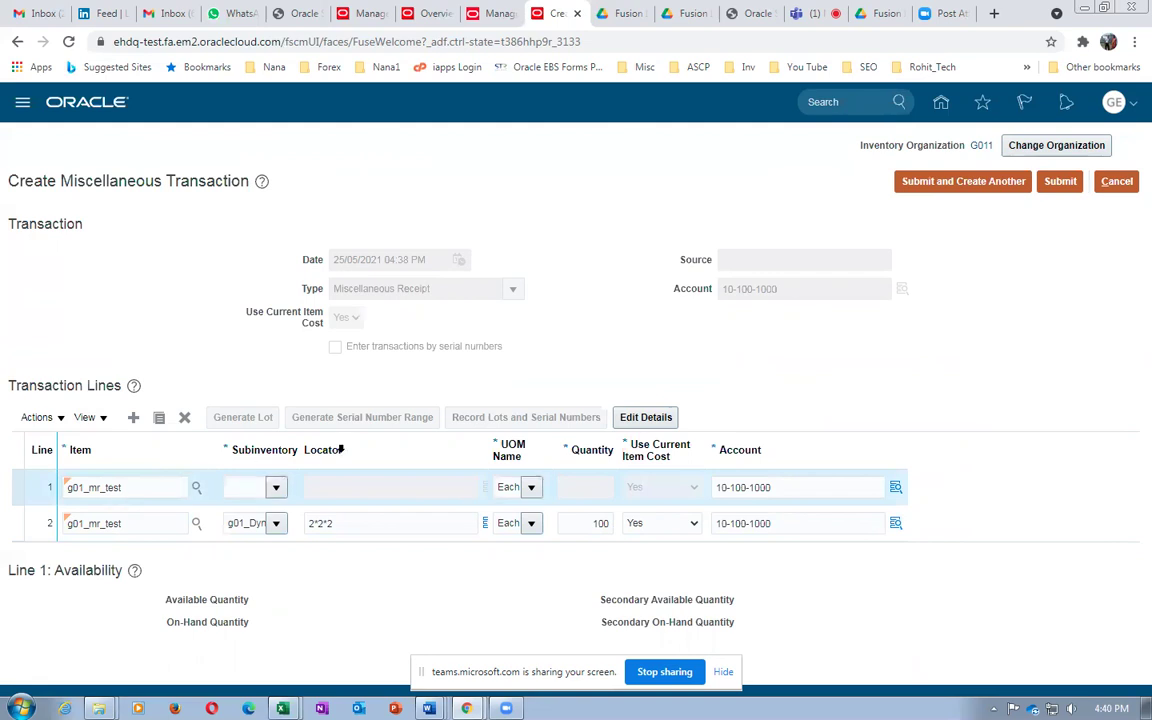
pyautogui.click(645, 420)
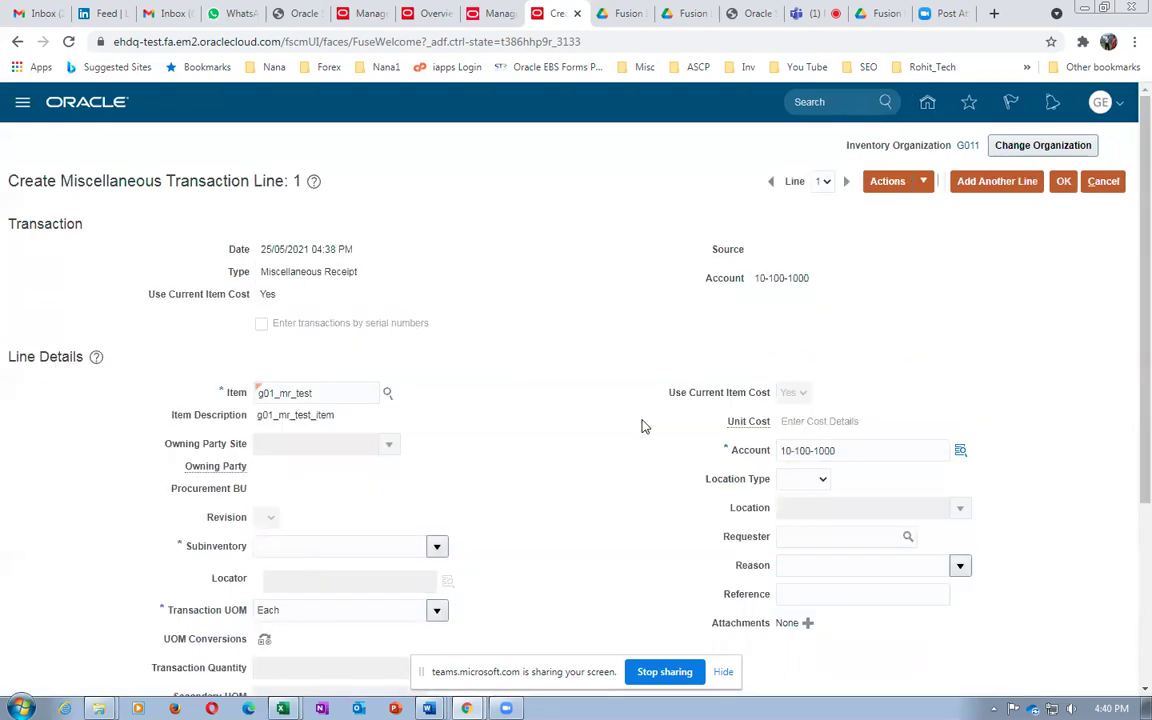
# Check transaction 2 in the lab workbook, then set the new line's subinventory to g01_Dyna_1 and its locator to 22*22*22
pyautogui.hotkey('alt', 'Tab')
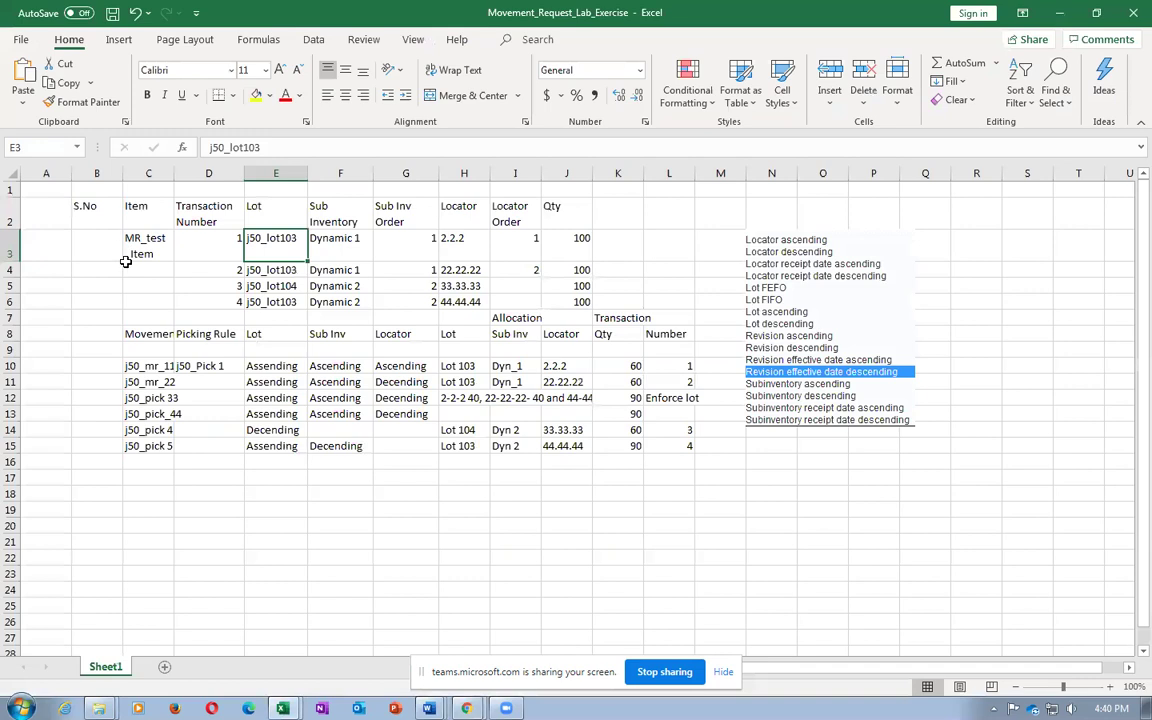
pyautogui.click(270, 270)
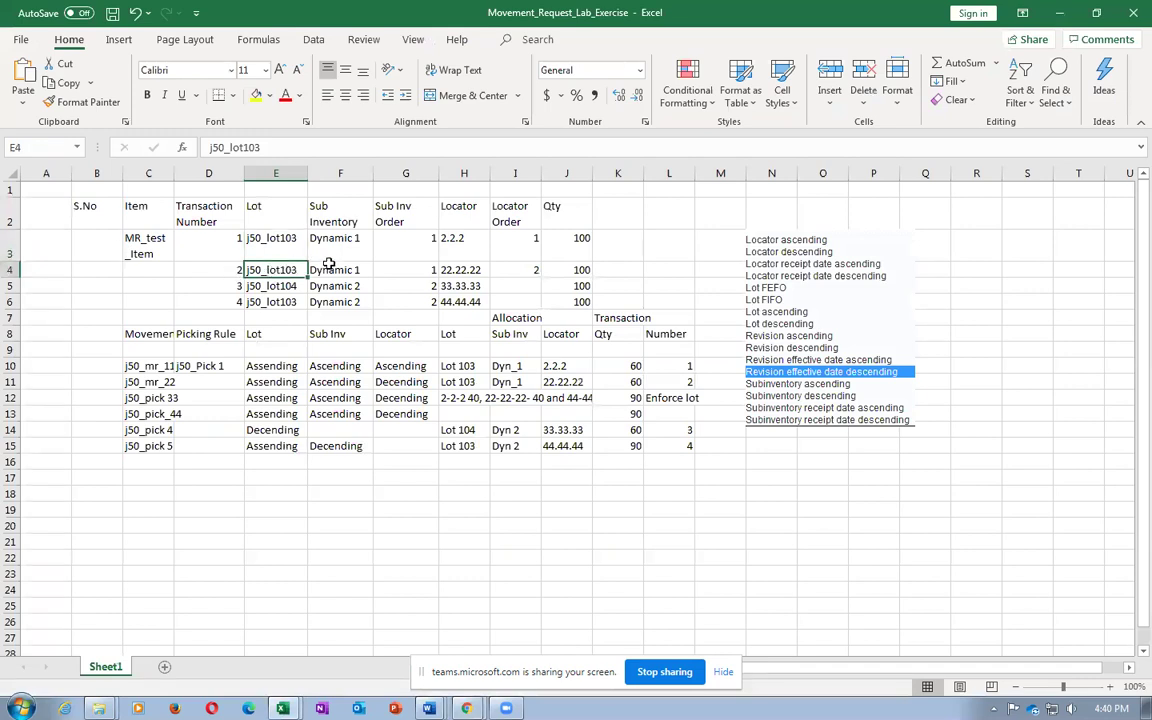
pyautogui.click(330, 269)
pyautogui.click(464, 271)
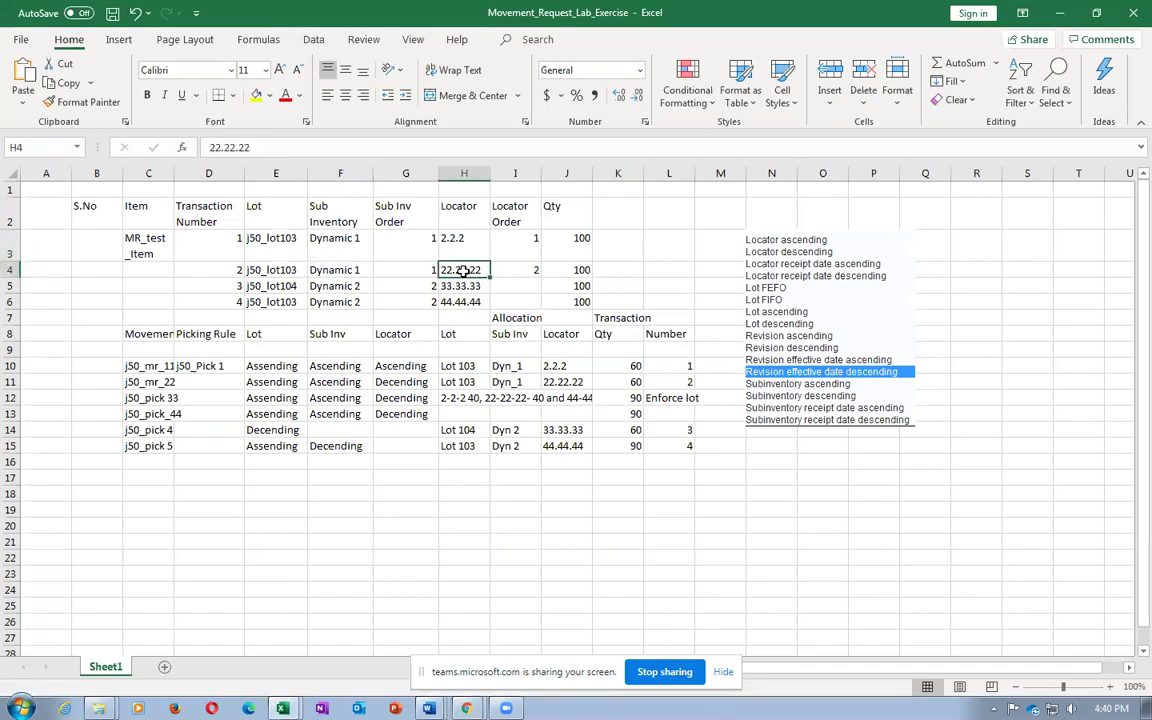
pyautogui.hotkey('alt', 'Tab')
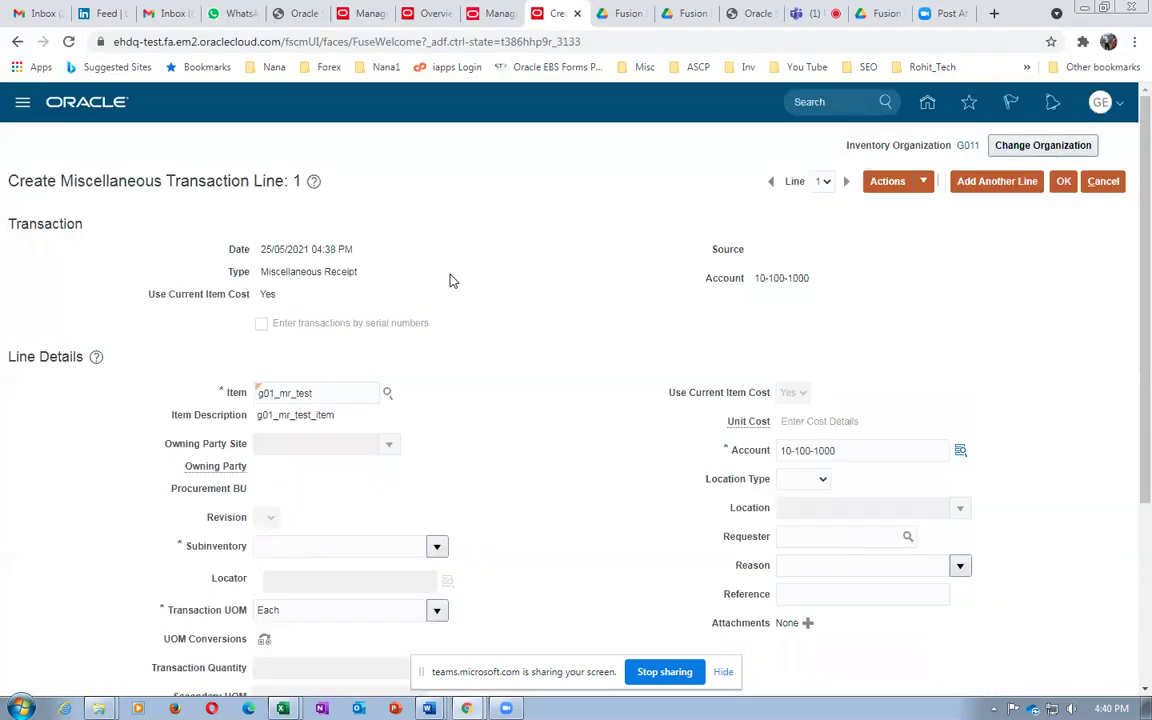
pyautogui.scroll(-2, 358, 488)
pyautogui.click(436, 387)
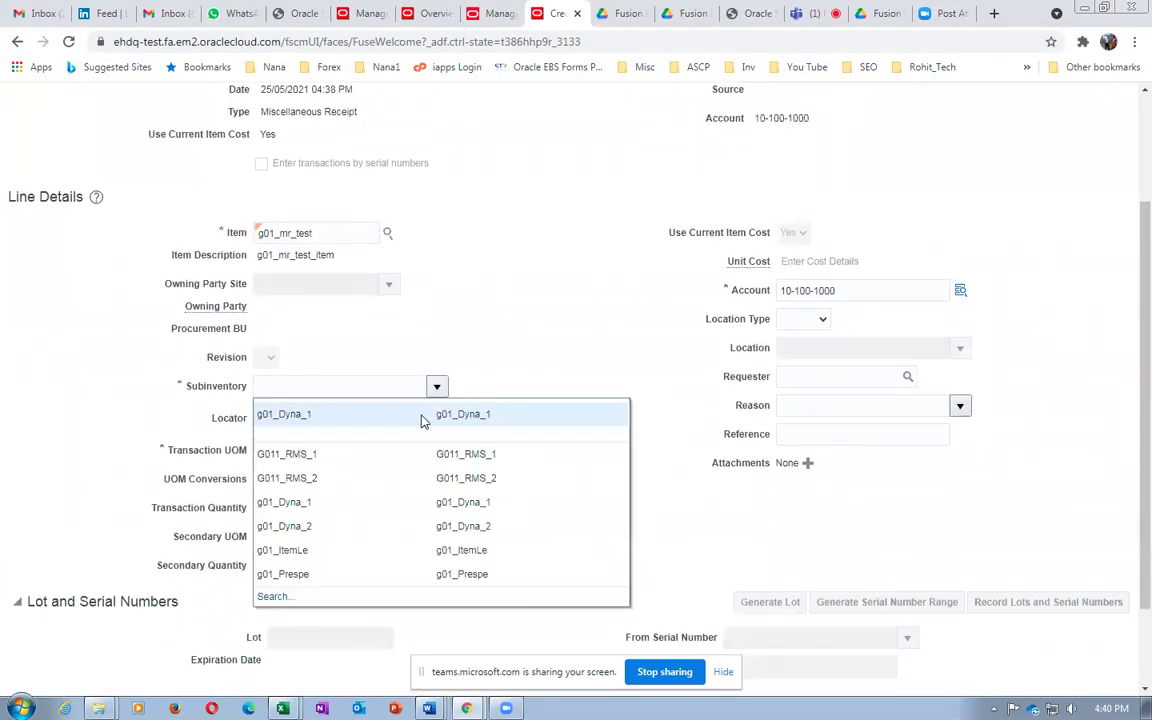
pyautogui.click(378, 506)
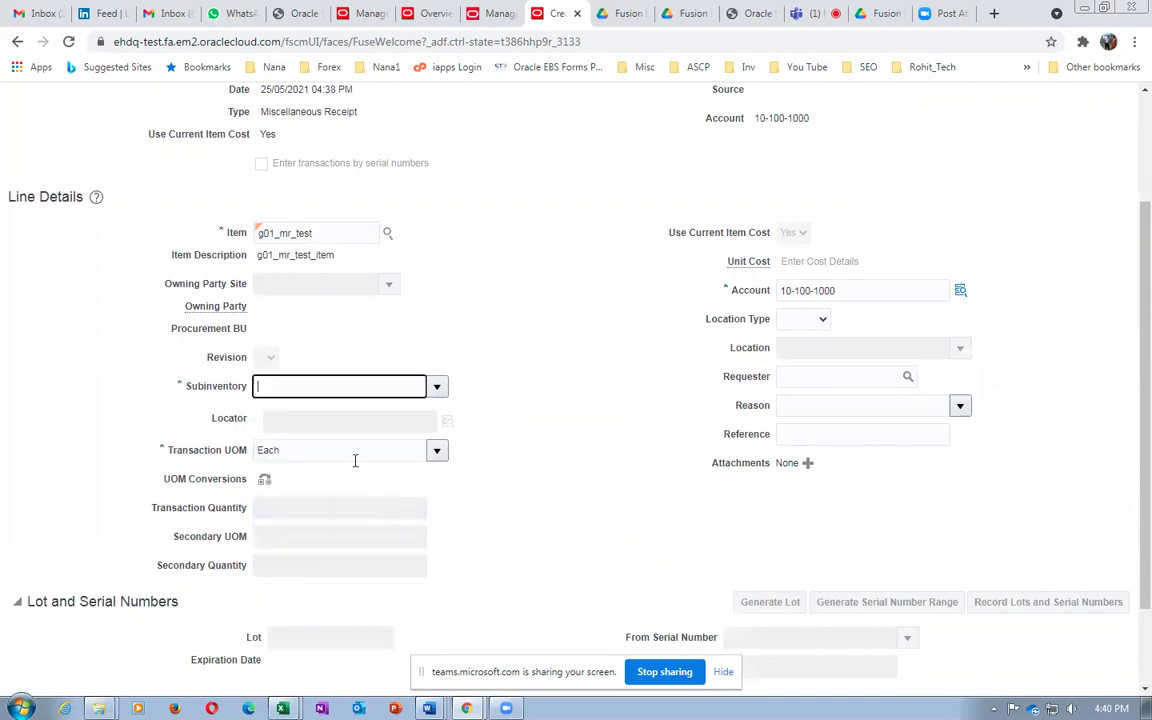
pyautogui.click(331, 421)
pyautogui.write('22*22*22')
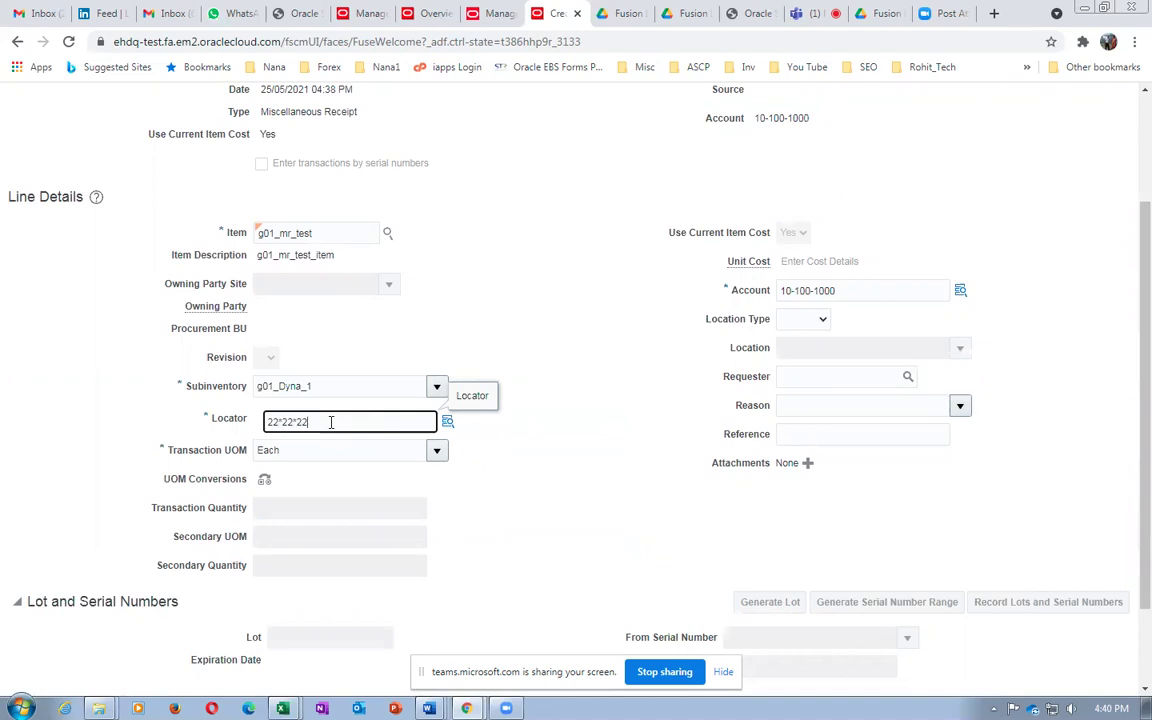
pyautogui.press('Tab')
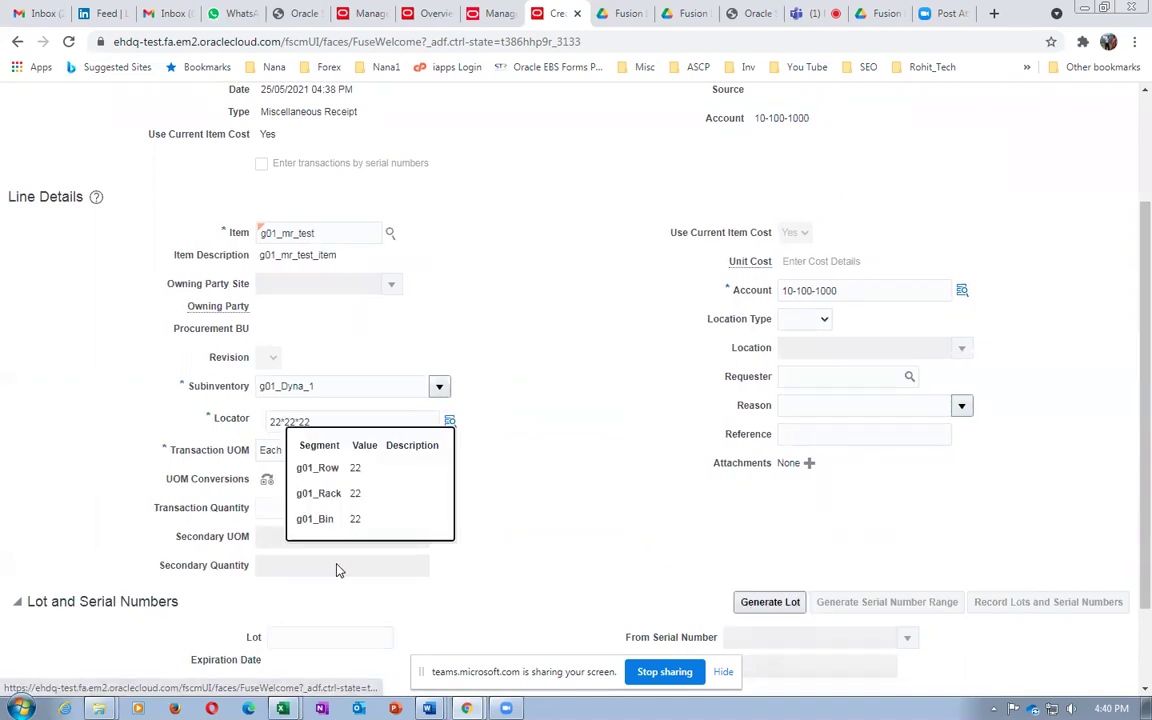
# Enter lot g01_lot103 for the second line, checking it against the lab workbook
pyautogui.scroll(-1, 324, 586)
pyautogui.click(321, 555)
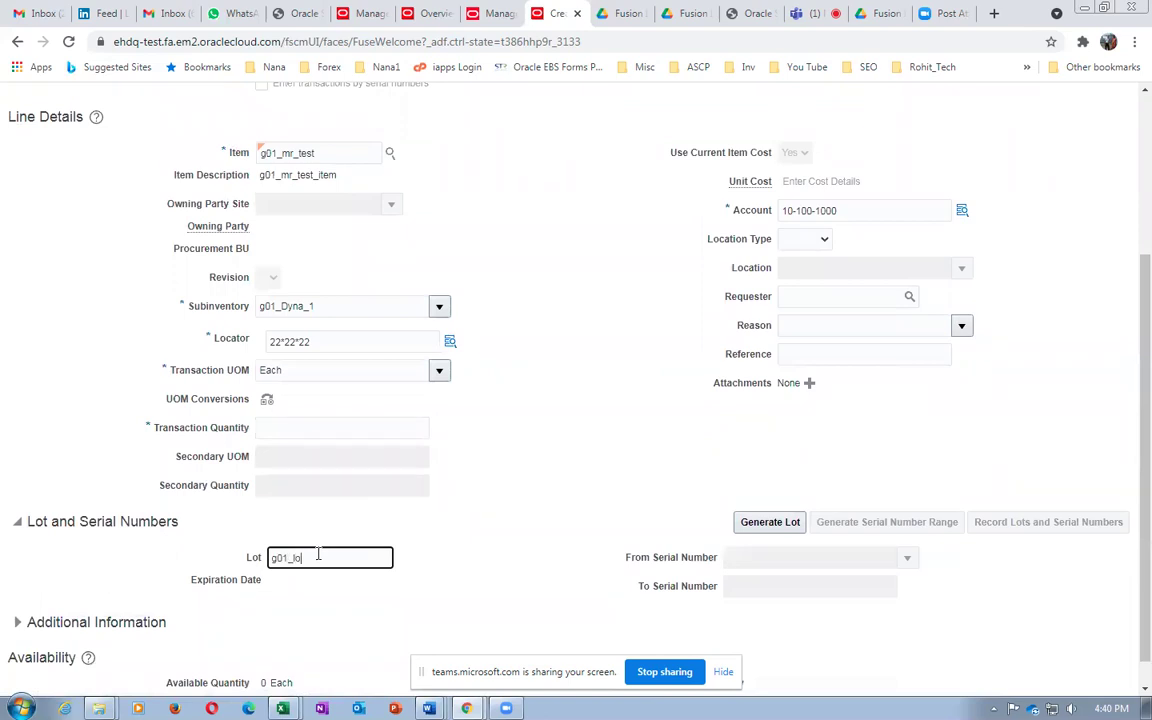
pyautogui.hotkey('alt', 'Tab')
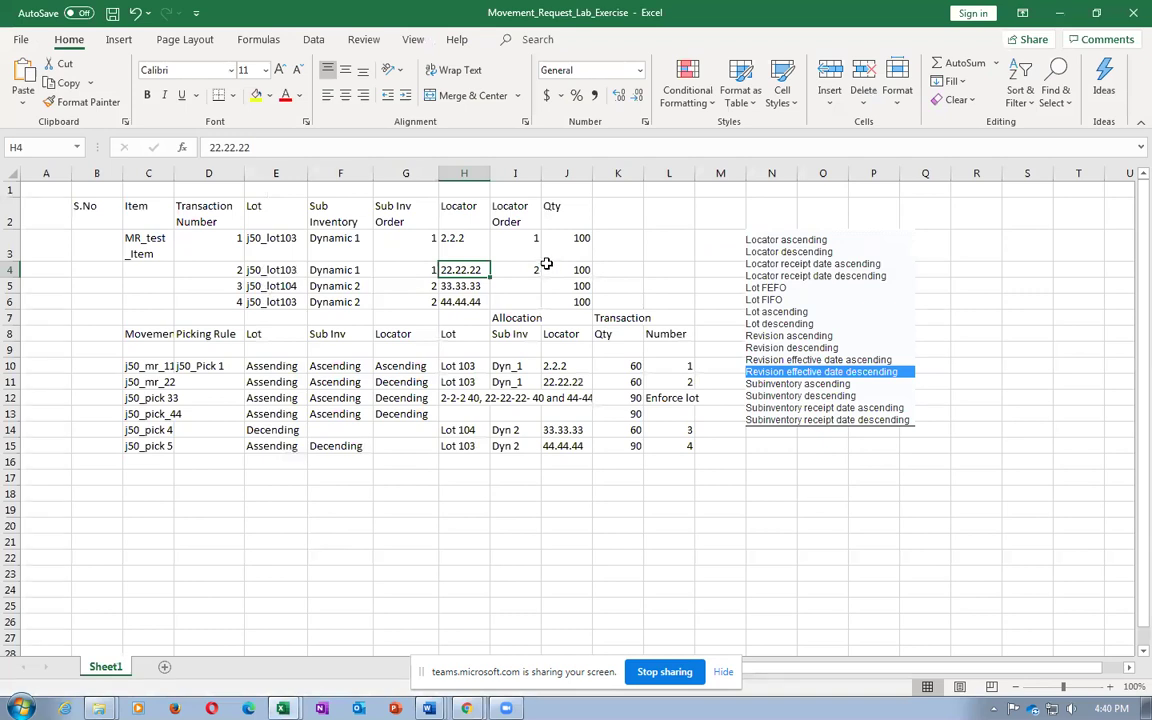
pyautogui.hotkey('alt', 'Tab')
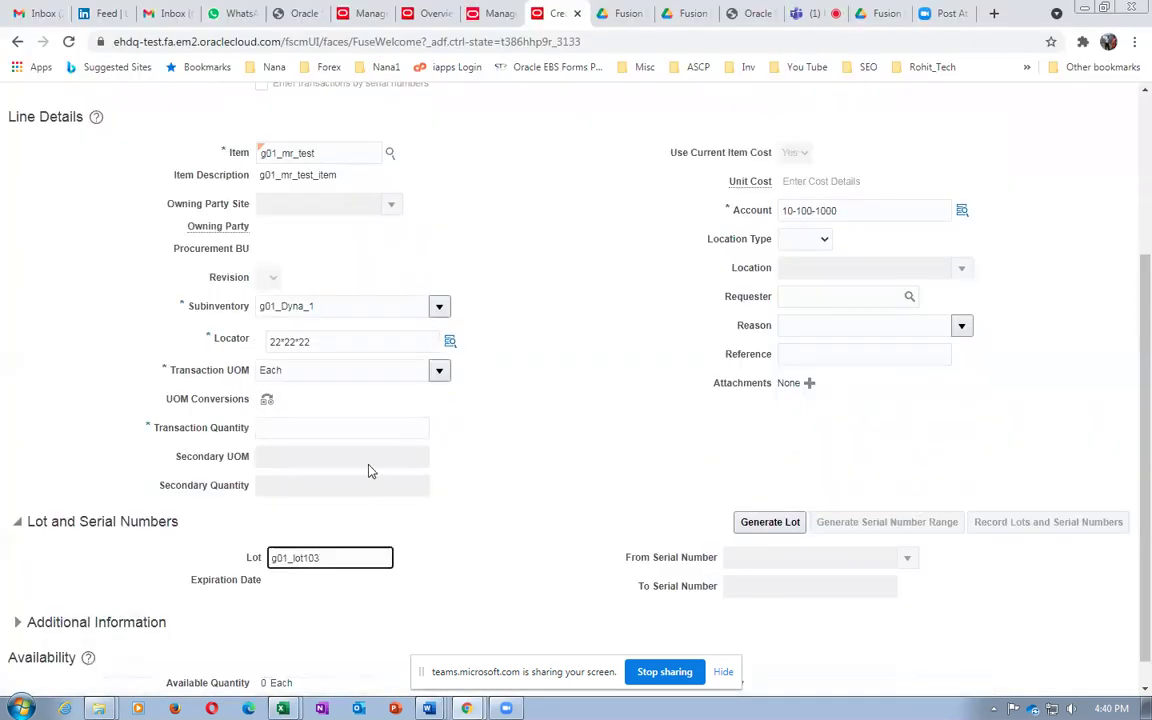
# Set the transaction quantity to 100 and accept the line for locator 22*22*22
pyautogui.click(334, 426)
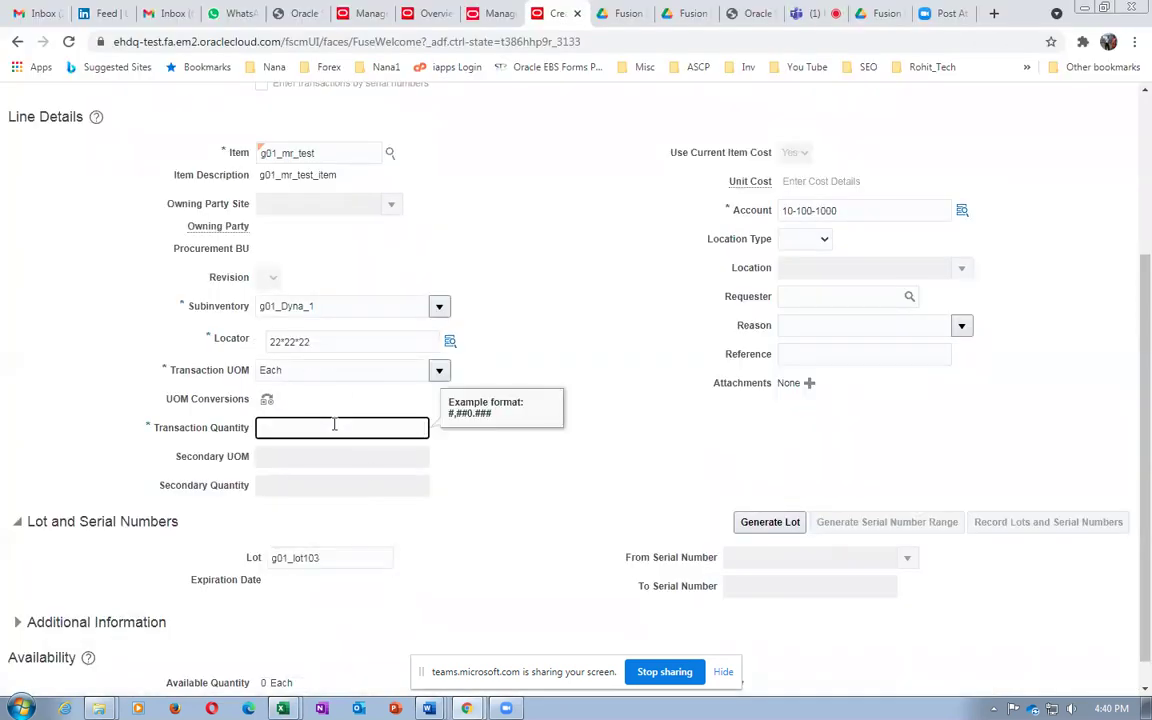
pyautogui.write('100')
pyautogui.press('Tab')
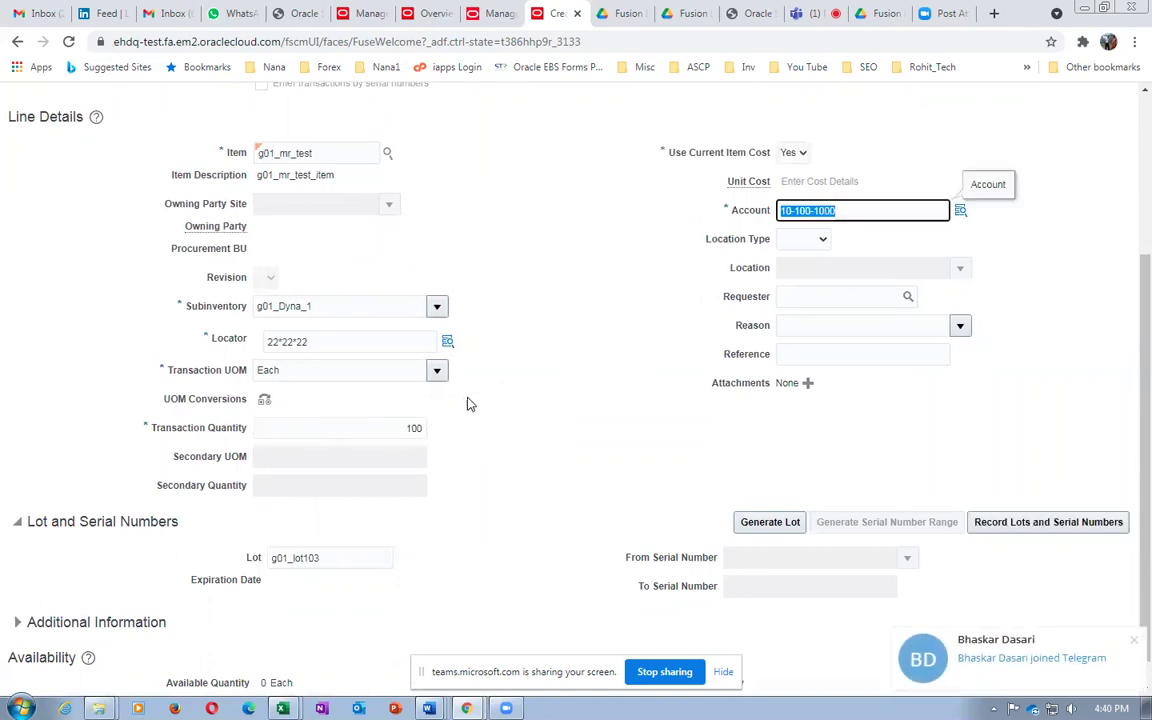
pyautogui.click(567, 445)
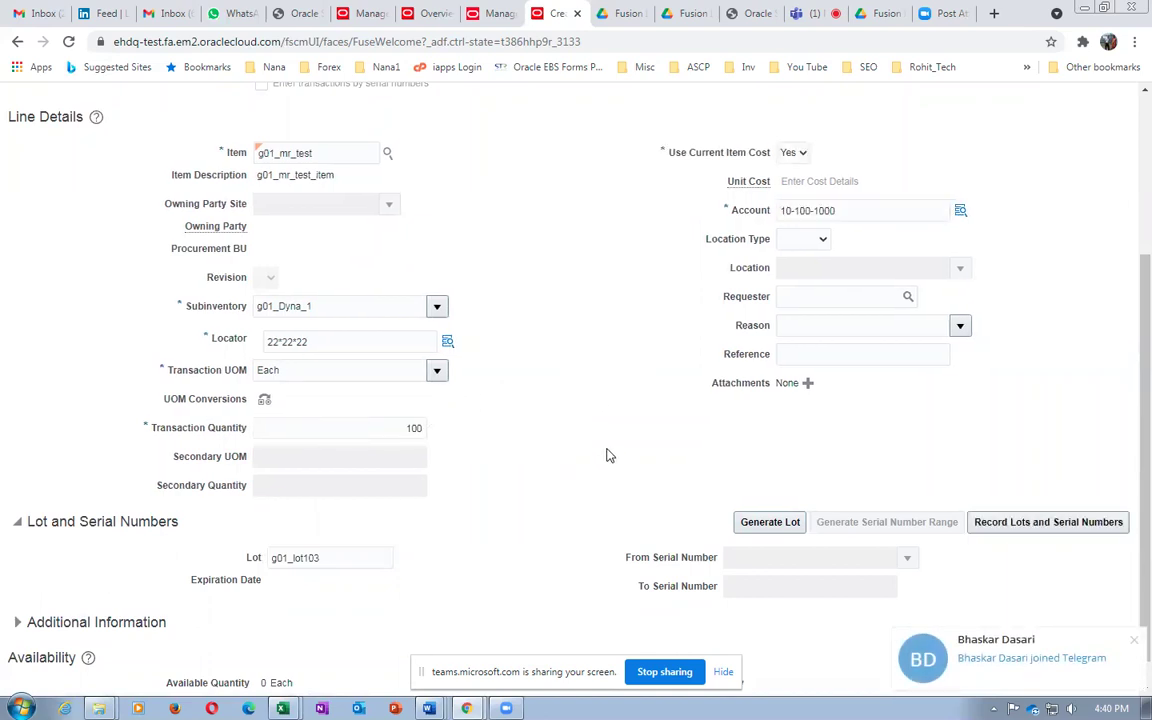
pyautogui.scroll(3, 607, 455)
pyautogui.click(1063, 181)
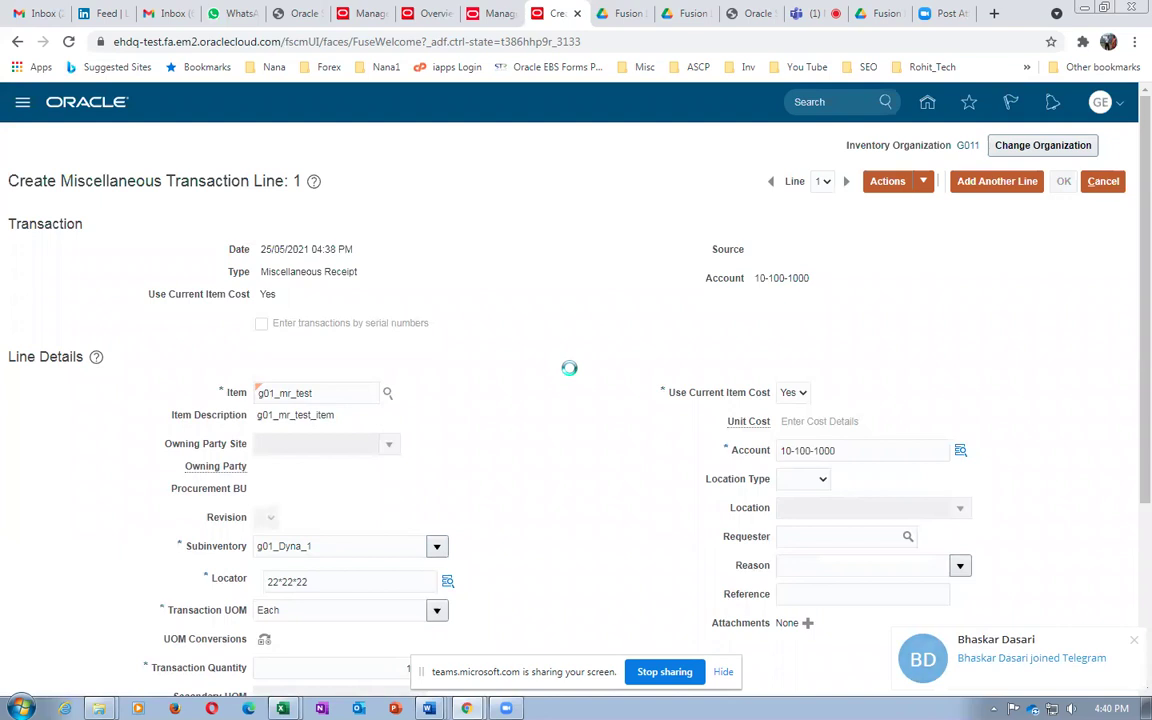
# Add a third transaction line for item g01_mr_test and open its details
pyautogui.click(133, 417)
pyautogui.click(134, 489)
pyautogui.write('g01_mr')
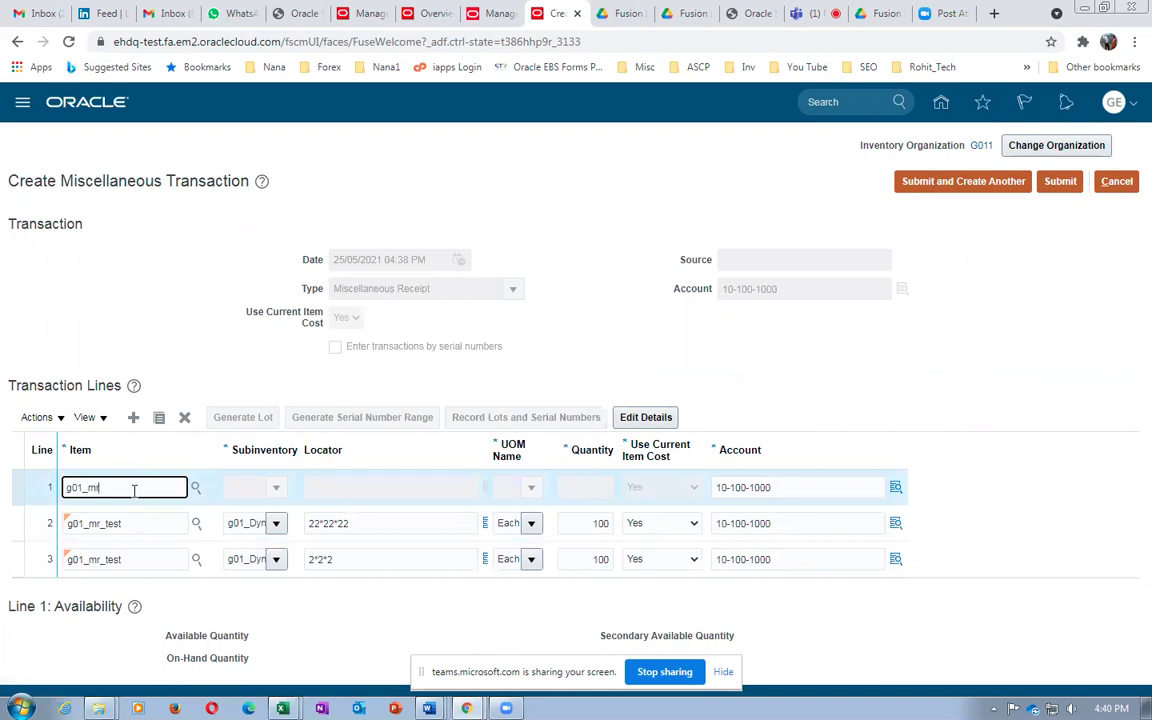
pyautogui.write('_test')
pyautogui.press('Tab')
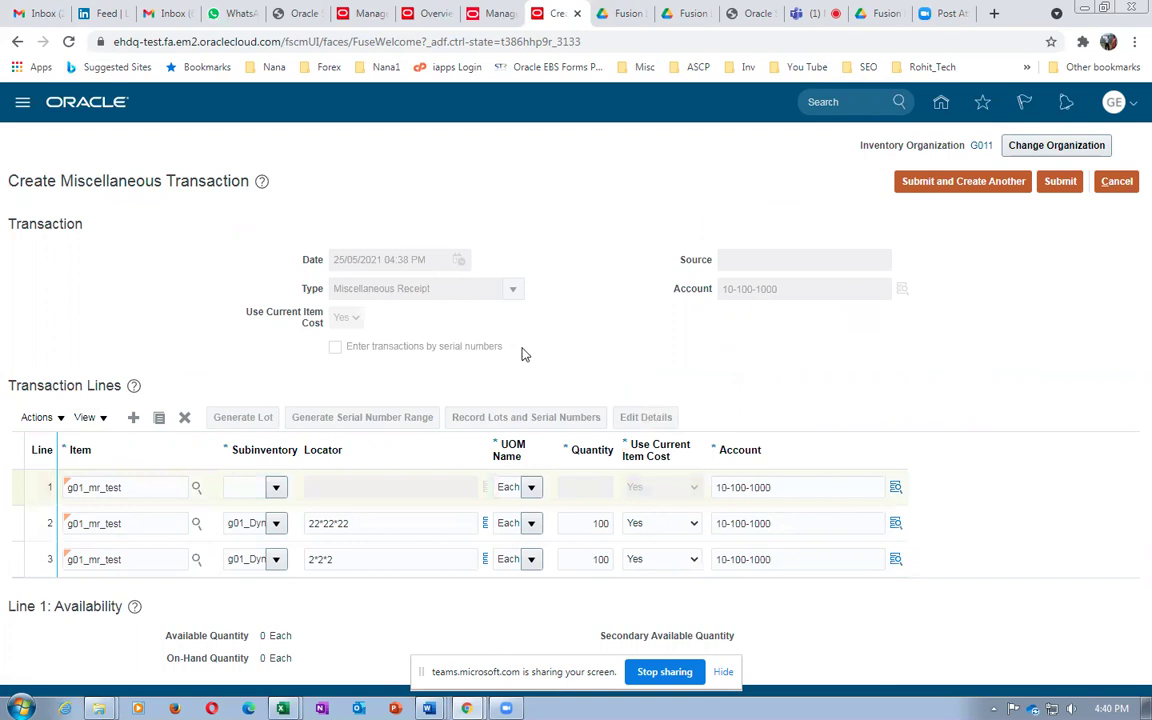
# Check the lot, subinventory and locator of transaction 3 in the Movement_Request_Lab_Exercise workbook in Excel
pyautogui.hotkey('alt', 'Tab')
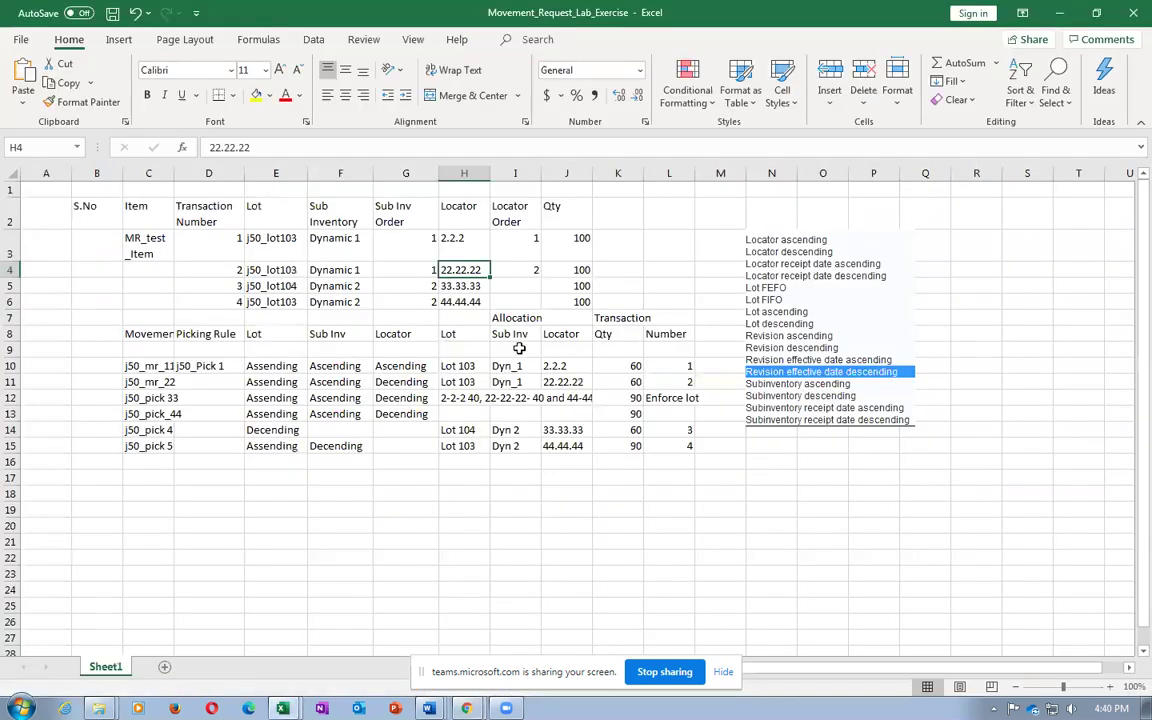
pyautogui.click(258, 287)
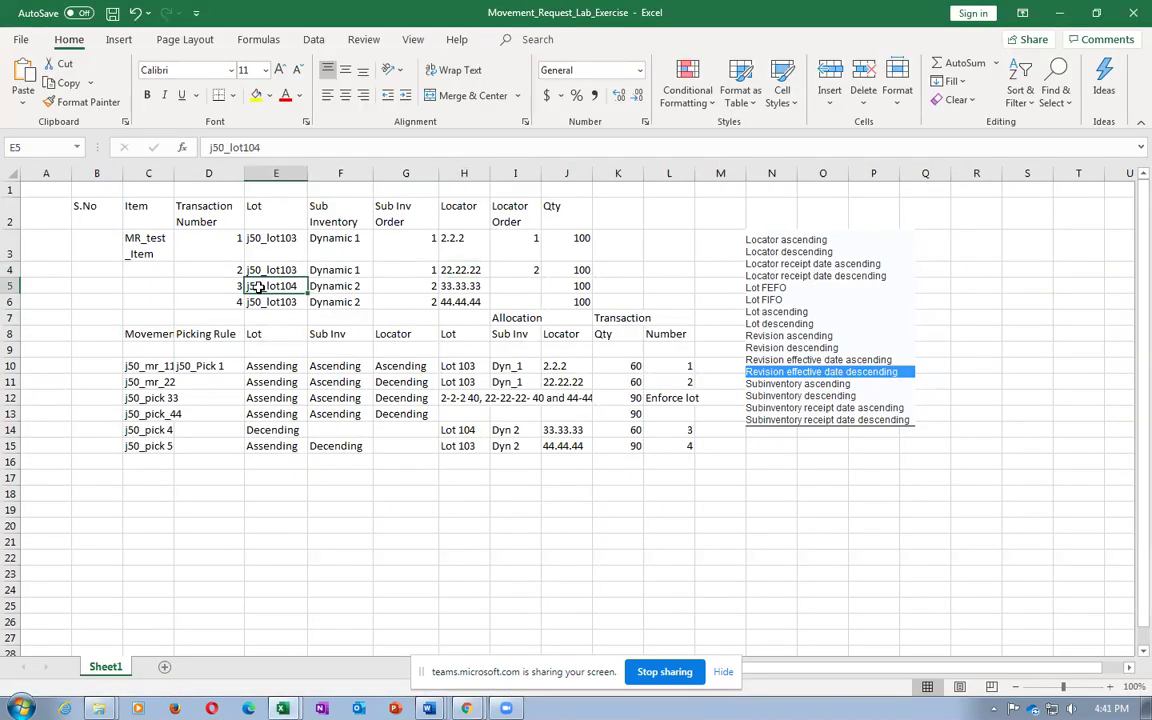
pyautogui.click(355, 288)
pyautogui.click(465, 286)
pyautogui.click(340, 288)
pyautogui.click(450, 287)
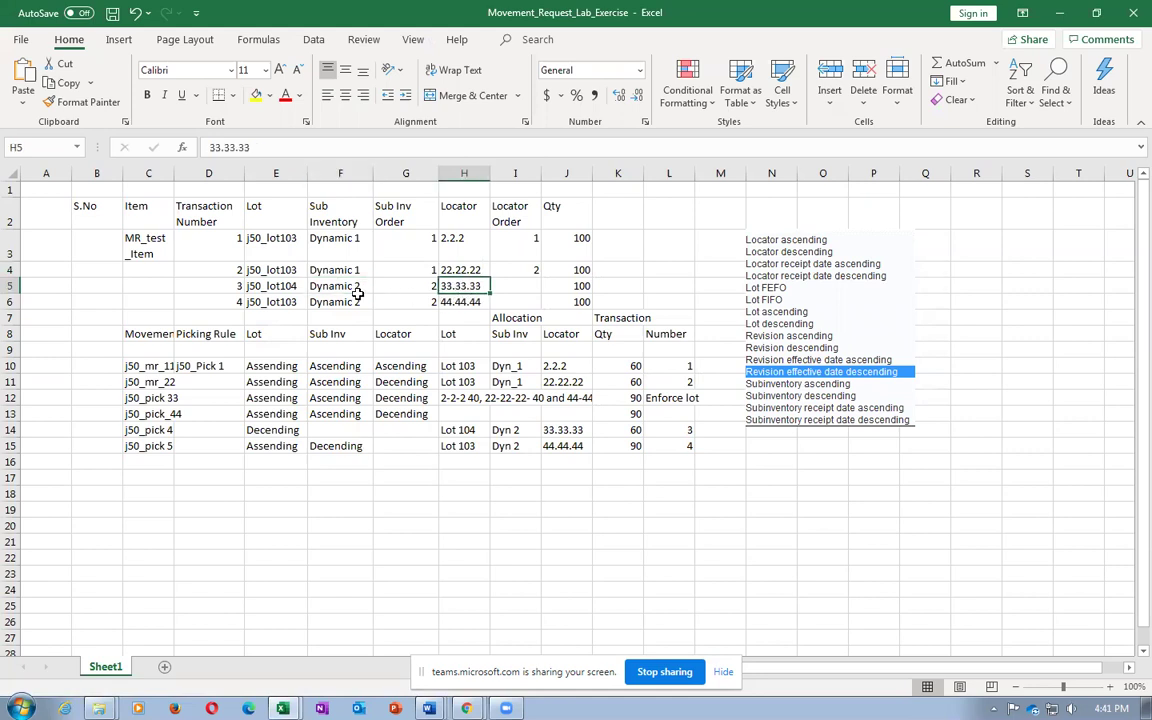
pyautogui.click(268, 286)
pyautogui.hotkey('alt', 'Tab')
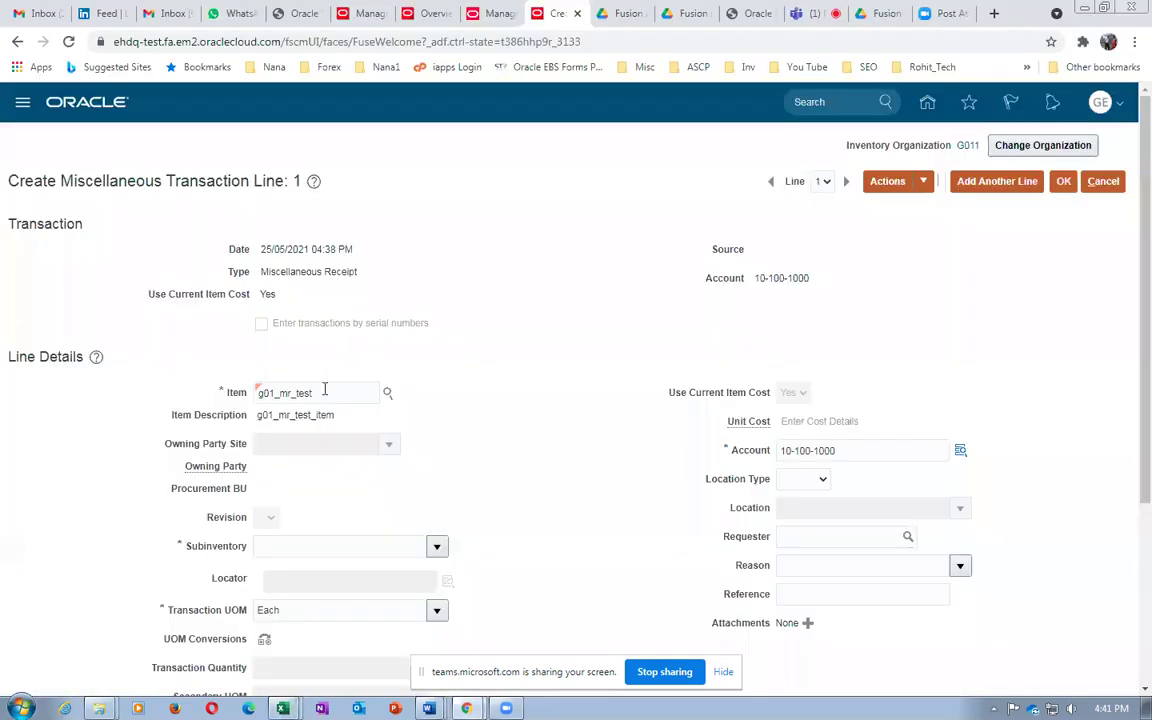
# Set the third line's subinventory to g01_Dyna_2 and its locator to 33*33*33
pyautogui.scroll(-3, 360, 514)
pyautogui.click(438, 387)
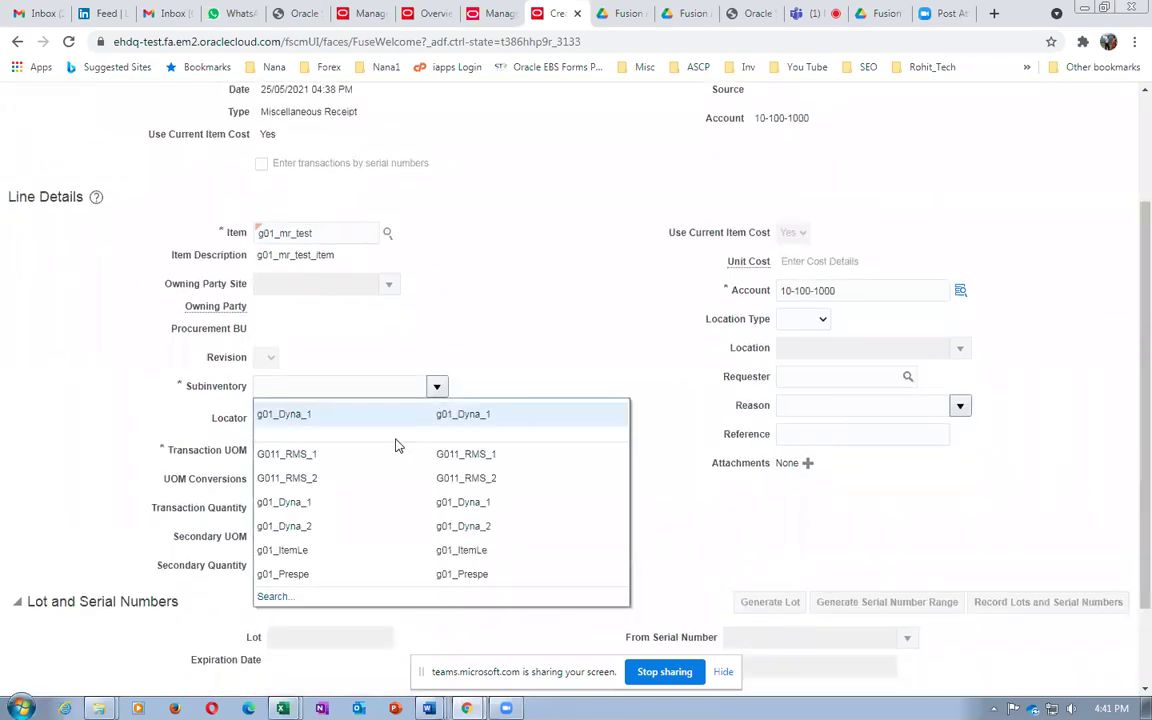
pyautogui.click(329, 526)
pyautogui.click(320, 422)
pyautogui.write('331')
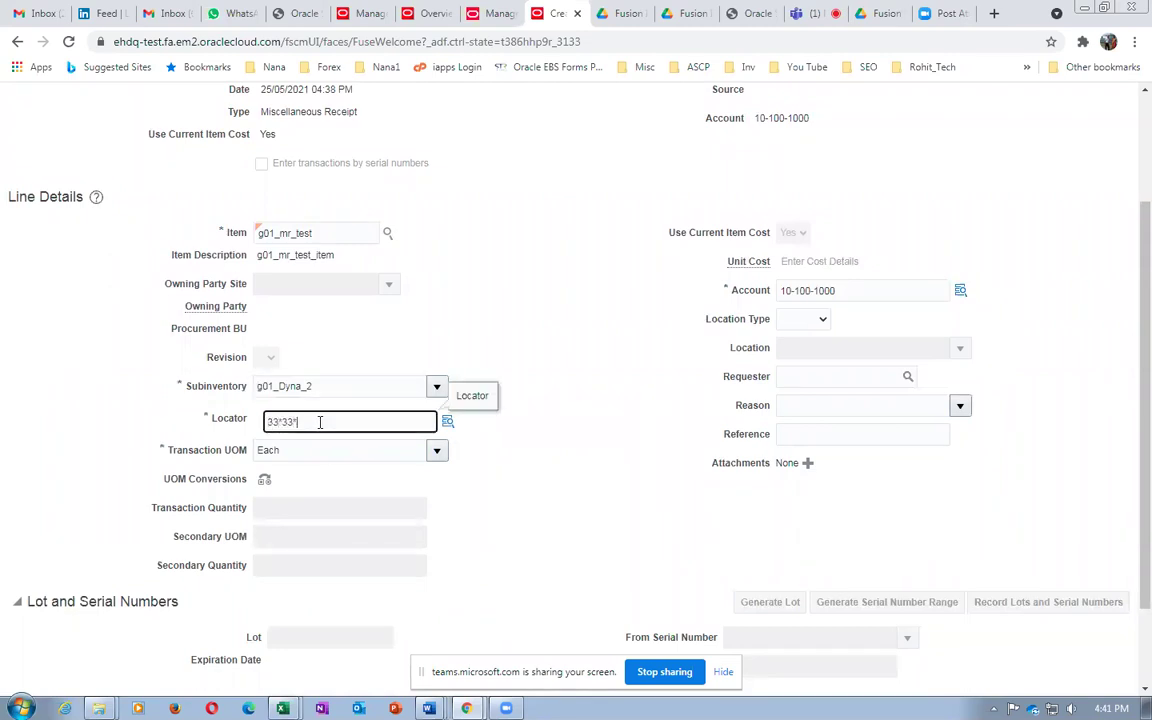
pyautogui.click(435, 496)
# Enter lot g01_lot104 for the third line, checking it against the lab workbook
pyautogui.click(333, 633)
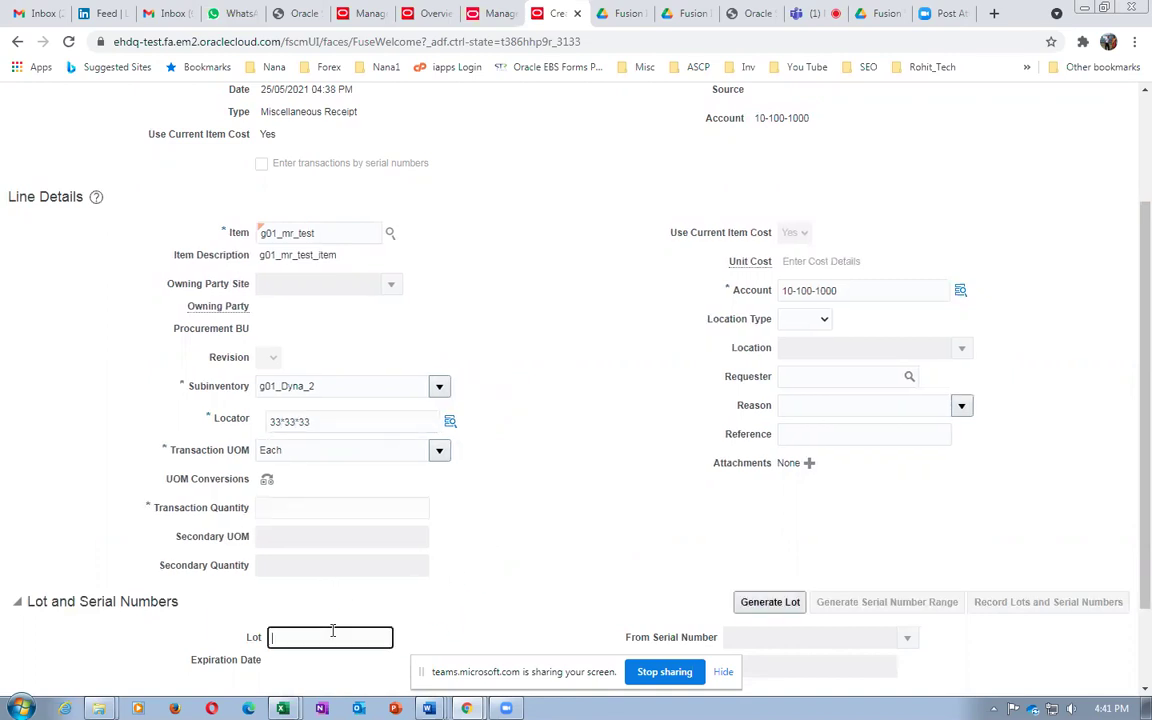
pyautogui.hotkey('alt', 'Tab')
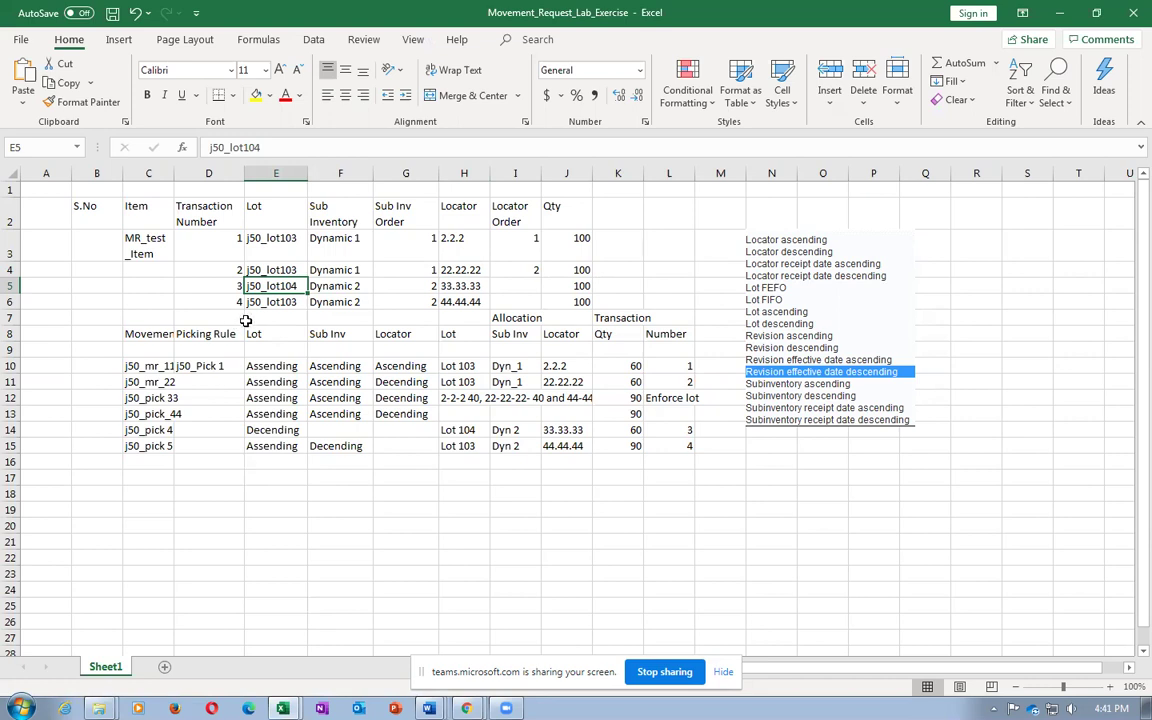
pyautogui.hotkey('alt', 'Tab')
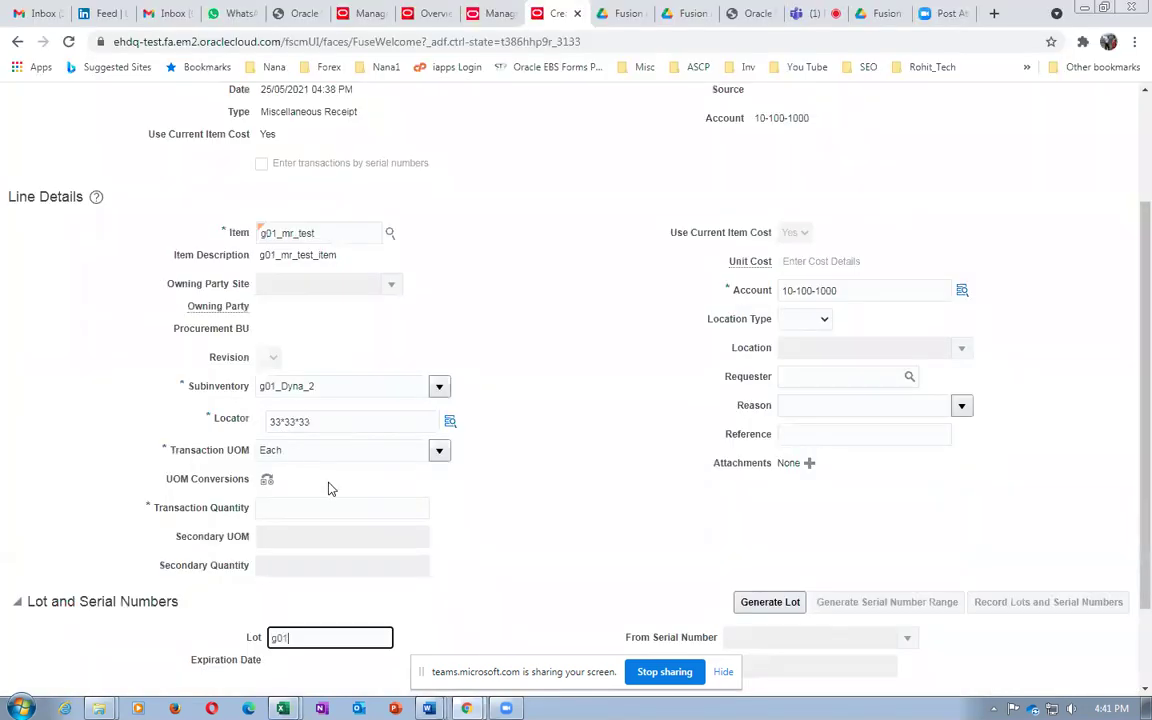
pyautogui.write('g01_lot104')
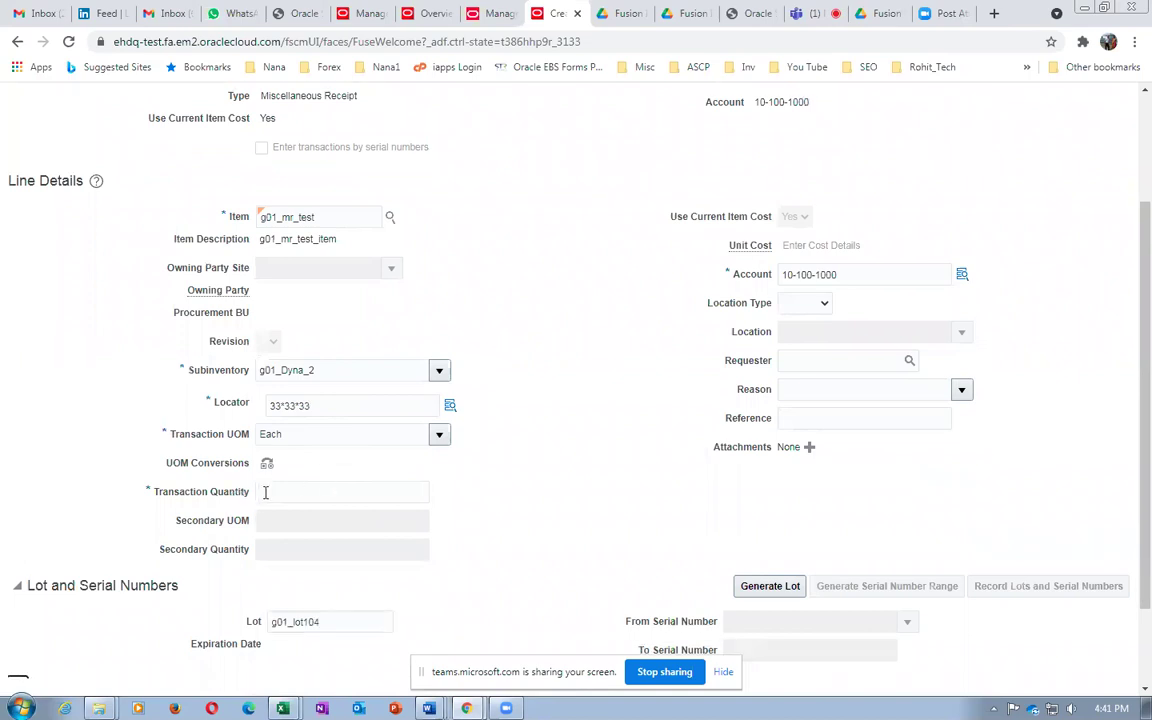
# Set the transaction quantity to 100 and accept the line for locator 33*33*33
pyautogui.click(271, 493)
pyautogui.write('100')
pyautogui.press('Tab')
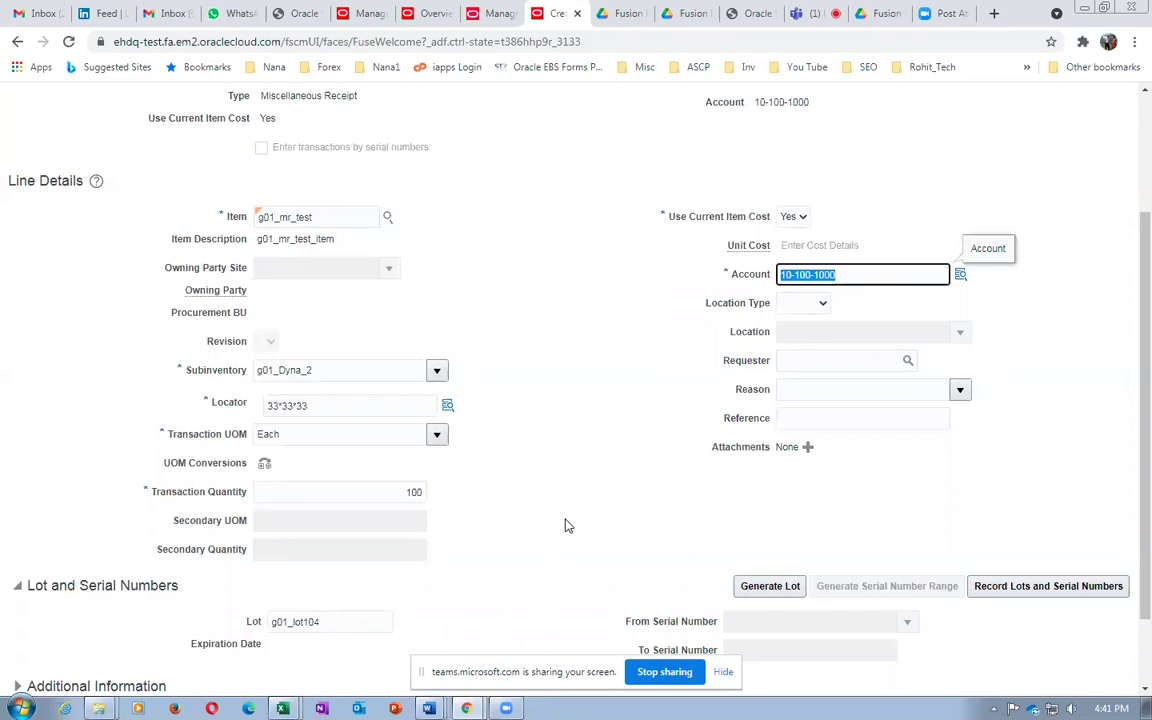
pyautogui.scroll(3, 563, 527)
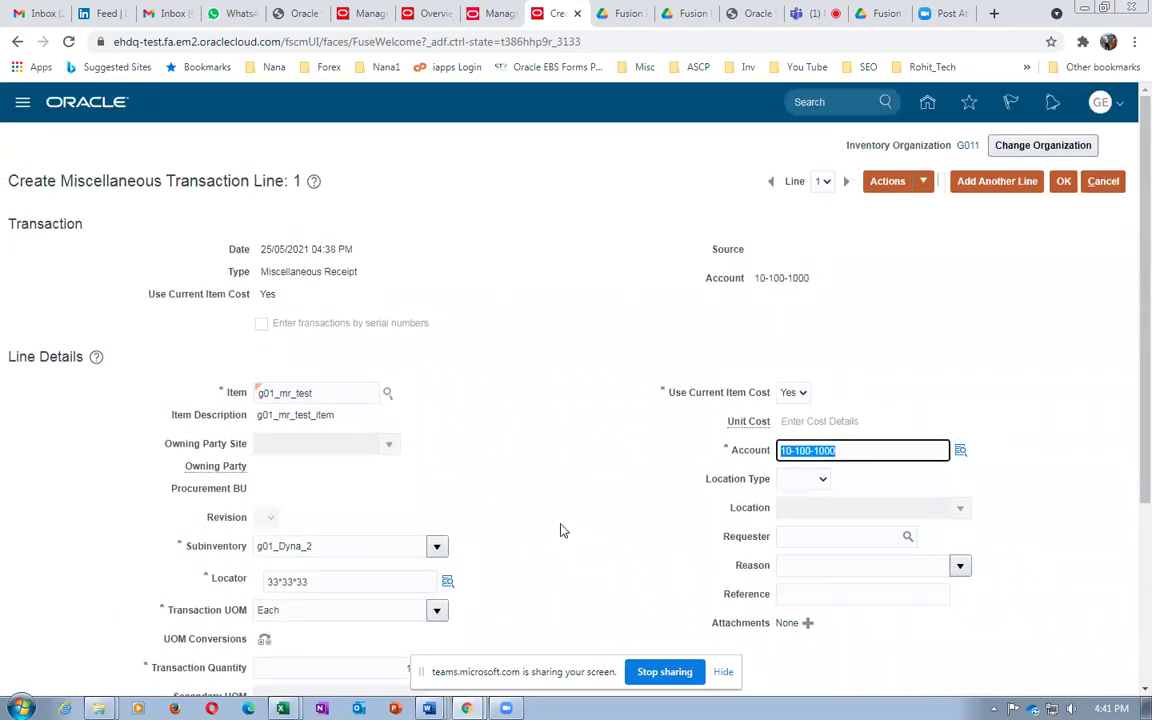
pyautogui.scroll(-3, 562, 530)
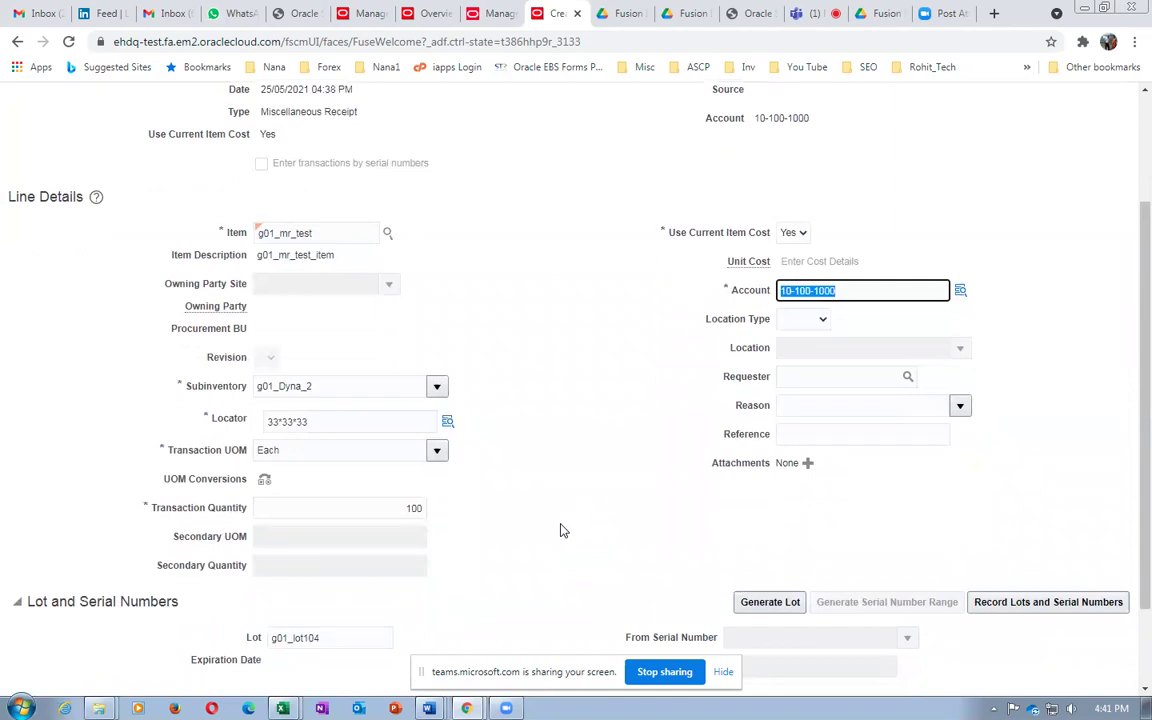
pyautogui.scroll(3, 560, 530)
pyautogui.click(1063, 181)
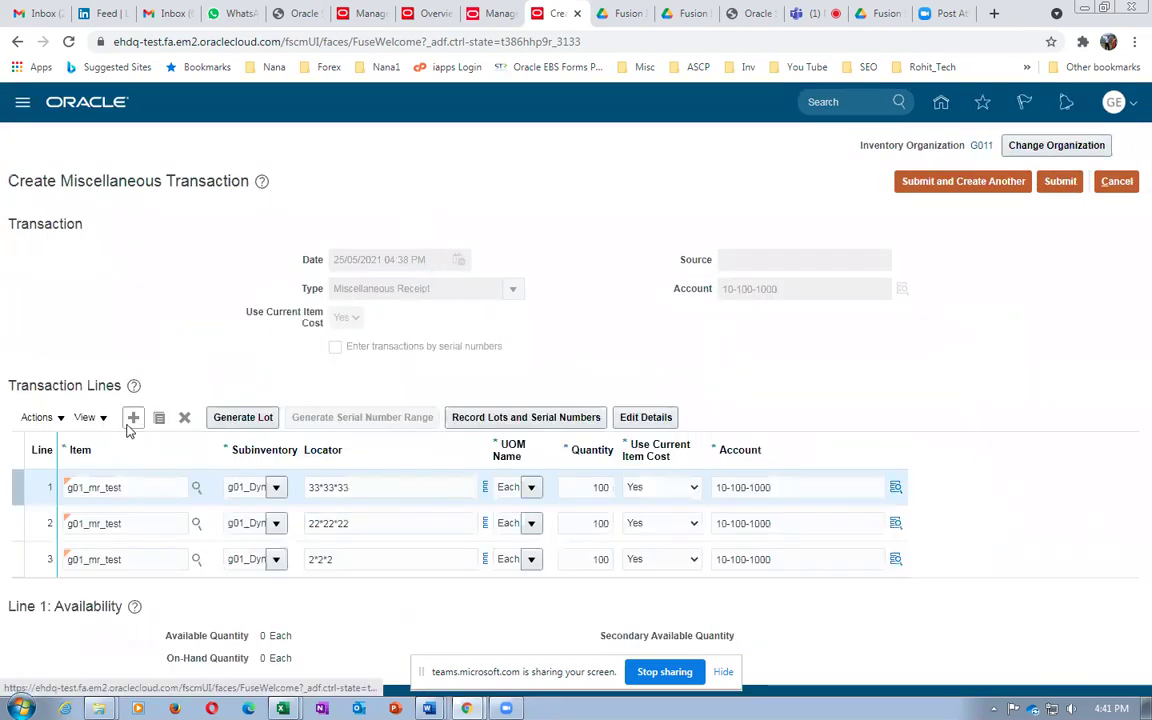
# Add a fourth transaction line for item g01_mr_test with its details open, and check transaction 4 in the lab workbook
pyautogui.click(133, 418)
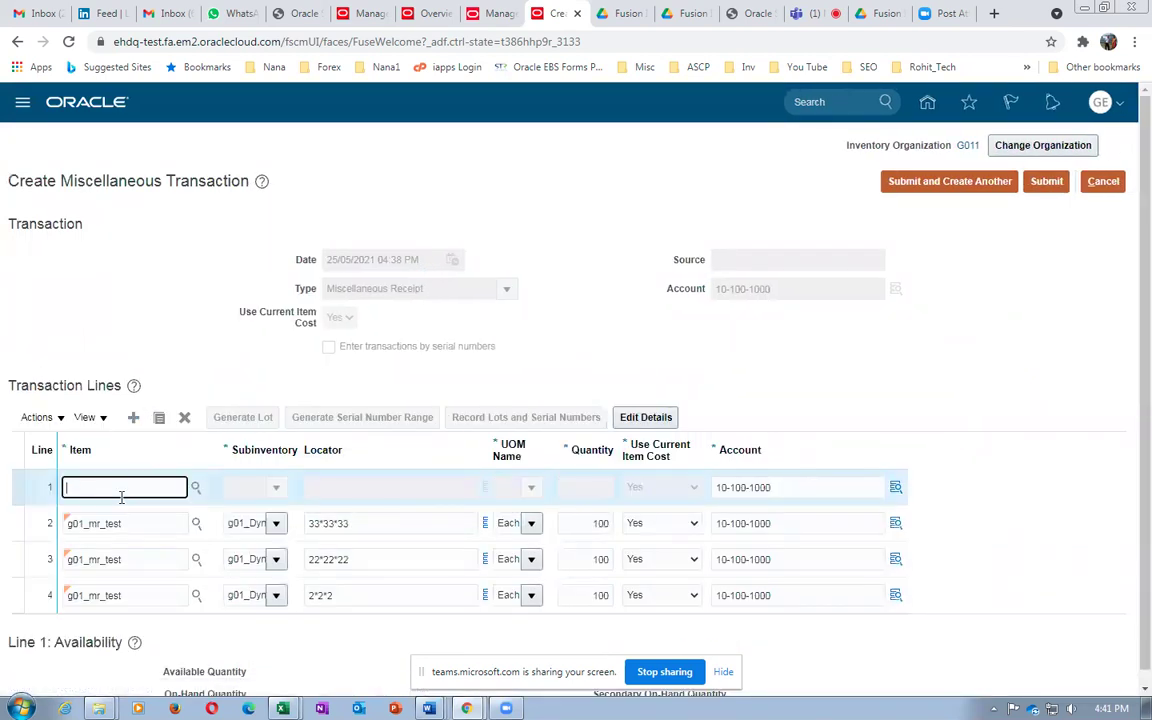
pyautogui.write('g01_mr_test')
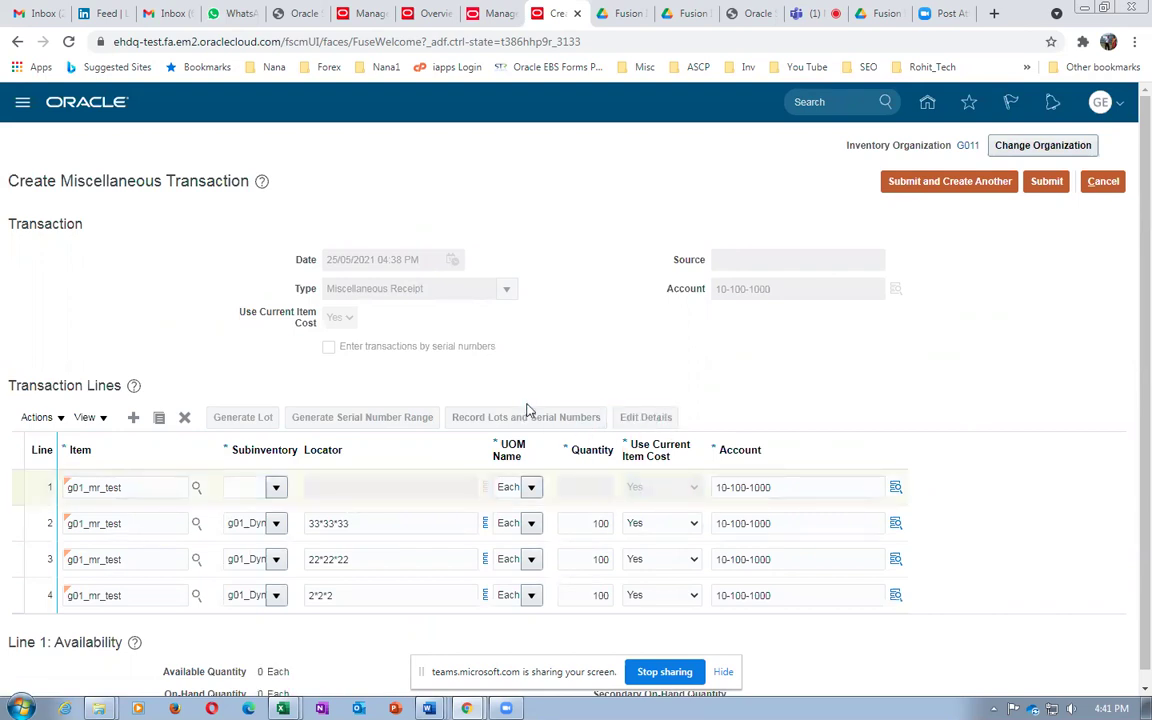
pyautogui.hotkey('alt', 'Tab')
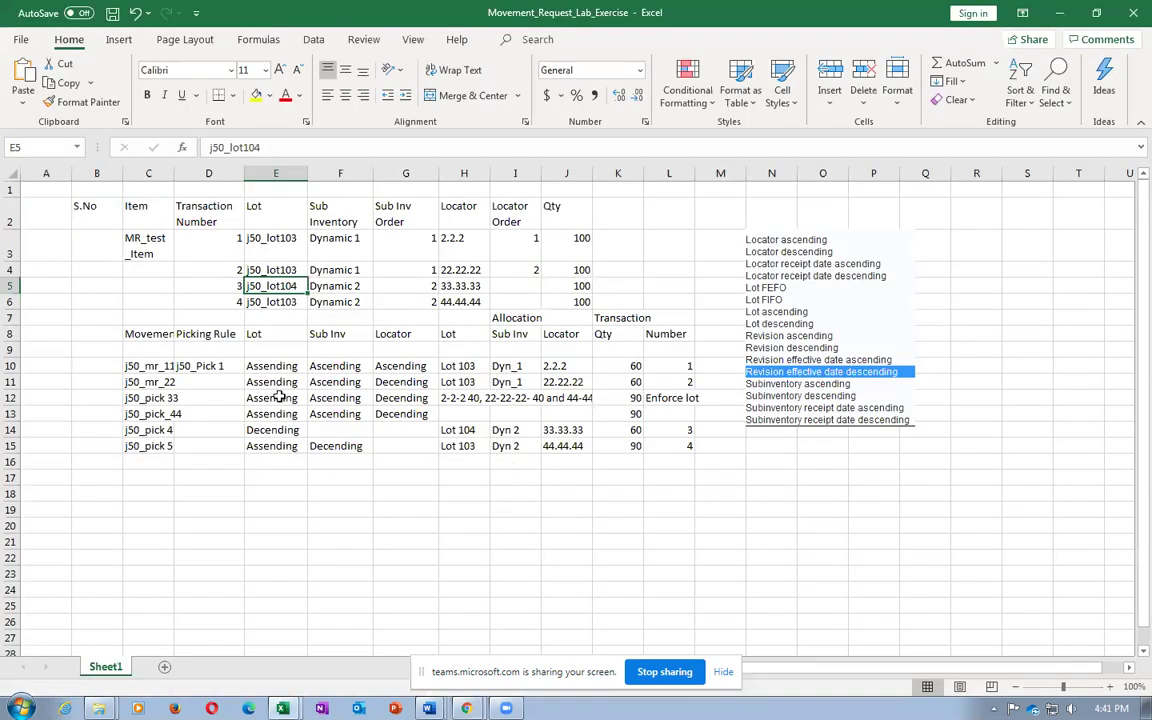
pyautogui.click(271, 304)
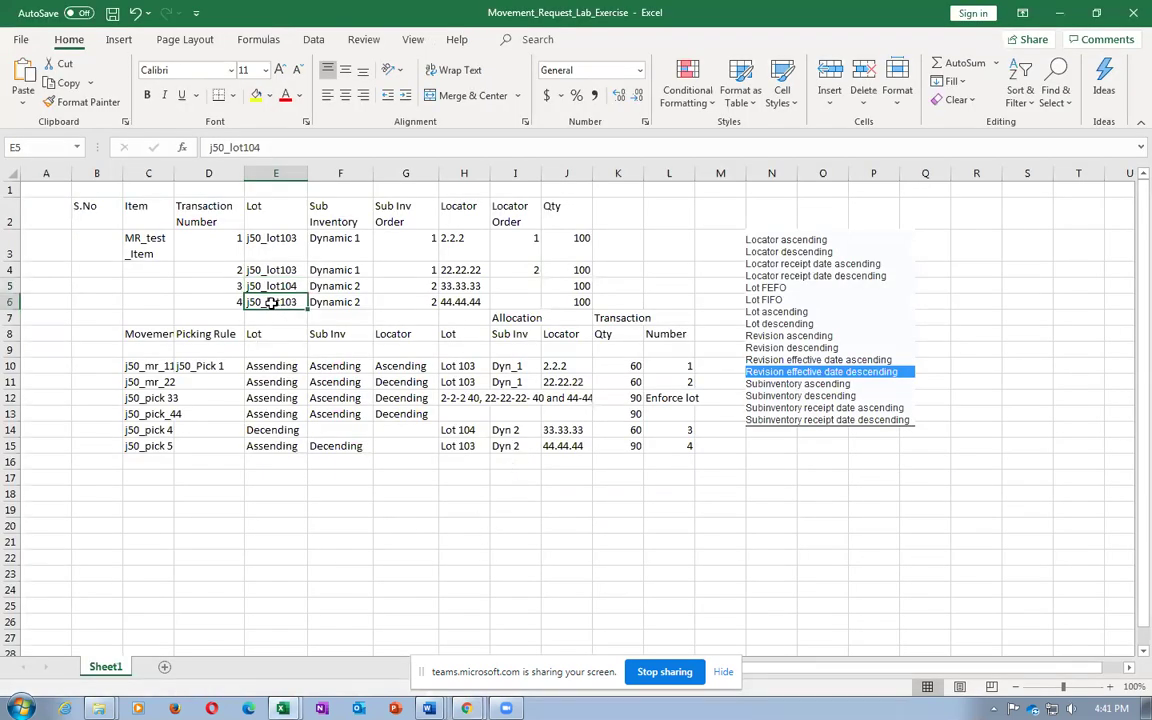
pyautogui.click(312, 303)
pyautogui.click(452, 302)
pyautogui.click(338, 310)
pyautogui.click(472, 303)
pyautogui.click(285, 310)
pyautogui.hotkey('alt', 'Tab')
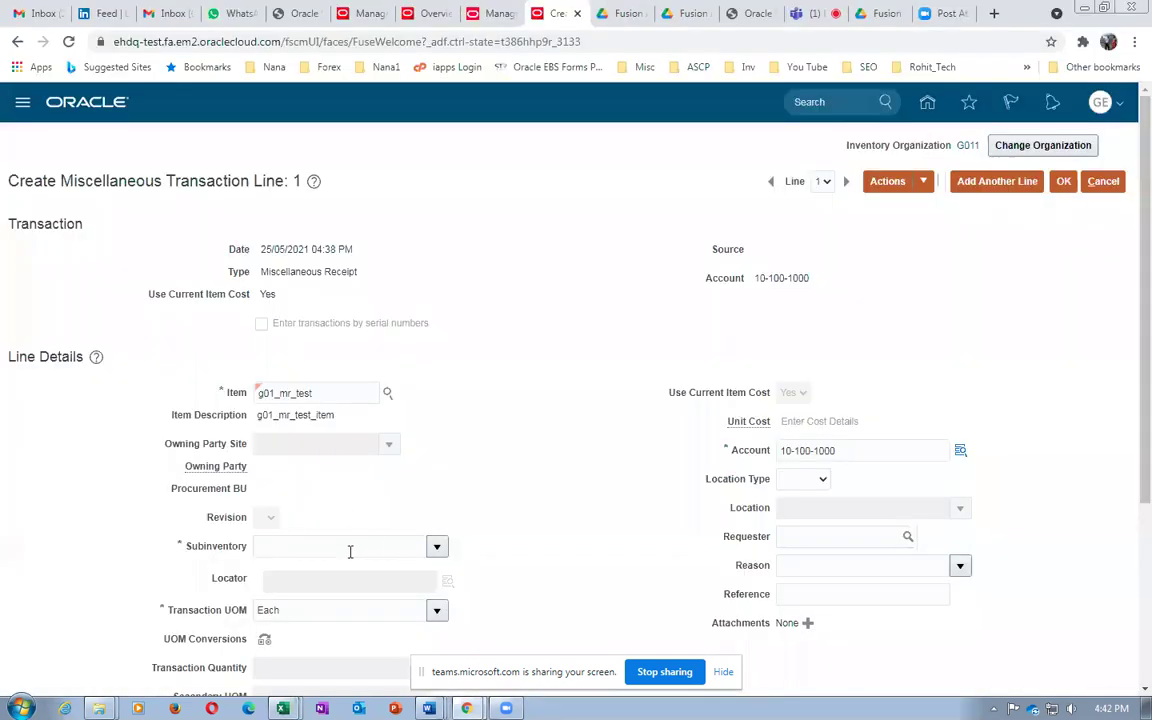
# Set the fourth line's subinventory to g01_Dyna_2 and its locator to 44*44*44, rechecking the locator in the lab workbook
pyautogui.click(438, 547)
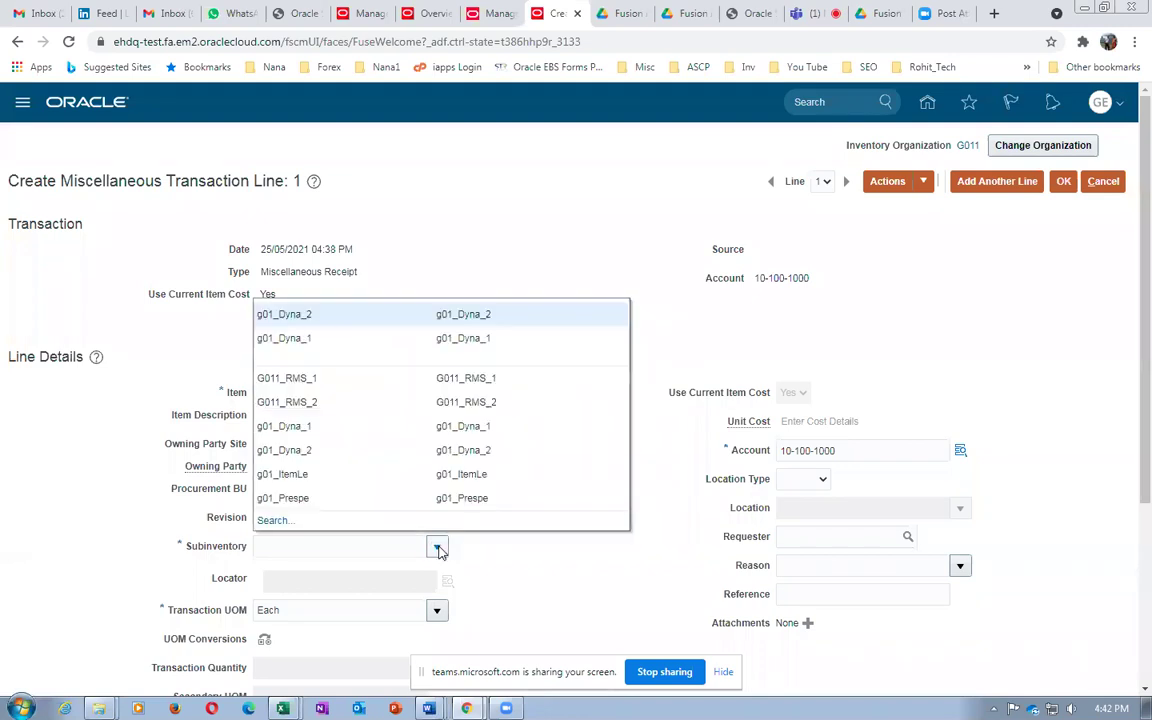
pyautogui.click(331, 455)
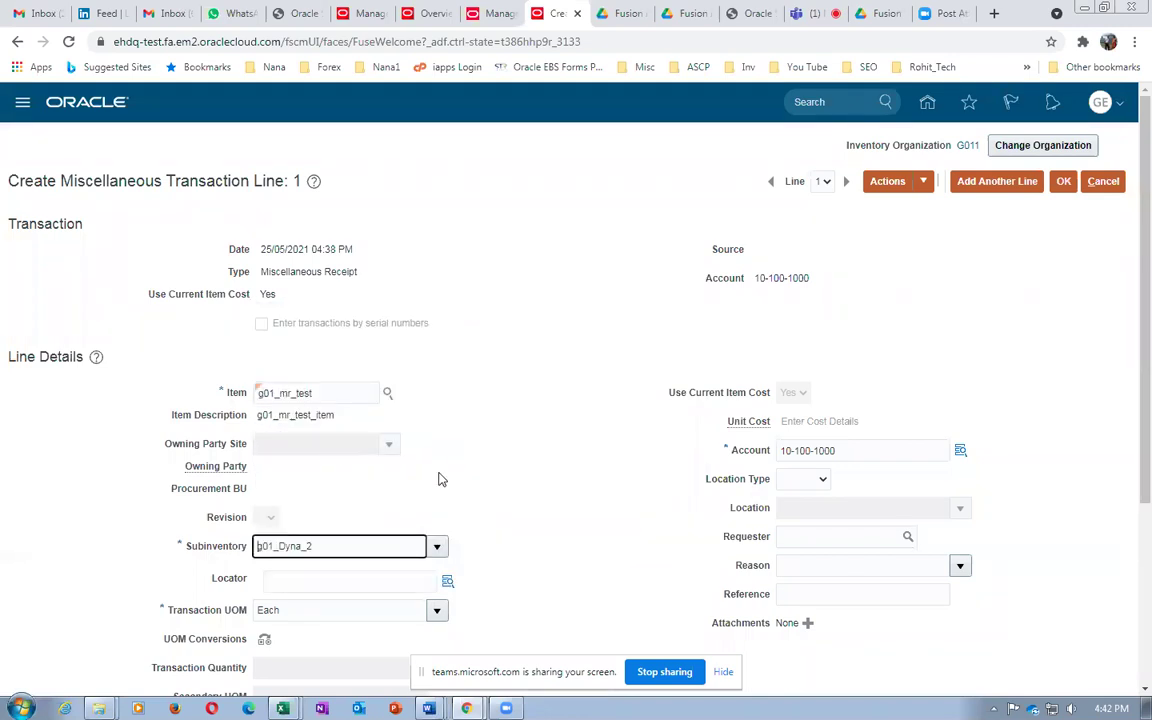
pyautogui.scroll(-3, 437, 479)
pyautogui.click(321, 424)
pyautogui.hotkey('alt', 'Tab')
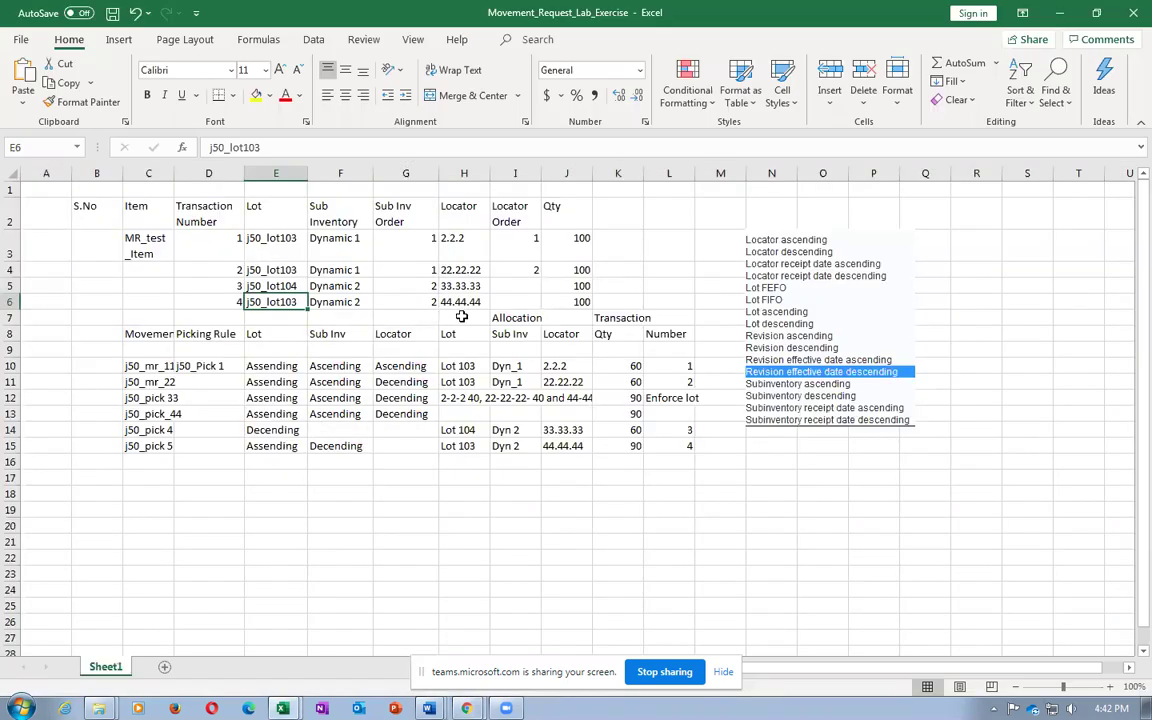
pyautogui.click(330, 286)
pyautogui.click(466, 286)
pyautogui.hotkey('alt', 'Tab')
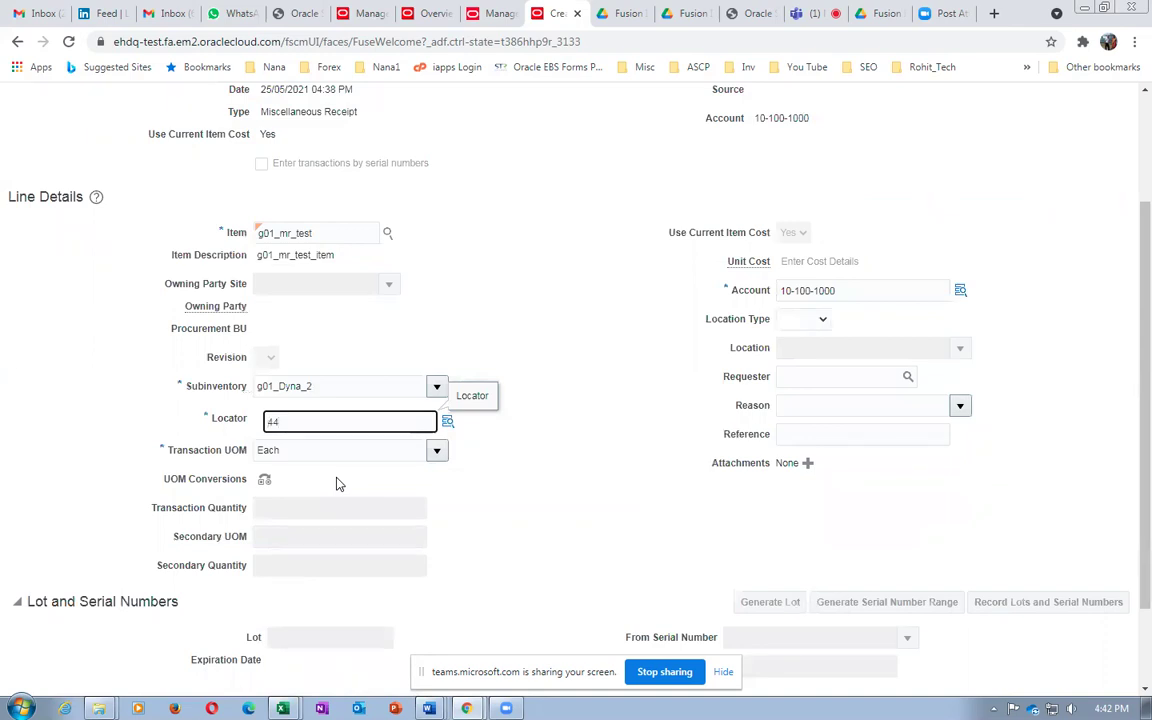
pyautogui.write('44*44*44')
pyautogui.press('Tab')
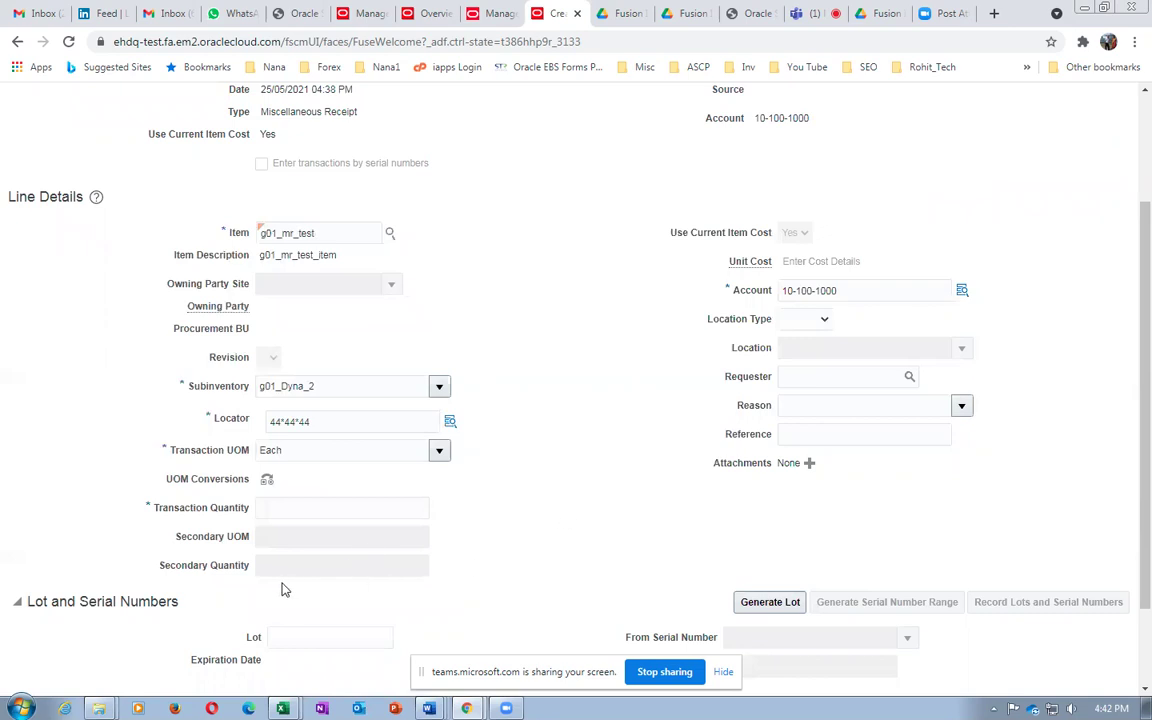
# Enter lot g01_lot103 for the fourth line, checking it against the lab workbook
pyautogui.click(297, 634)
pyautogui.hotkey('alt', 'Tab')
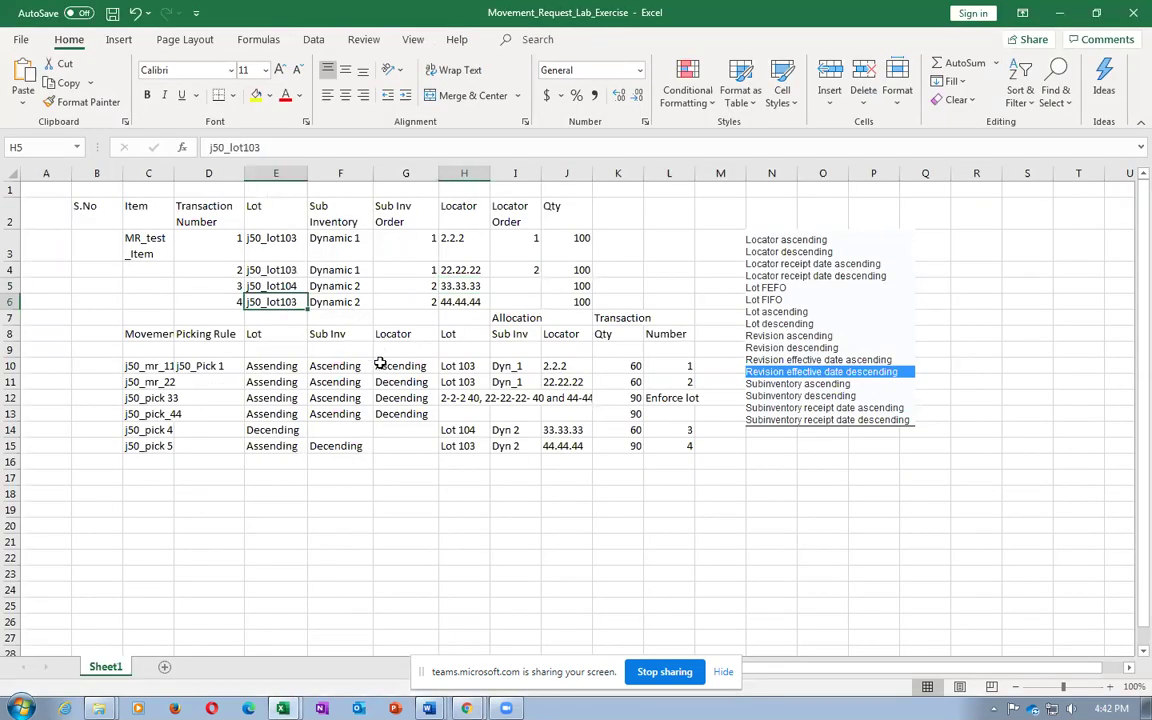
pyautogui.hotkey('alt', 'Tab')
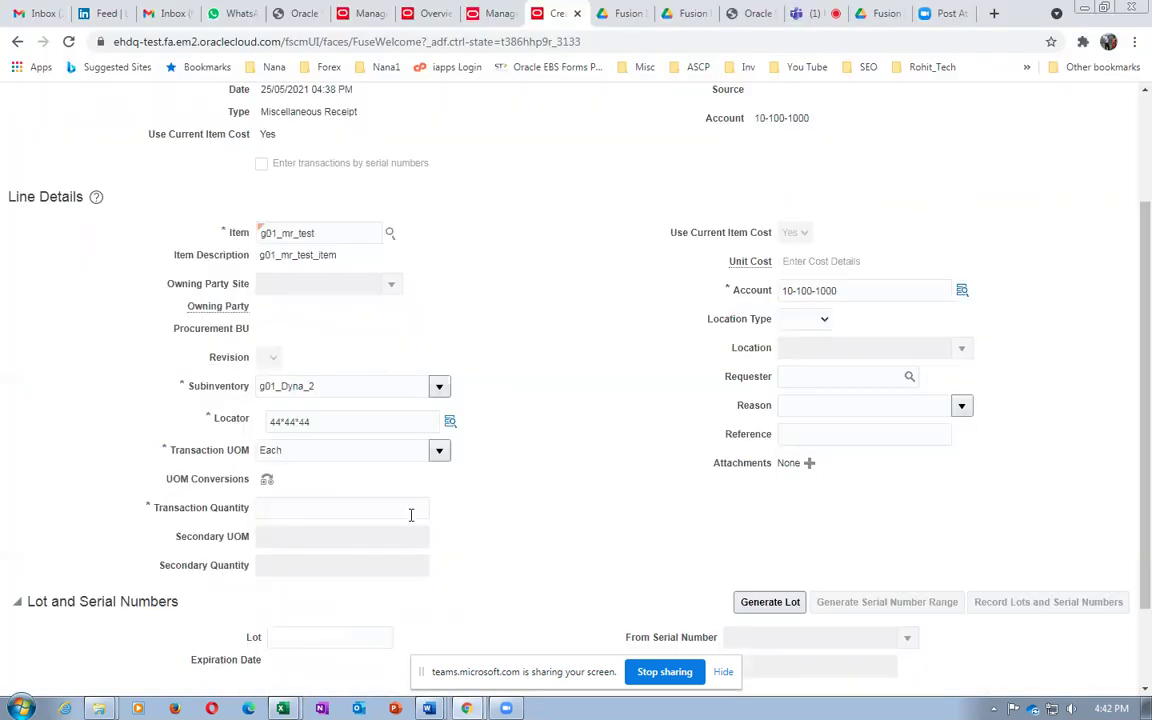
pyautogui.write('g')
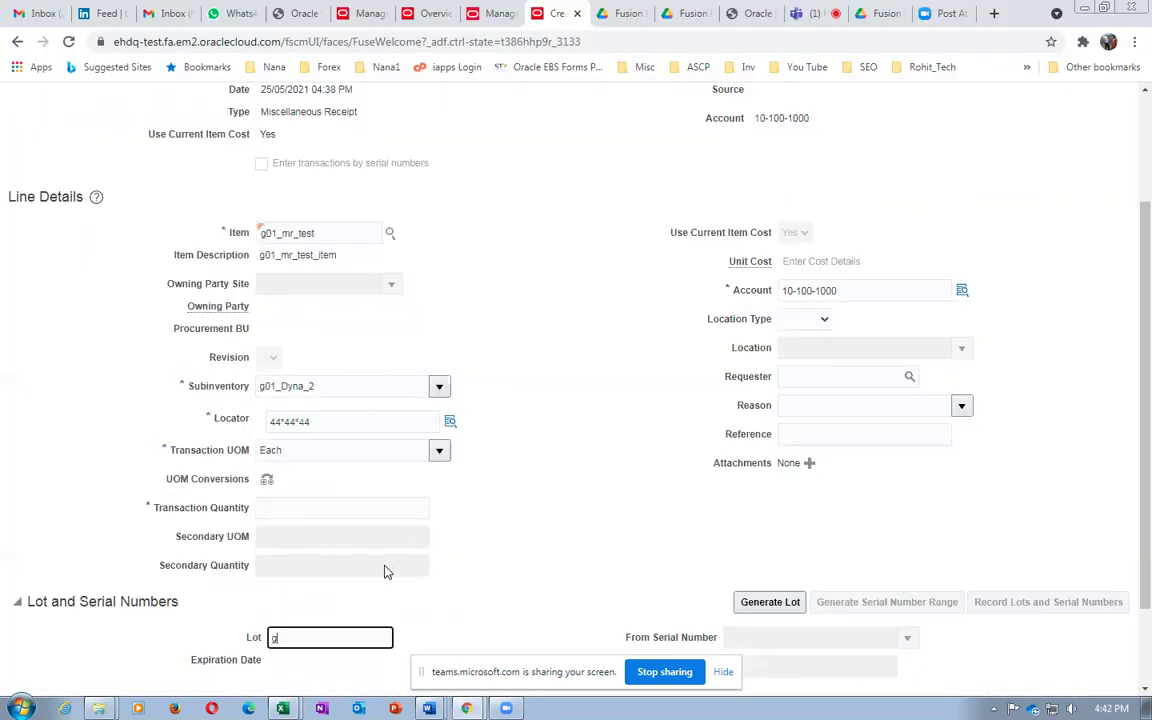
pyautogui.write('01_lot103')
# Set the transaction quantity to 100 and, after a check against the lab workbook, accept the line for locator 44*44*44
pyautogui.click(327, 515)
pyautogui.write('100')
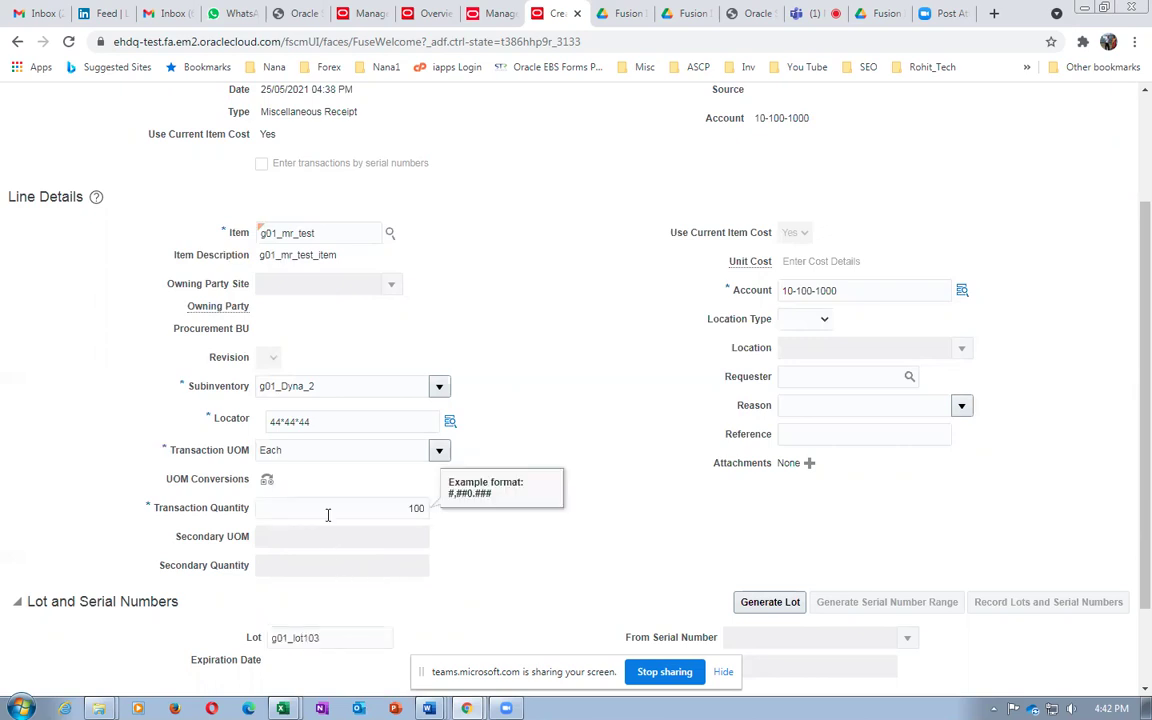
pyautogui.press('Tab')
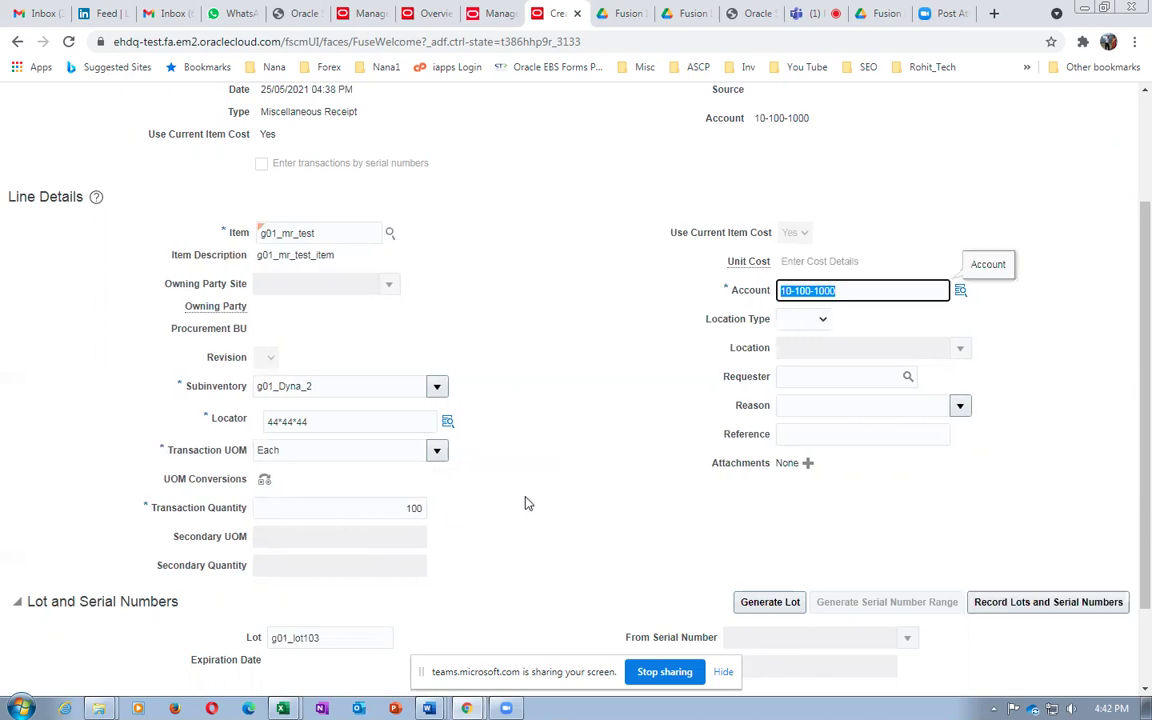
pyautogui.click(516, 546)
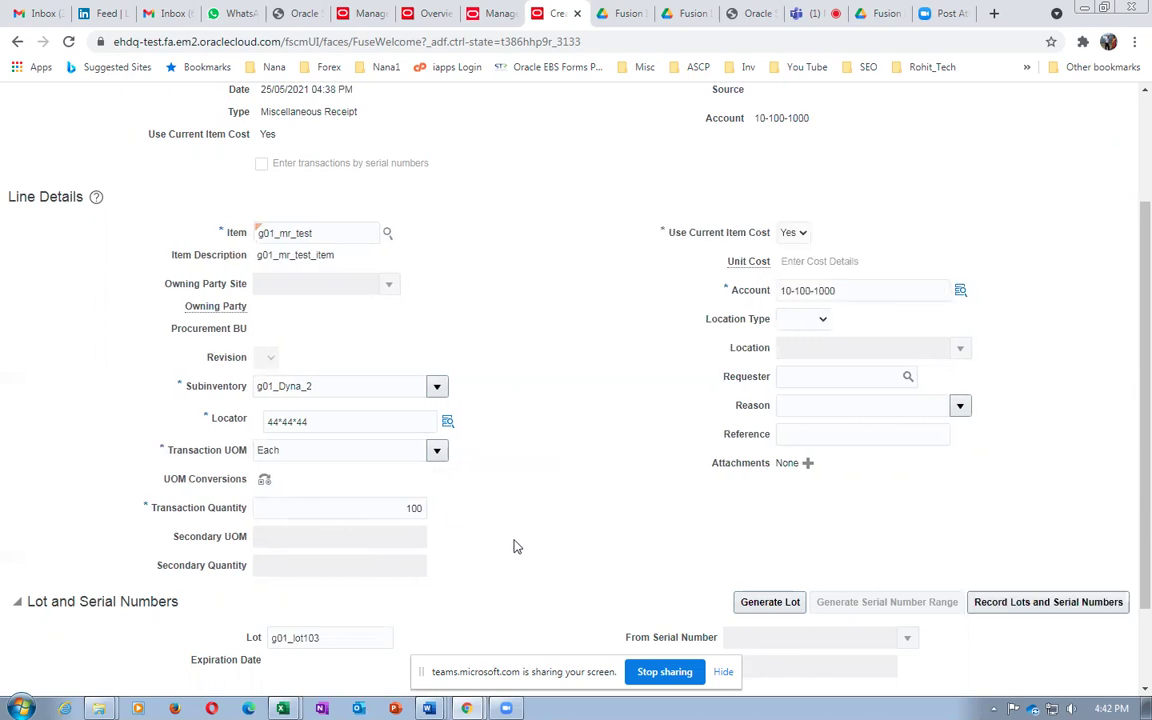
pyautogui.hotkey('alt', 'Tab')
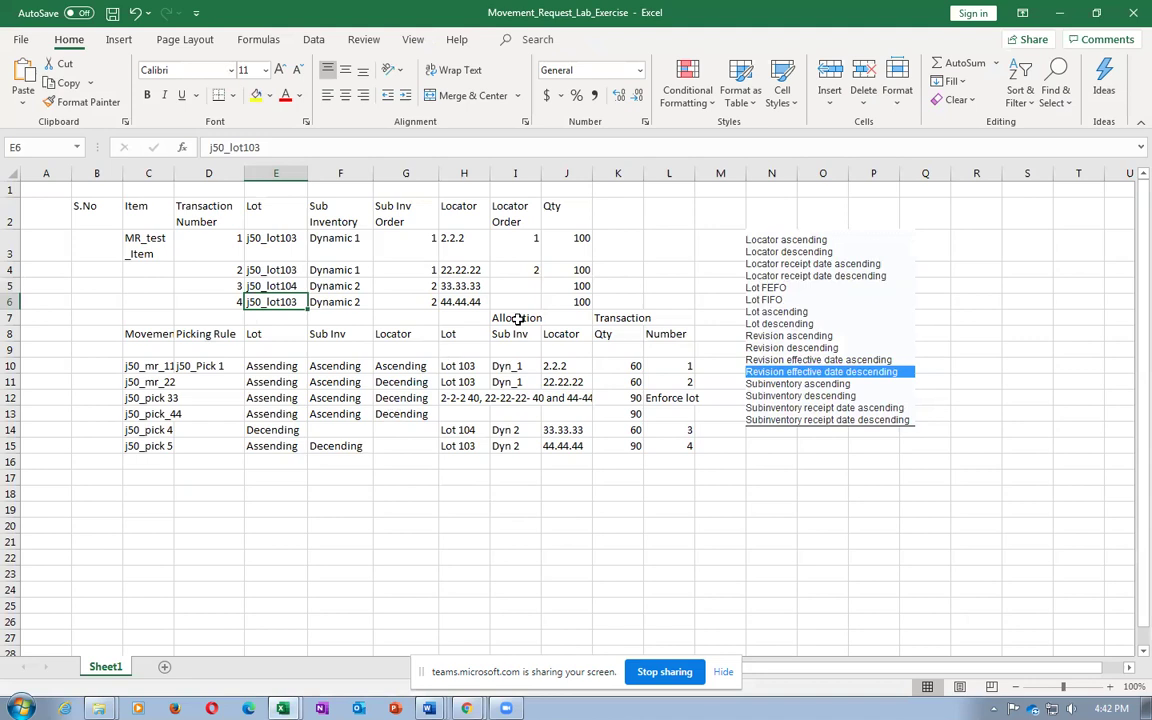
pyautogui.hotkey('alt', 'Tab')
pyautogui.scroll(2, 780, 360)
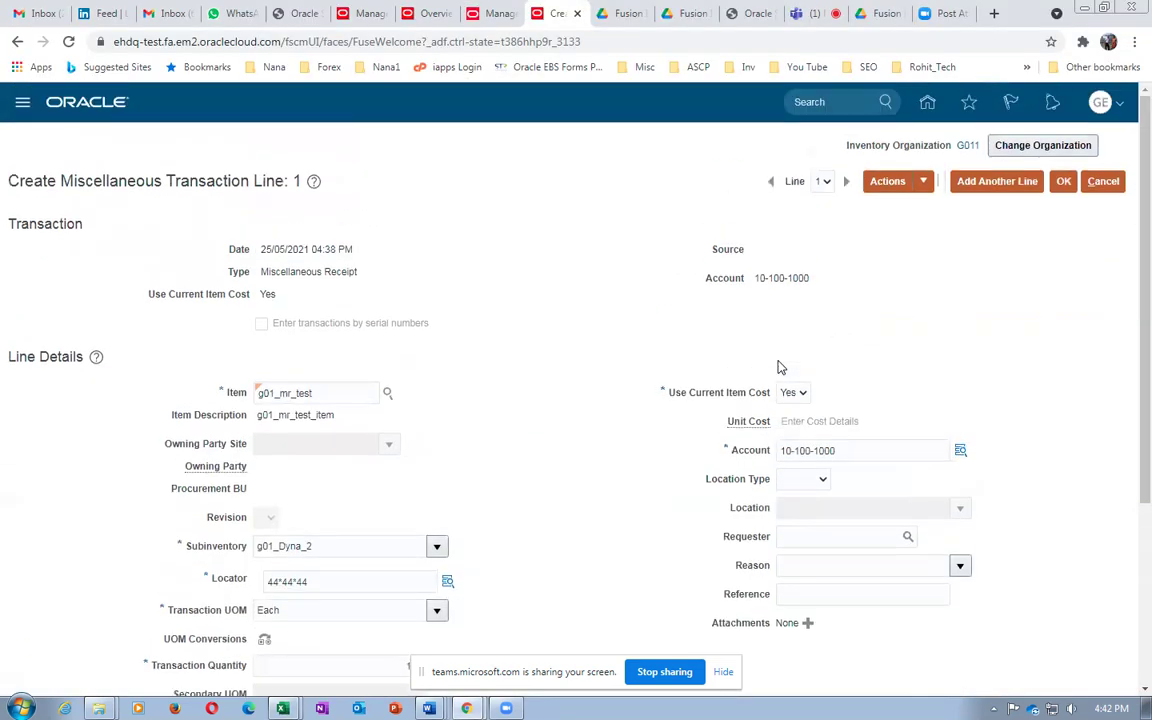
pyautogui.click(1064, 183)
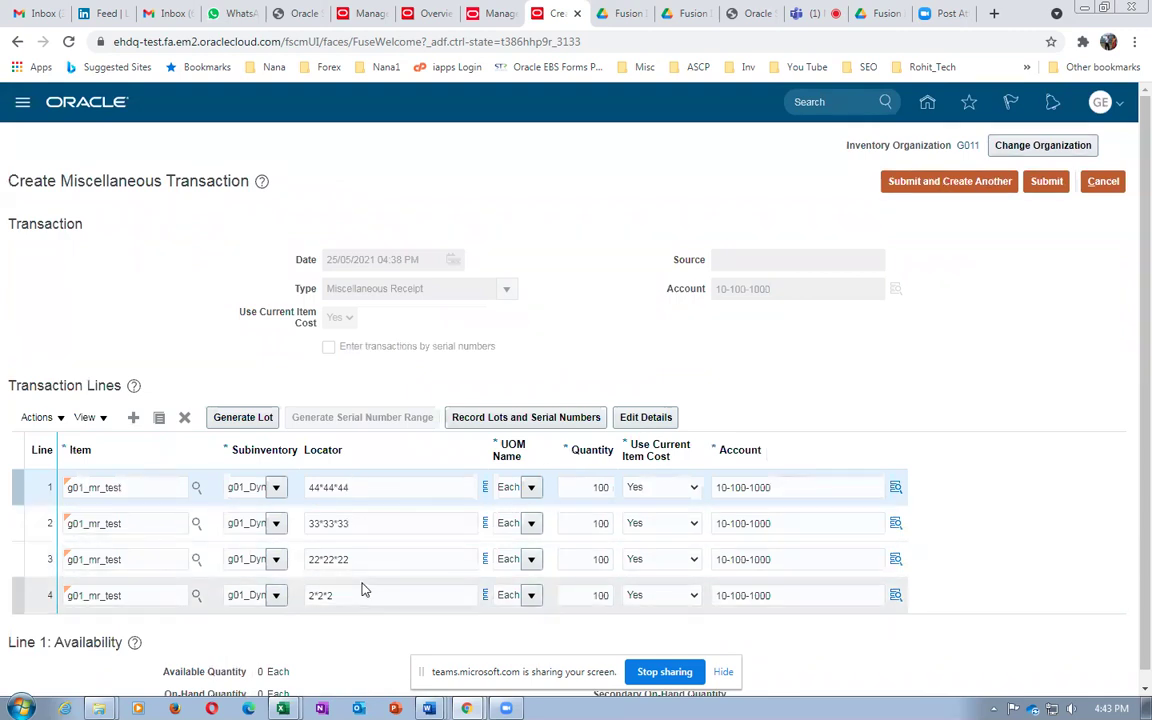
# Check the four receipt lines against the lab workbook and submit the miscellaneous transaction
pyautogui.hotkey('alt', 'Tab')
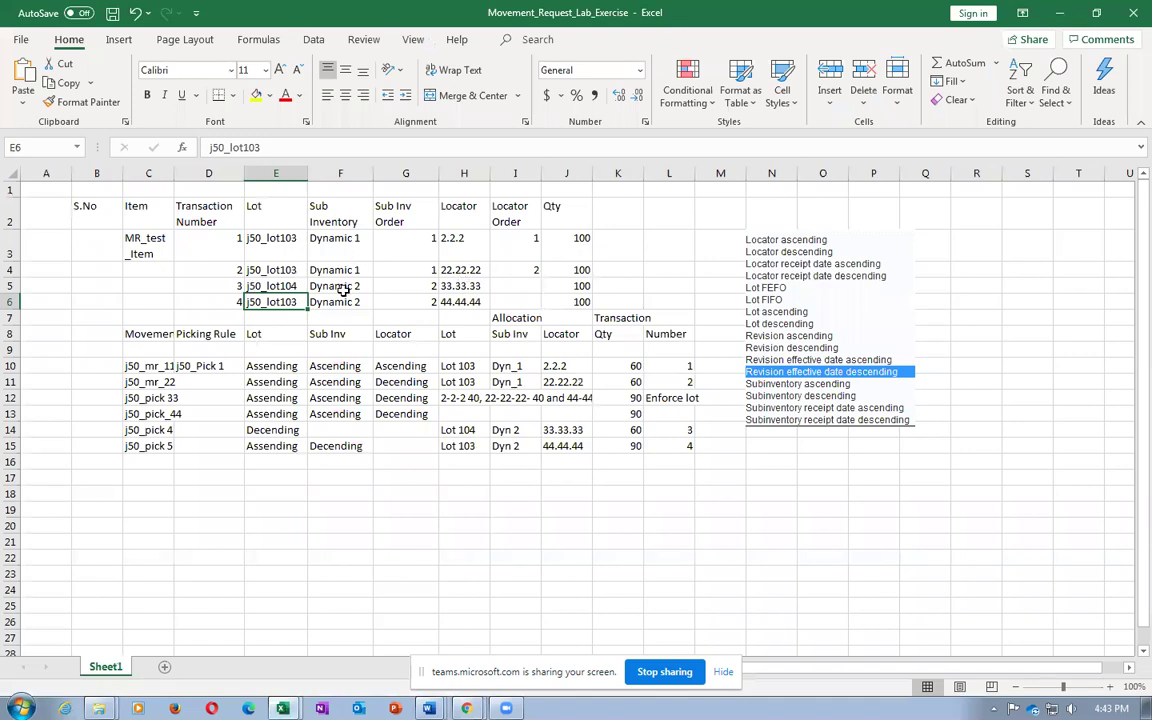
pyautogui.hotkey('alt', 'Tab')
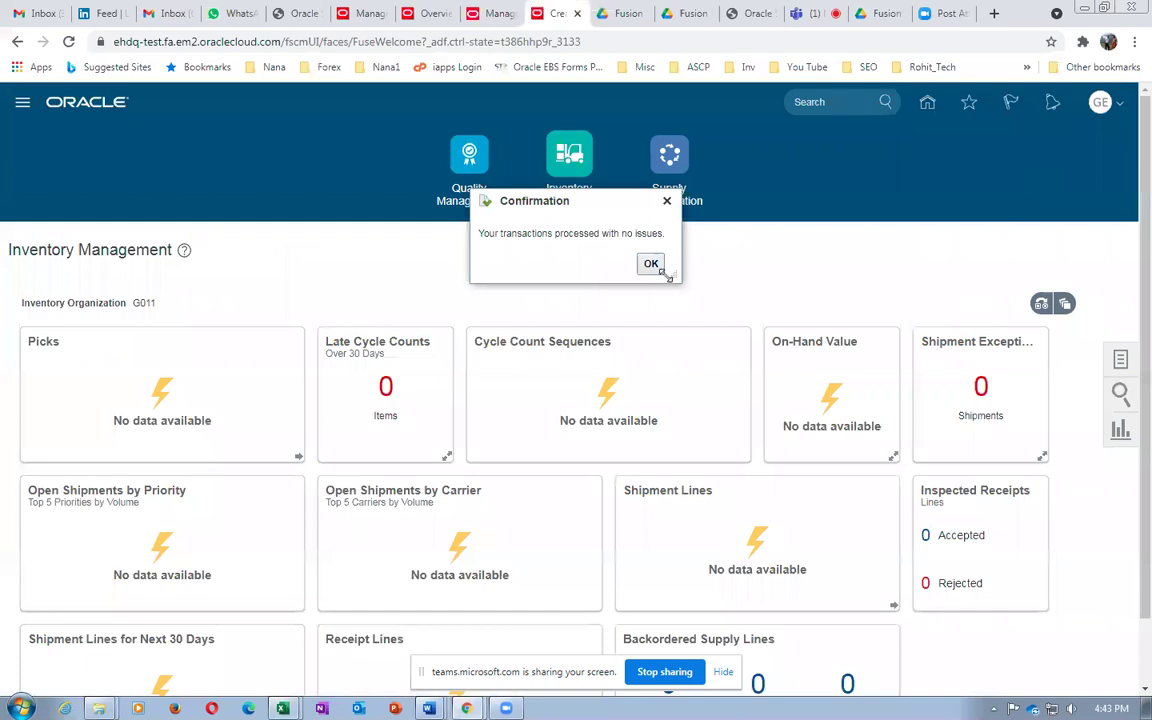
pyautogui.click(657, 271)
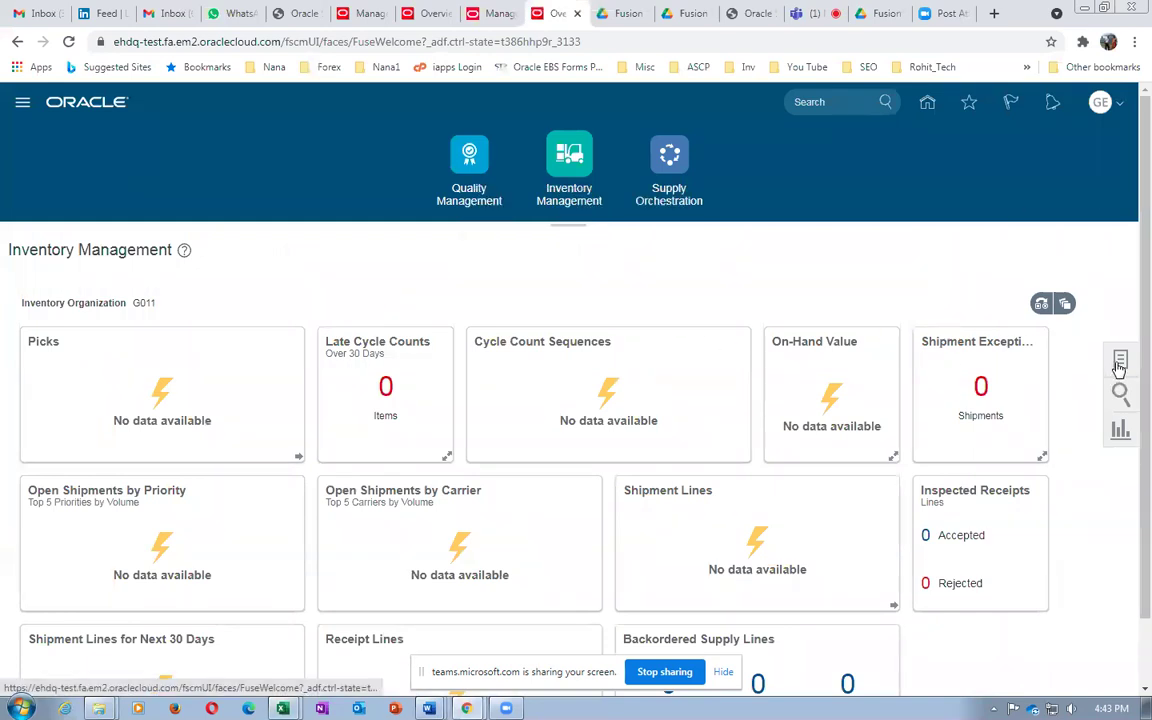
# Open Manage Item Quantities and search organization G011 for the on-hand quantity of item g01_mr_test
pyautogui.click(1119, 364)
pyautogui.click(866, 278)
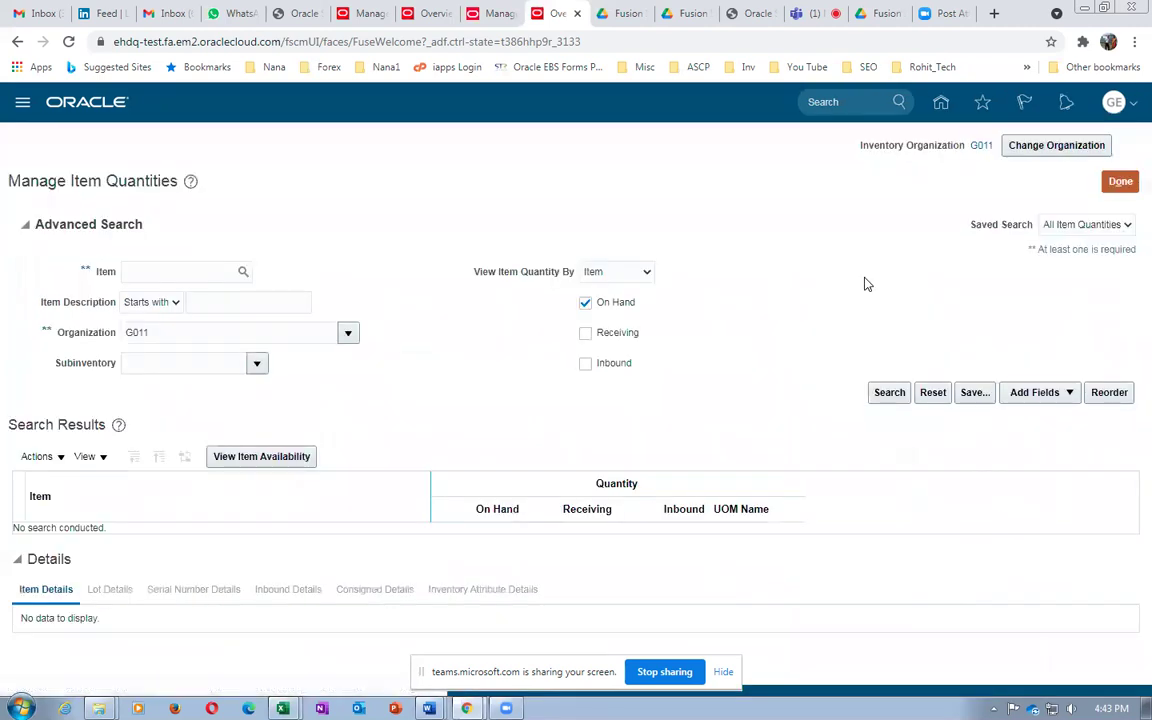
pyautogui.click(195, 273)
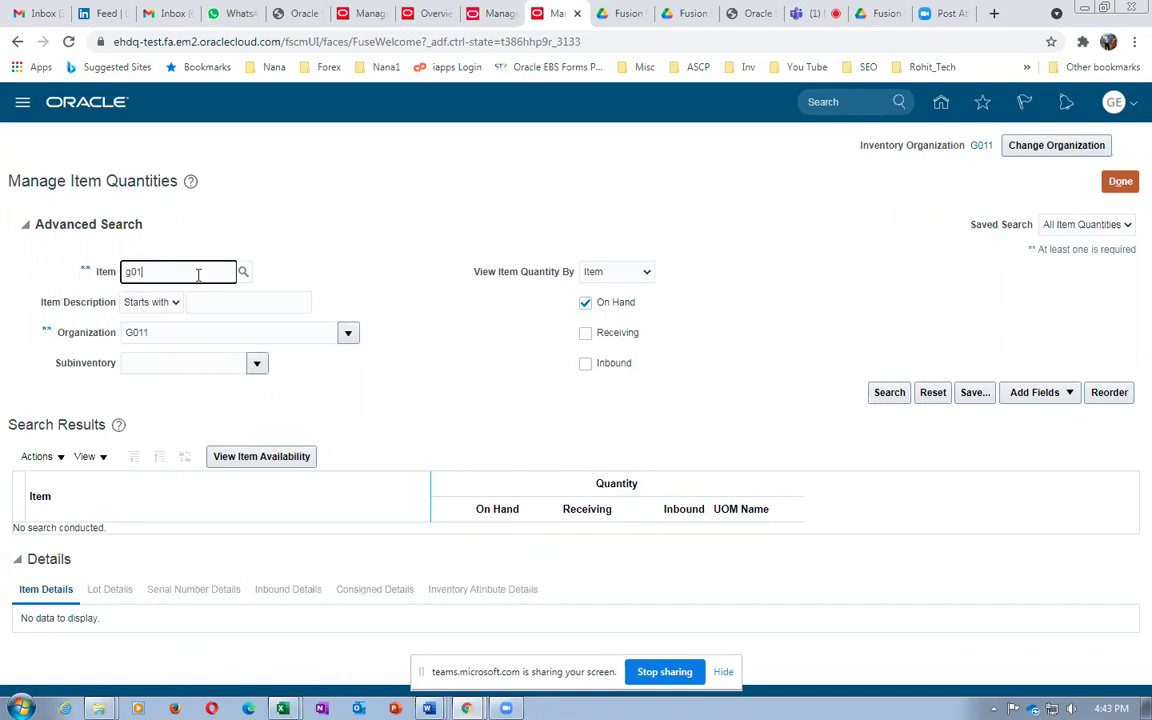
pyautogui.write('g01_mr')
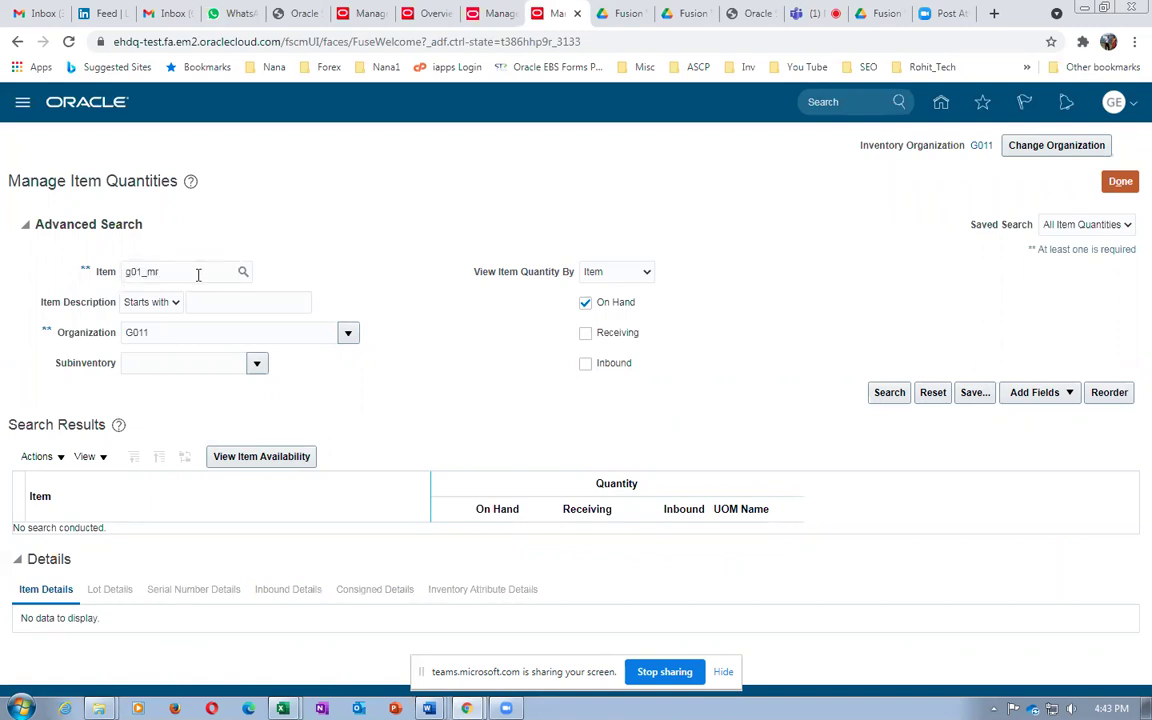
pyautogui.write('_test')
pyautogui.press('Tab')
pyautogui.write('g01_mr_test_item')
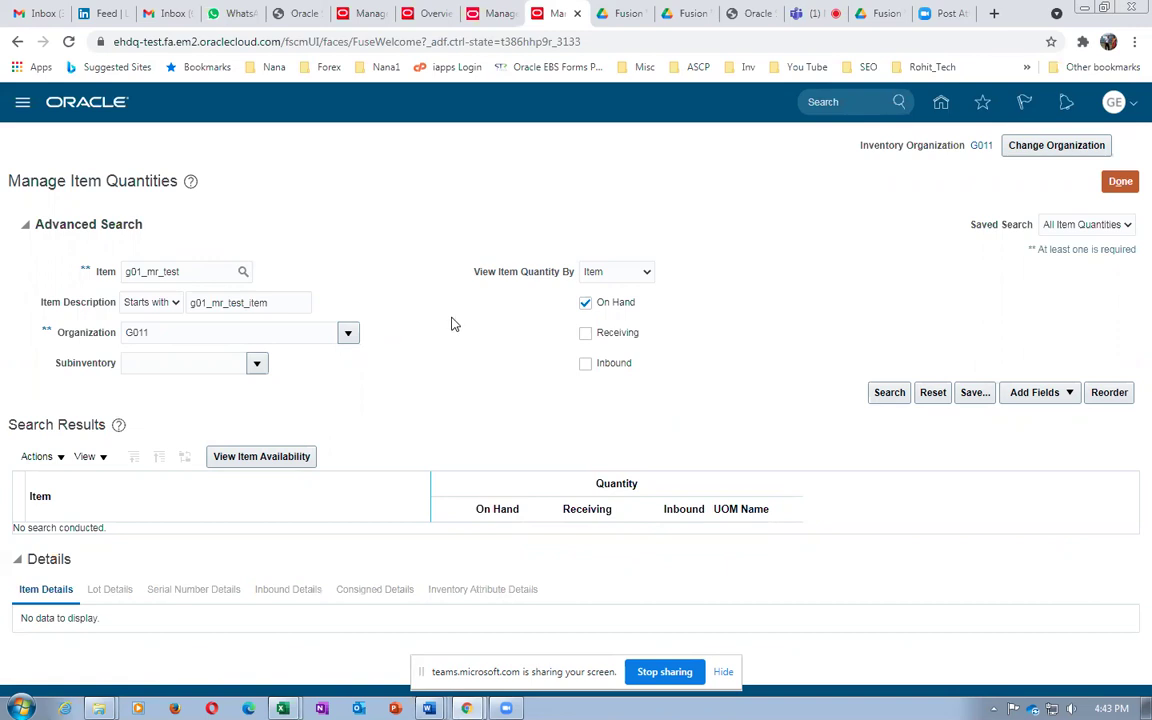
pyautogui.click(870, 393)
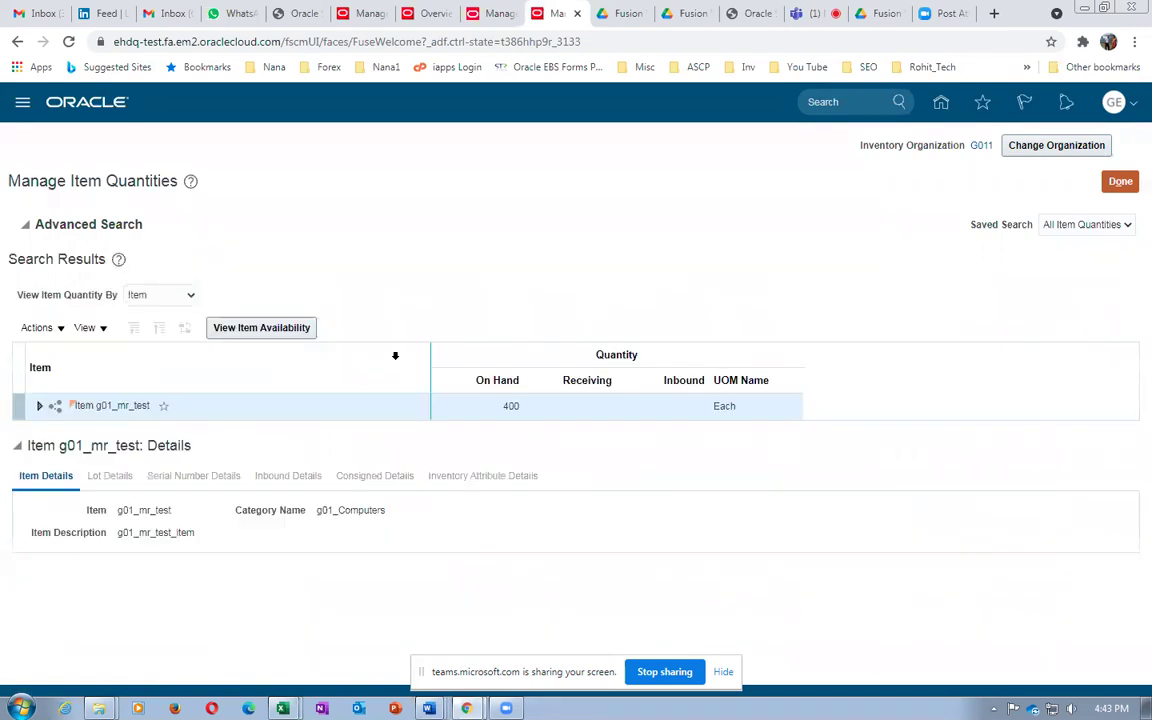
# Expand item g01_mr_test down to the lots under each locator of g01_Dyna_1 and g01_Dyna_2 to examine the on-hand quantities
pyautogui.click(41, 410)
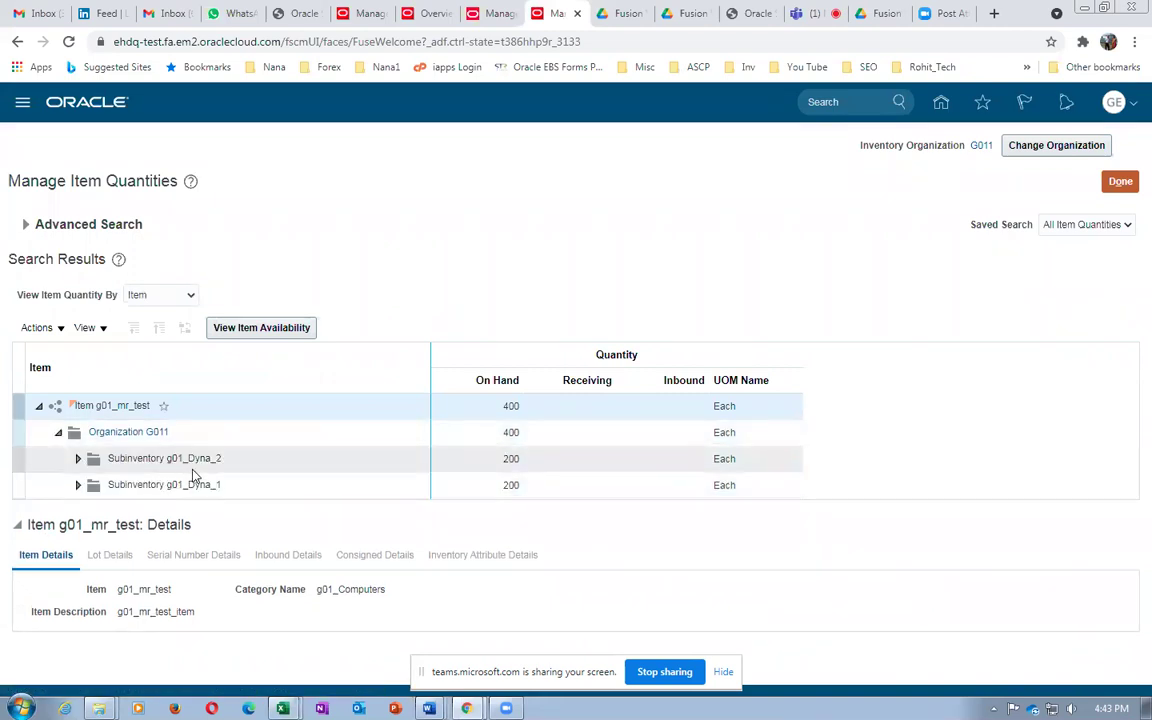
pyautogui.click(77, 488)
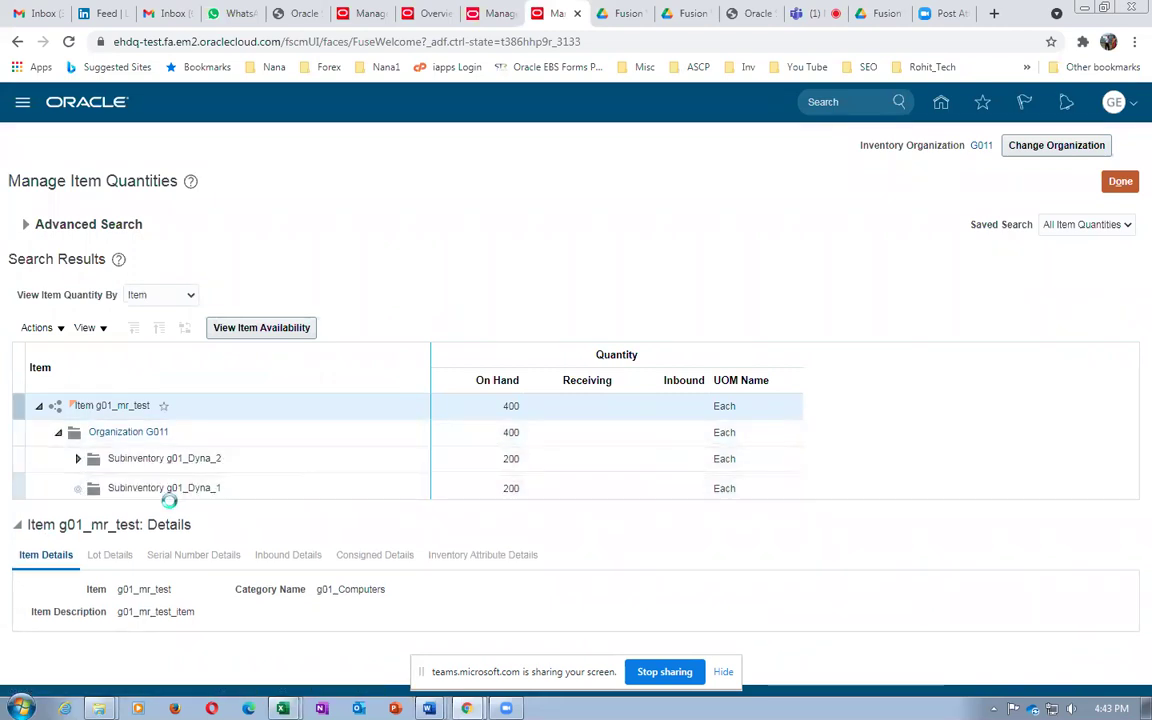
pyautogui.click(97, 511)
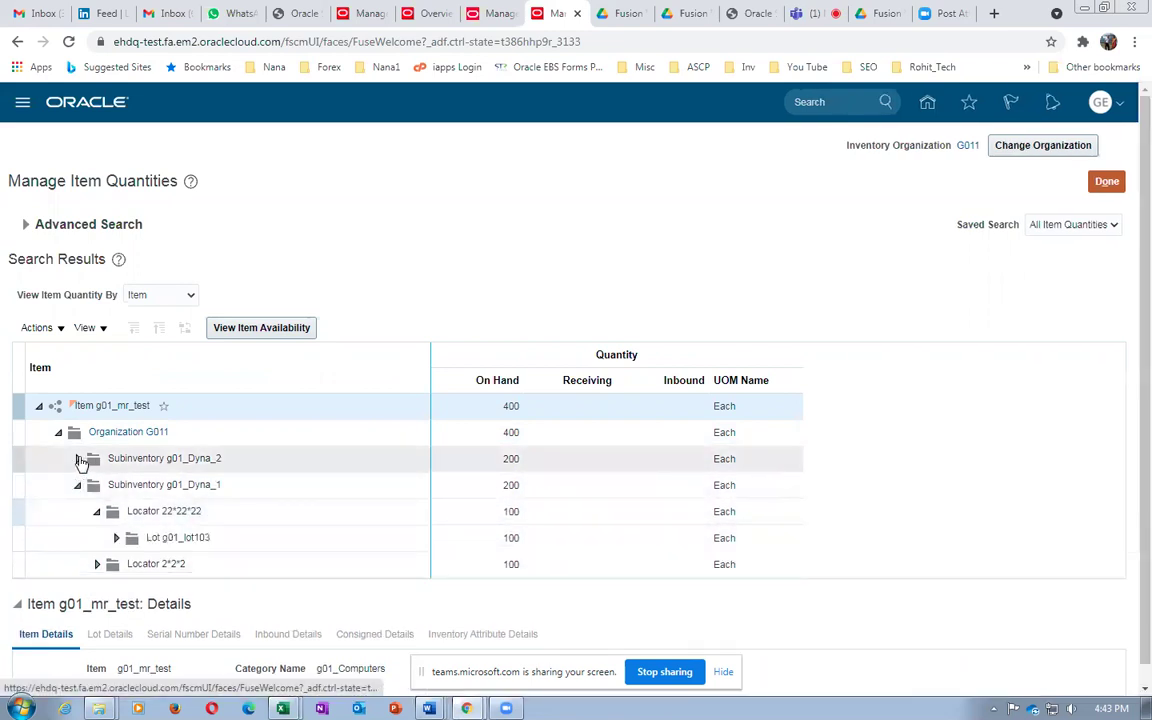
pyautogui.click(97, 565)
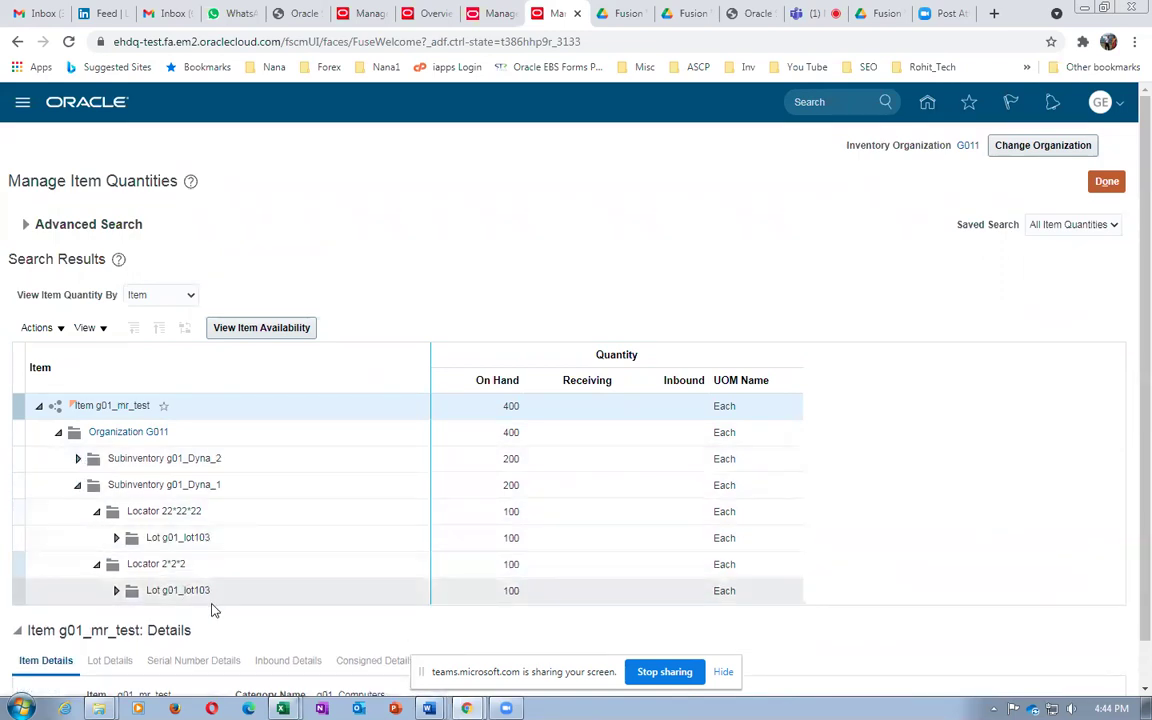
pyautogui.click(78, 459)
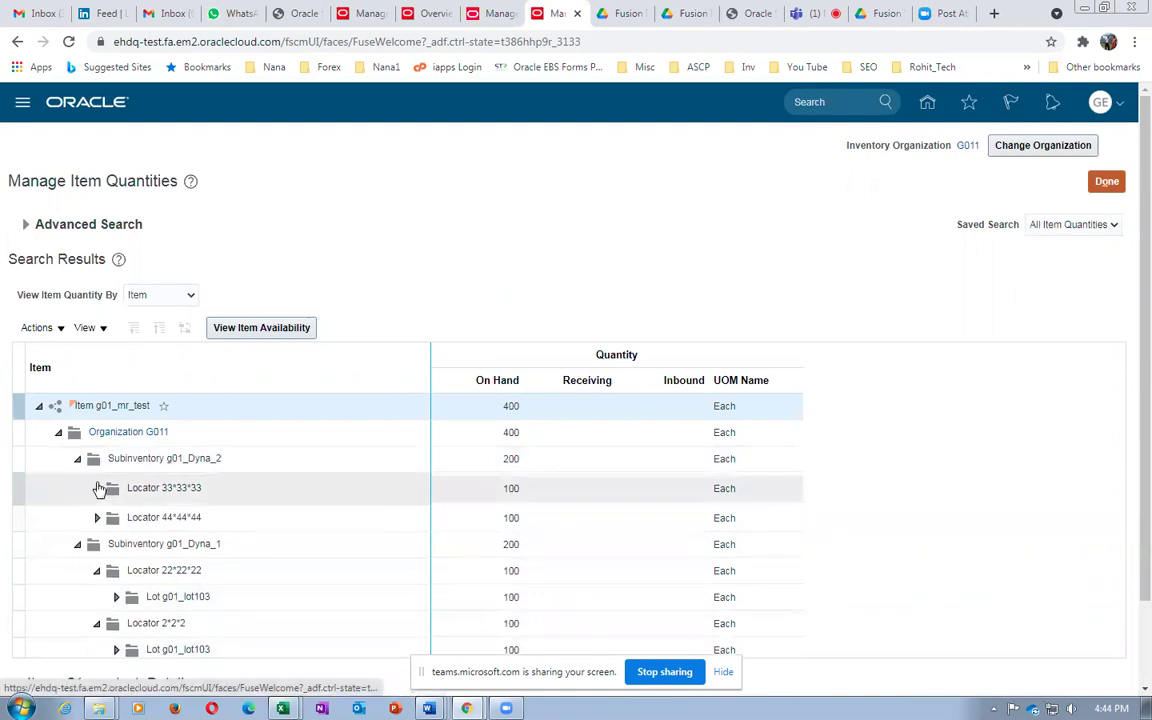
pyautogui.click(97, 484)
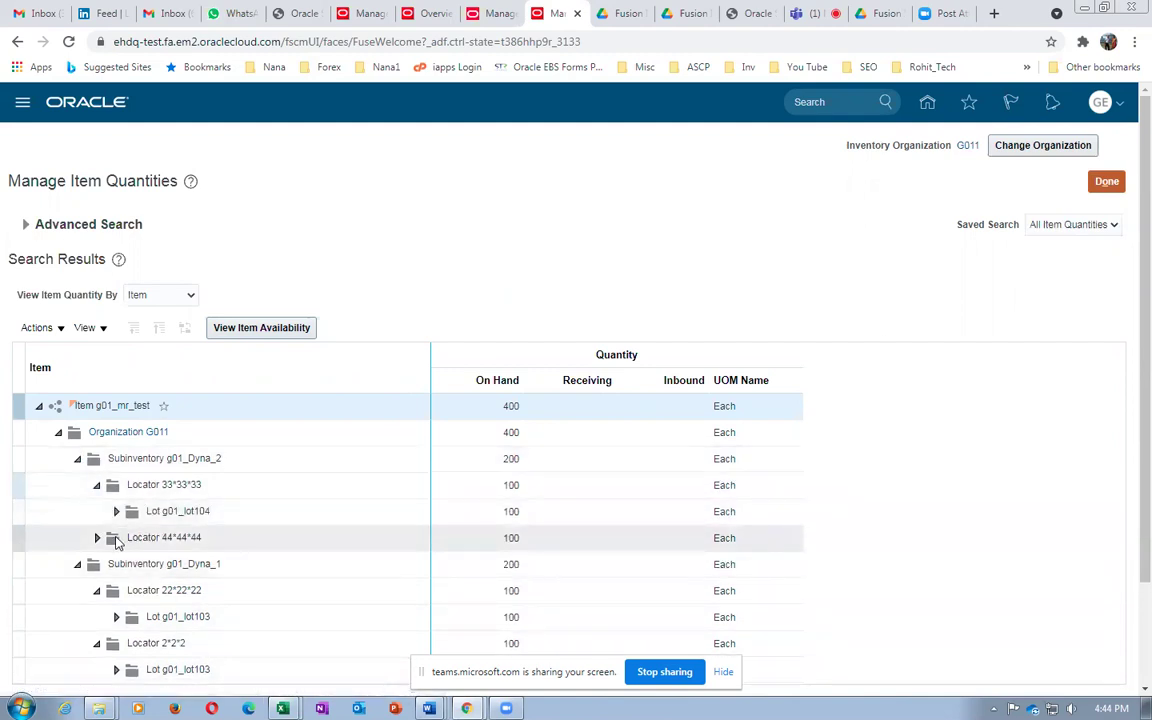
pyautogui.click(97, 538)
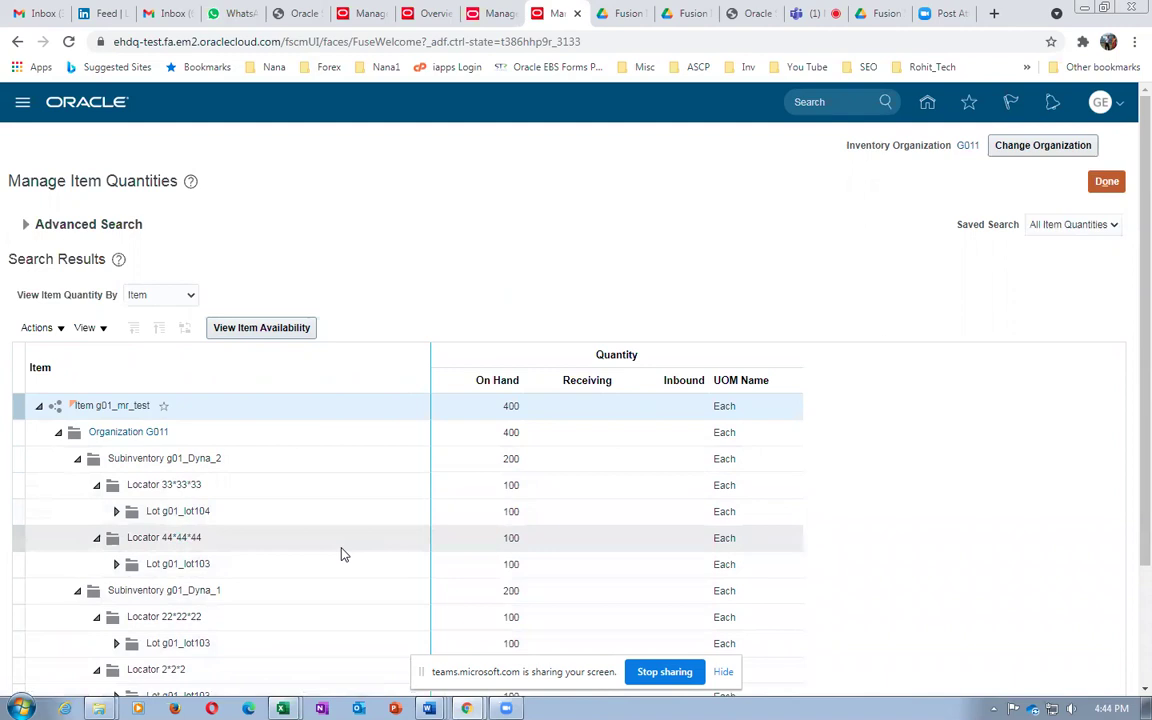
pyautogui.scroll(-1, 311, 589)
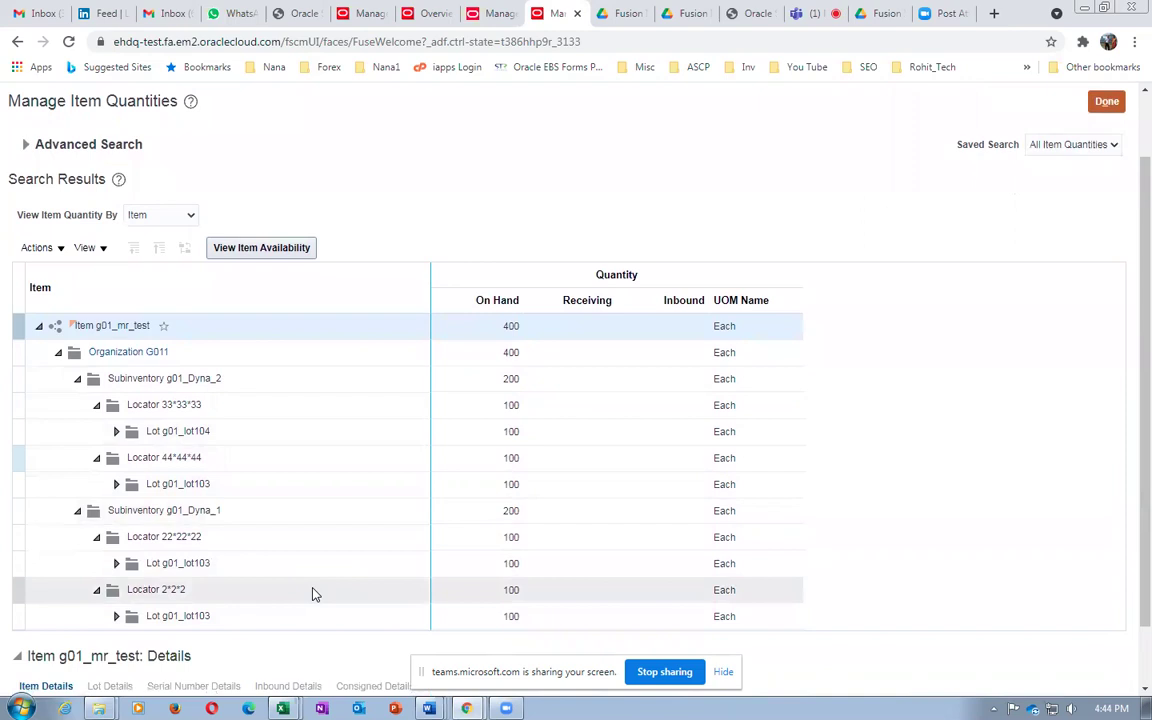
# Open the task search page of Setup and Maintenance from the spare Inventory Management browser page
pyautogui.click(502, 18)
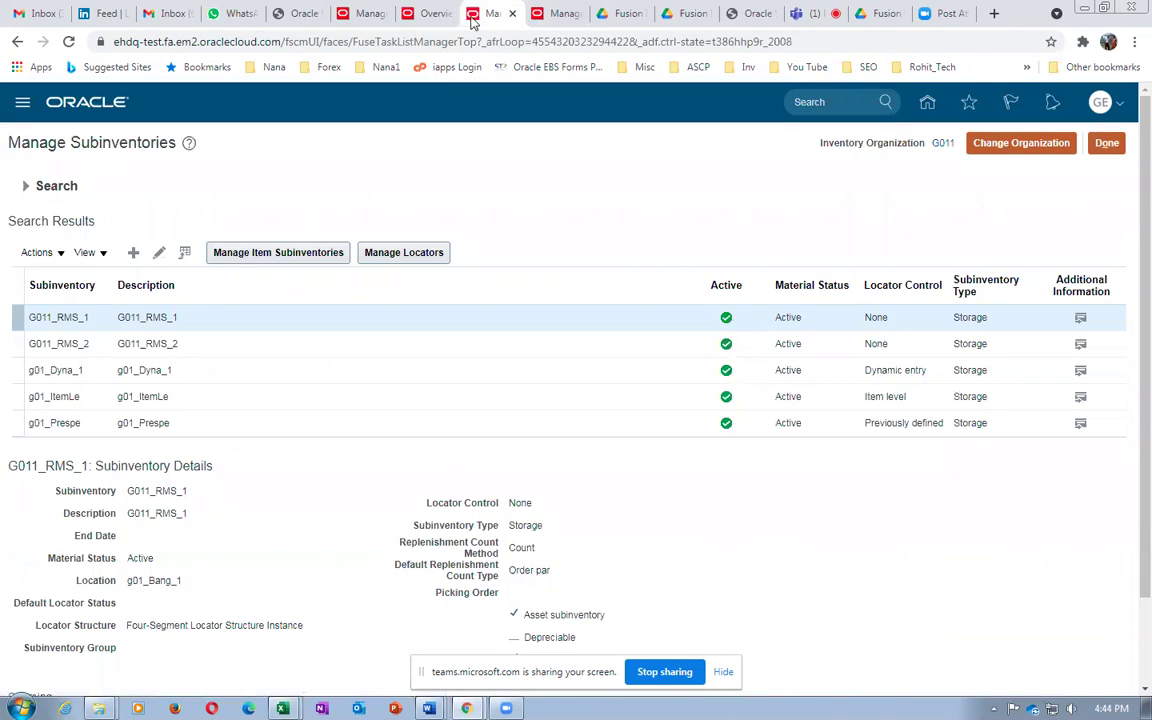
pyautogui.click(428, 14)
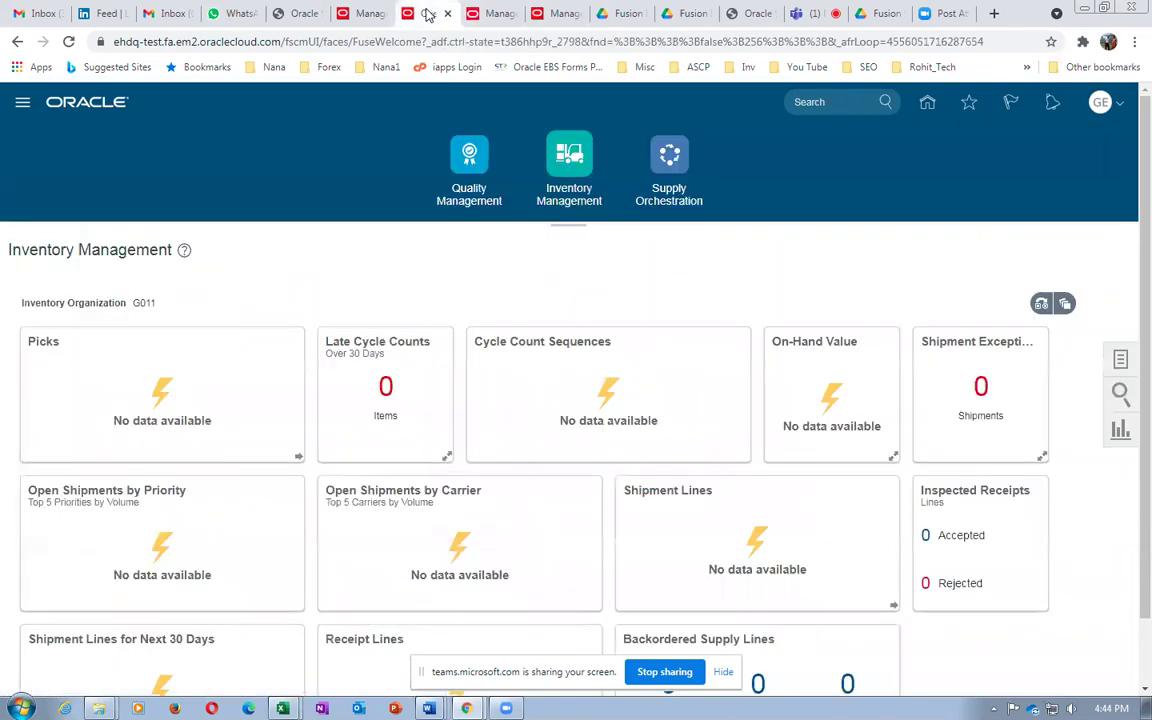
pyautogui.click(1100, 104)
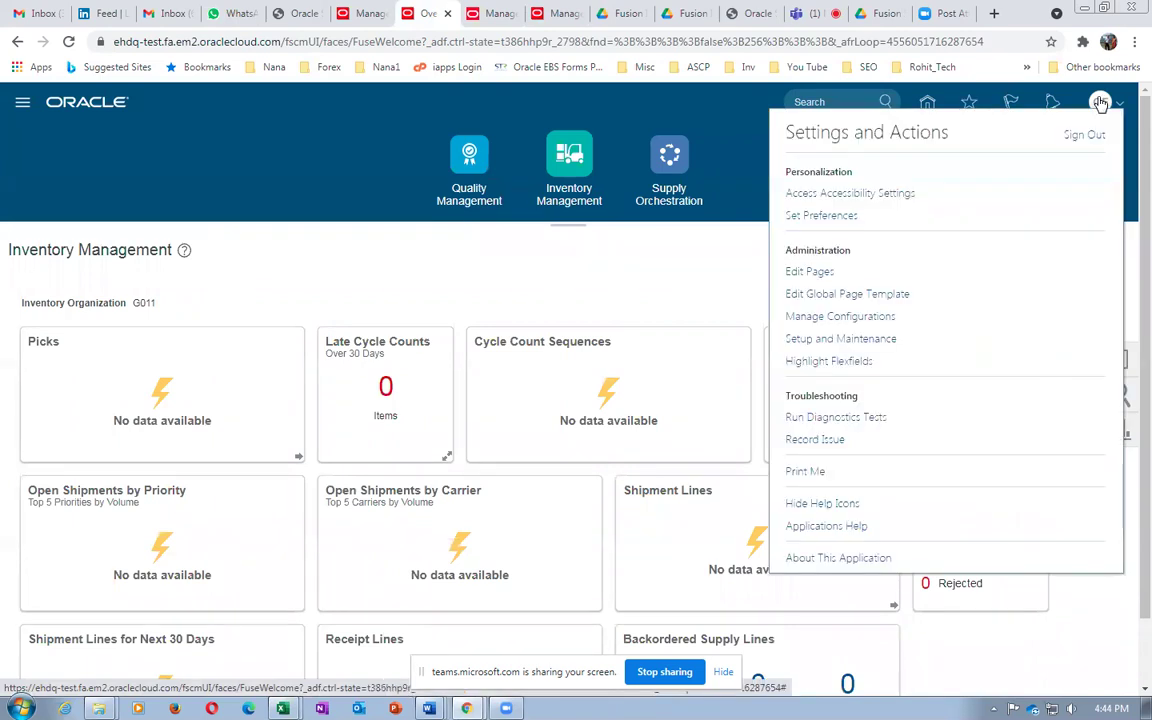
pyautogui.click(862, 338)
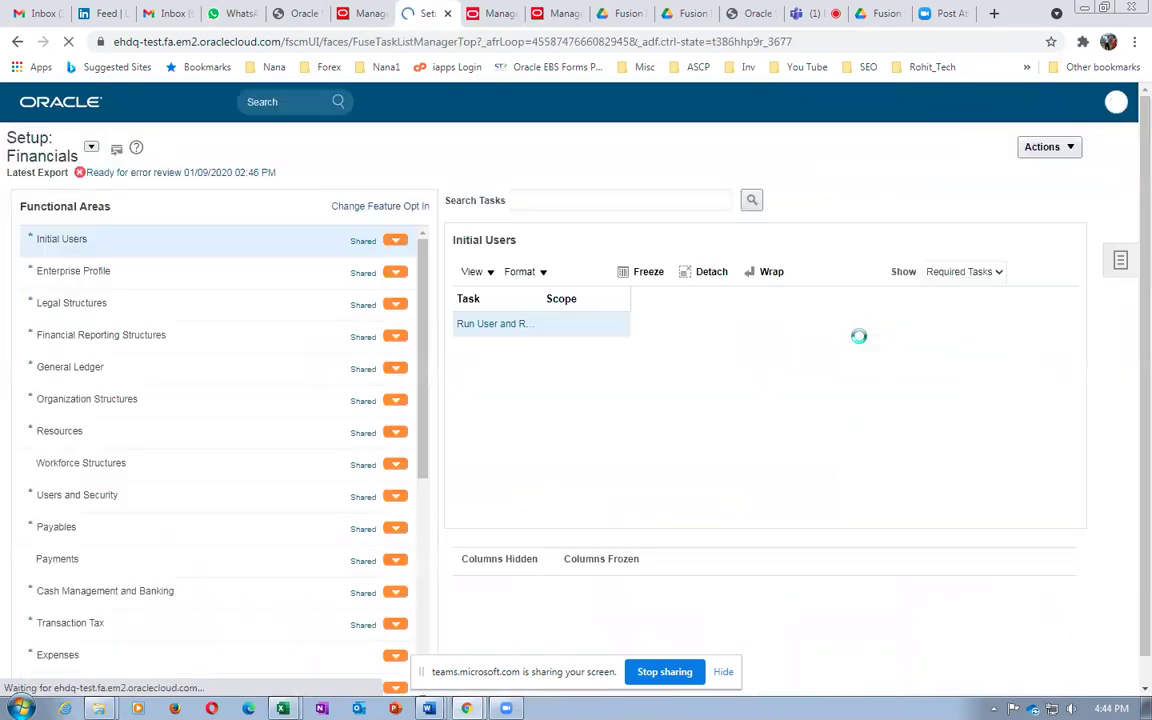
pyautogui.click(1120, 260)
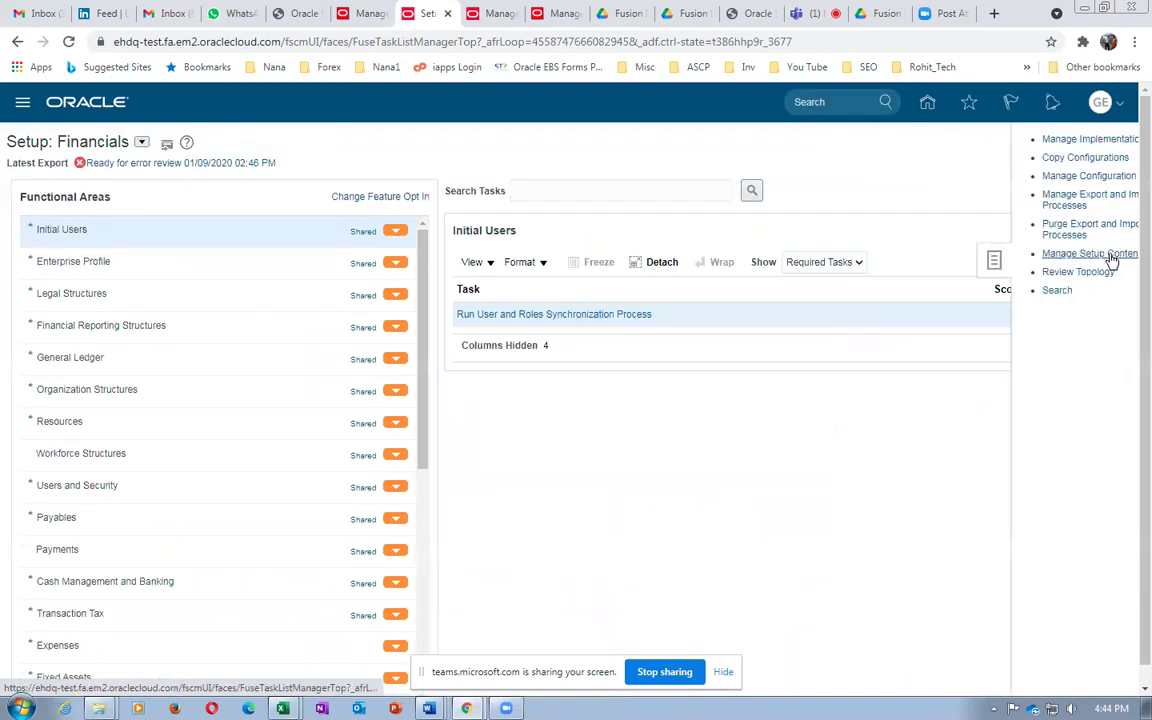
pyautogui.click(993, 291)
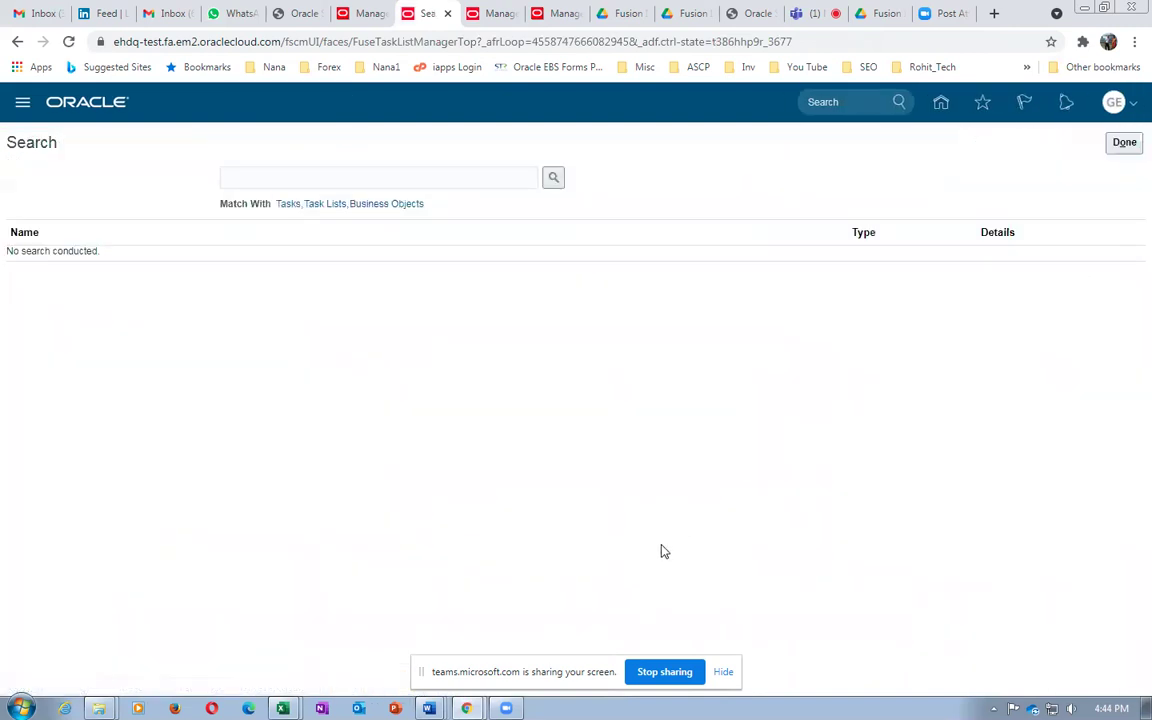
pyautogui.click(324, 177)
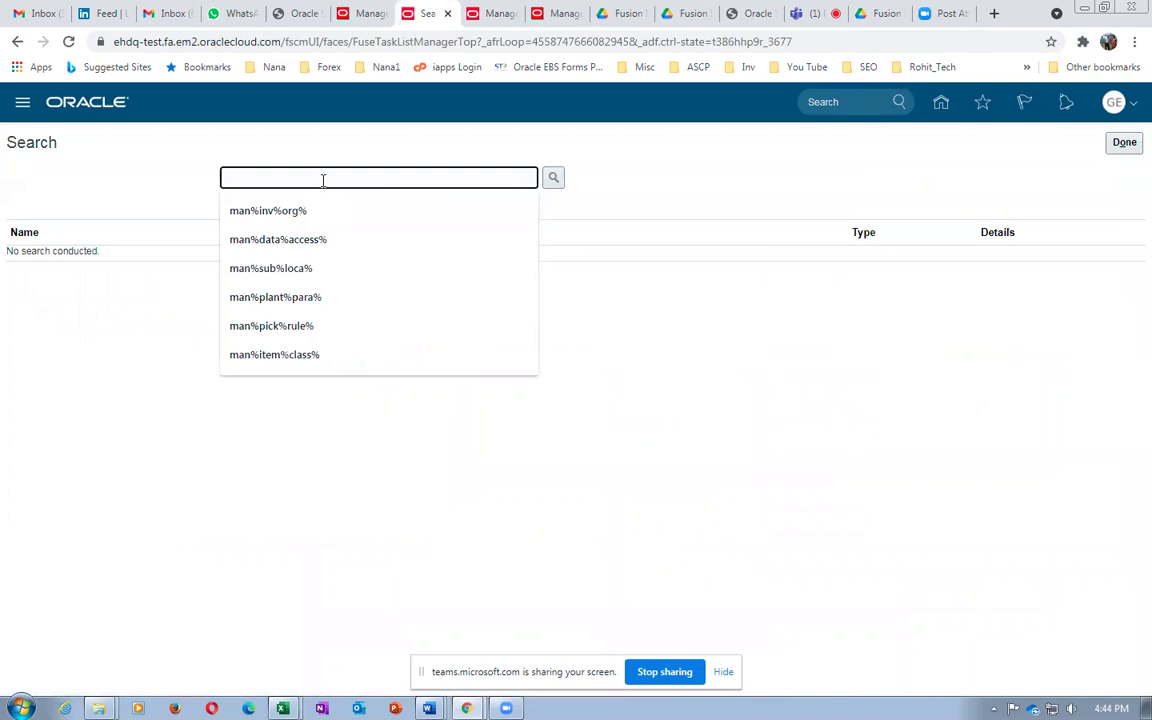
# Review the picking process and picking rule part of the Movement Requests diagram in Word, and return to the task search page
pyautogui.click(428, 708)
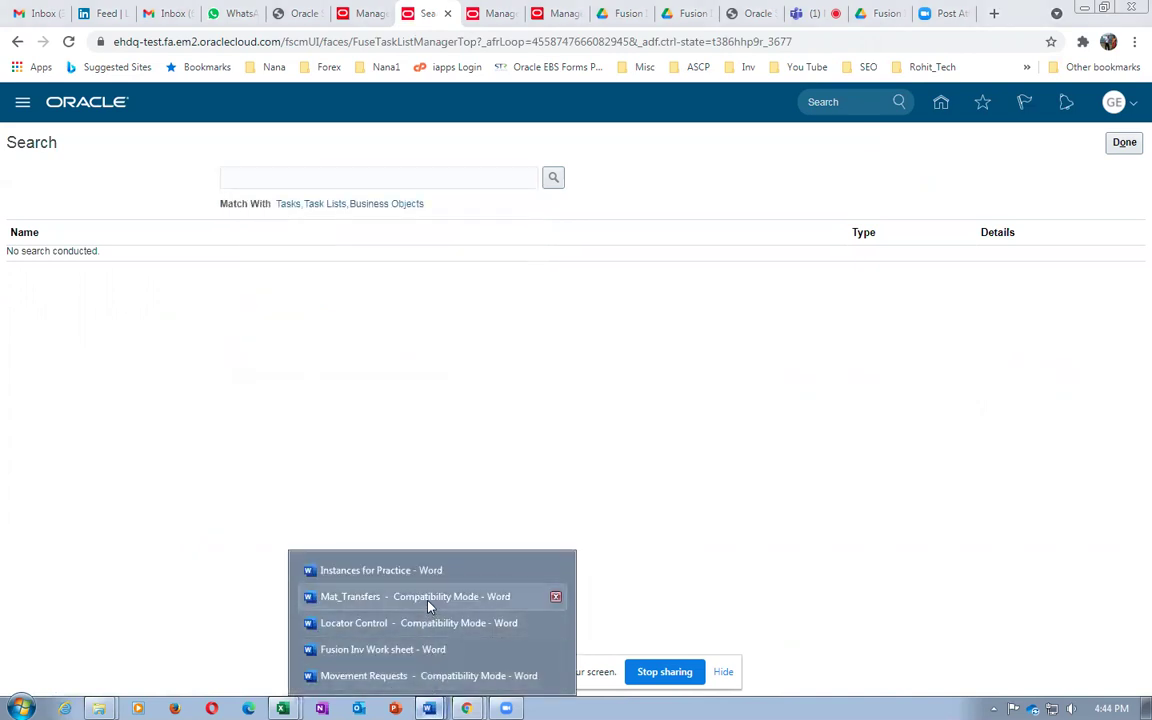
pyautogui.click(390, 597)
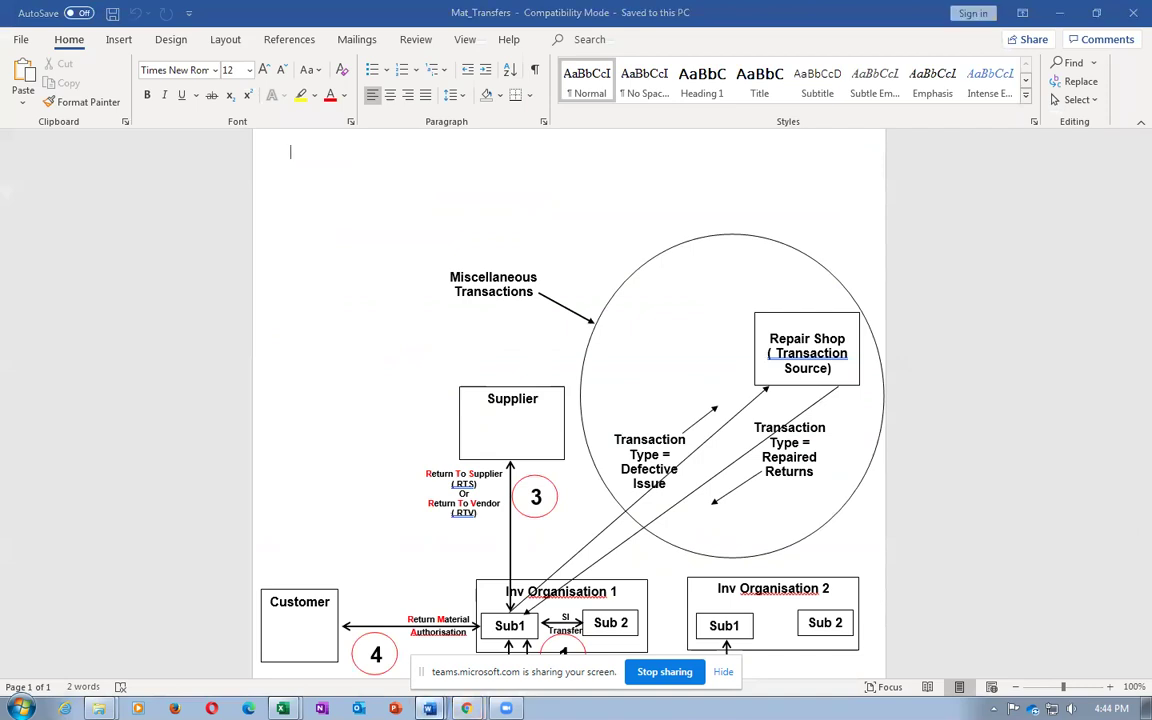
pyautogui.click(428, 708)
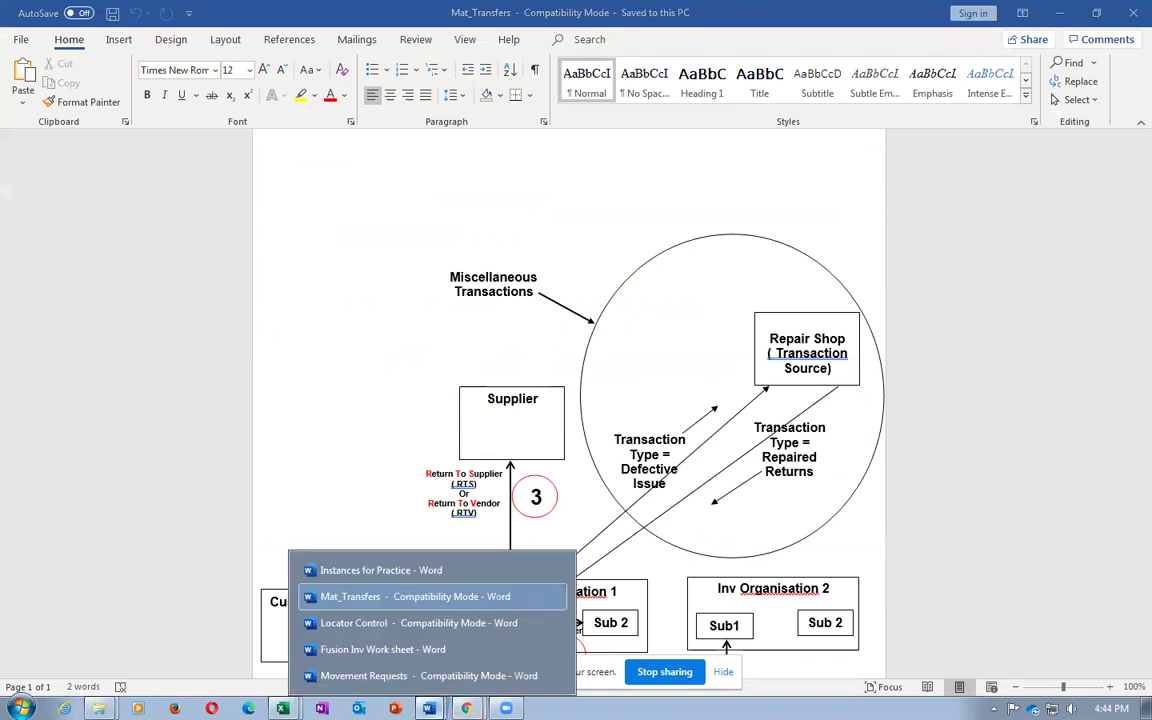
pyautogui.click(420, 676)
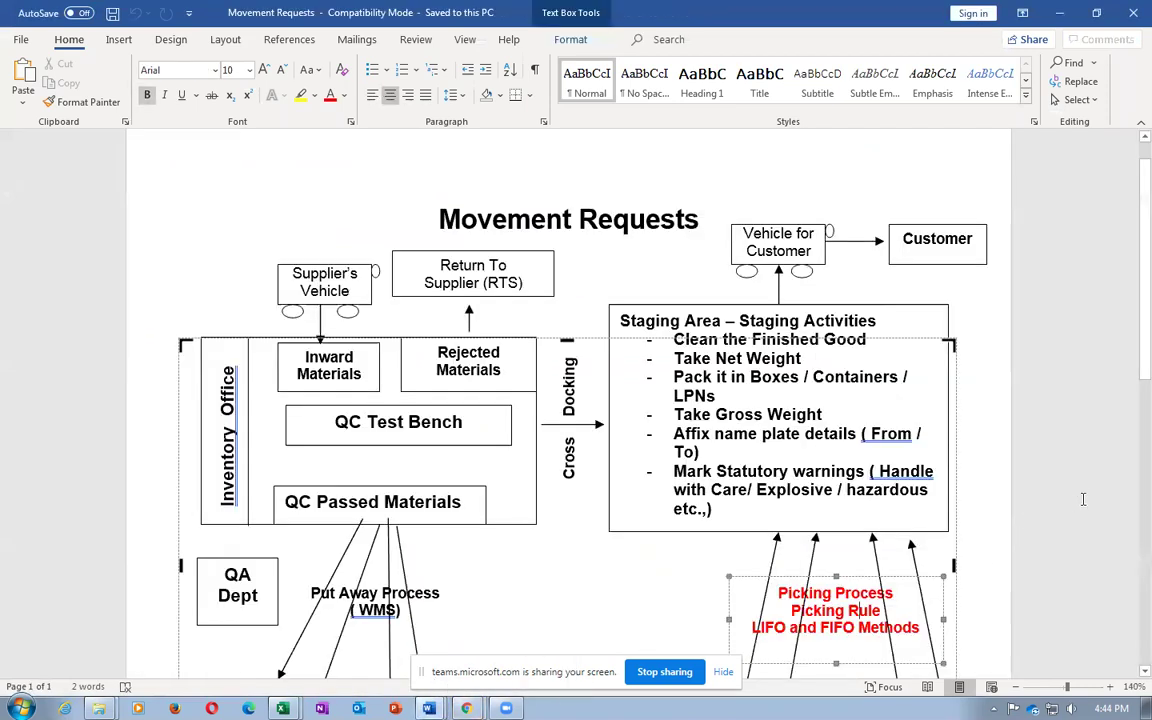
pyautogui.scroll(-6, 1078, 499)
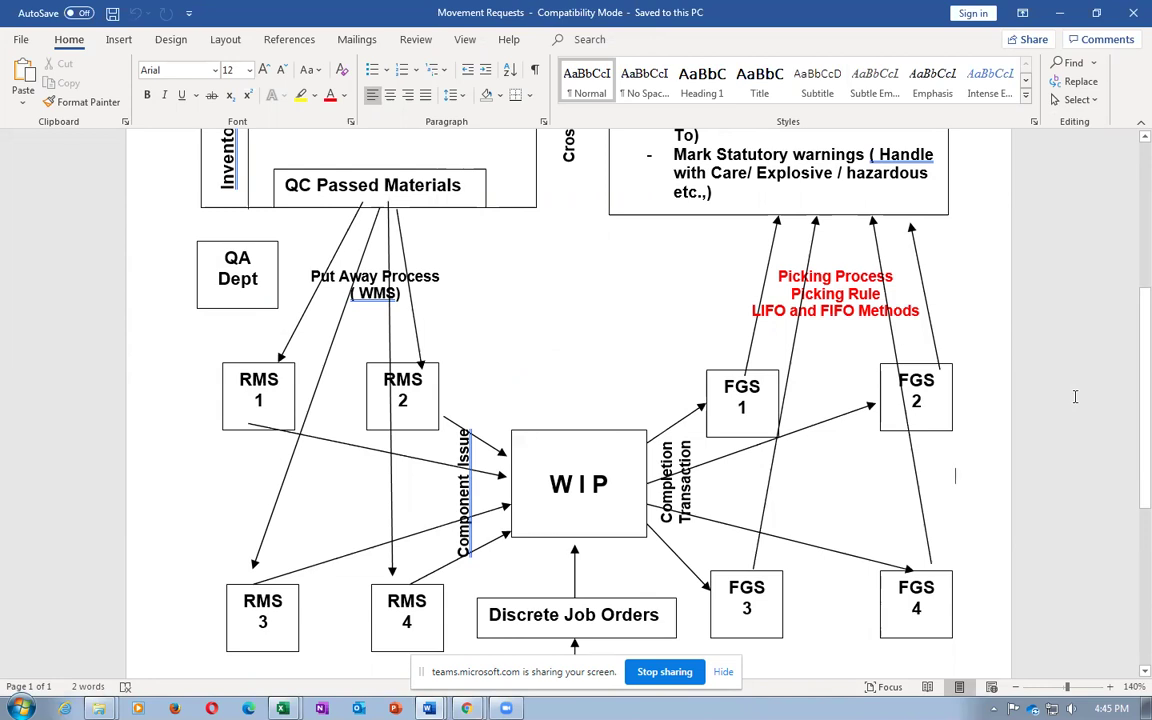
pyautogui.hotkey('alt', 'Tab')
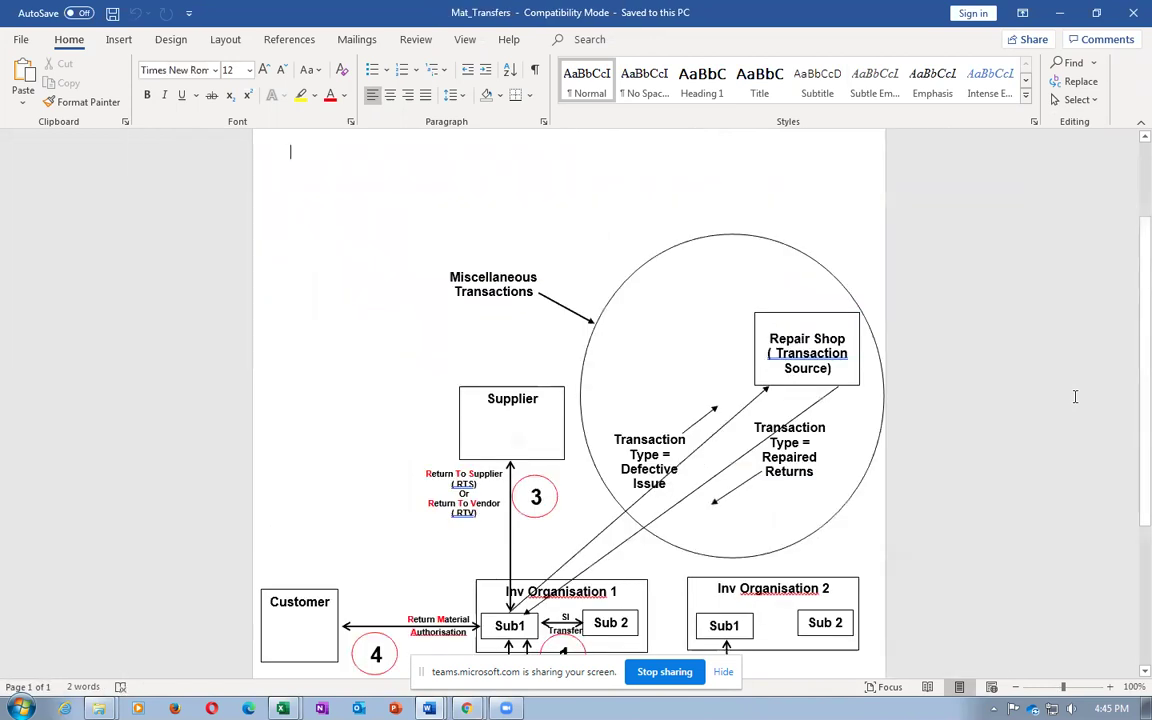
pyautogui.hotkey('alt', 'Tab')
pyautogui.hotkey('alt', 'Tab')
pyautogui.hotkey('alt', 'Tab')
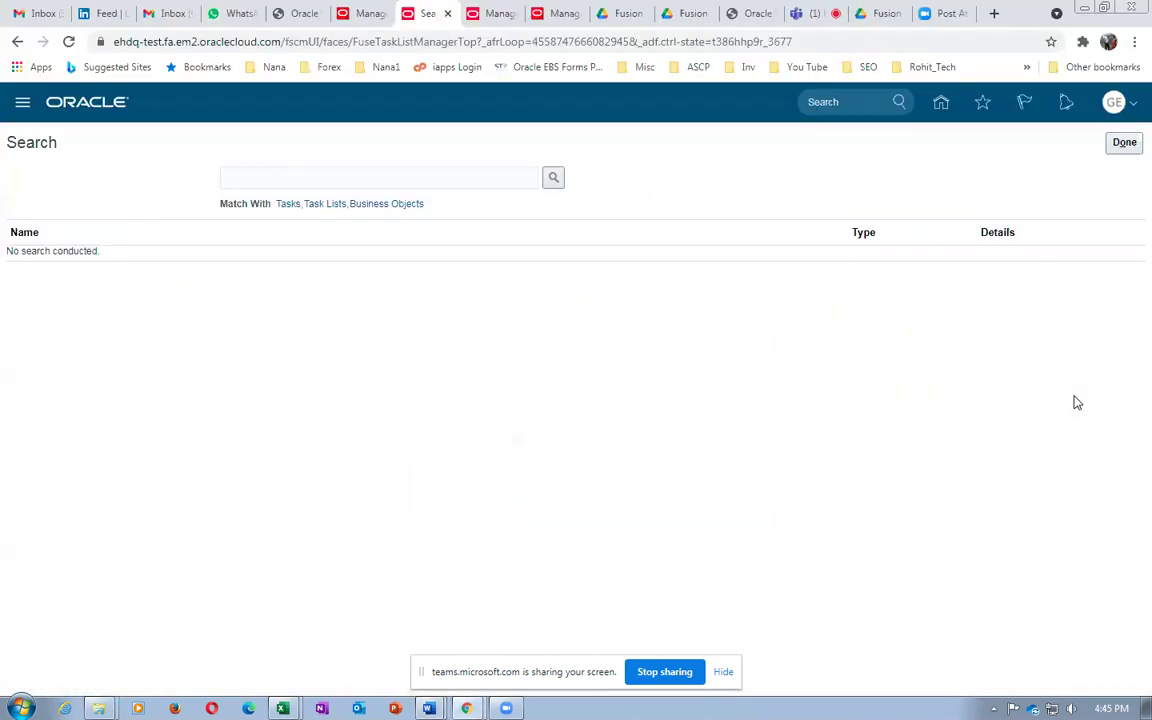
# Search the setup tasks for man%pick%rule%, open Manage Picking Rules and start a new picking rule
pyautogui.write('man%pick%rule%')
pyautogui.press('Return')
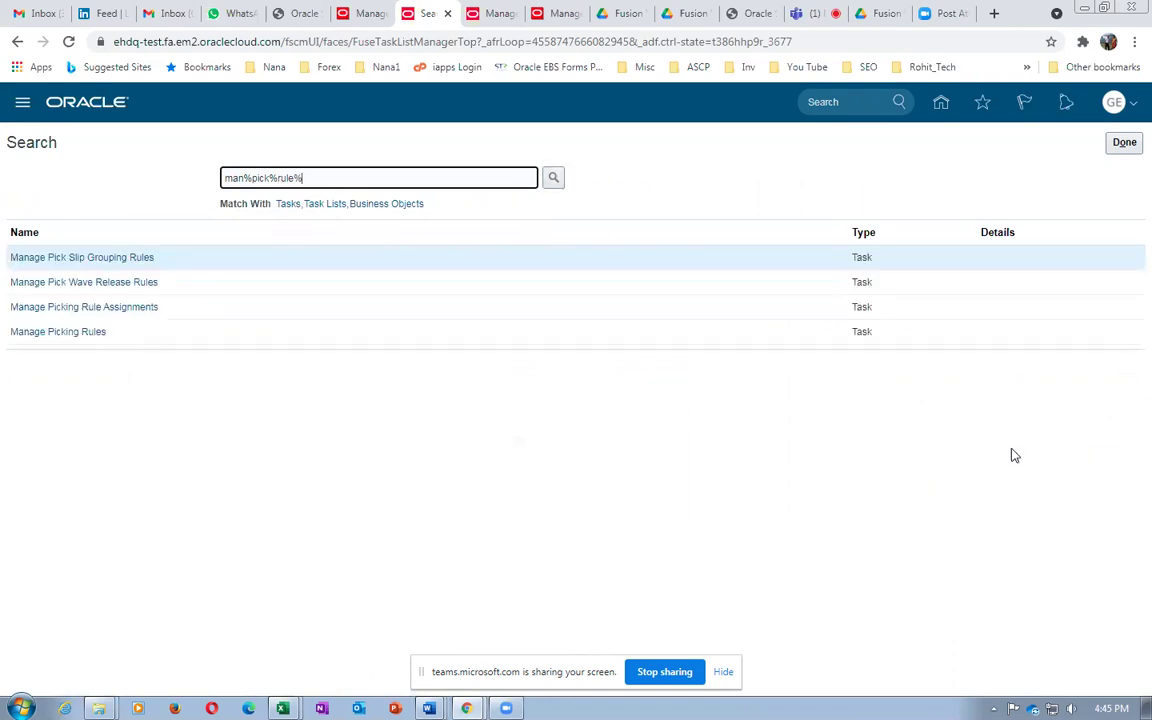
pyautogui.click(74, 339)
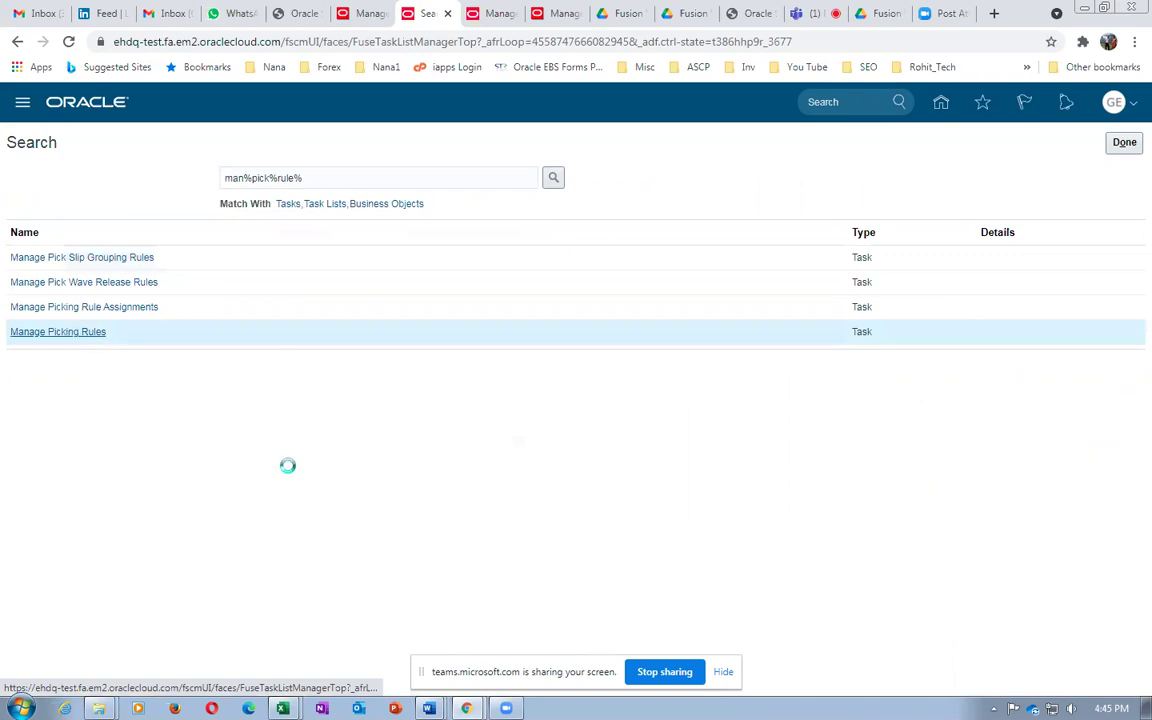
pyautogui.click(134, 255)
# Enter g01_pick_rule as both the name and the description of the new picking rule
pyautogui.click(223, 222)
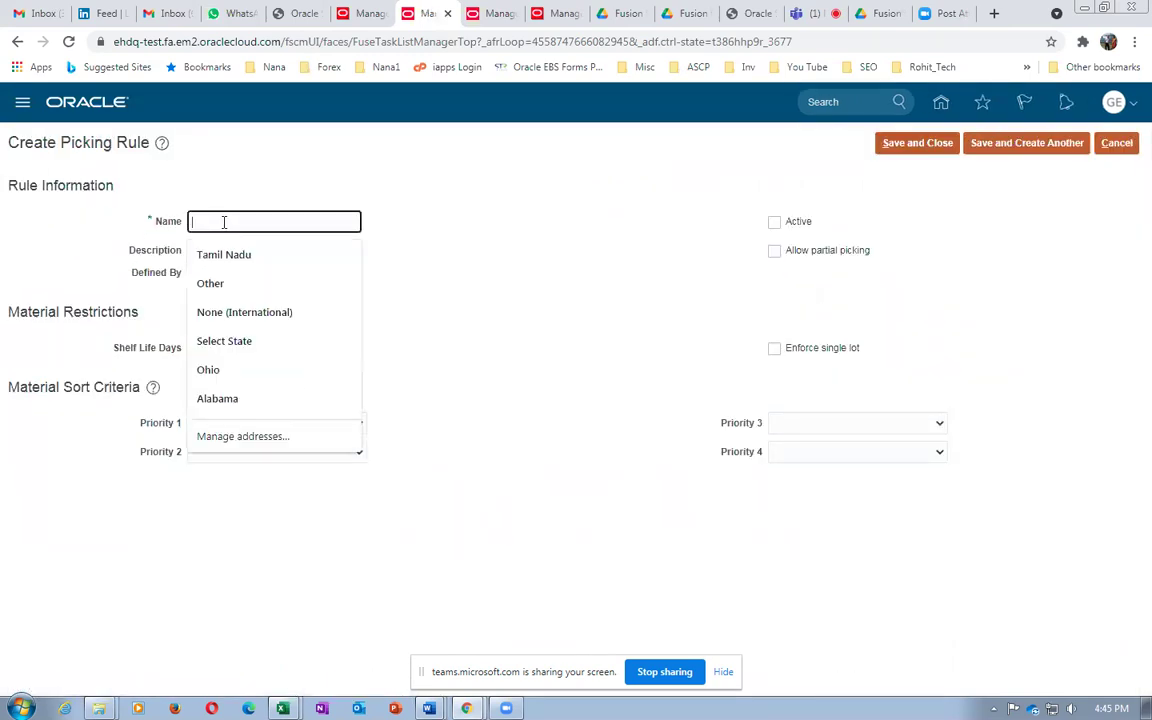
pyautogui.write('g01_pick_rule')
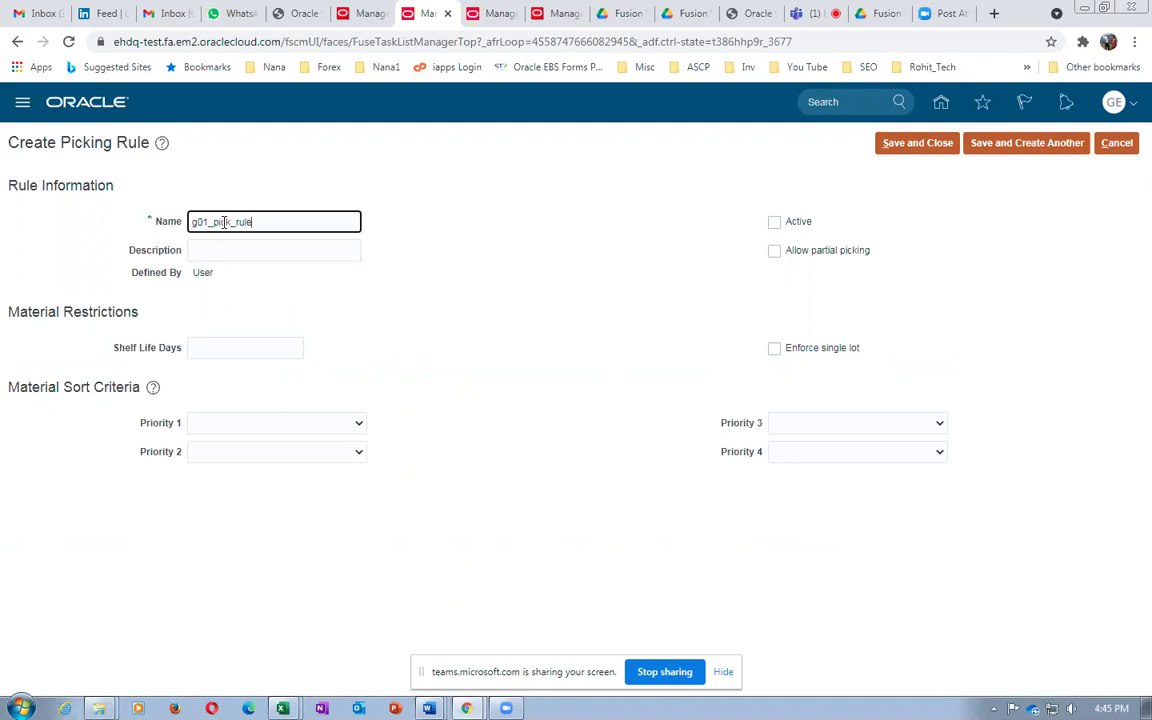
pyautogui.doubleClick(238, 222)
pyautogui.hotkey('ctrl', 'c')
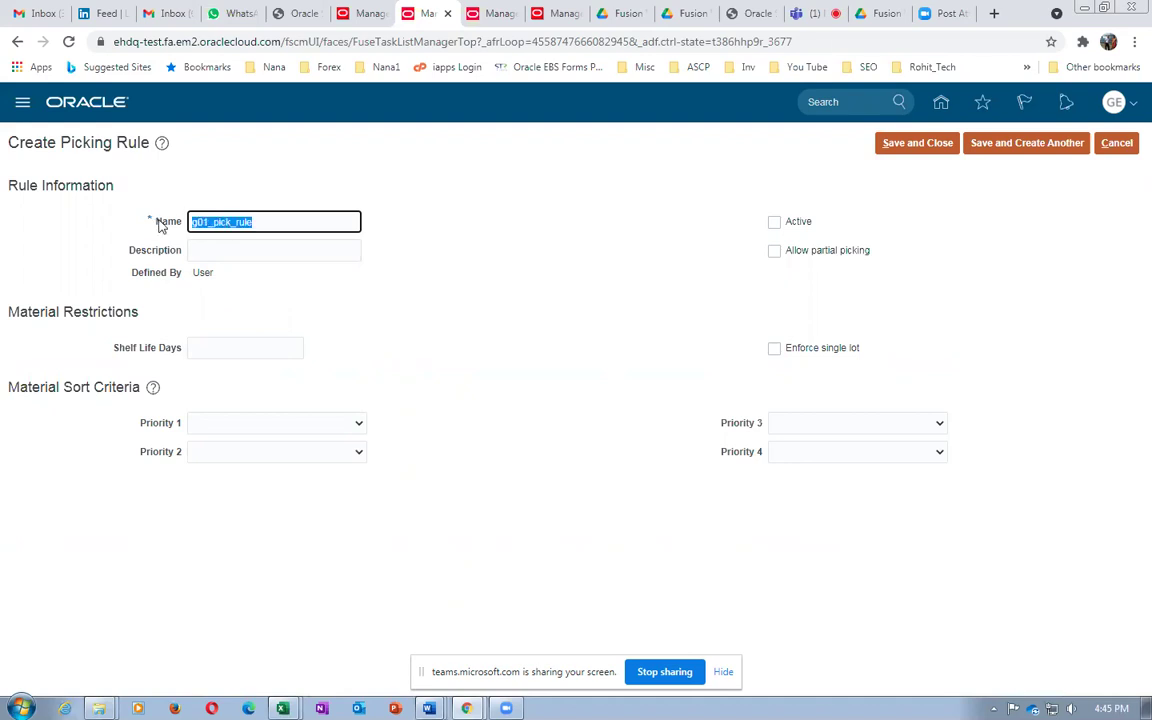
pyautogui.click(207, 254)
pyautogui.hotkey('ctrl', 'v')
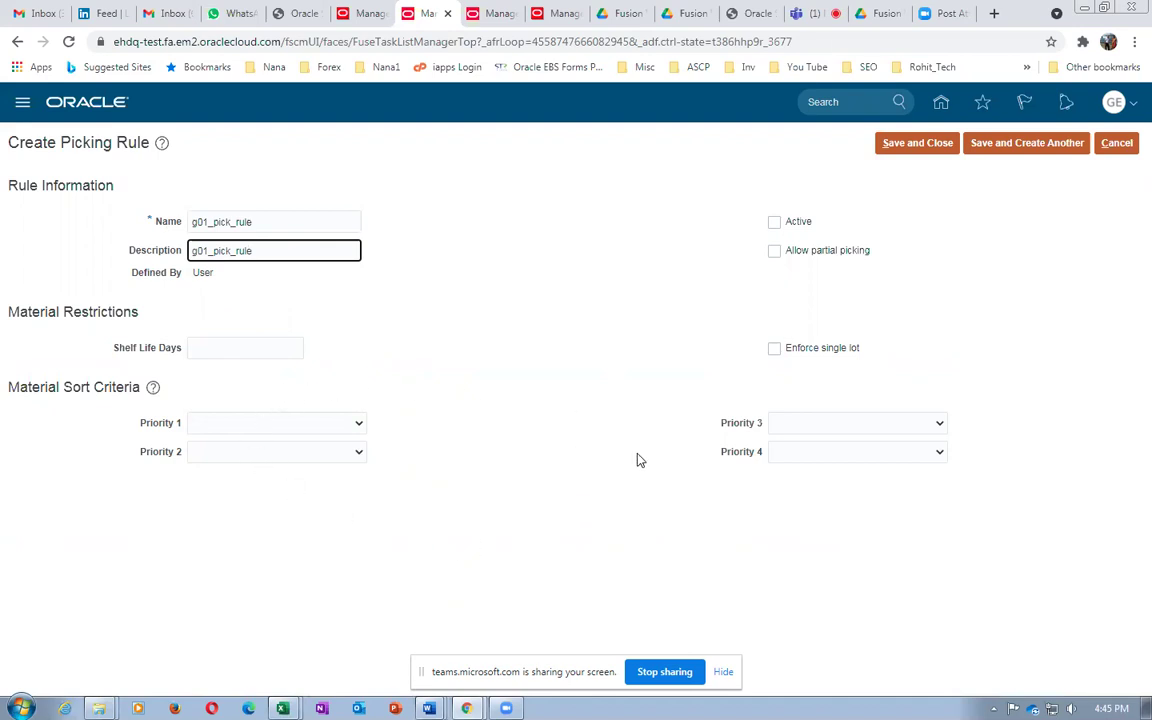
# Switch to the Movement_Request_Lab_Exercise workbook in Excel and review the four stock transactions in rows 3 to 6
pyautogui.hotkey('alt', 'Tab')
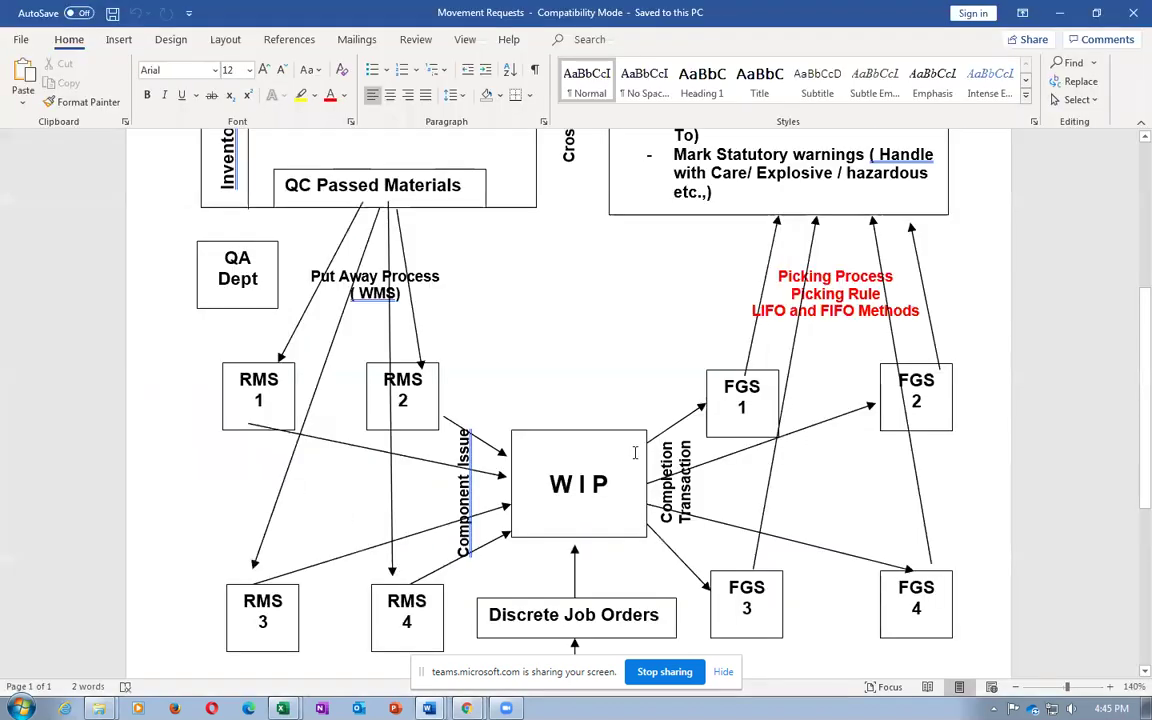
pyautogui.hotkey('alt', 'Tab')
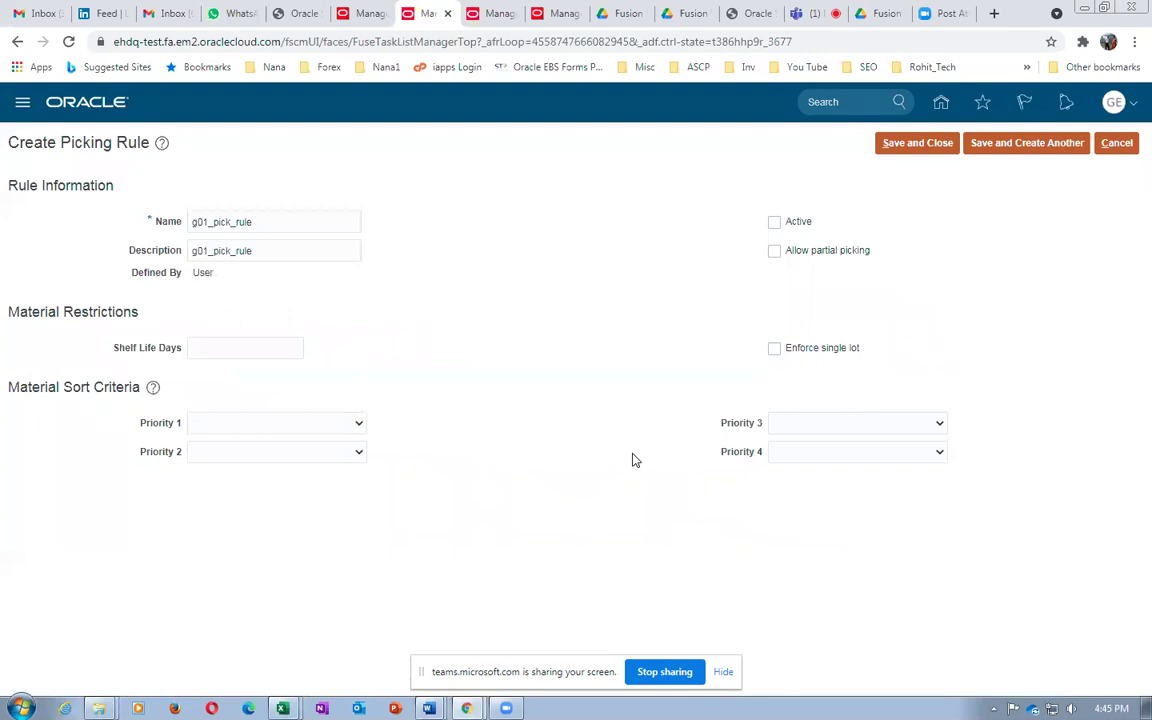
pyautogui.hotkey('alt', 'Tab')
pyautogui.hotkey('alt', 'Tab')
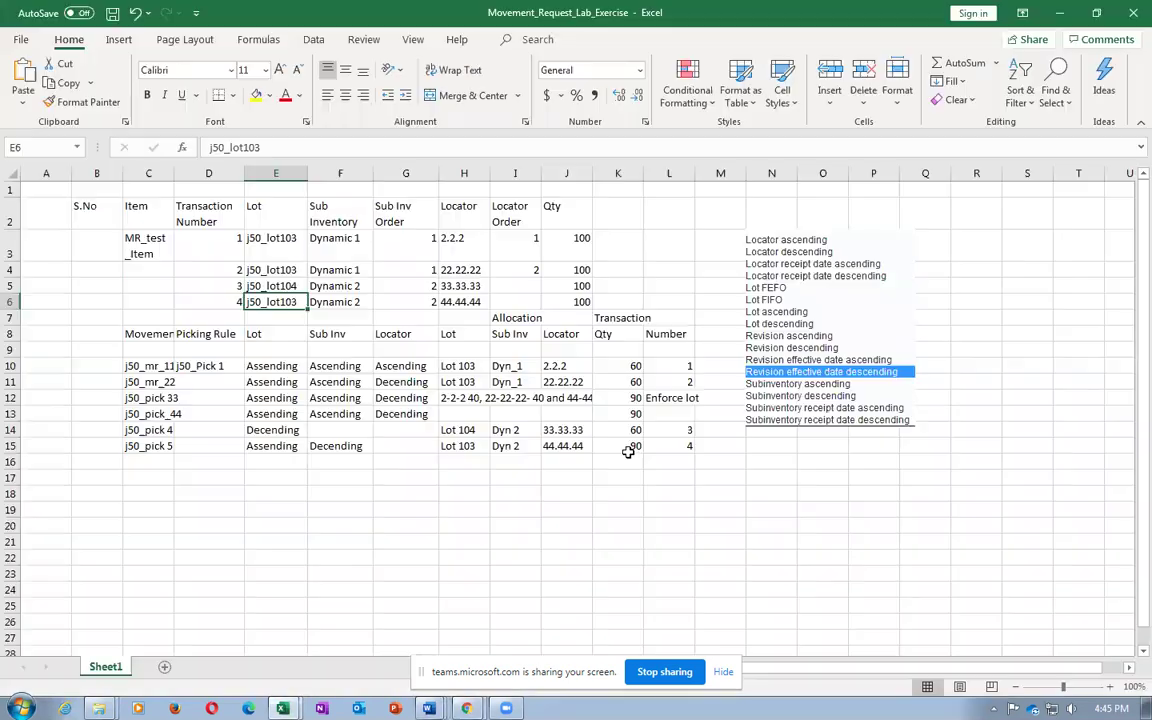
pyautogui.moveTo(430, 508); pyautogui.dragTo(445, 507)
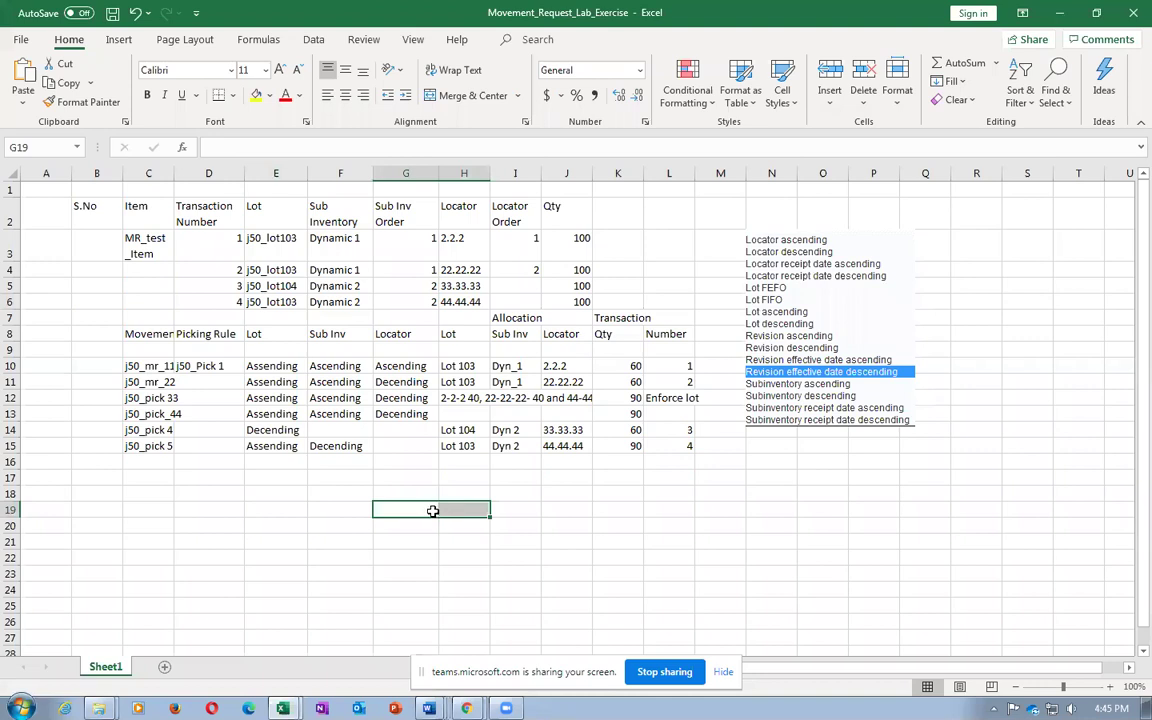
pyautogui.click(12, 238)
pyautogui.moveTo(12, 238); pyautogui.dragTo(6, 303)
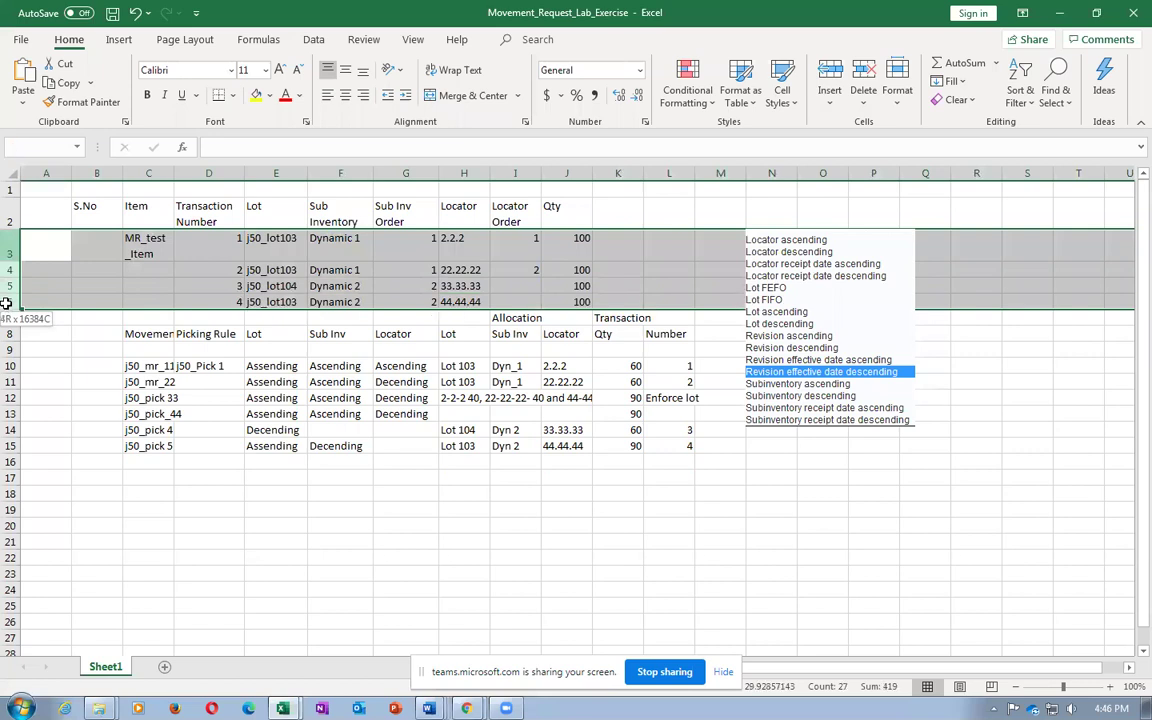
pyautogui.moveTo(6, 303); pyautogui.dragTo(6, 304)
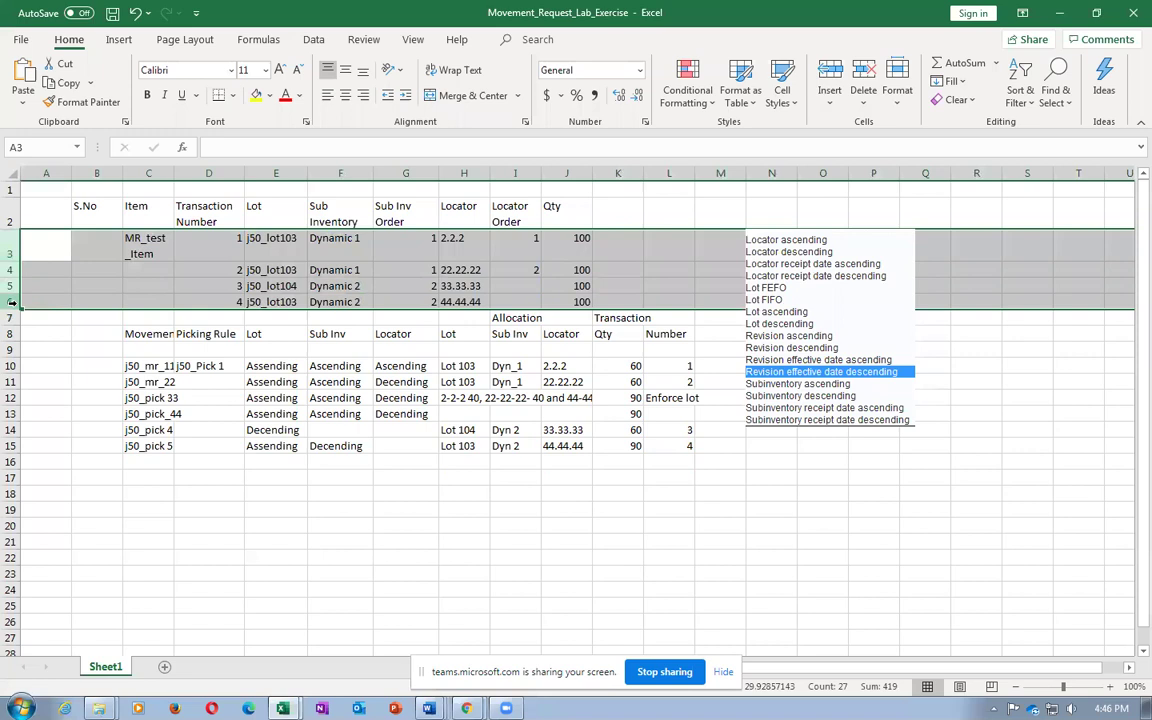
# Compare the Lot sort order of the first picking rule in row 10 with the lots of the stock transactions above
pyautogui.click(273, 334)
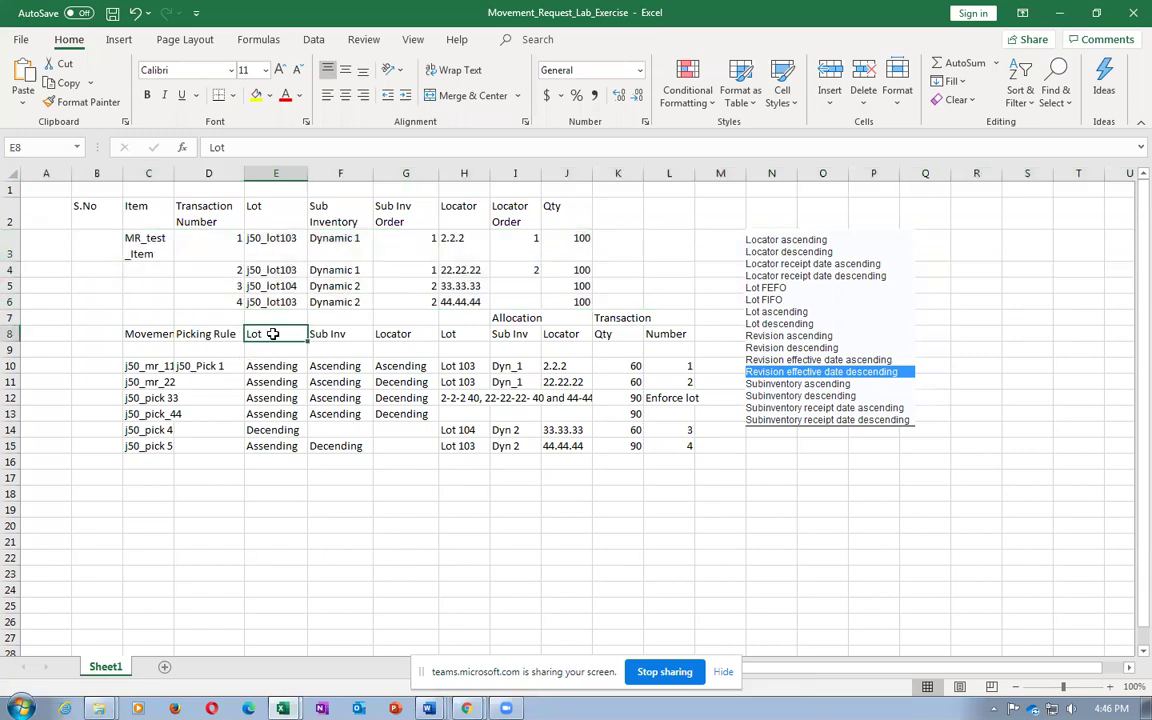
pyautogui.click(275, 366)
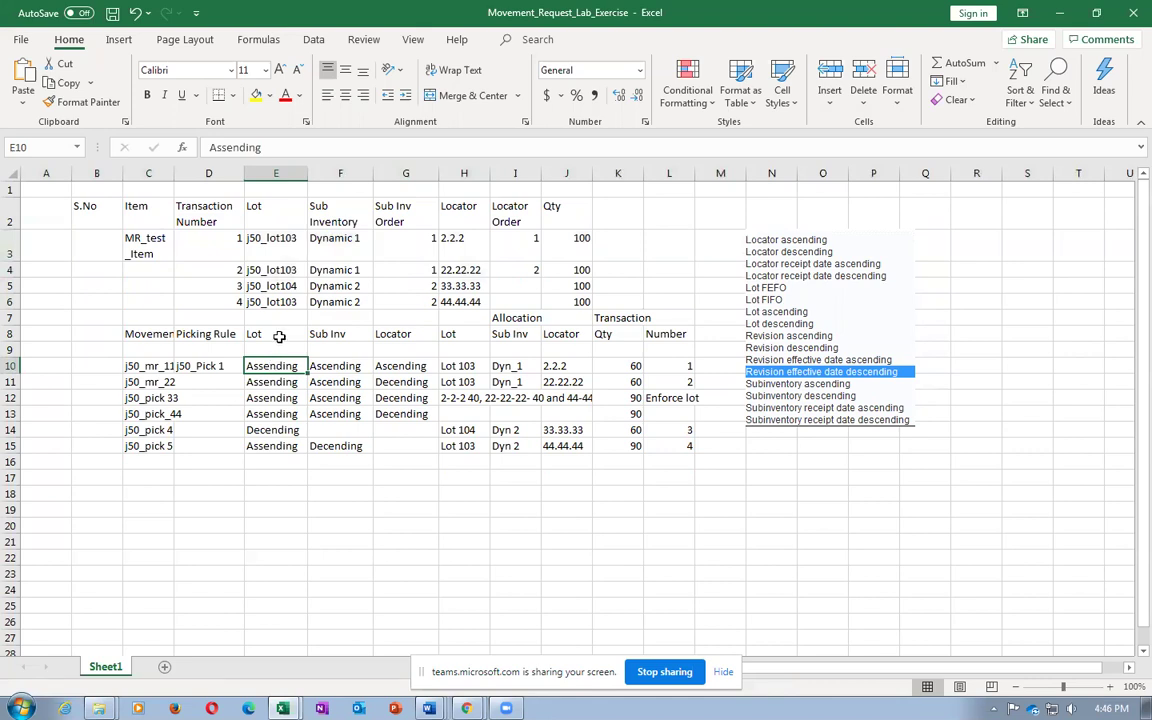
pyautogui.click(276, 334)
pyautogui.click(268, 368)
pyautogui.click(265, 333)
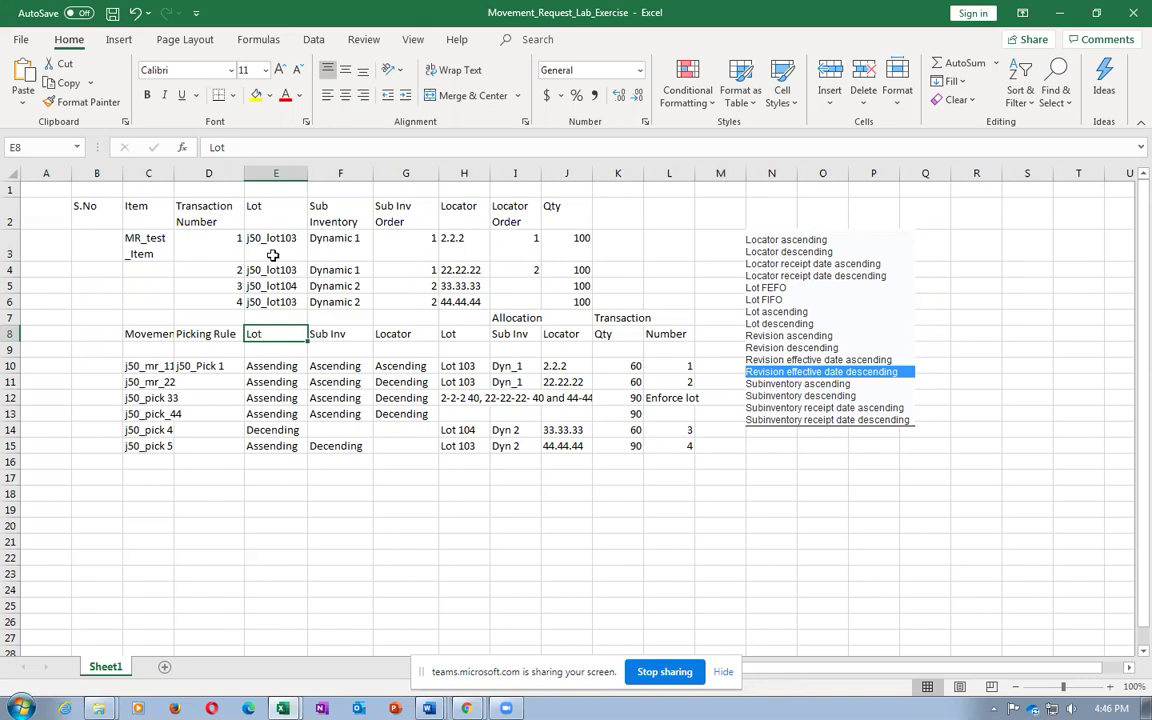
pyautogui.moveTo(228, 246); pyautogui.dragTo(213, 290)
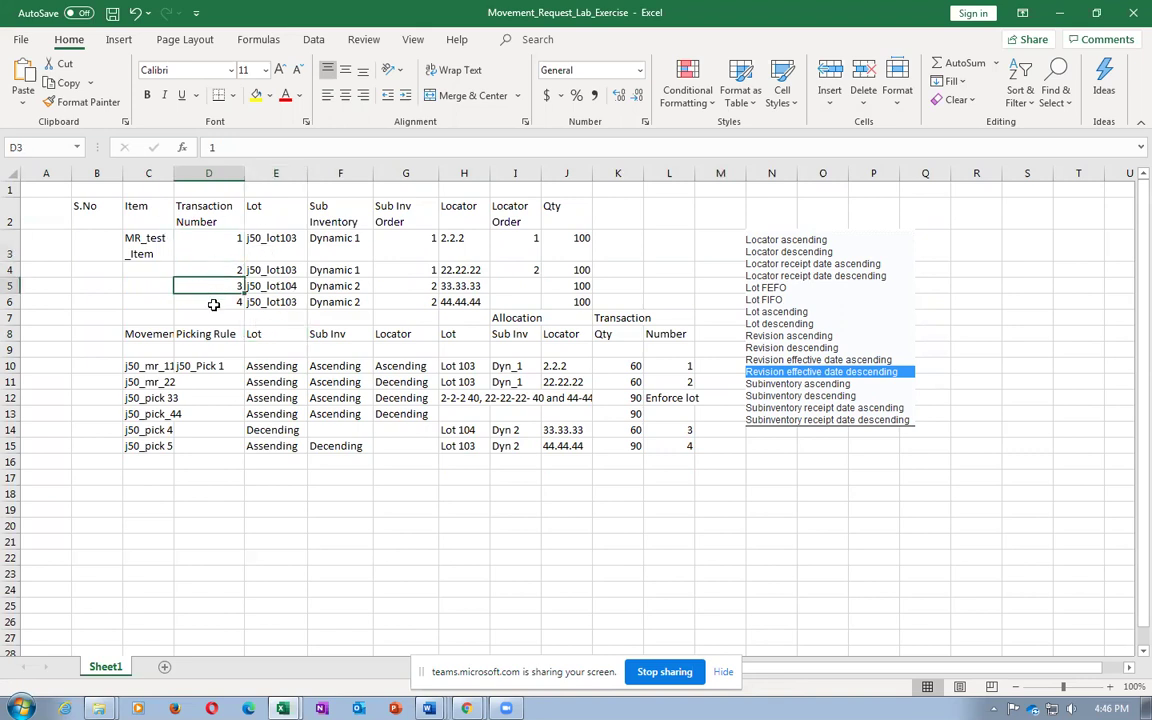
pyautogui.click(265, 367)
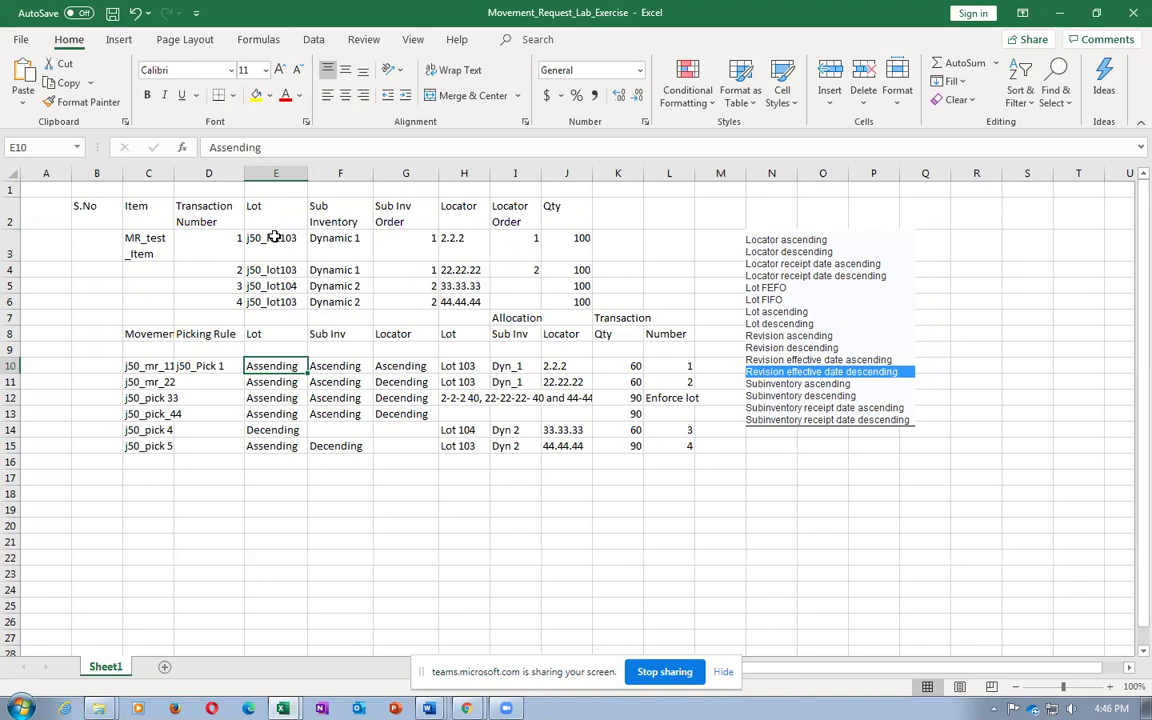
# Number the first two stock transactions by entering 1 in cell A3 and 2 in cell A4
pyautogui.click(39, 242)
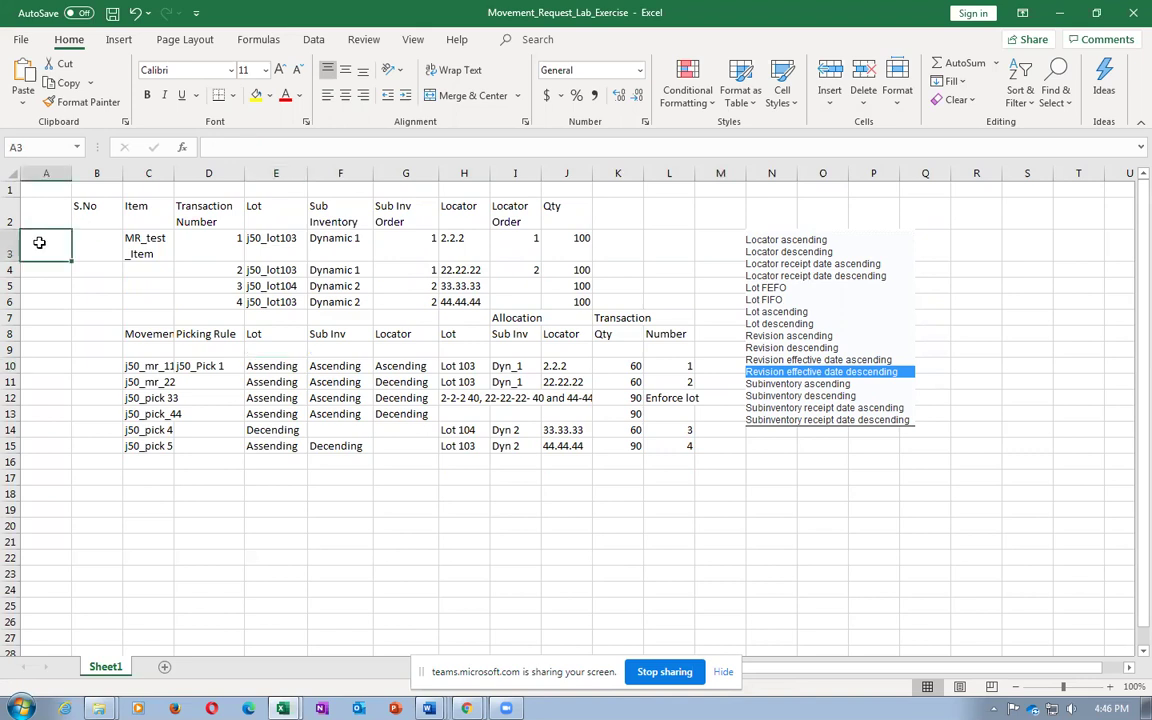
pyautogui.write('1')
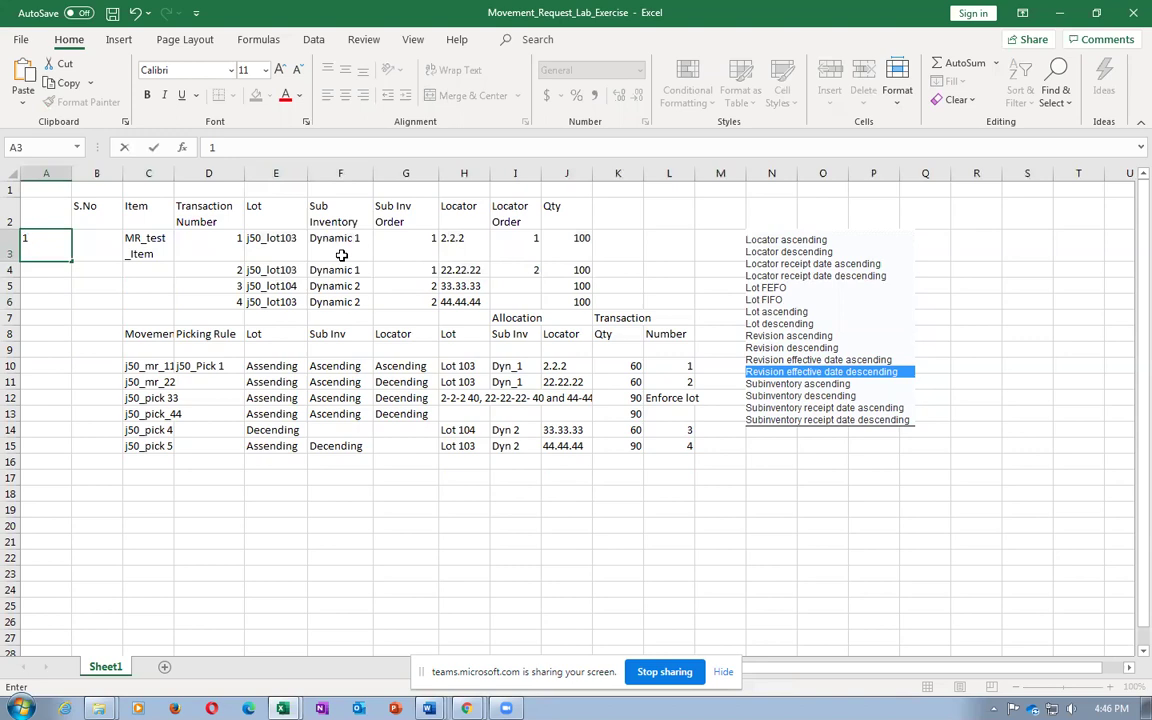
pyautogui.click(49, 265)
pyautogui.write('2')
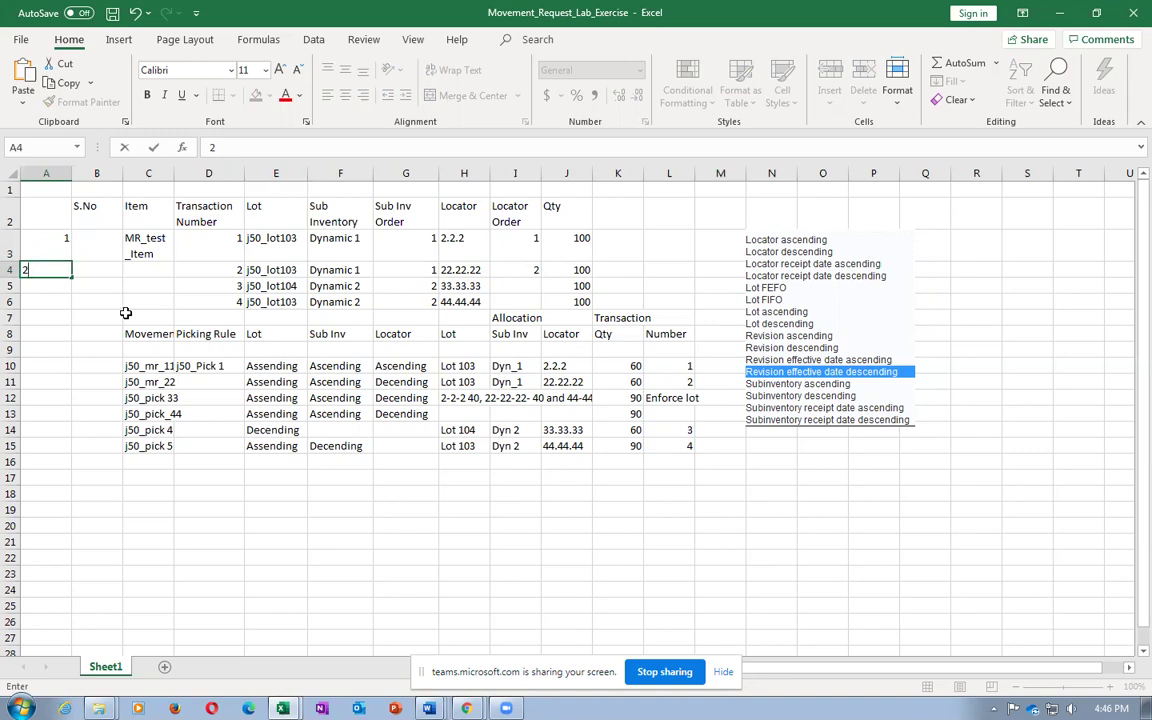
# Enter 4 in cell A5 and 3 in cell A6 to complete the pick order beside the transaction rows
pyautogui.click(49, 288)
pyautogui.write('4')
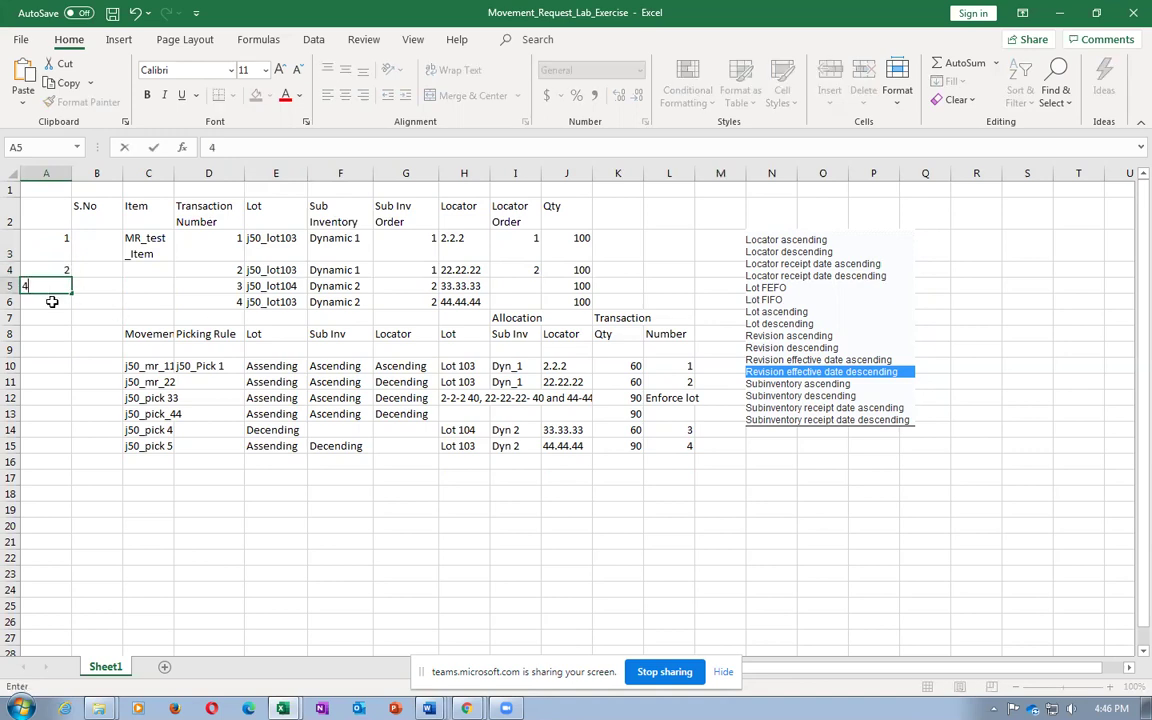
pyautogui.click(52, 303)
pyautogui.write('3')
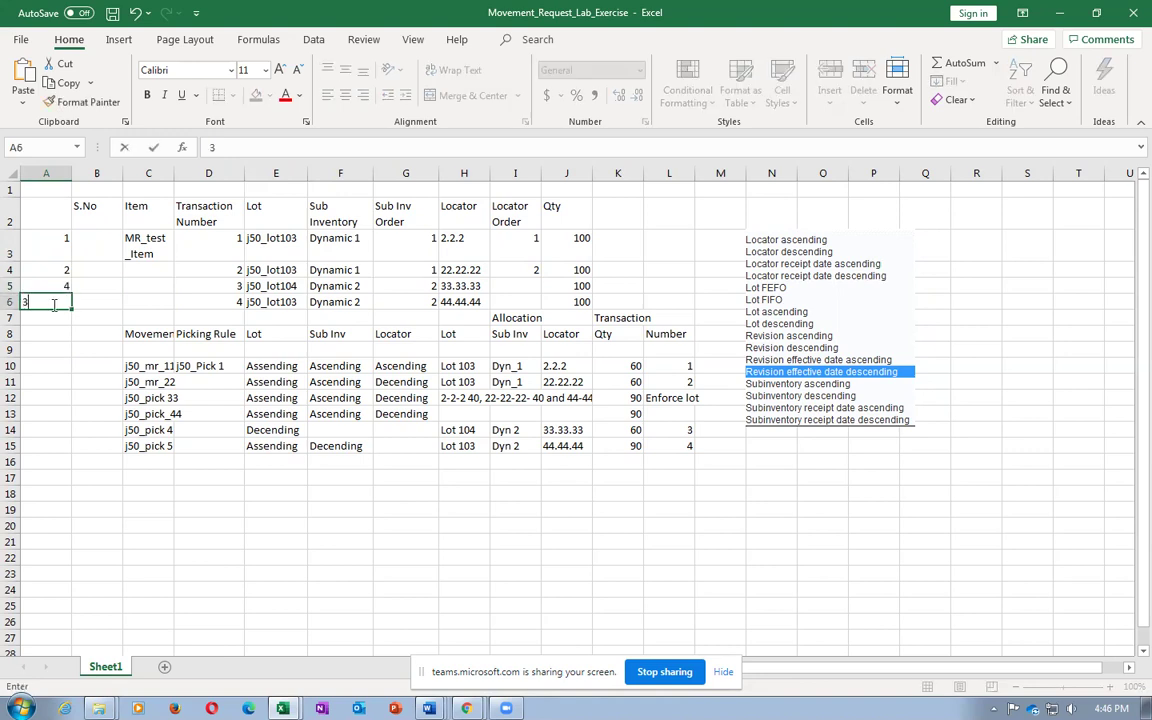
pyautogui.click(96, 302)
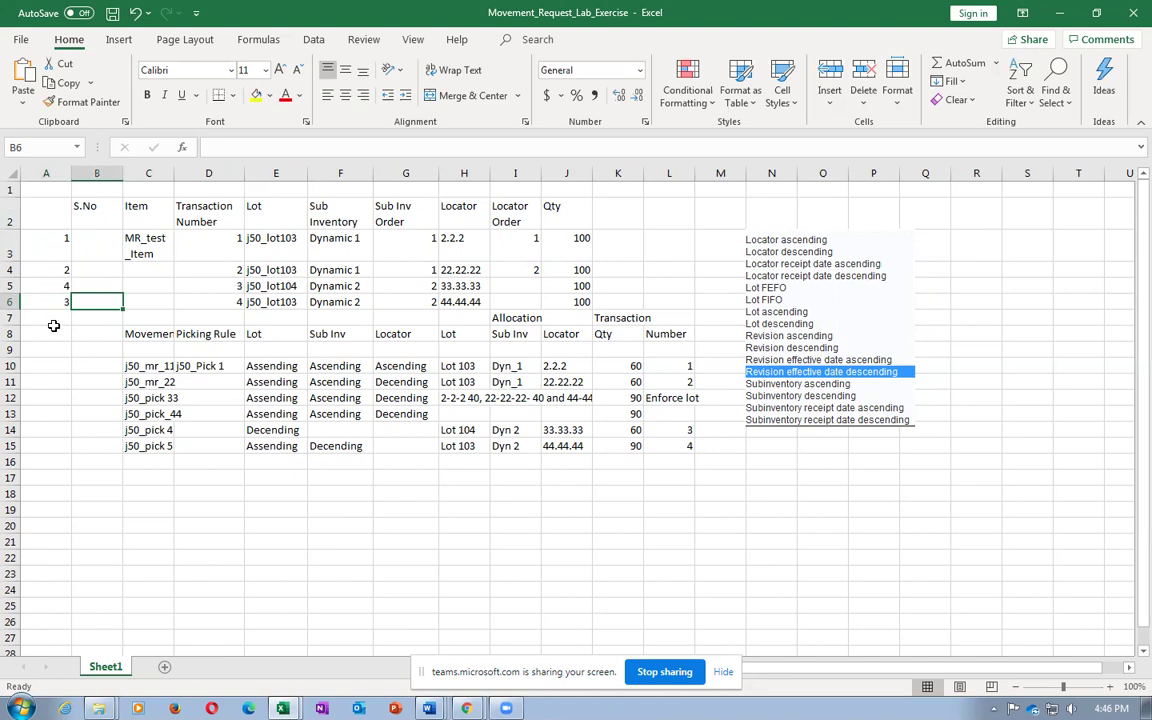
# Compare the transaction numbers in D3:D6 with the pick order entered in A3:A6
pyautogui.click(200, 232)
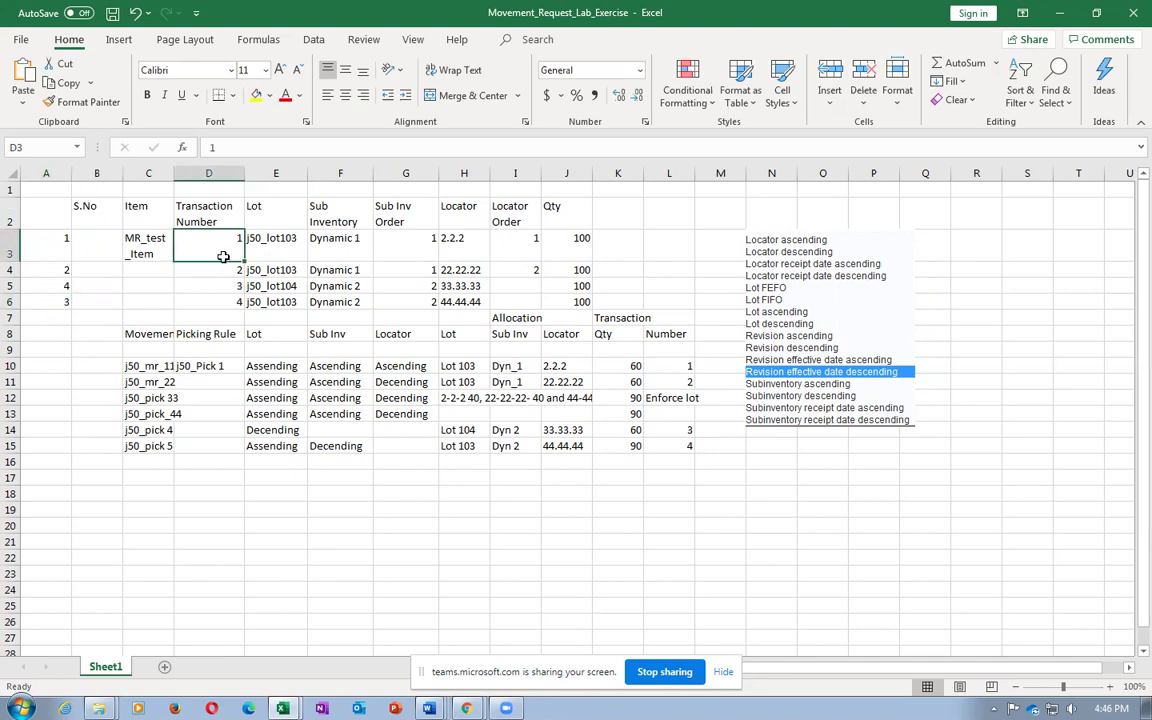
pyautogui.click(220, 301)
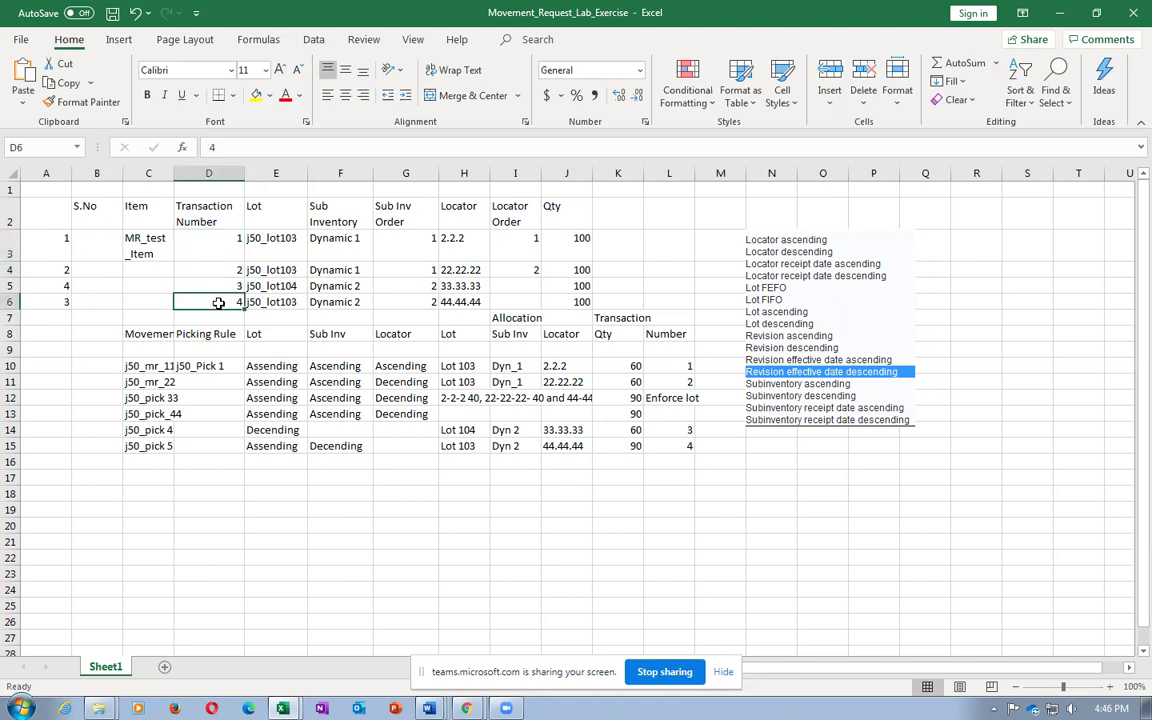
pyautogui.click(46, 299)
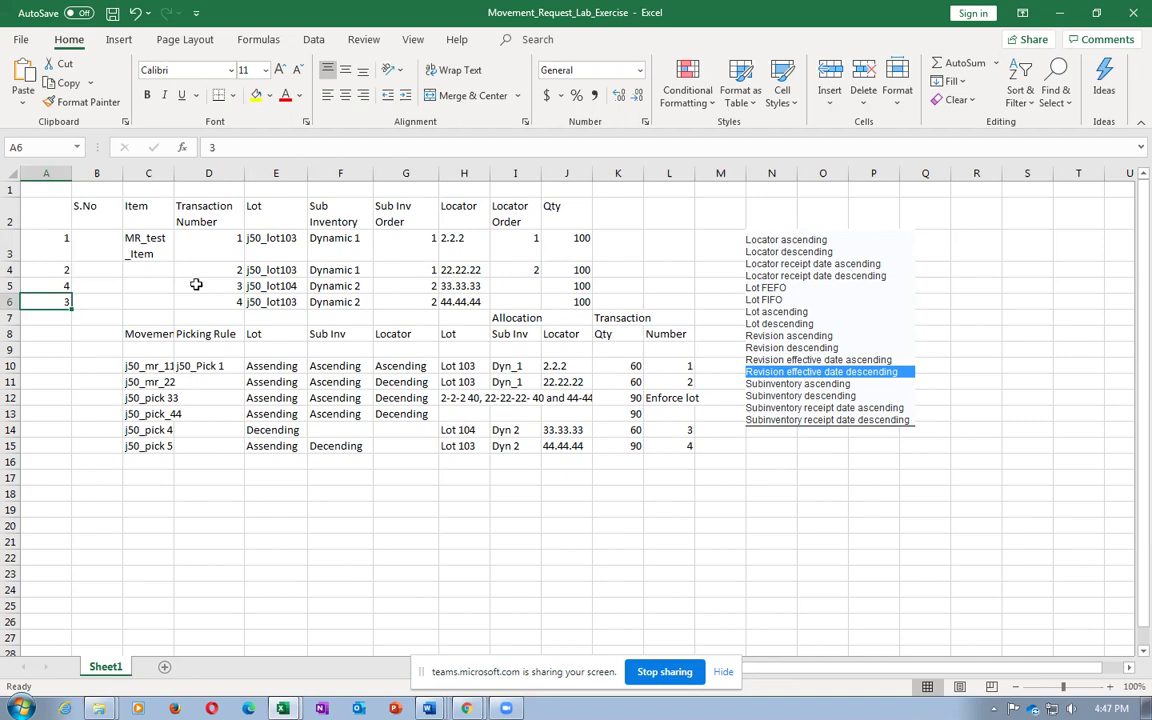
pyautogui.click(28, 249)
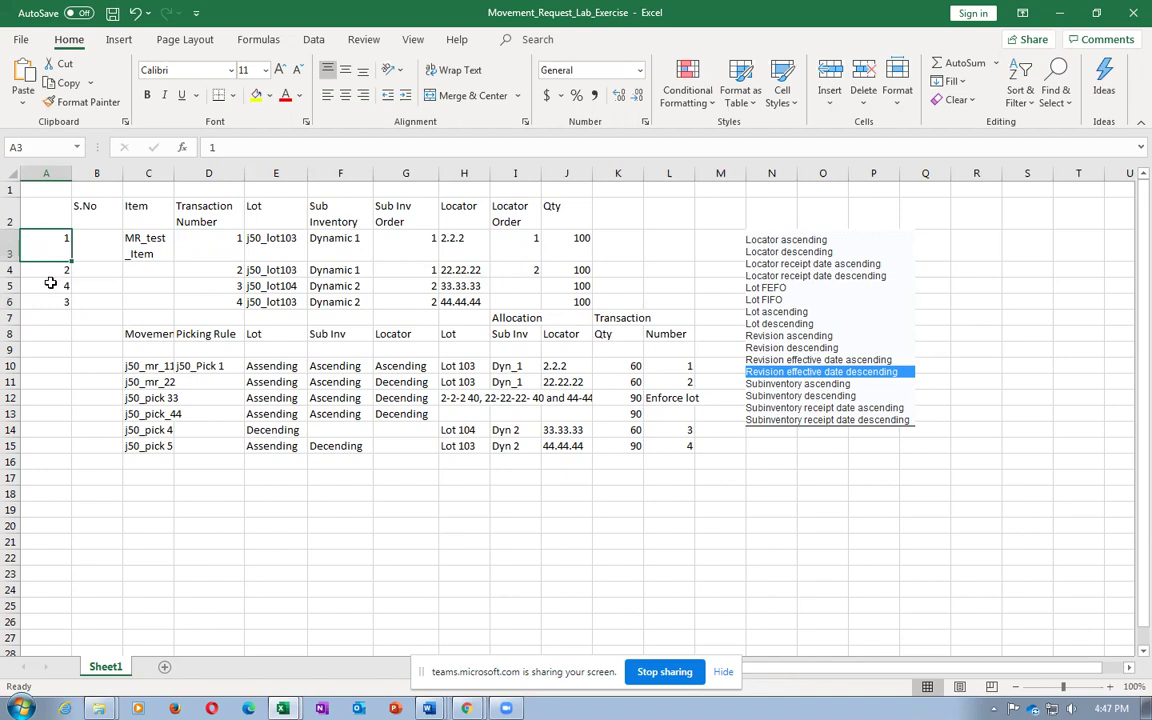
pyautogui.click(48, 269)
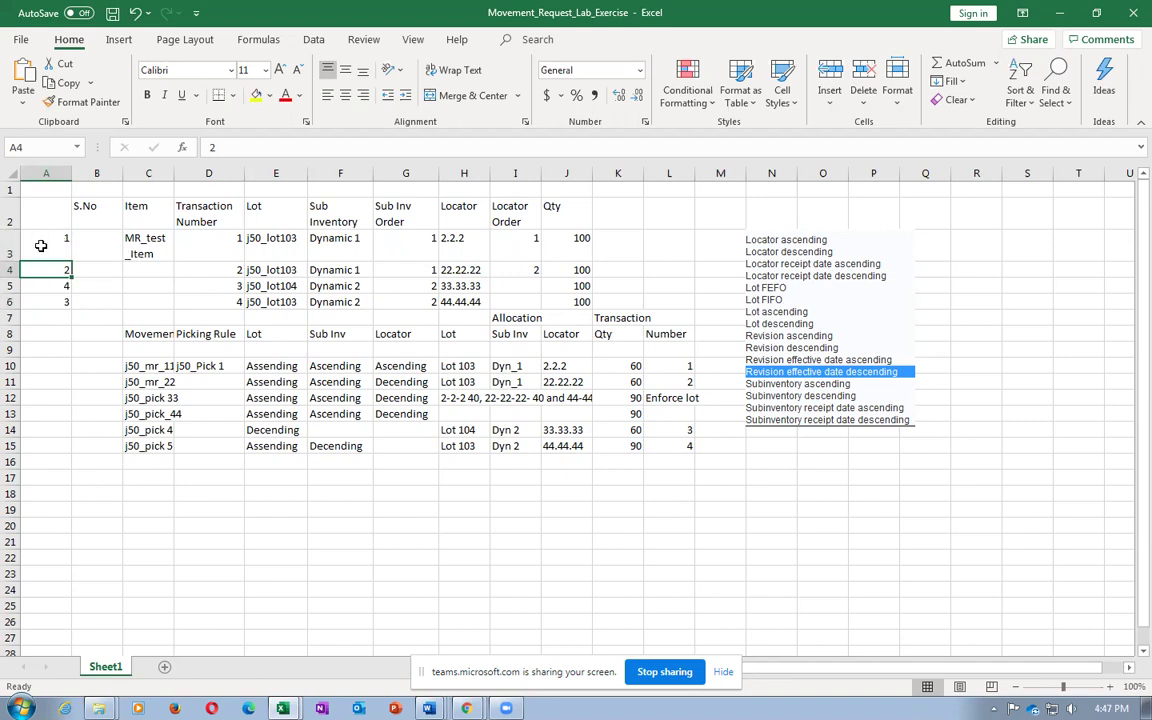
pyautogui.click(41, 246)
pyautogui.click(47, 288)
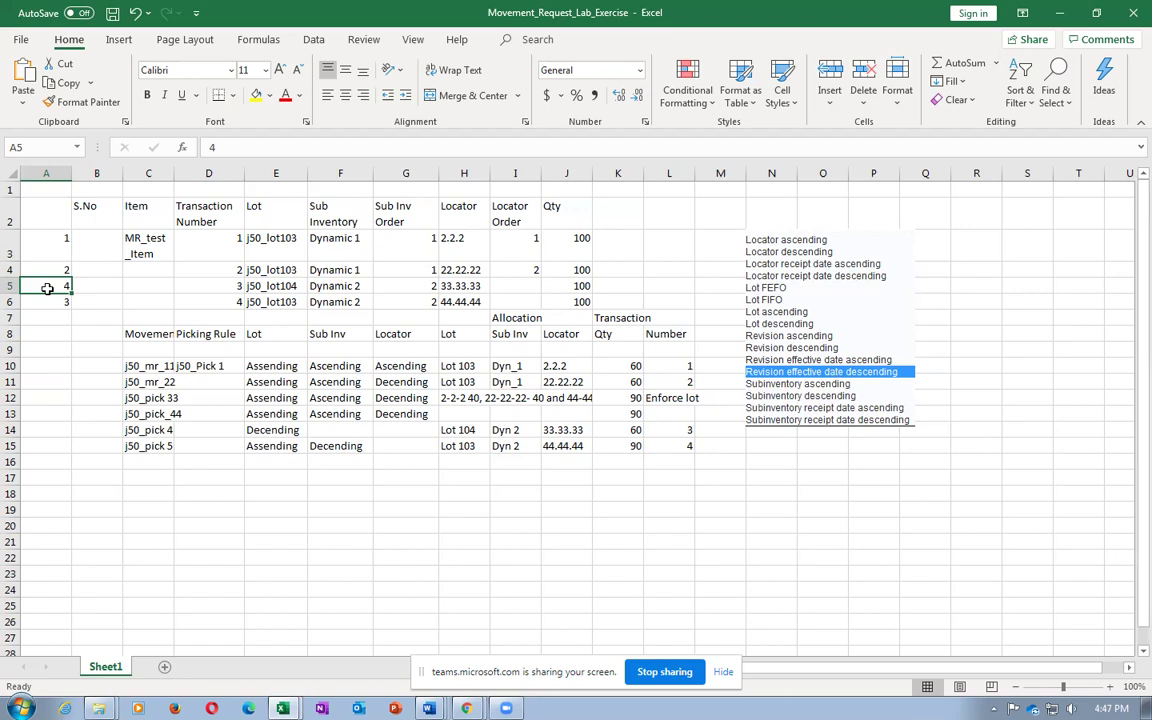
# Review the Lot, Sub Inv and Locator headings in row 8 as the sequence of picking criteria
pyautogui.click(252, 332)
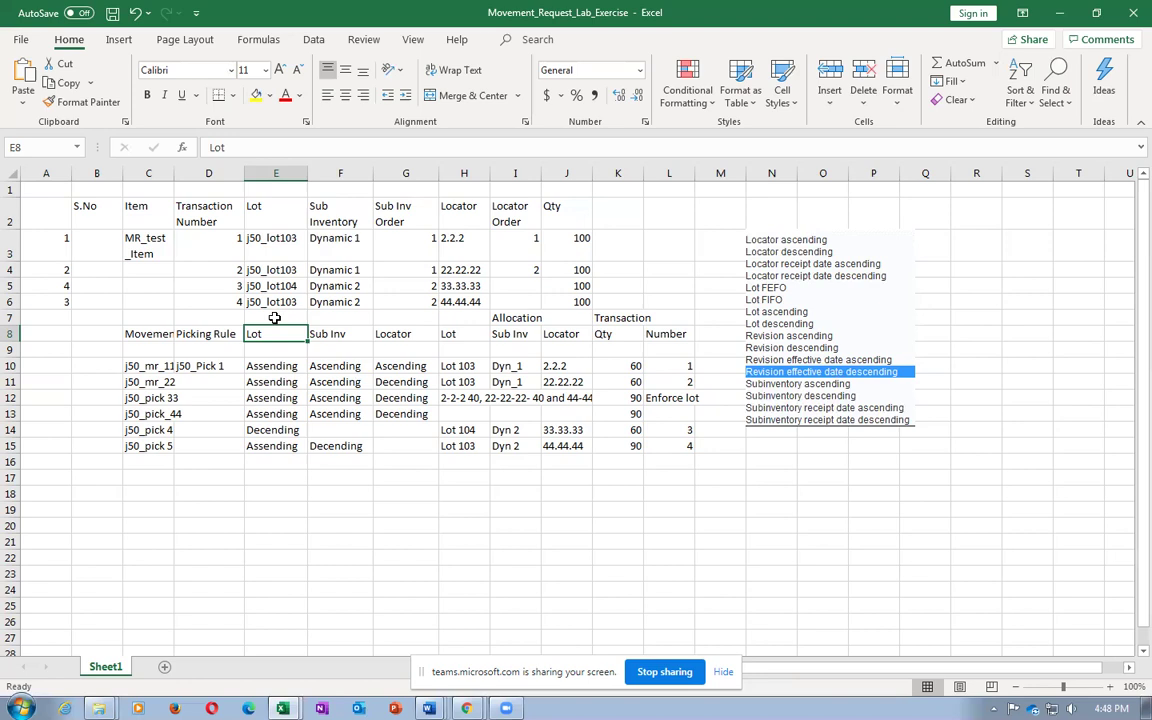
pyautogui.click(334, 334)
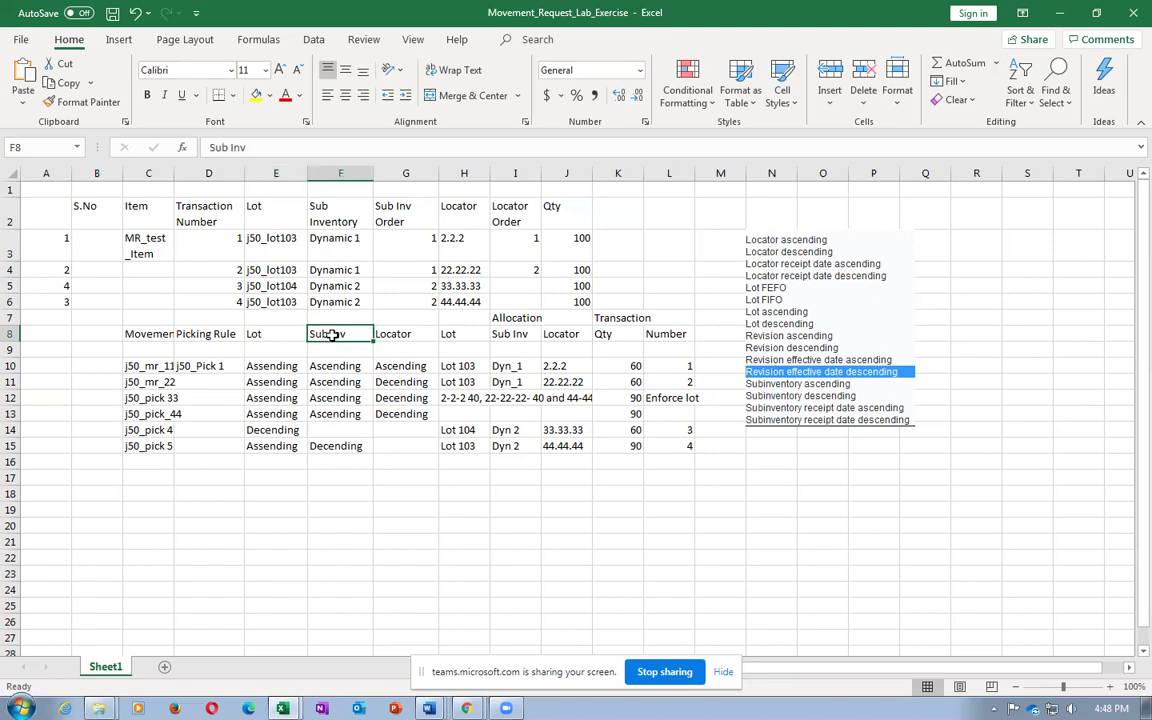
pyautogui.click(266, 334)
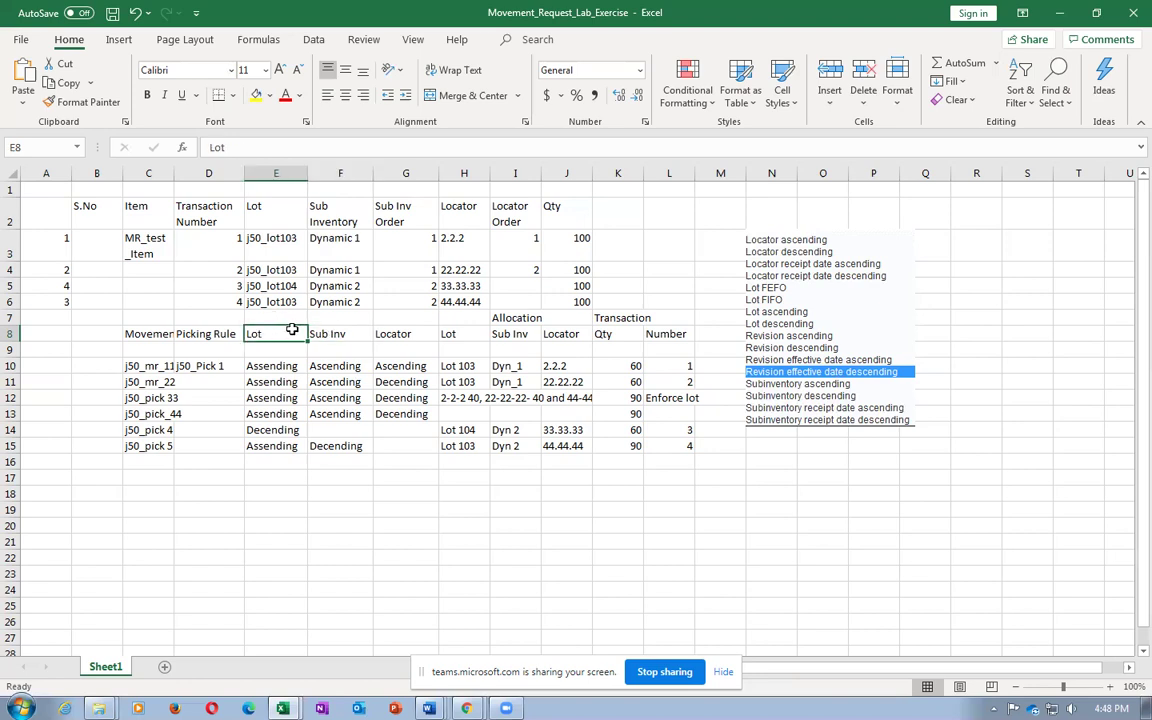
pyautogui.click(340, 334)
pyautogui.click(390, 334)
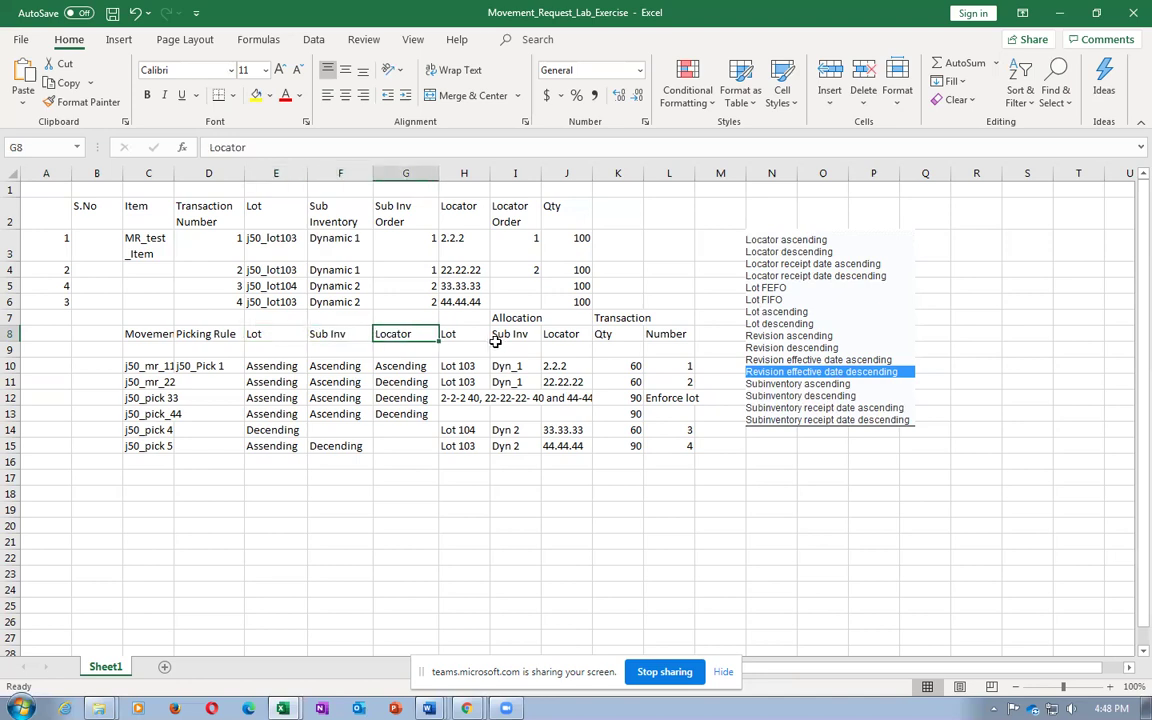
pyautogui.click(398, 333)
pyautogui.click(328, 332)
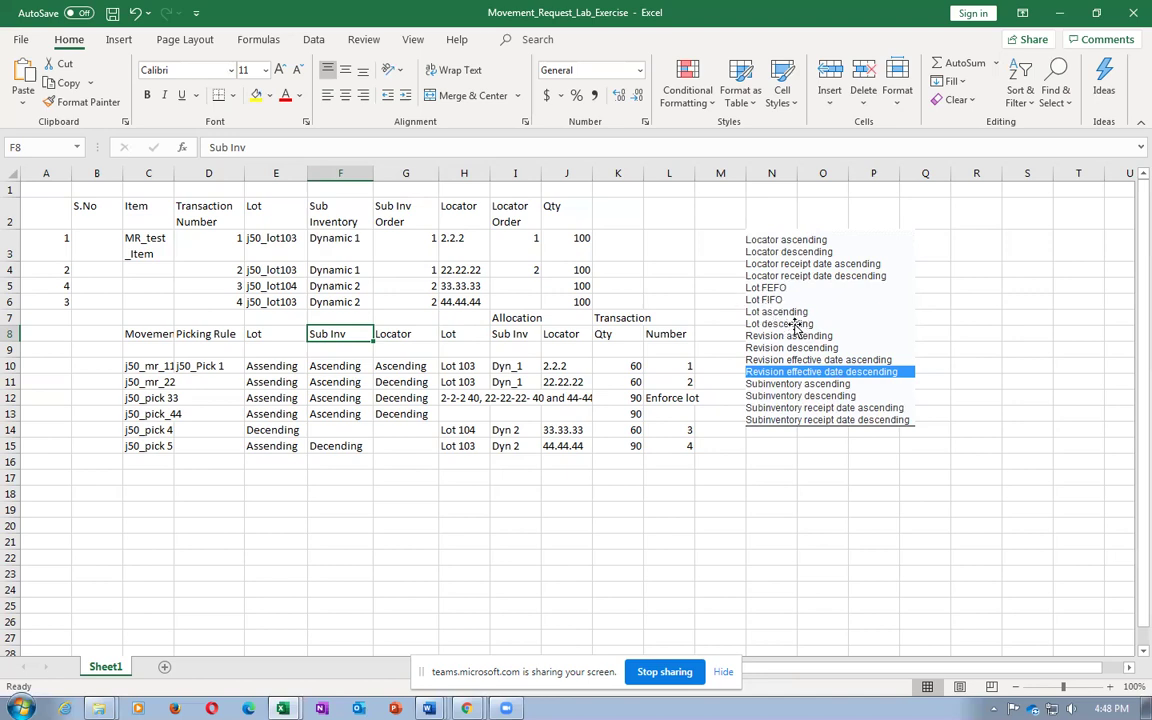
# Check the Lot criterion for j50_Pick 1, switch to Oracle's Create Picking Rule page and set Priority 1 to Lot ascending
pyautogui.click(278, 366)
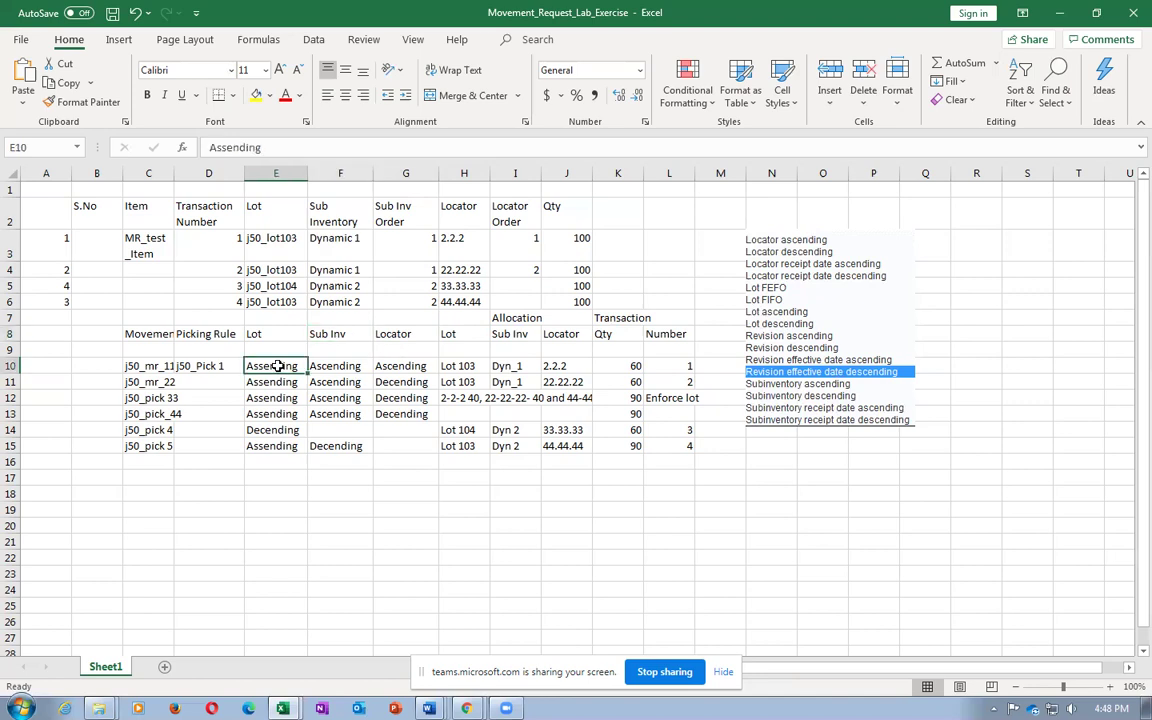
pyautogui.hotkey('alt', 'Tab')
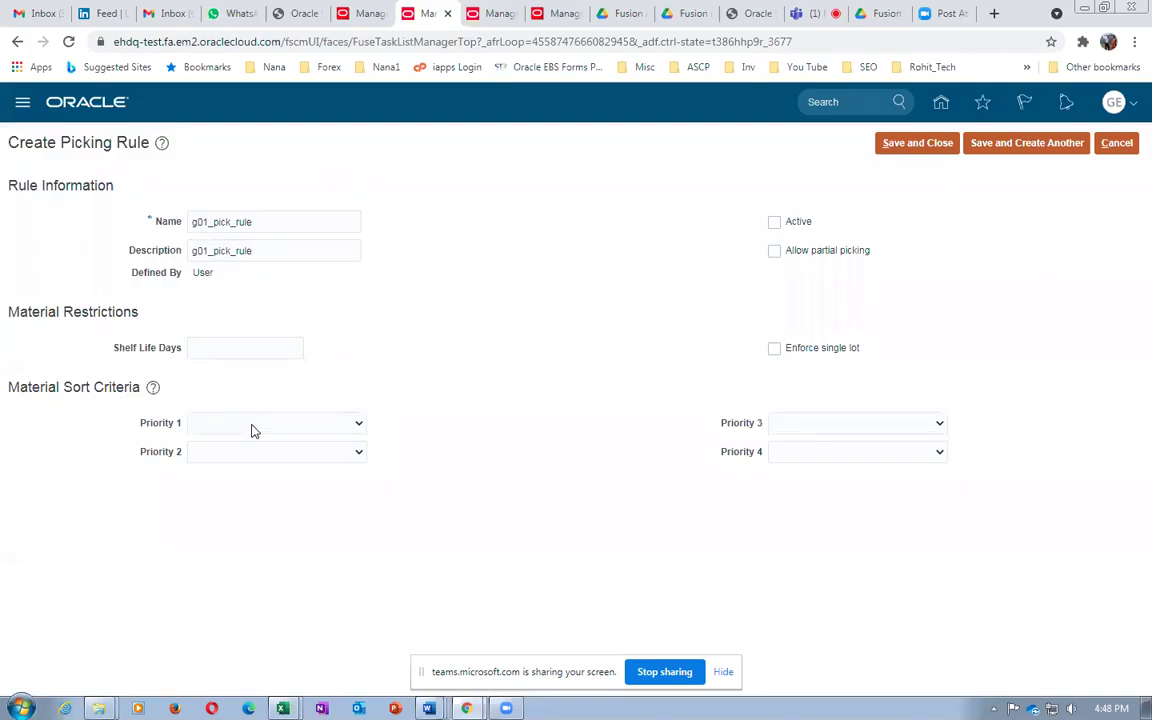
pyautogui.click(252, 423)
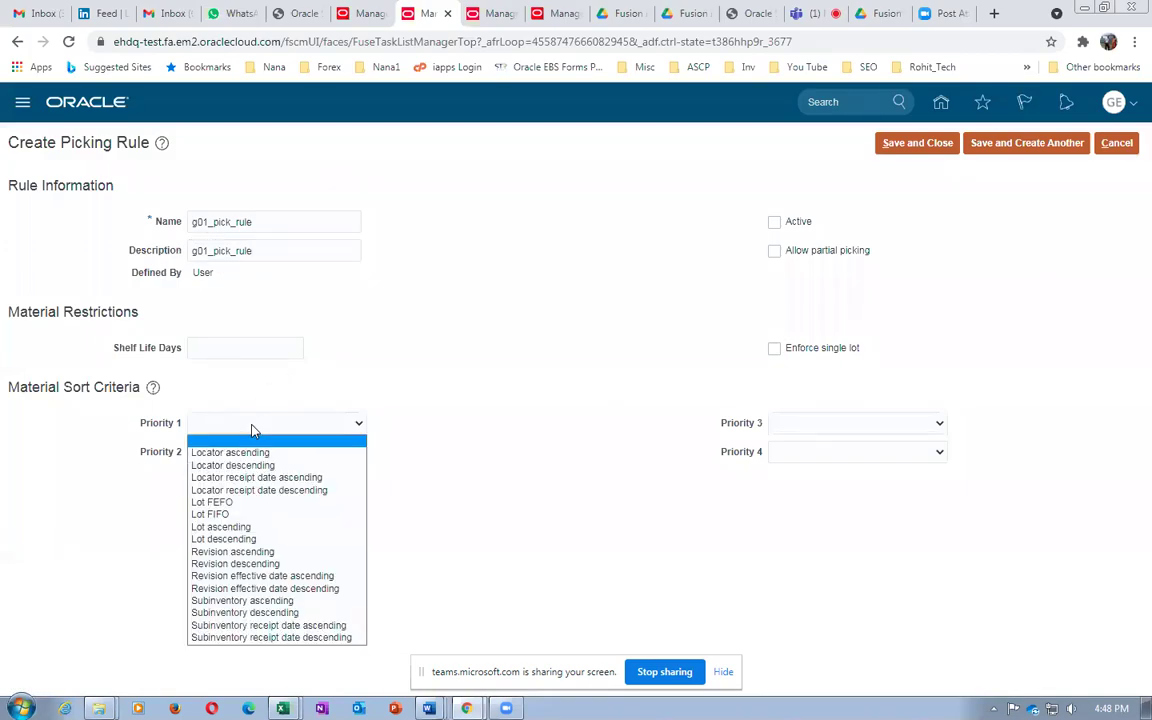
pyautogui.click(221, 527)
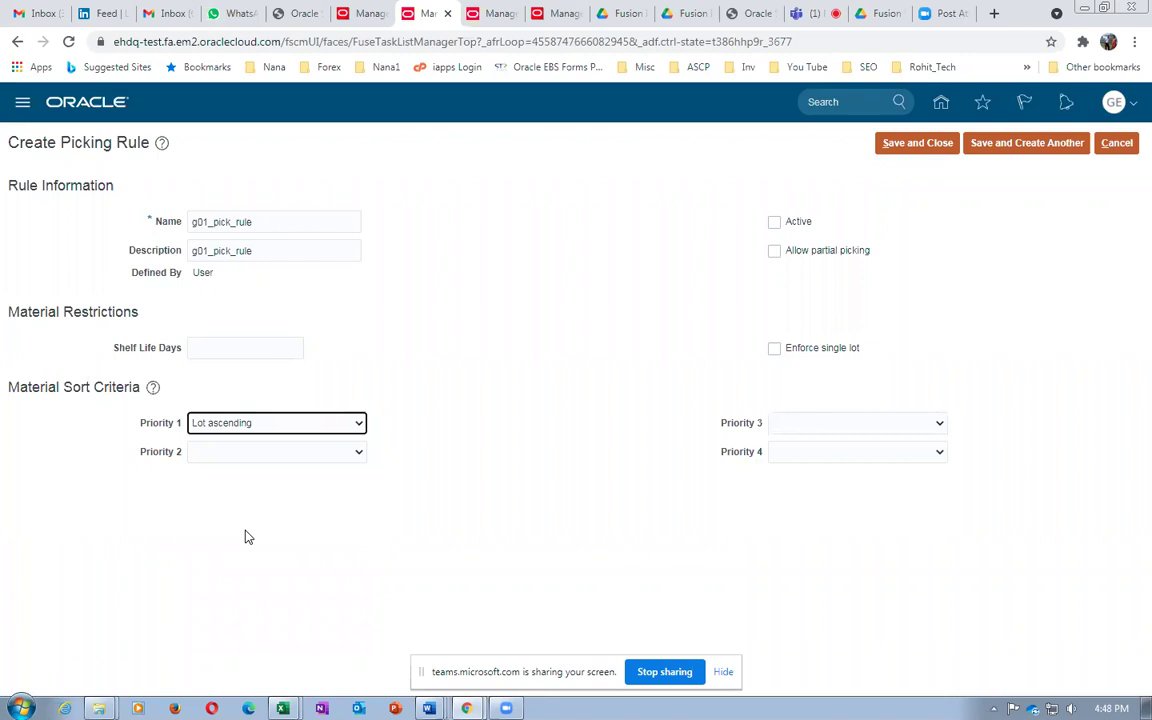
# Switch back to the Excel workbook and compare the pick order in column A with the Sub Inv Order values in G3:G6
pyautogui.hotkey('alt', 'Tab')
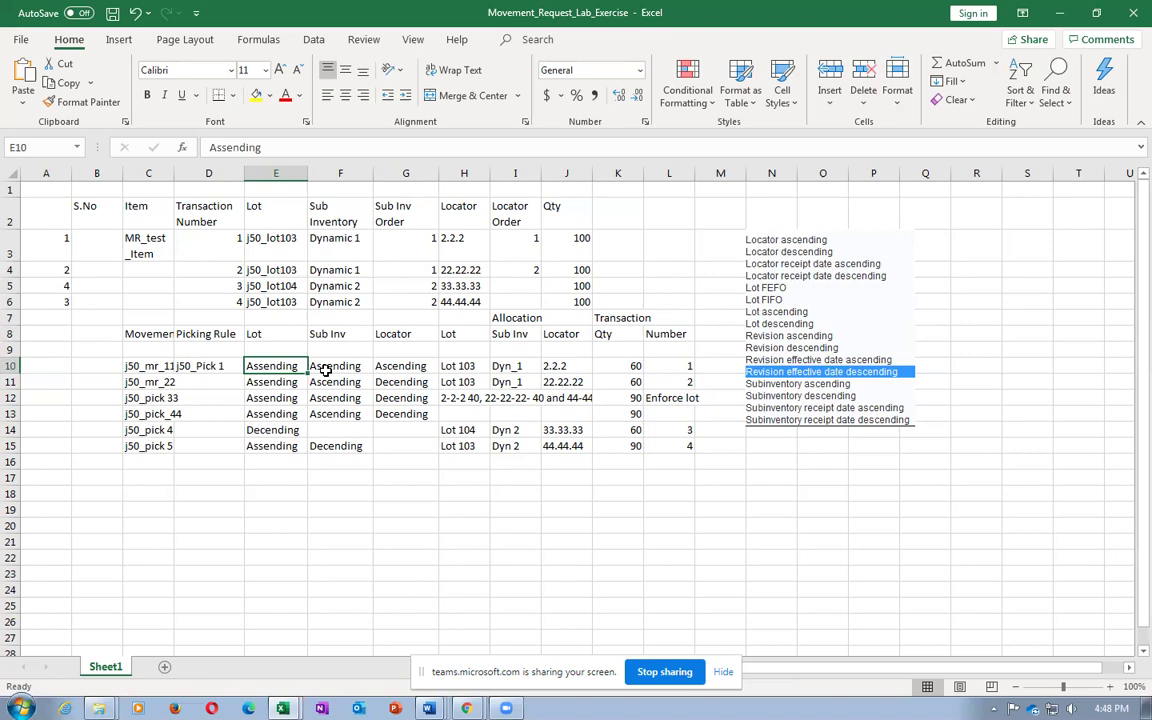
pyautogui.click(37, 252)
pyautogui.moveTo(37, 256); pyautogui.dragTo(42, 293)
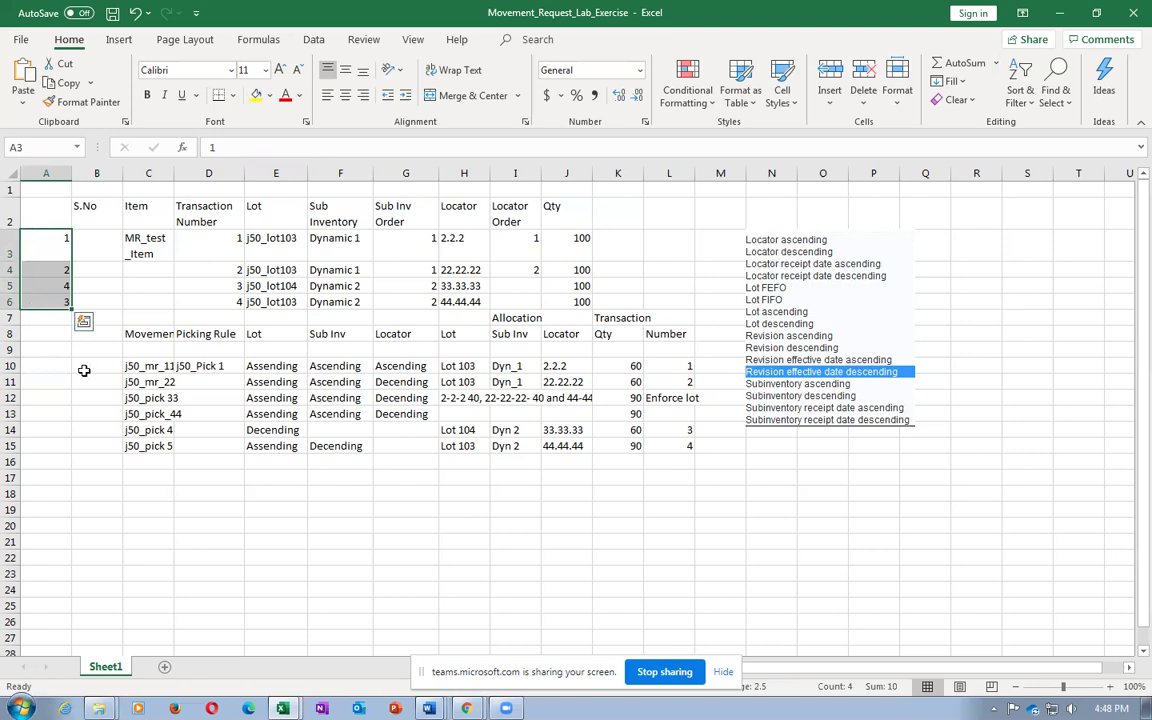
pyautogui.click(318, 368)
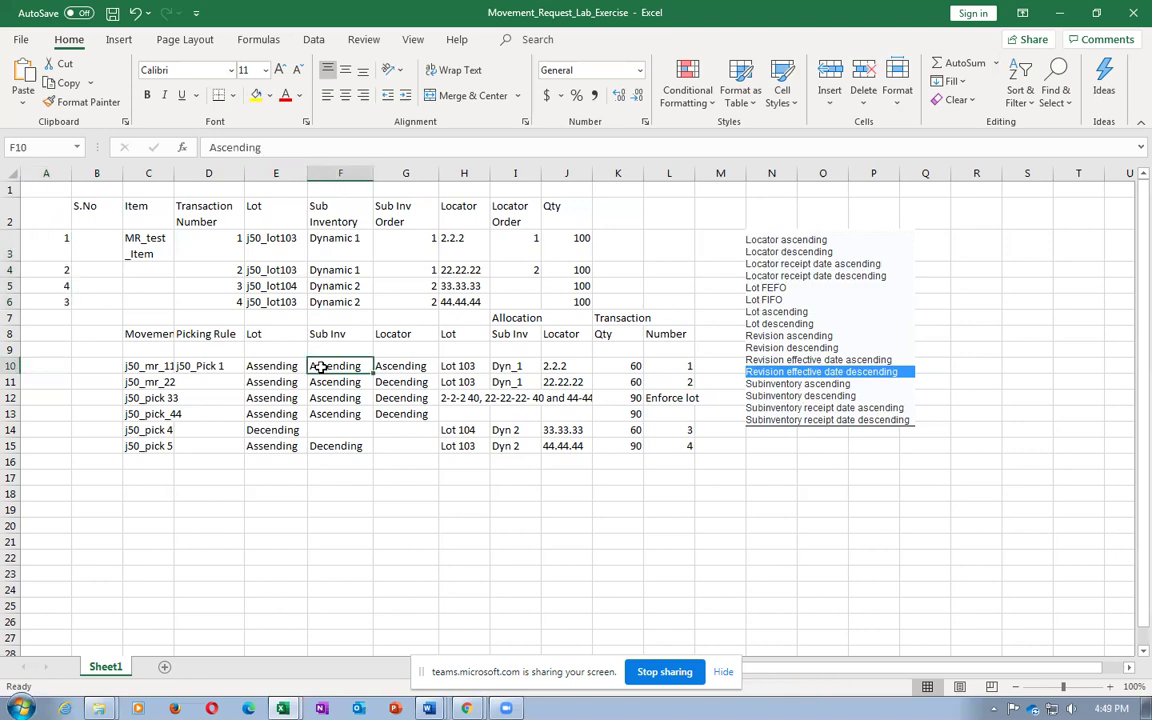
pyautogui.click(409, 248)
pyautogui.click(400, 270)
pyautogui.click(398, 286)
pyautogui.click(396, 302)
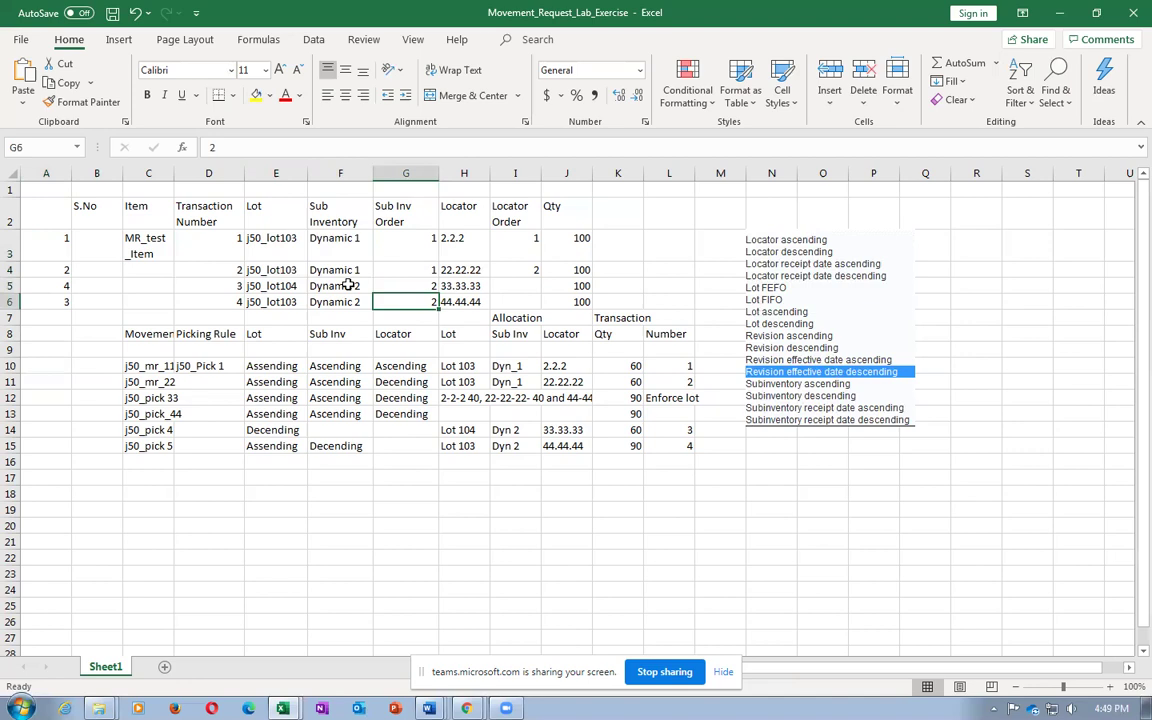
pyautogui.click(36, 238)
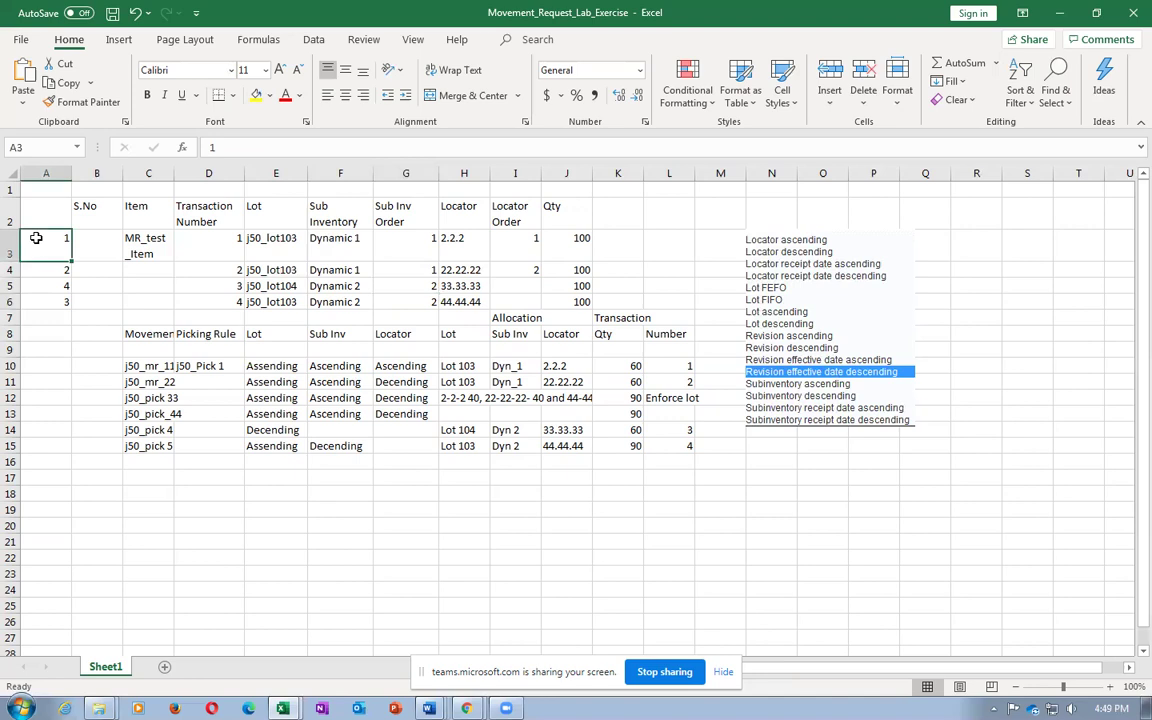
pyautogui.moveTo(36, 238); pyautogui.dragTo(64, 278)
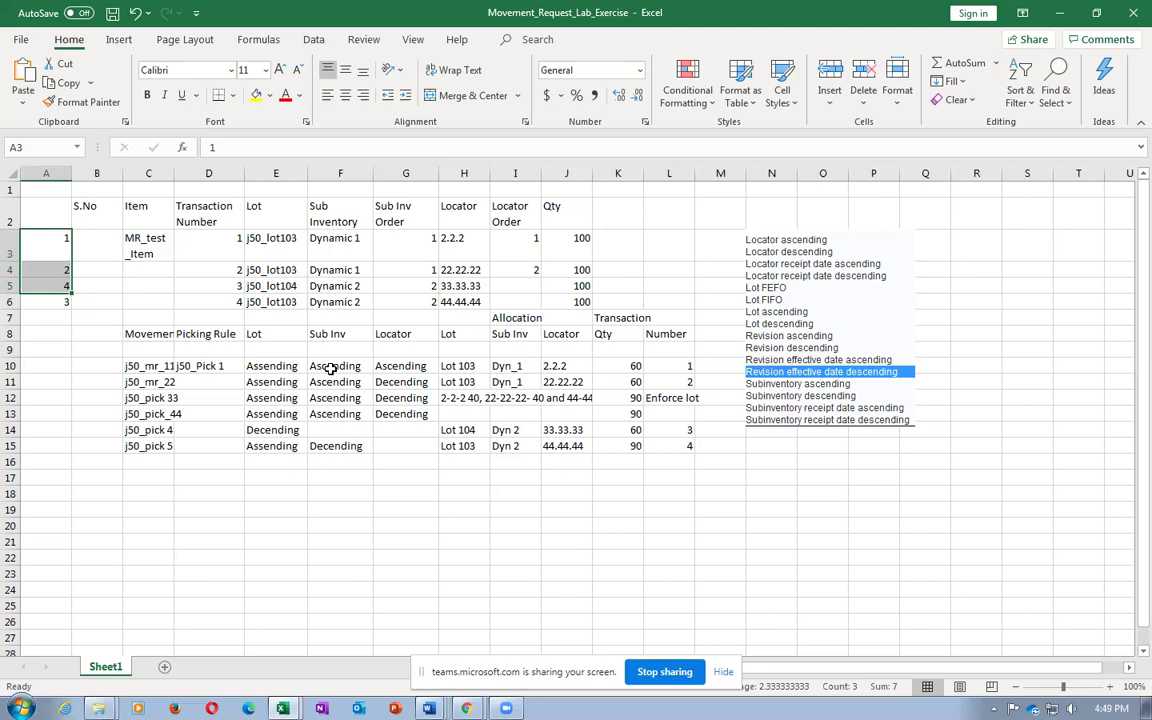
# Fill cells B3 to B6 under S.No with the pick order 1, 2, 4, 3
pyautogui.click(95, 247)
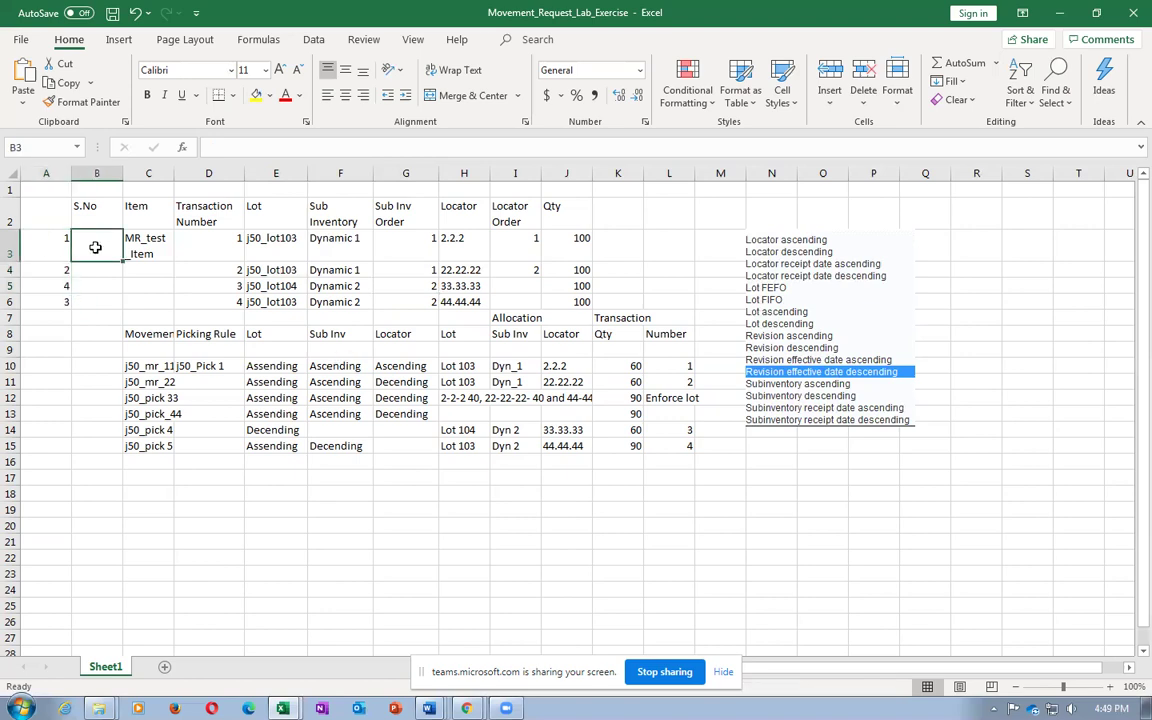
pyautogui.write('1')
pyautogui.press('Return')
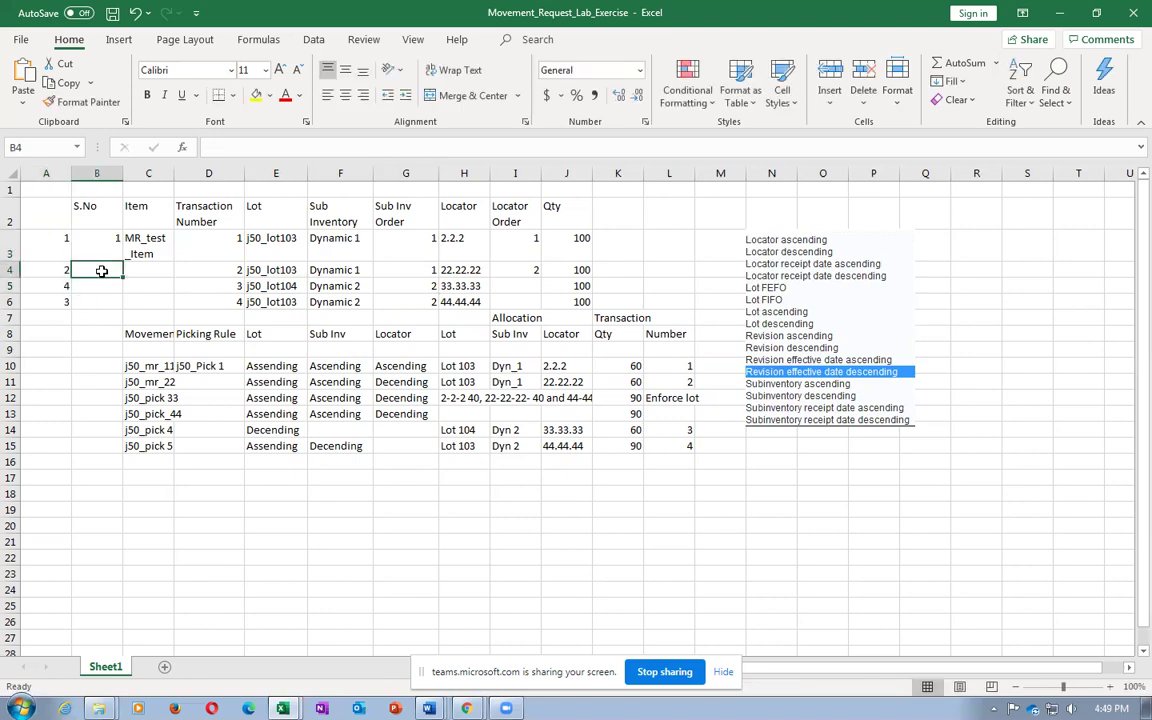
pyautogui.write('2')
pyautogui.press('Return')
pyautogui.write('3')
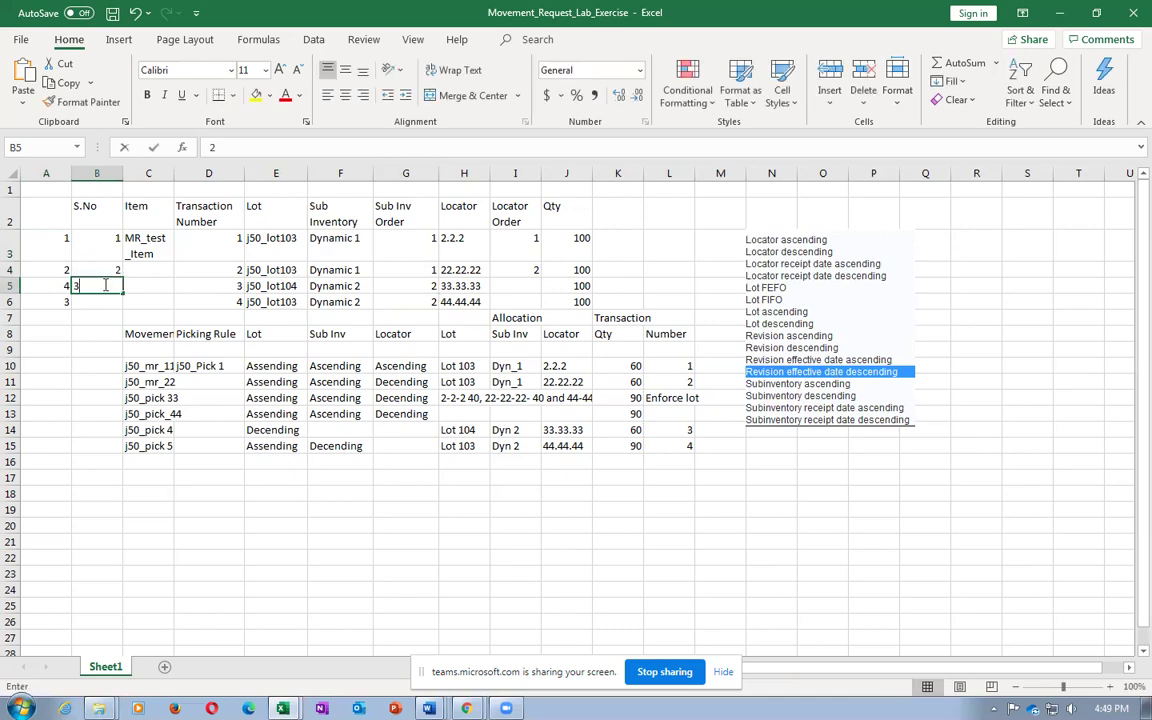
pyautogui.press('BackSpace')
pyautogui.write('4')
pyautogui.click(92, 326)
pyautogui.moveTo(57, 243); pyautogui.dragTo(53, 266)
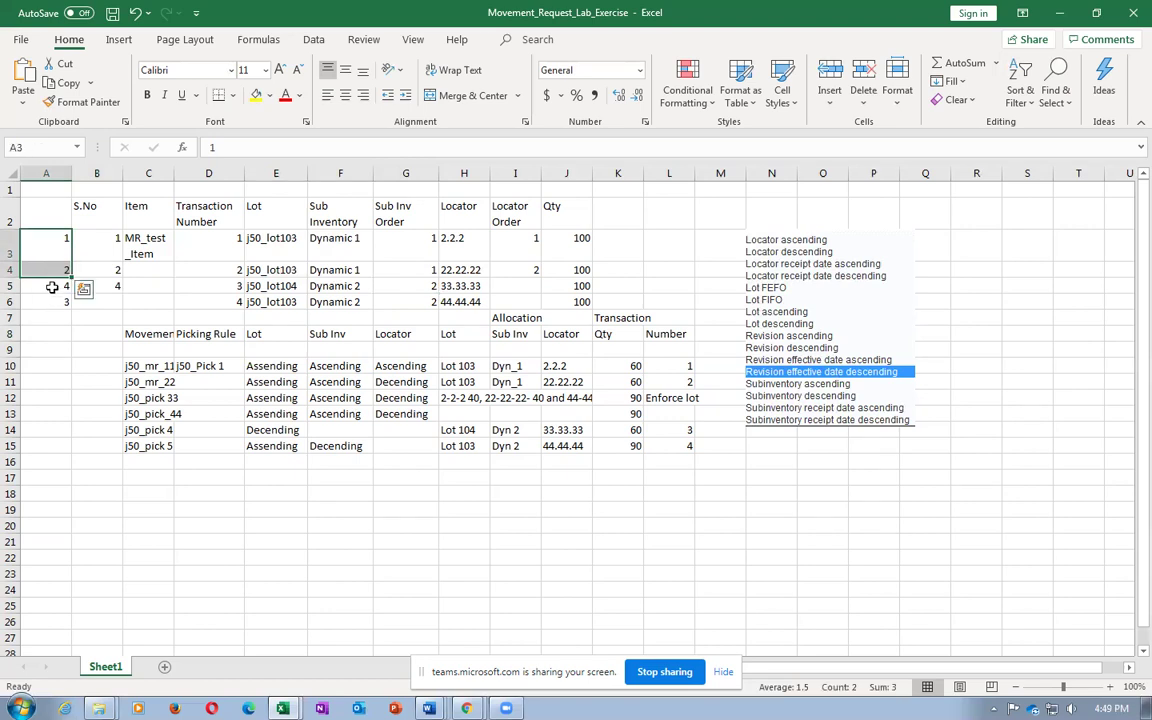
pyautogui.moveTo(108, 240); pyautogui.dragTo(103, 274)
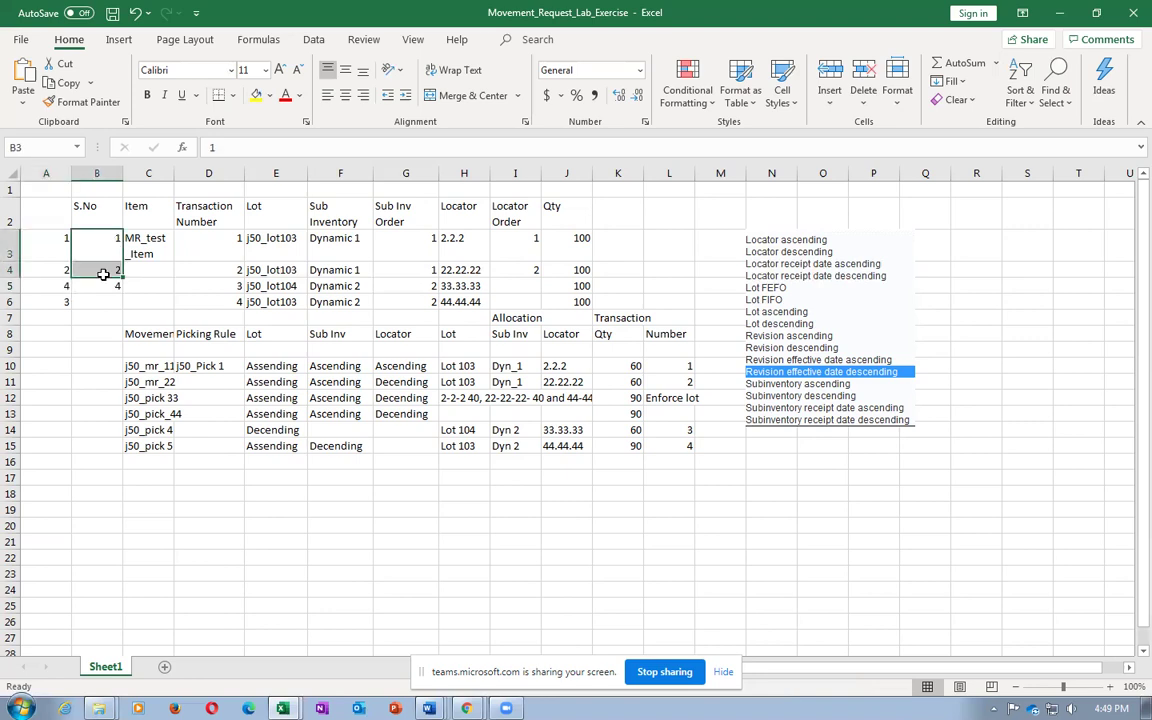
pyautogui.click(95, 300)
pyautogui.write('3')
pyautogui.click(106, 350)
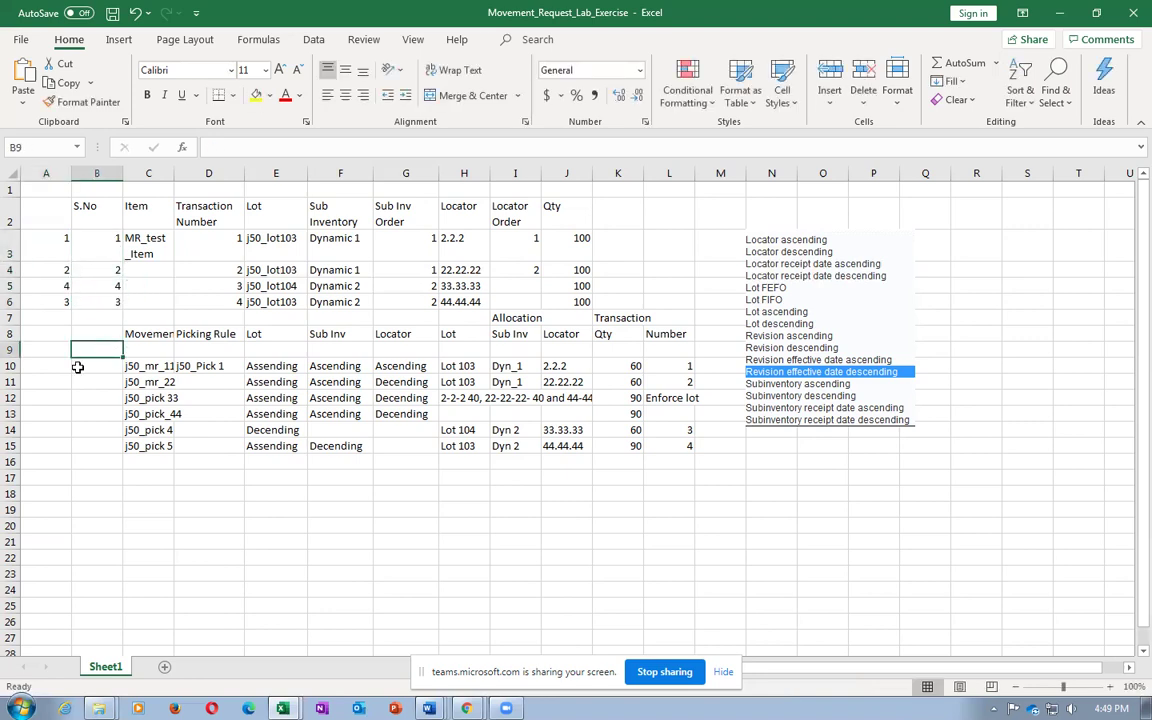
# Compare the pick orders in columns A and B with the Locator and Lot headings and the sort criteria on Oracle's picking rule page
pyautogui.click(399, 337)
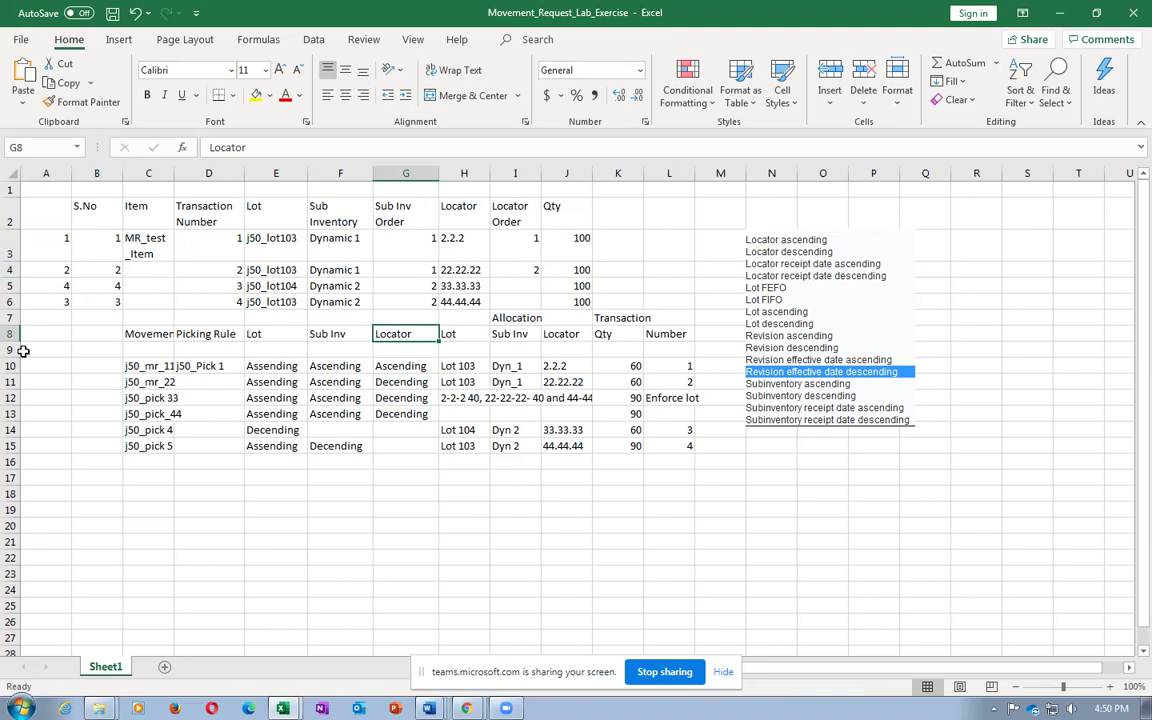
pyautogui.click(270, 333)
pyautogui.hotkey('alt', 'Tab')
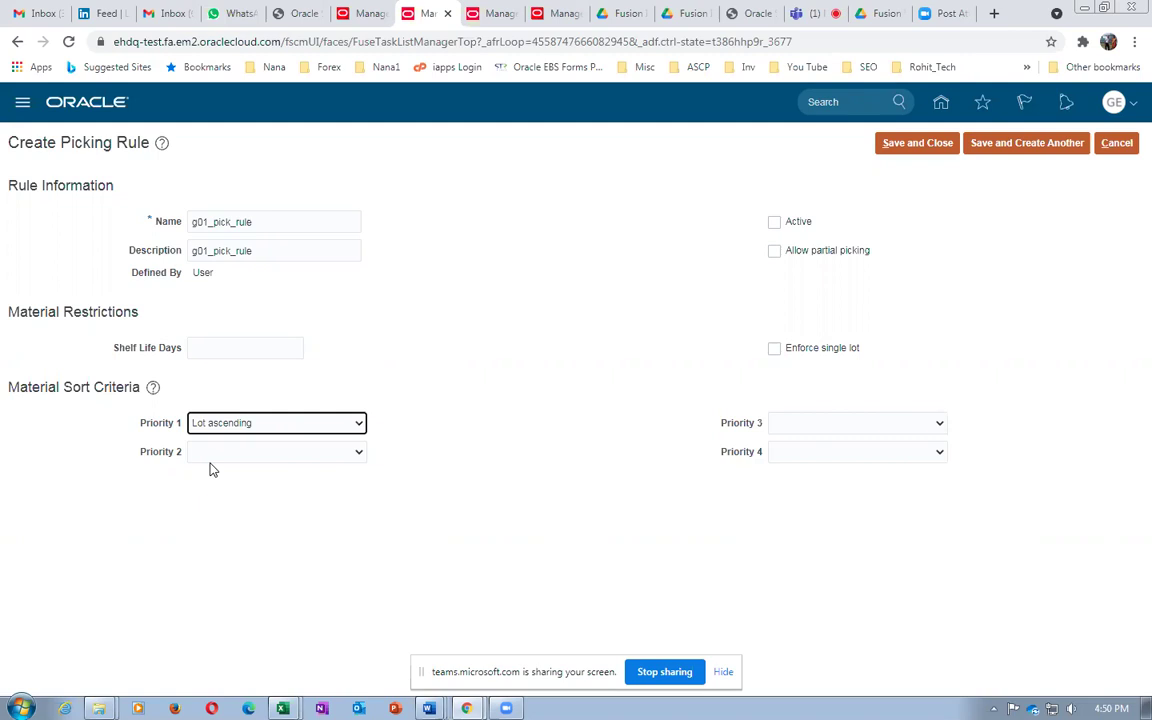
pyautogui.hotkey('alt', 'Tab')
pyautogui.moveTo(48, 240); pyautogui.dragTo(50, 272)
pyautogui.click(36, 301)
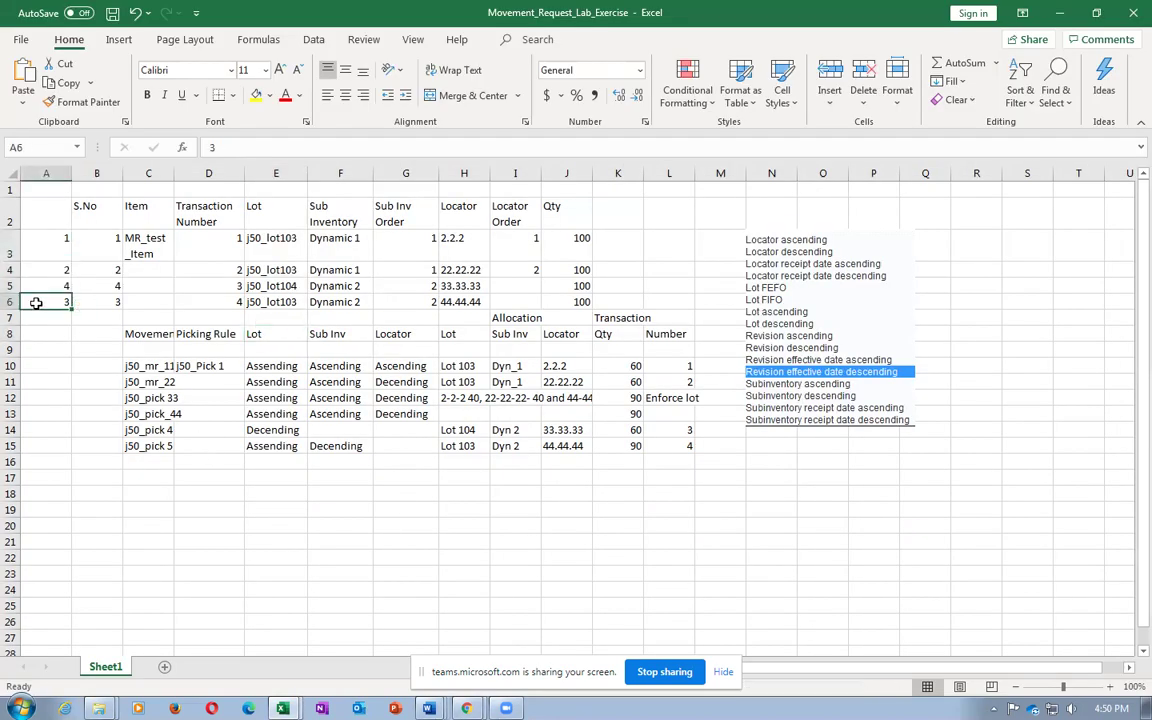
pyautogui.click(46, 239)
pyautogui.moveTo(46, 239); pyautogui.dragTo(48, 281)
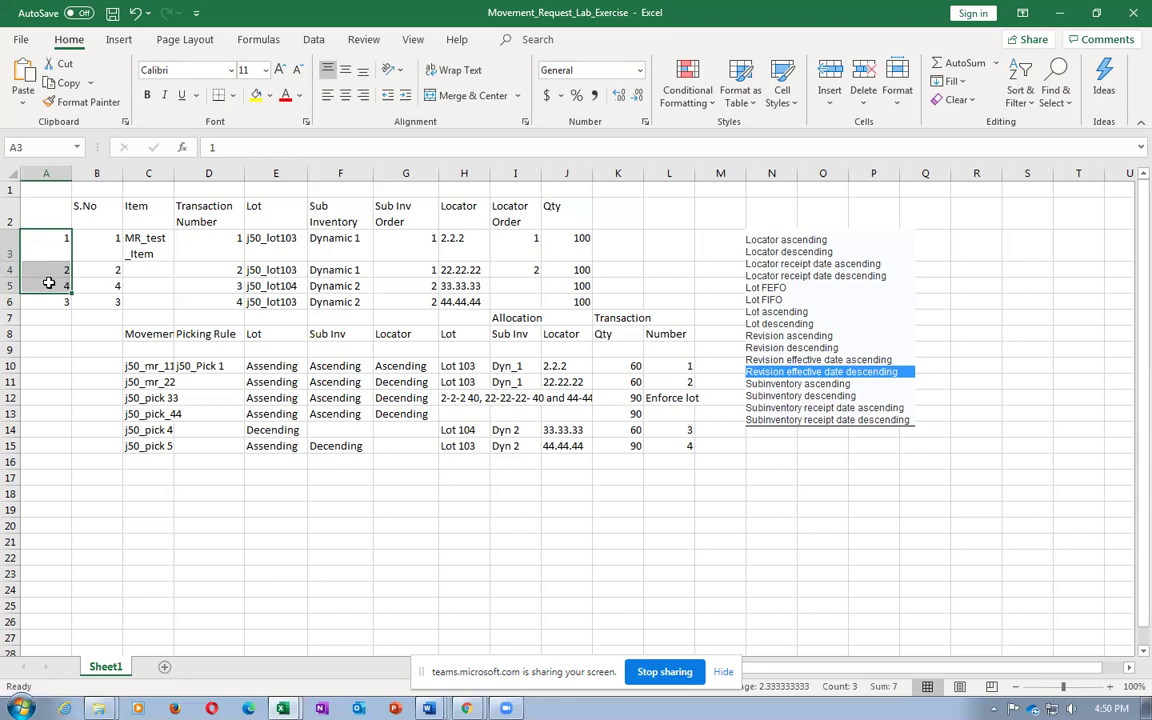
pyautogui.moveTo(48, 283); pyautogui.dragTo(118, 303)
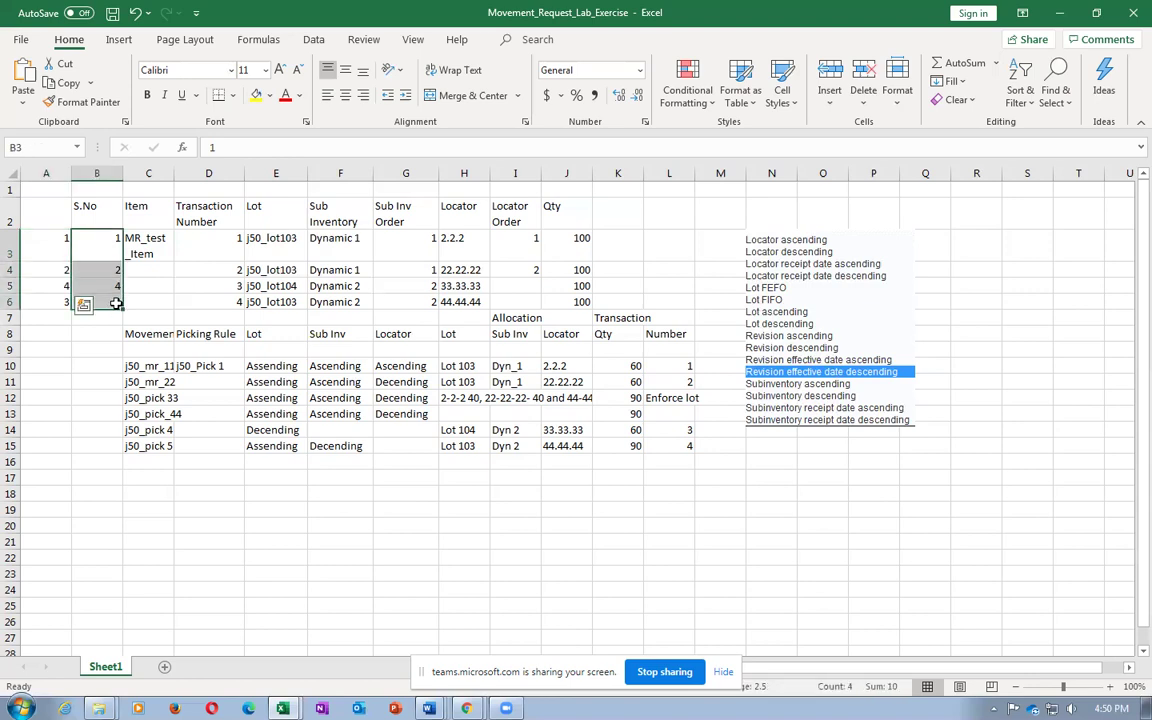
# Clear the pick order from cells B3 to B6 under S.No and check the Sub Inv criterion for j50_Pick 1
pyautogui.press('Delete')
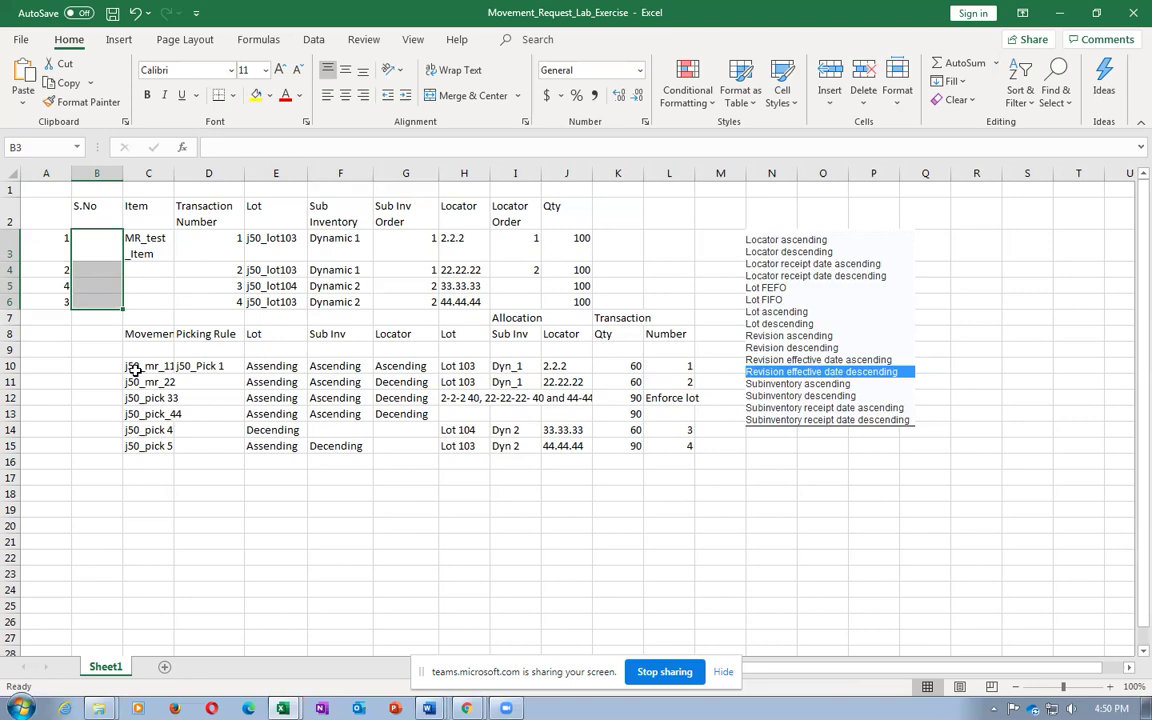
pyautogui.click(330, 368)
# Switch to Oracle's Create Picking Rule page and set Priority 2 to Subinventory ascending and Priority 3 to Locator ascending
pyautogui.hotkey('alt', 'Tab')
pyautogui.click(252, 453)
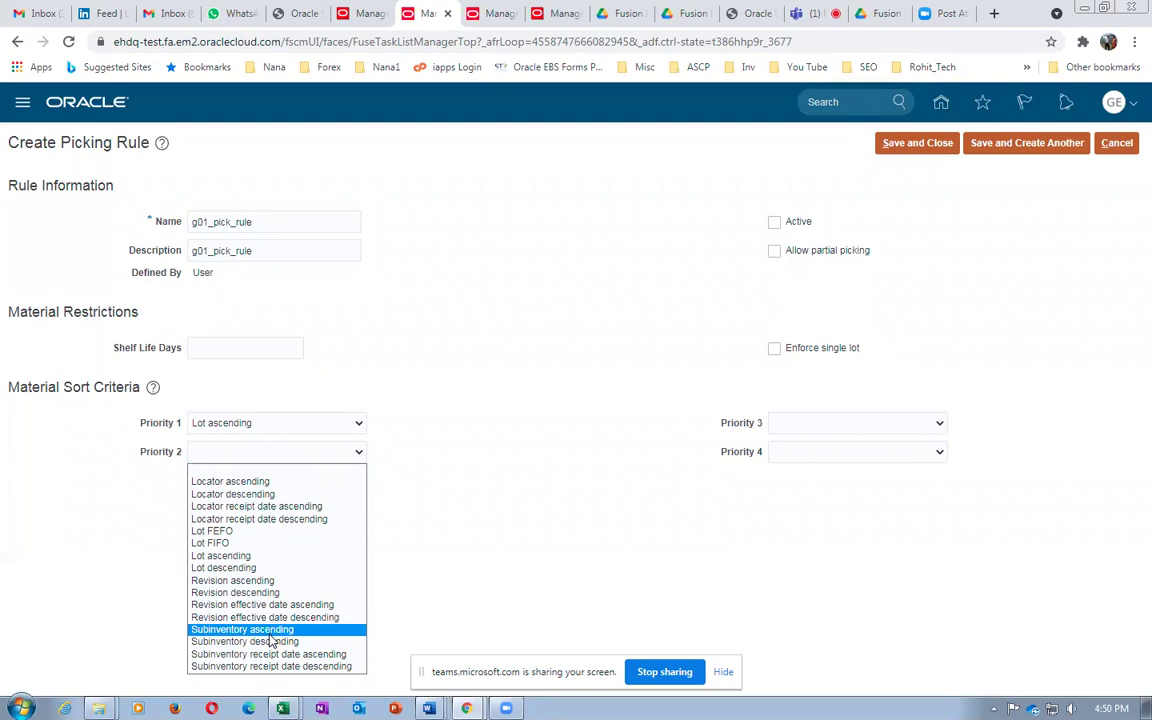
pyautogui.press('Escape')
pyautogui.hotkey('alt', 'Tab')
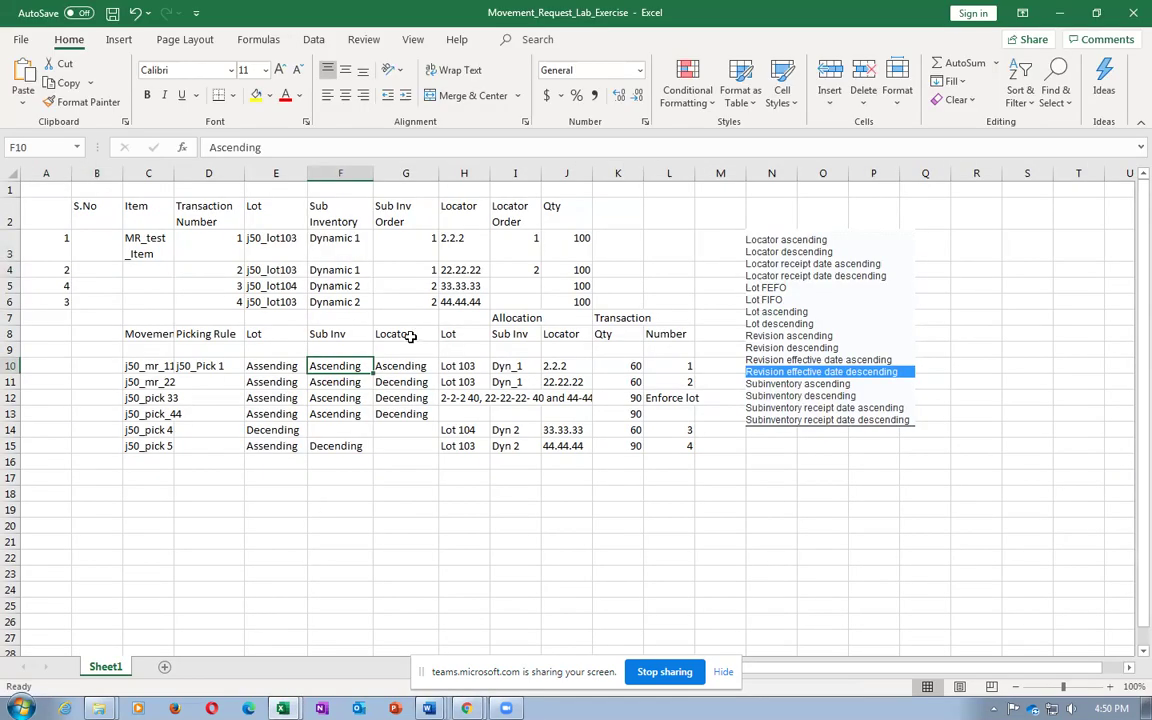
pyautogui.hotkey('alt', 'Tab')
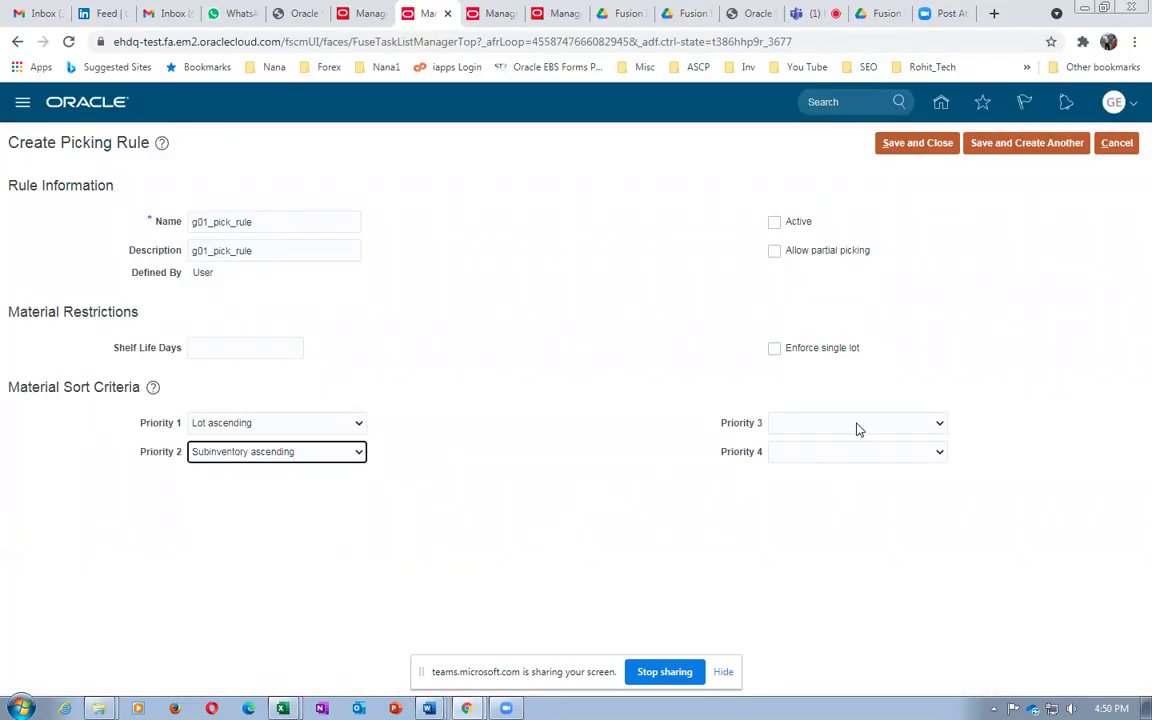
pyautogui.click(856, 425)
pyautogui.click(805, 489)
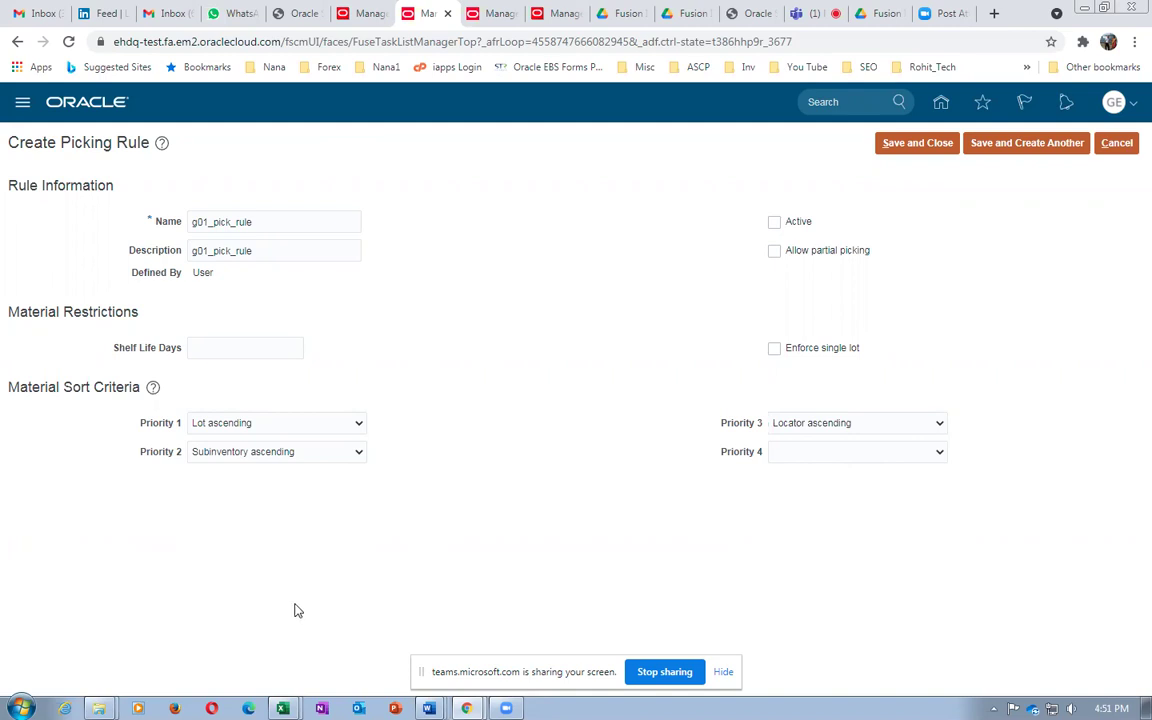
# Switch to the Excel workbook and check the Qty values for the first two transactions in J3 and J4
pyautogui.hotkey('alt', 'Tab')
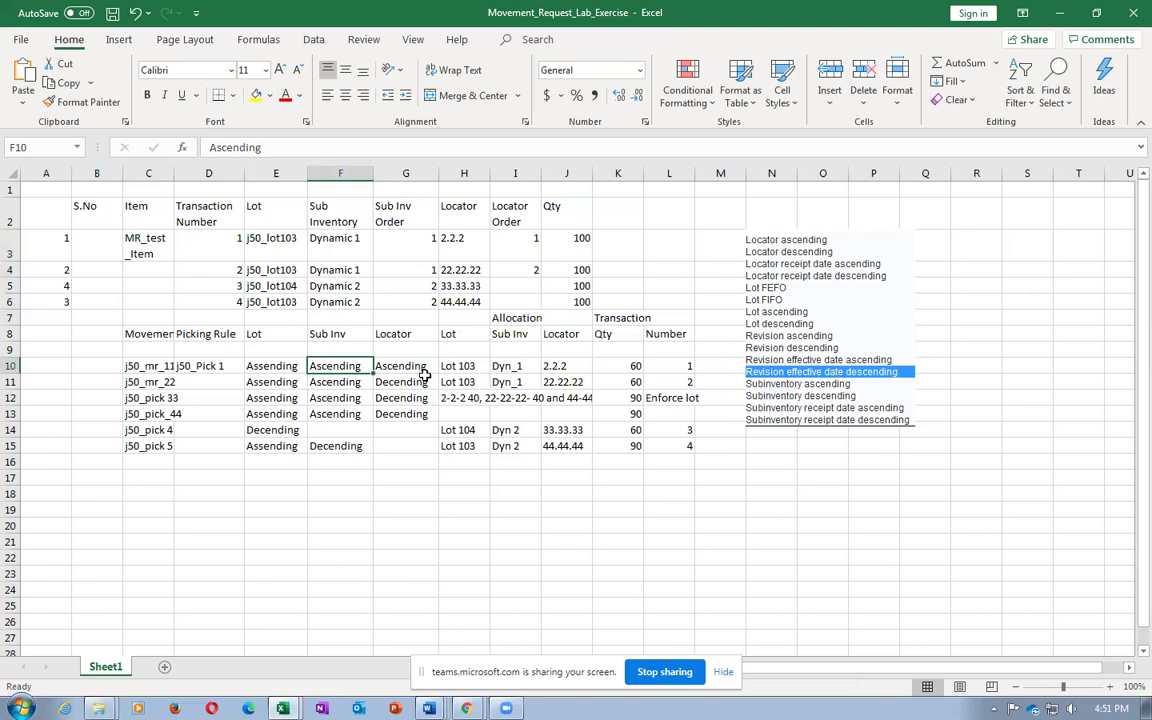
pyautogui.click(575, 248)
pyautogui.click(581, 270)
# Switch back to Oracle, allow partial picking for g01_pick_rule, and save and close the rule
pyautogui.hotkey('alt', 'Tab')
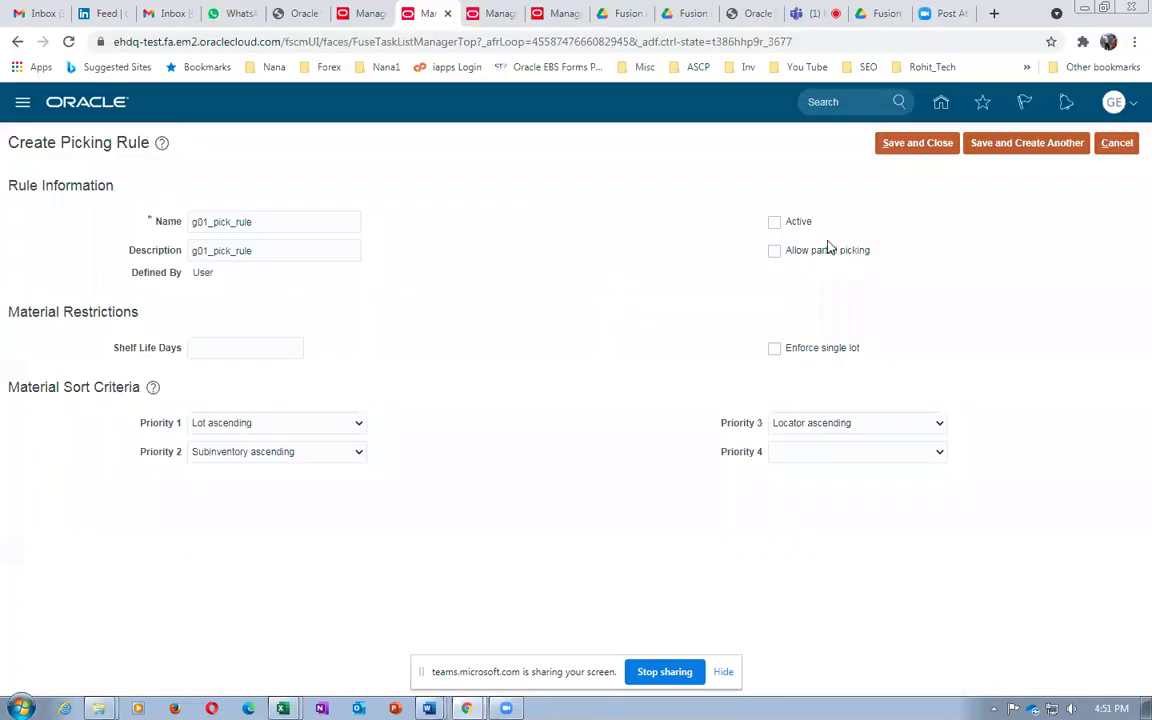
pyautogui.click(772, 252)
pyautogui.click(918, 145)
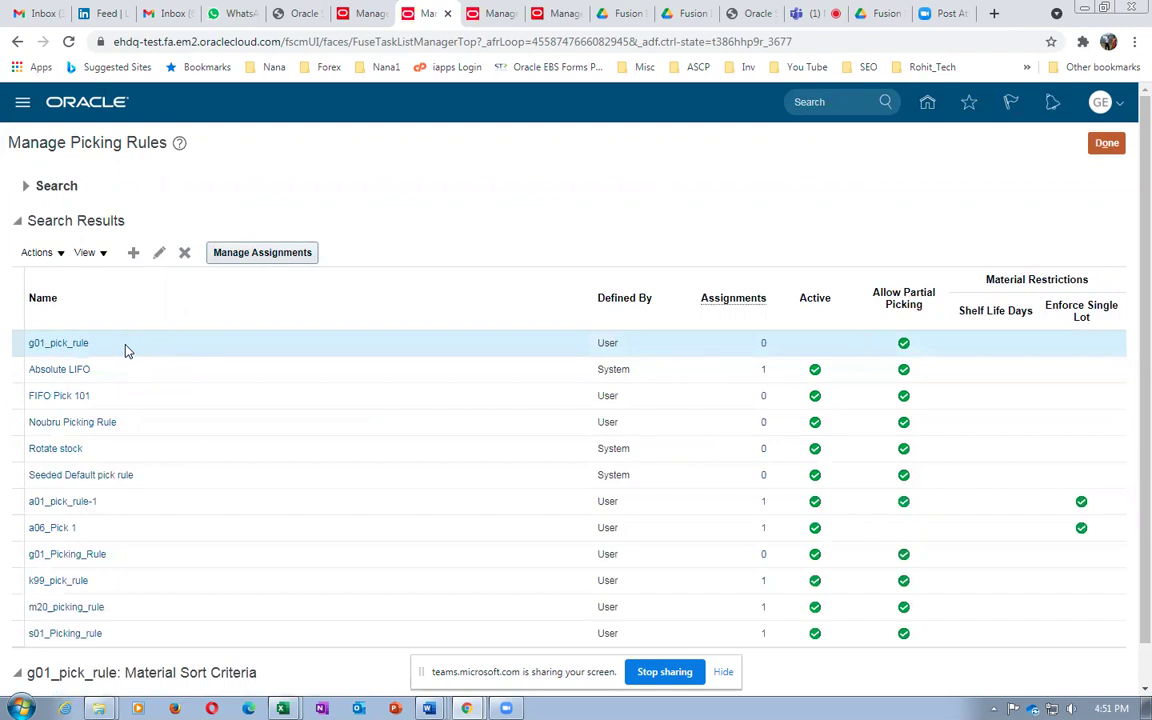
# Start a new picking rule assignment with organization G011 and sequence 1
pyautogui.click(299, 254)
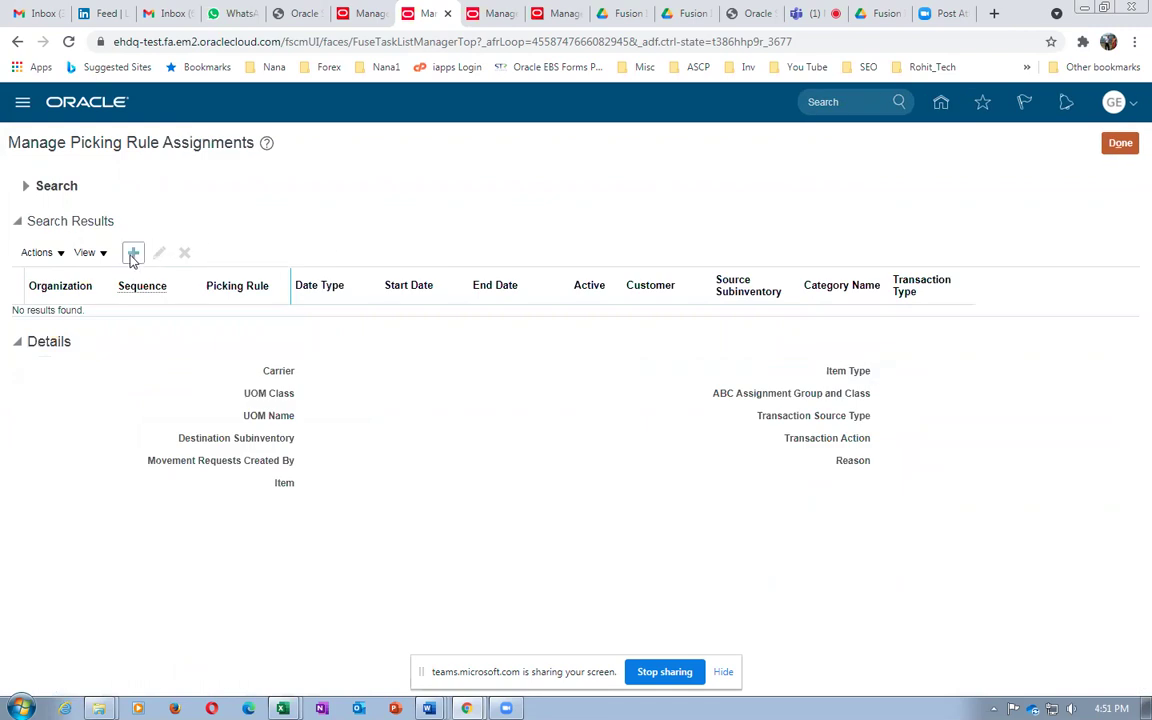
pyautogui.click(133, 254)
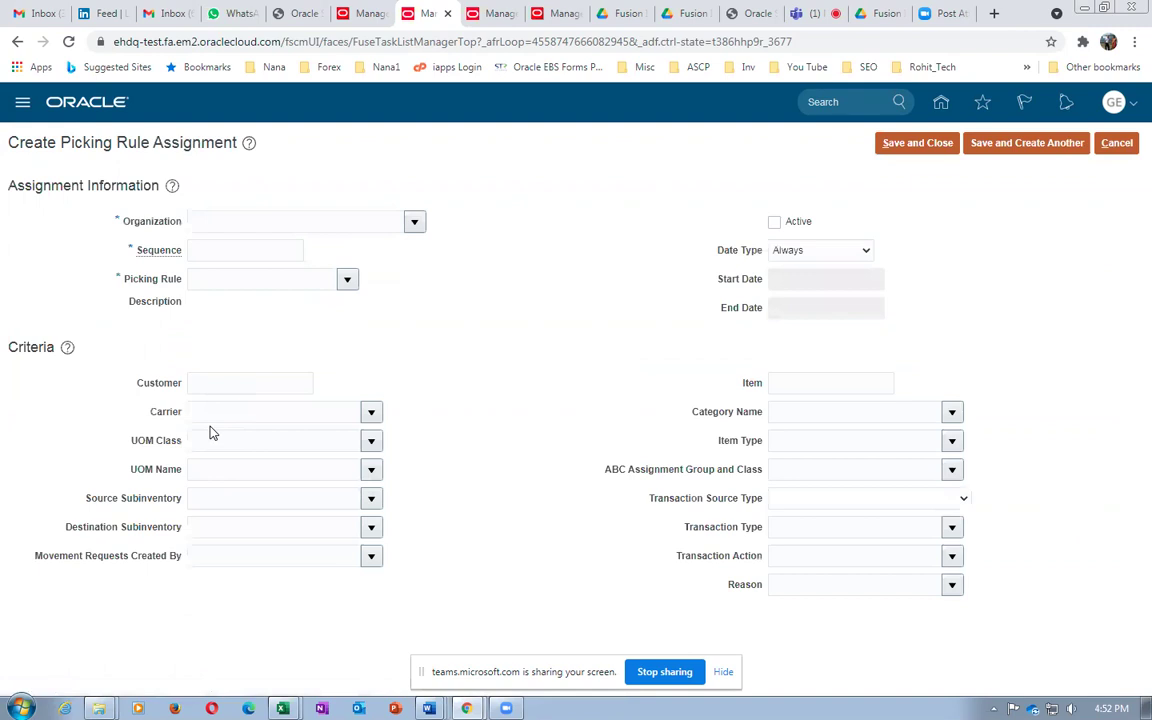
pyautogui.click(284, 222)
pyautogui.write('G011')
pyautogui.press('Tab')
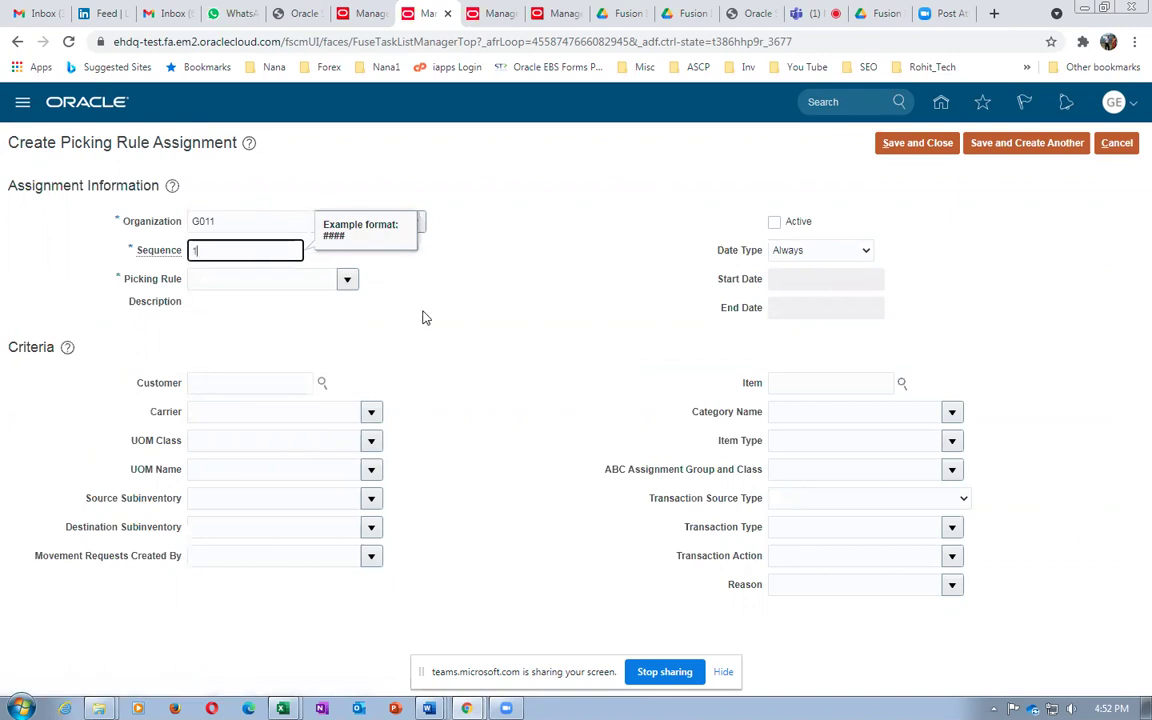
pyautogui.press('Tab')
# Search the picking rules for g01, assign g01_Picking_Rule, and save the assignment before returning to the picking rules list
pyautogui.write('g01')
pyautogui.press('Tab')
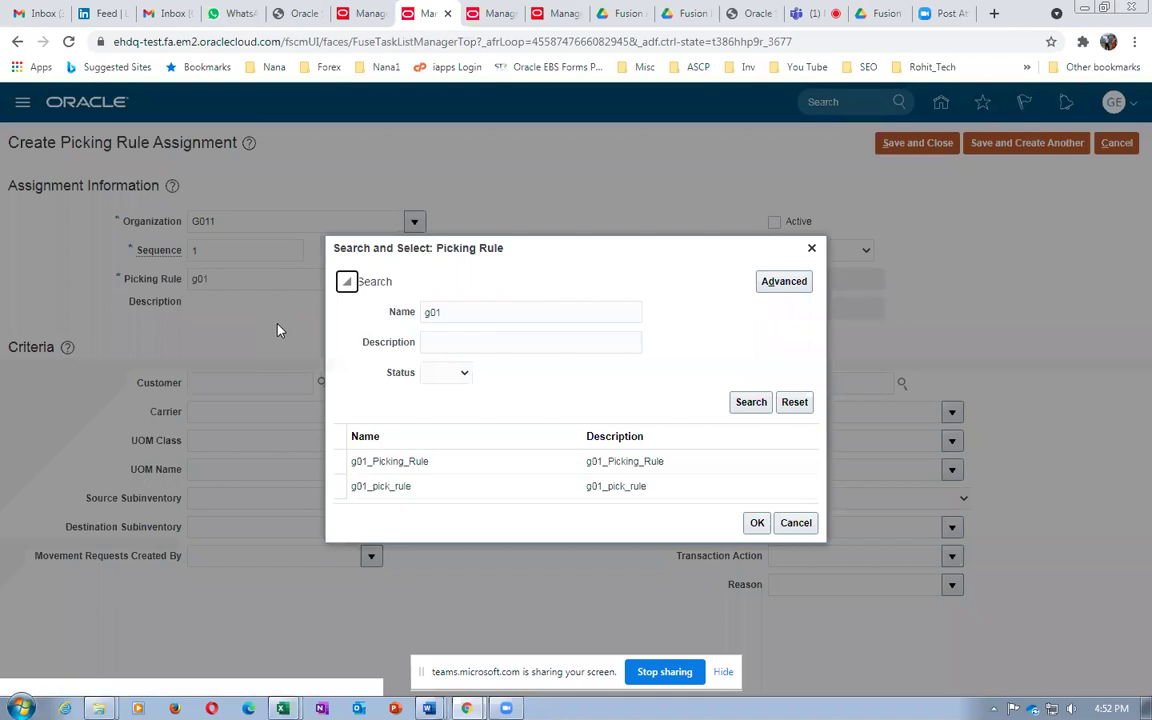
pyautogui.click(446, 471)
pyautogui.click(756, 522)
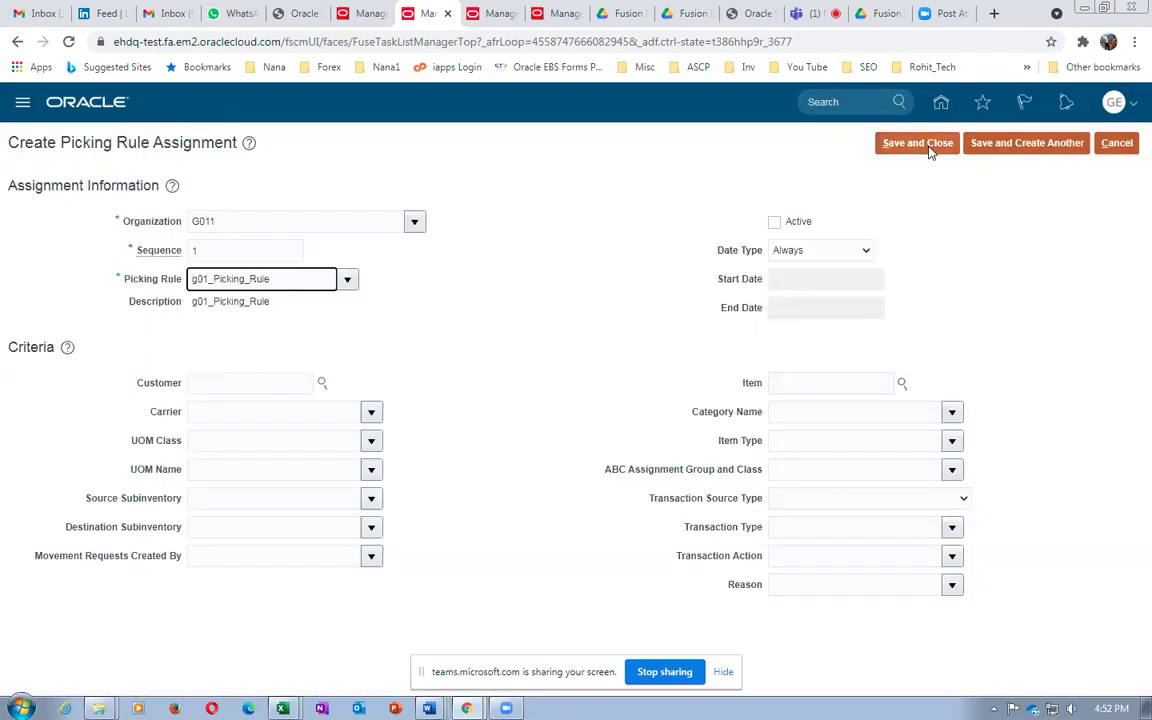
pyautogui.click(916, 143)
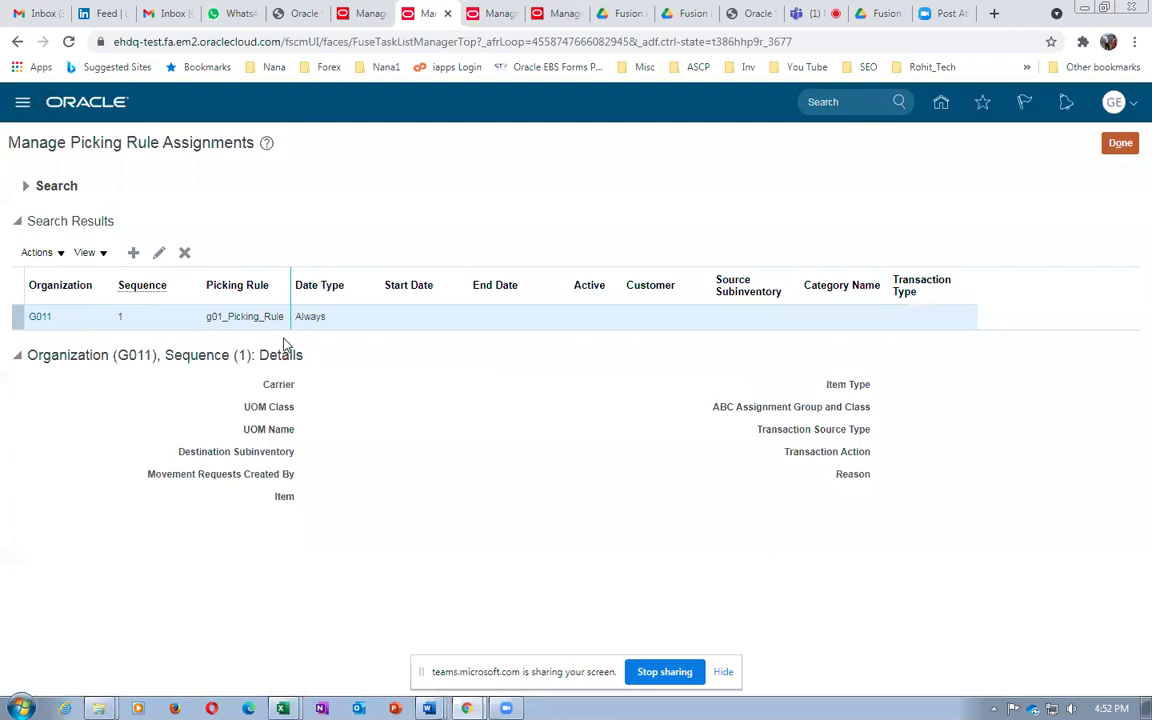
pyautogui.click(1121, 146)
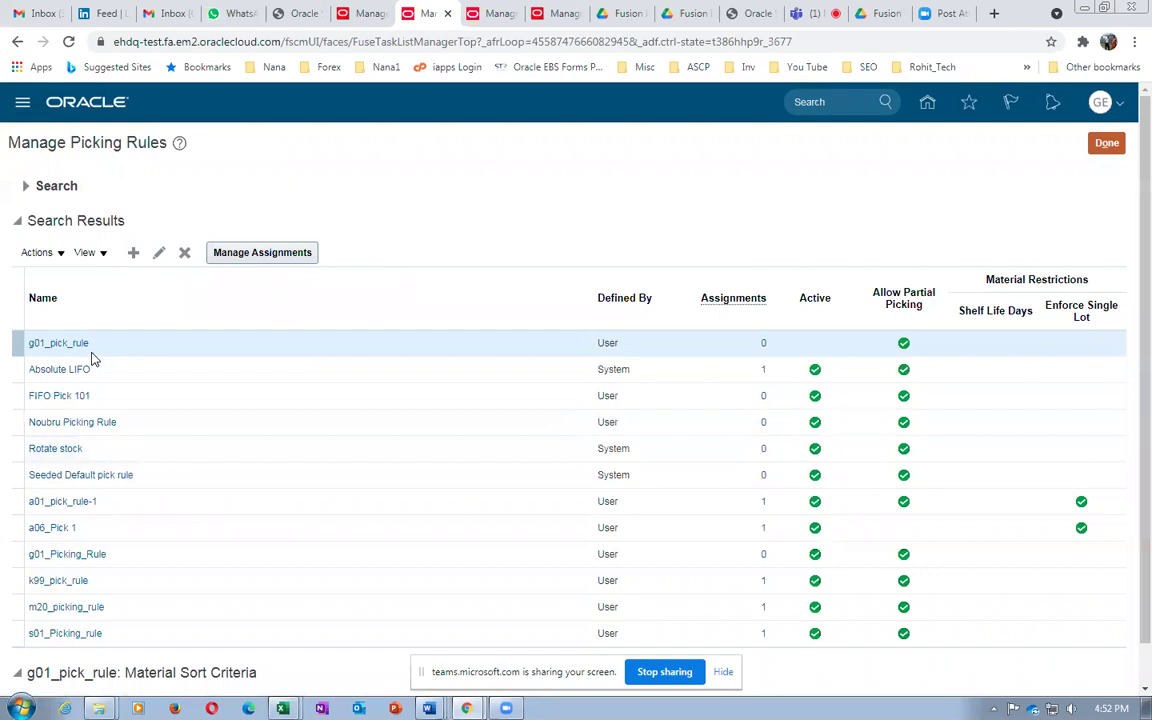
# Review the settings and sort criteria of g01_Picking_Rule and g01_pick_rule, leaving both rules without saving
pyautogui.click(120, 640)
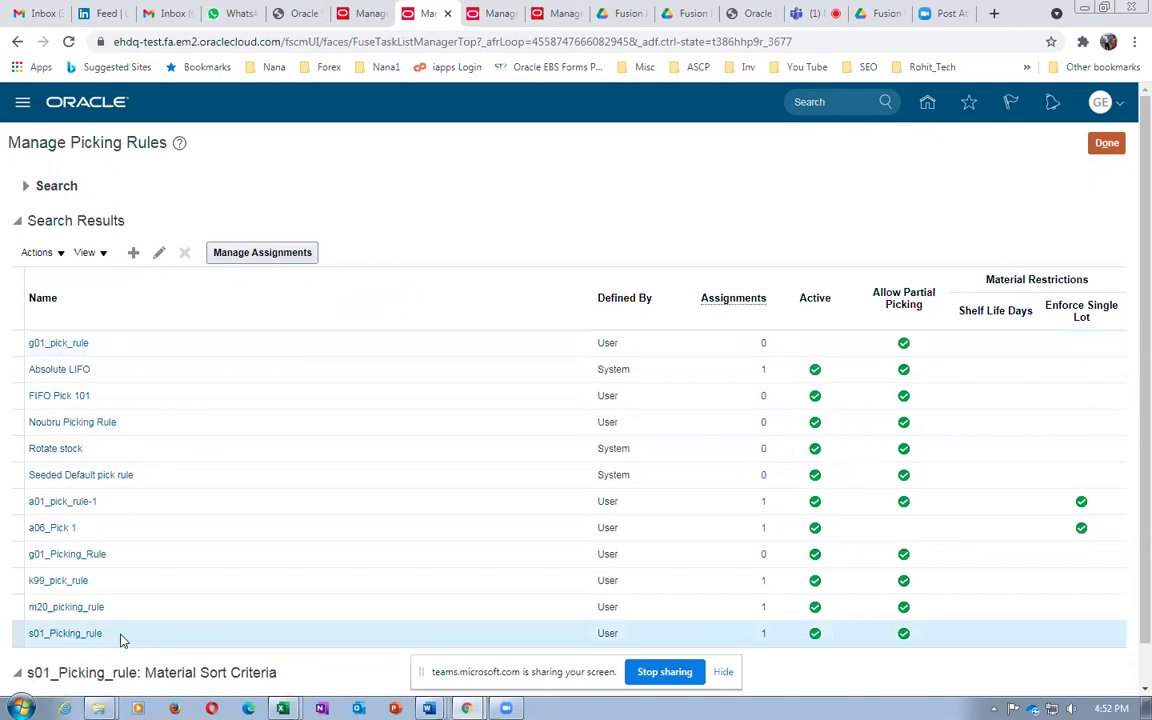
pyautogui.click(140, 554)
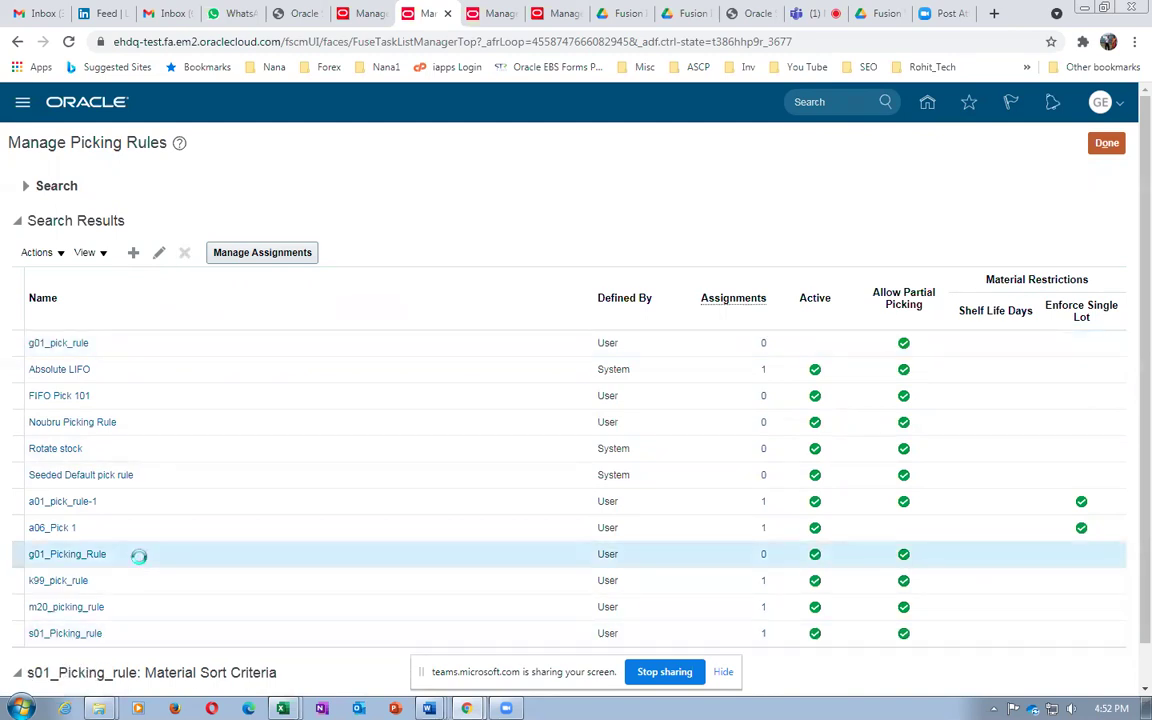
pyautogui.click(81, 556)
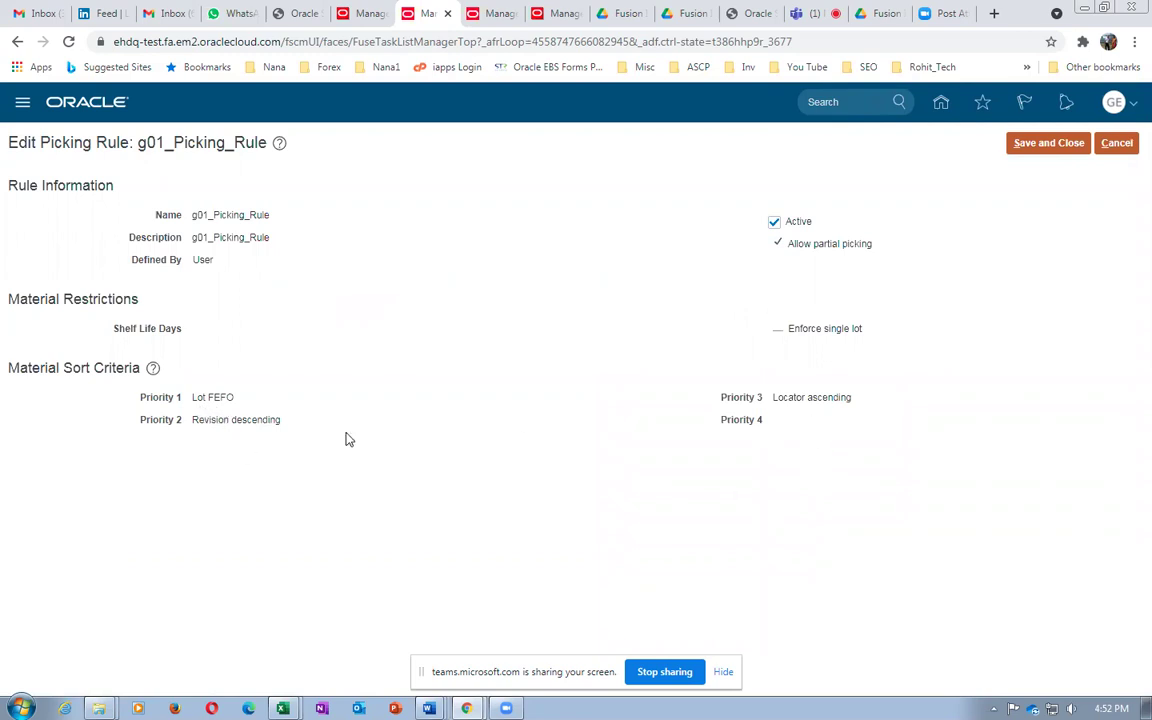
pyautogui.click(1122, 145)
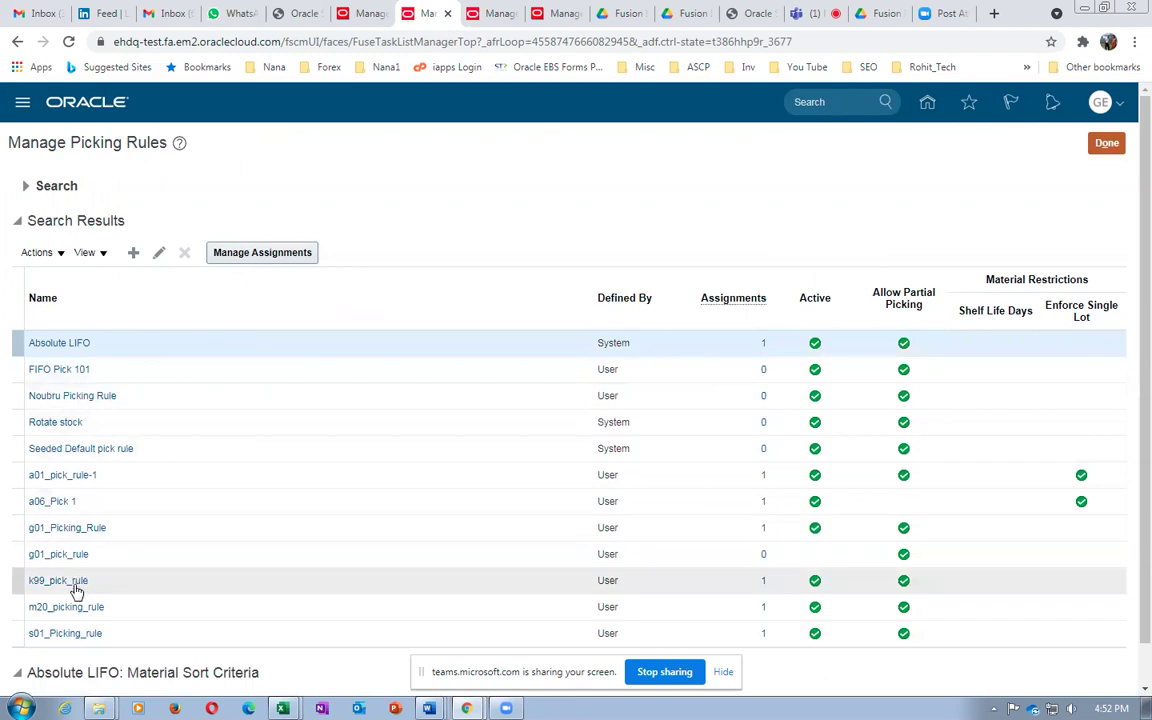
pyautogui.click(45, 555)
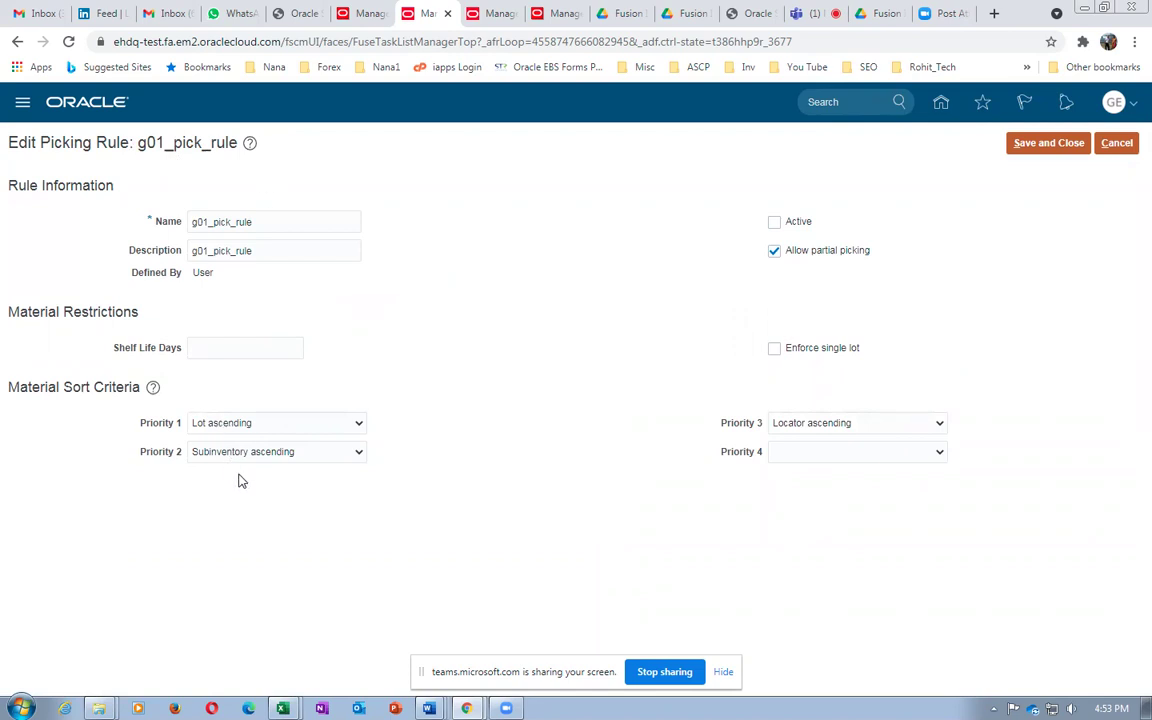
pyautogui.click(1120, 143)
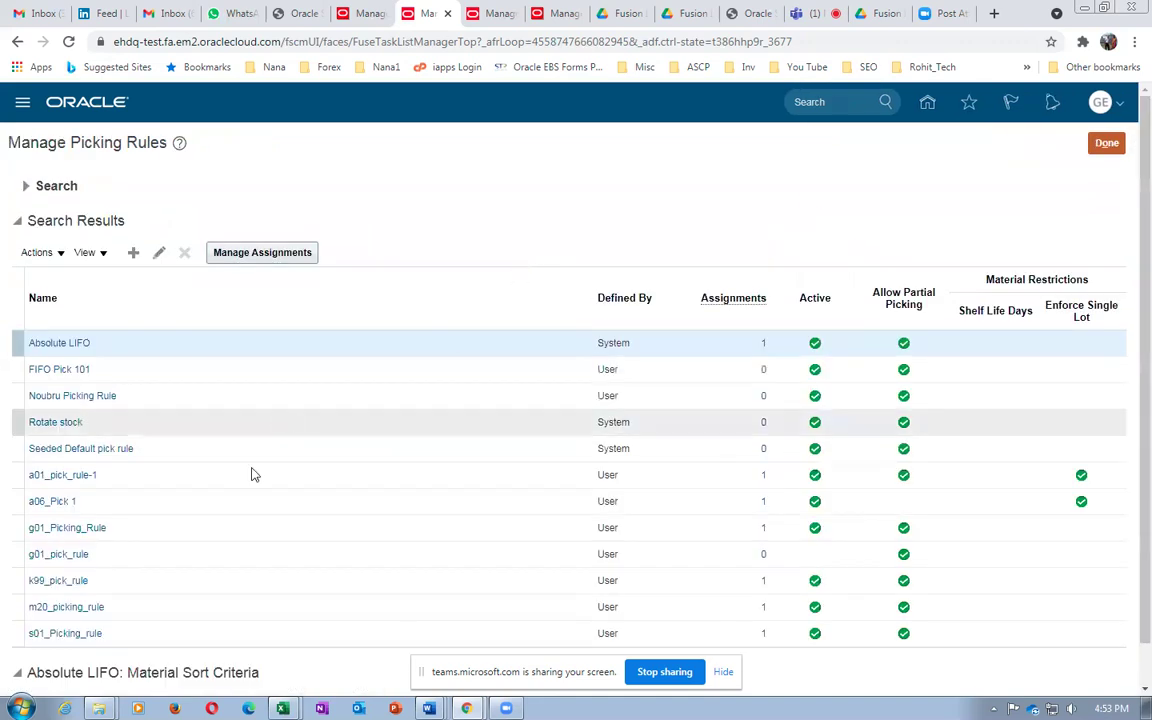
# Deactivate g01_Picking_Rule and save it, and recheck the settings of g01_pick_rule without saving
pyautogui.click(70, 528)
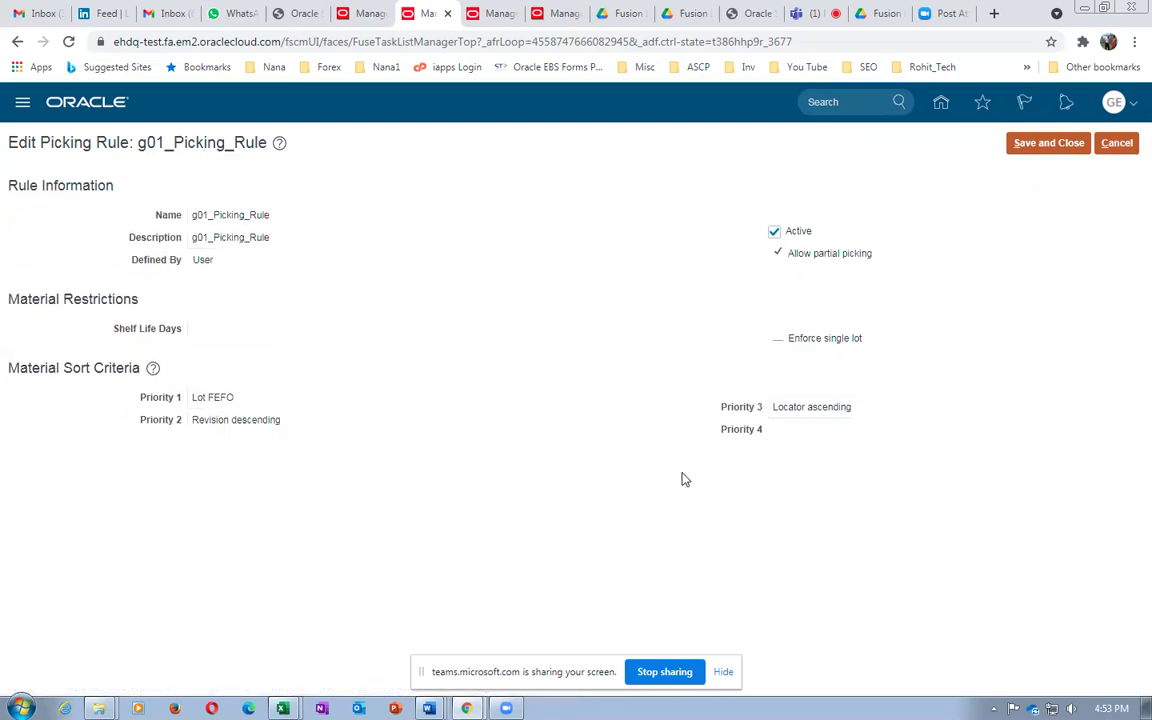
pyautogui.click(1036, 143)
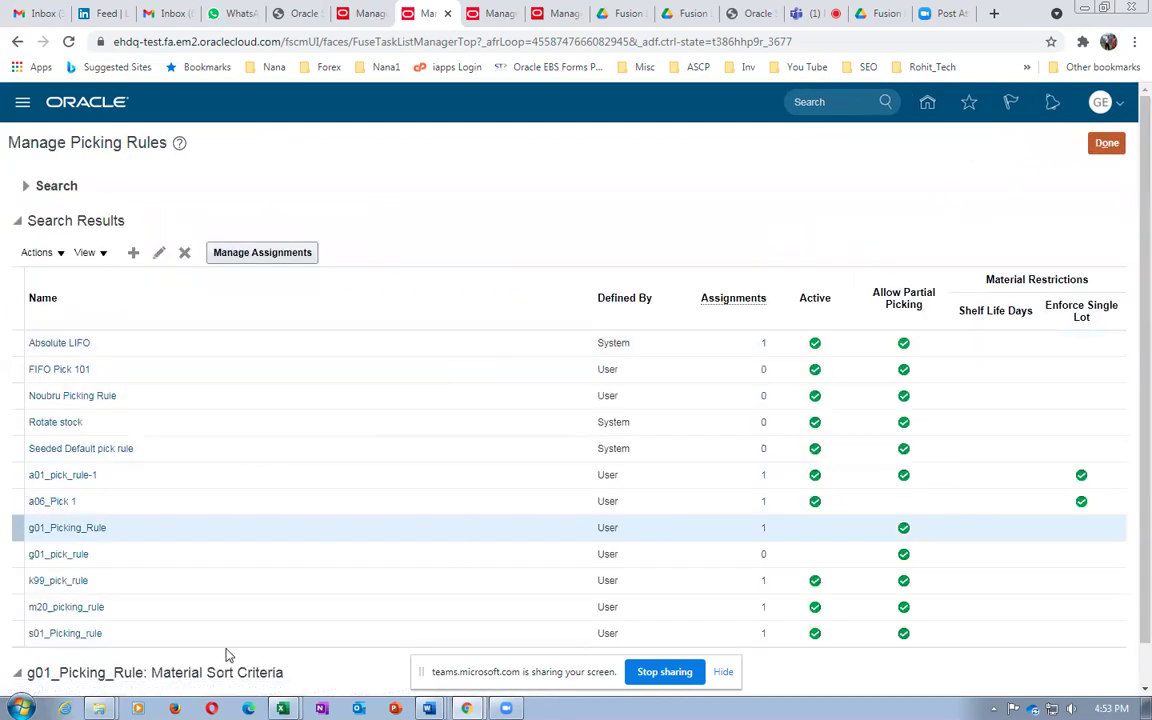
pyautogui.click(50, 555)
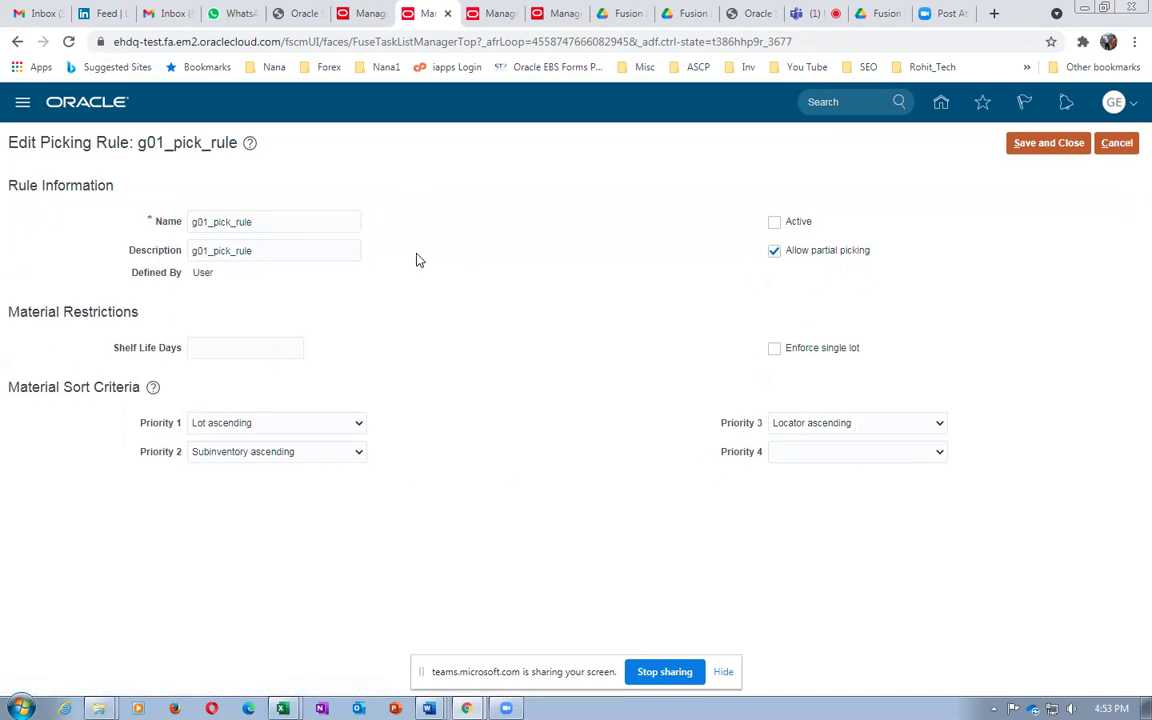
pyautogui.click(1118, 143)
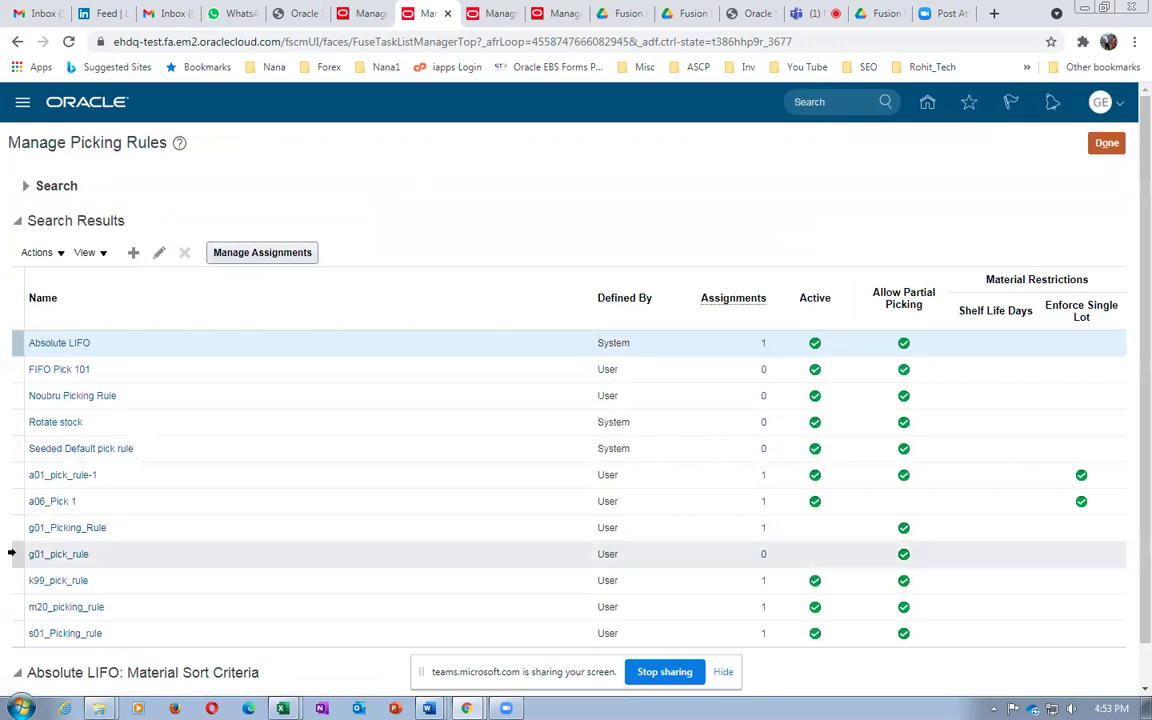
# Try to create an assignment for g01_pick_rule with organization G011 and sequence 1
pyautogui.click(15, 553)
pyautogui.click(268, 254)
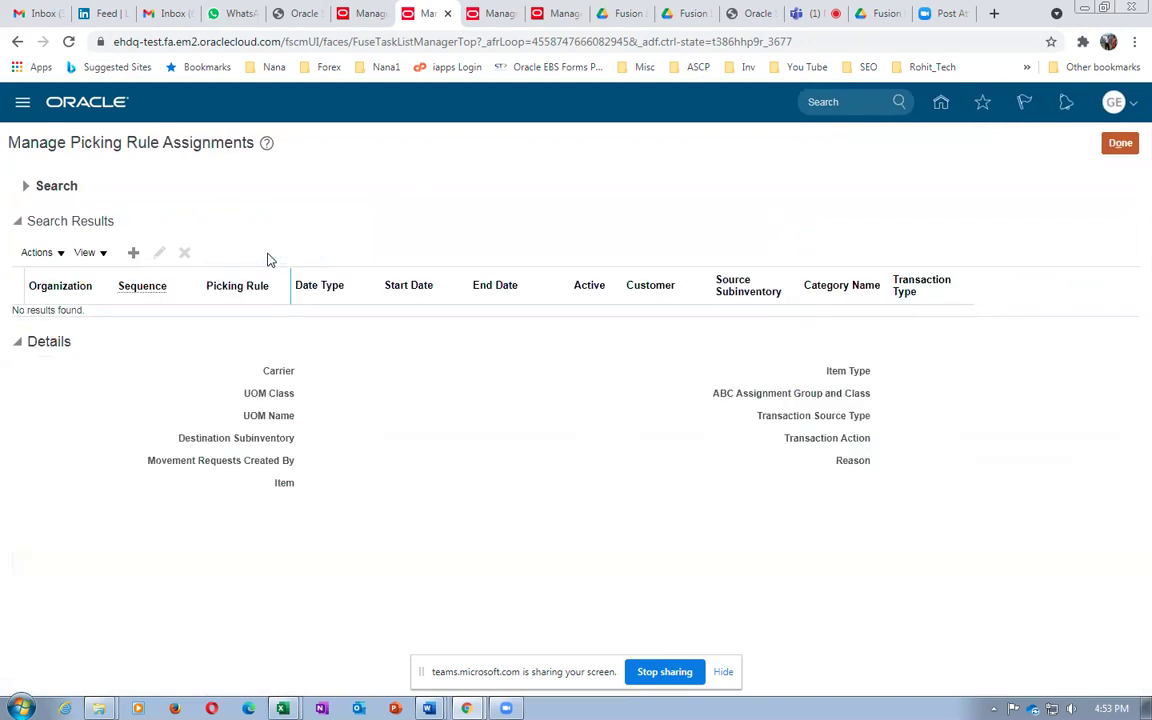
pyautogui.click(134, 254)
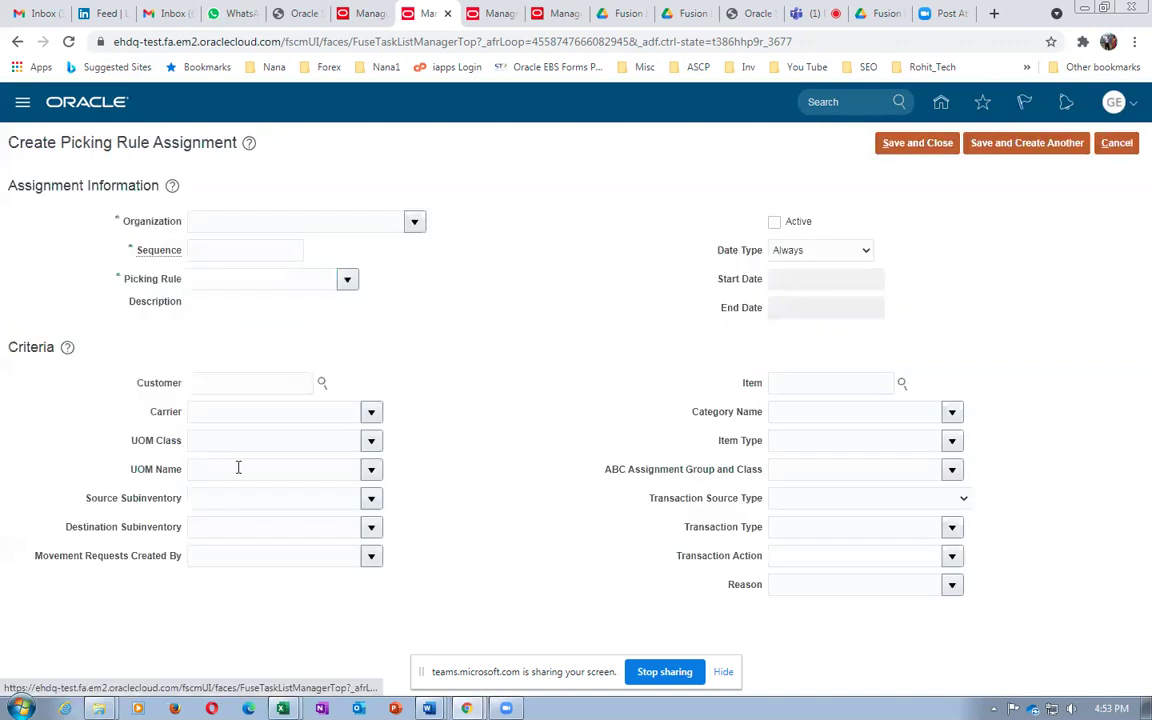
pyautogui.click(281, 213)
pyautogui.write('G011')
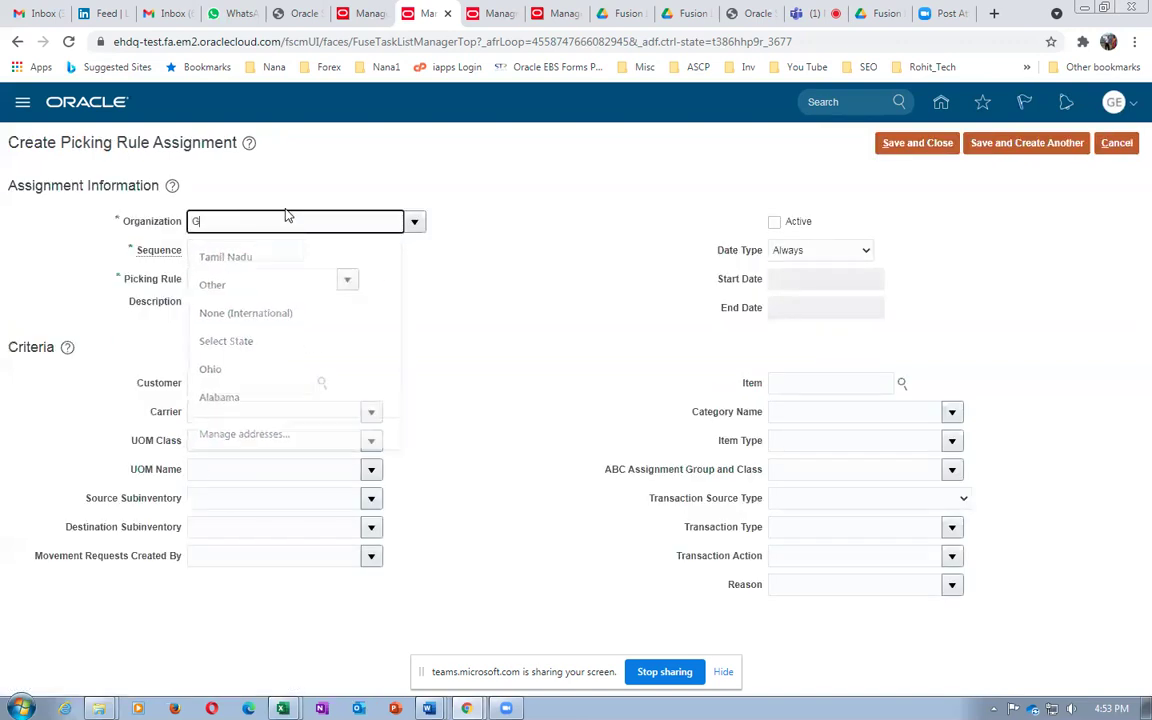
pyautogui.press('Tab')
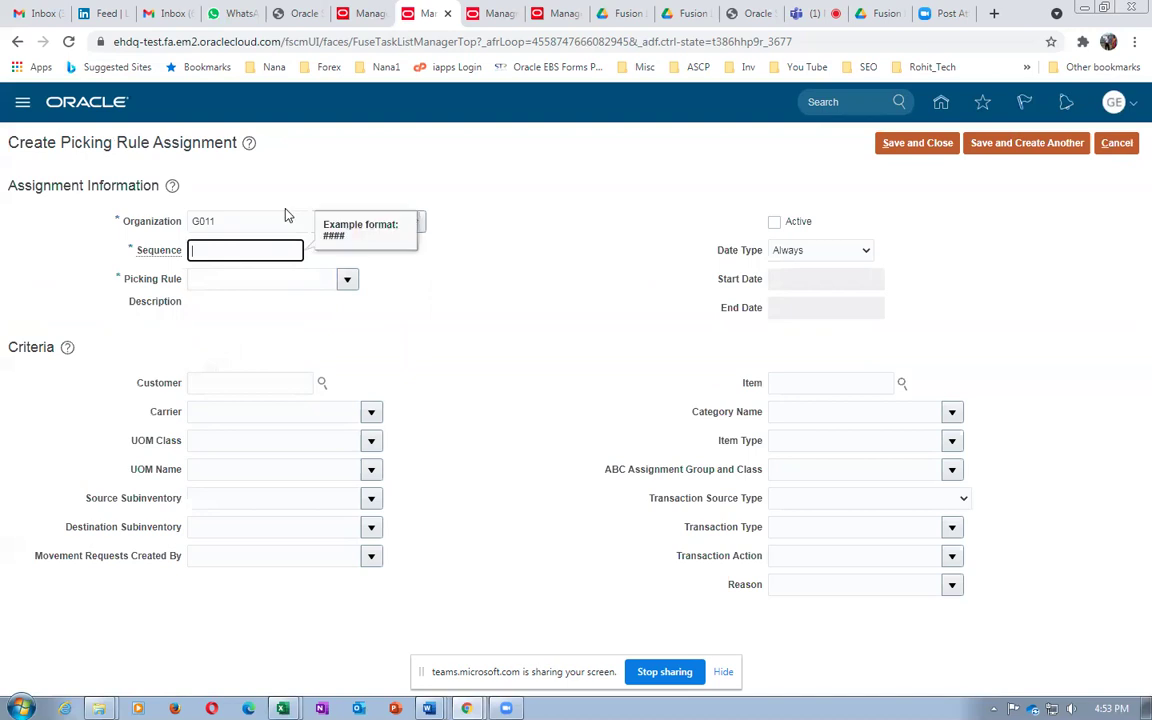
pyautogui.write('1')
pyautogui.press('Tab')
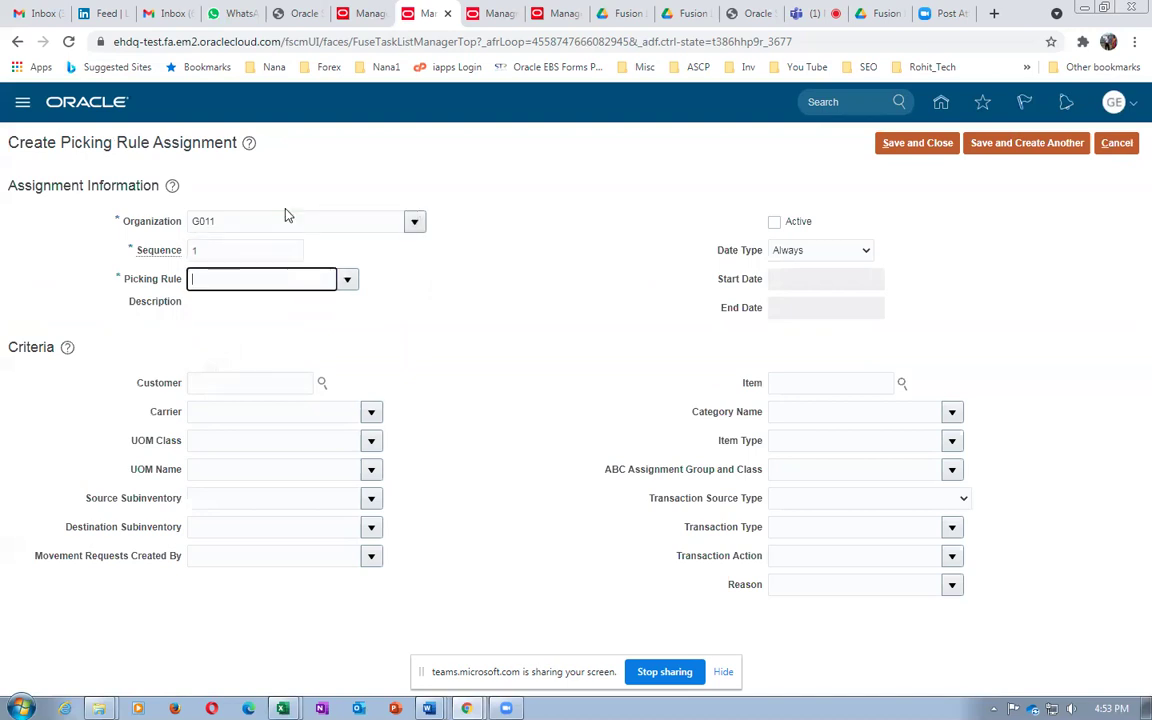
pyautogui.click(207, 245)
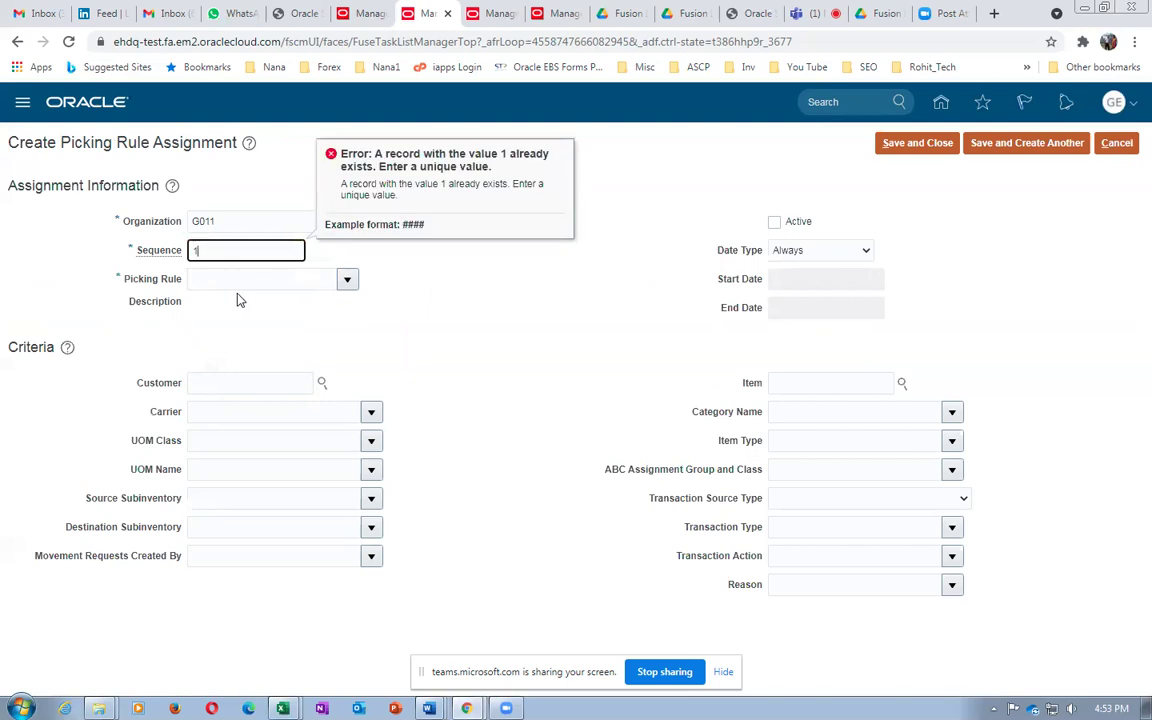
pyautogui.click(1114, 142)
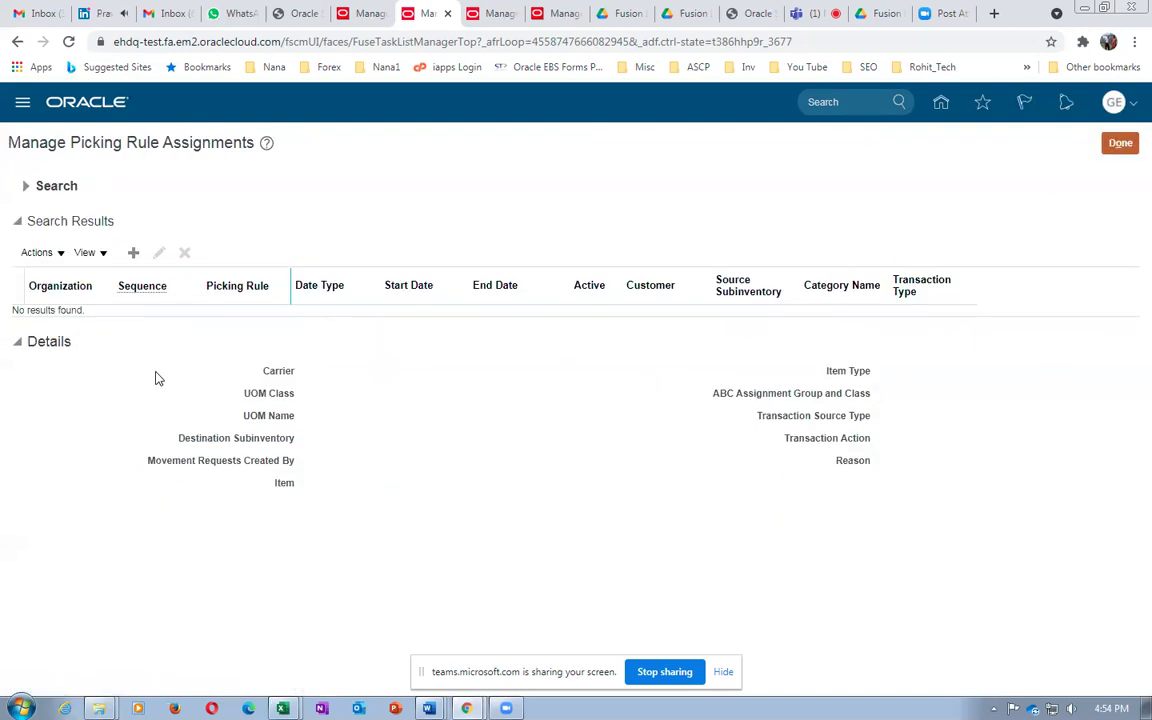
# Clear the picking rule filter, search all picking rule assignments and view the details of the K99_MASTER assignment
pyautogui.click(26, 186)
pyautogui.click(1066, 307)
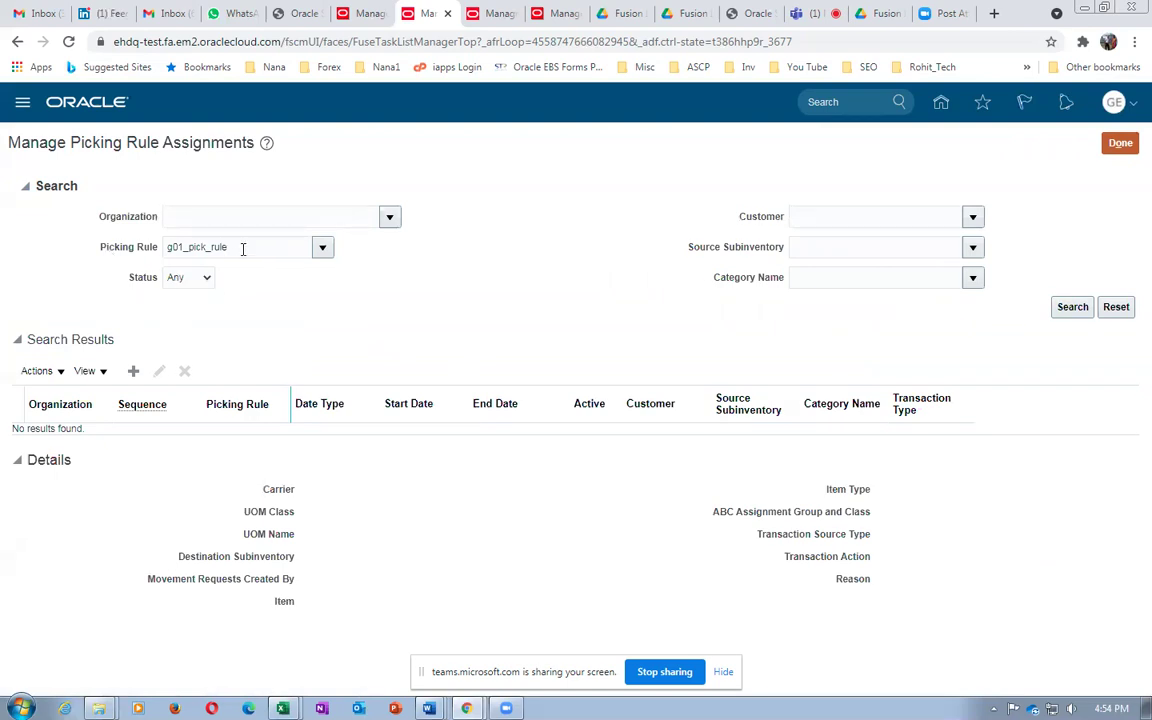
pyautogui.moveTo(242, 249); pyautogui.dragTo(3, 262)
pyautogui.press('BackSpace')
pyautogui.click(1067, 312)
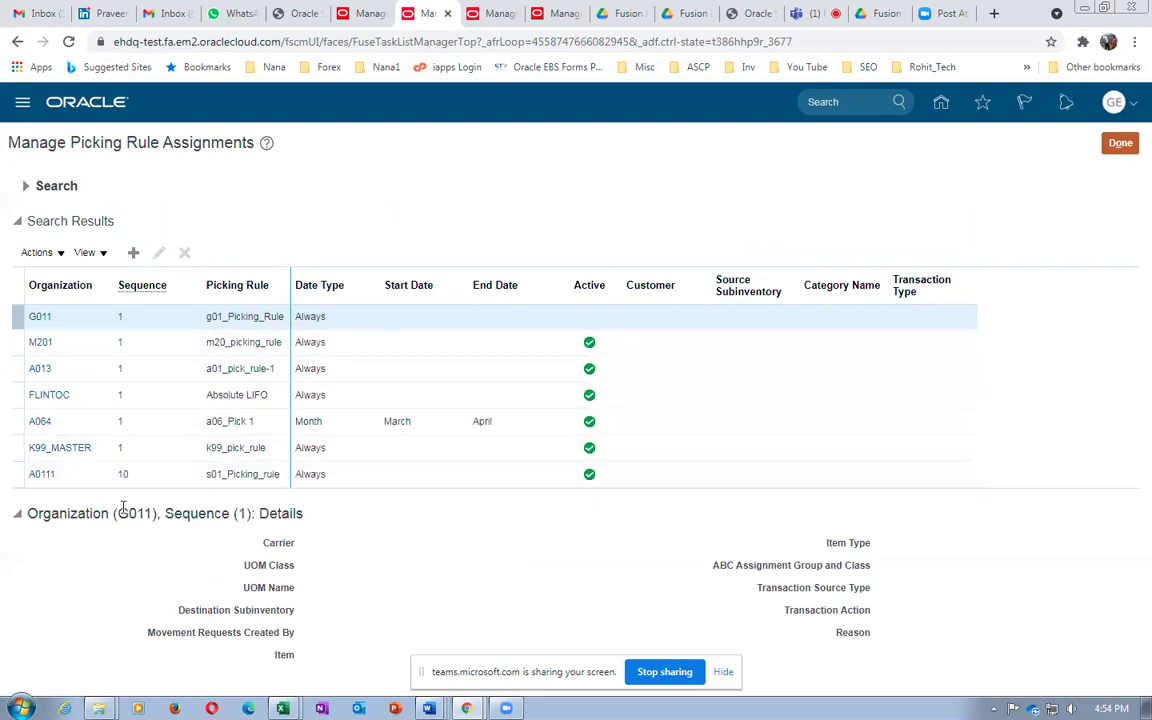
pyautogui.click(22, 448)
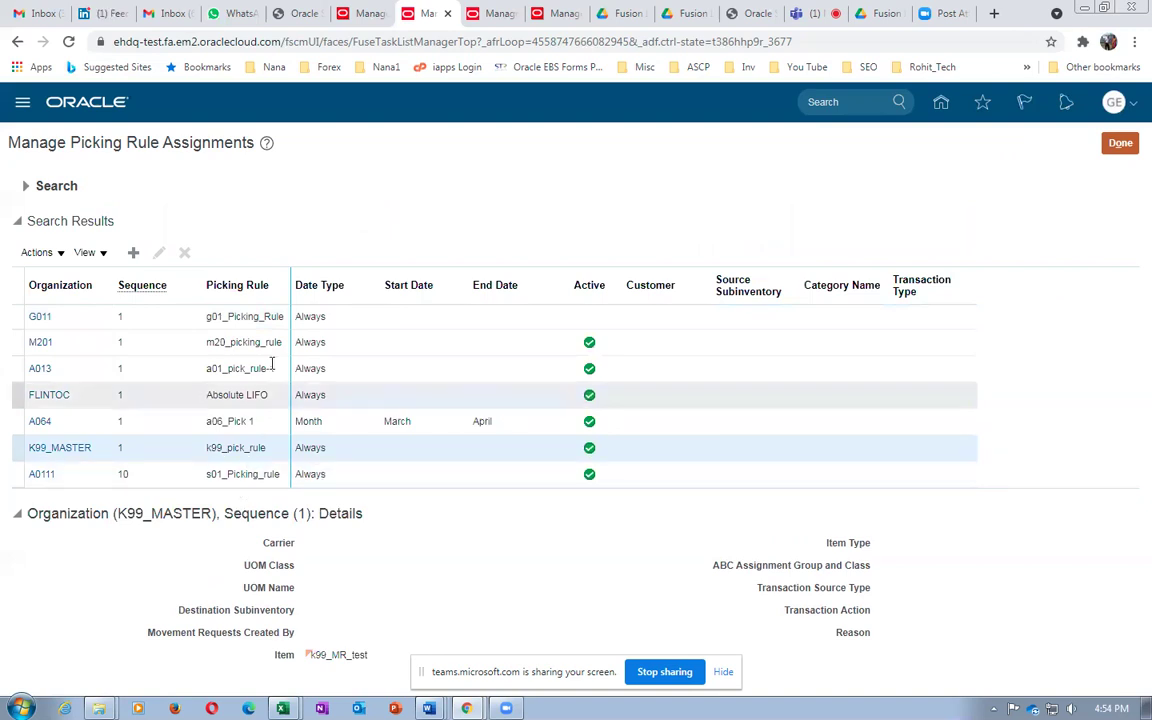
# Start a new assignment from the g01_pick_rule picking rule, with organization G011 and sequence 1
pyautogui.click(236, 318)
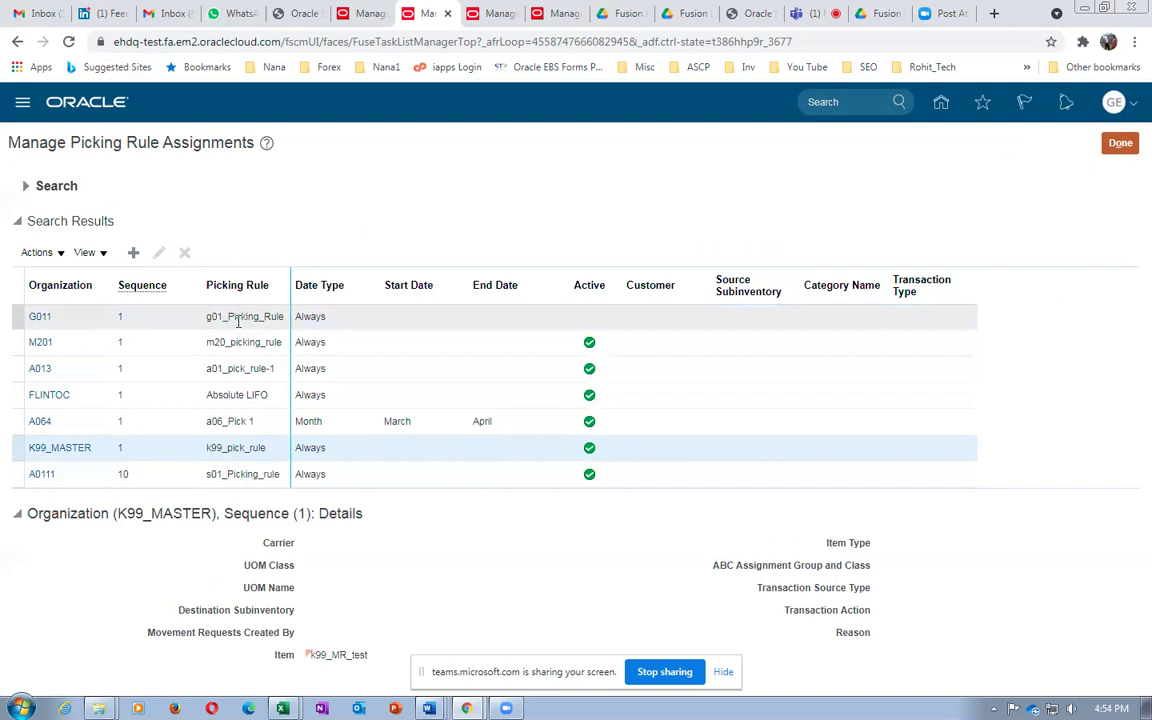
pyautogui.click(1118, 143)
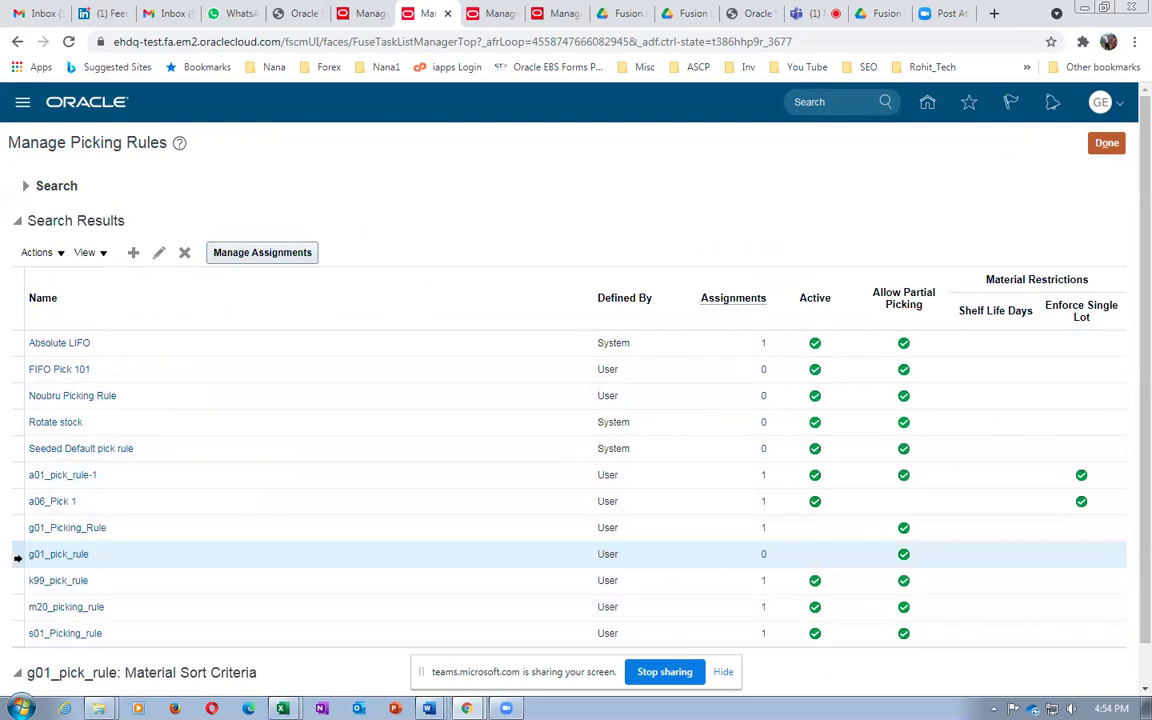
pyautogui.click(272, 256)
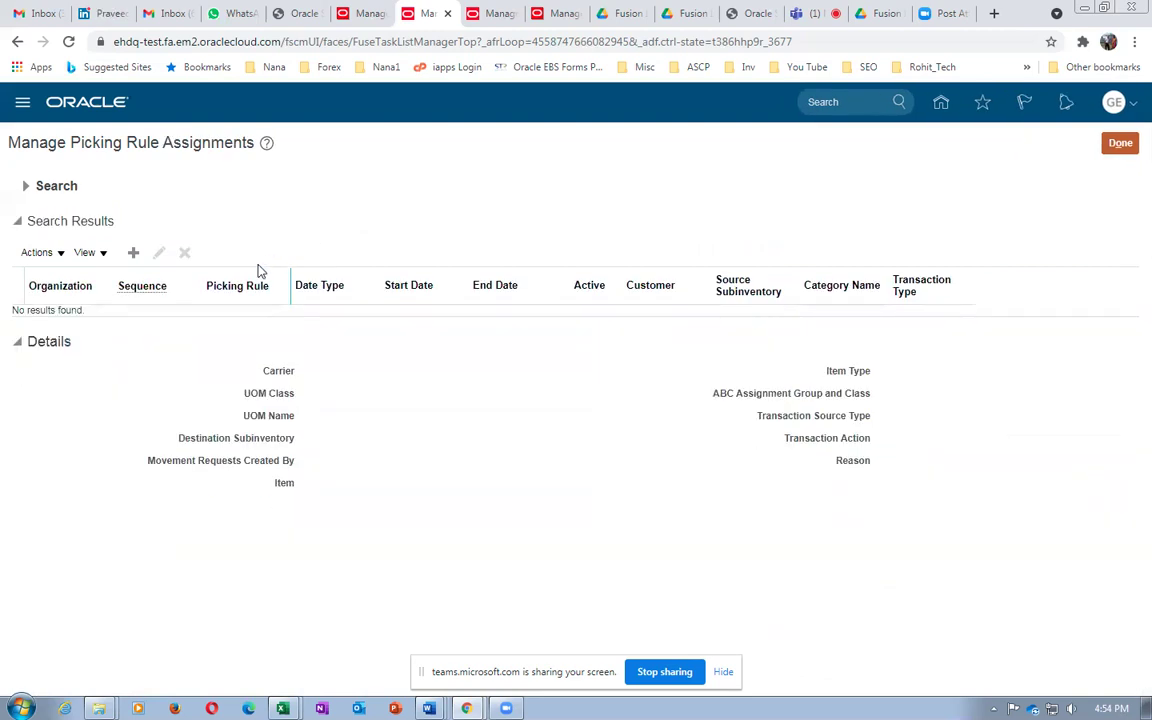
pyautogui.click(133, 252)
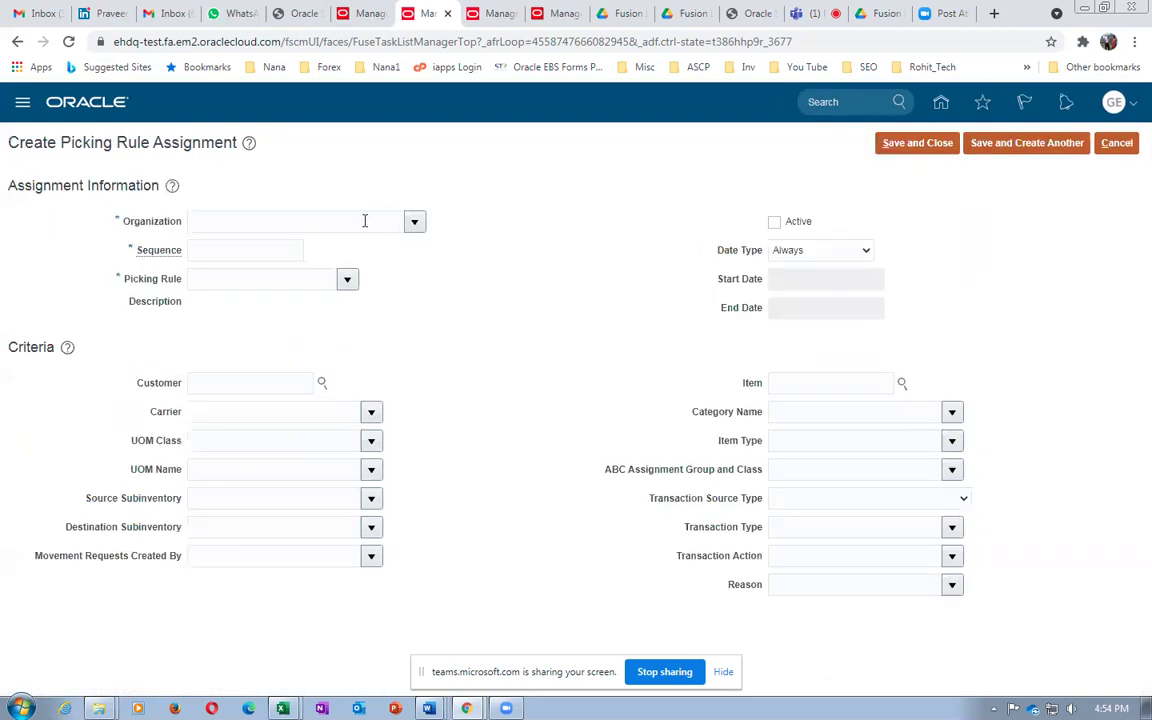
pyautogui.click(366, 220)
pyautogui.write('G01')
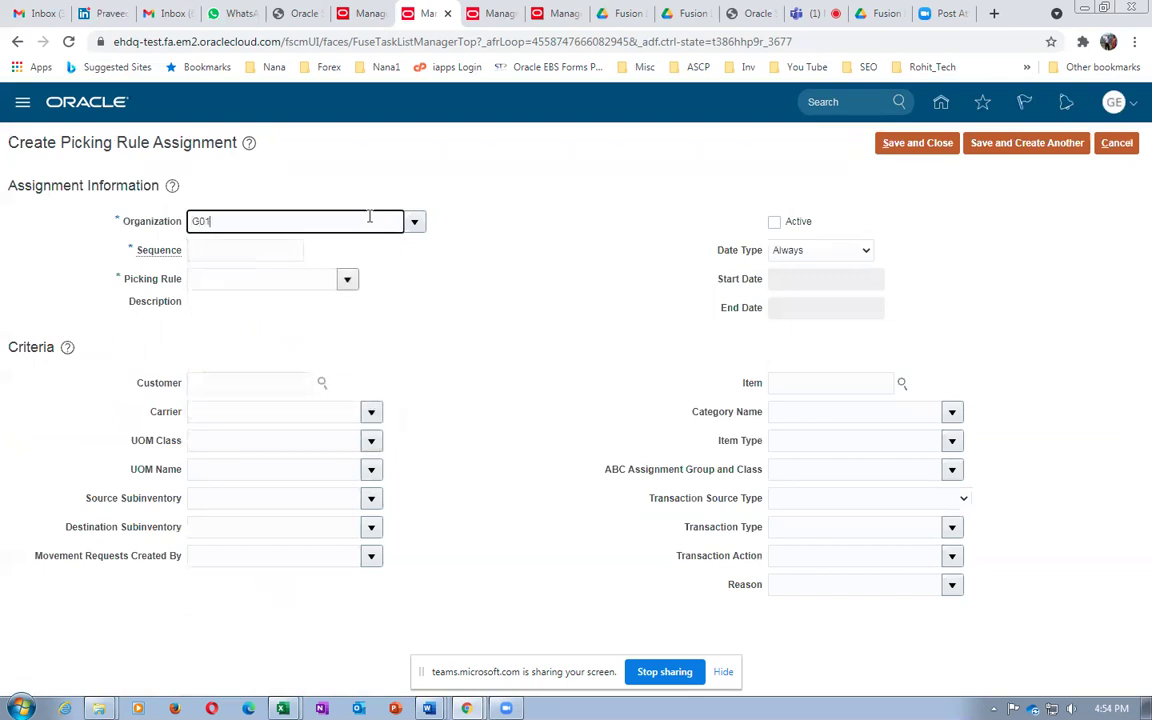
pyautogui.write('1')
pyautogui.press('Tab')
pyautogui.write('1')
pyautogui.press('Tab')
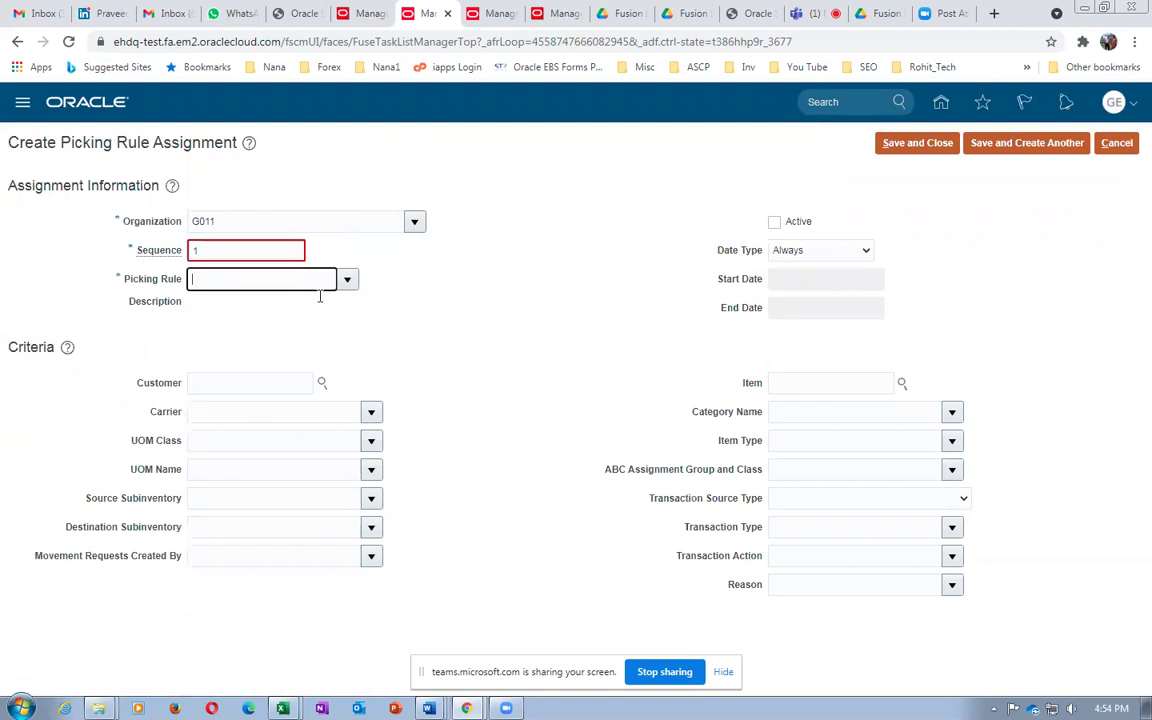
# Set the assignment's sequence to 2 and choose g01_pick_rule as its picking rule
pyautogui.click(198, 250)
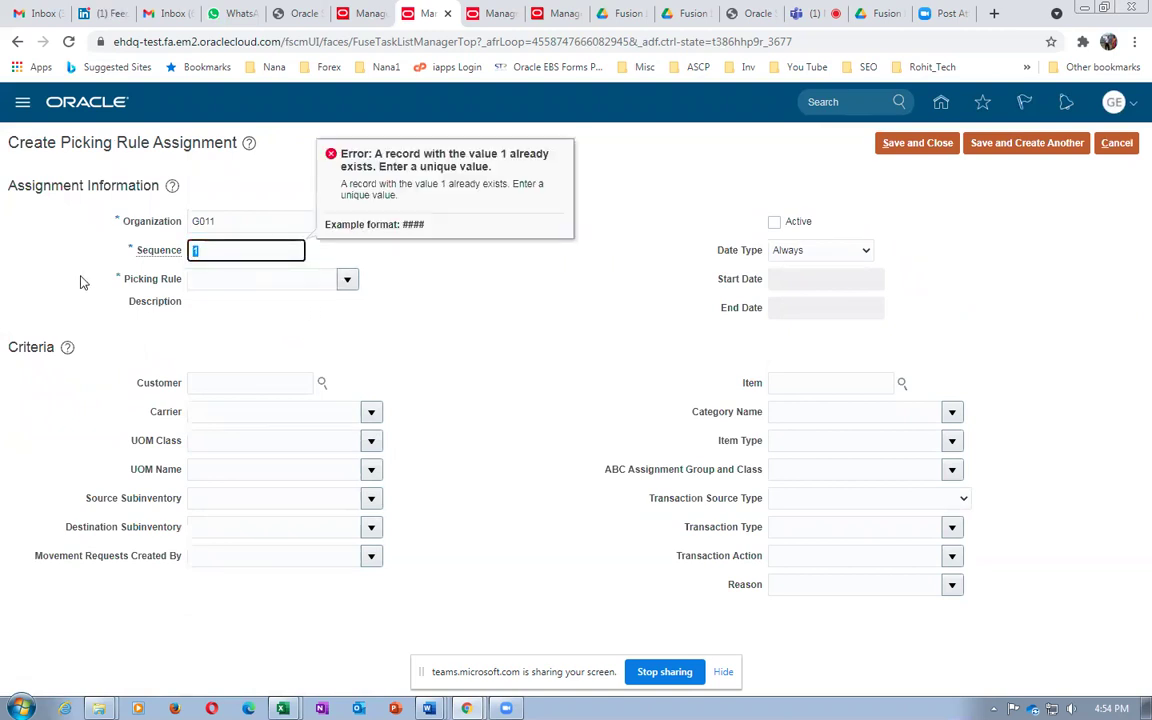
pyautogui.write('2')
pyautogui.press('Tab')
pyautogui.write('g01')
pyautogui.press('Tab')
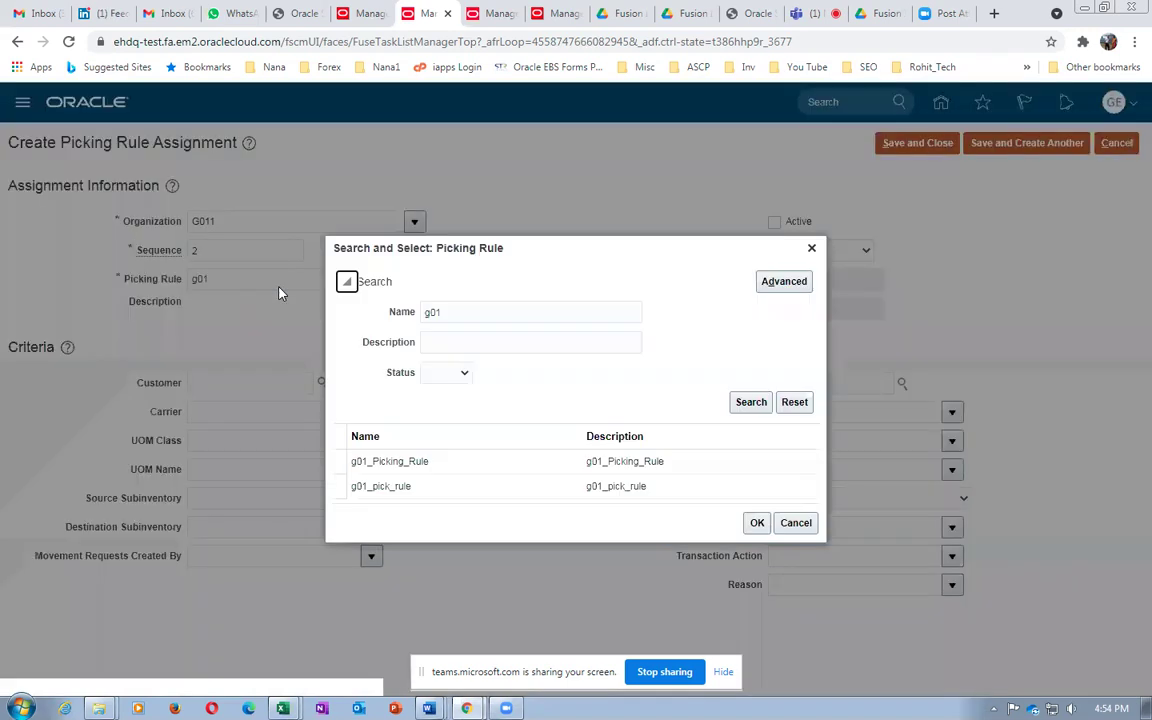
pyautogui.click(441, 490)
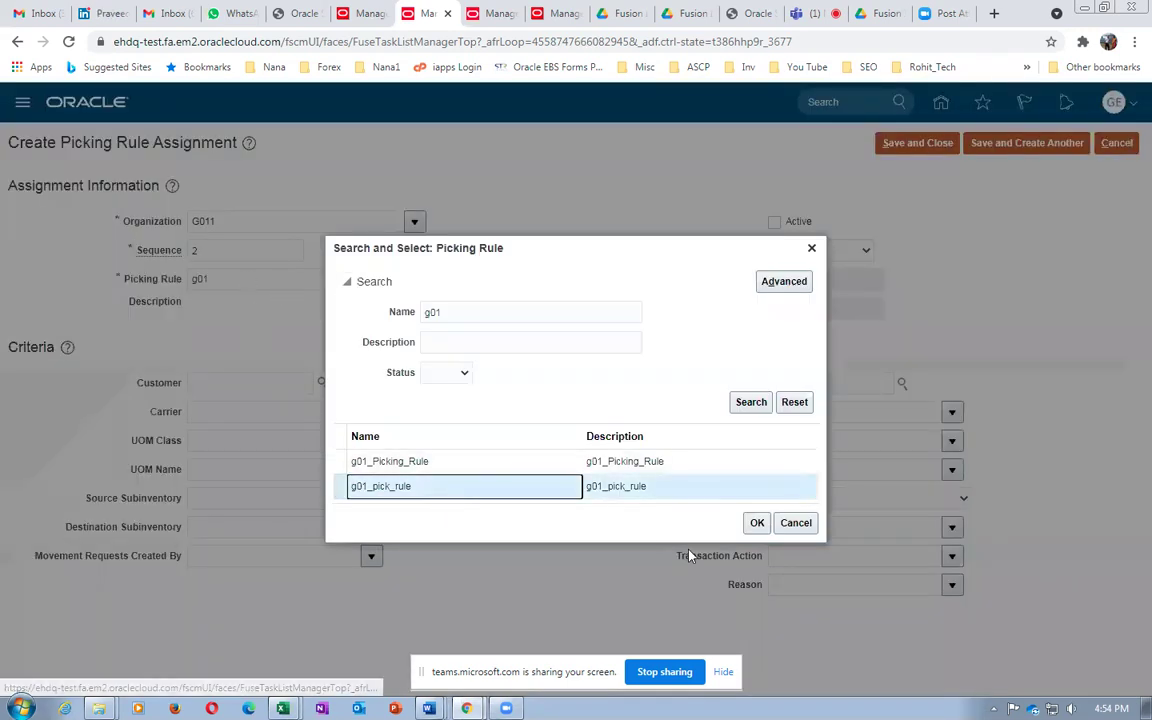
pyautogui.click(757, 523)
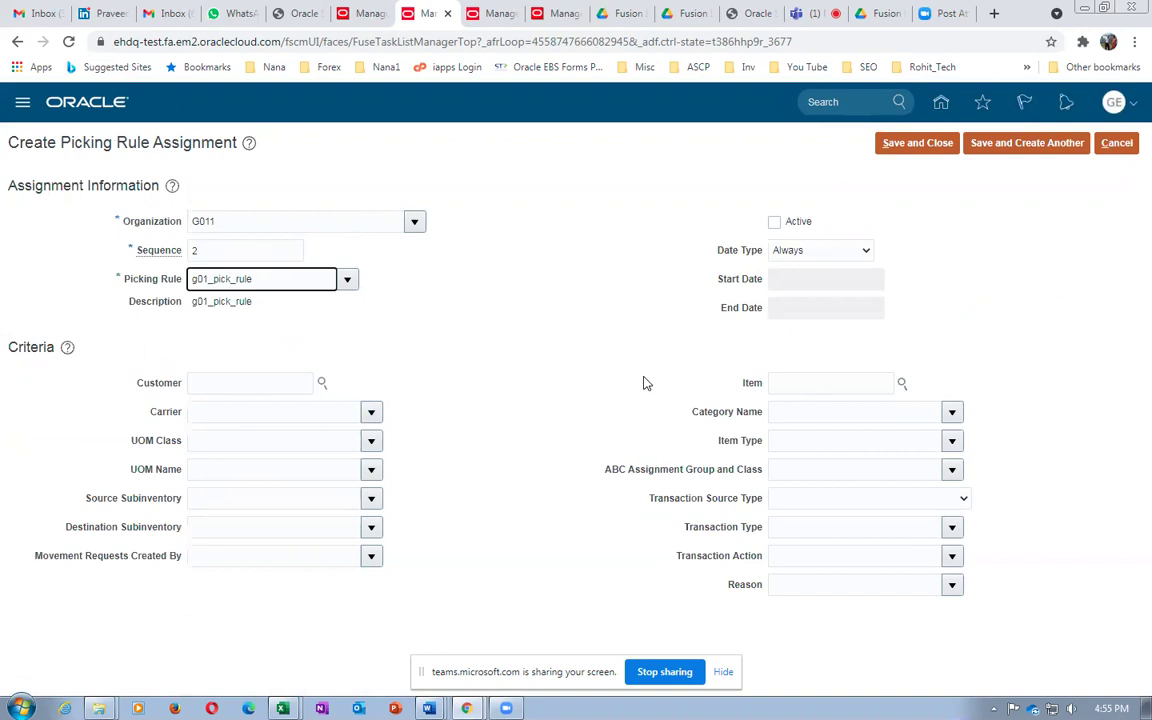
# Set the item criterion of the new assignment to g01_mr_test
pyautogui.click(791, 382)
pyautogui.write('g01_mr_test')
pyautogui.press('Tab')
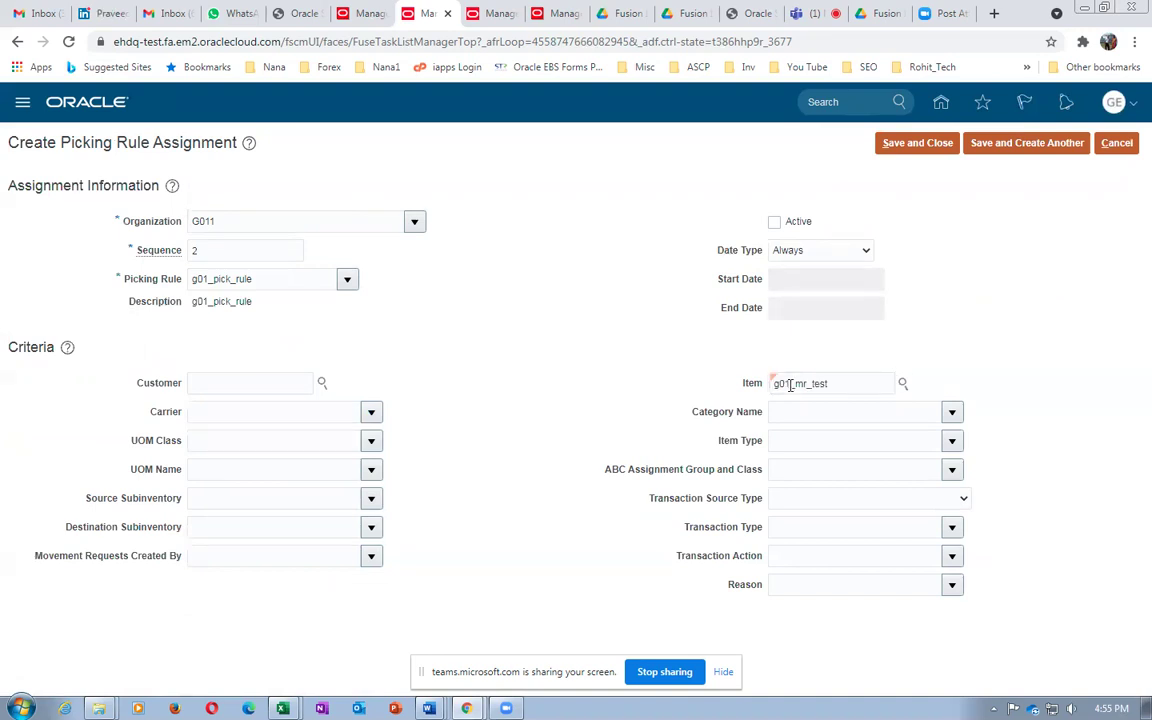
# Try to make the G011 assignment active, and save it as inactive
pyautogui.click(773, 223)
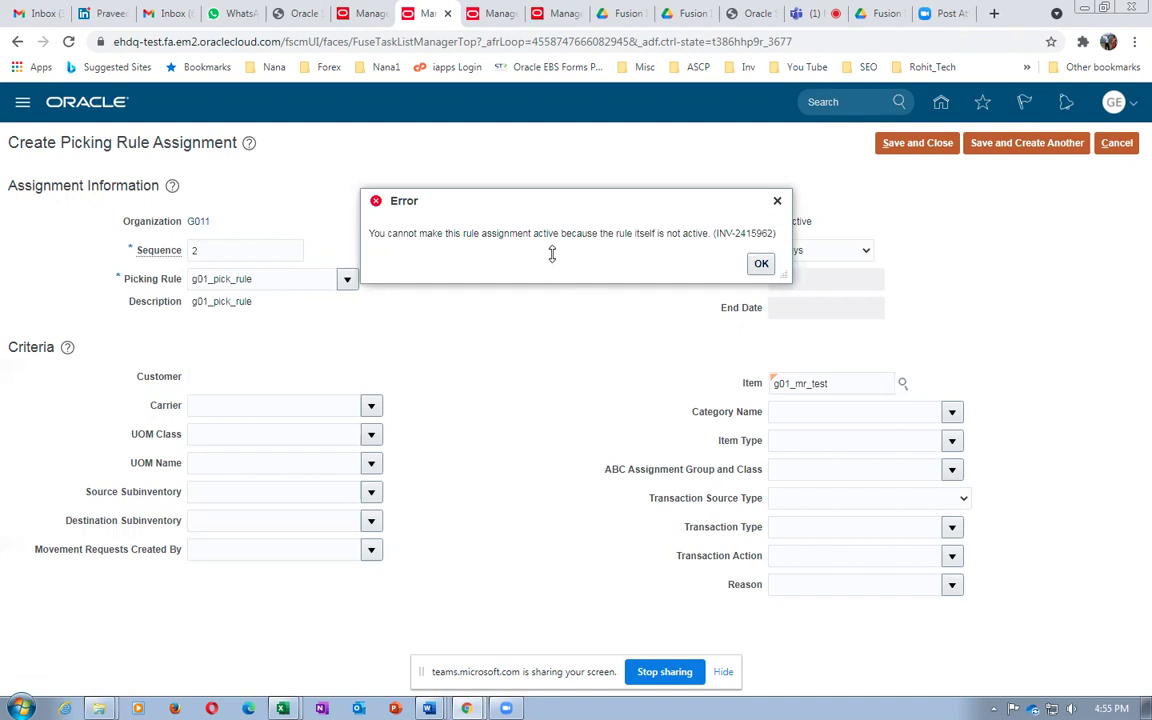
pyautogui.click(760, 263)
pyautogui.click(775, 224)
pyautogui.click(905, 147)
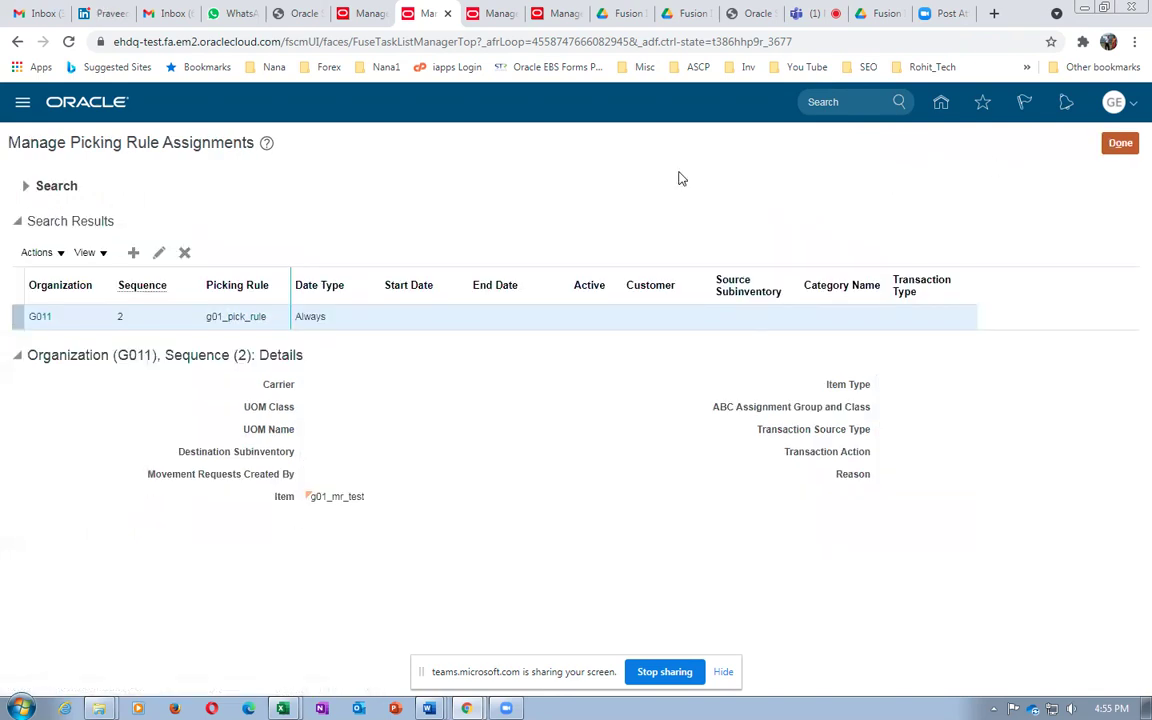
# Return to the picking rules, make g01_pick_rule active and save it
pyautogui.click(1120, 142)
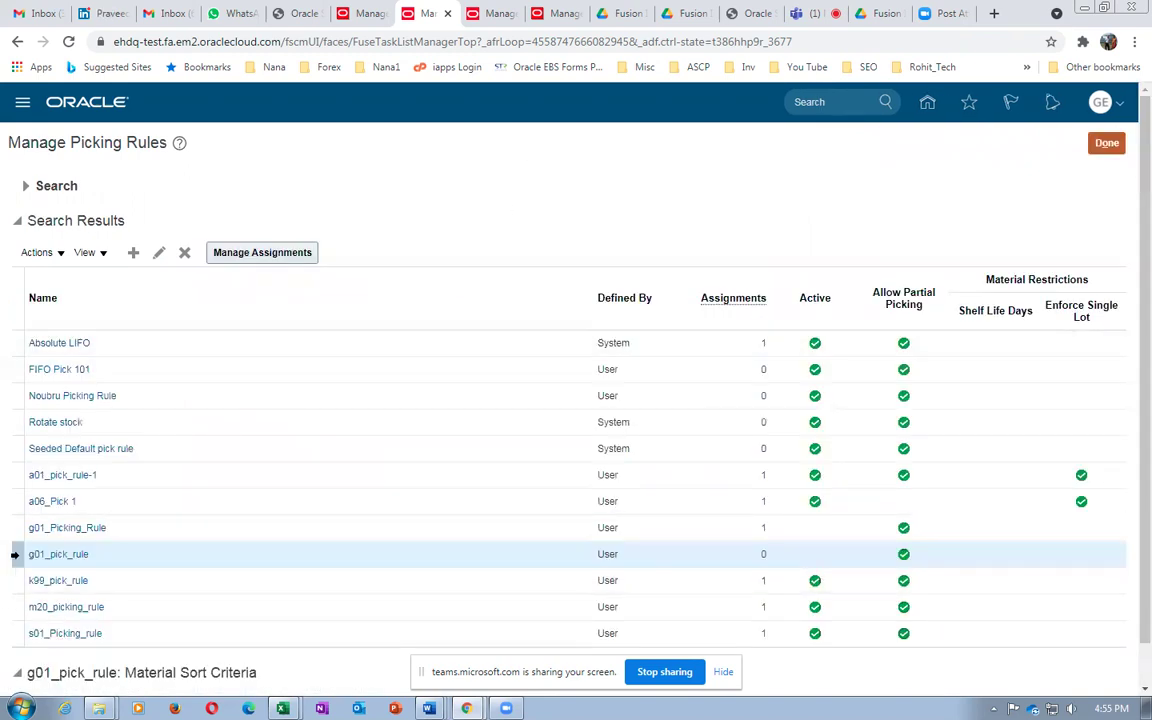
pyautogui.click(158, 253)
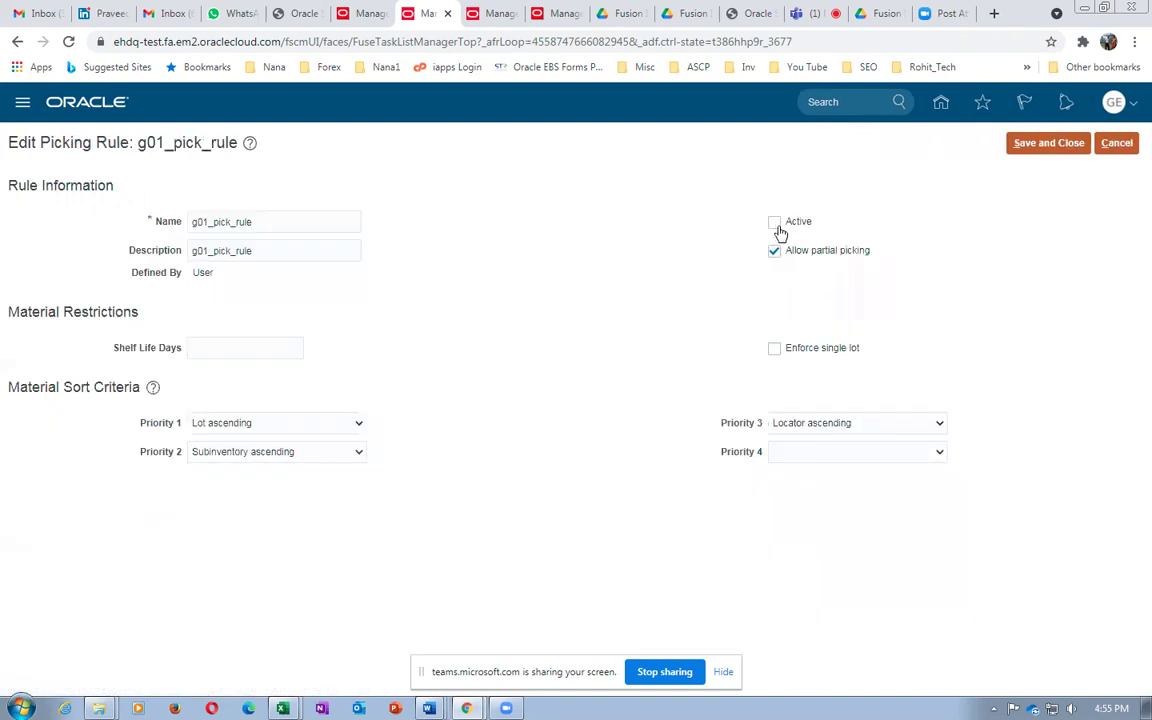
pyautogui.click(776, 225)
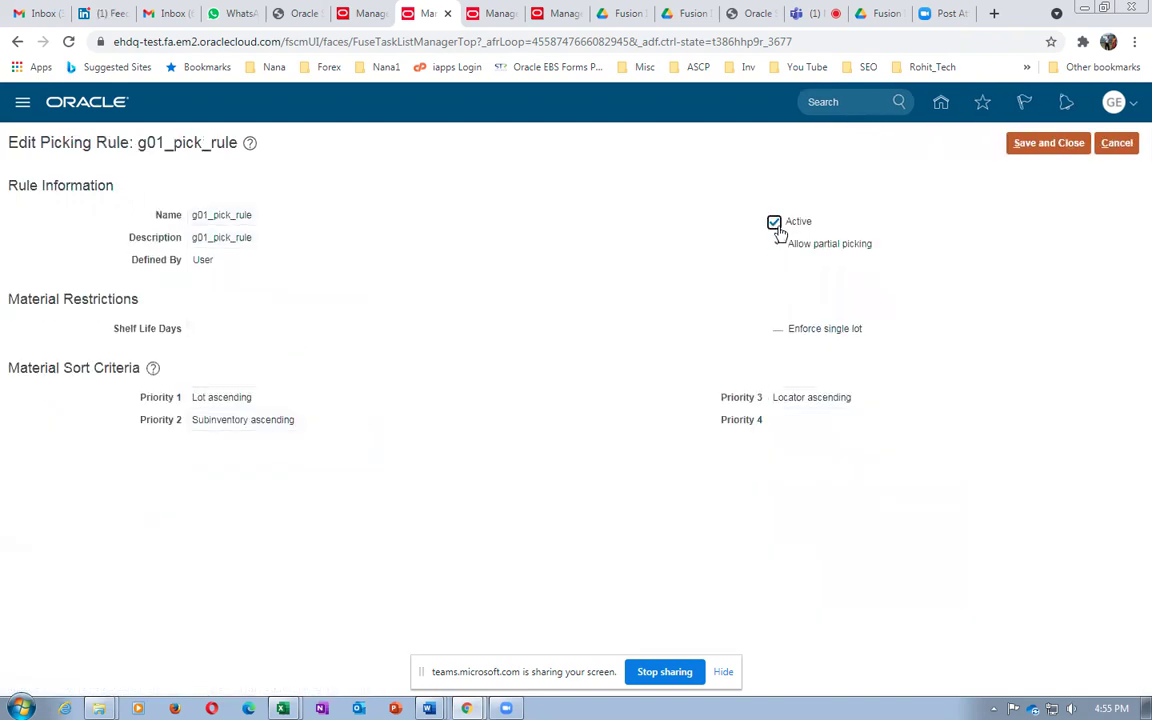
pyautogui.click(1052, 143)
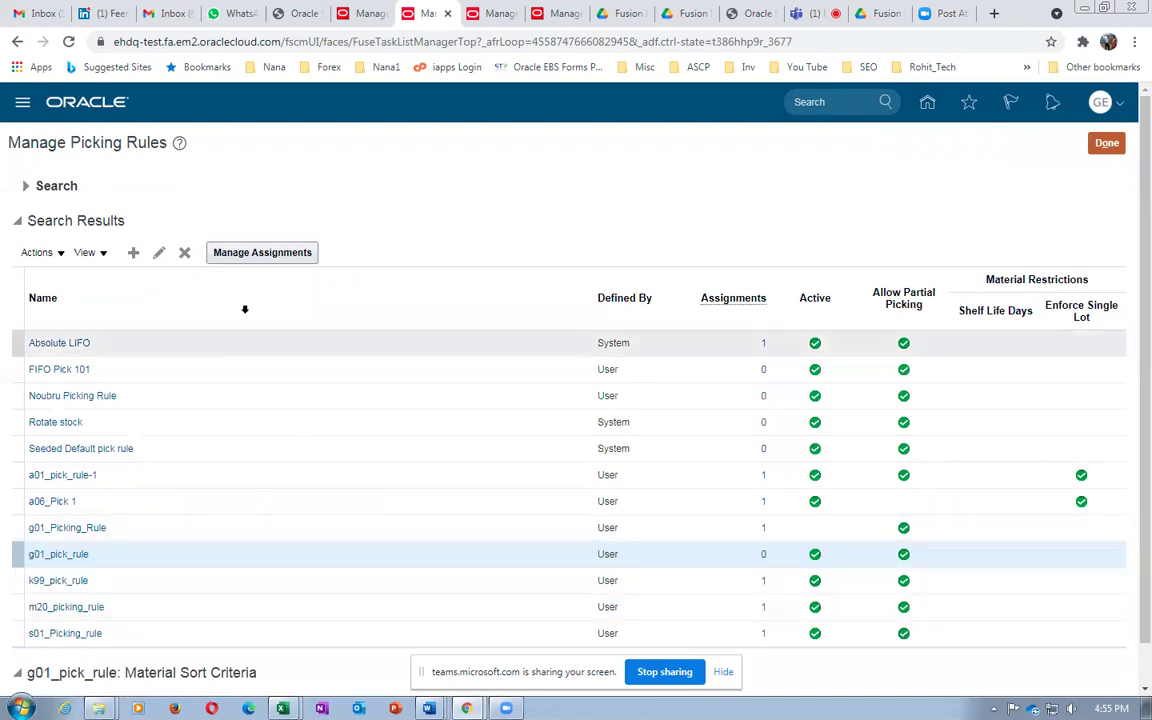
# Make the G011 sequence 2 assignment of g01_pick_rule active, save it and return to the picking rules
pyautogui.click(283, 255)
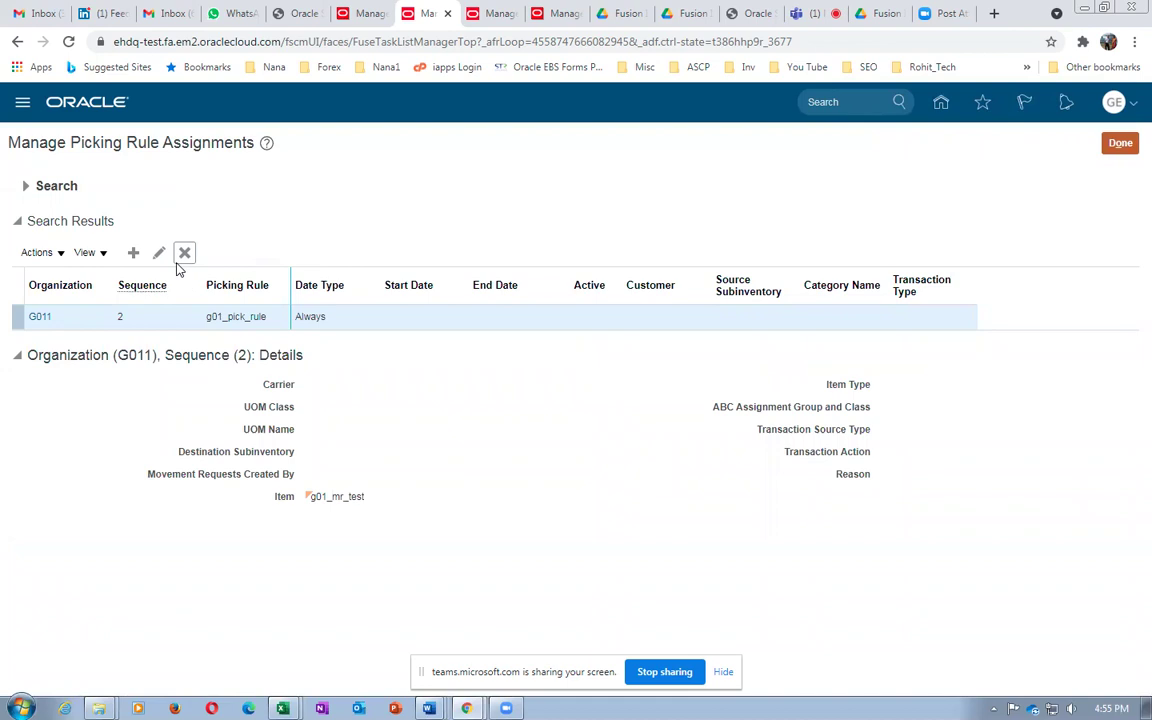
pyautogui.click(774, 222)
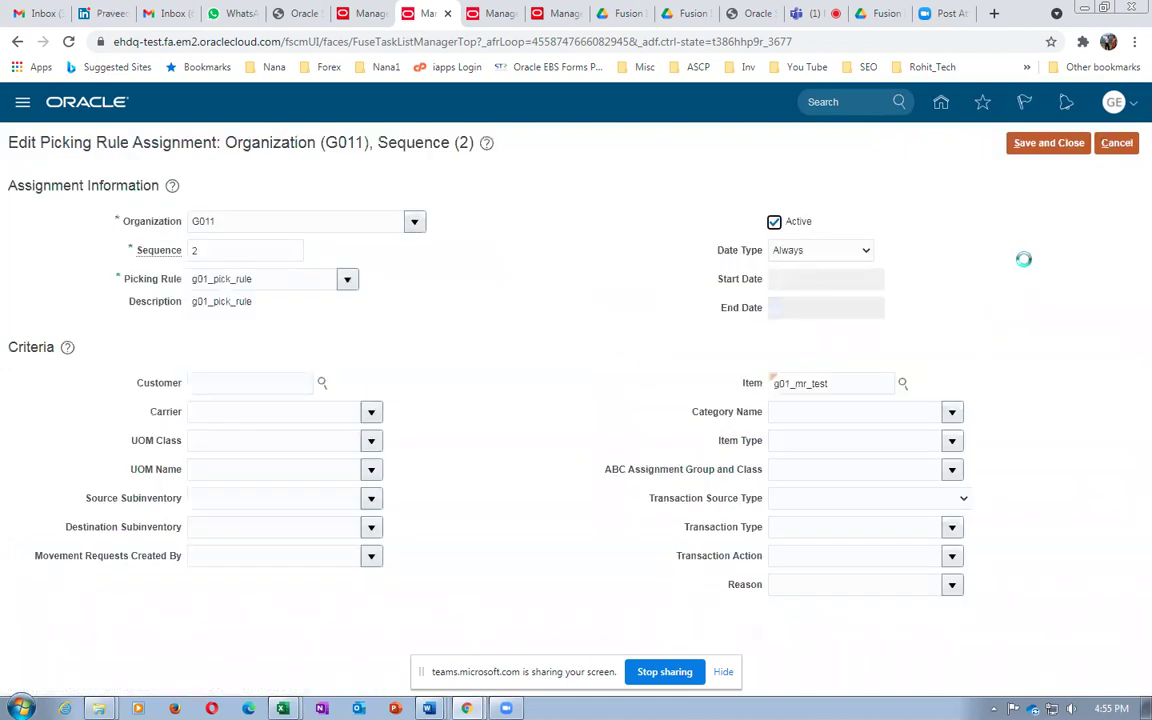
pyautogui.click(1056, 146)
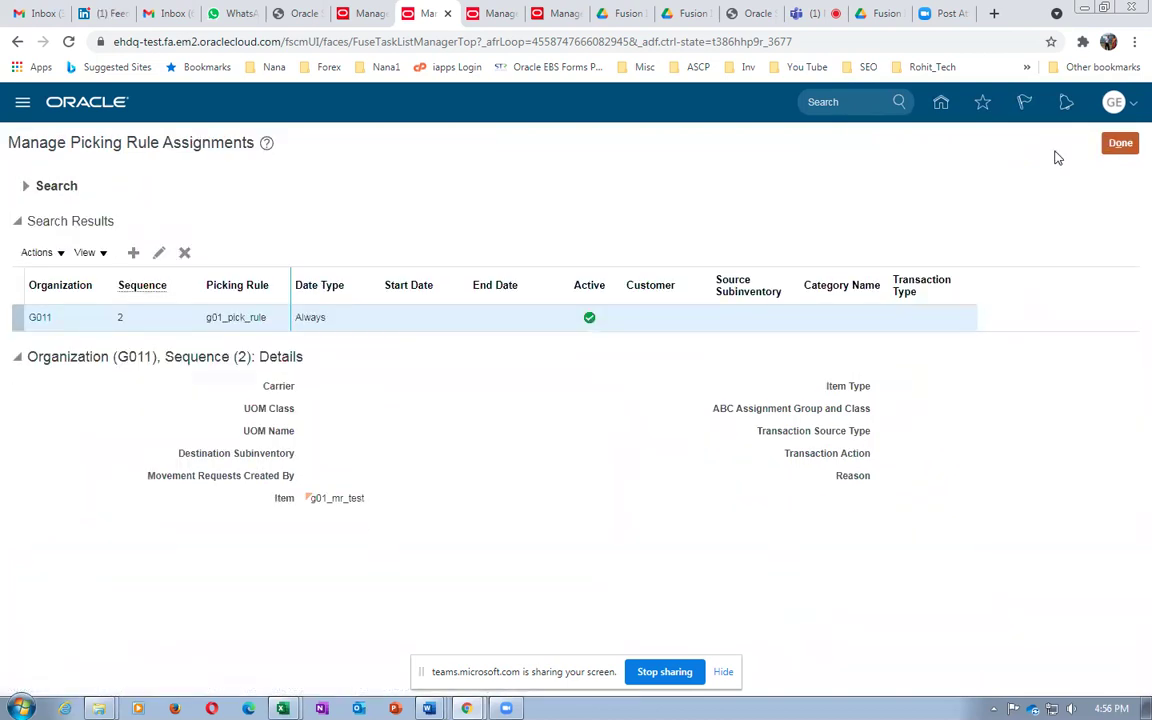
pyautogui.click(1120, 143)
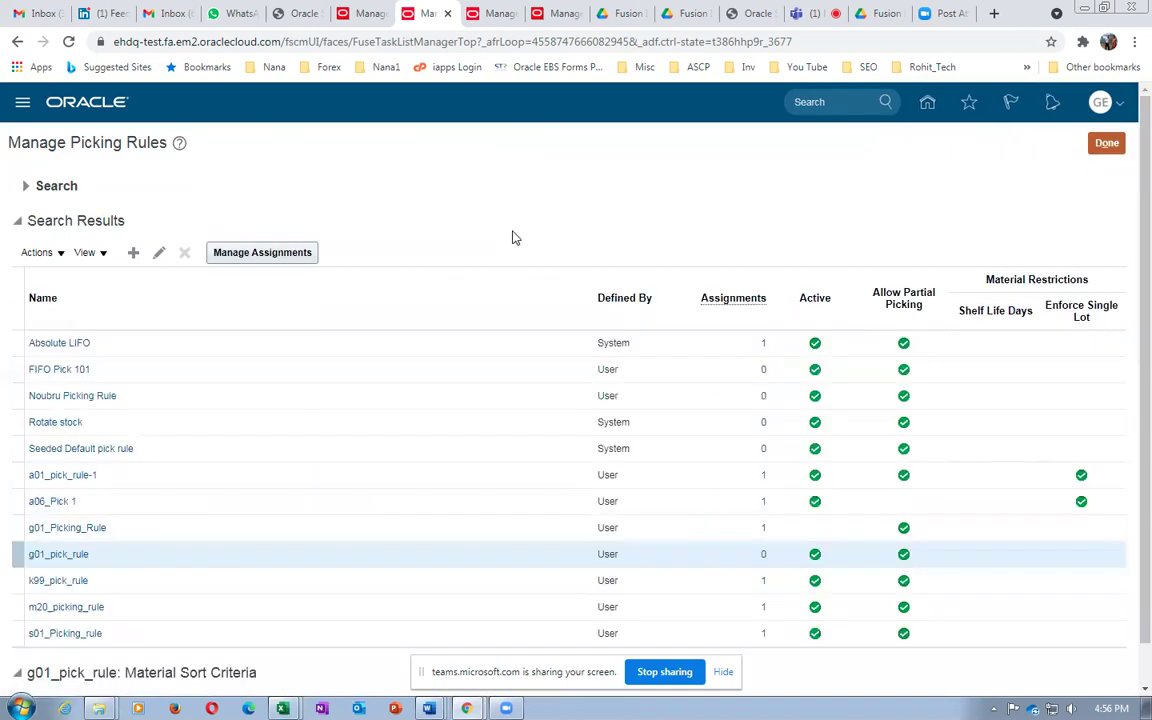
# Switch to the Movement_Request_Lab_Exercise workbook in Excel and examine the first movement request's sort orders, expected subinventory, locator and quantity
pyautogui.hotkey('alt', 'Tab')
pyautogui.click(539, 547)
pyautogui.click(629, 369)
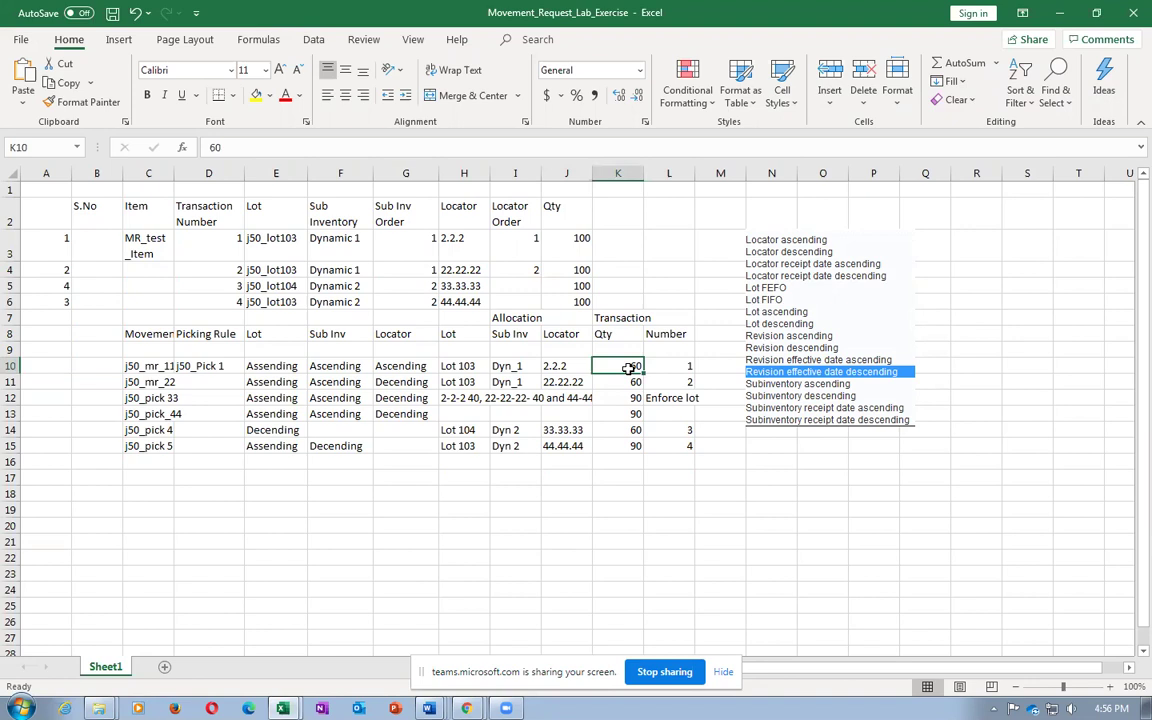
pyautogui.click(499, 369)
pyautogui.press('Right')
pyautogui.click(337, 247)
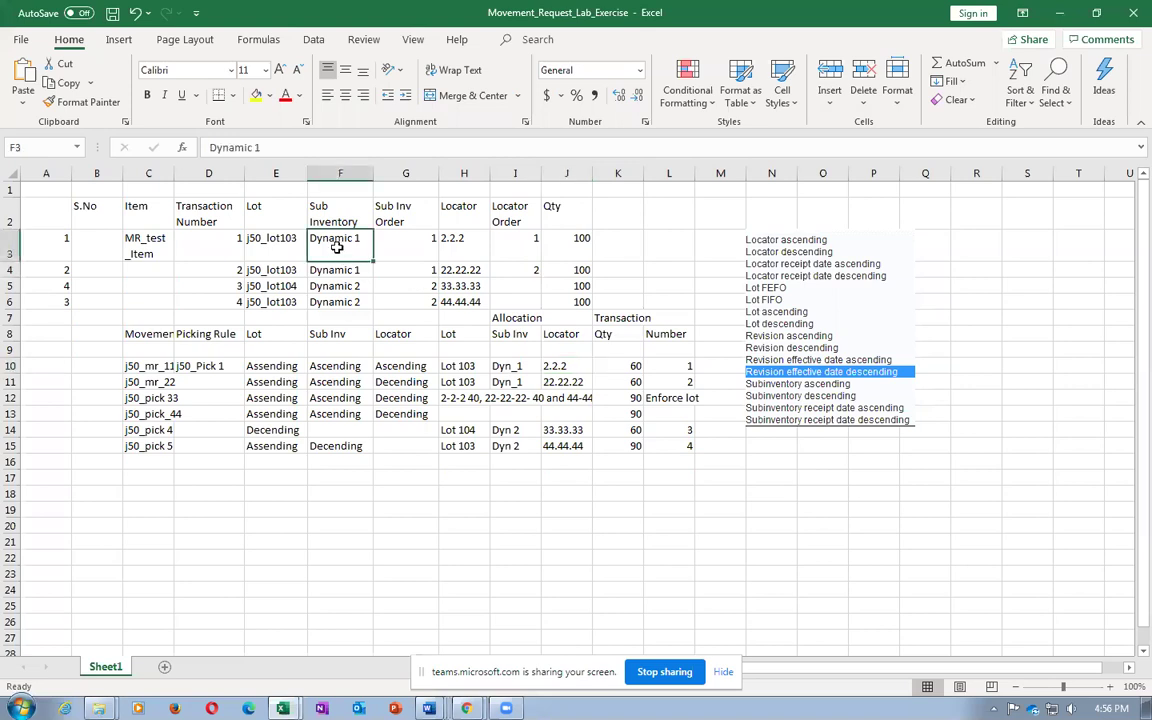
pyautogui.click(460, 246)
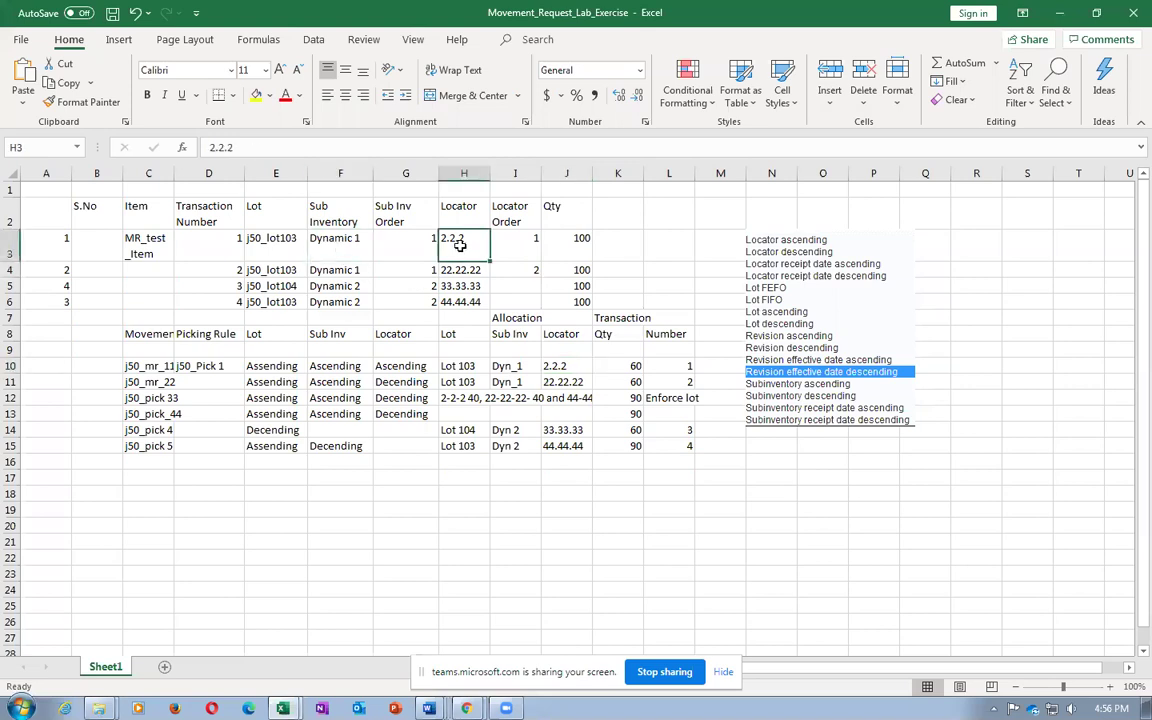
pyautogui.click(560, 367)
pyautogui.click(634, 367)
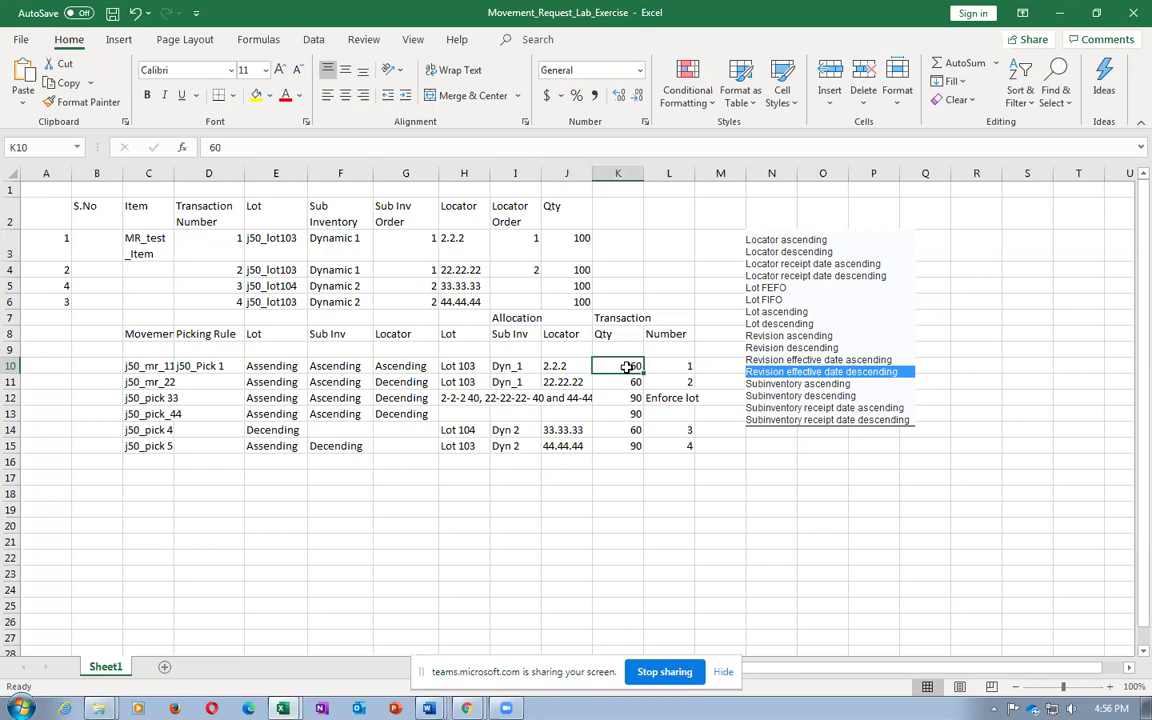
pyautogui.click(136, 366)
pyautogui.click(289, 366)
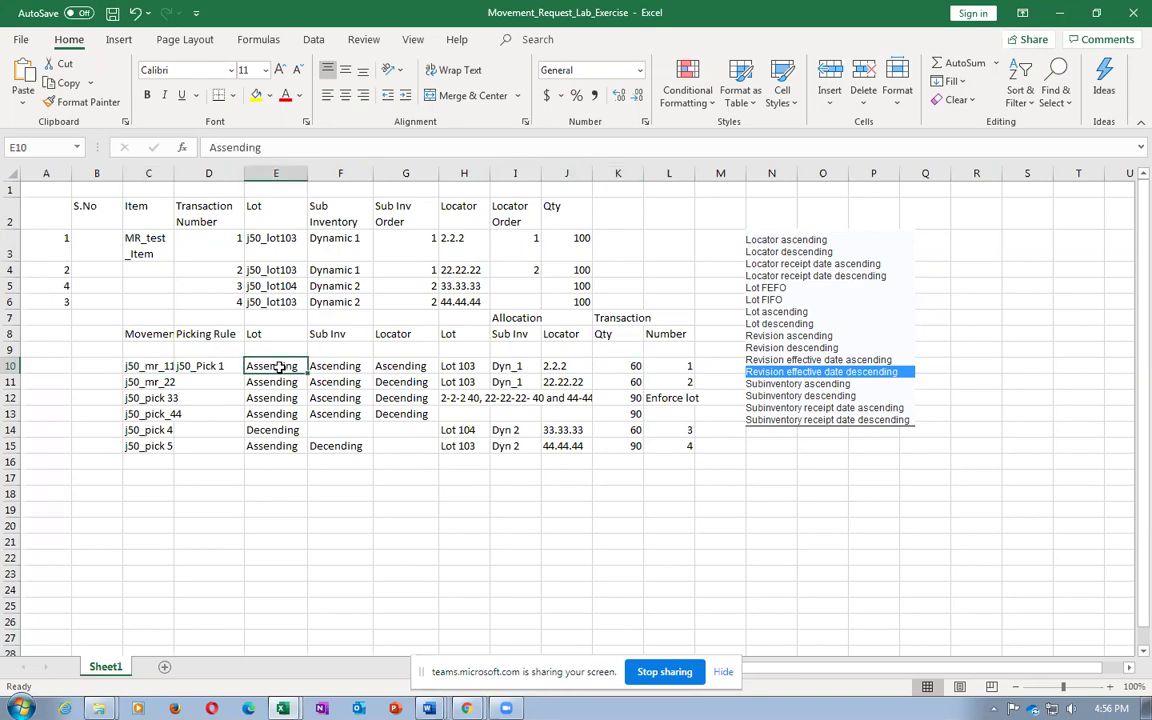
pyautogui.click(596, 367)
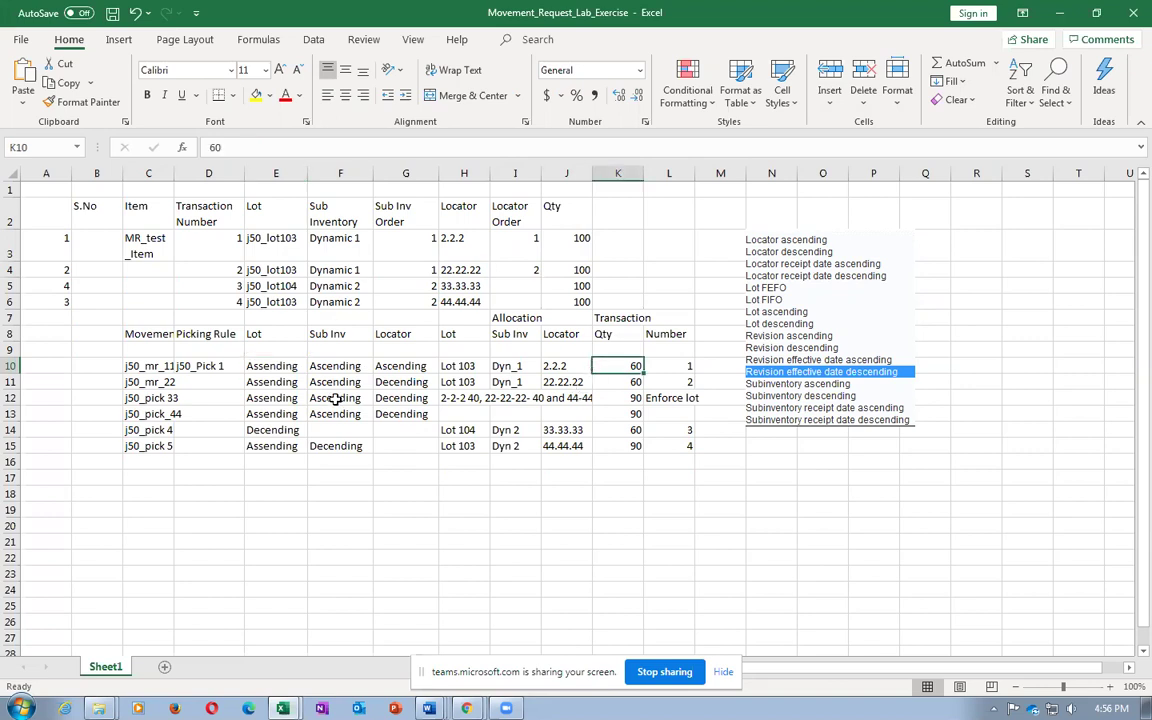
# Switch back to Oracle in Chrome and check the on-hand quantities of item g01_mr_test by subinventory, locator and lot
pyautogui.moveTo(466, 708)
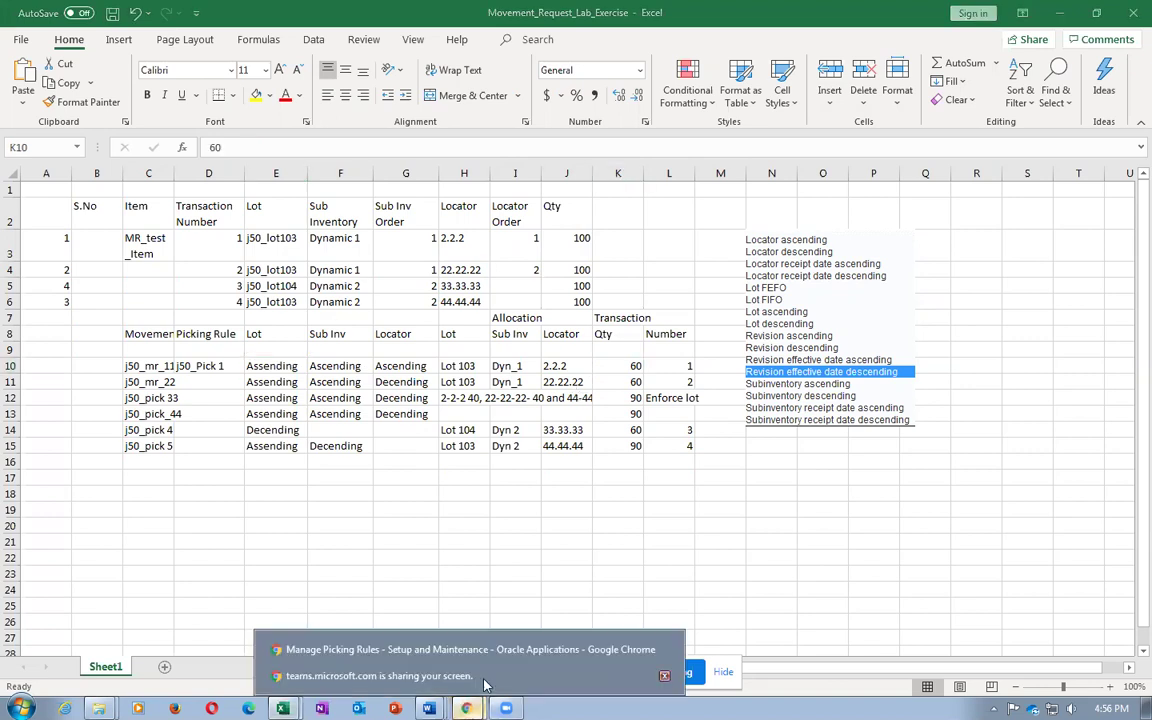
pyautogui.click(572, 640)
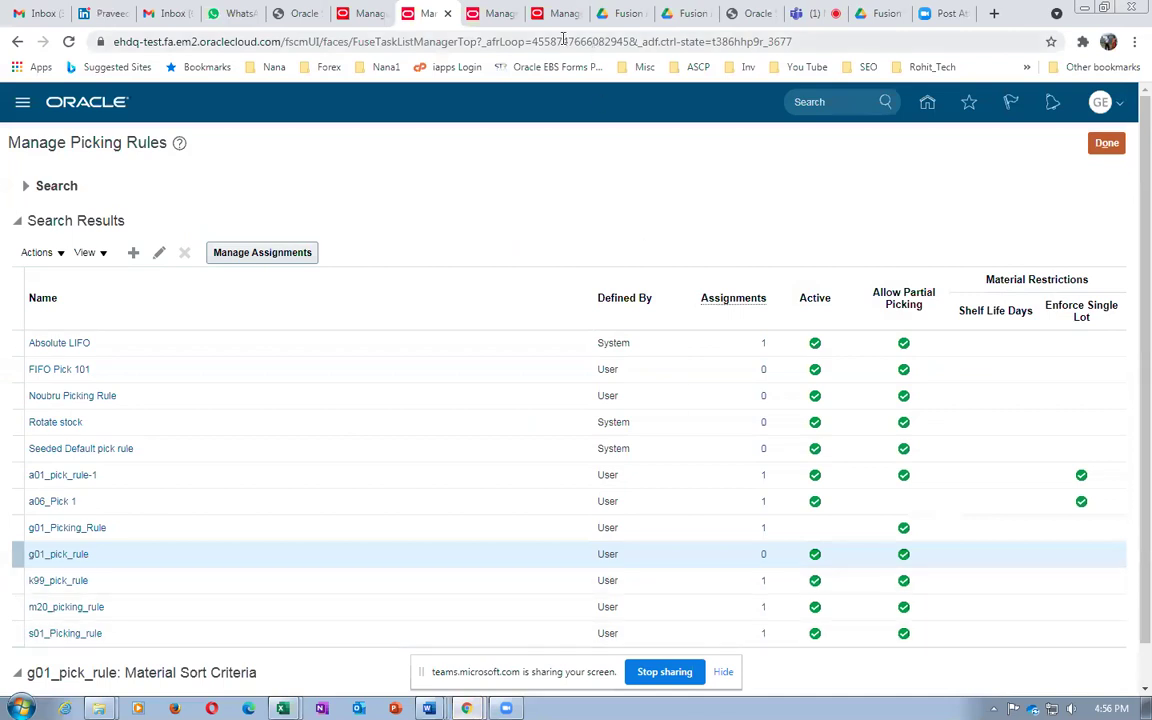
pyautogui.click(500, 16)
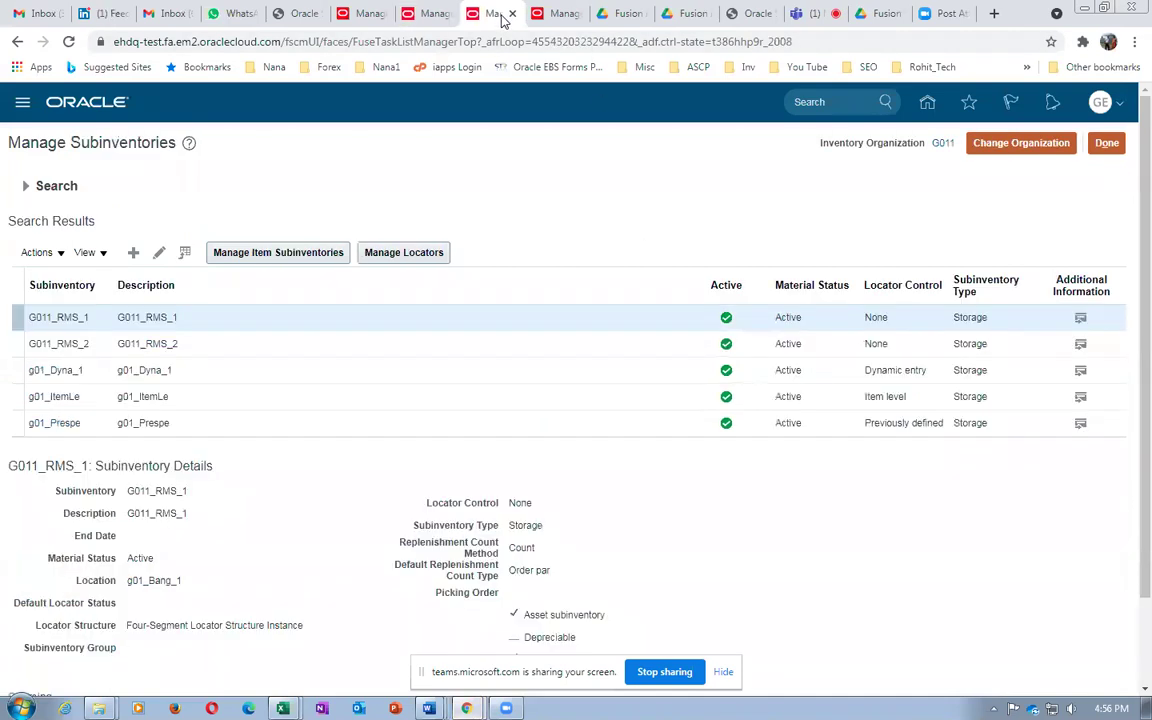
pyautogui.click(553, 14)
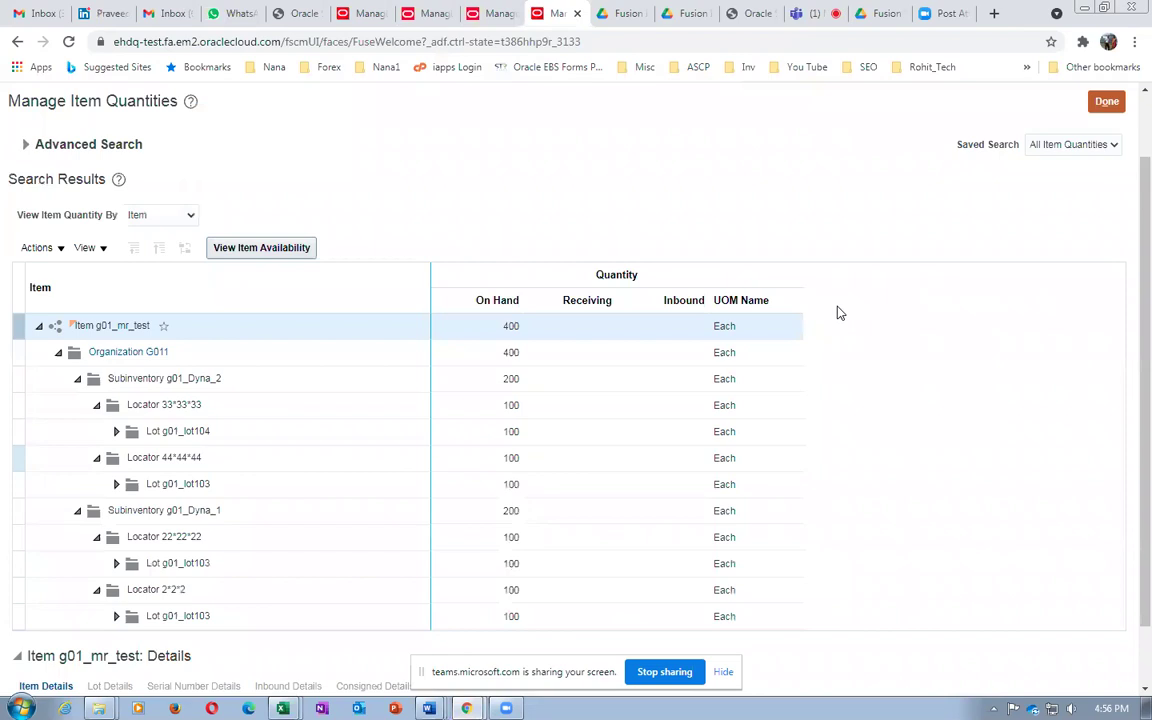
pyautogui.scroll(1, 838, 312)
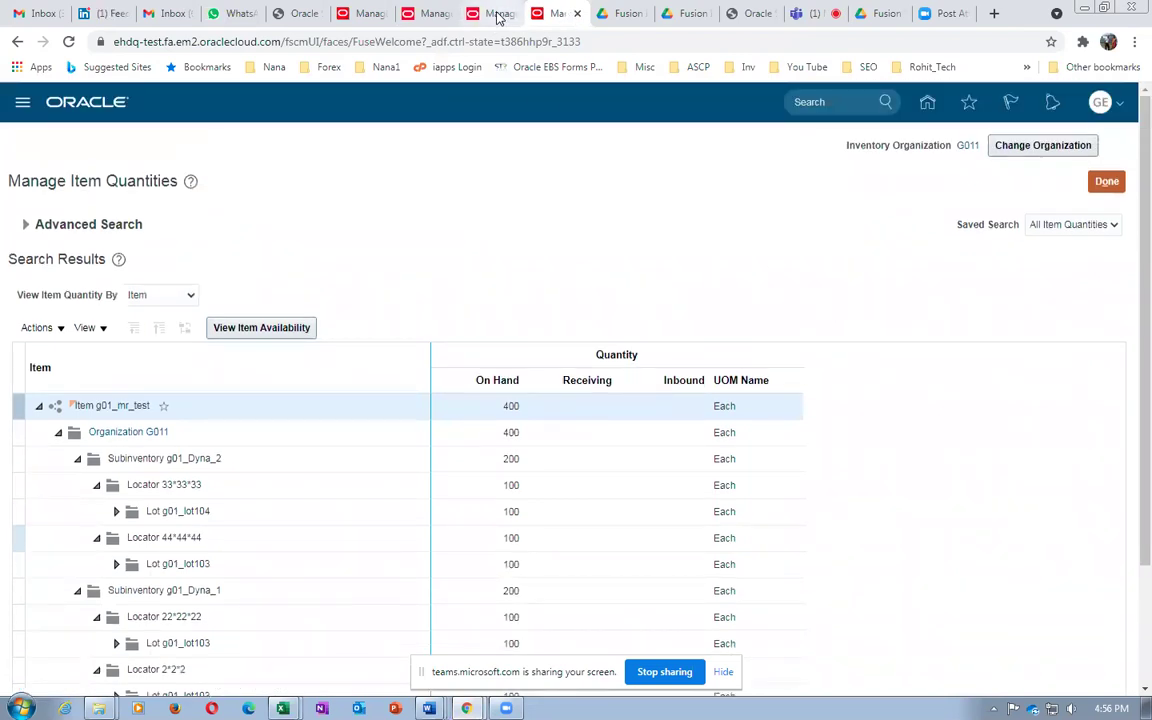
# Close the Manage Subinventories task for G011 and return to the setup task search
pyautogui.click(500, 16)
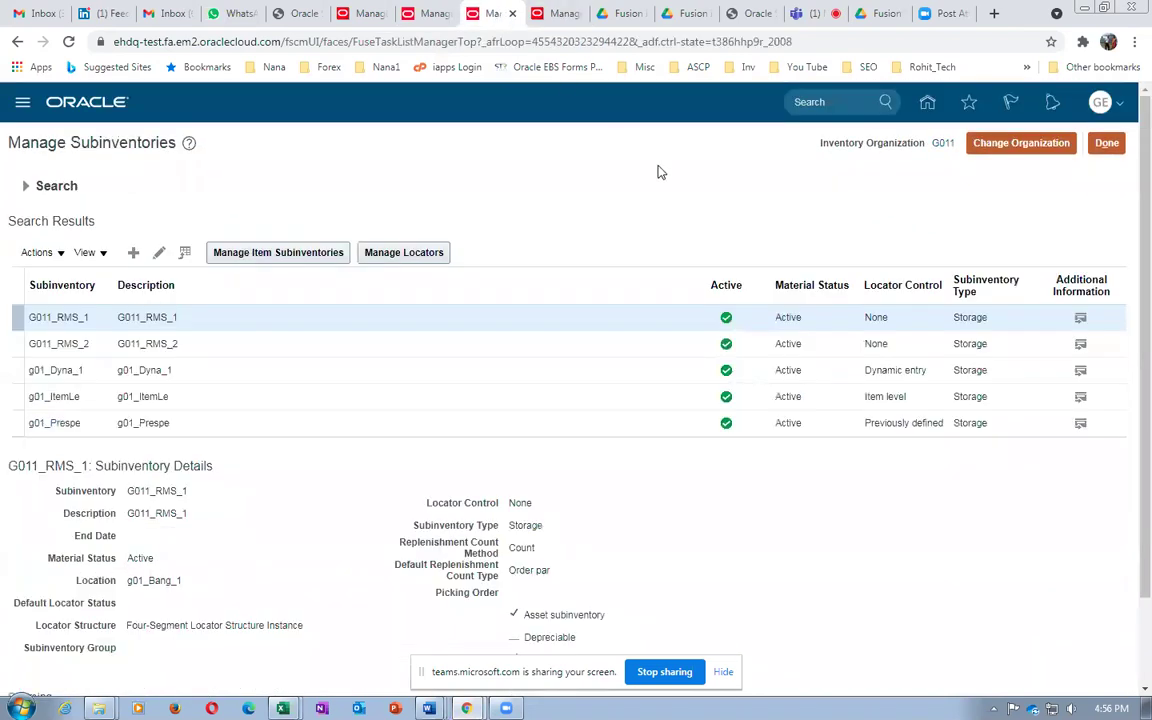
pyautogui.click(1117, 146)
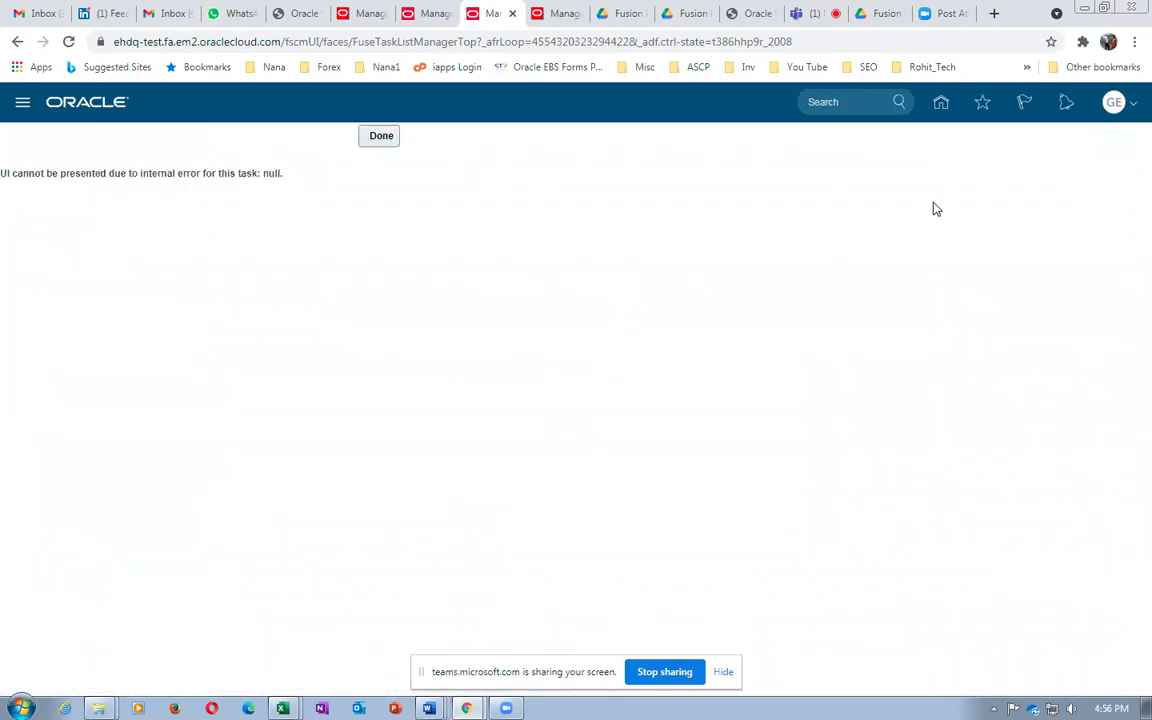
pyautogui.click(381, 135)
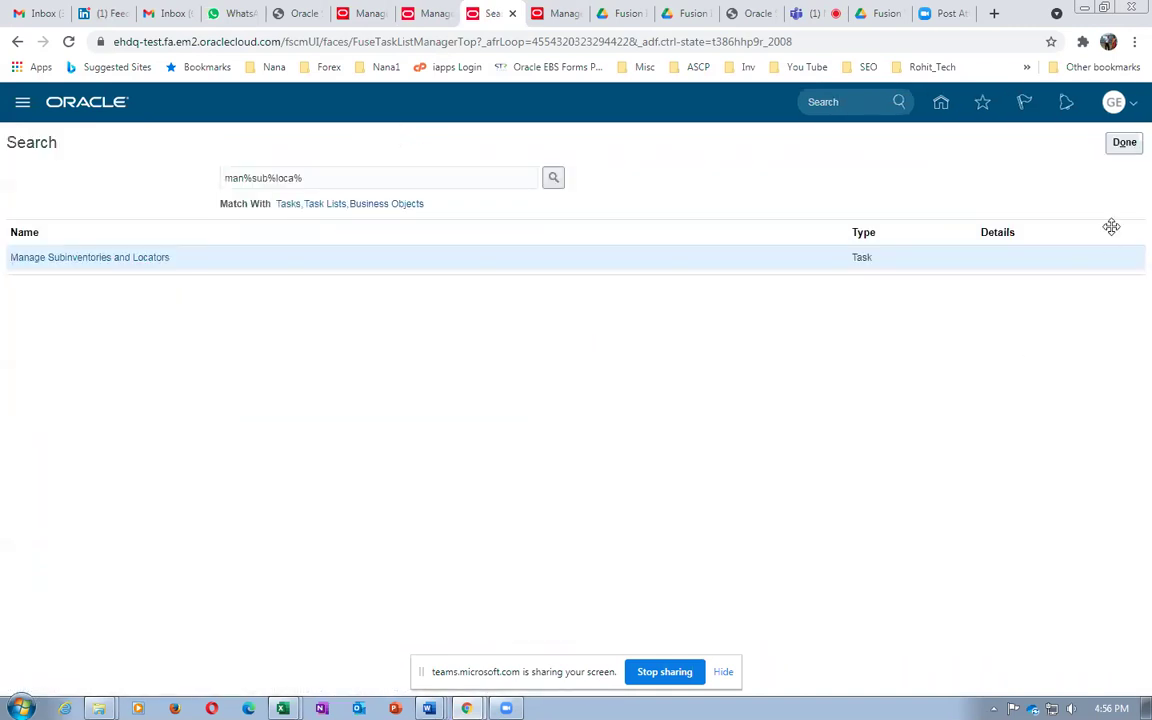
pyautogui.click(941, 106)
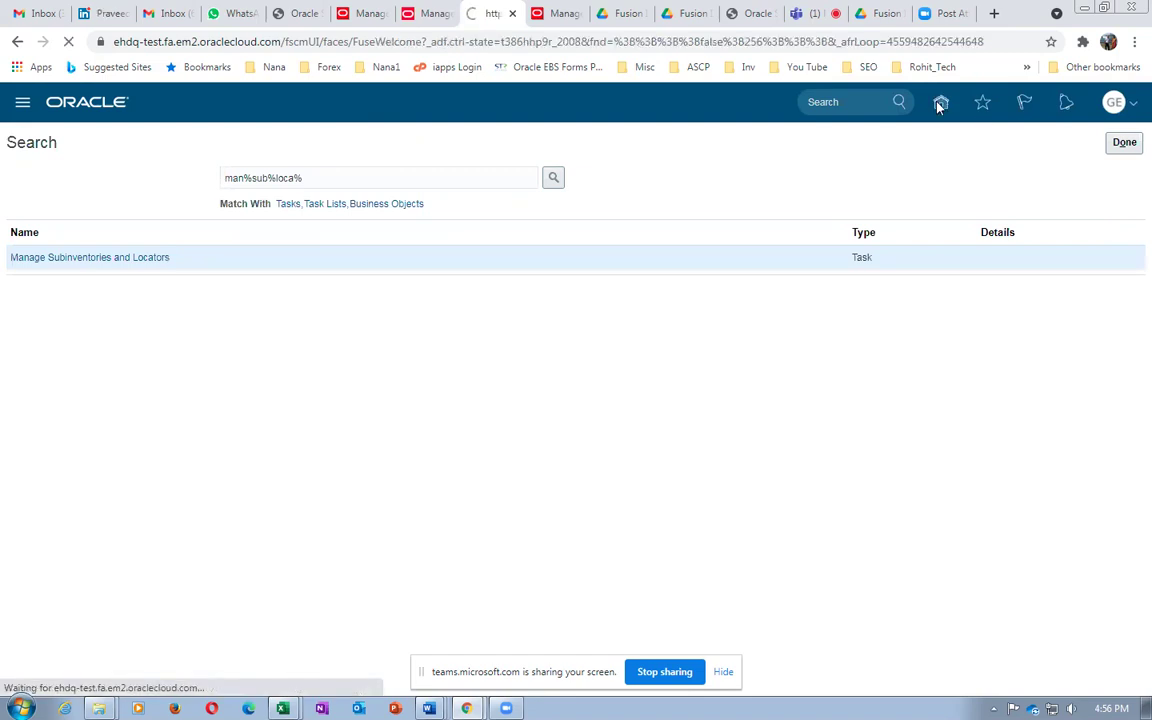
pyautogui.click(403, 228)
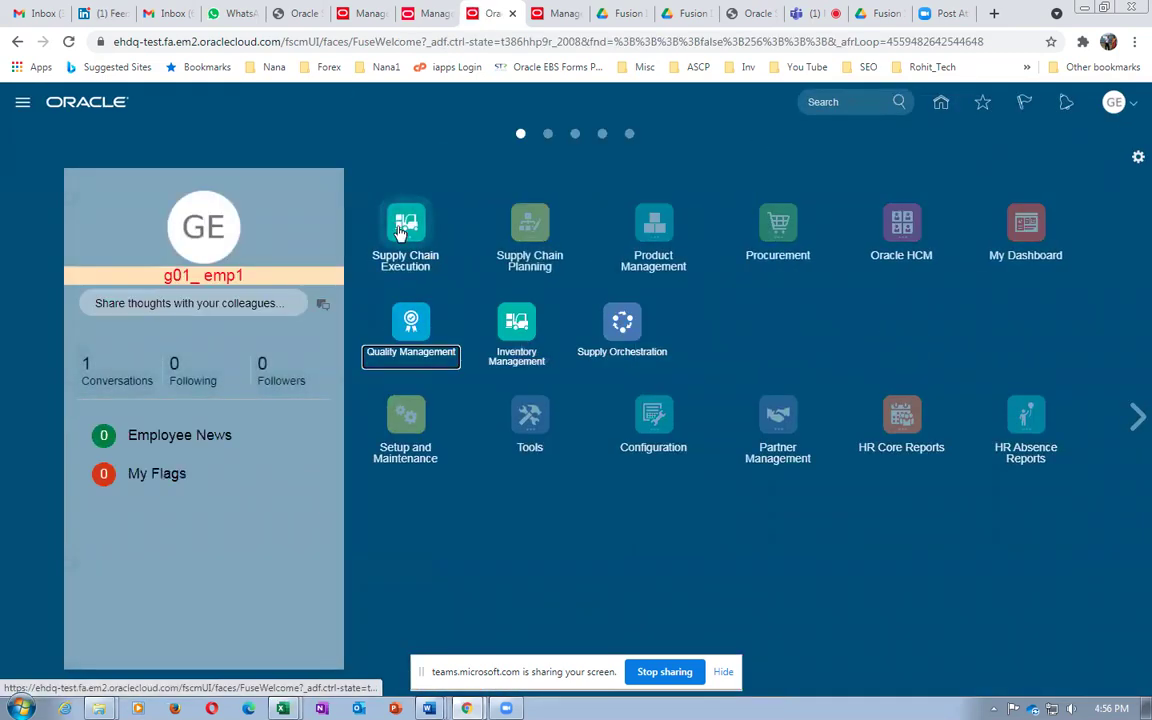
pyautogui.click(516, 322)
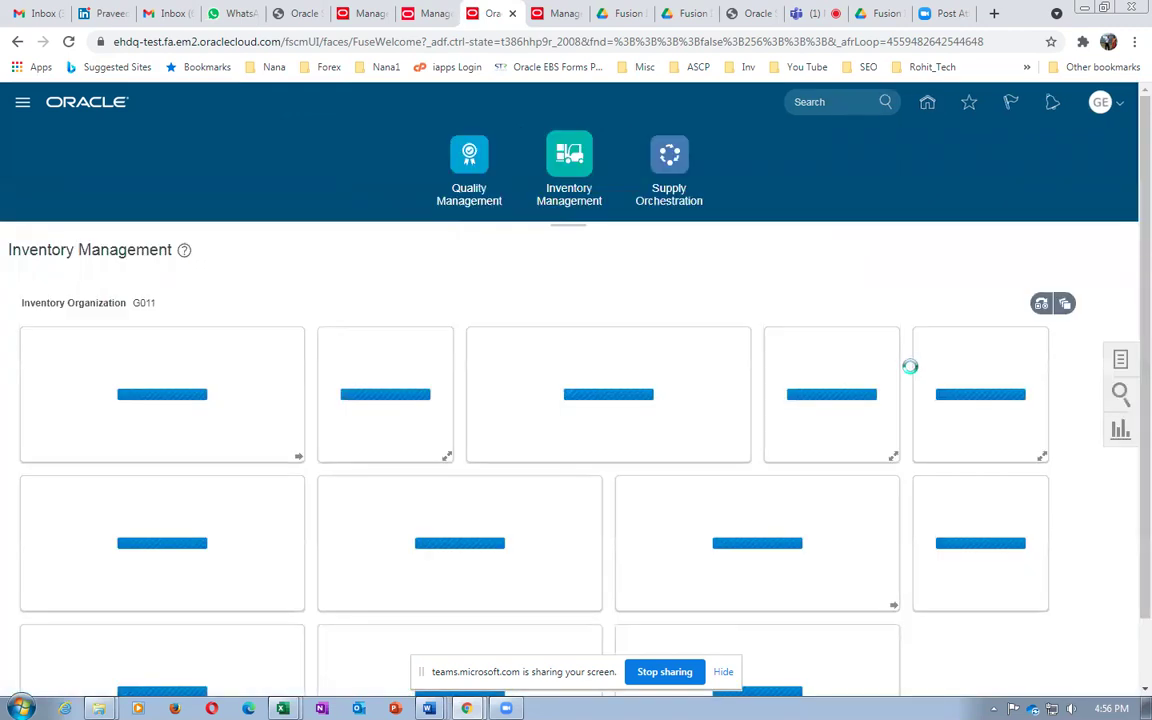
pyautogui.click(1119, 360)
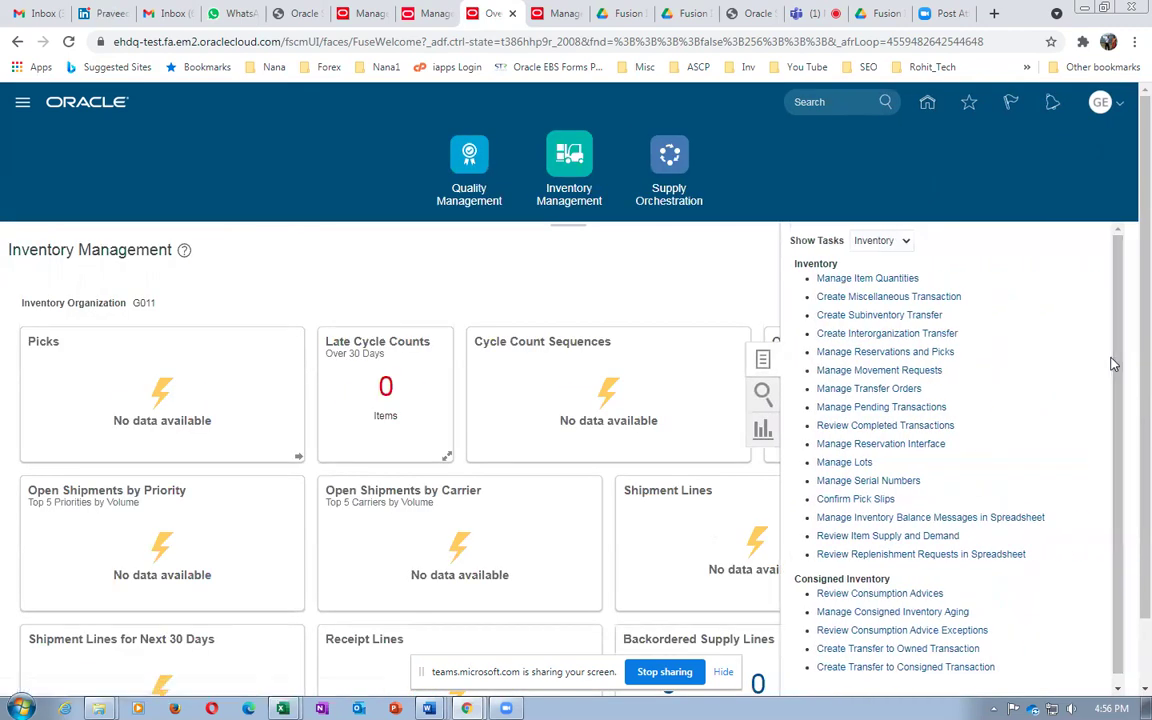
pyautogui.click(906, 373)
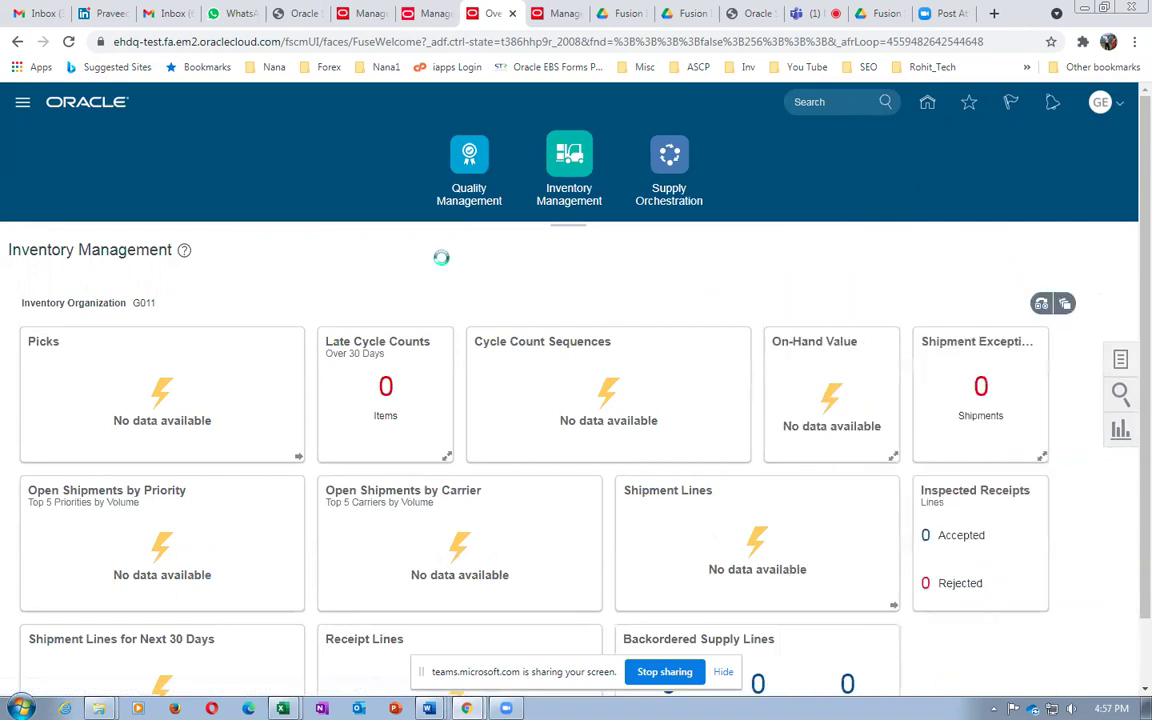
pyautogui.hotkey('alt', 'Tab')
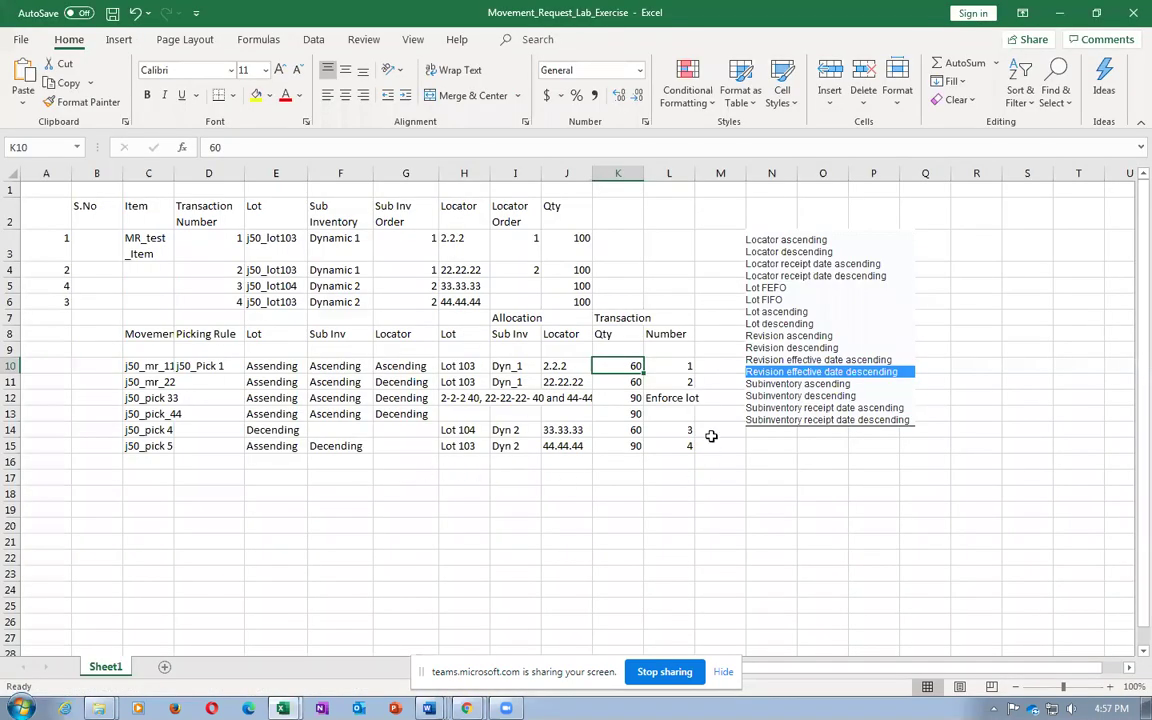
pyautogui.hotkey('alt', 'Tab')
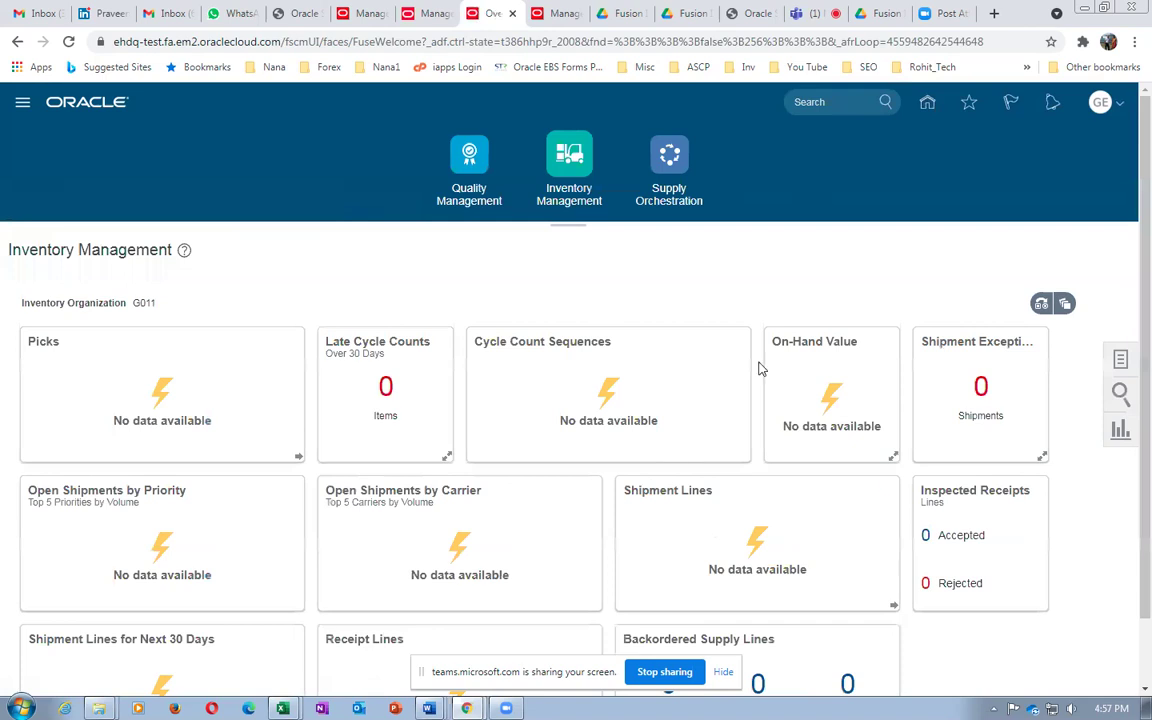
# Open Setup and Maintenance, search the tasks for man%sub%loca% and open Manage Subinventories and Locators
pyautogui.click(1098, 104)
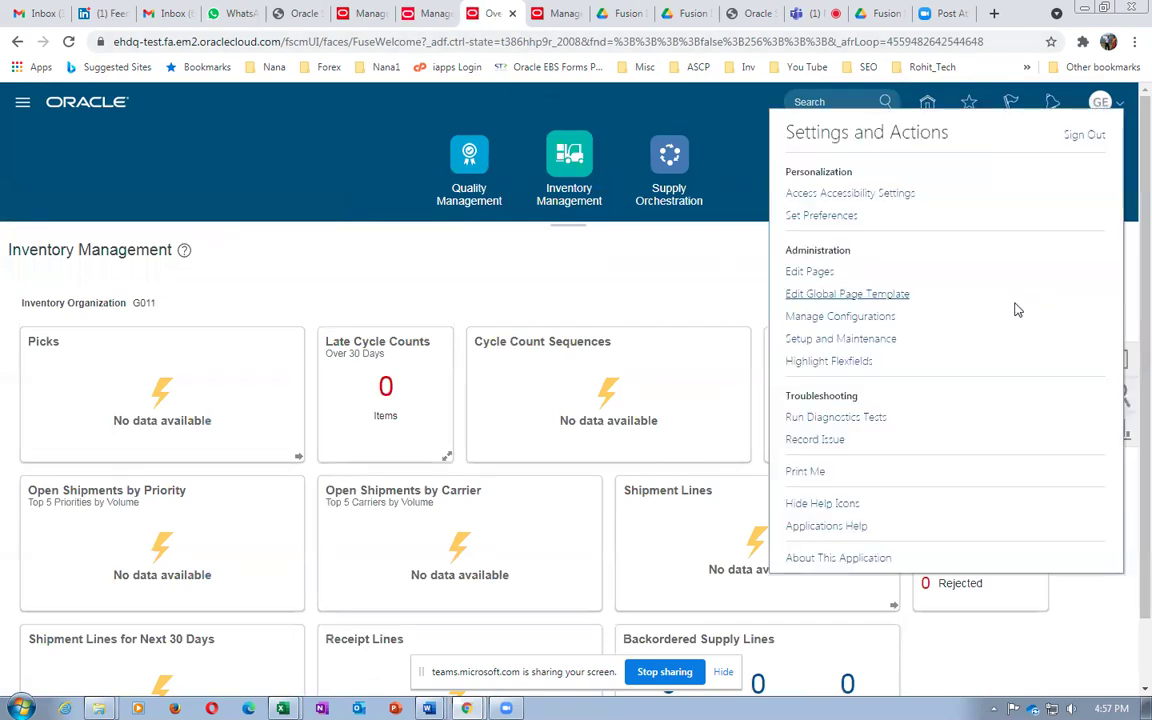
pyautogui.click(848, 340)
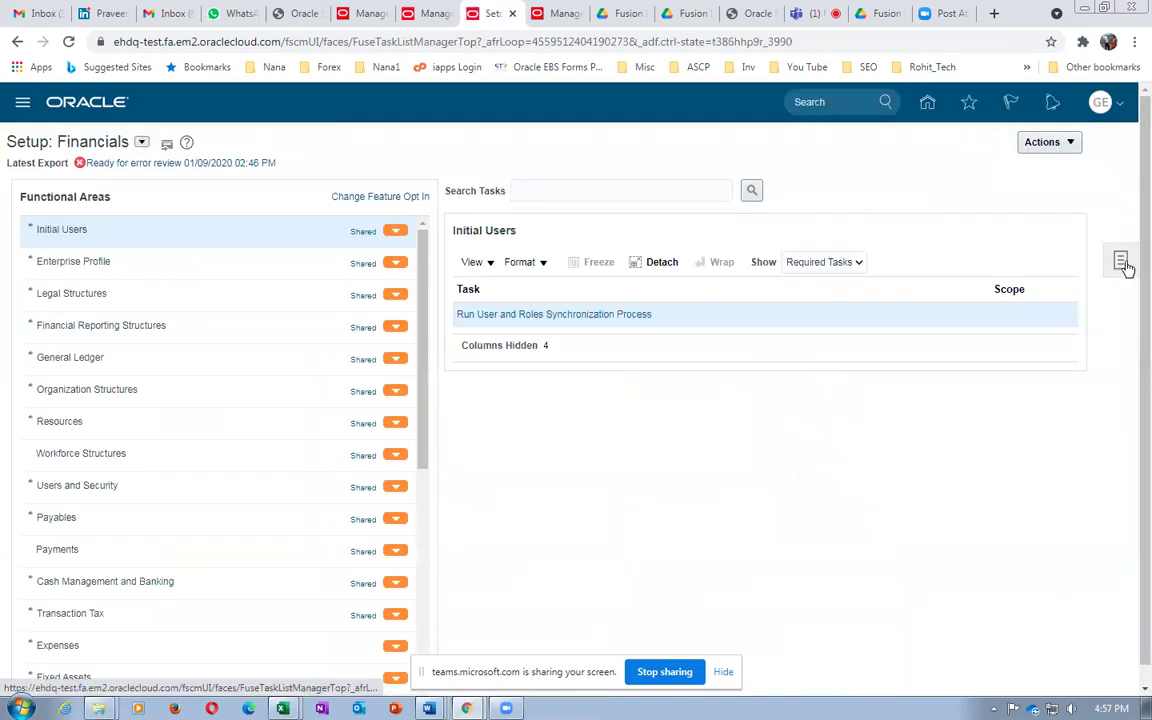
pyautogui.click(1122, 263)
pyautogui.click(1006, 294)
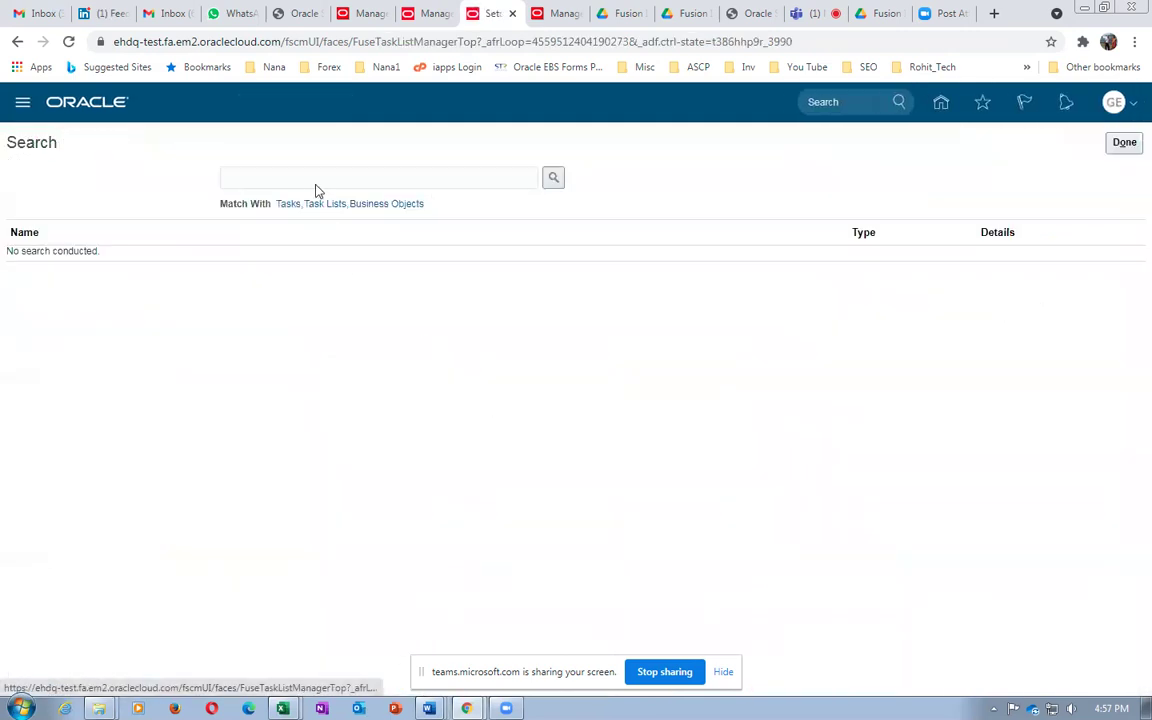
pyautogui.click(305, 177)
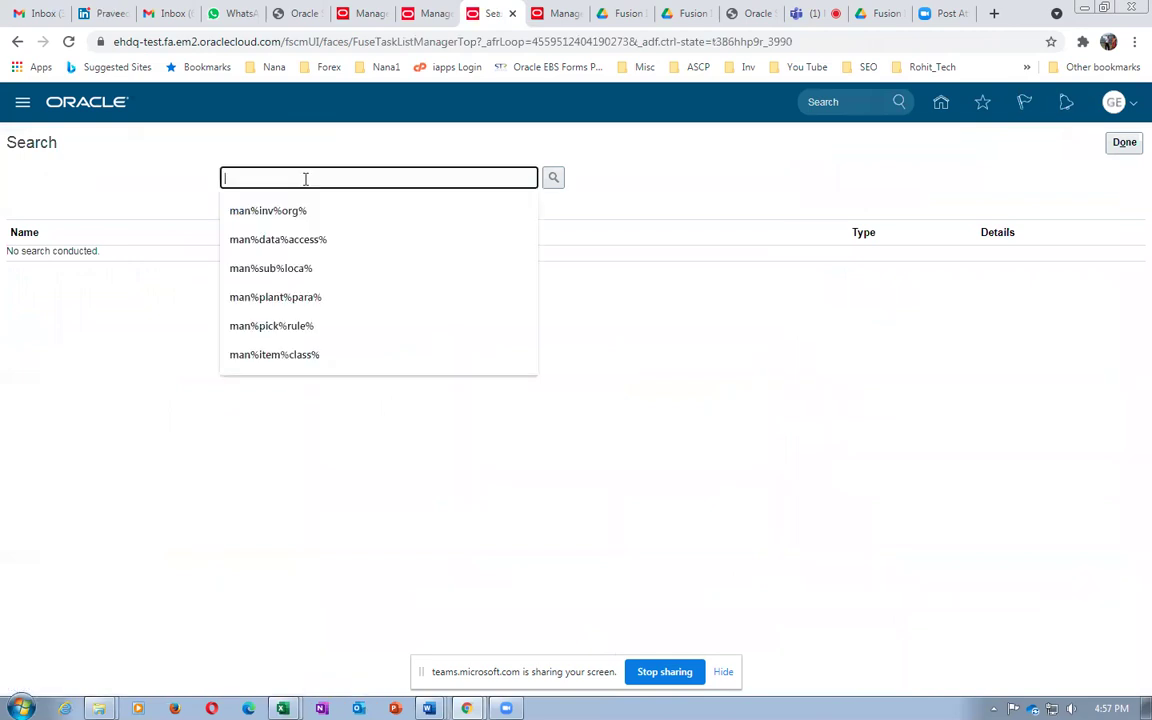
pyautogui.write('man%su')
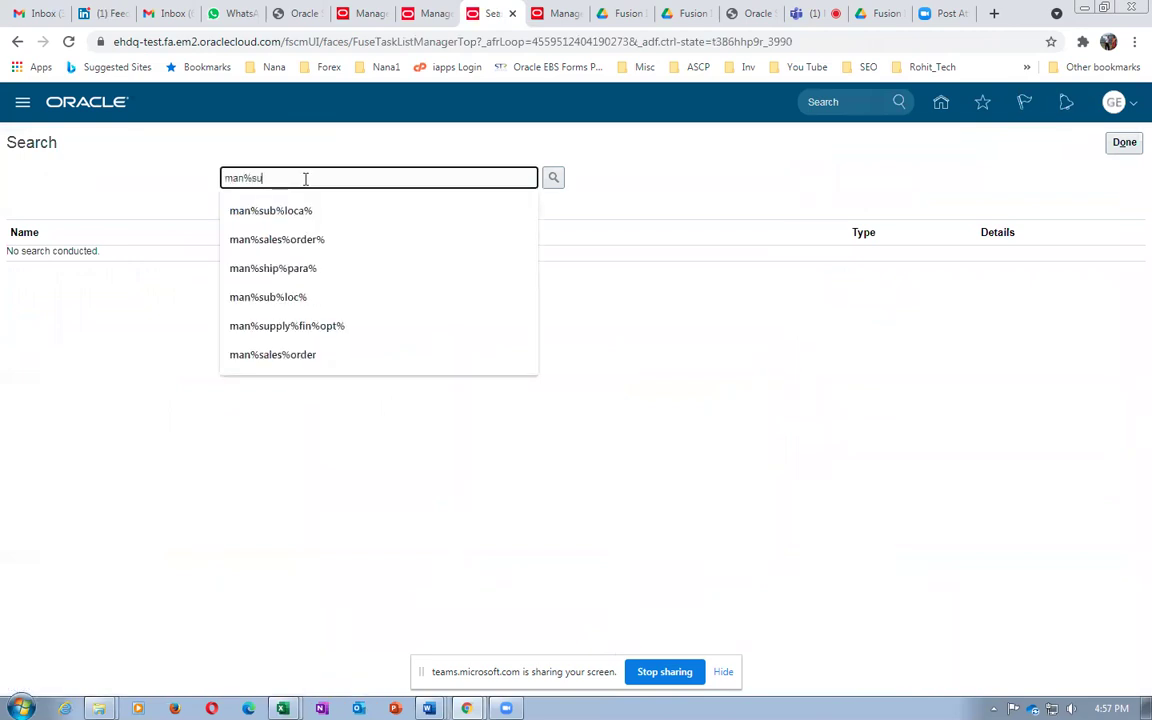
pyautogui.write('b%loca%')
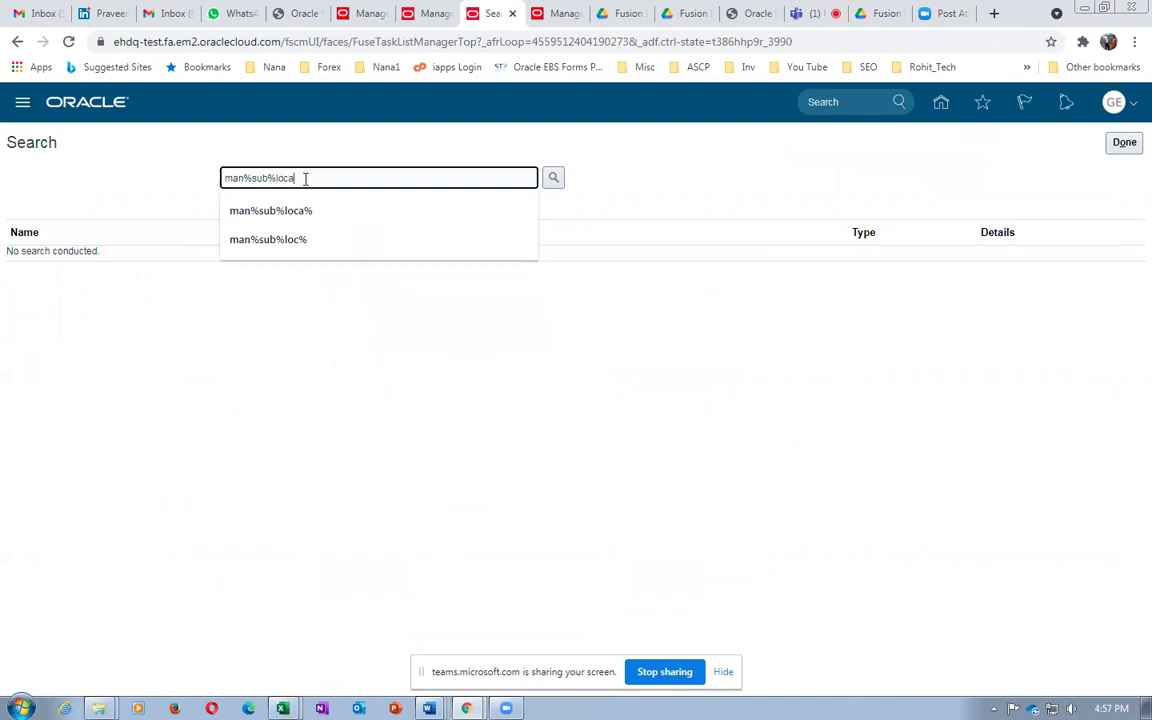
pyautogui.press('Return')
pyautogui.click(103, 258)
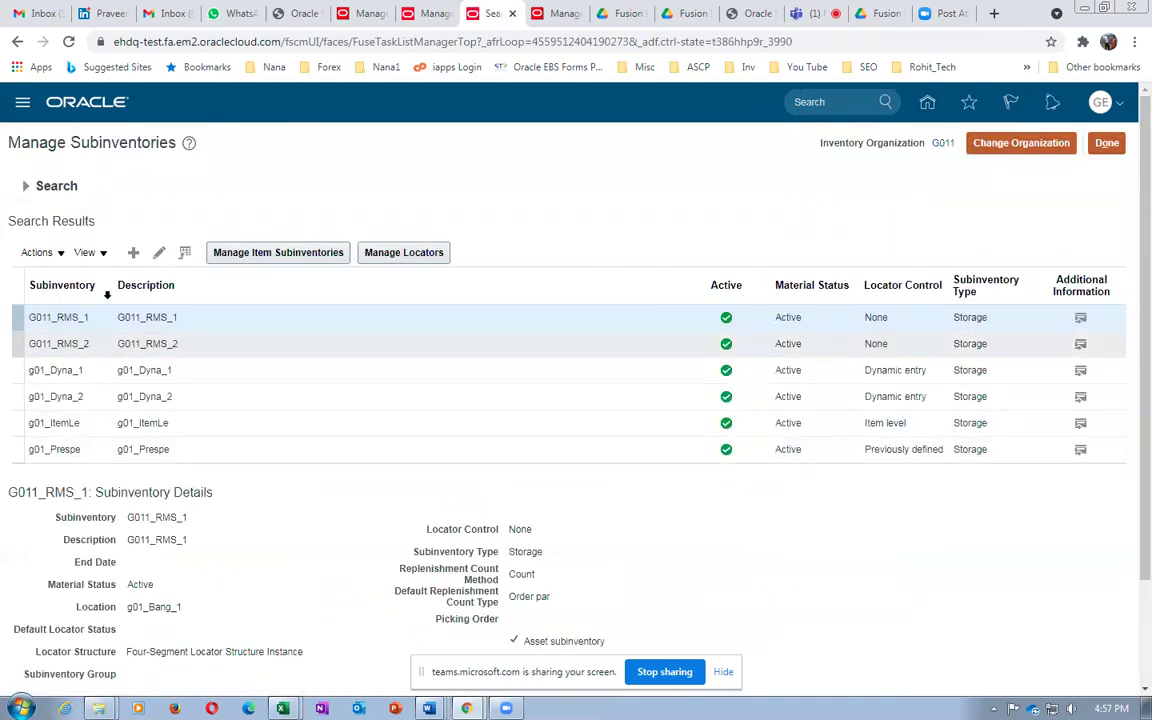
# Start a new subinventory in G011 with Stage as both its name and description
pyautogui.click(135, 253)
pyautogui.click(364, 219)
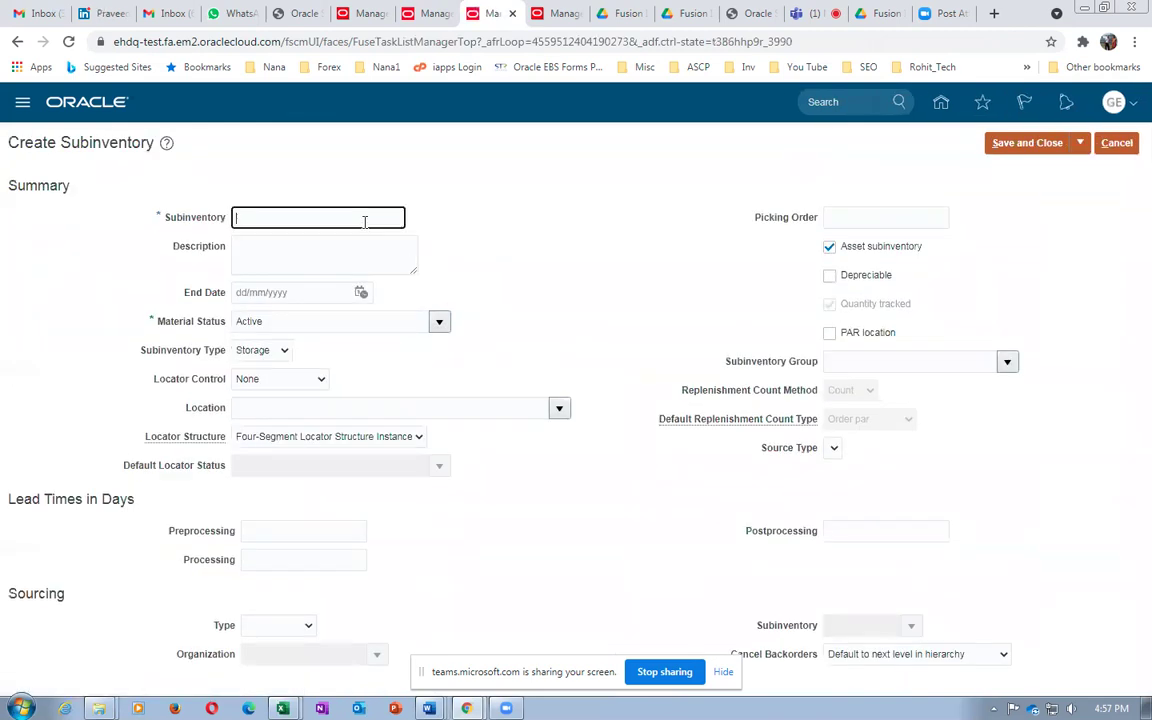
pyautogui.write('Stage')
pyautogui.press('Tab')
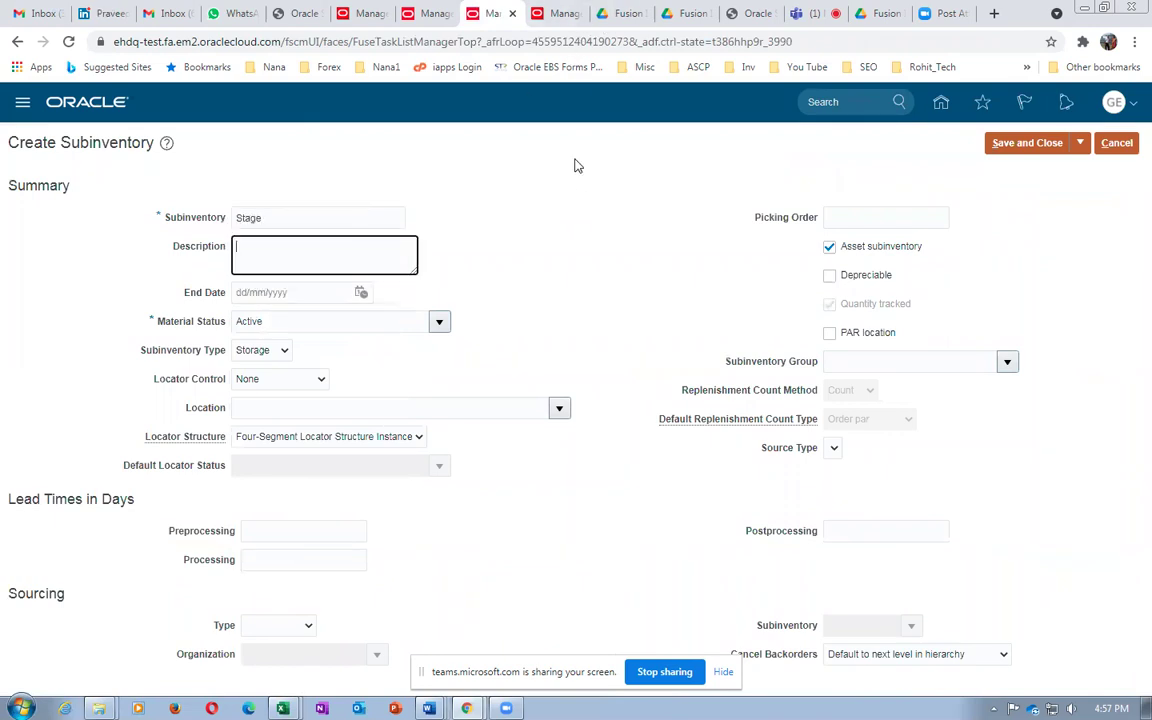
pyautogui.hotkey('shift', 'Tab')
pyautogui.hotkey('ctrl', 'c')
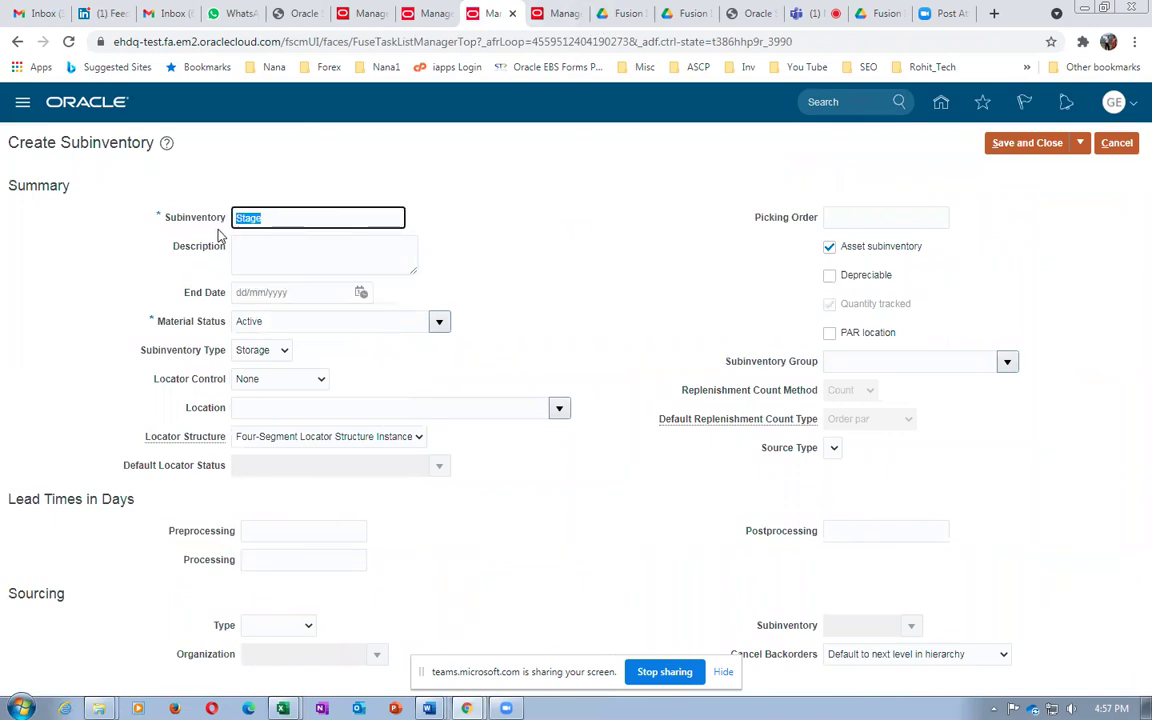
pyautogui.click(271, 252)
pyautogui.hotkey('ctrl', 'v')
# Assign location g01_Bang_1 to the Stage subinventory, save it and finish the Manage Subinventories task
pyautogui.click(283, 404)
pyautogui.write('g01')
pyautogui.press('Tab')
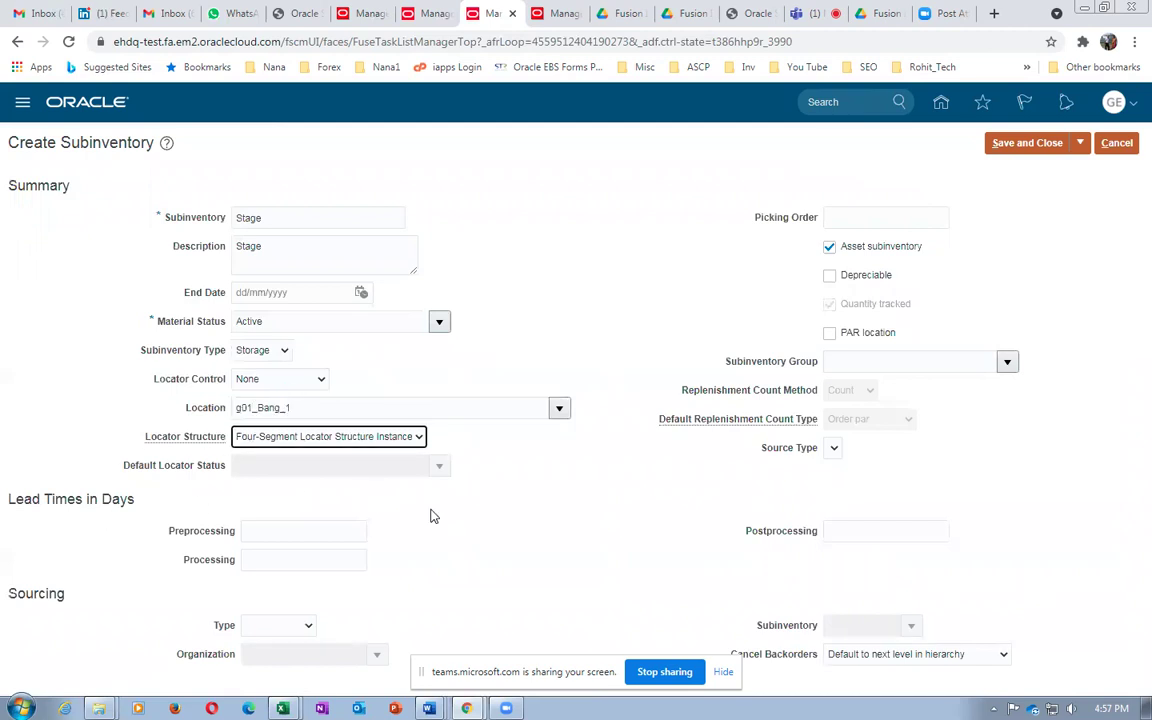
pyautogui.click(1030, 143)
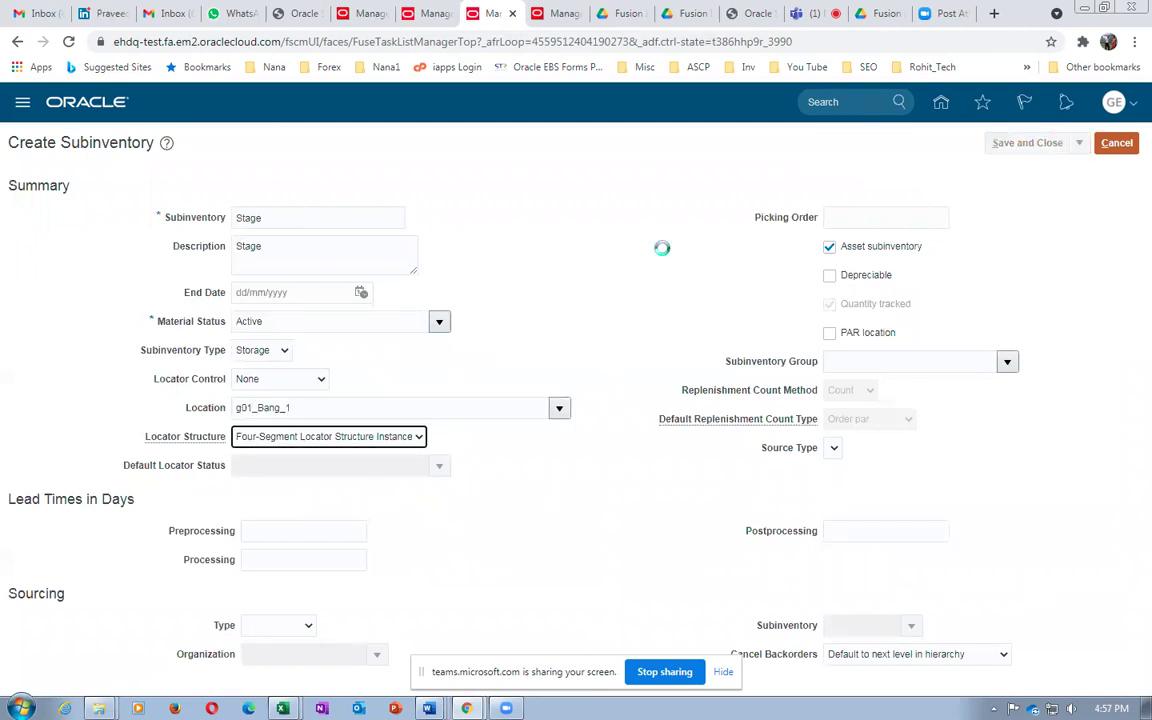
pyautogui.click(611, 263)
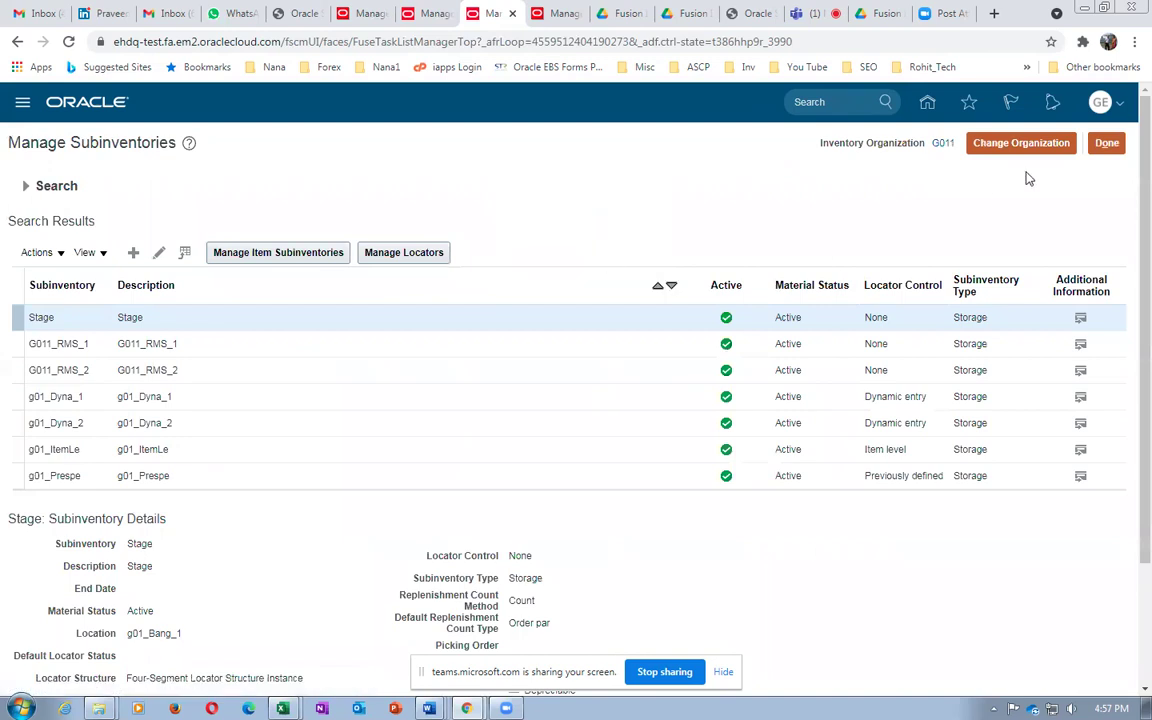
pyautogui.click(1104, 145)
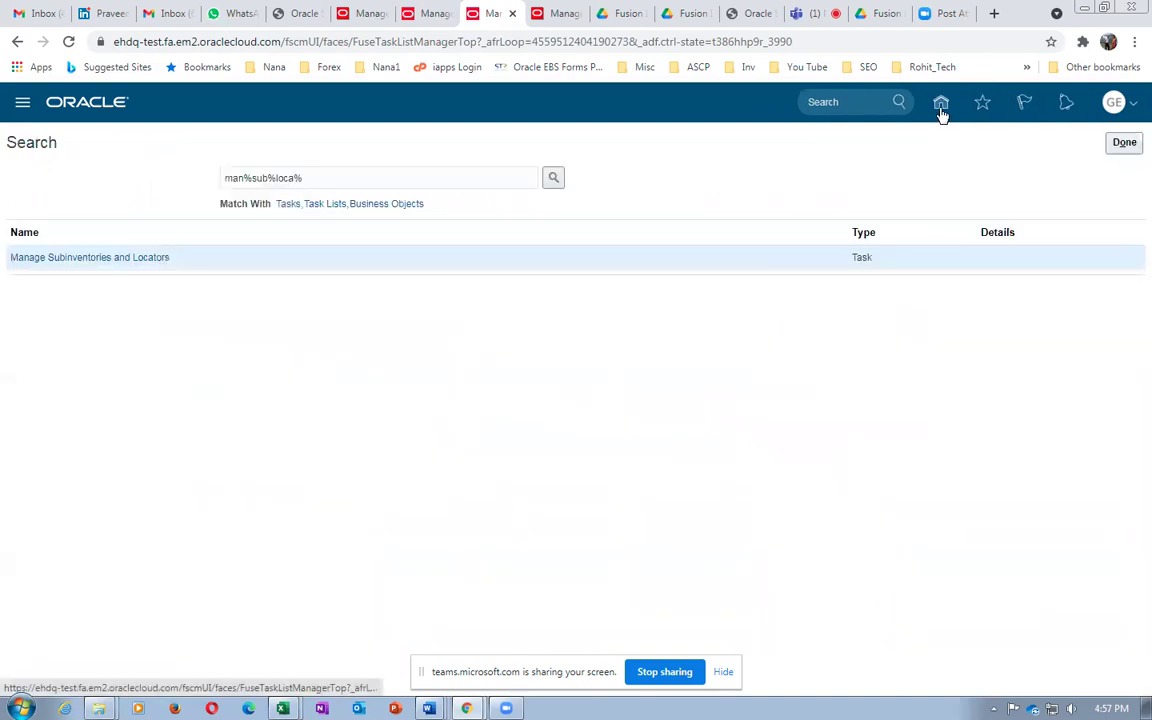
# Go to Inventory Management for G011, open Manage Movement Requests and start a new movement request
pyautogui.click(941, 104)
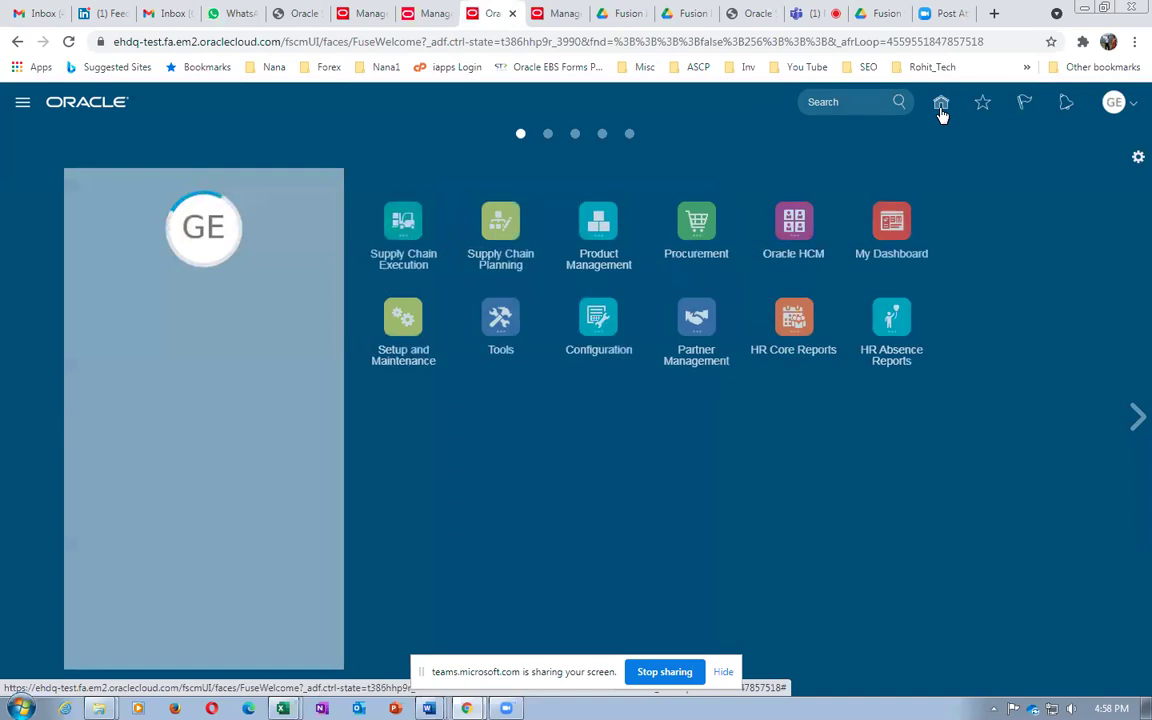
pyautogui.click(405, 222)
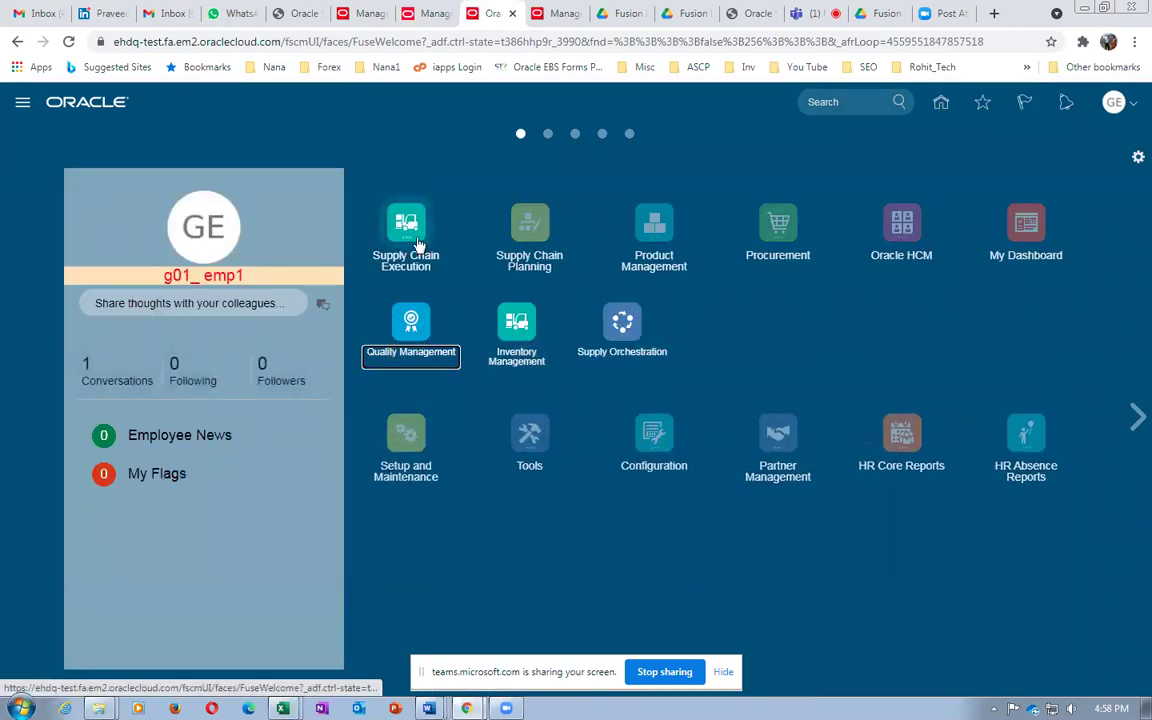
pyautogui.click(514, 320)
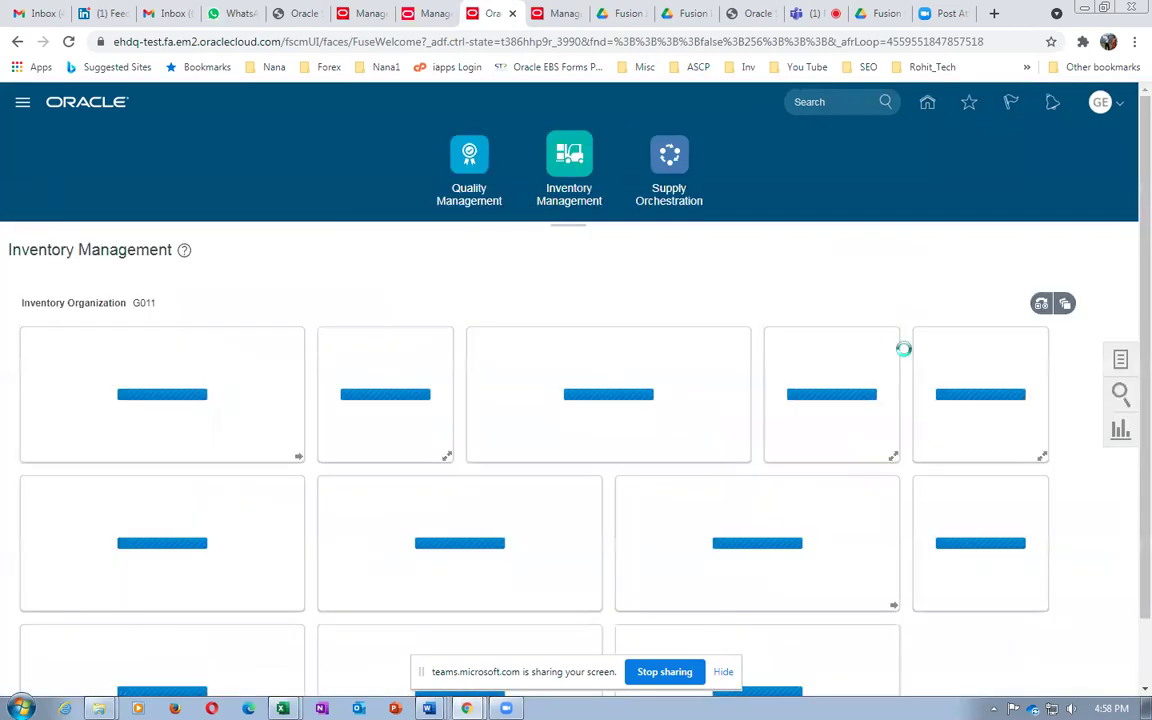
pyautogui.click(1117, 364)
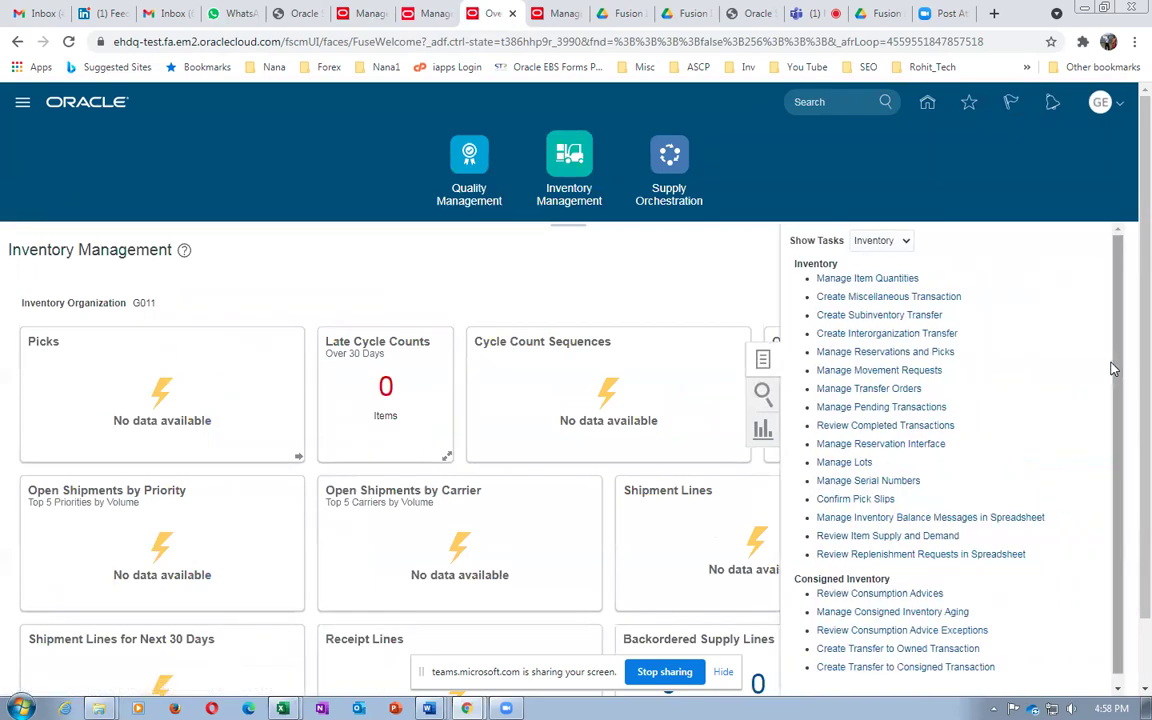
pyautogui.click(898, 370)
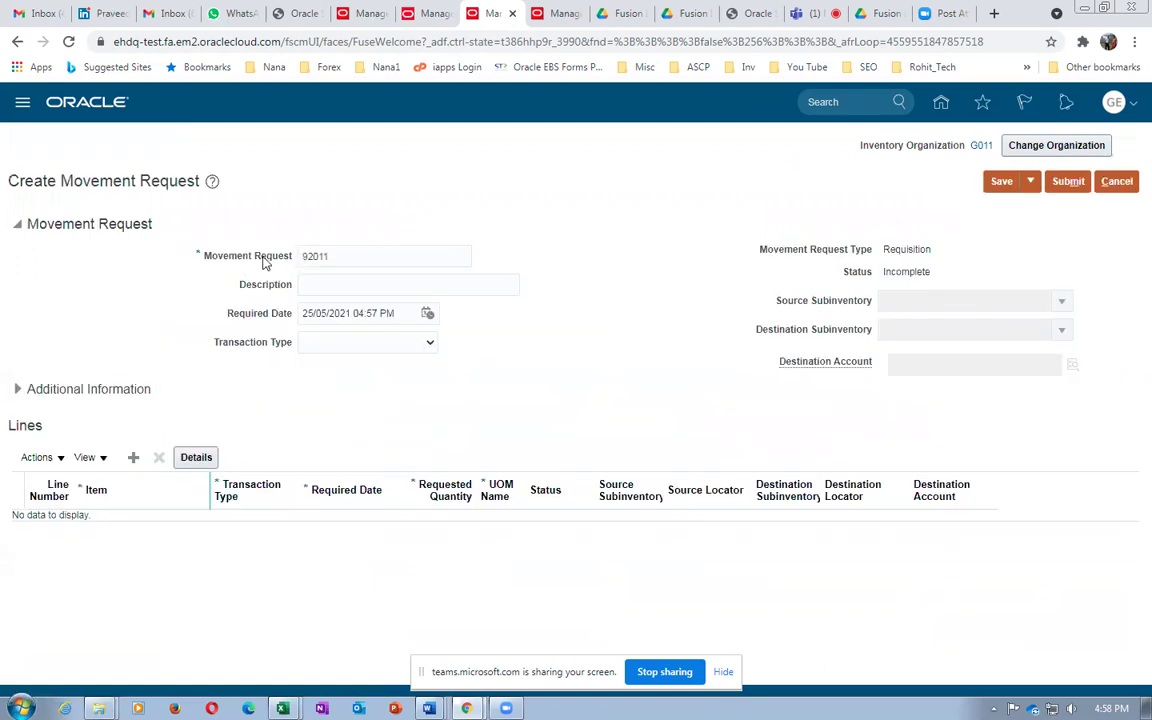
# Set the movement request number and description to g01_mr_1 and open the transaction type choices
pyautogui.doubleClick(349, 257)
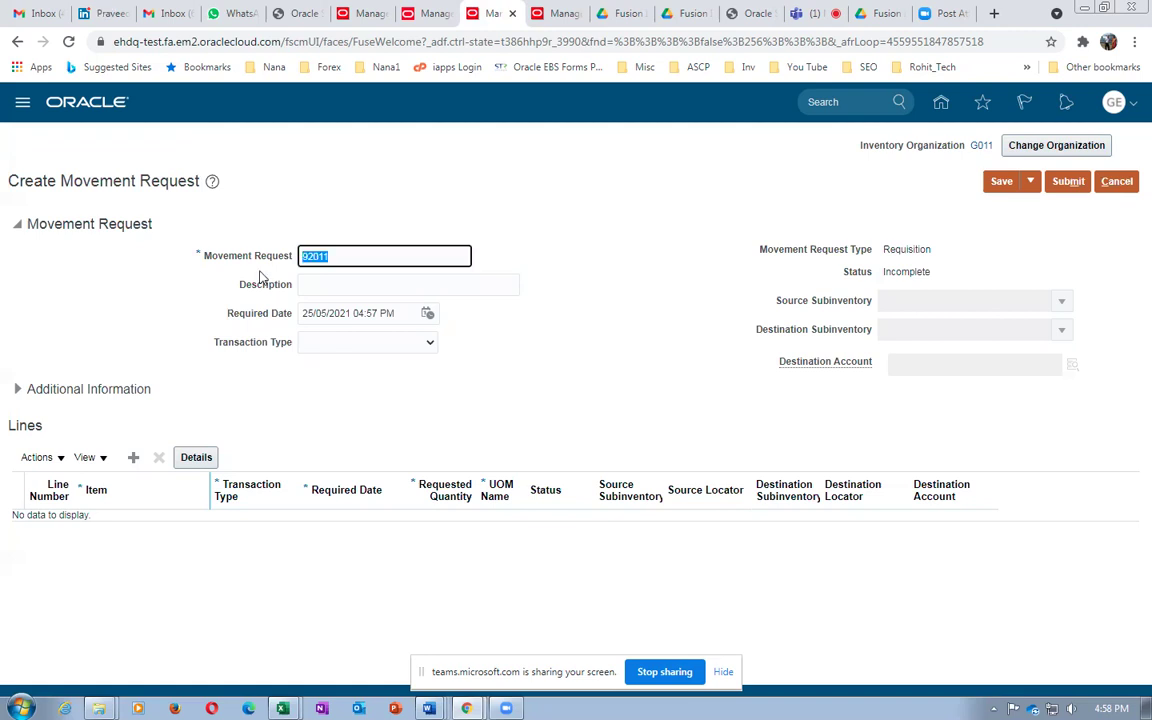
pyautogui.write('g01-mr_1')
pyautogui.press('Tab')
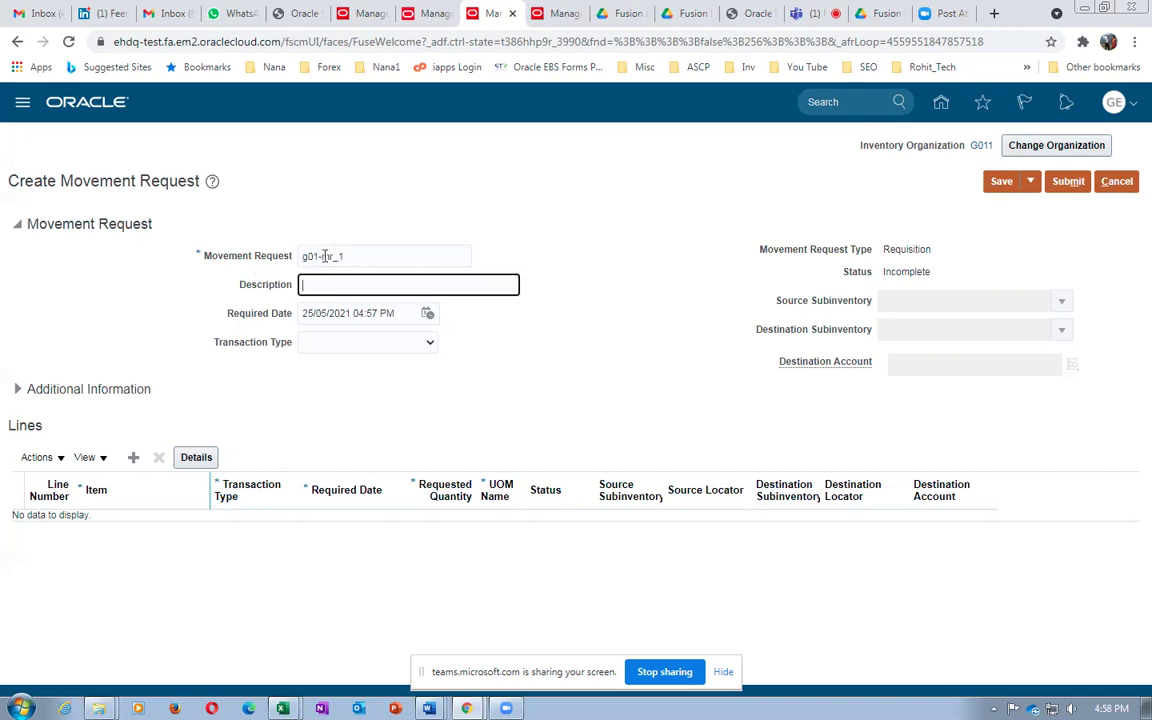
pyautogui.click(324, 256)
pyautogui.press('BackSpace')
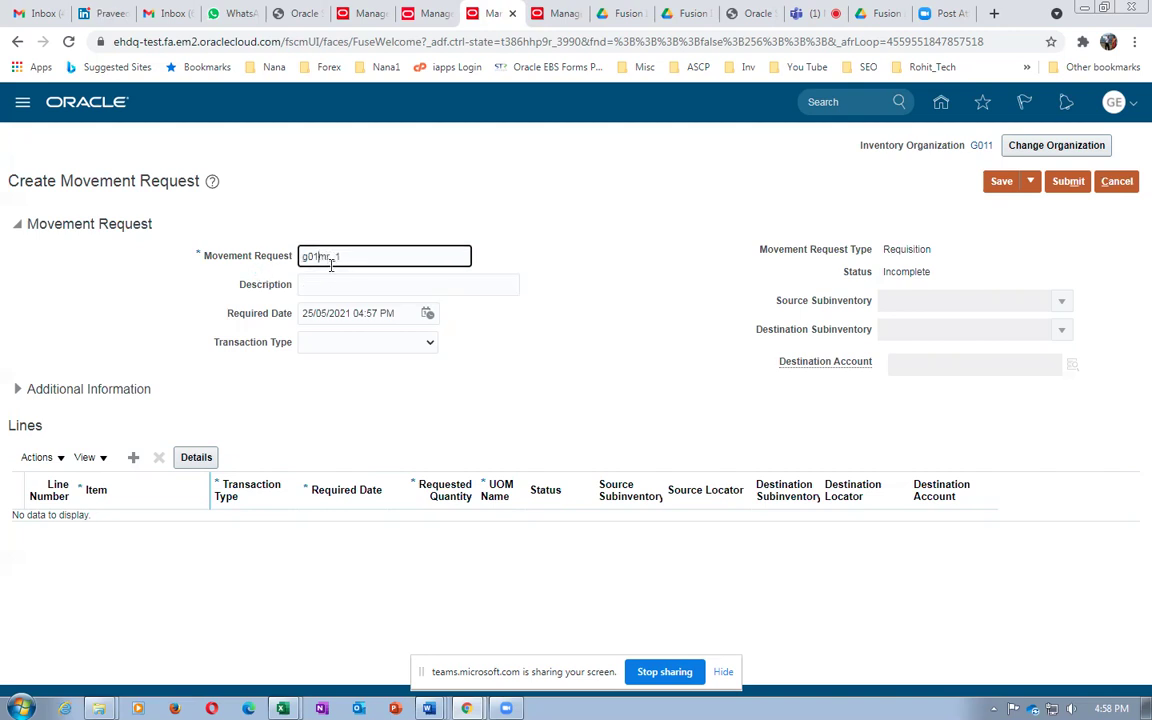
pyautogui.write('_')
pyautogui.moveTo(387, 256); pyautogui.dragTo(245, 259)
pyautogui.hotkey('ctrl', 'c')
pyautogui.click(331, 285)
pyautogui.hotkey('ctrl', 'v')
pyautogui.click(366, 352)
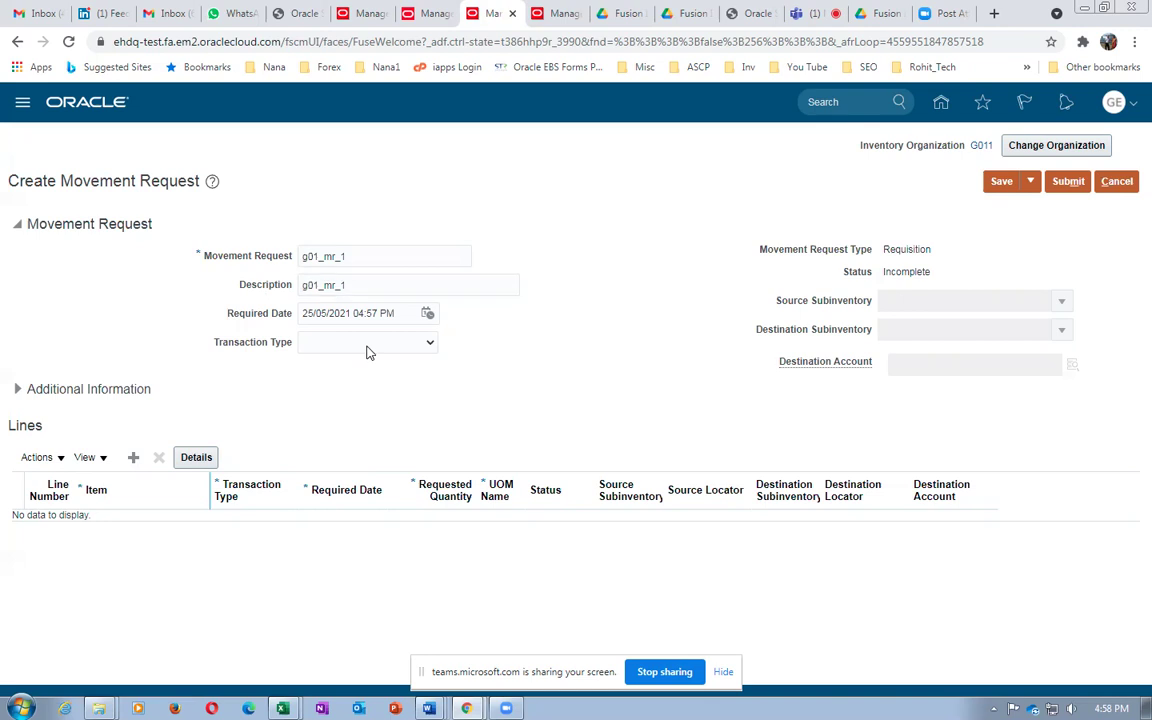
pyautogui.click(367, 348)
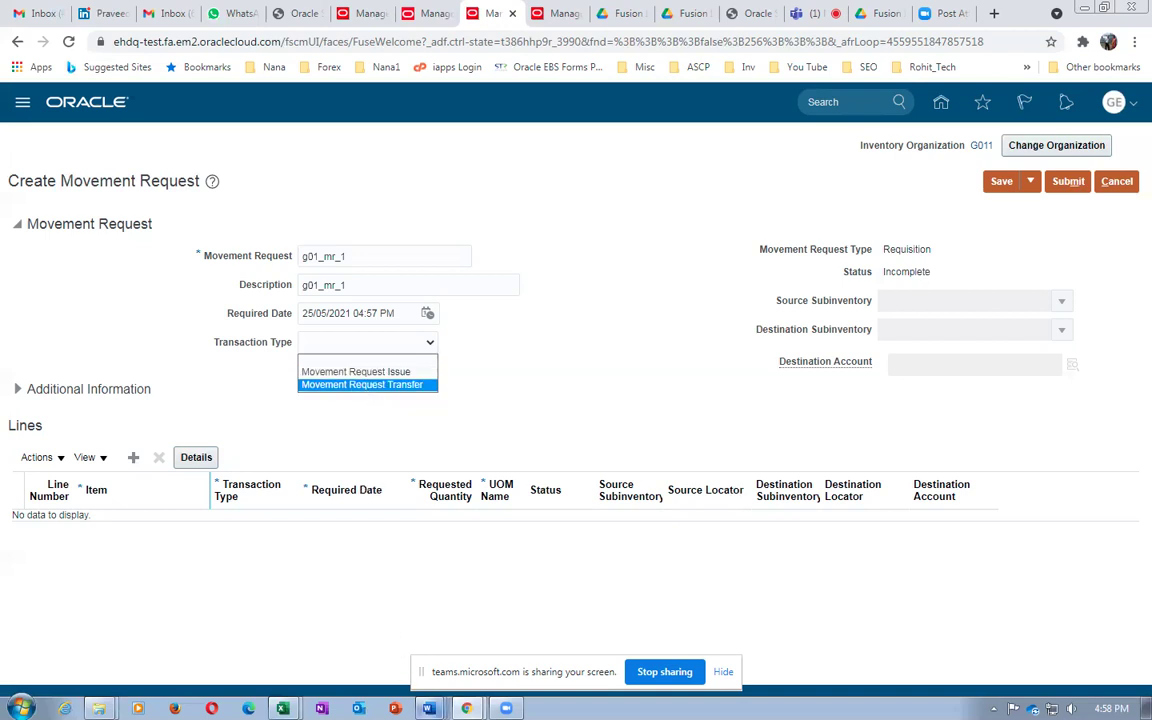
# Switch to the Movement Requests document in Word and examine the Staging Area activities in the process diagram
pyautogui.click(428, 708)
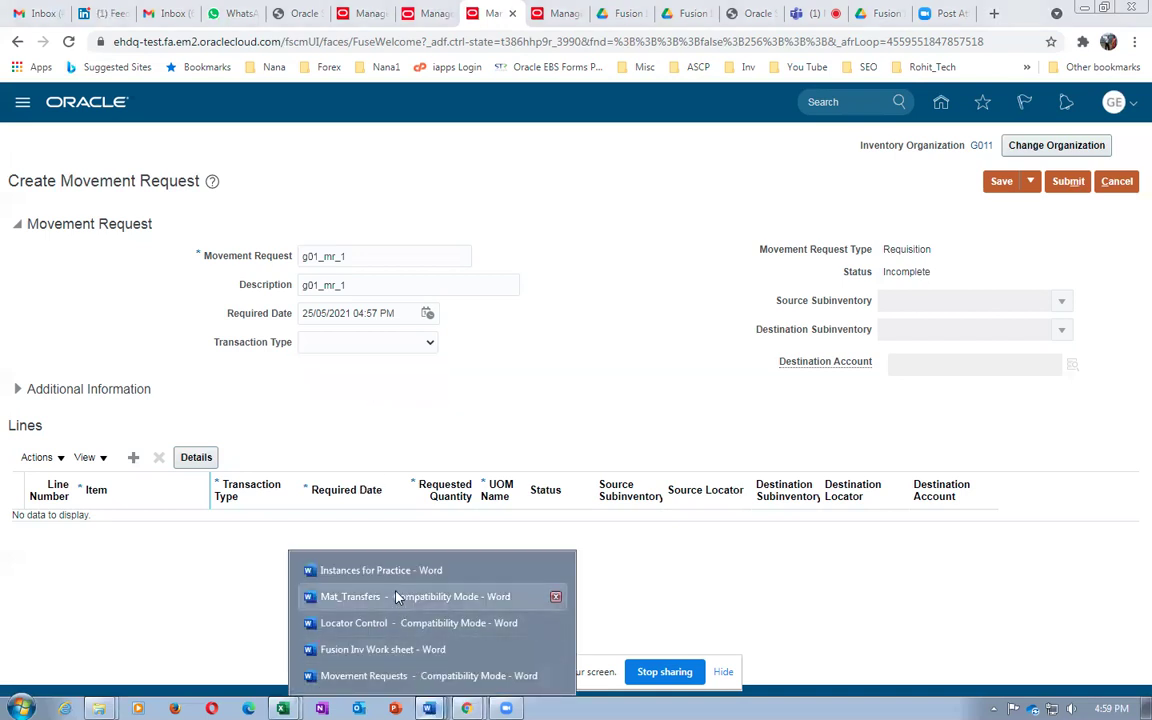
pyautogui.click(428, 676)
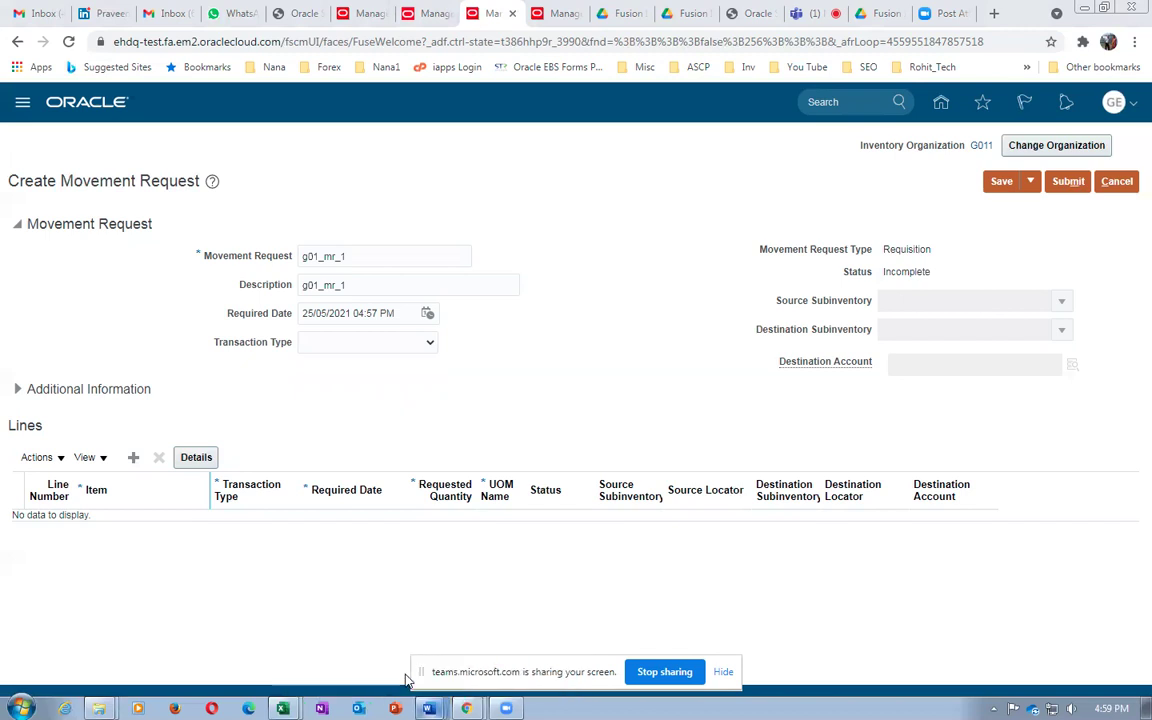
pyautogui.scroll(5, 1068, 415)
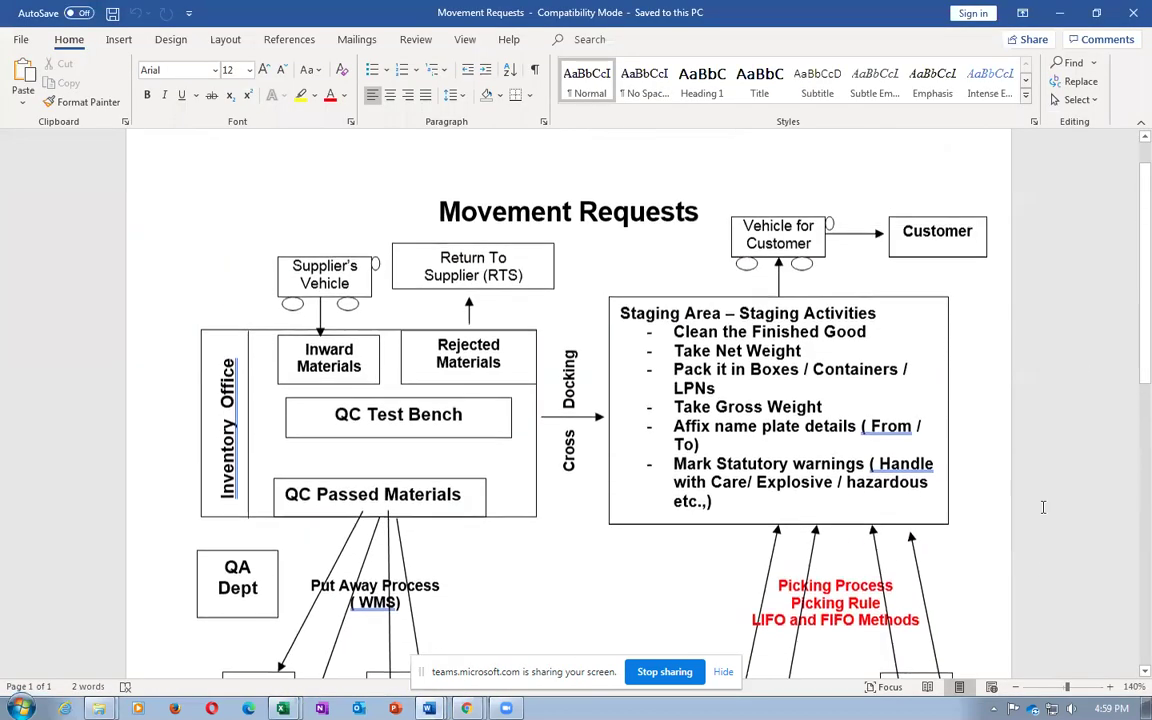
pyautogui.moveTo(726, 321); pyautogui.dragTo(766, 470)
pyautogui.click(676, 358)
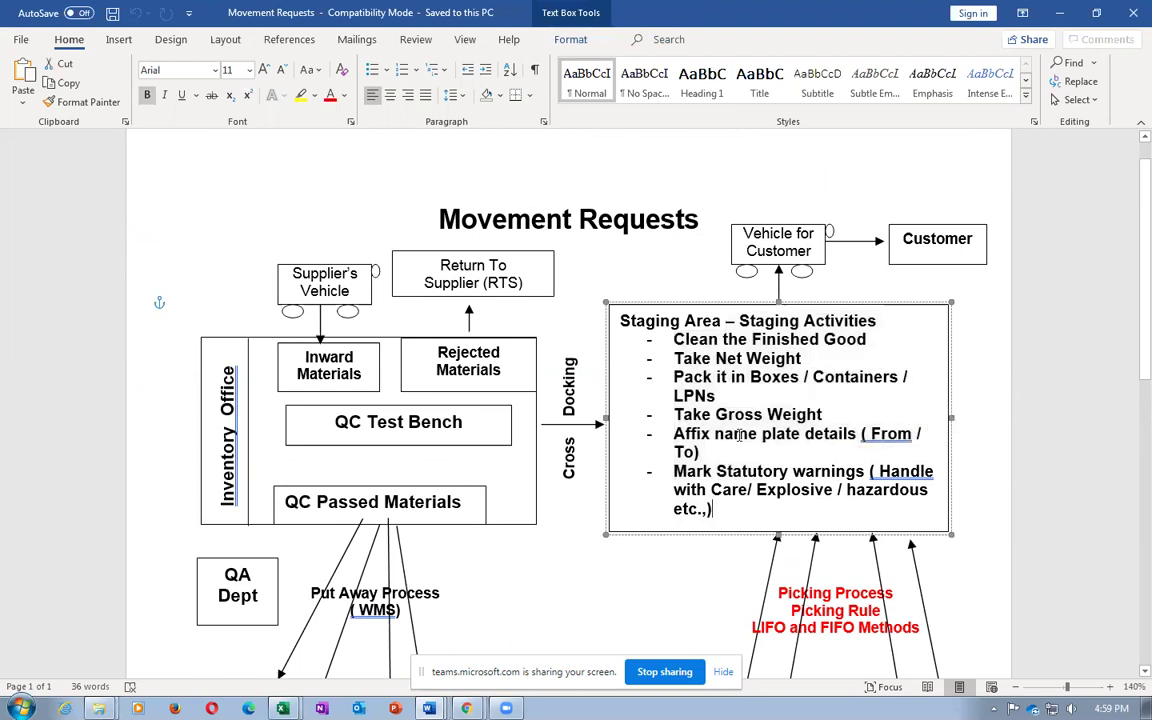
# Return to the Oracle movement request g01_mr_1 and set its transaction type to Movement Request Transfer
pyautogui.hotkey('alt', 'Tab')
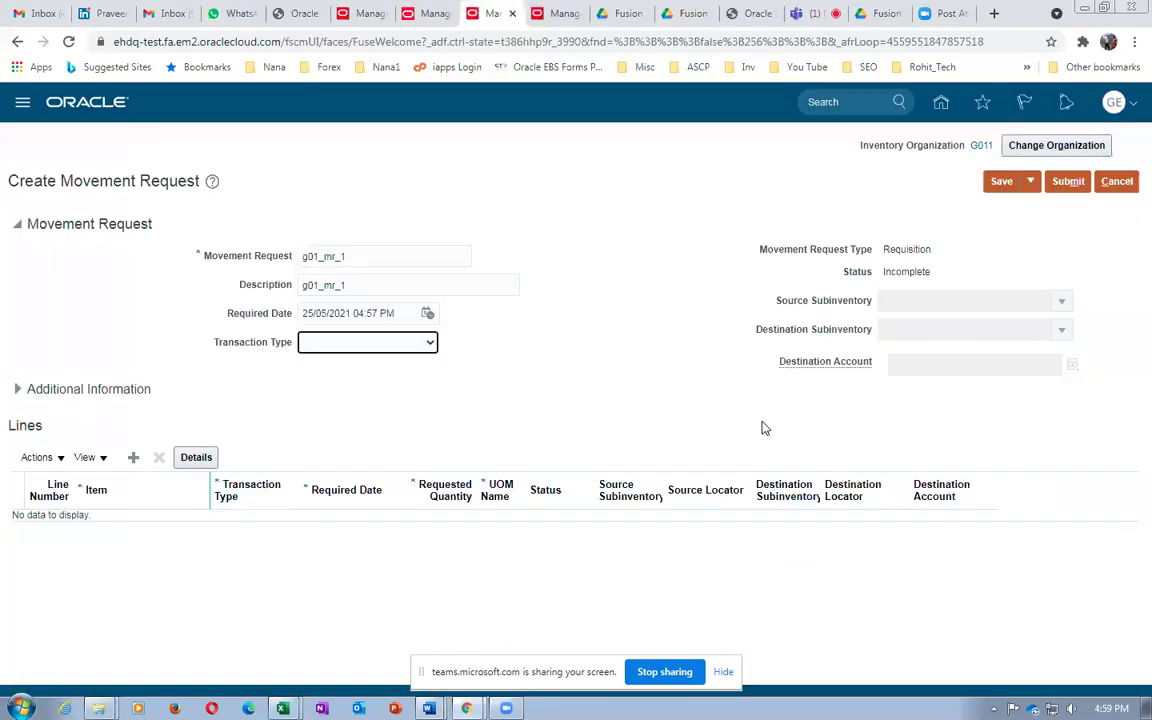
pyautogui.click(345, 343)
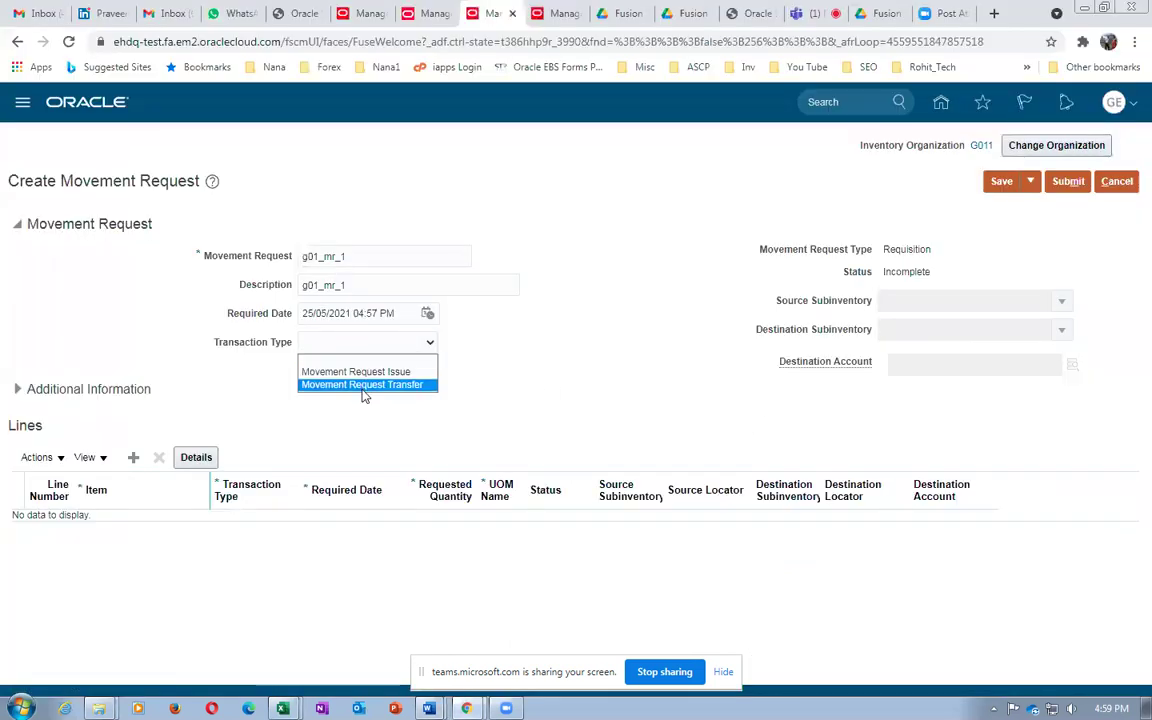
pyautogui.click(362, 385)
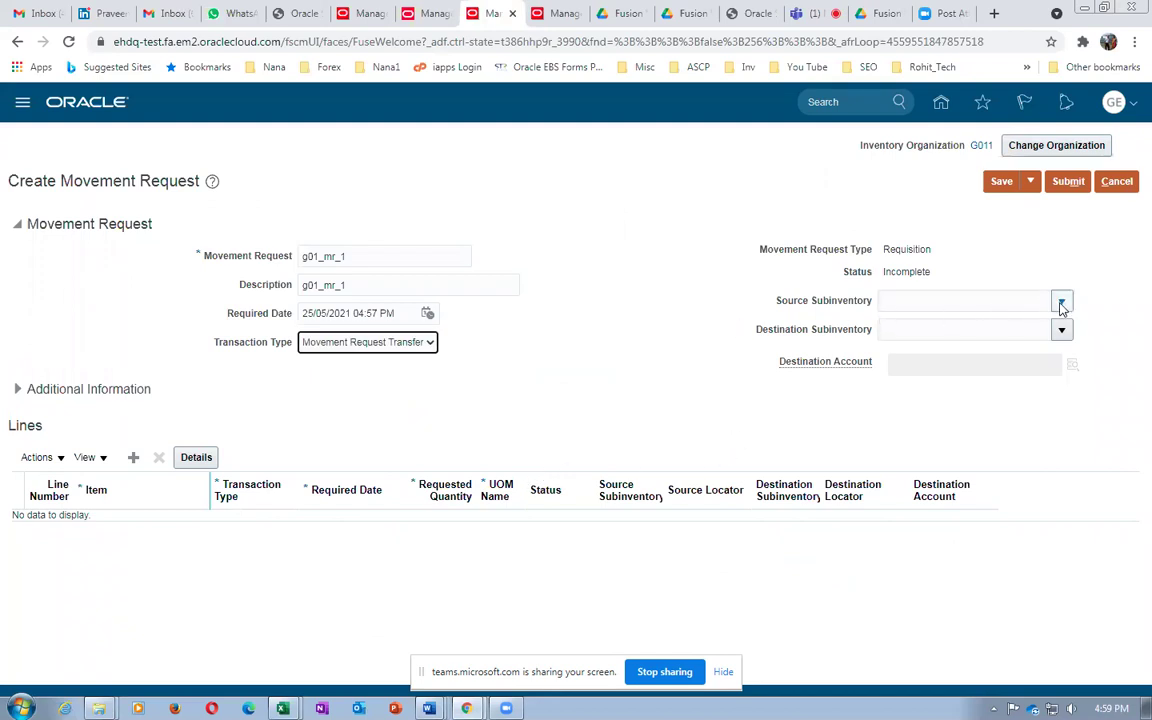
# Switch to the Movement_Request_Lab_Exercise workbook in Excel and check the subinventory of the first stock transaction
pyautogui.click(913, 305)
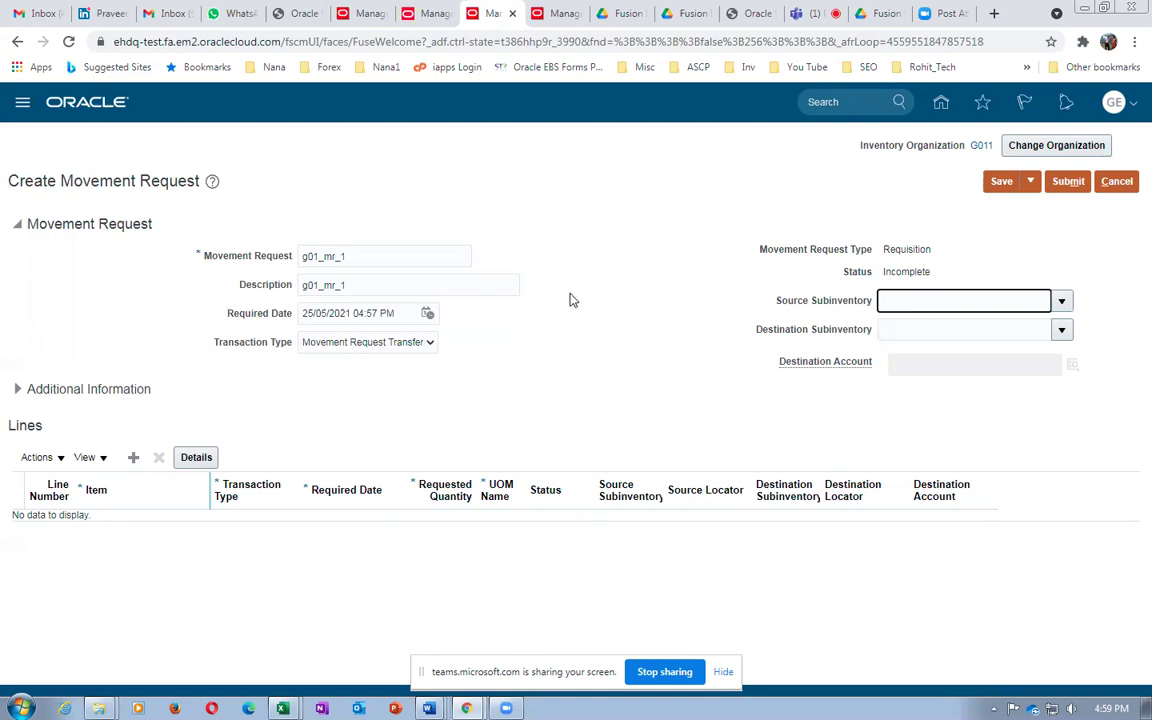
pyautogui.click(283, 708)
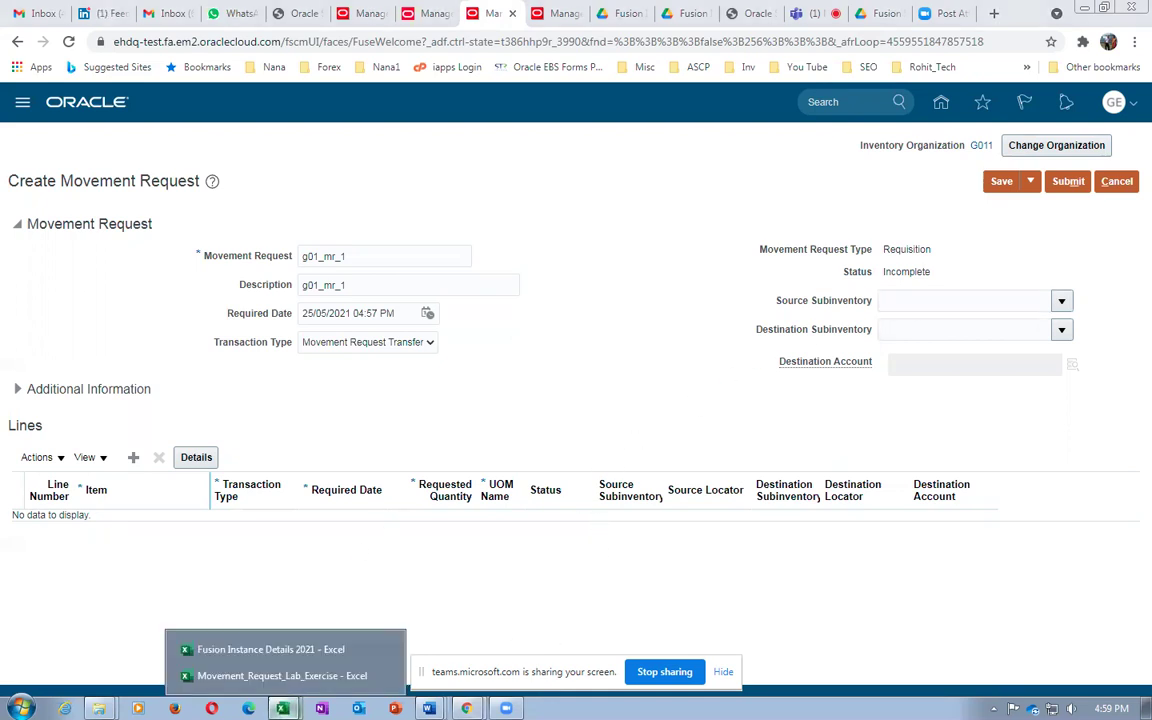
pyautogui.click(284, 676)
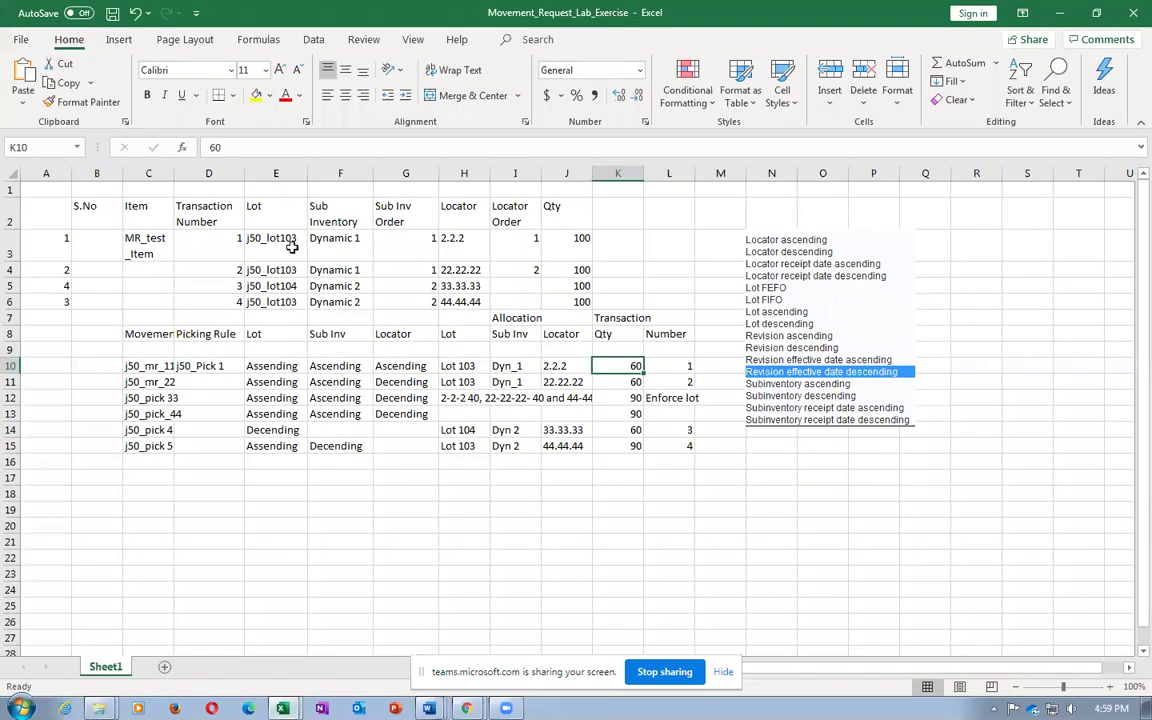
pyautogui.click(324, 246)
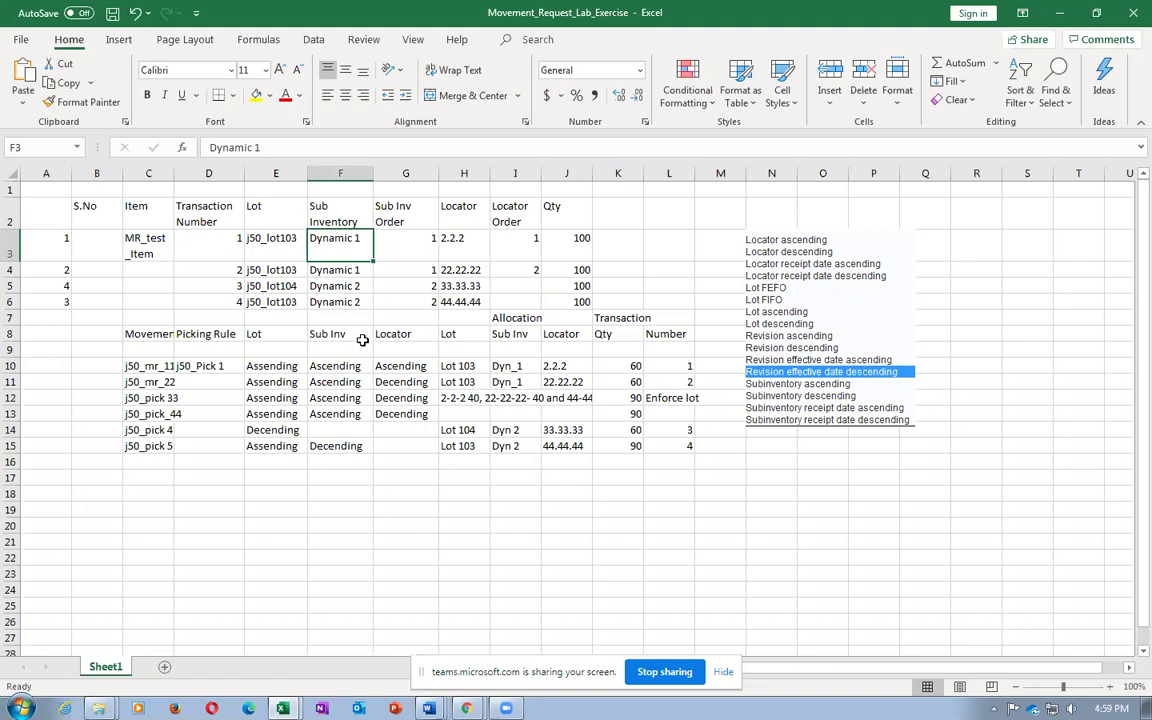
# Go back to the Oracle movement request and set the destination subinventory to Stage, leaving the source subinventory blank
pyautogui.hotkey('alt', 'Tab')
pyautogui.click(900, 300)
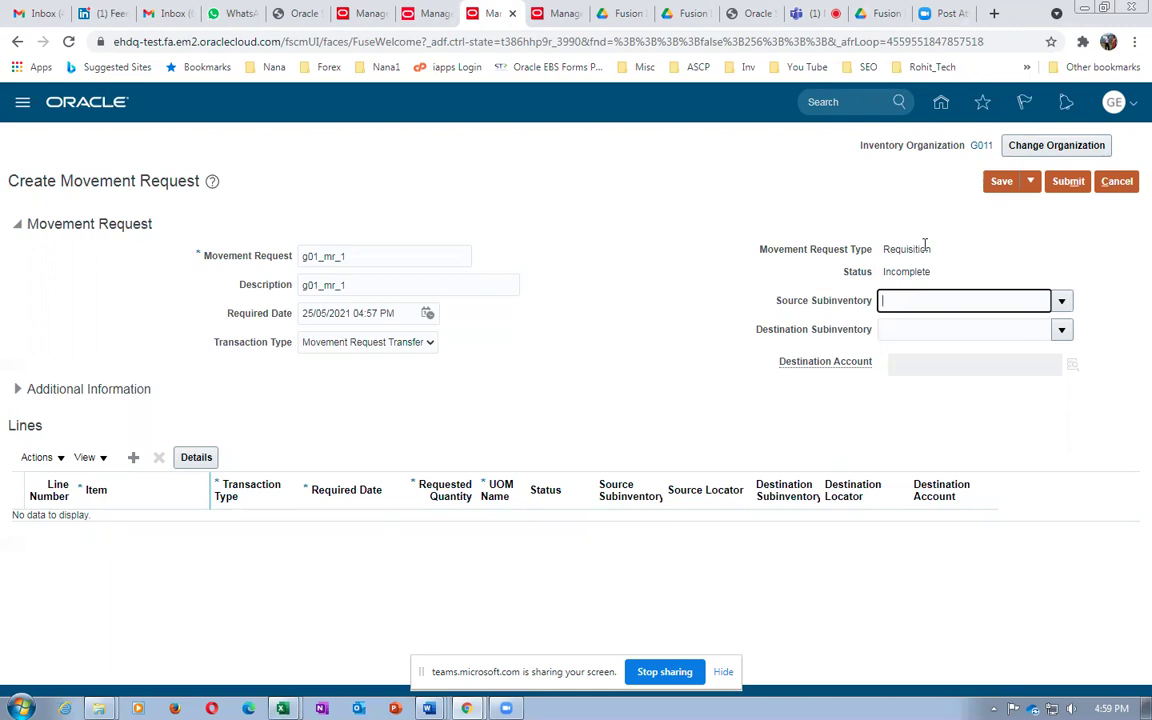
pyautogui.click(902, 331)
pyautogui.write('sta')
pyautogui.click(910, 347)
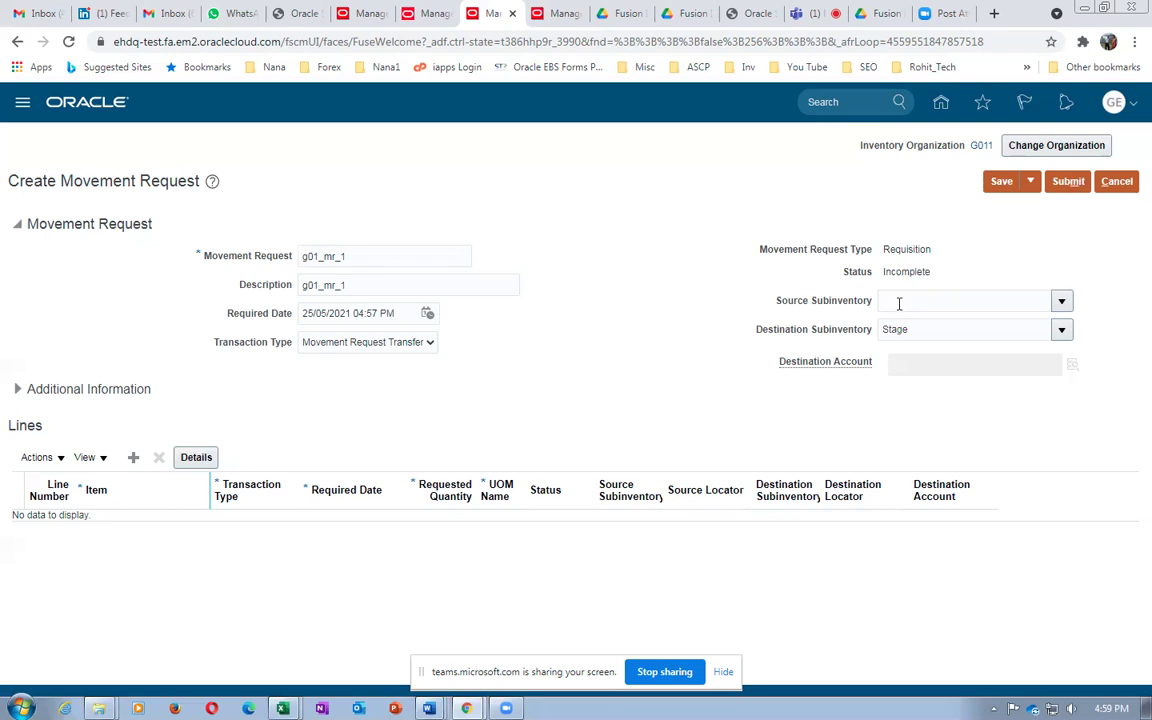
# Add a movement request line for item g01_mr_test with a requested quantity of 60
pyautogui.click(133, 457)
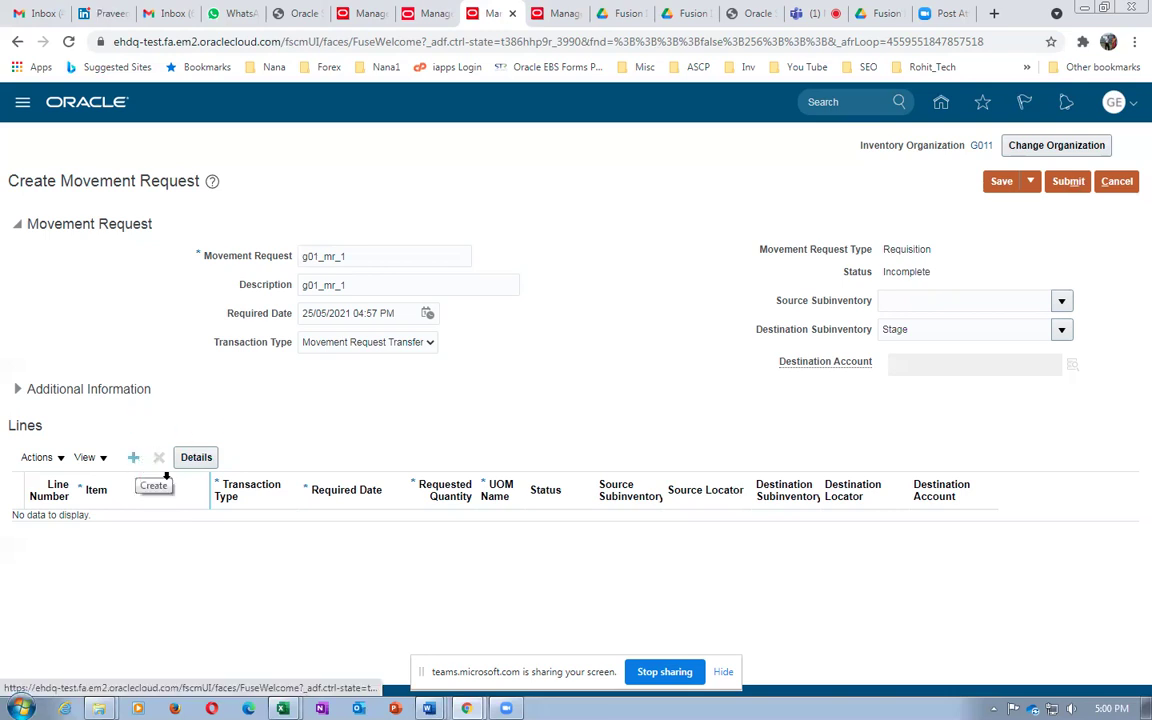
pyautogui.click(1134, 640)
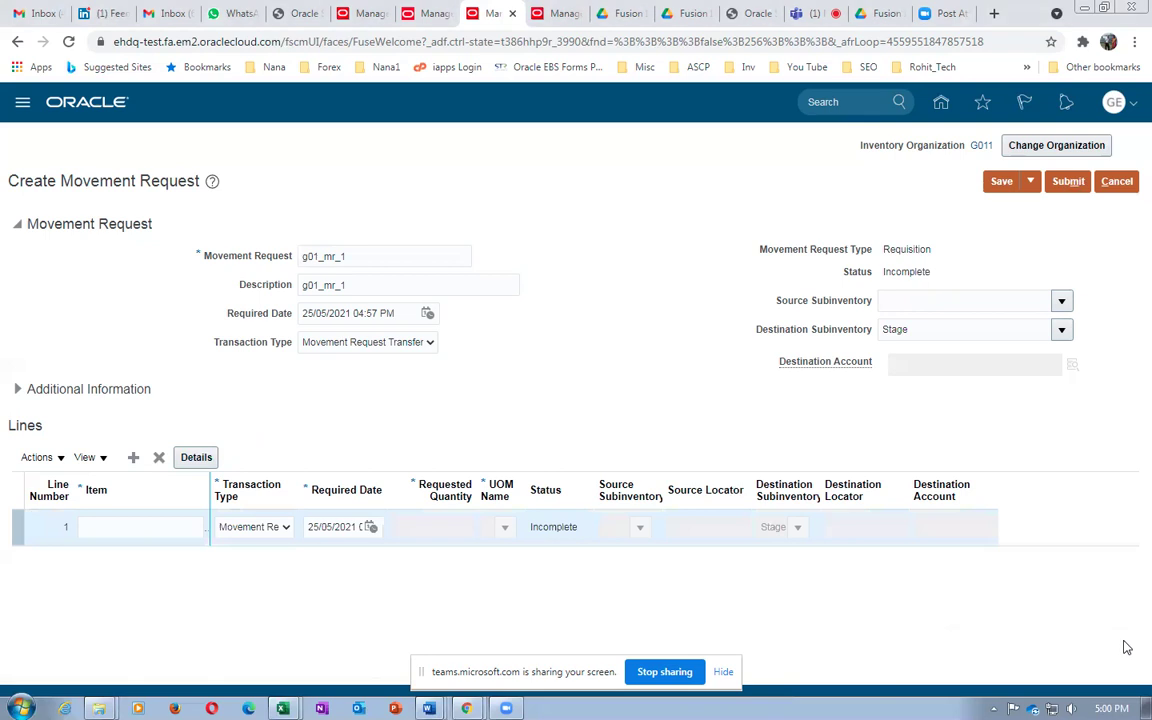
pyautogui.click(160, 527)
pyautogui.write('g01_mr')
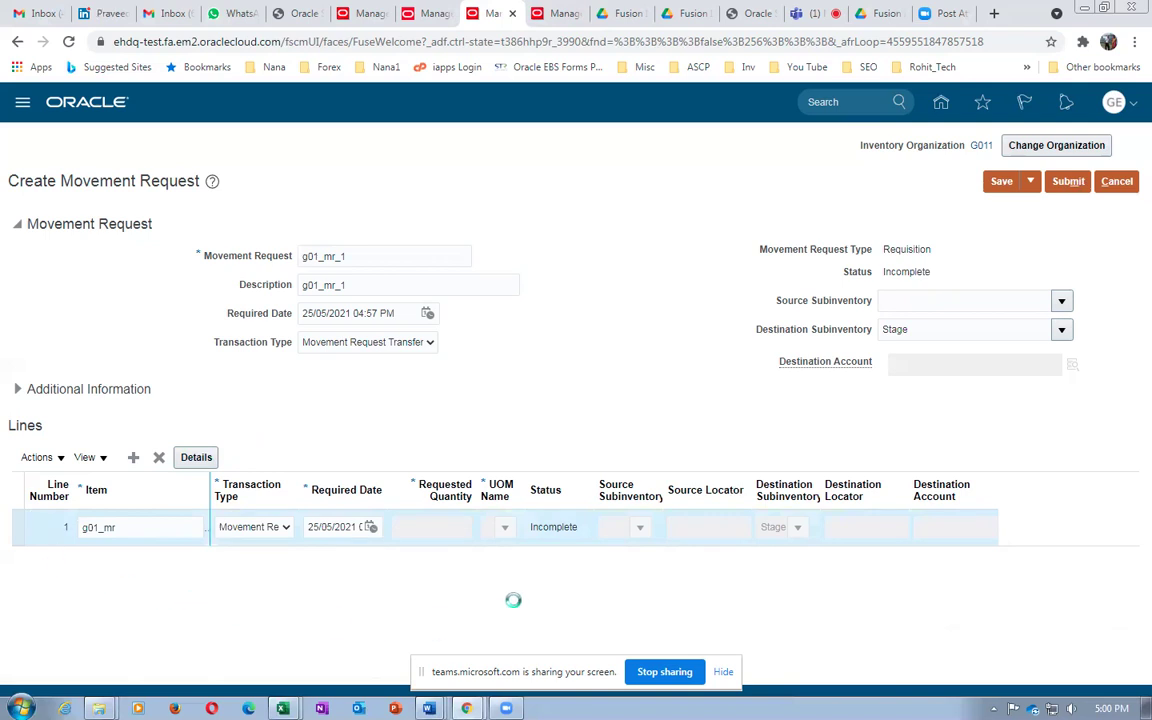
pyautogui.click(430, 528)
pyautogui.write('60')
pyautogui.press('Tab')
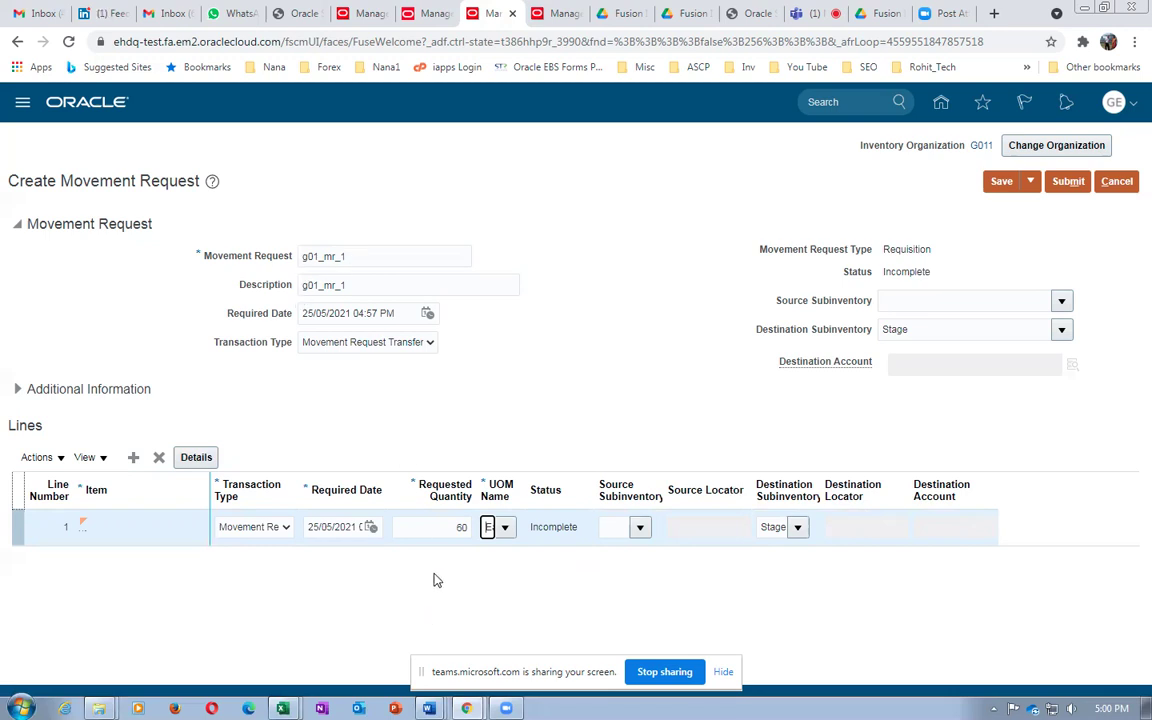
# Glance at the Excel exercise, return to Oracle, and save and submit movement request g01_mr_1
pyautogui.hotkey('alt', 'Tab')
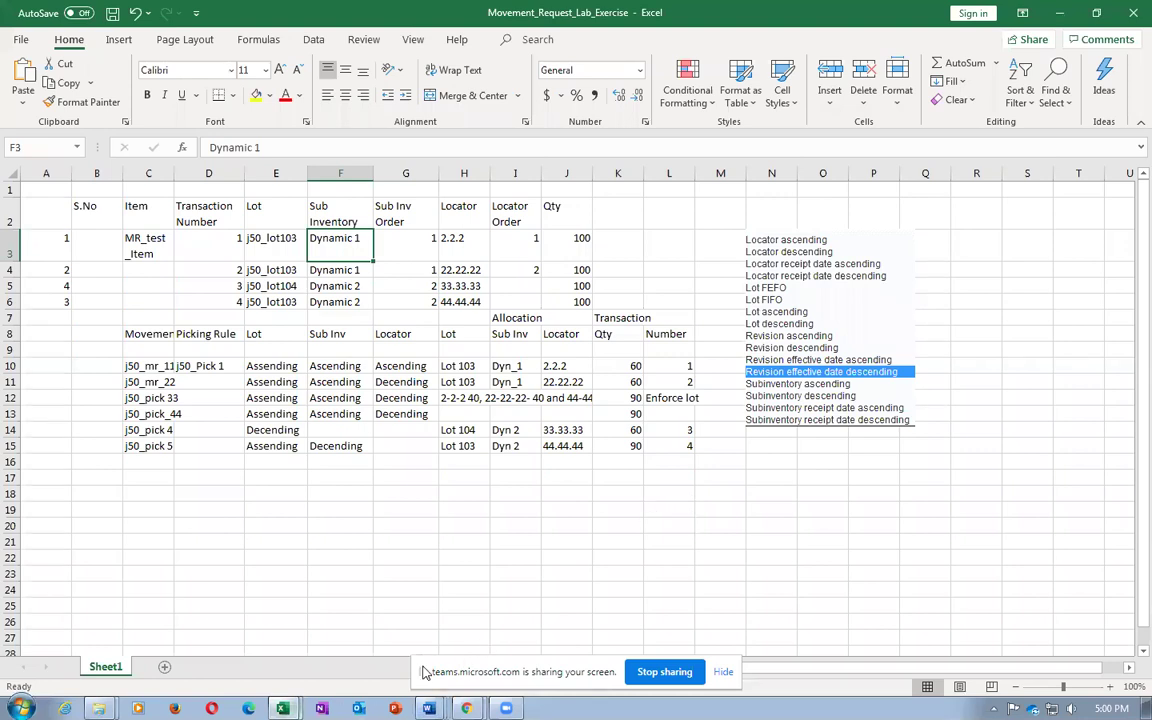
pyautogui.hotkey('alt', 'Tab')
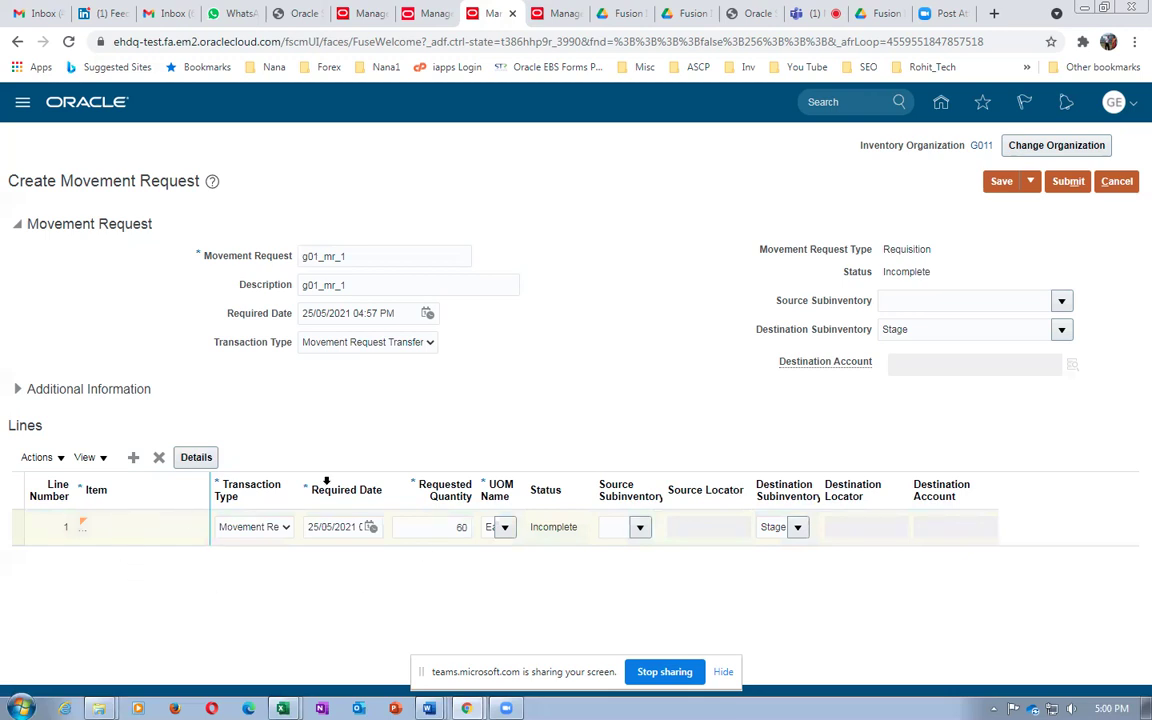
pyautogui.click(1008, 184)
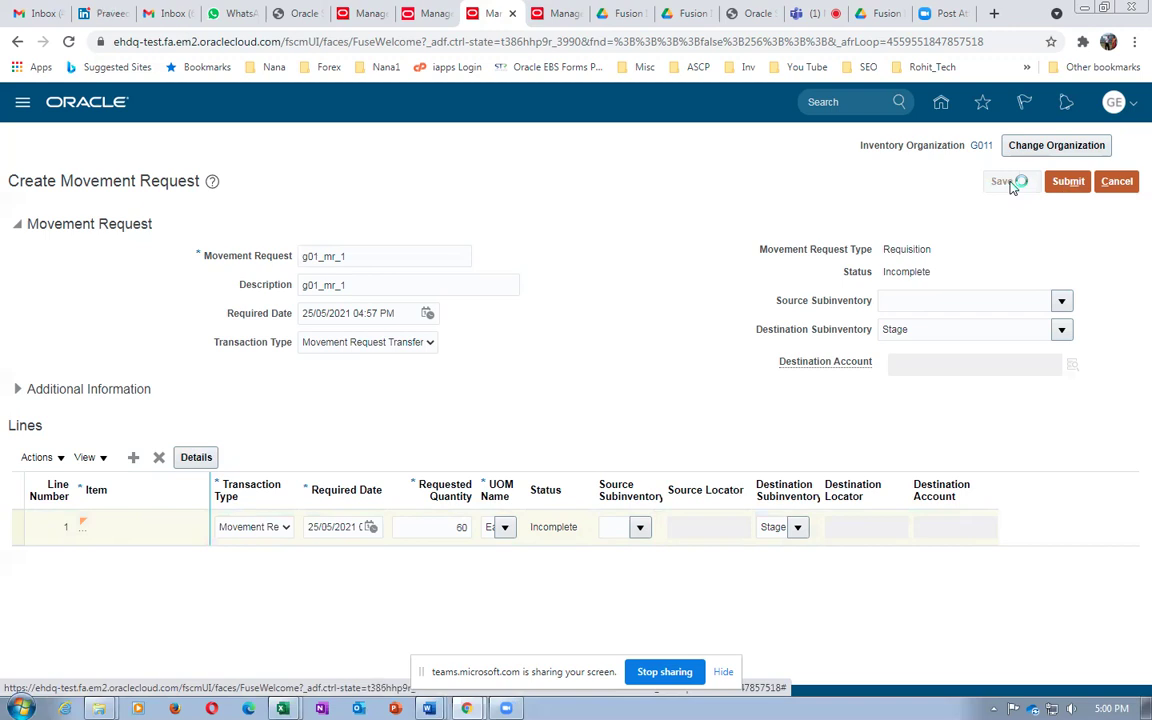
pyautogui.click(1066, 182)
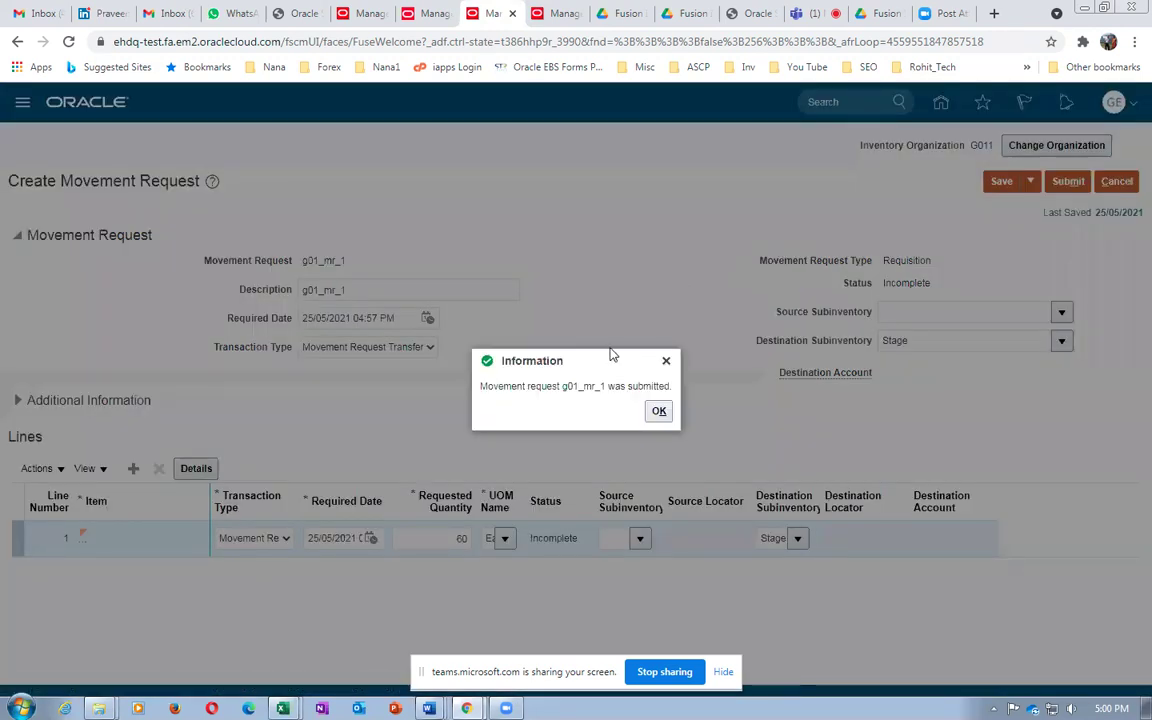
pyautogui.click(658, 411)
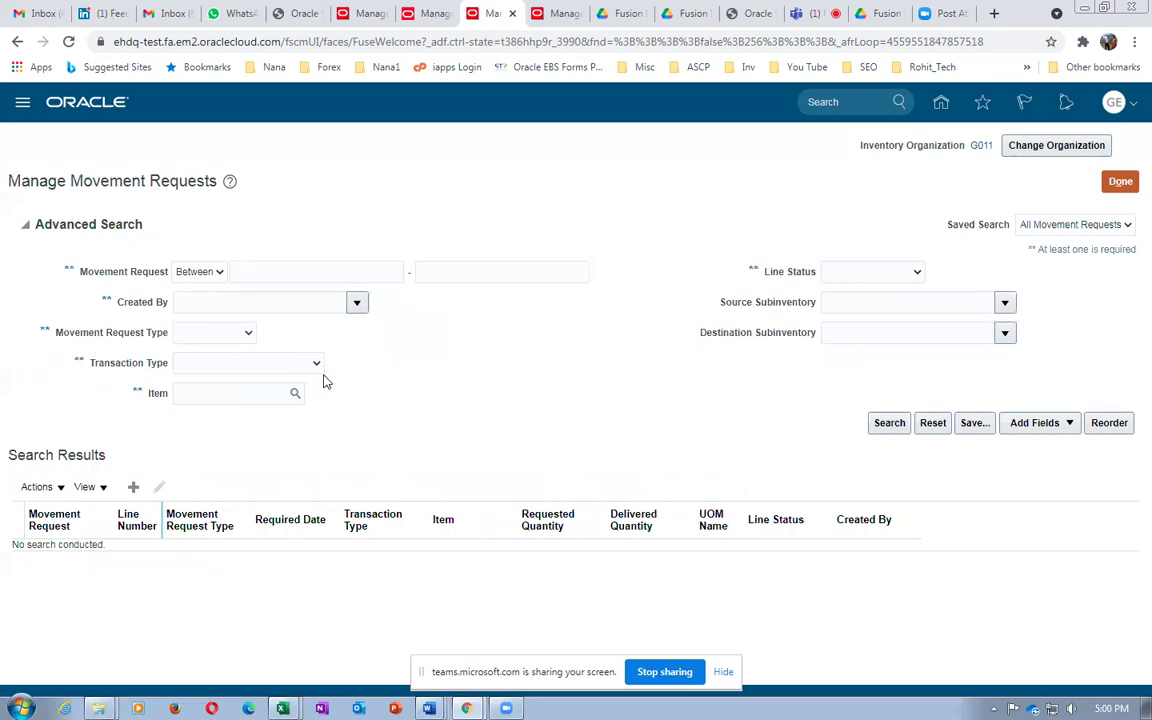
# Search the movement requests for item g01_mr_test
pyautogui.click(889, 422)
pyautogui.click(903, 424)
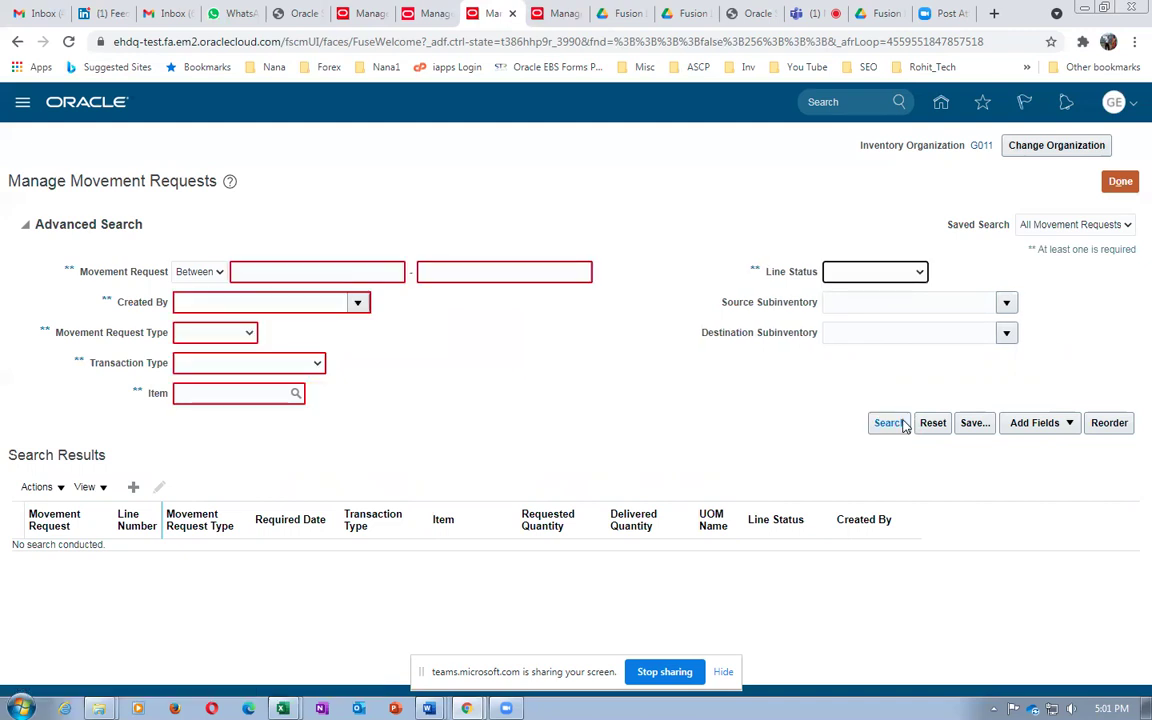
pyautogui.click(204, 392)
pyautogui.write('g01_rr')
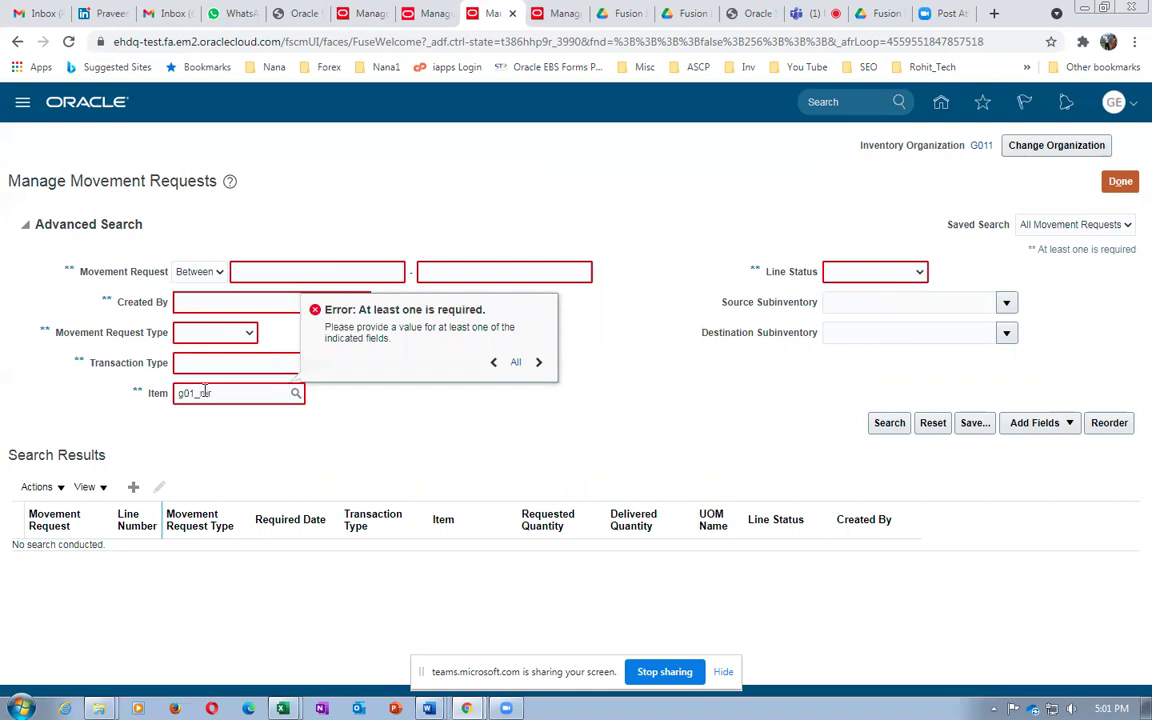
pyautogui.write('_test')
pyautogui.click(890, 423)
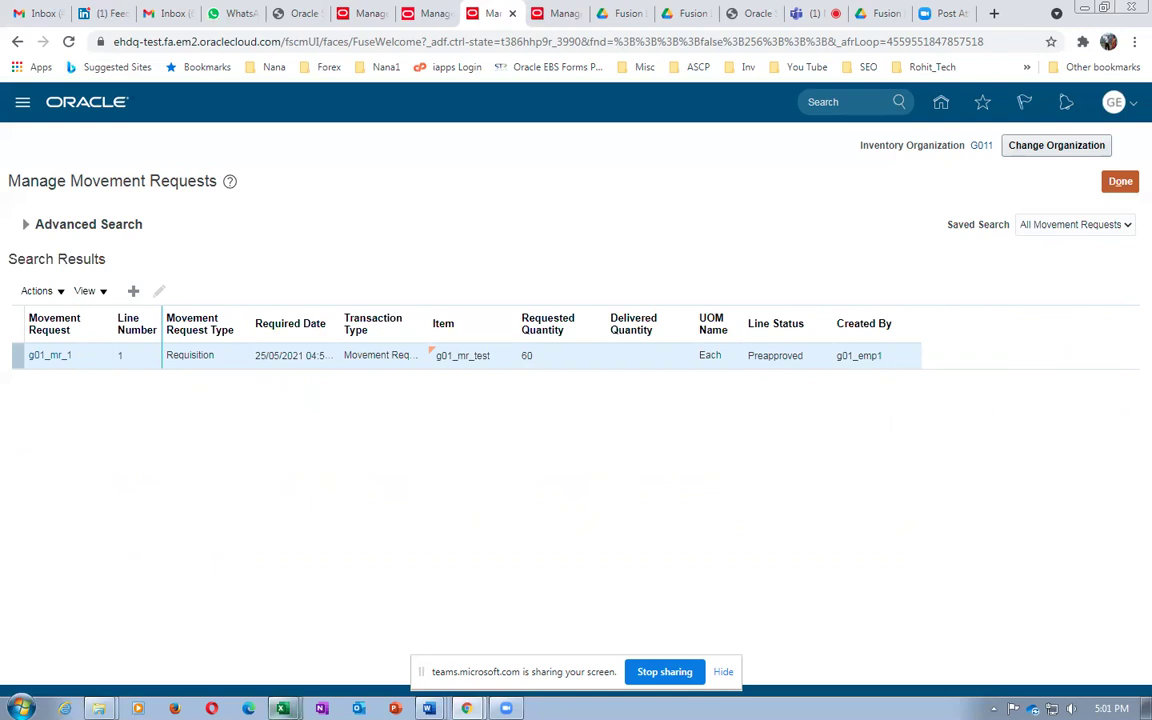
# In the Excel exercise, examine the first movement request's picking rule orders and its expected lot, subinventory, locator and quantity allocation
pyautogui.moveTo(283, 708)
pyautogui.click(300, 675)
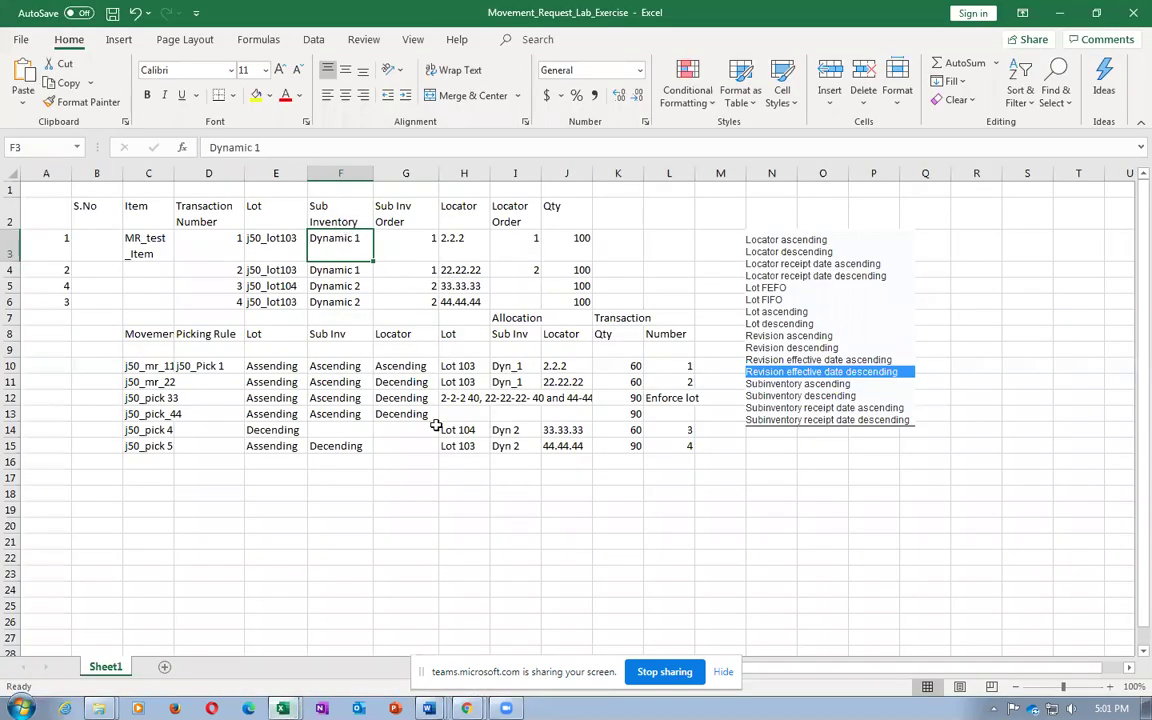
pyautogui.click(521, 369)
pyautogui.click(552, 368)
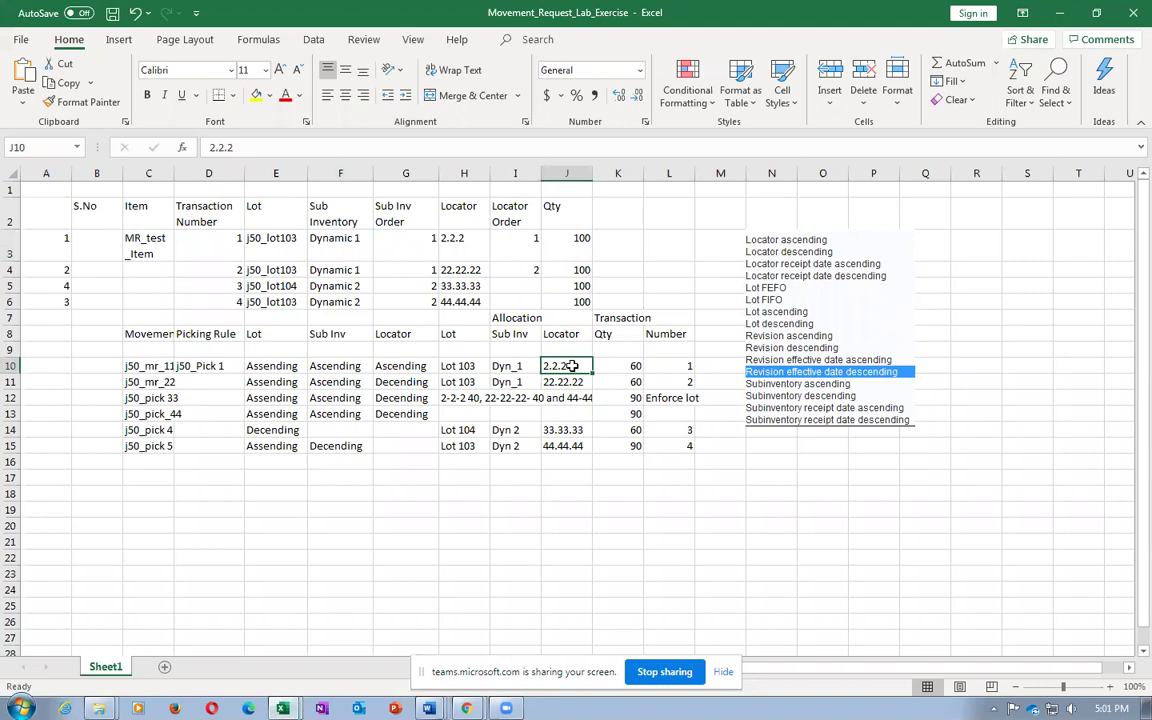
pyautogui.click(615, 369)
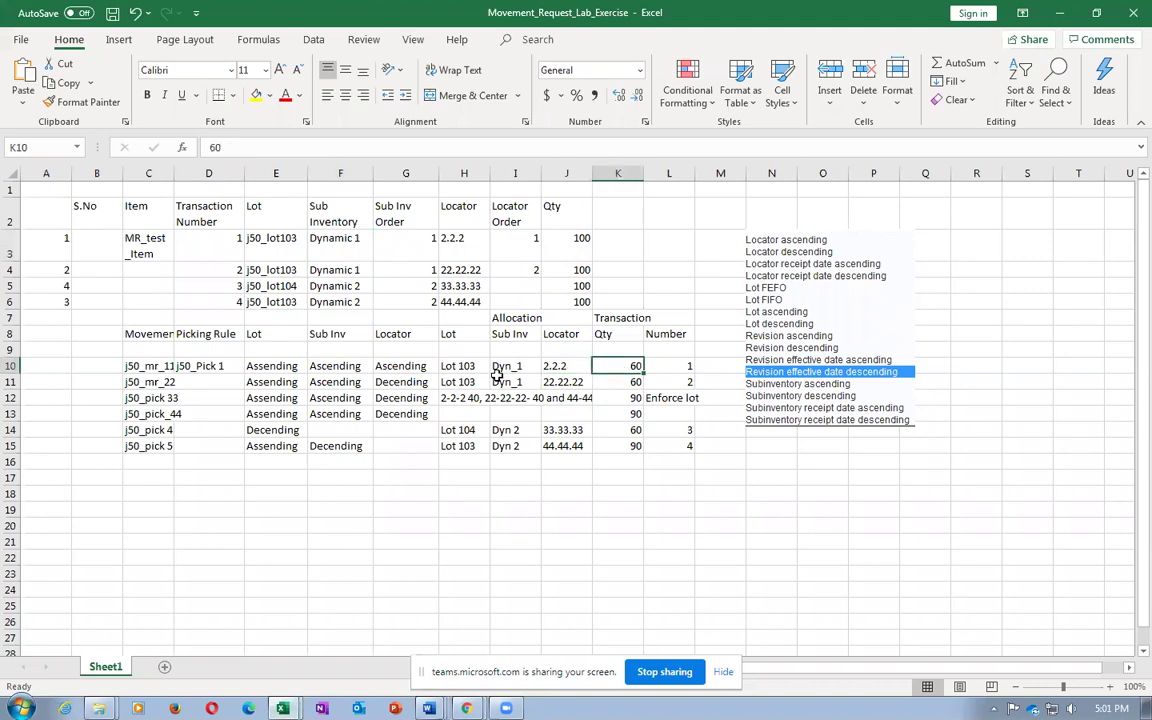
pyautogui.click(458, 367)
pyautogui.click(508, 368)
pyautogui.click(562, 367)
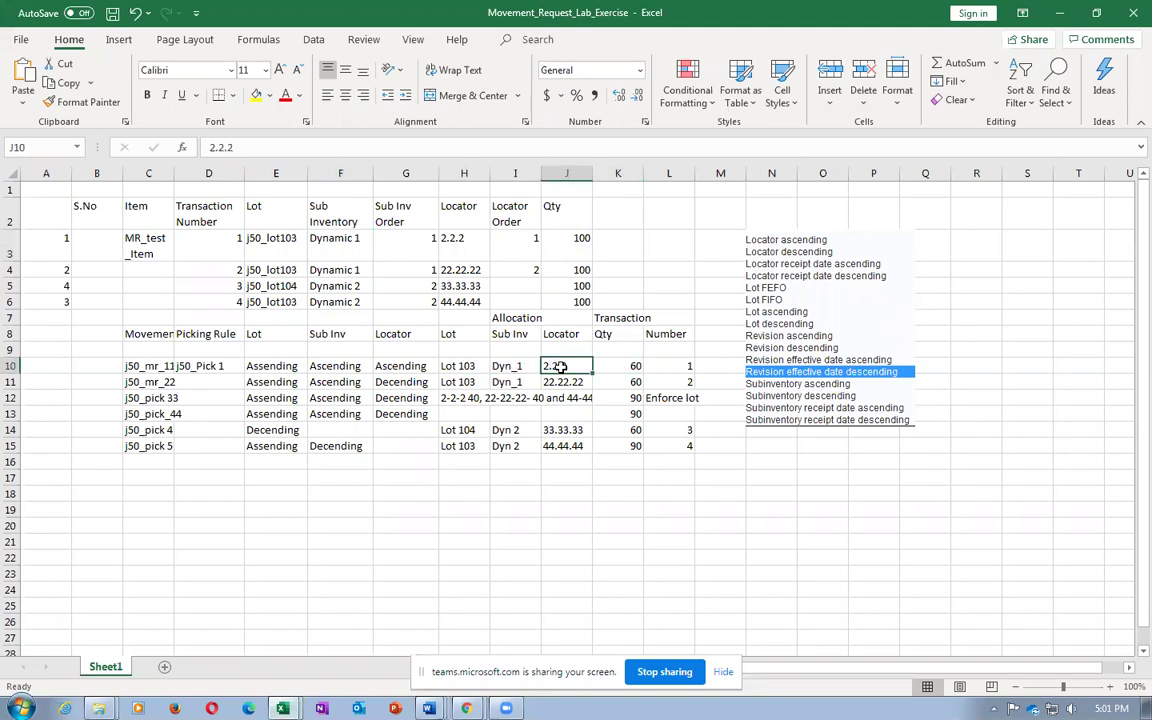
pyautogui.click(508, 367)
pyautogui.click(469, 367)
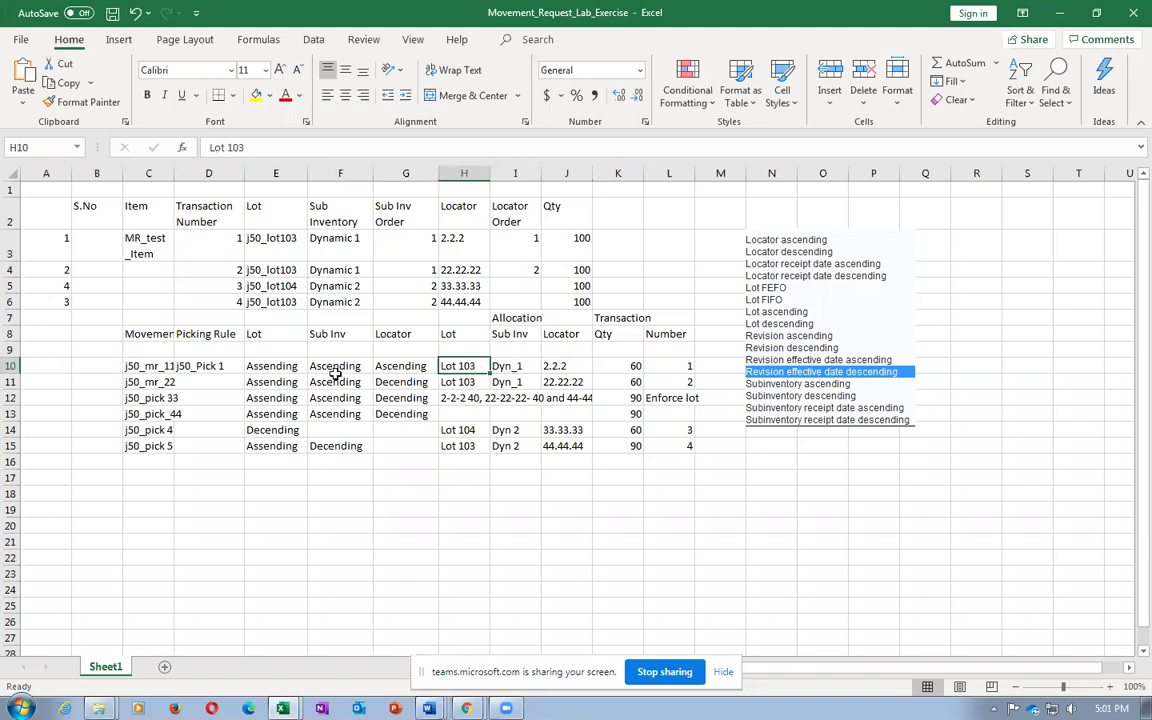
pyautogui.moveTo(275, 370); pyautogui.dragTo(401, 365)
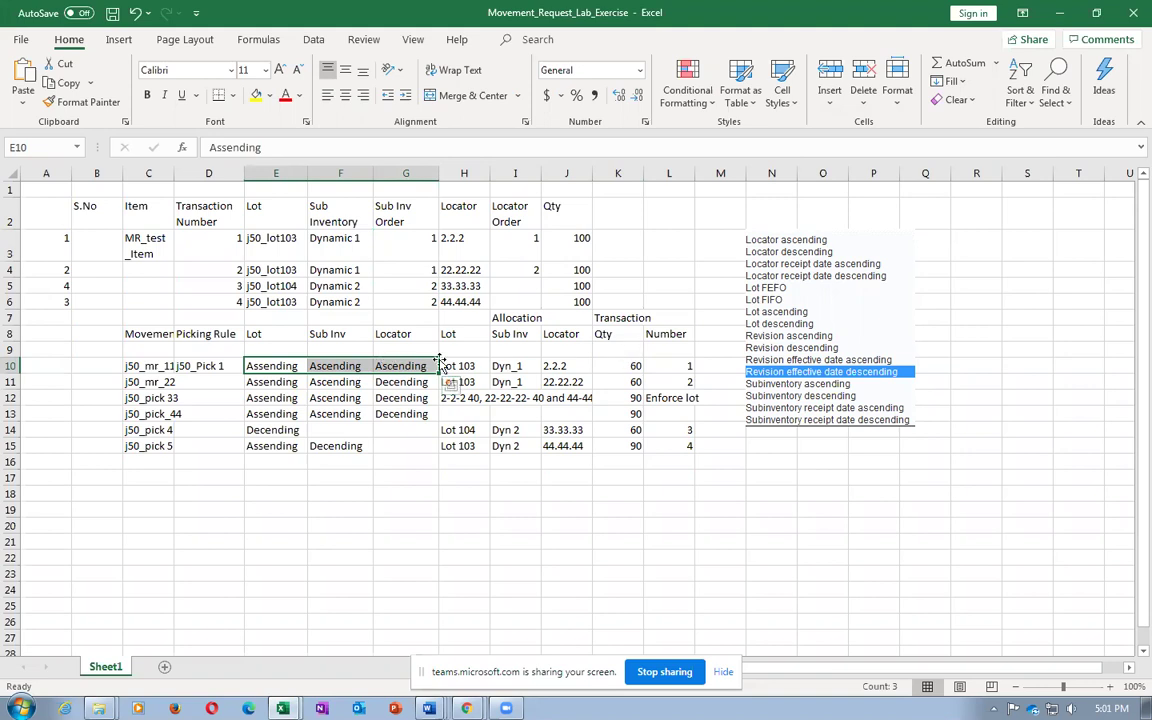
pyautogui.click(515, 366)
pyautogui.click(577, 366)
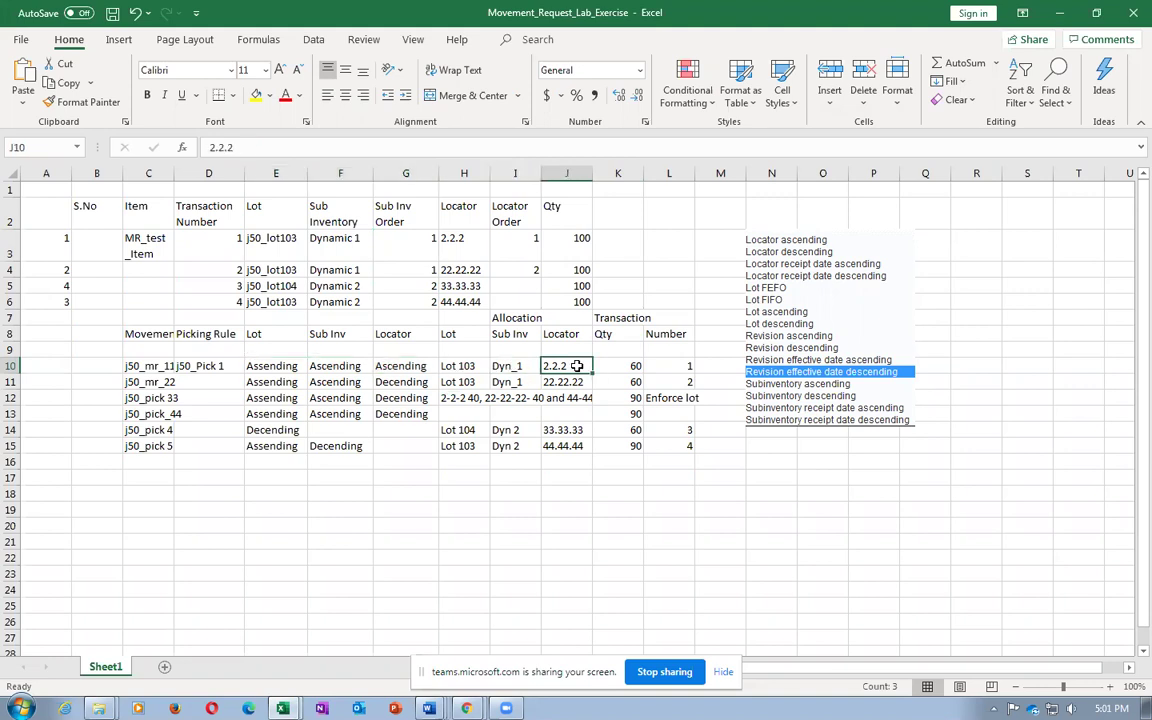
# Return to Oracle, load the home page in a duplicate of the Manage Item Quantities browser tab, and open Scheduled Processes to schedule a new process
pyautogui.hotkey('alt', 'Tab')
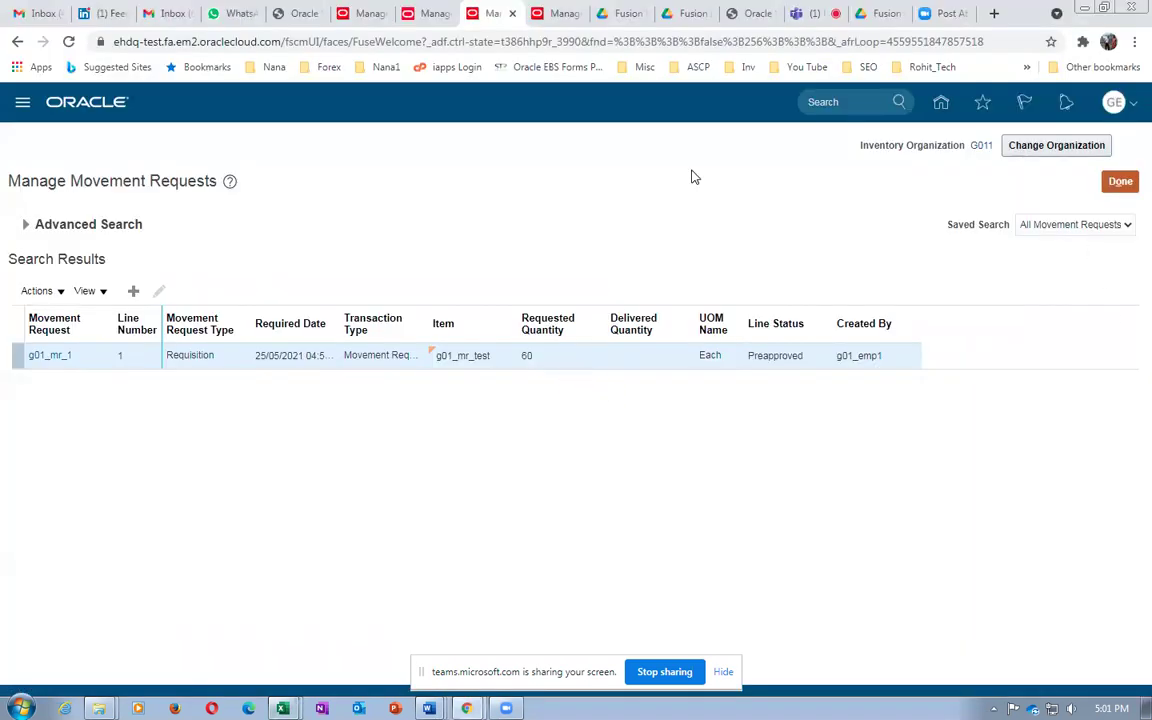
pyautogui.click(560, 14)
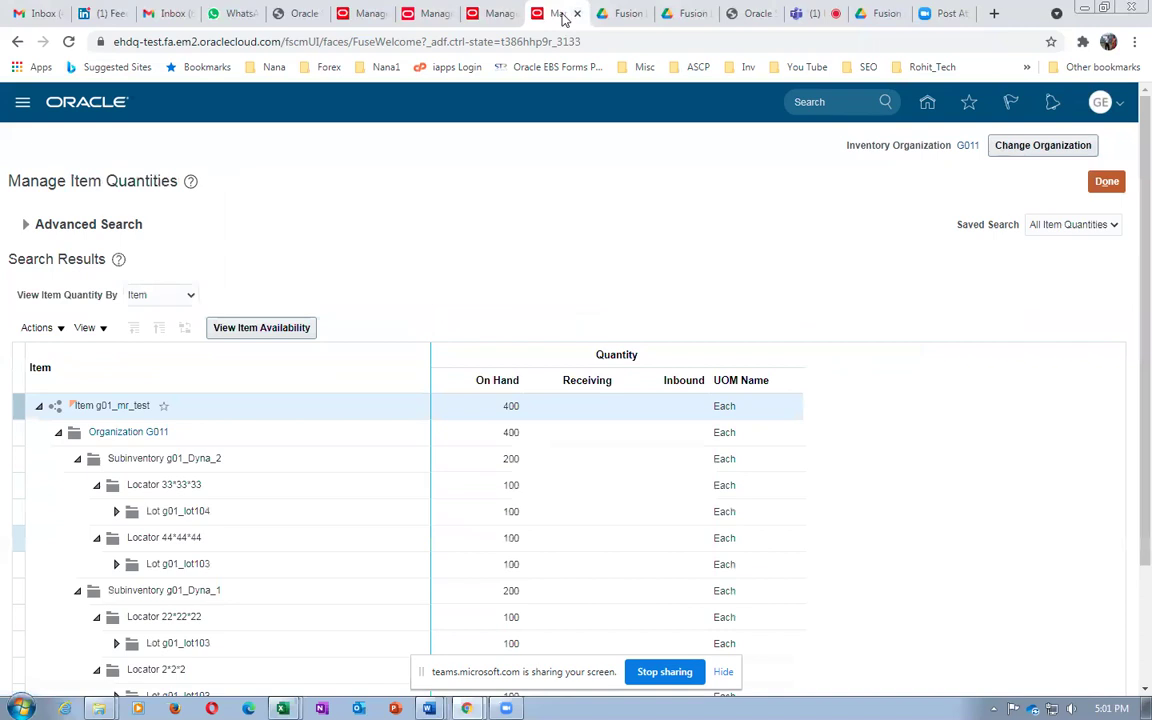
pyautogui.rightClick(562, 14)
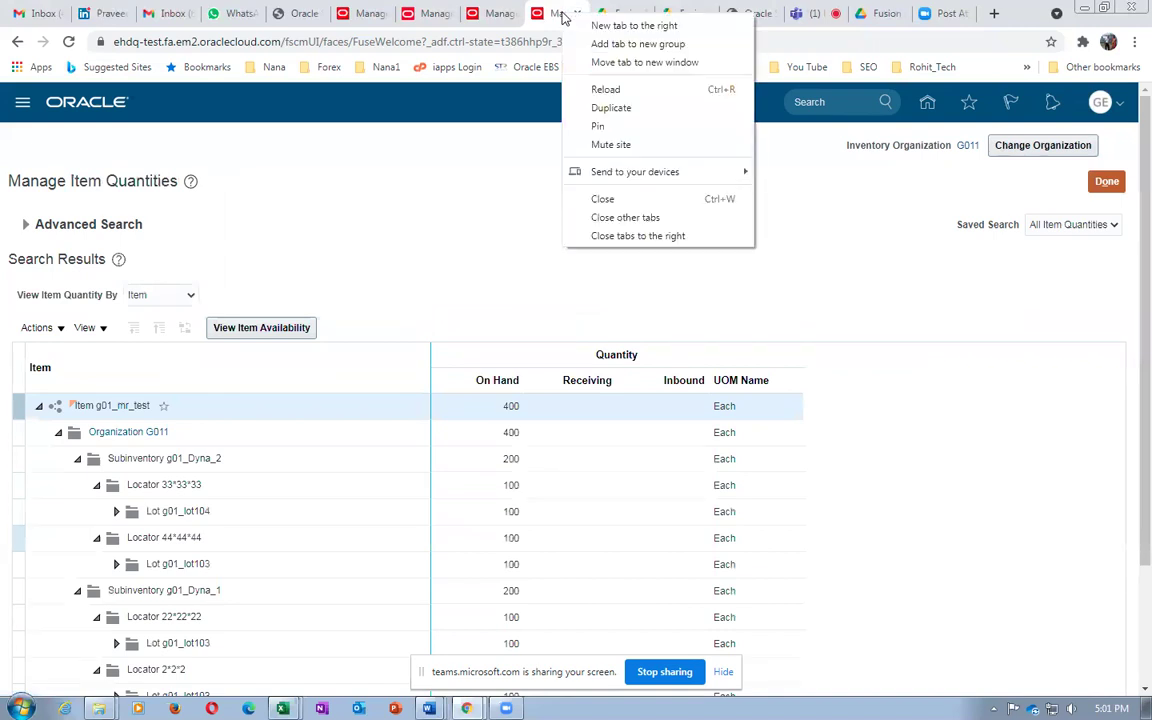
pyautogui.click(596, 106)
pyautogui.click(565, 45)
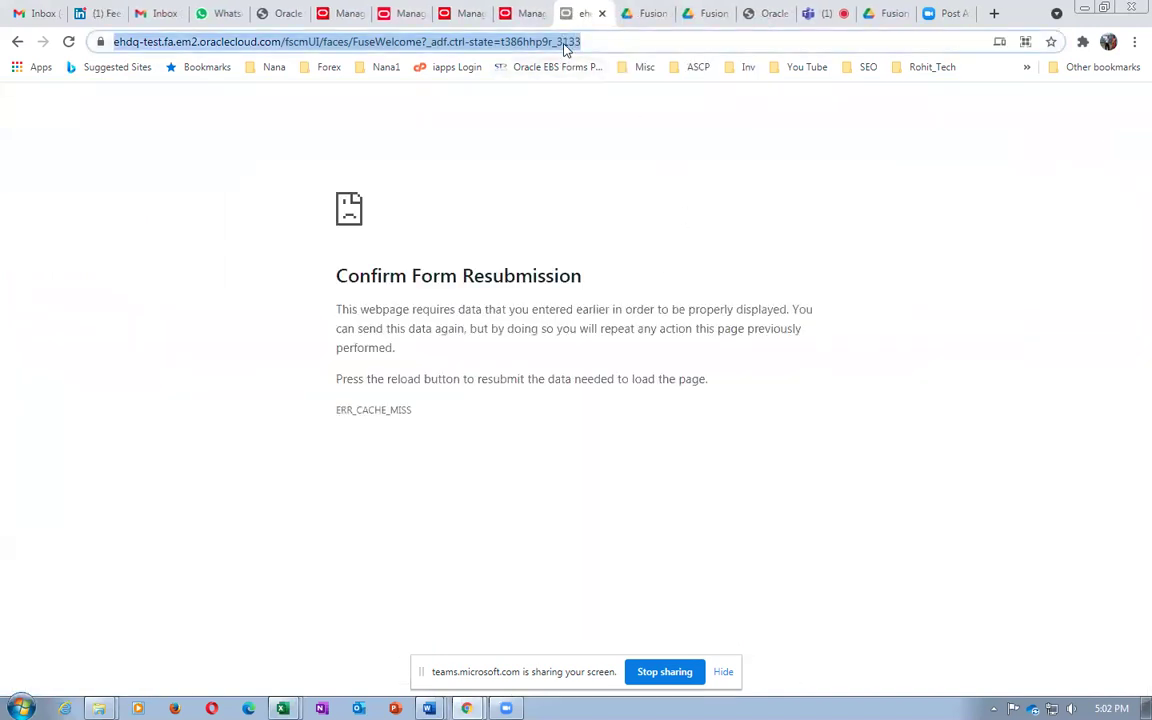
pyautogui.press('Return')
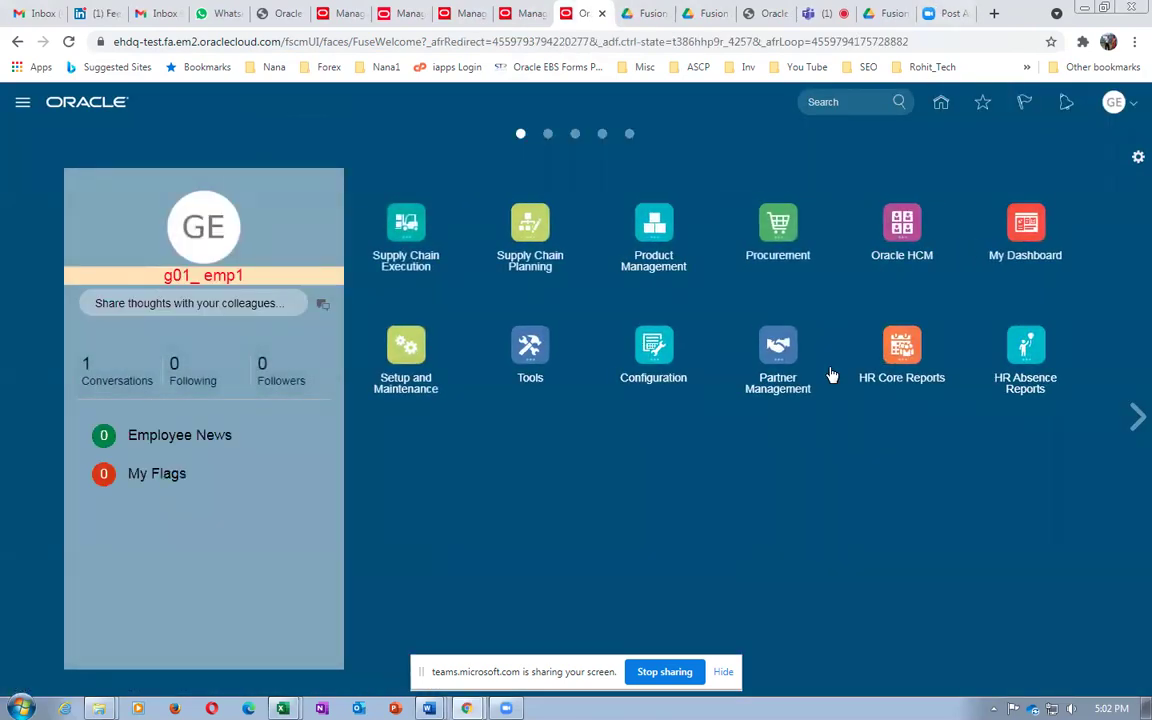
pyautogui.click(530, 347)
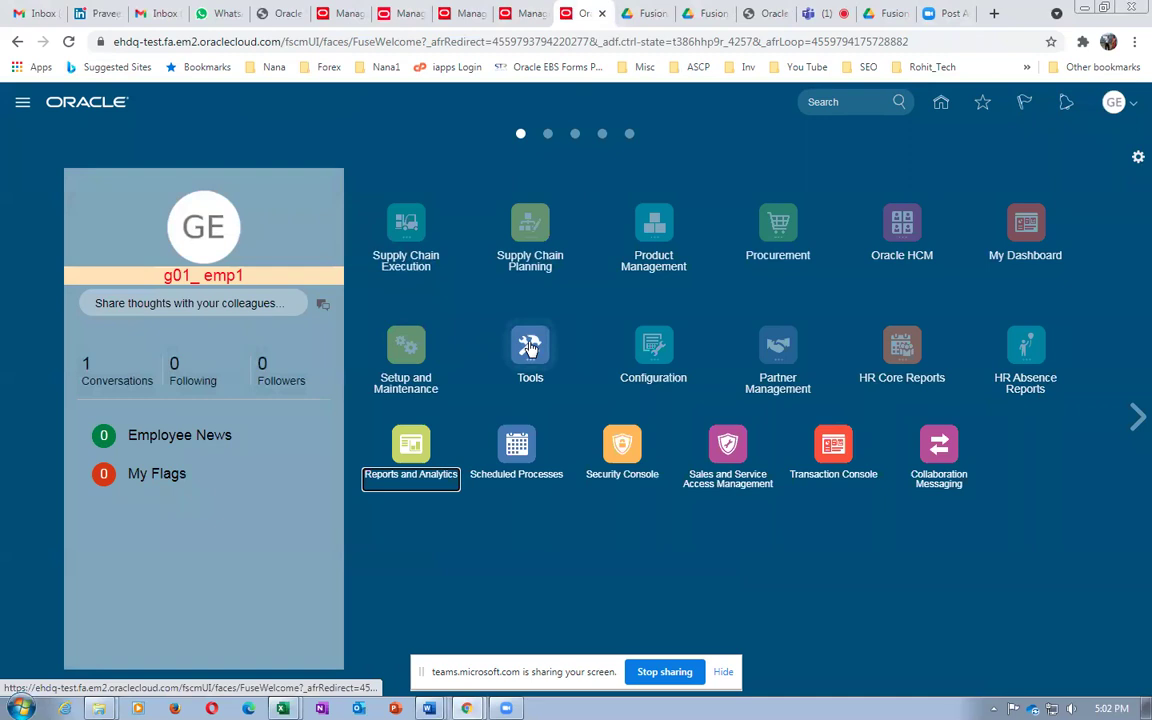
pyautogui.click(516, 445)
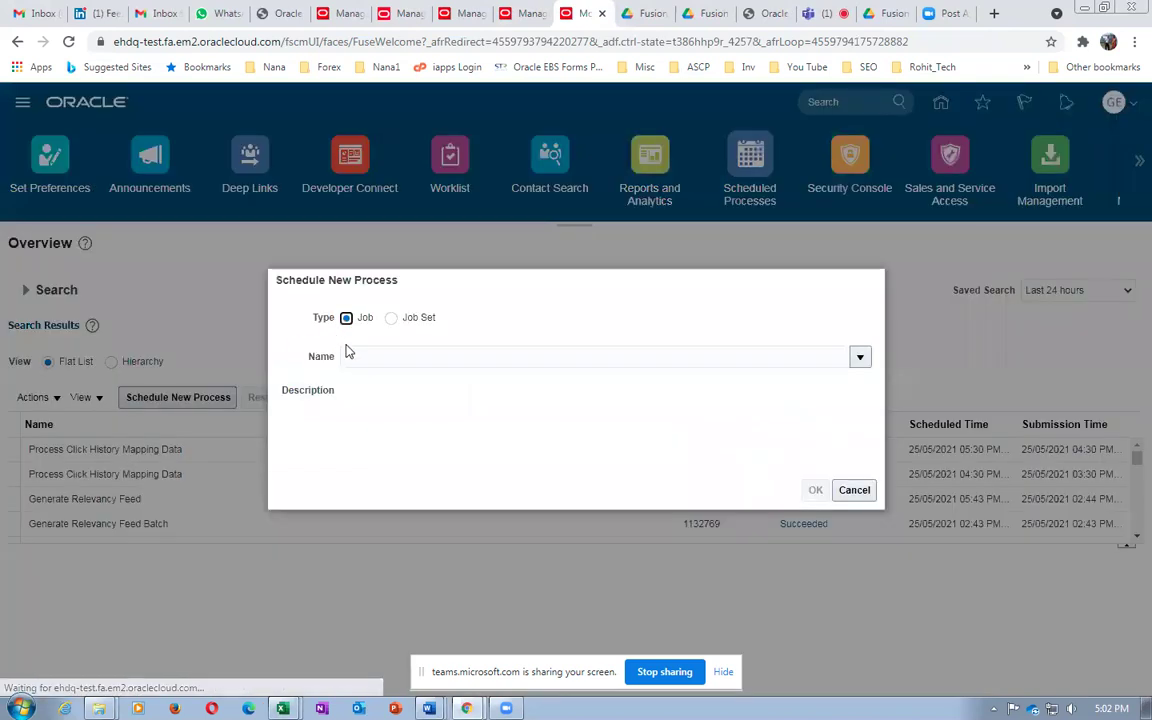
# Choose the Print Movement Request Pick Slip Report job as the new process to schedule
pyautogui.click(374, 359)
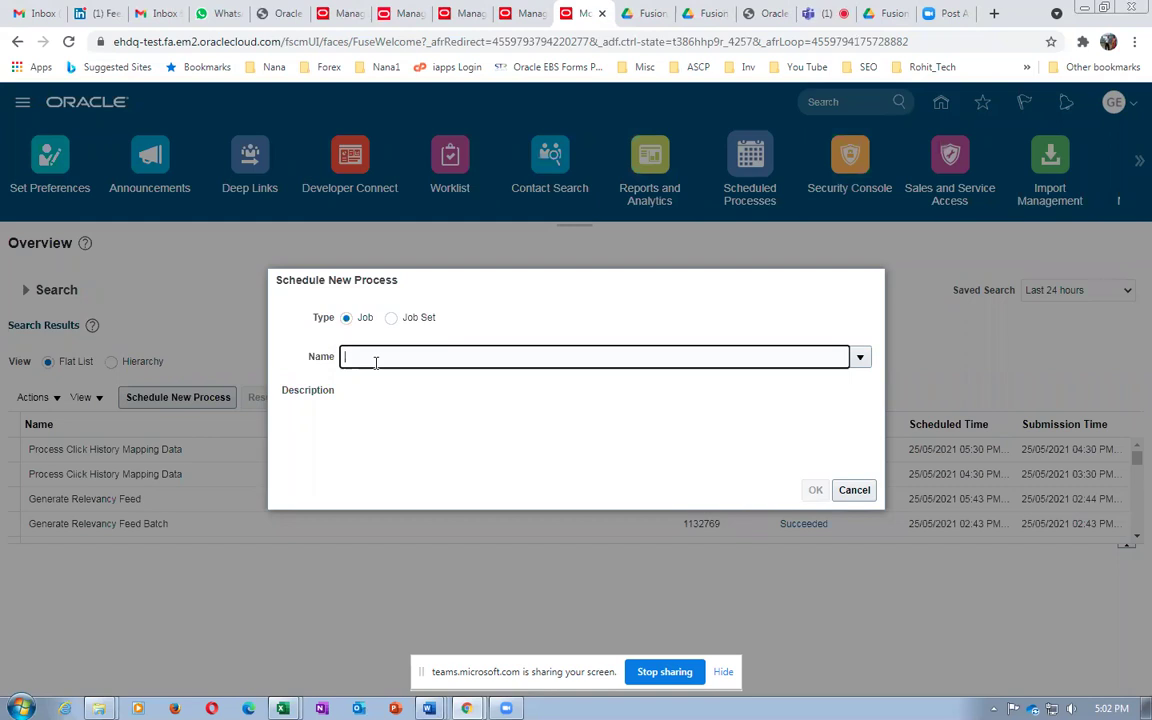
pyautogui.write('print move')
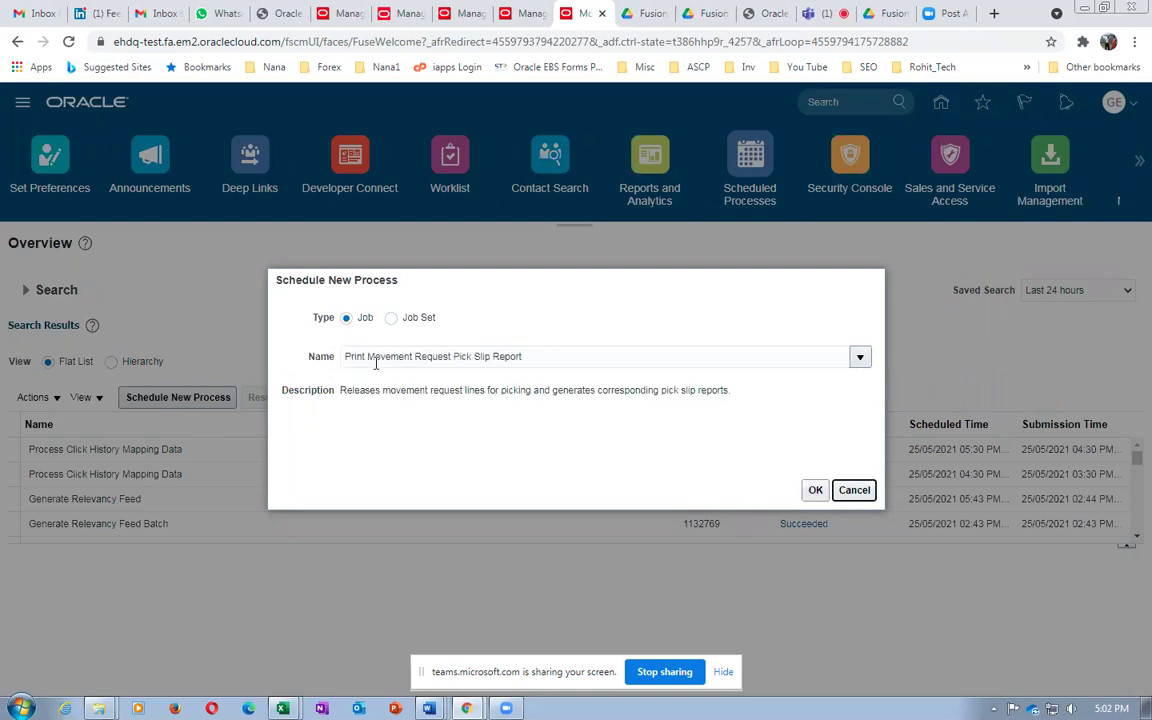
pyautogui.click(816, 490)
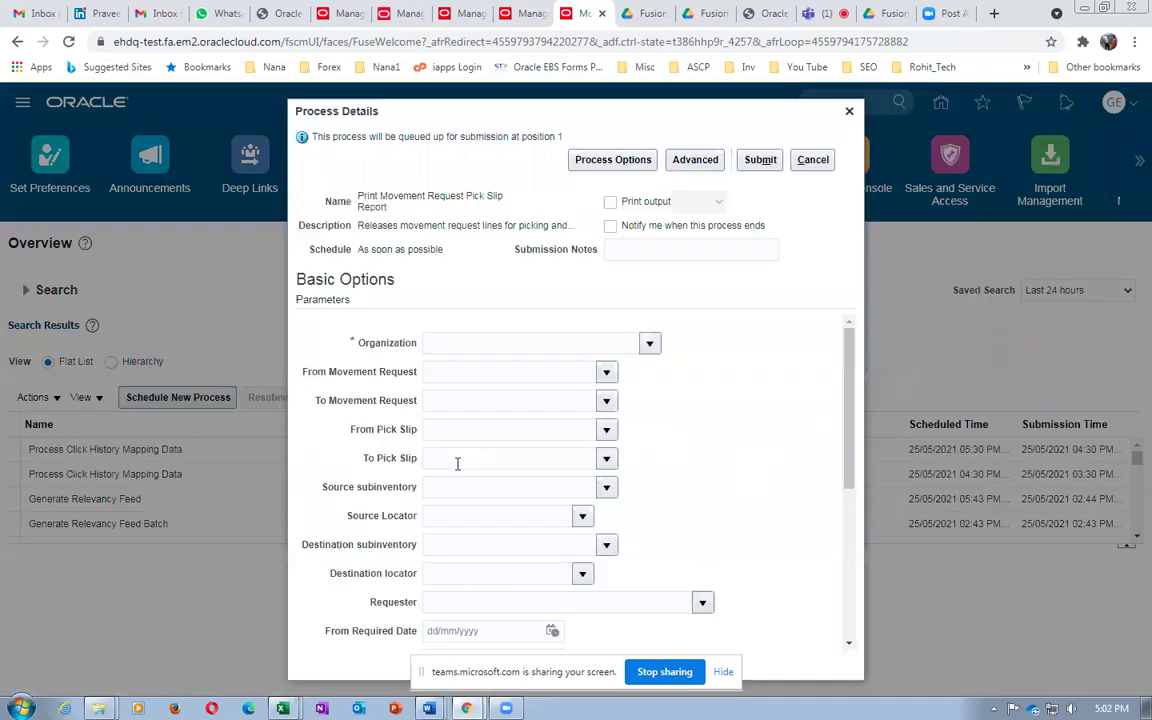
# Set the report's parameters to organization G011, From Movement Request g01_mr_1 and Release Approved Lines Yes
pyautogui.click(512, 346)
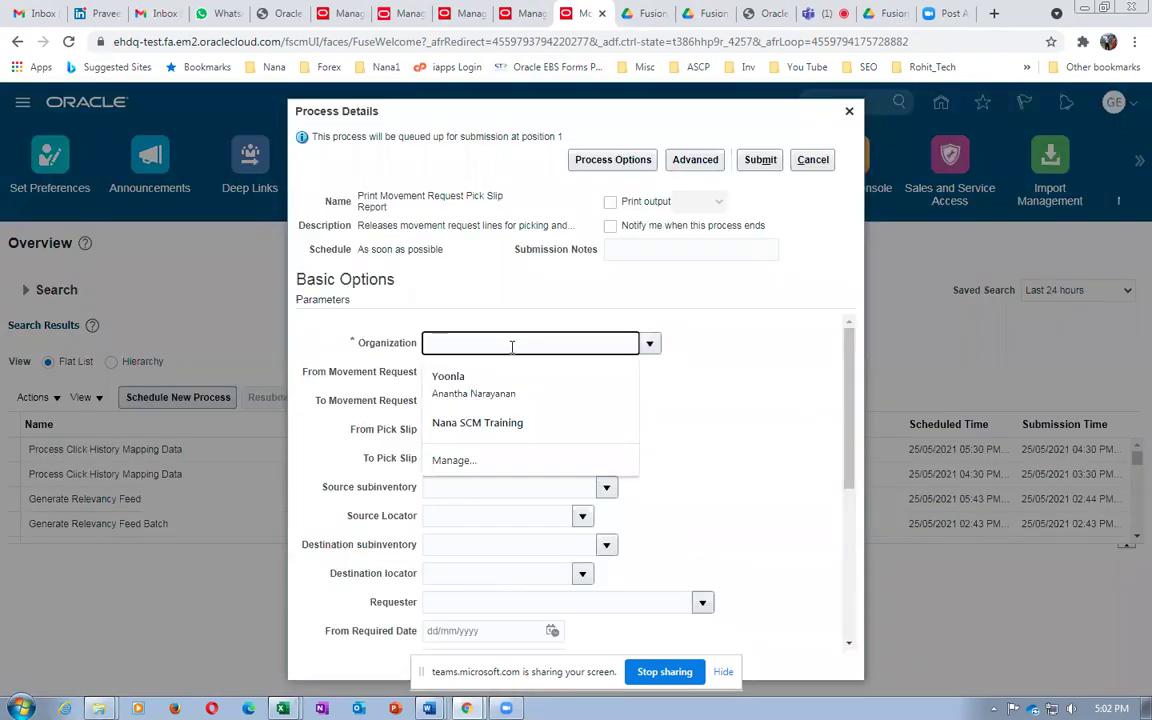
pyautogui.write('g011')
pyautogui.press('Tab')
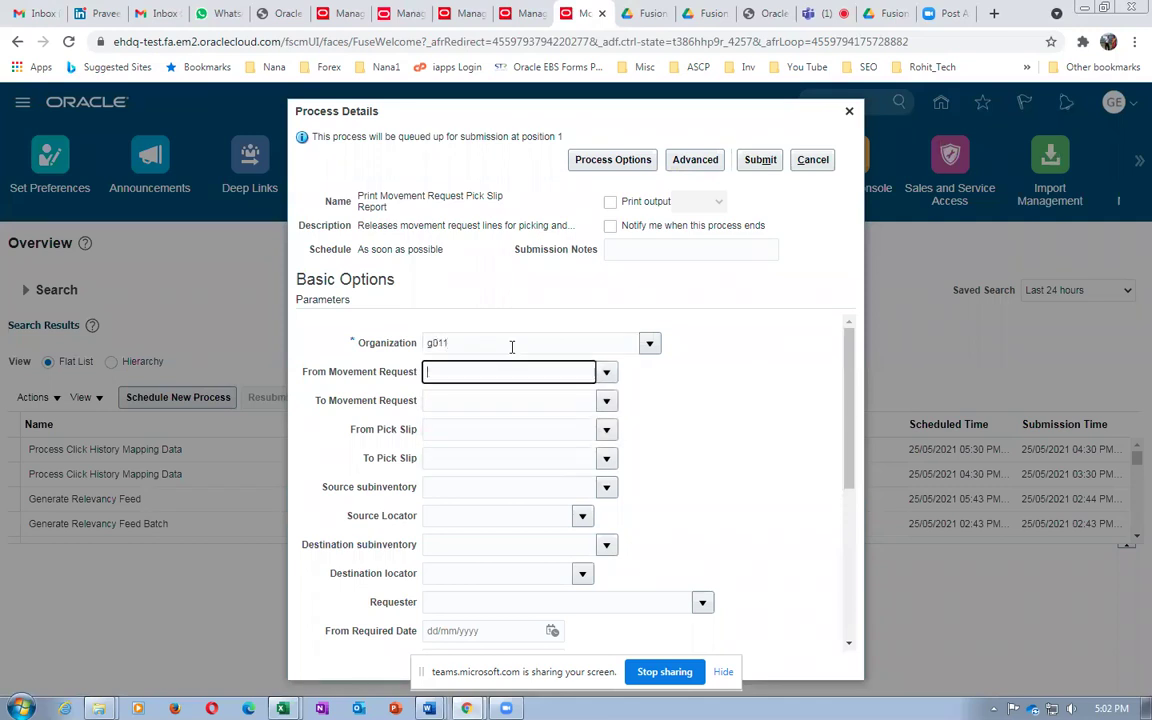
pyautogui.write('g01')
pyautogui.press('Tab')
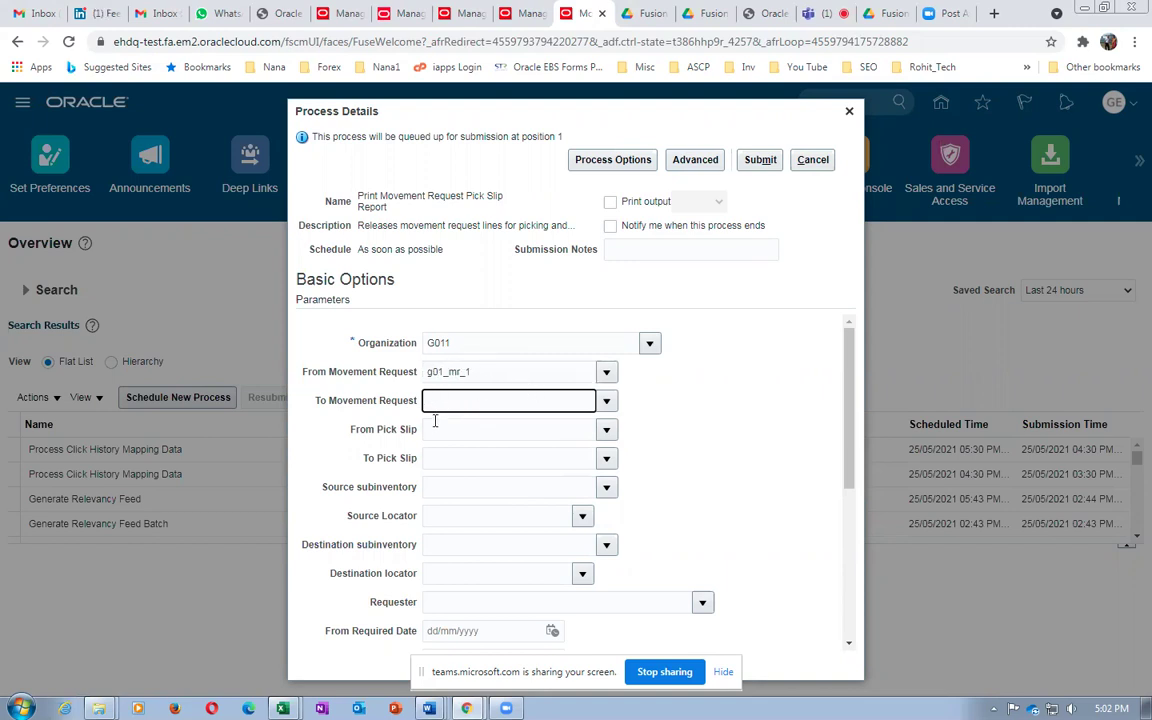
pyautogui.moveTo(851, 452); pyautogui.dragTo(860, 625)
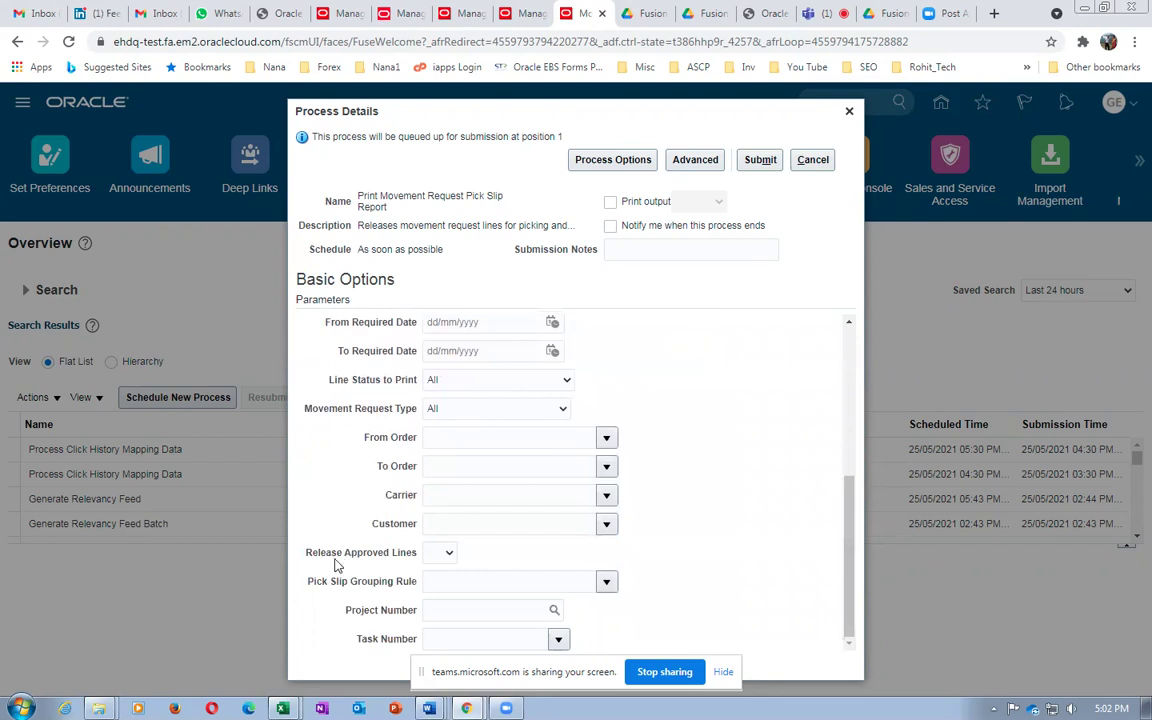
pyautogui.click(431, 557)
pyautogui.click(432, 588)
# Switch to the Movement_Request_Lab_Exercise workbook, examine the first movement request's expected subinventory, locator and quantity, and return to Oracle
pyautogui.moveTo(282, 708)
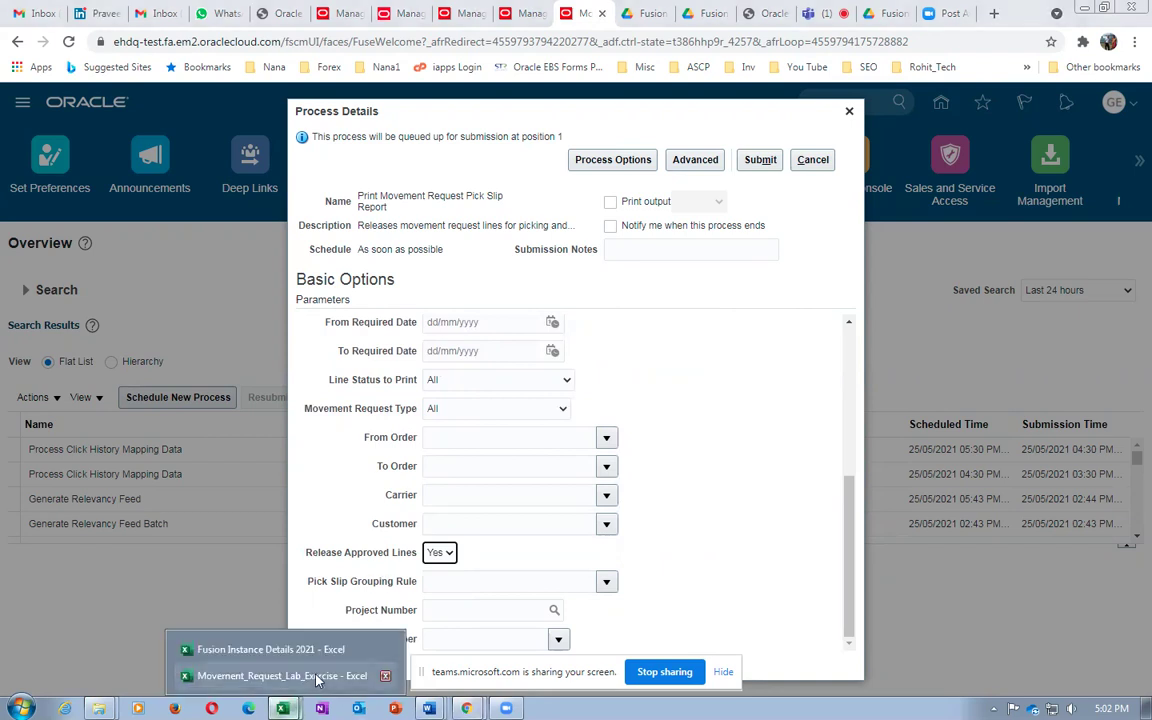
pyautogui.click(255, 672)
pyautogui.click(505, 366)
pyautogui.click(556, 366)
pyautogui.click(520, 366)
pyautogui.click(568, 366)
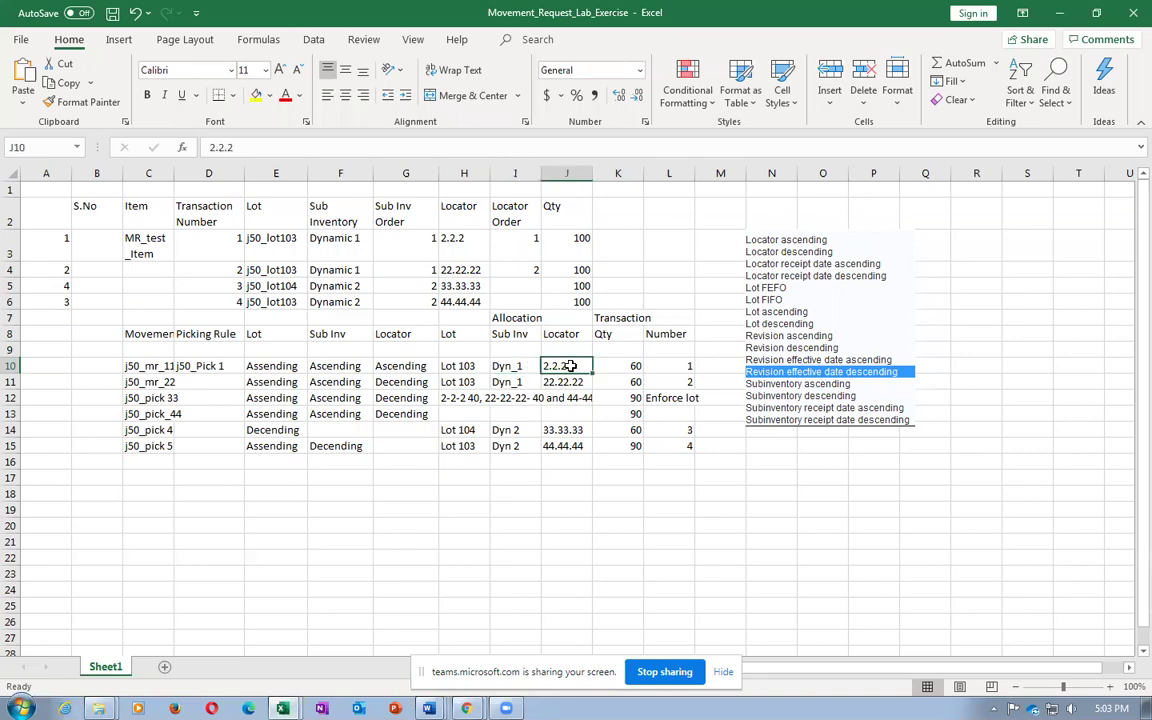
pyautogui.click(505, 365)
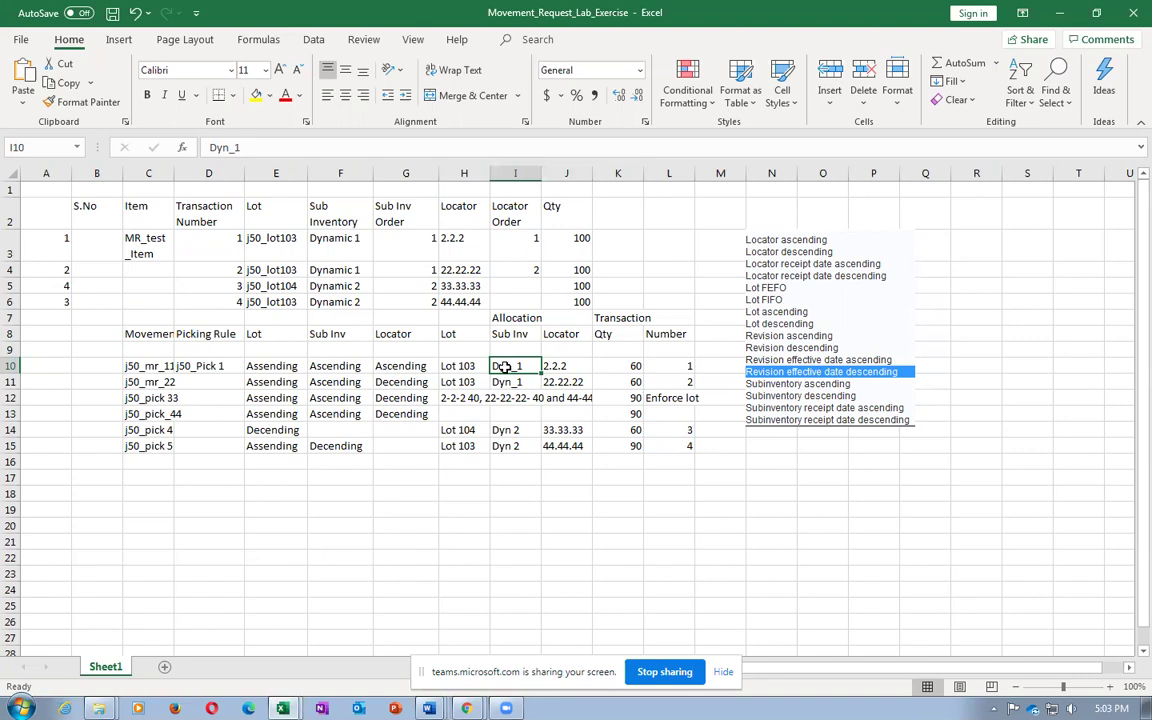
pyautogui.click(556, 367)
pyautogui.click(611, 367)
pyautogui.click(557, 368)
pyautogui.click(512, 368)
pyautogui.hotkey('alt', 'Tab')
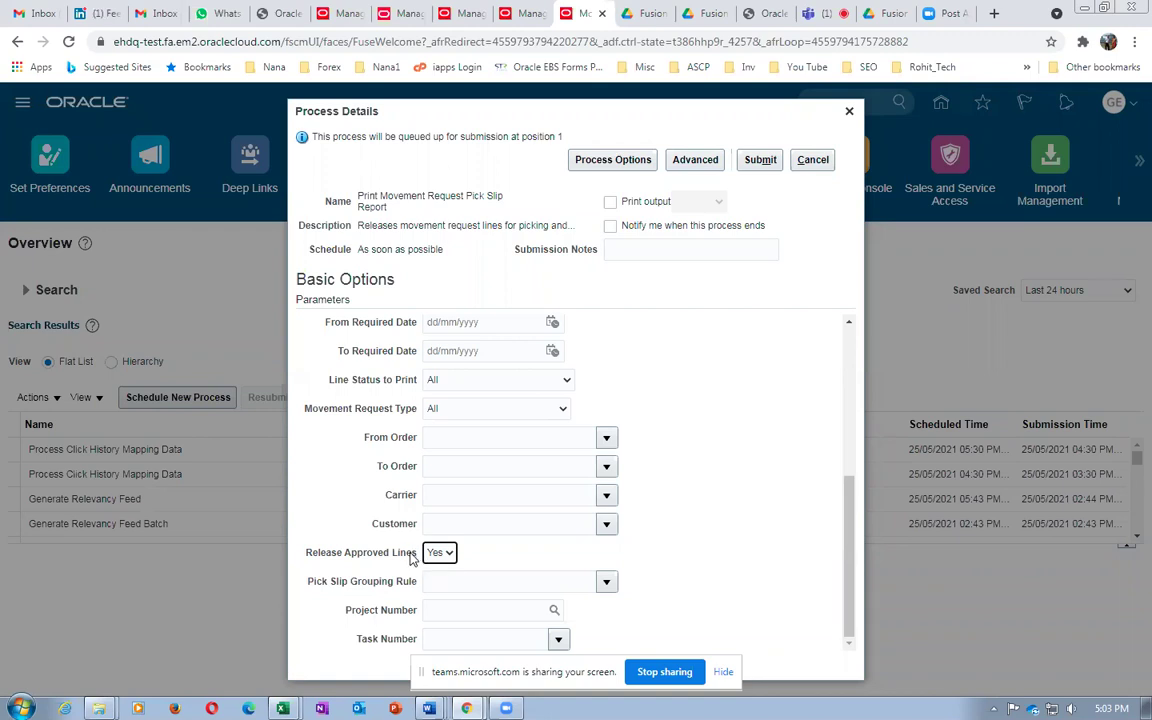
# Go back to the Excel exercise, review the first picking rule's lot, subinventory and locator sort orders, and return to Oracle
pyautogui.hotkey('alt', 'Tab')
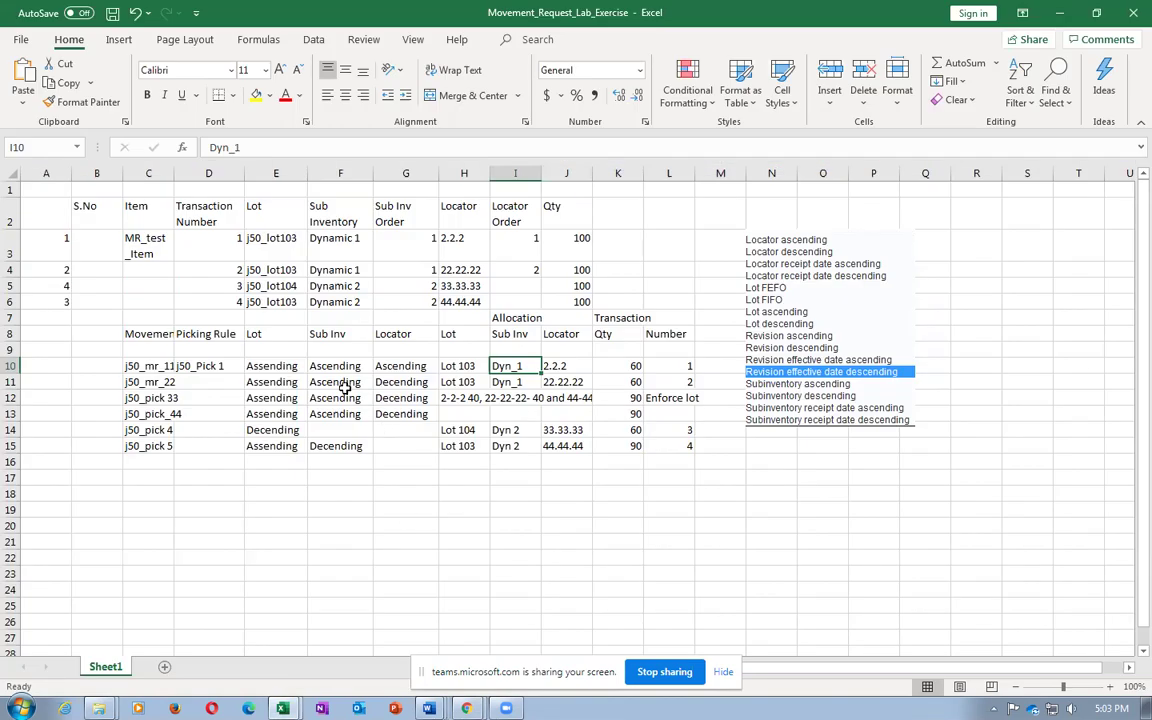
pyautogui.click(280, 365)
pyautogui.click(330, 366)
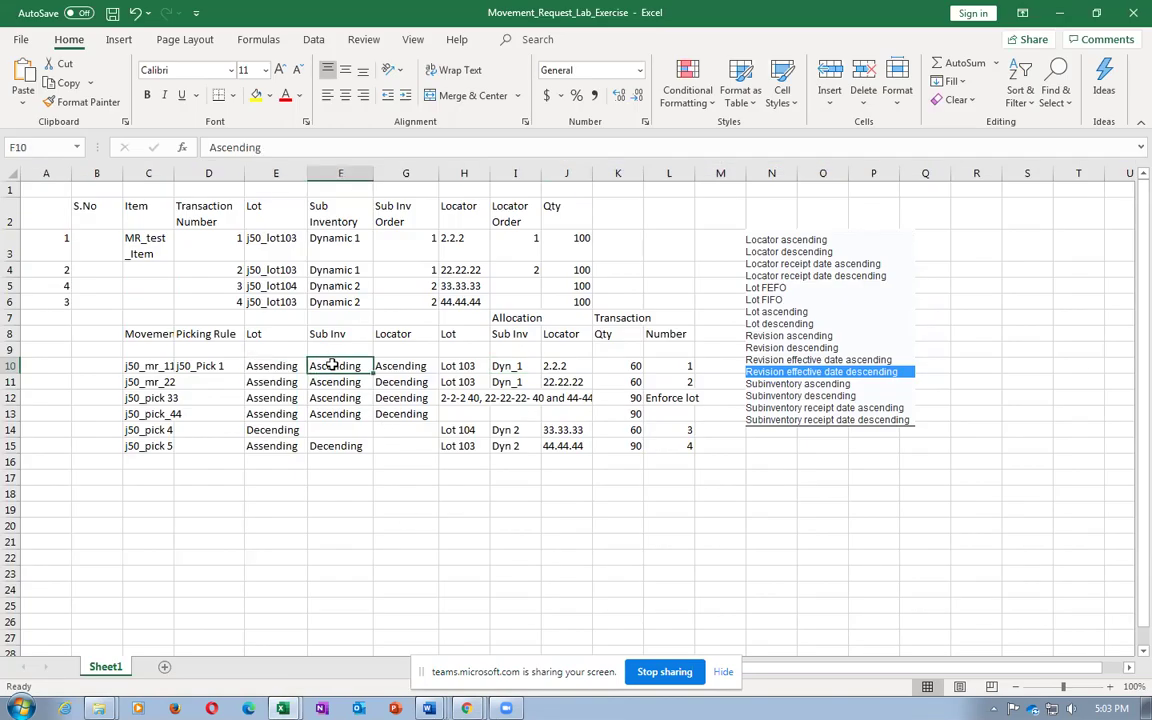
pyautogui.click(393, 368)
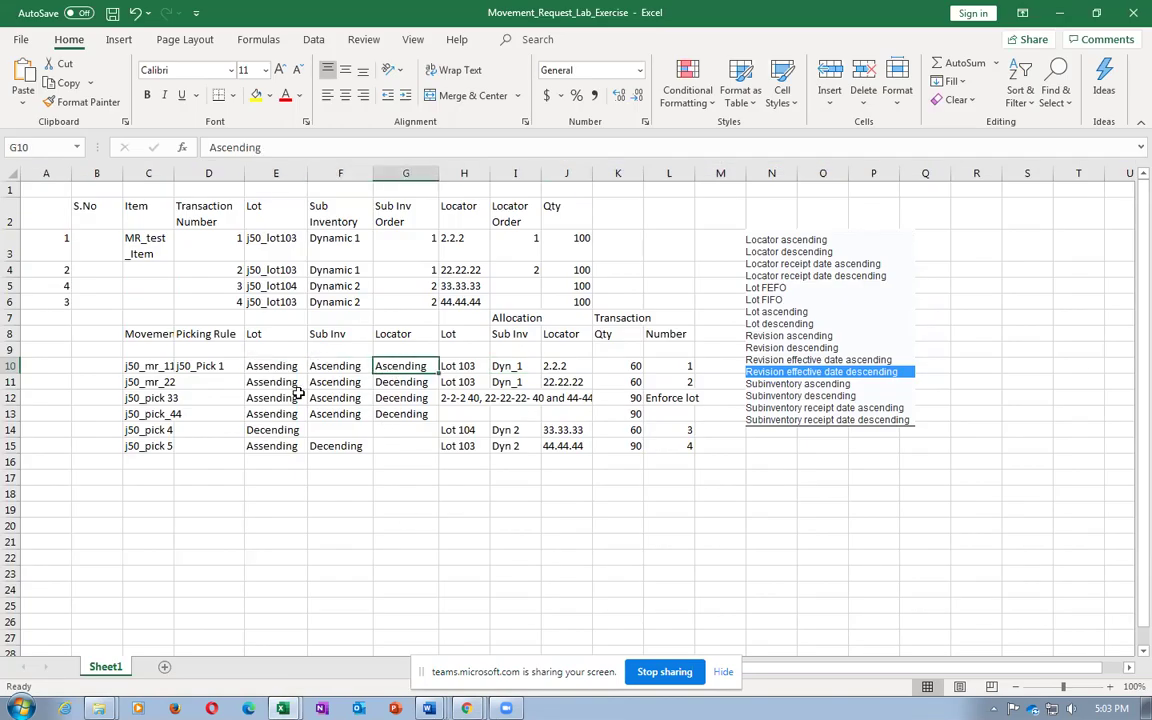
pyautogui.click(270, 366)
pyautogui.moveTo(290, 367); pyautogui.dragTo(388, 365)
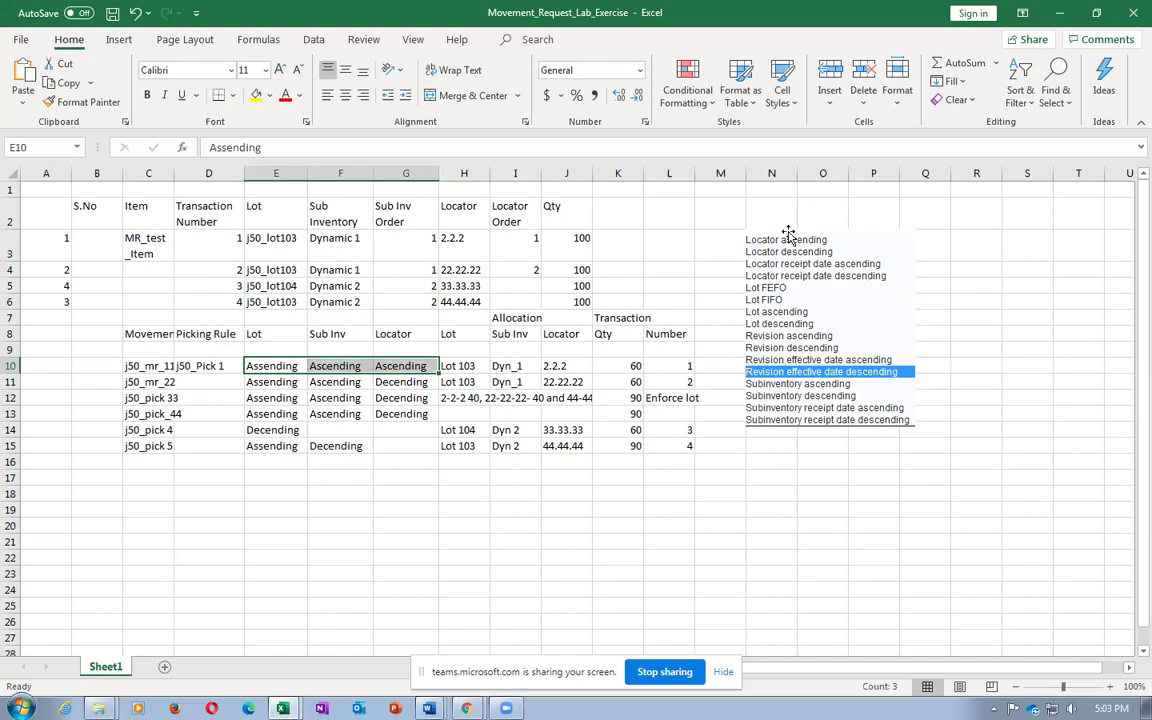
pyautogui.hotkey('alt', 'Tab')
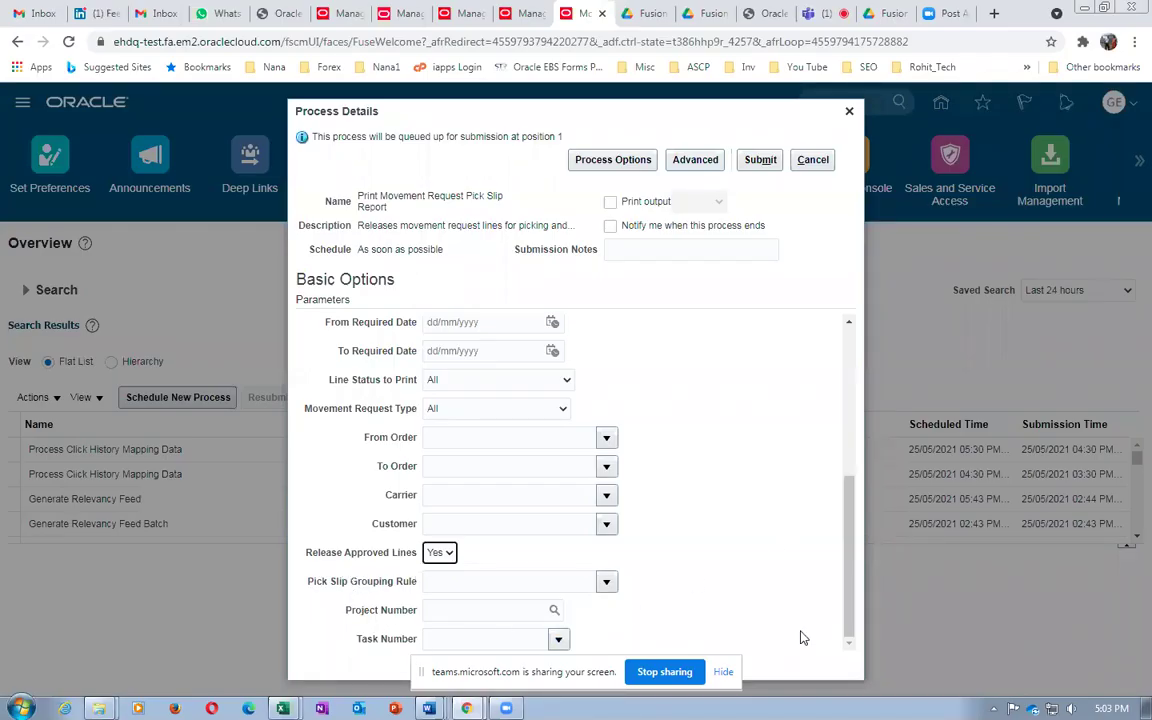
# Submit the Print Movement Request Pick Slip Report process and dismiss the confirmation
pyautogui.click(773, 162)
pyautogui.moveTo(393, 196); pyautogui.dragTo(397, 208)
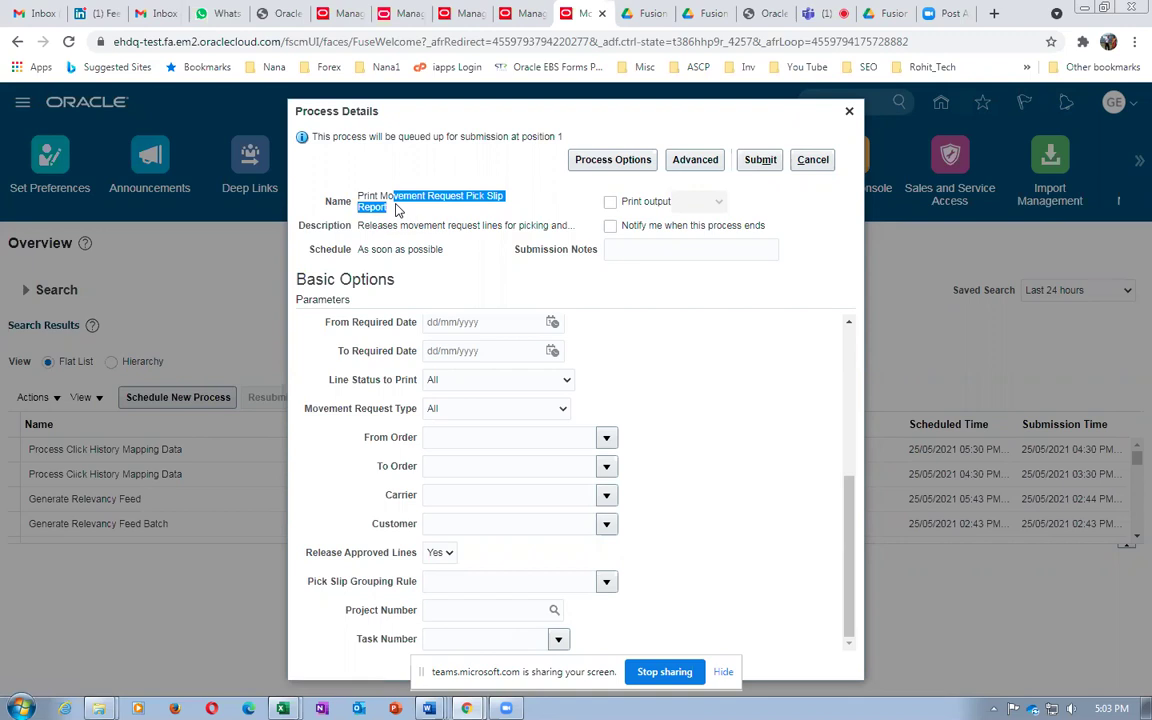
pyautogui.click(760, 161)
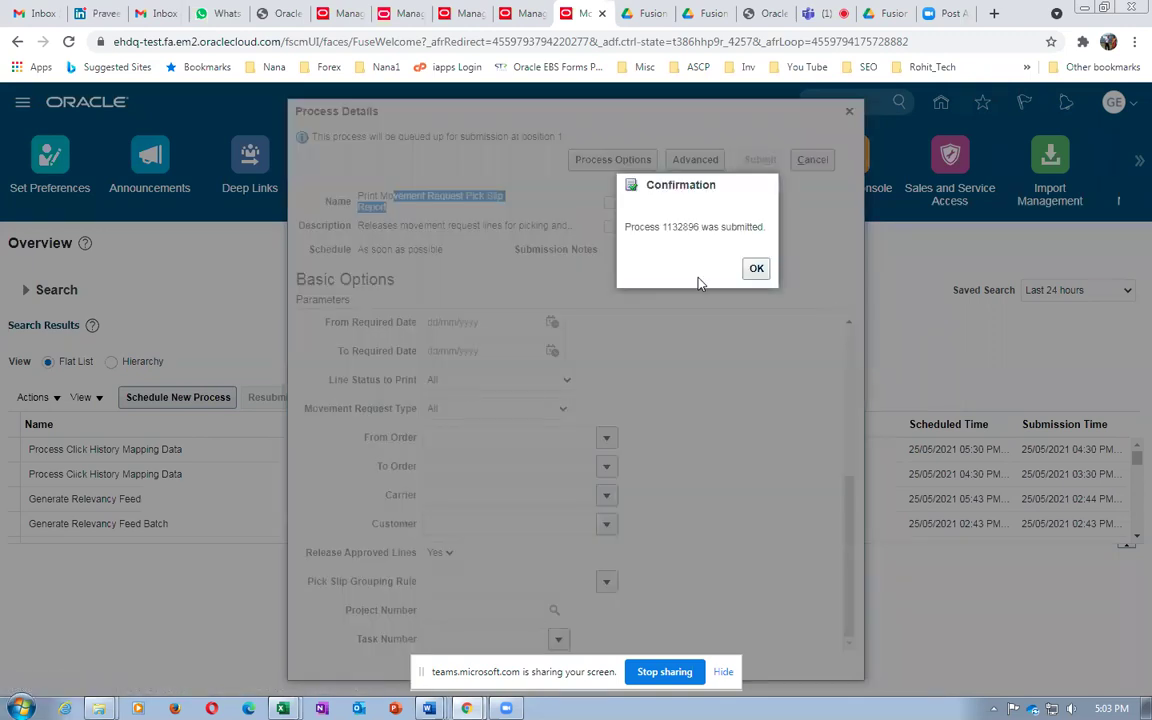
pyautogui.click(750, 271)
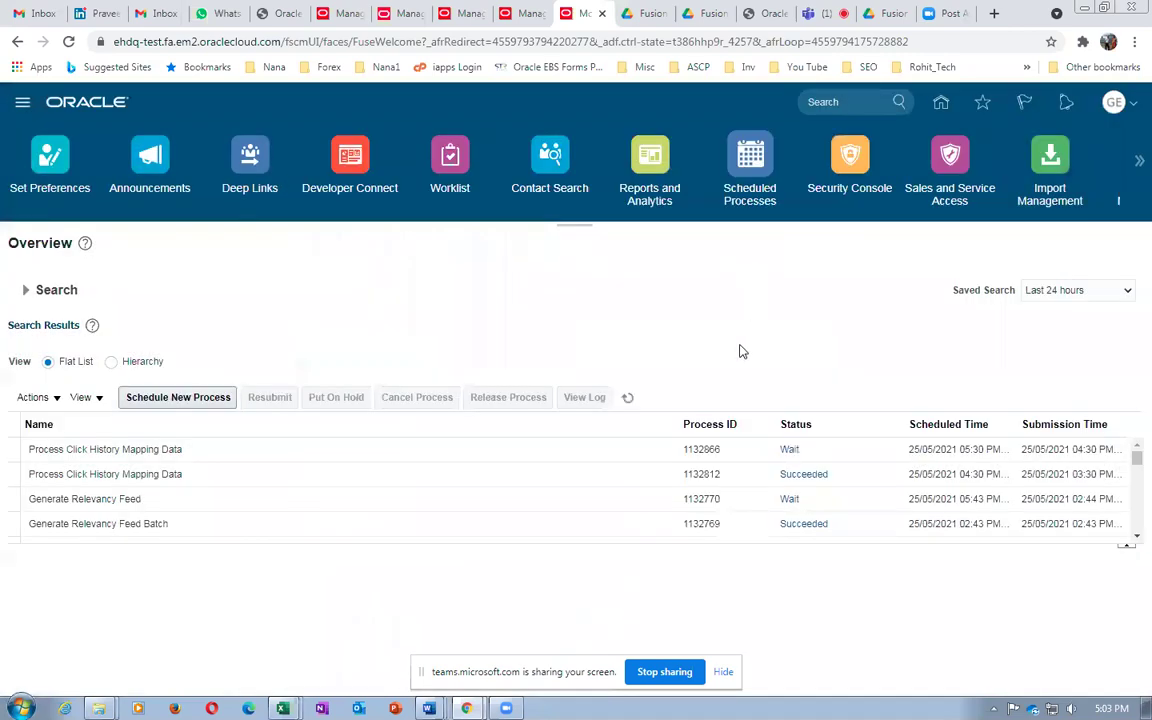
# Refresh the process list until the Print Movement Request Pick Slip Report finishes, then open its details and republish the output
pyautogui.click(627, 398)
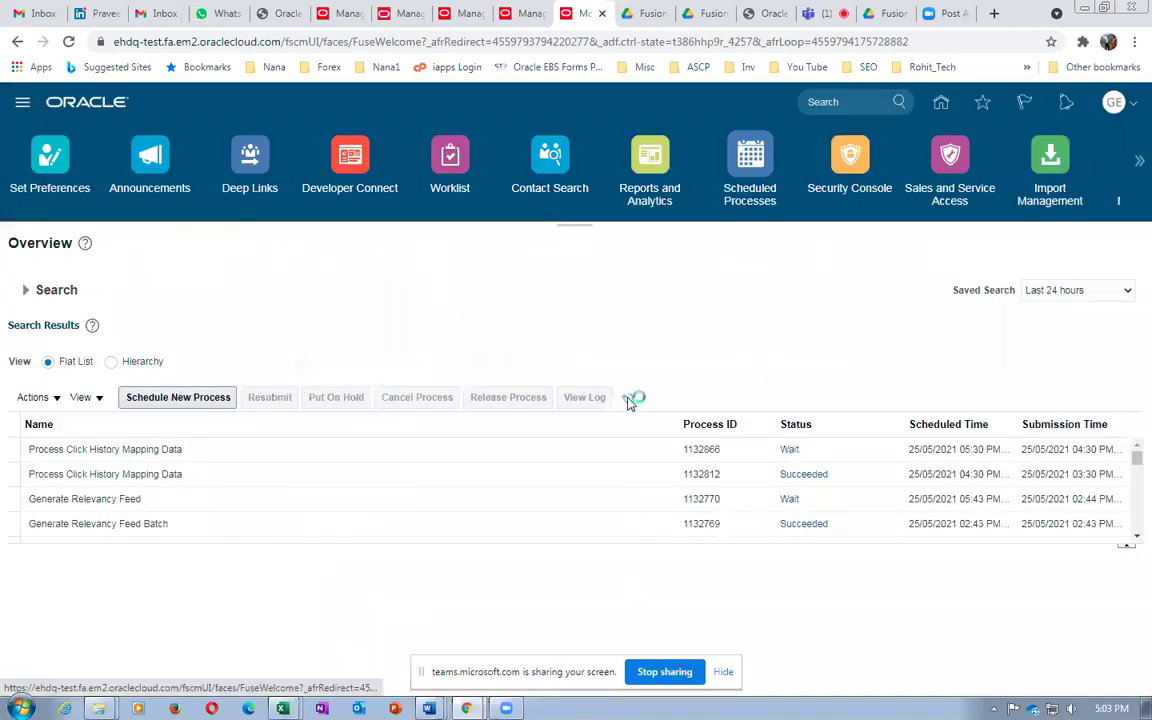
pyautogui.click(629, 399)
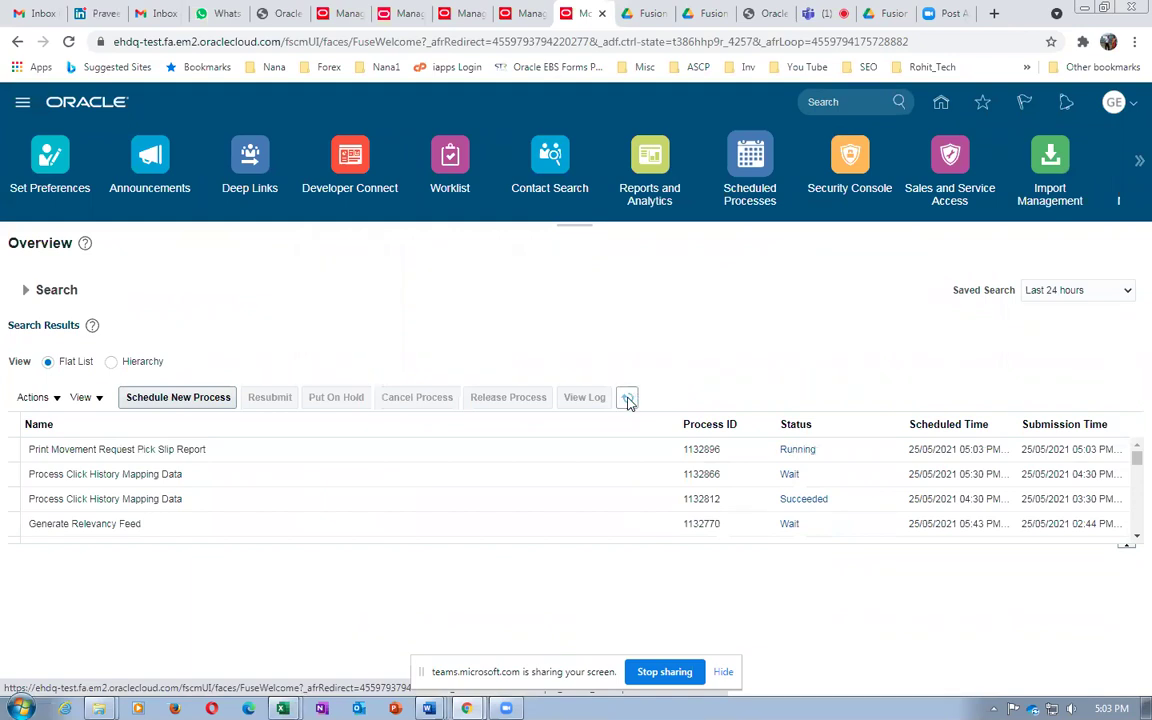
pyautogui.click(628, 399)
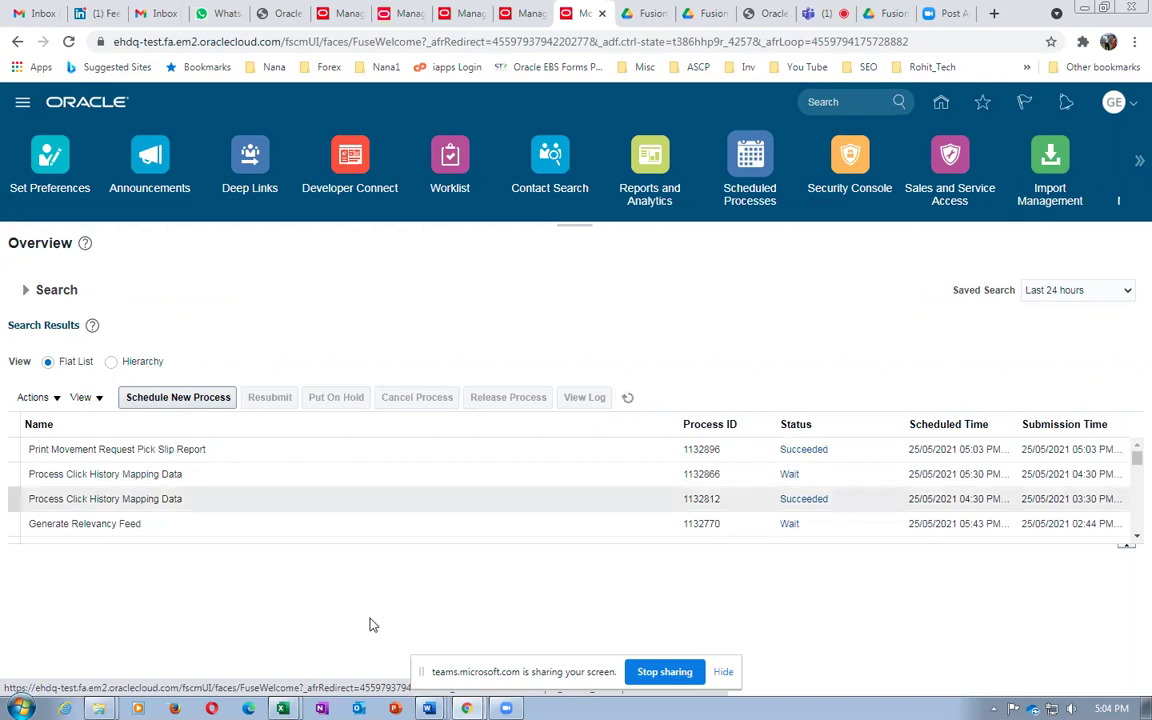
pyautogui.click(223, 451)
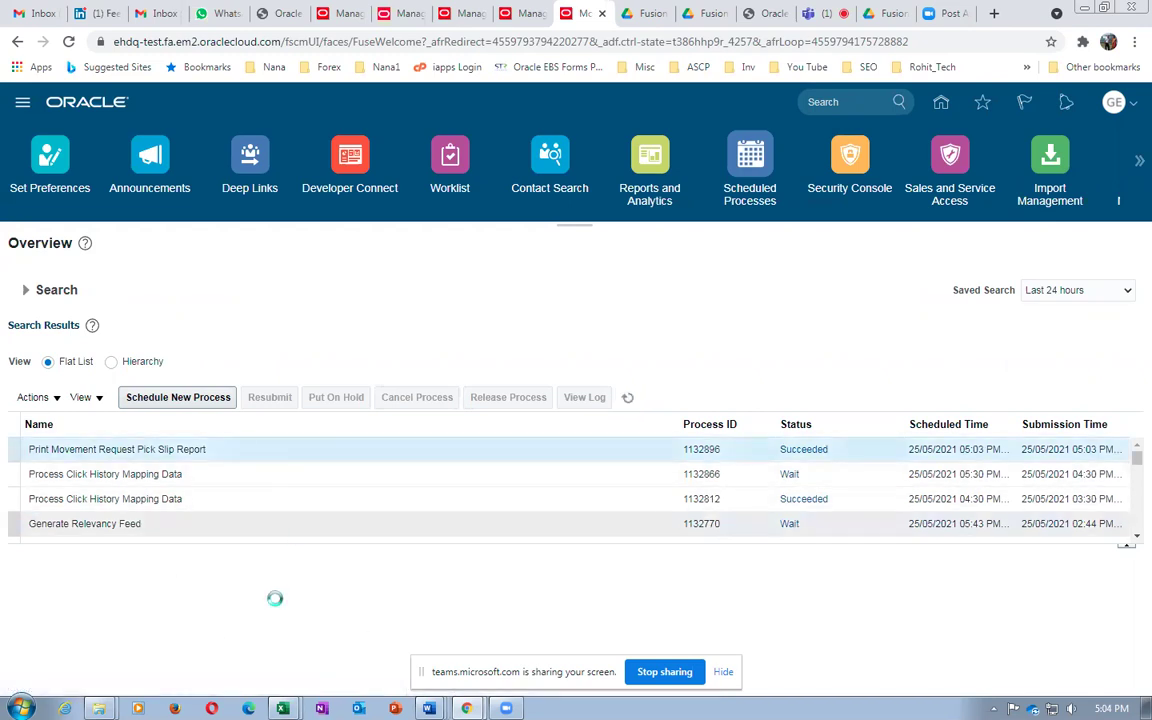
pyautogui.scroll(-2, 313, 607)
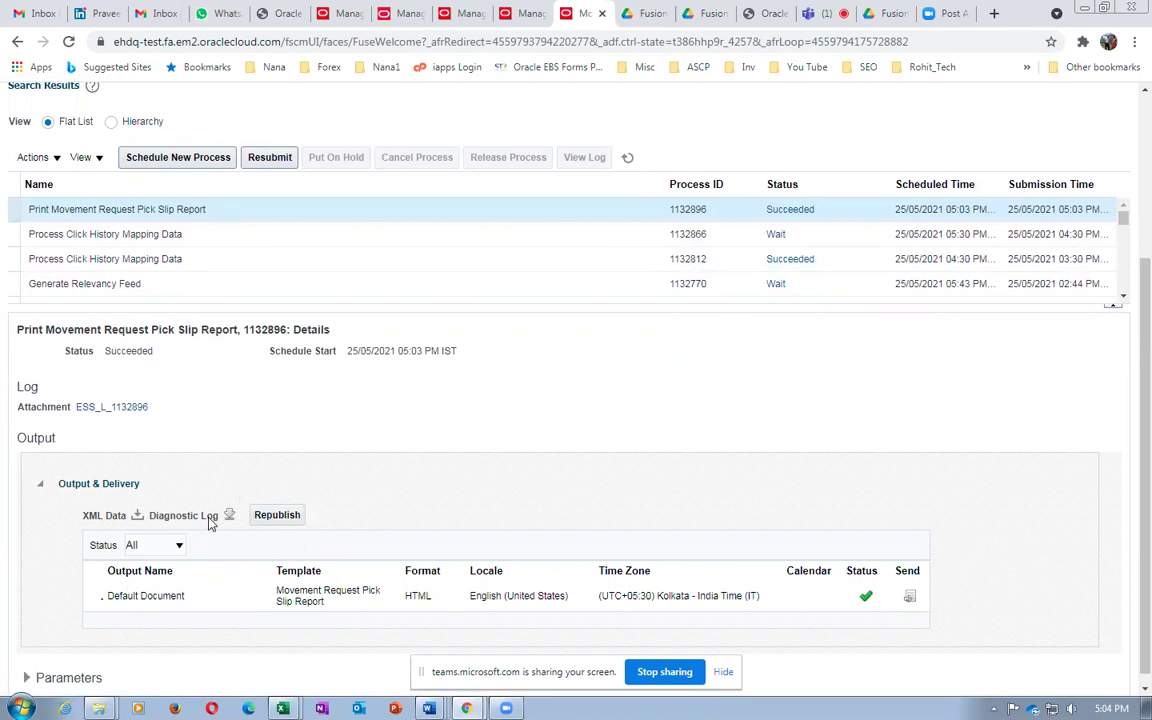
pyautogui.click(280, 515)
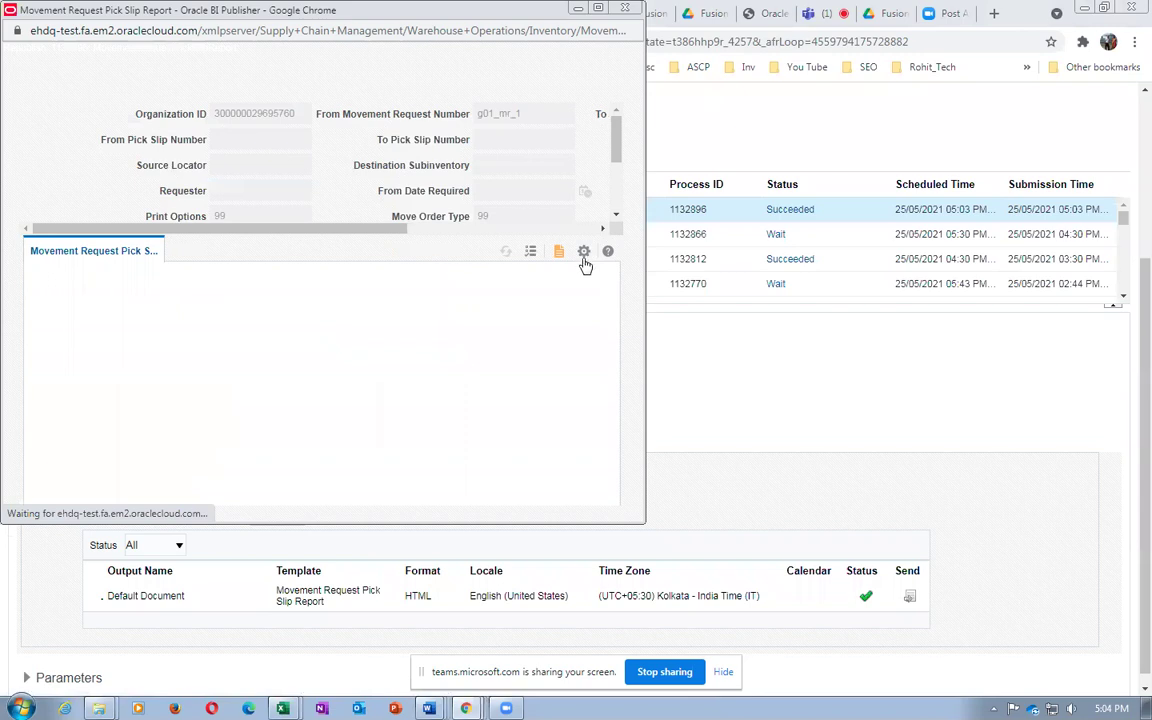
# Export the republished pick slip report as a PDF and save it under the suggested file name
pyautogui.click(586, 257)
pyautogui.moveTo(578, 275)
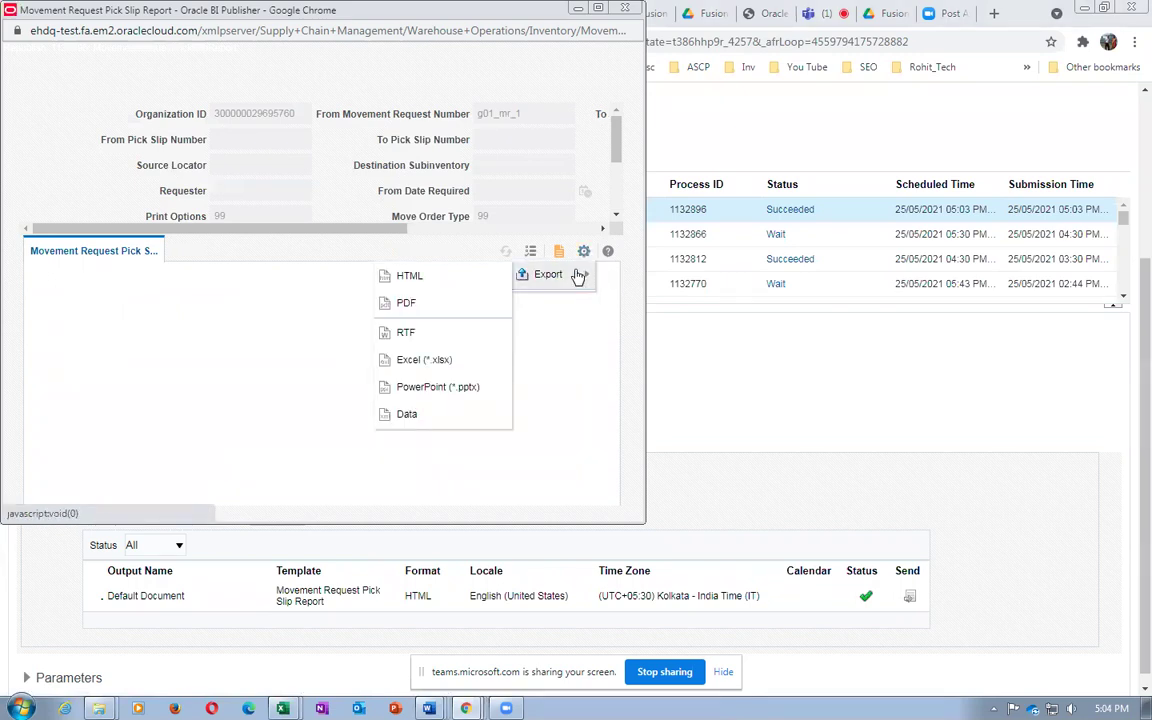
pyautogui.click(403, 303)
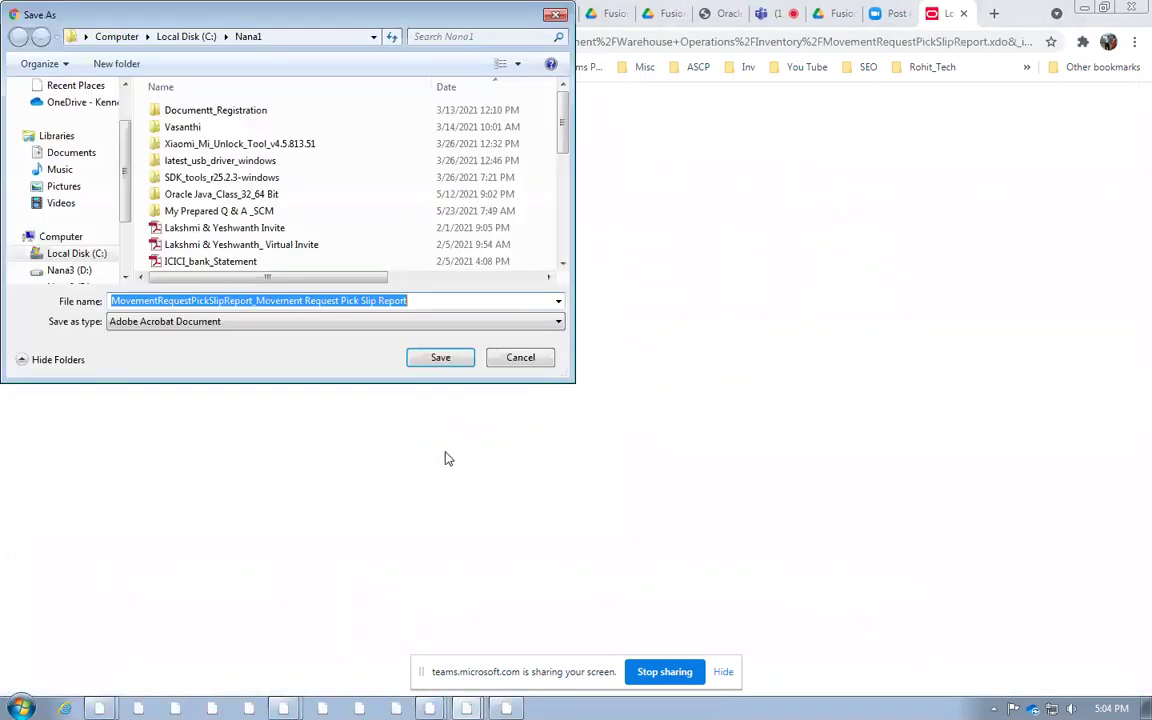
pyautogui.click(440, 358)
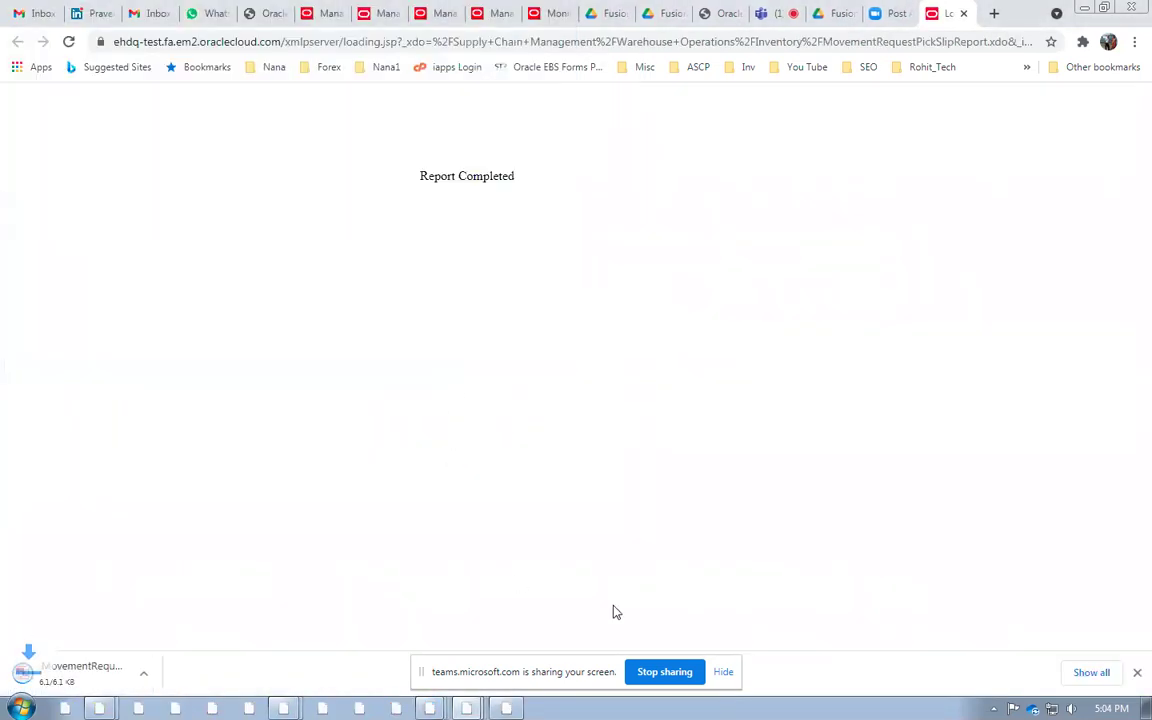
# Show the downloaded pick slip report in its folder and open the PDF in Adobe Reader
pyautogui.click(1090, 673)
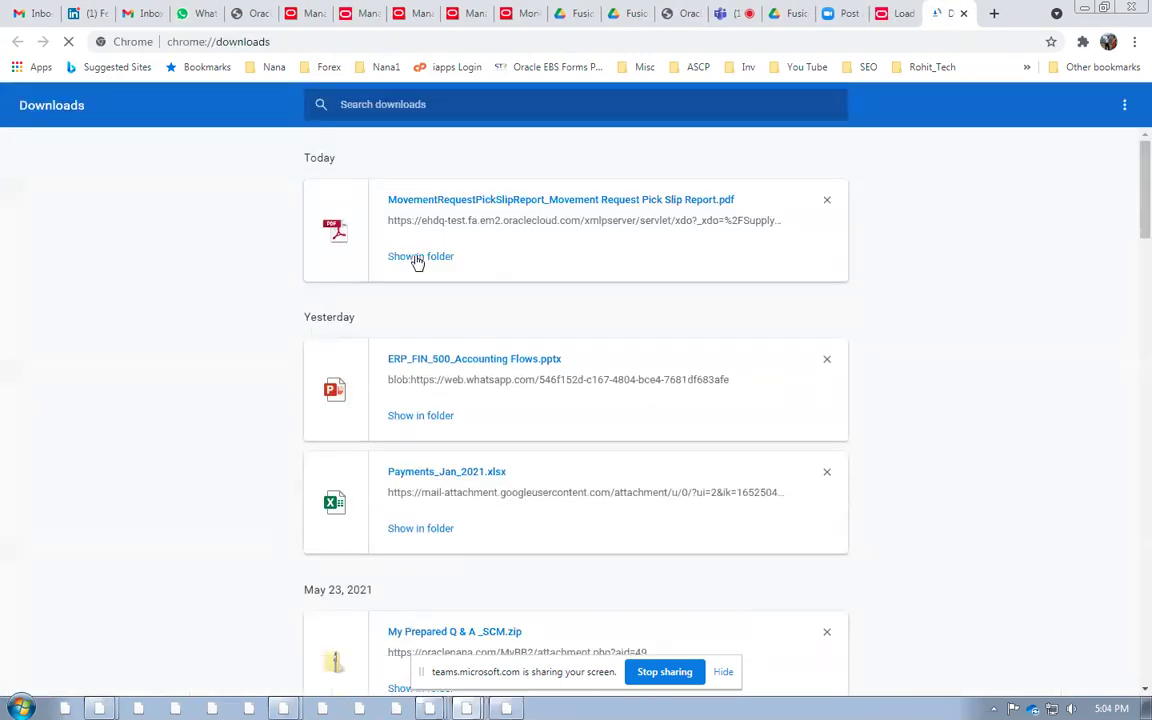
pyautogui.click(418, 258)
pyautogui.doubleClick(722, 211)
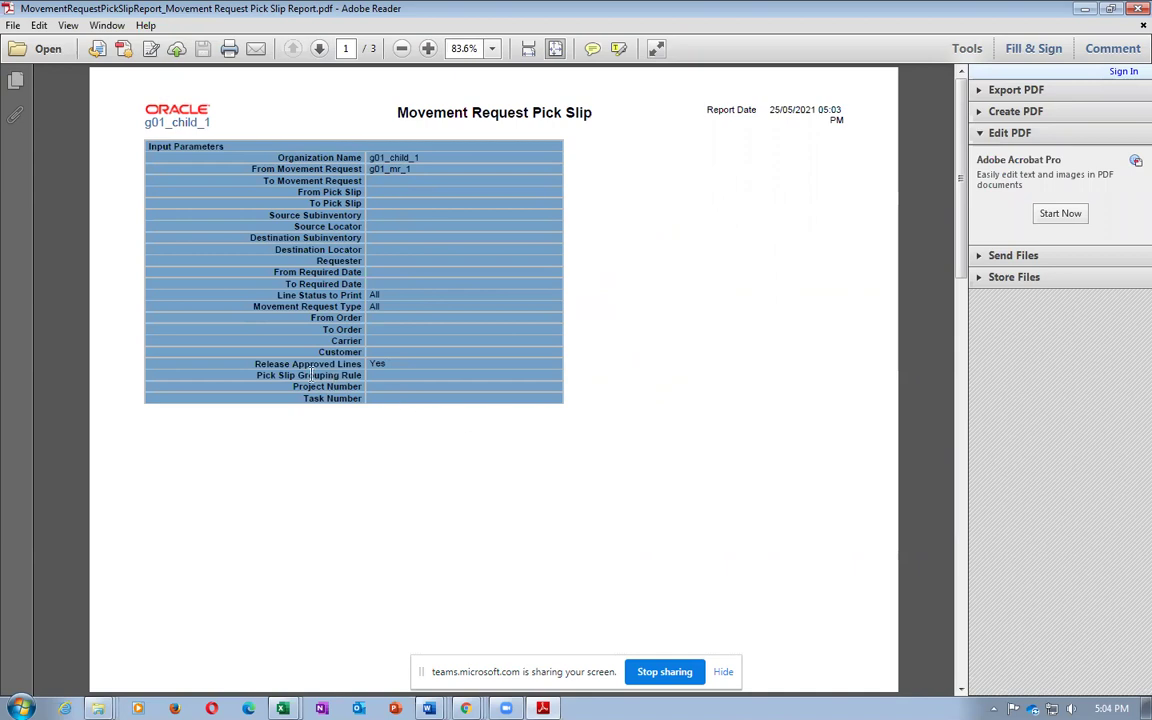
# Examine the pick slip's Release Approved Lines parameter and, on page 2, the allocated lot for g01_mr_1
pyautogui.moveTo(255, 364); pyautogui.dragTo(388, 370)
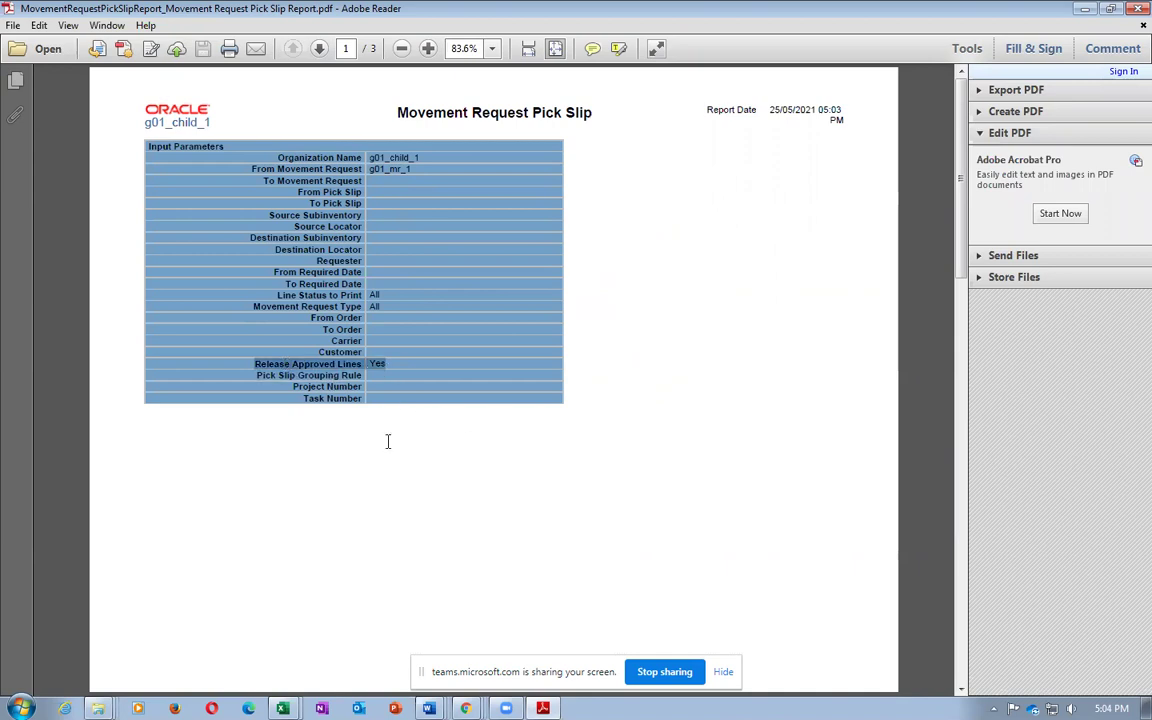
pyautogui.scroll(-5, 366, 476)
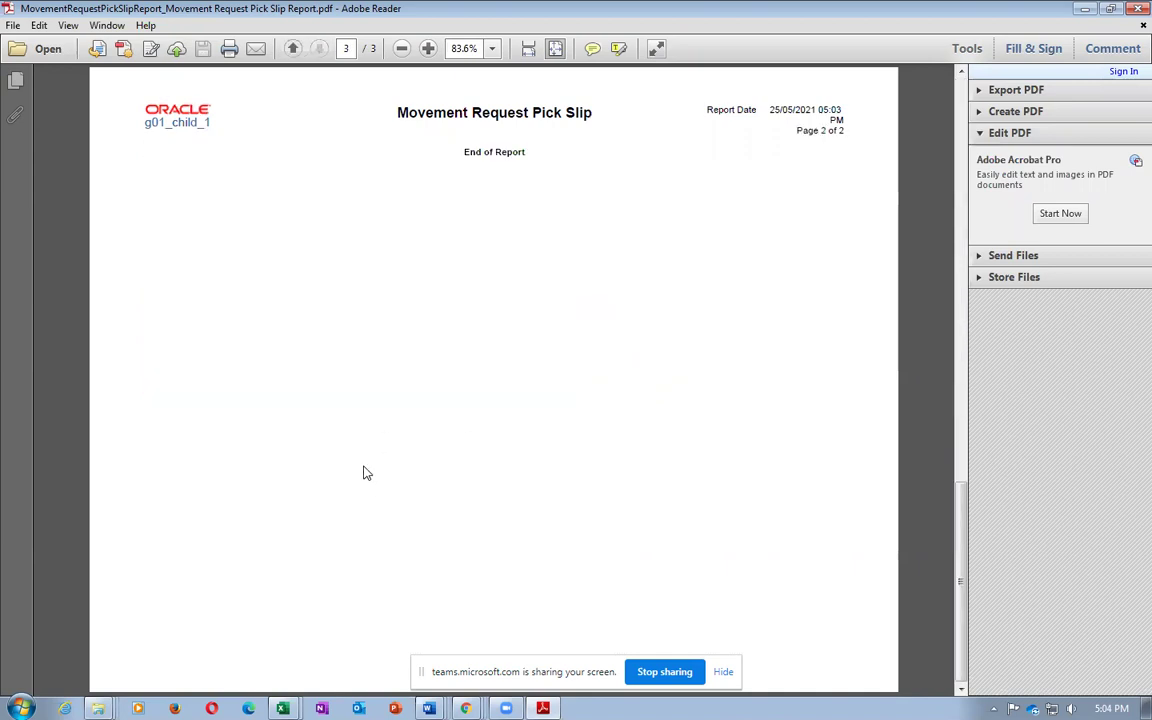
pyautogui.scroll(5, 366, 473)
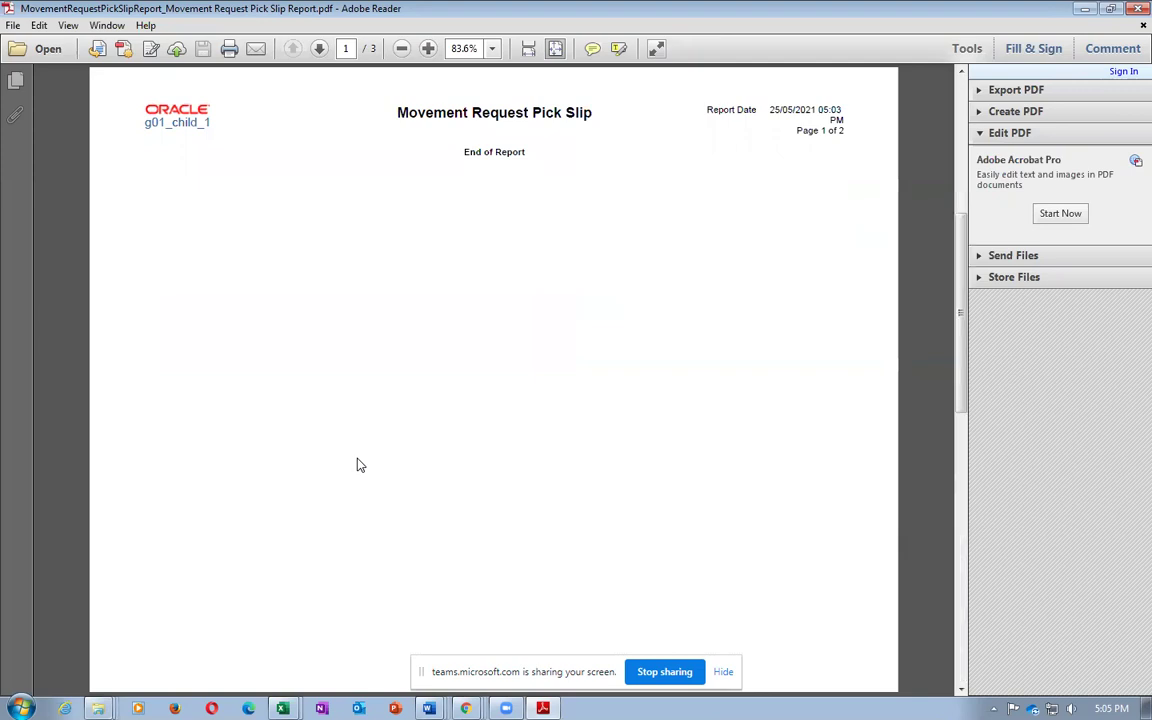
pyautogui.scroll(-3, 360, 465)
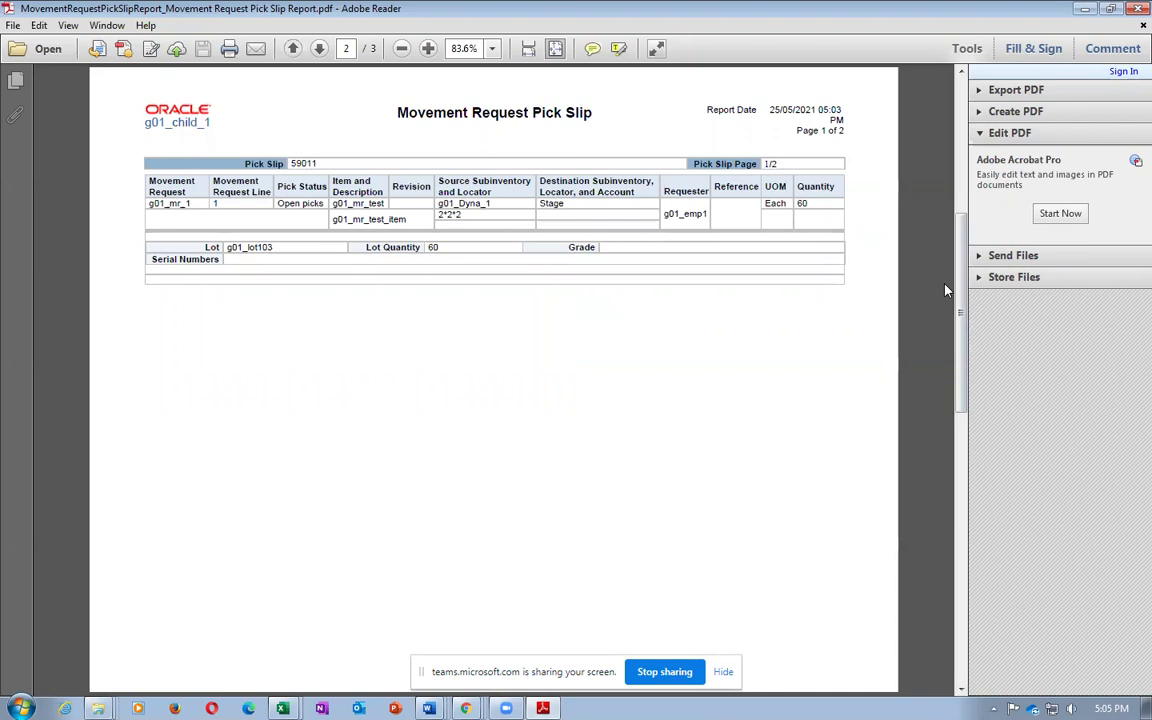
pyautogui.moveTo(961, 300)
pyautogui.mouseDown()
pyautogui.moveTo(972, 152)
pyautogui.moveTo(958, 282)
pyautogui.mouseUp()
pyautogui.moveTo(236, 246); pyautogui.dragTo(274, 246)
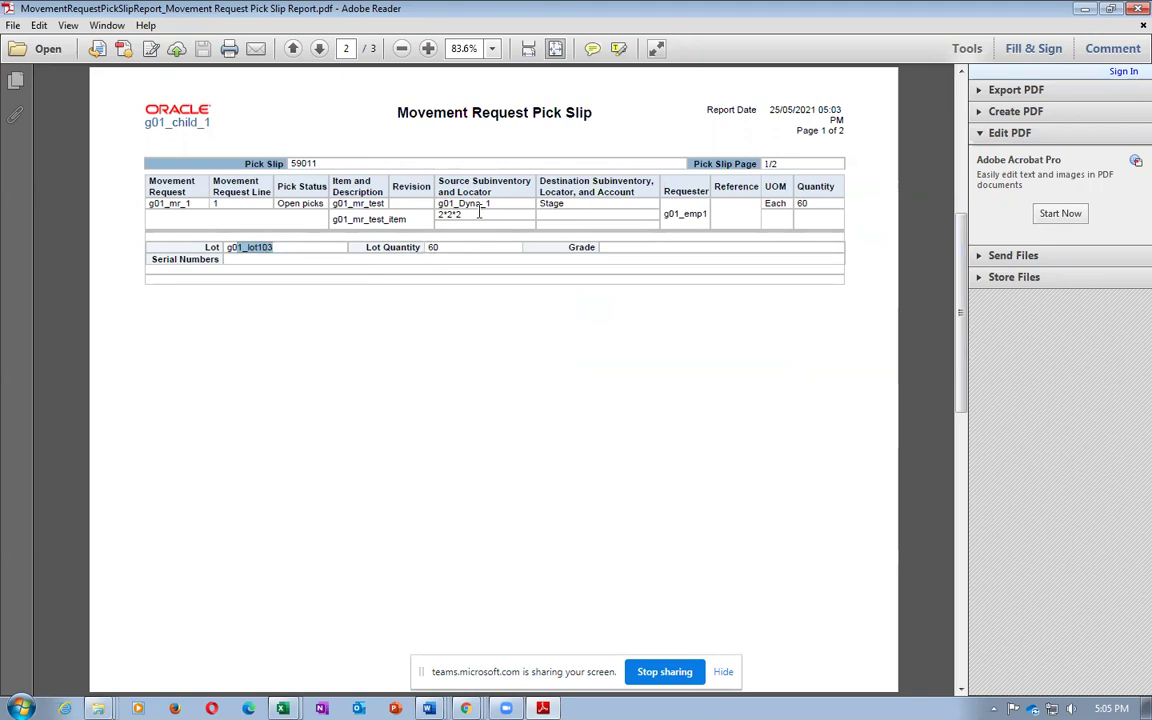
# Switch to the Movement_Request_Lab_Exercise workbook and compare the j50_mr_11 row's sub inventory, locator and quantity with the pick slip
pyautogui.click(282, 708)
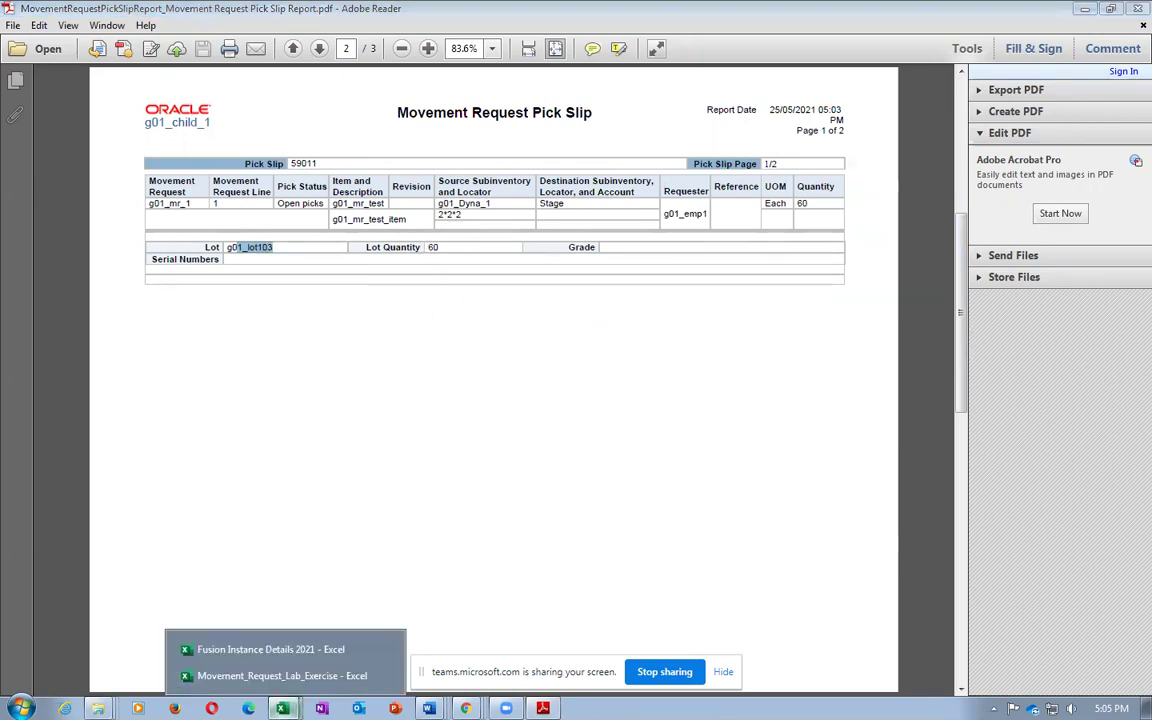
pyautogui.click(282, 676)
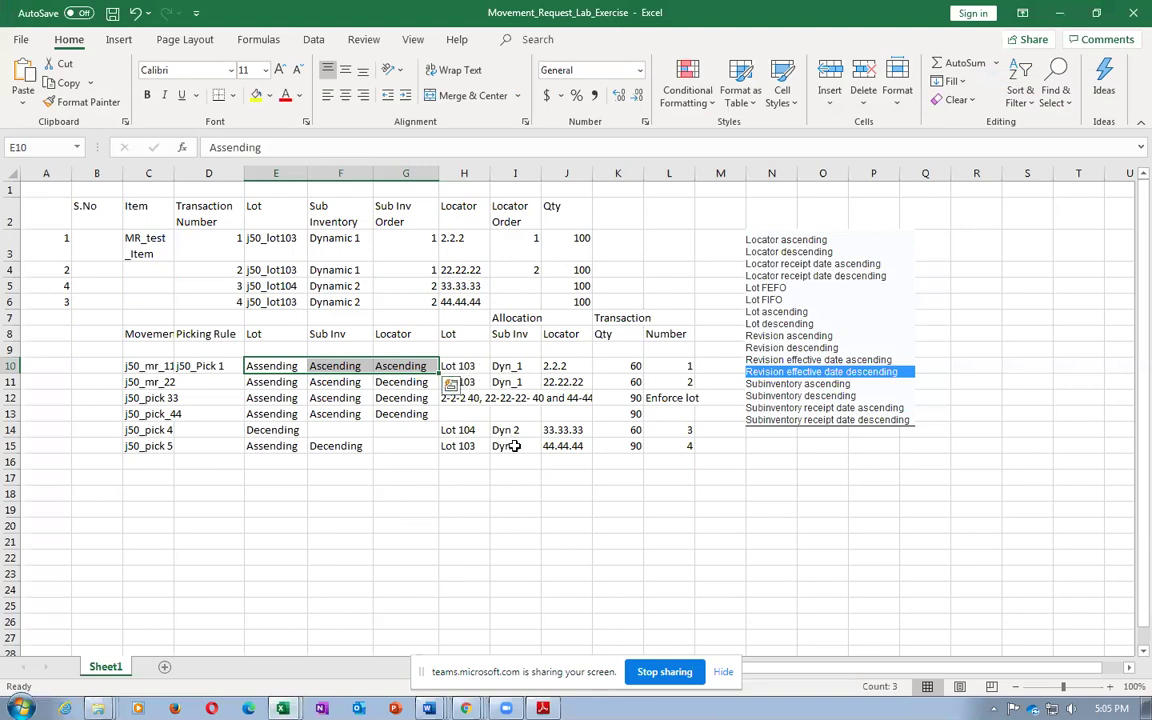
pyautogui.hotkey('alt', 'Tab')
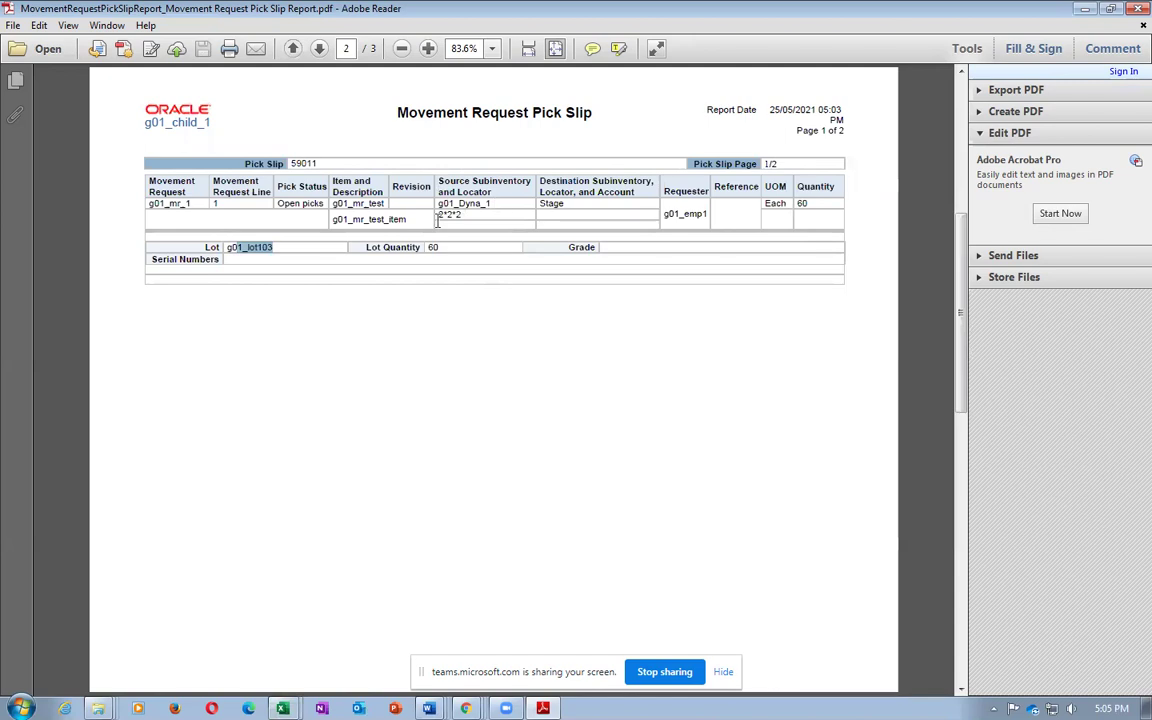
pyautogui.hotkey('alt', 'Tab')
pyautogui.click(510, 366)
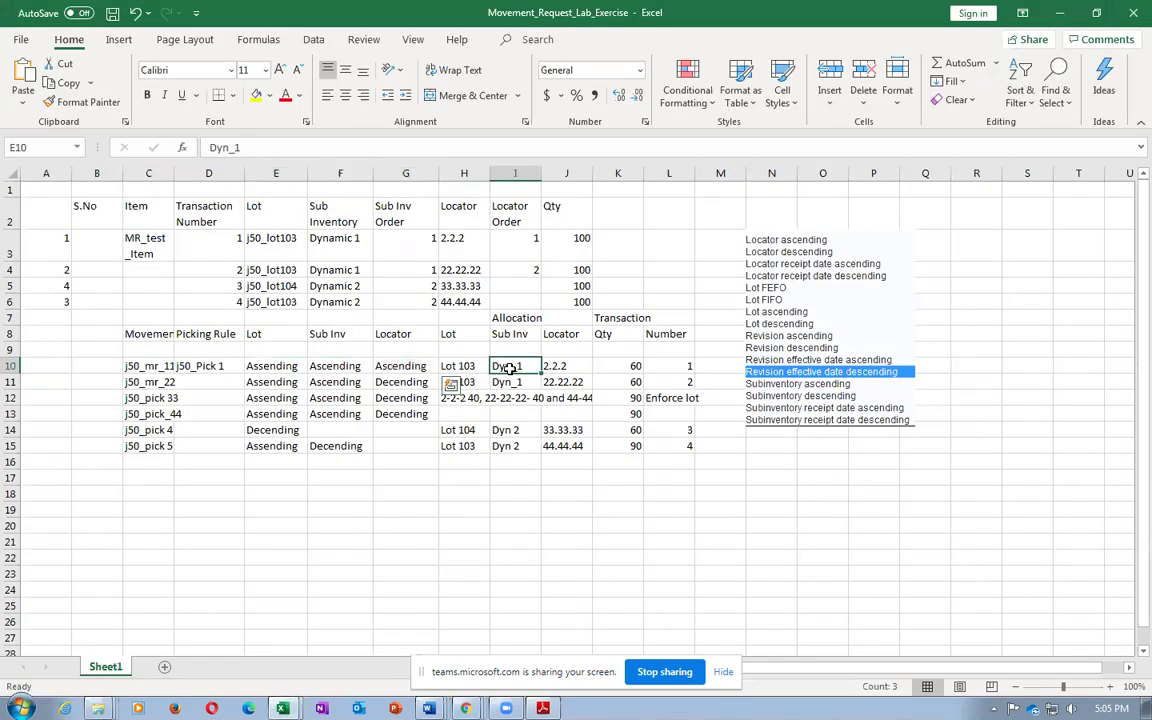
pyautogui.click(570, 366)
pyautogui.click(632, 367)
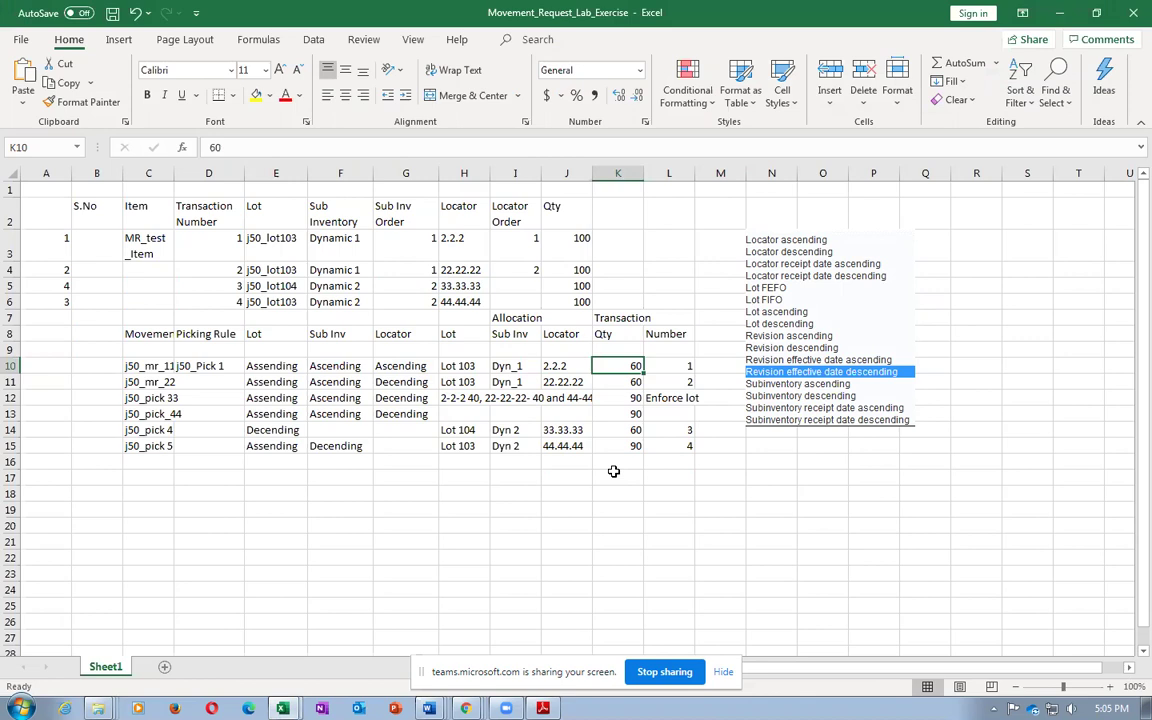
pyautogui.click(509, 366)
pyautogui.click(556, 366)
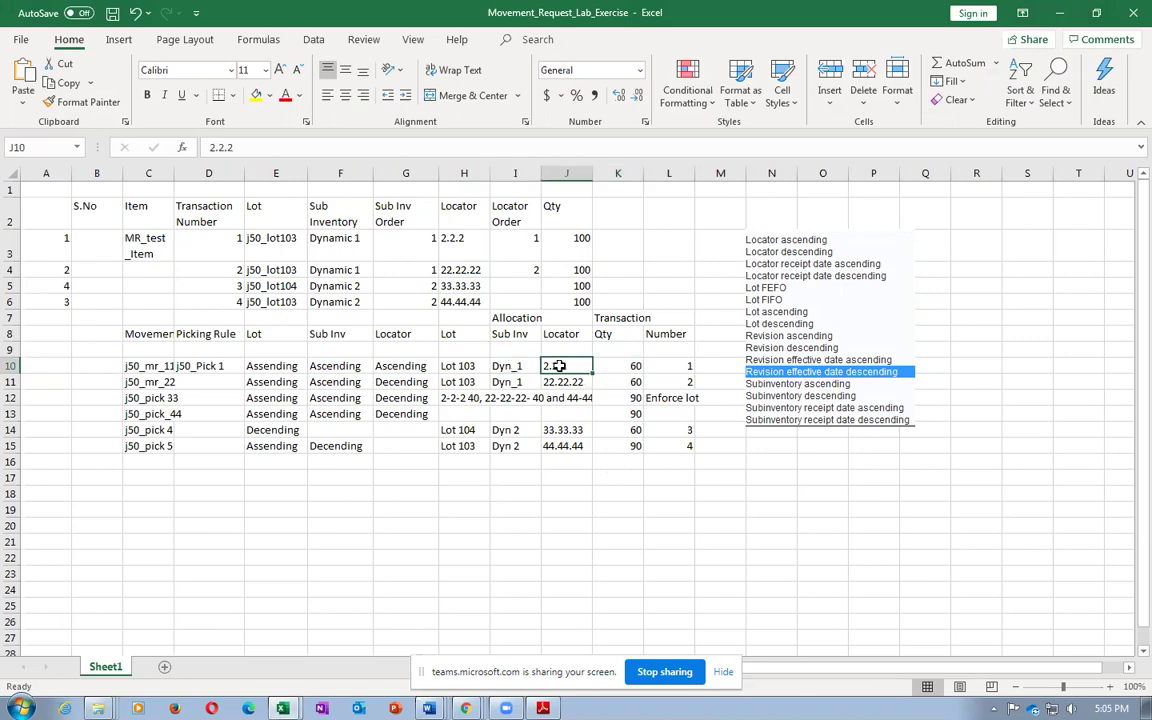
# Check the j50_mr_11 row's lot, sub inventory and locator sort orders against its allocation and the pick slip
pyautogui.click(256, 368)
pyautogui.click(316, 368)
pyautogui.click(390, 368)
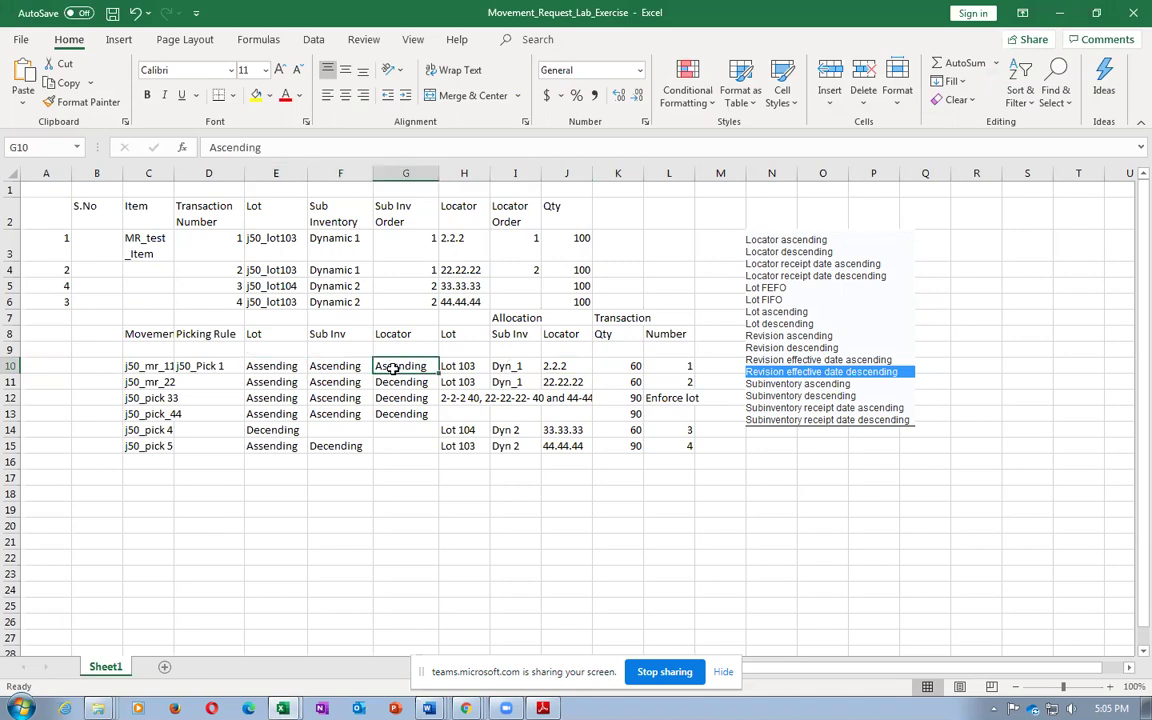
pyautogui.click(502, 366)
pyautogui.click(556, 366)
pyautogui.hotkey('alt', 'Tab')
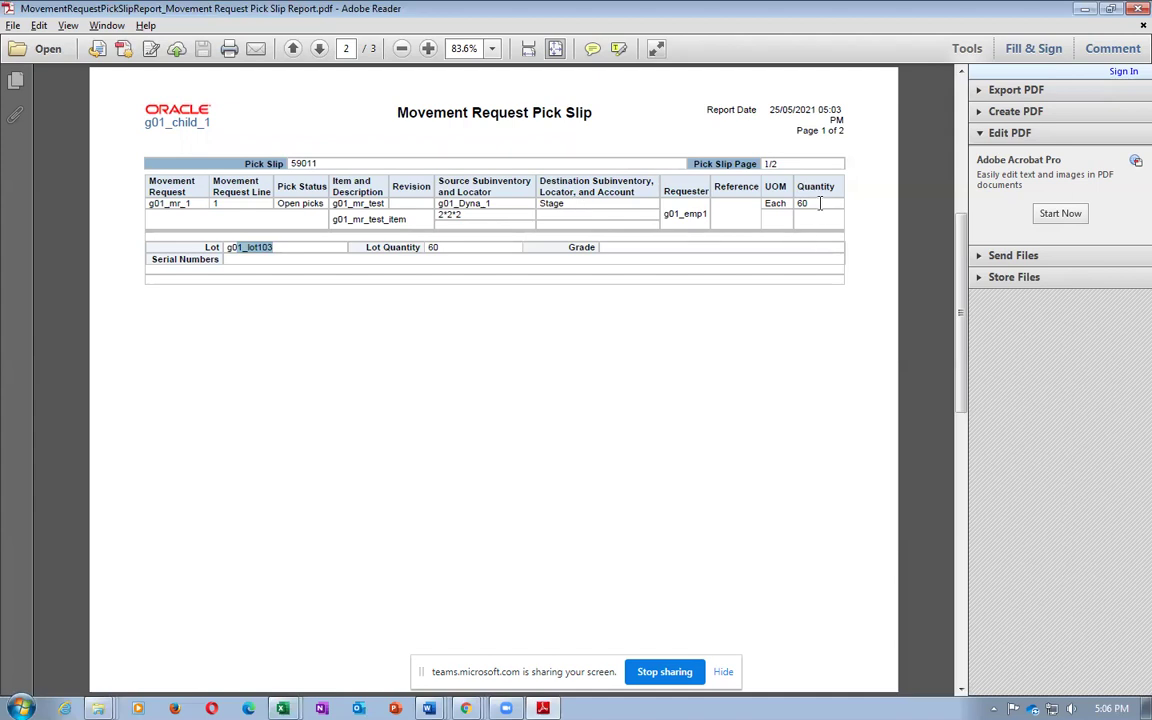
pyautogui.click(322, 380)
pyautogui.hotkey('alt', 'Tab')
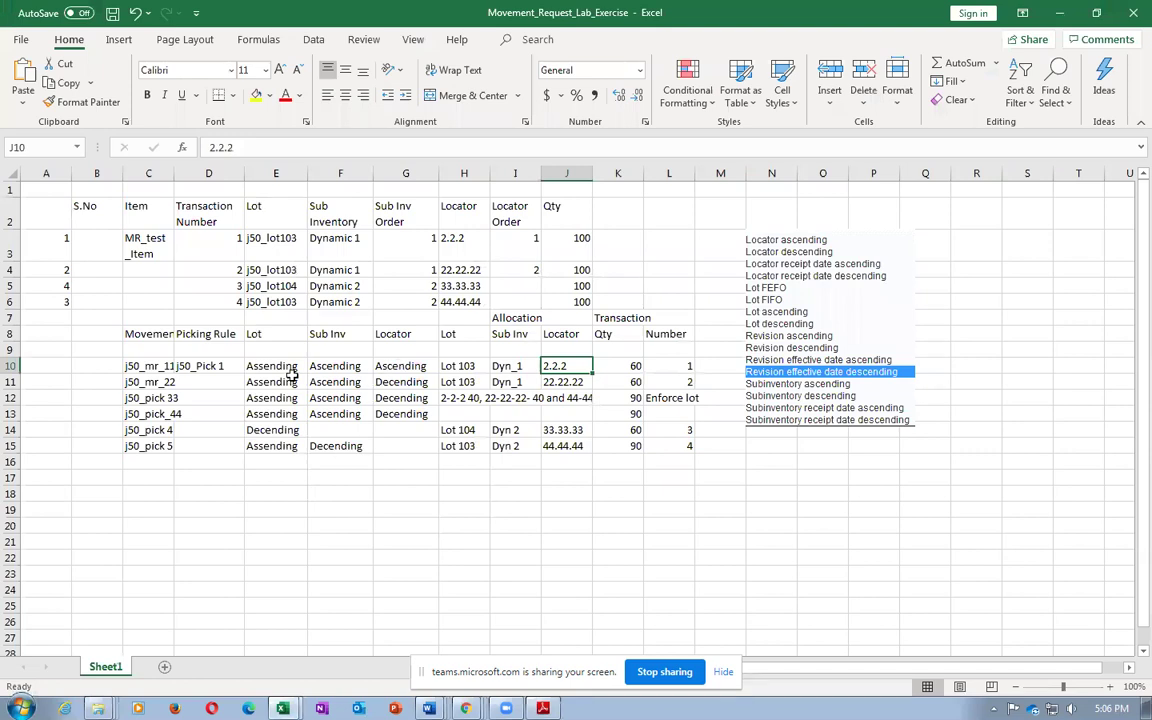
# Compare the j50_mr_11 and j50_mr_22 sort orders, then examine the locator order values and j50_mr_22's expected allocation
pyautogui.click(288, 368)
pyautogui.click(335, 370)
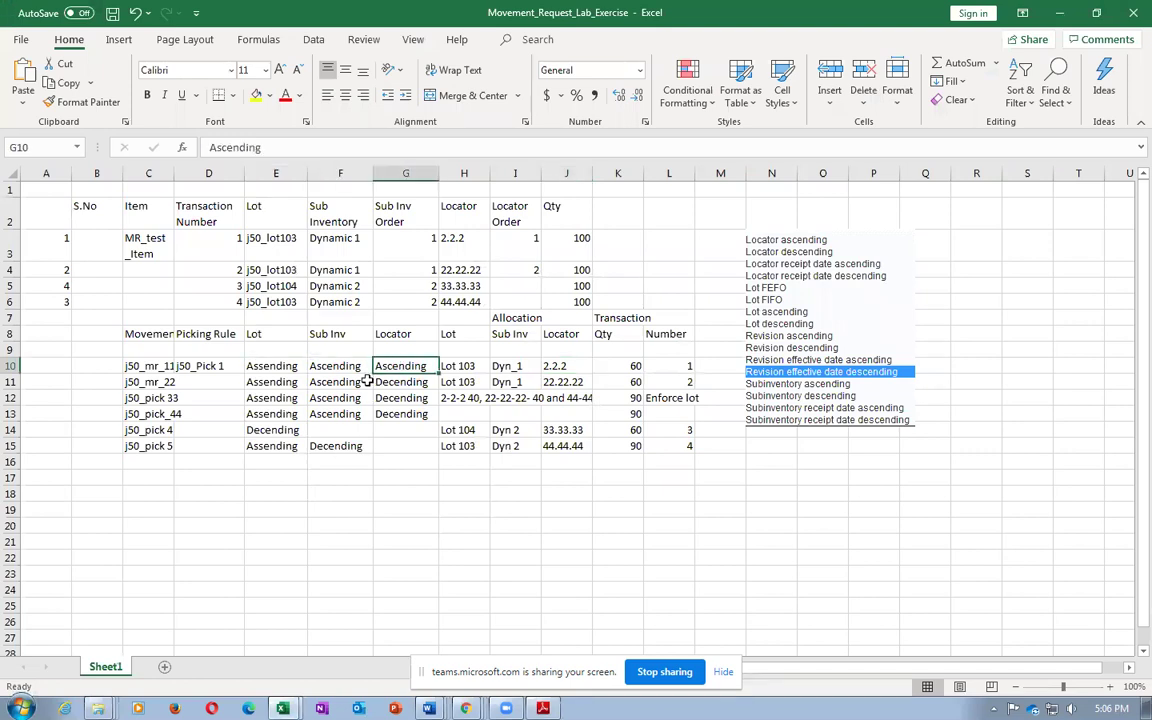
pyautogui.click(335, 382)
pyautogui.click(395, 388)
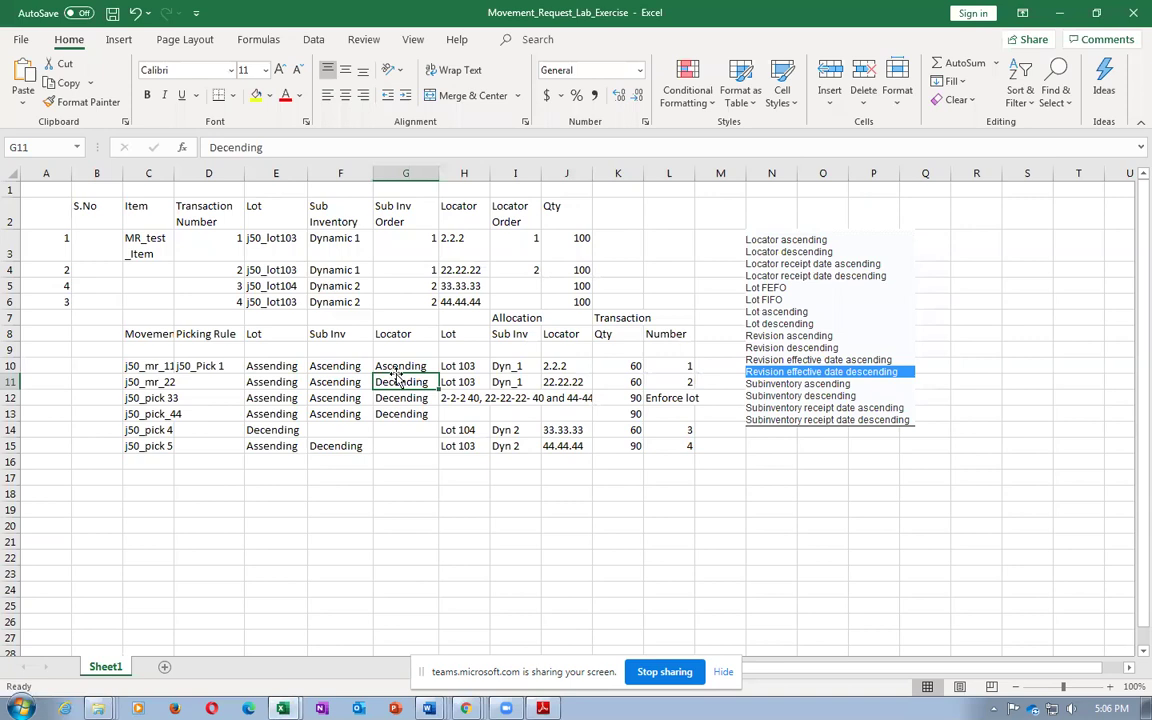
pyautogui.click(520, 271)
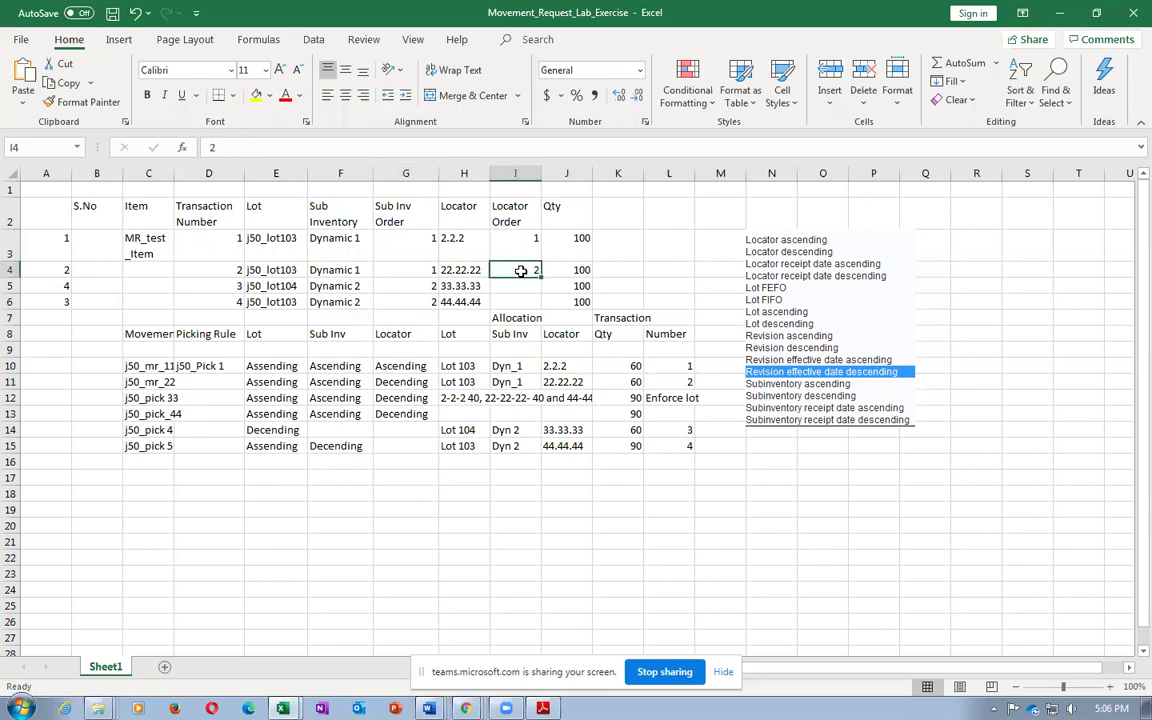
pyautogui.click(529, 245)
pyautogui.click(531, 270)
pyautogui.click(518, 384)
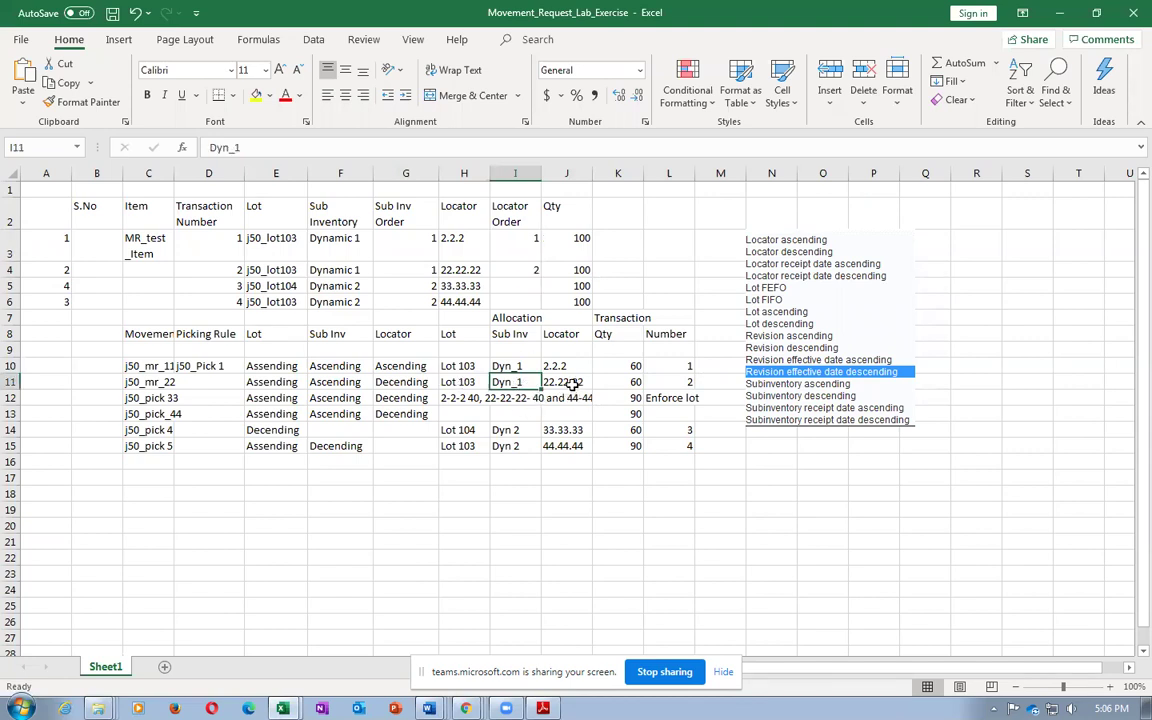
pyautogui.click(572, 383)
pyautogui.click(608, 384)
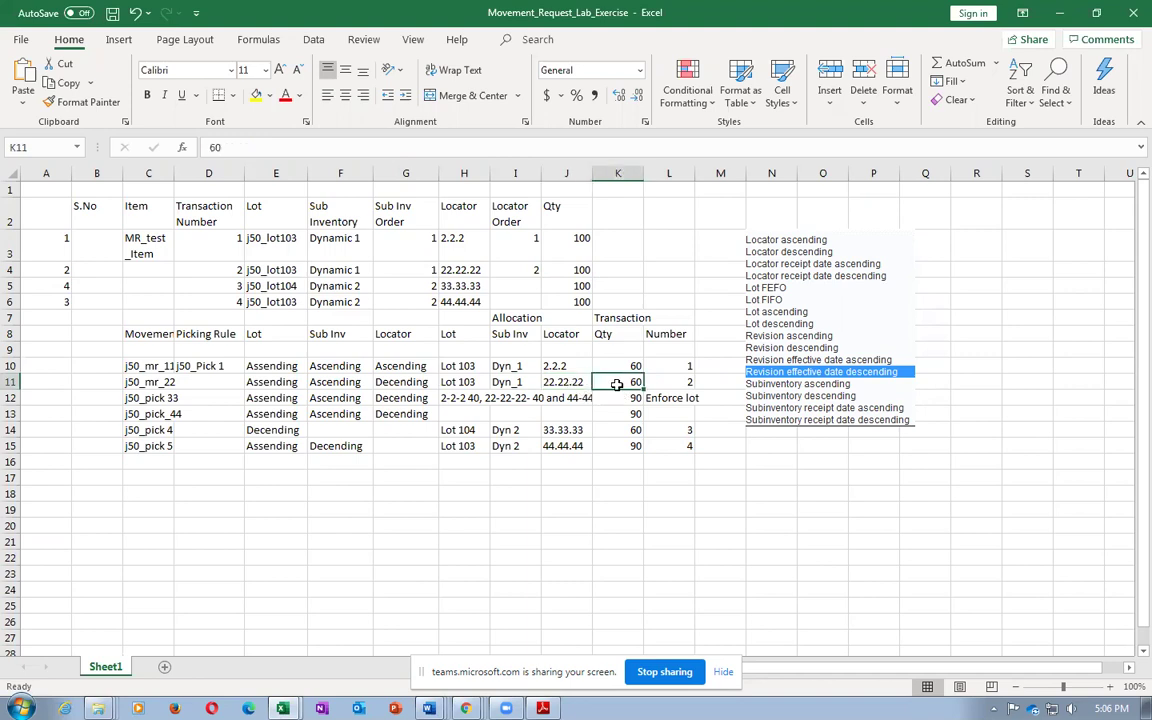
# Trace j50_mr_22's locator sort rule through the locators and locator orders in rows 3 and 4 to its allocation
pyautogui.click(384, 382)
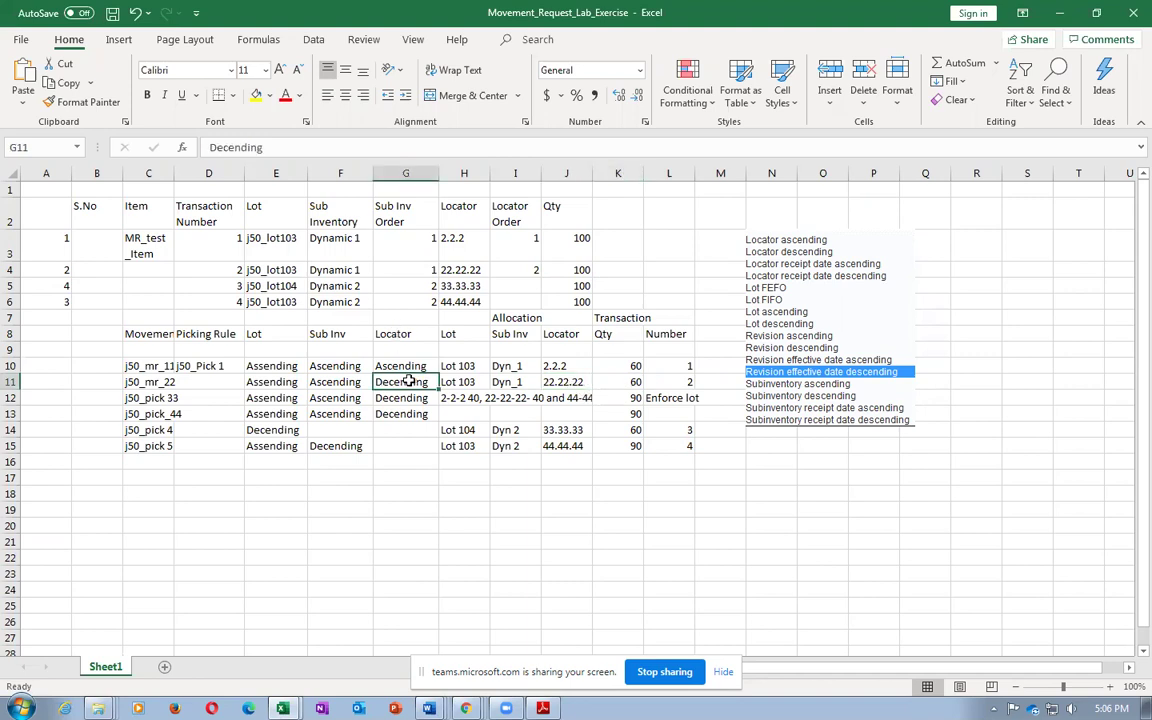
pyautogui.click(518, 271)
pyautogui.click(476, 269)
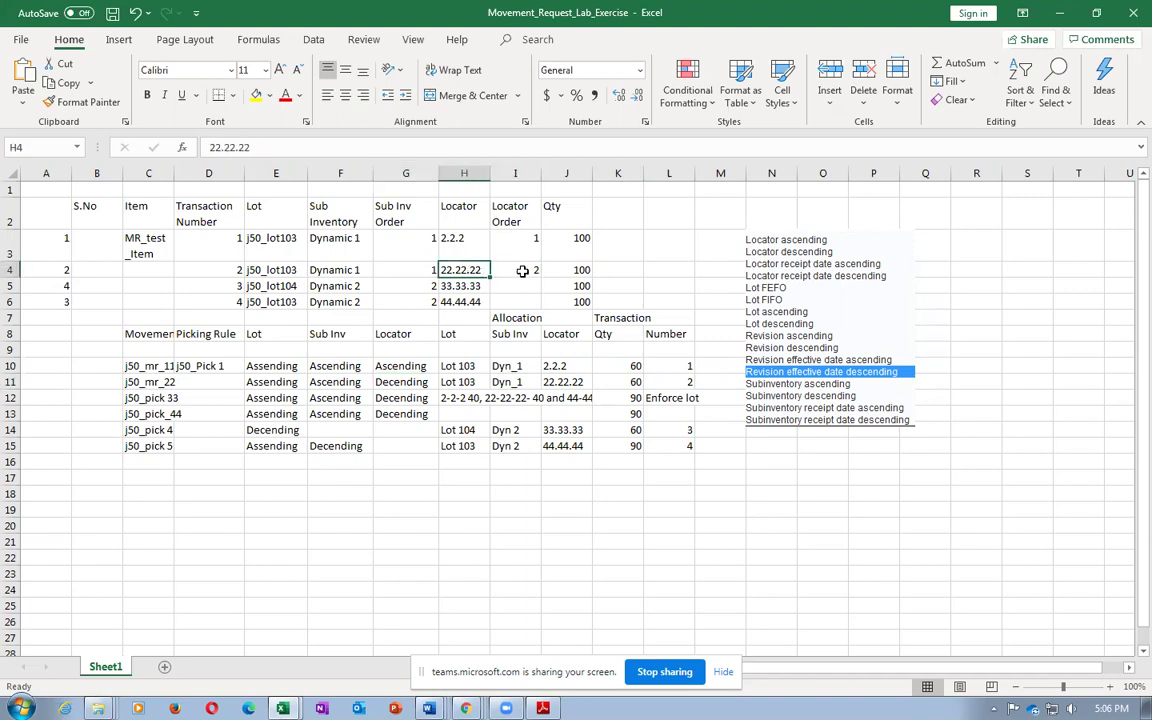
pyautogui.click(522, 271)
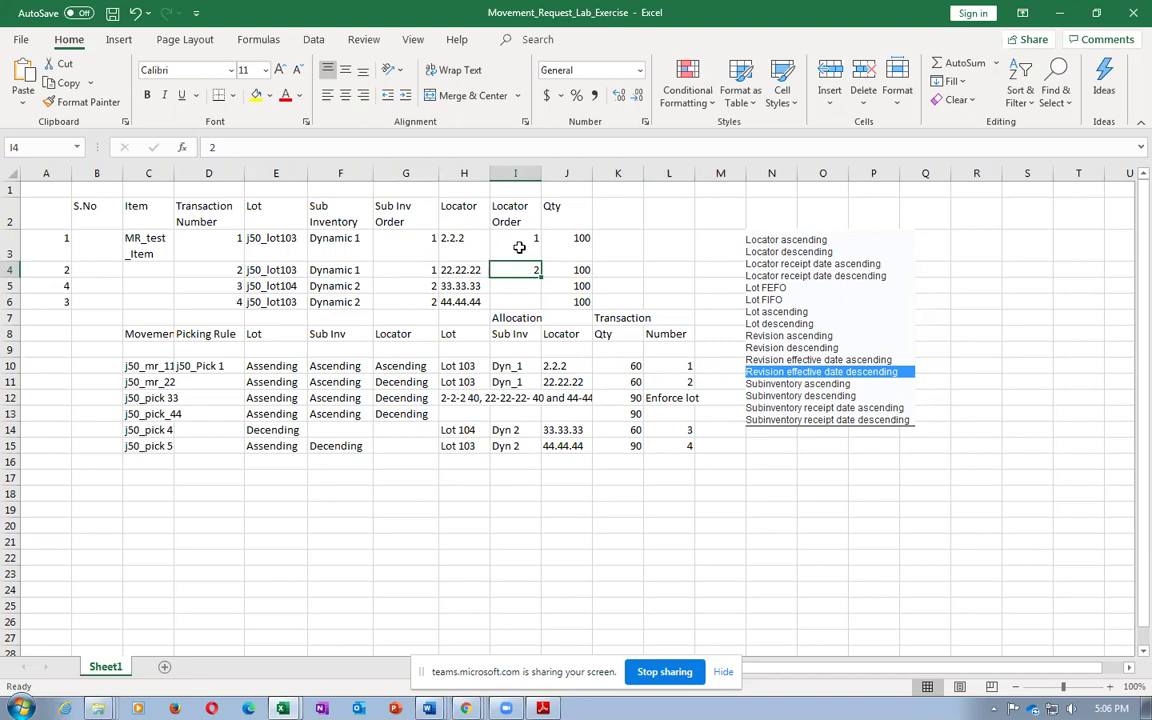
pyautogui.click(464, 242)
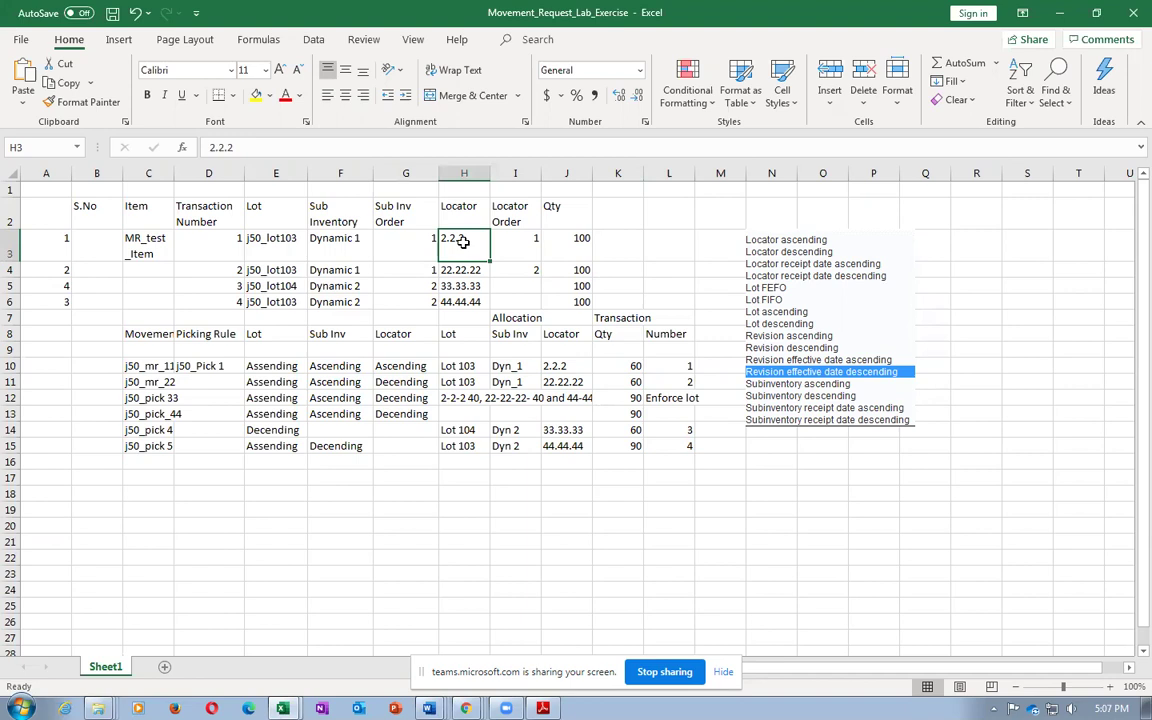
pyautogui.press('Down')
pyautogui.press('Right')
pyautogui.click(511, 386)
pyautogui.click(460, 387)
pyautogui.click(505, 387)
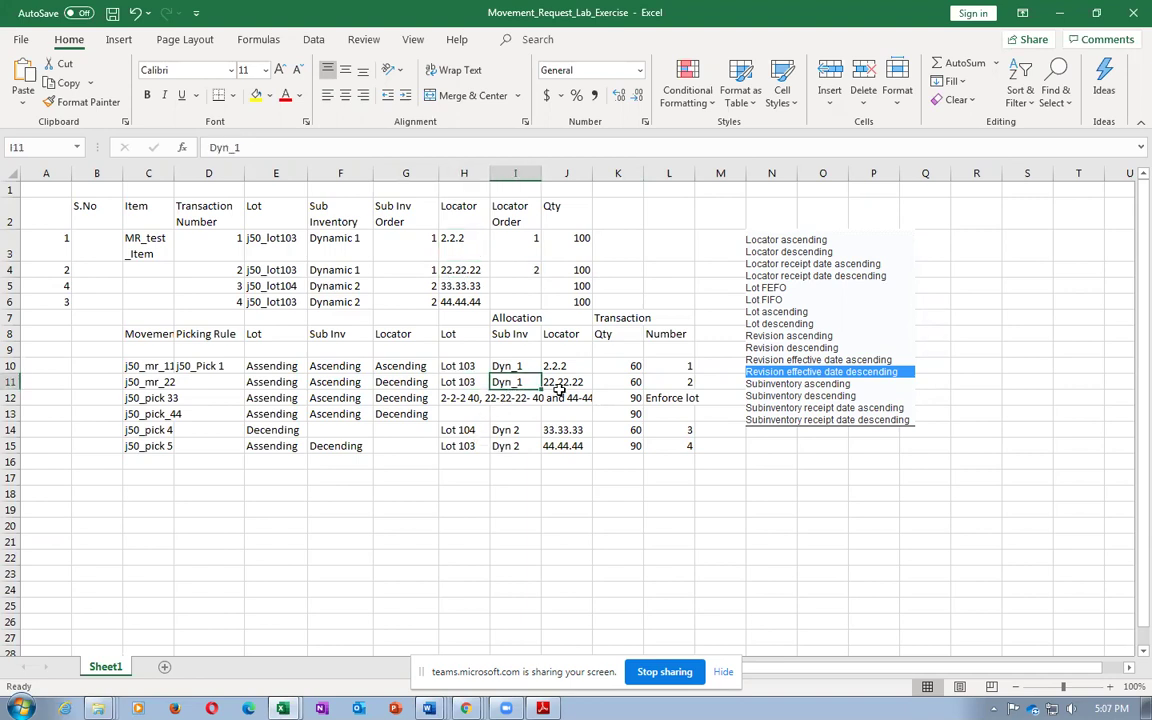
pyautogui.click(410, 381)
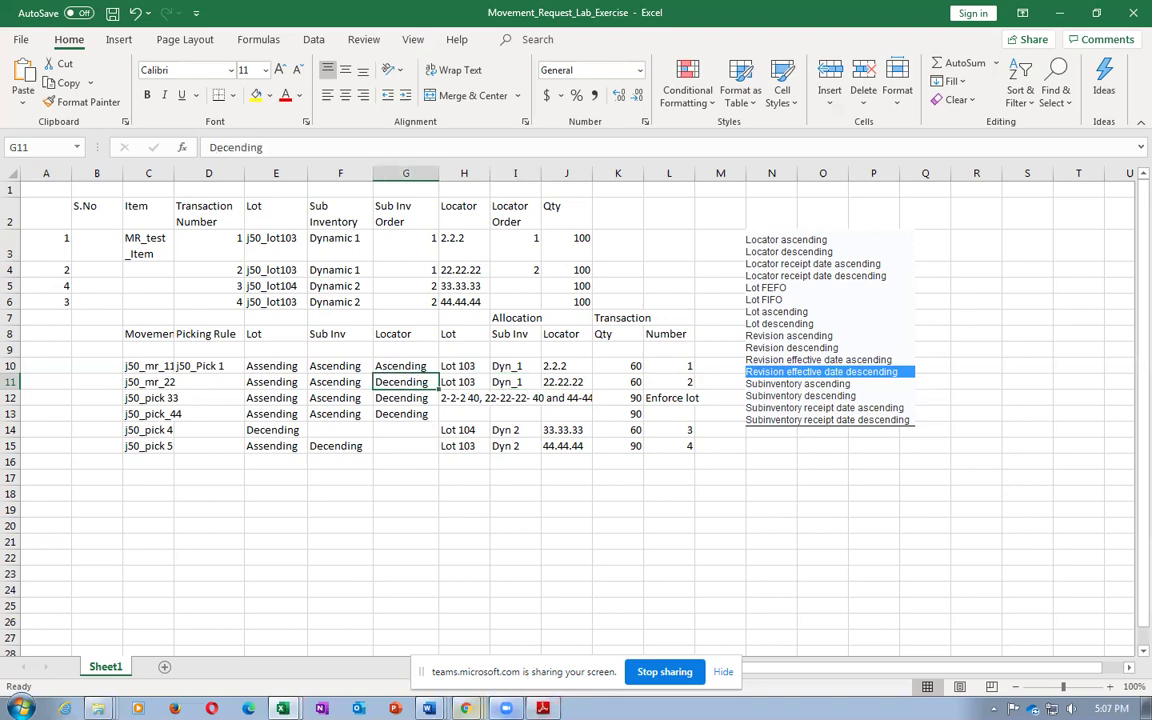
# Close the pick slip PDF and the Oracle BI Publisher report window
pyautogui.click(466, 708)
pyautogui.hotkey('alt', 'Tab')
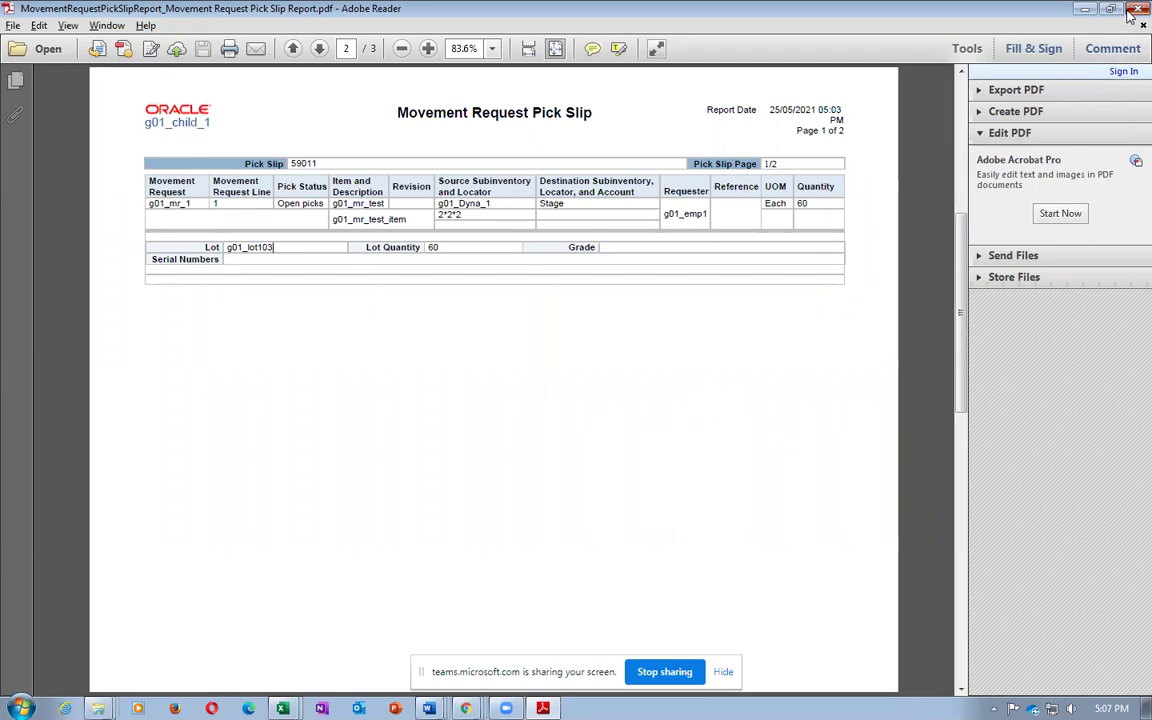
pyautogui.hotkey('alt', 'Tab')
pyautogui.click(532, 546)
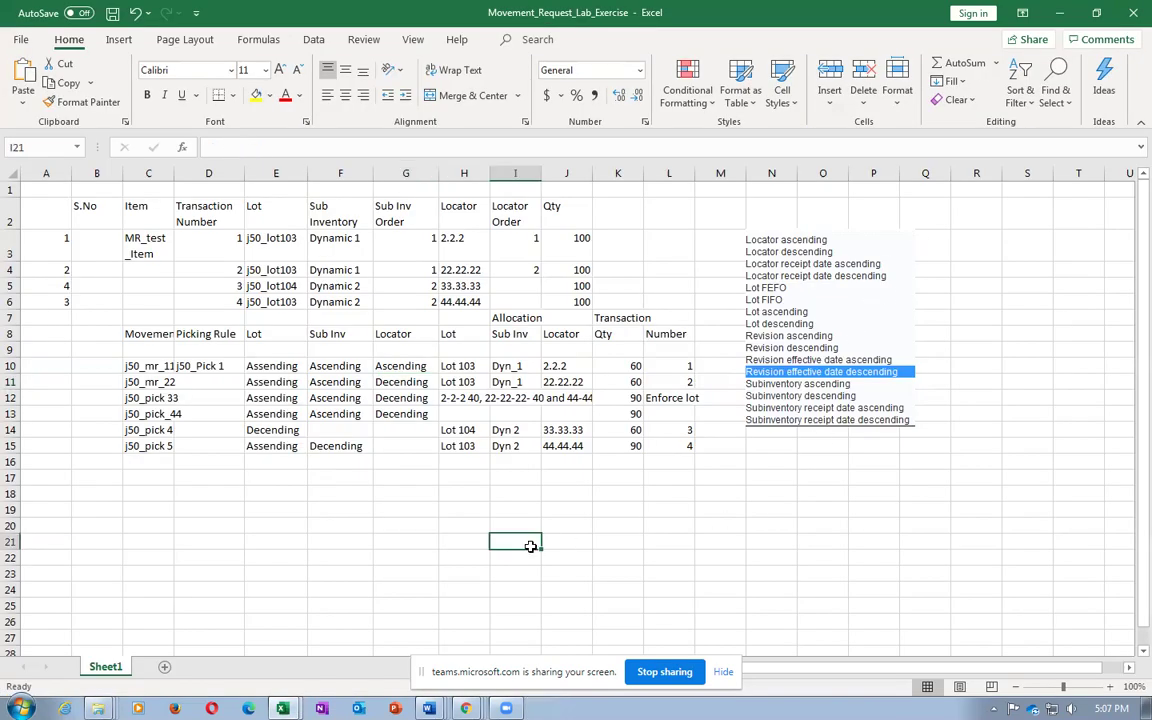
pyautogui.moveTo(466, 708)
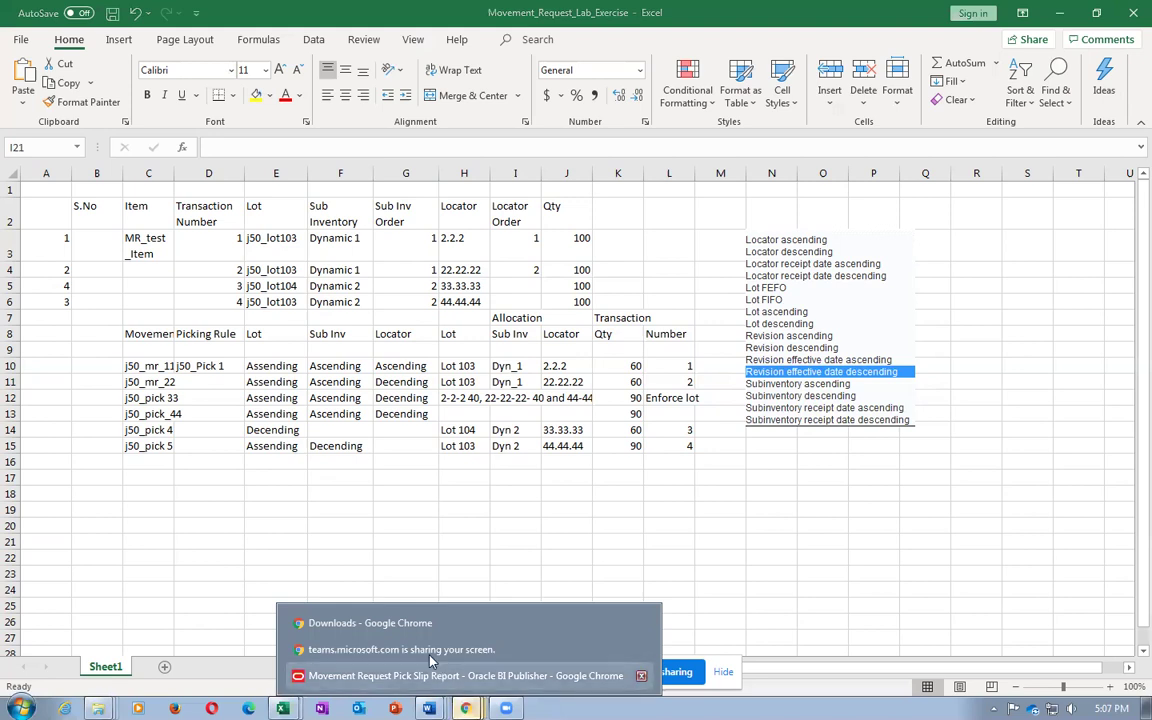
pyautogui.click(458, 676)
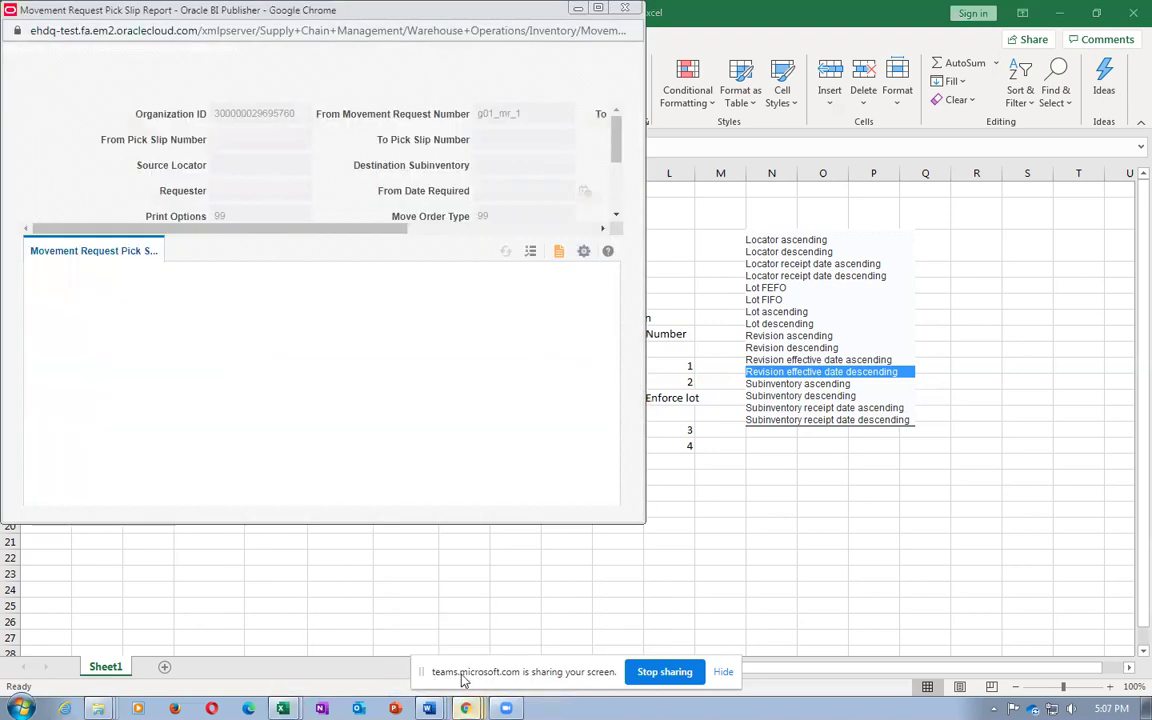
pyautogui.click(625, 7)
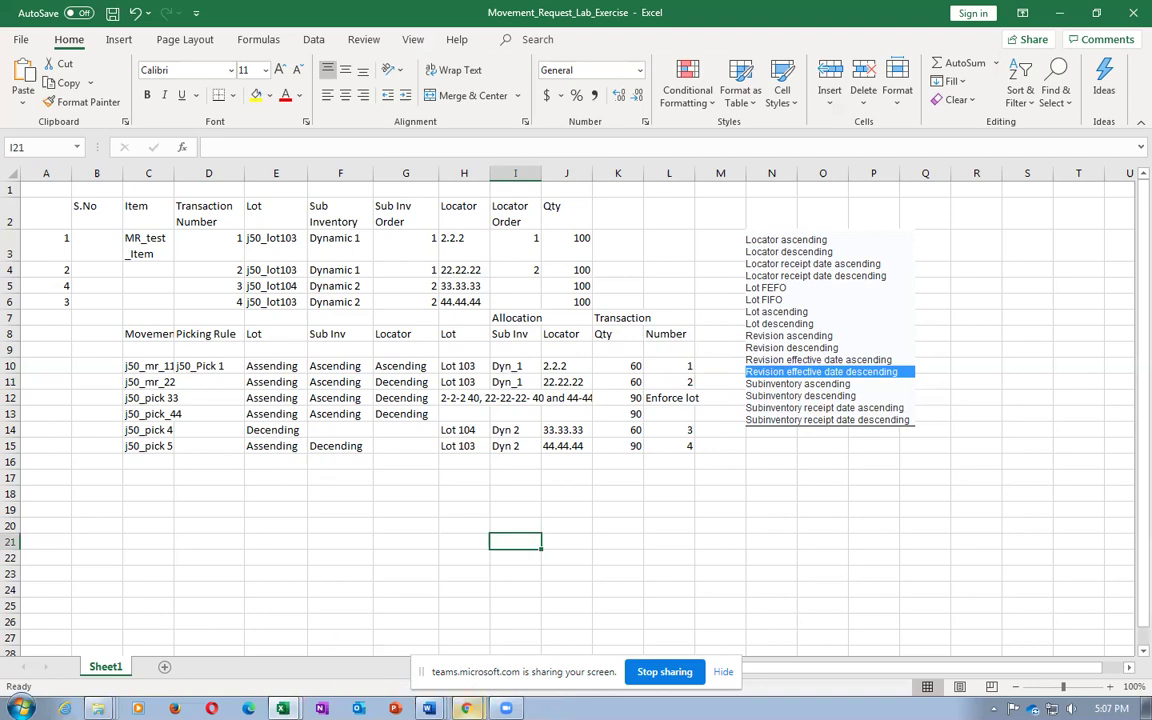
# Close the pick slip's folder window, minimize the workbook and close the Downloads page in Chrome
pyautogui.moveTo(466, 706)
pyautogui.hotkey('alt', 'Tab')
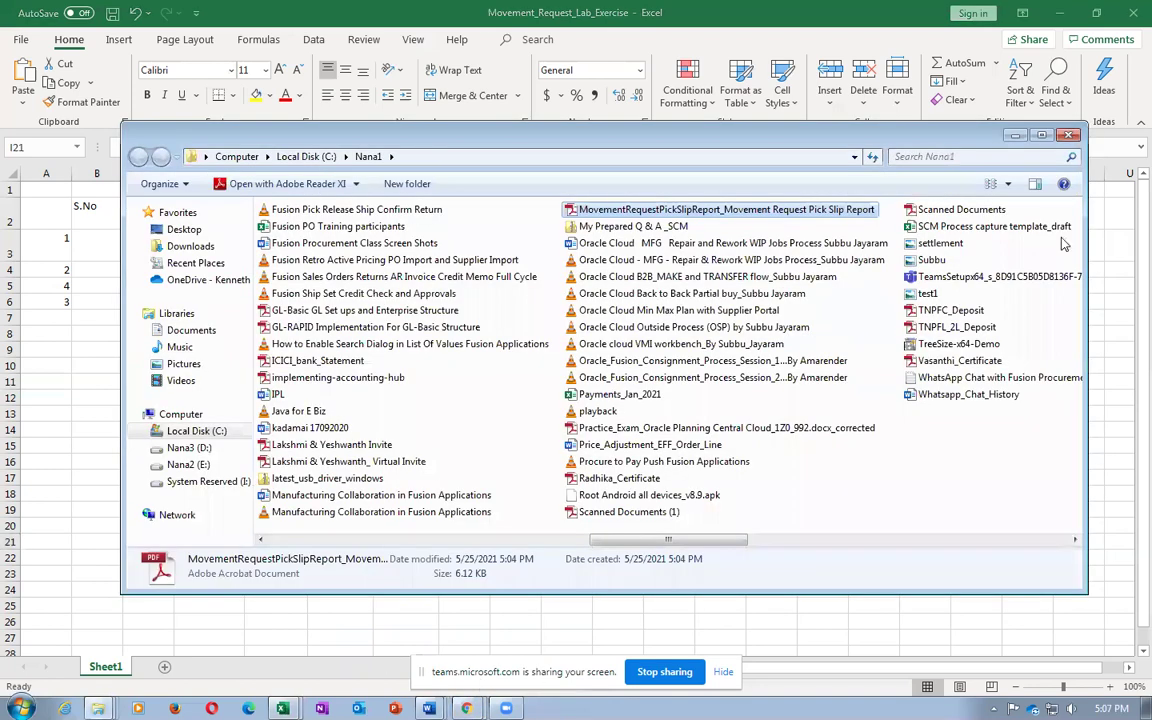
pyautogui.click(1064, 136)
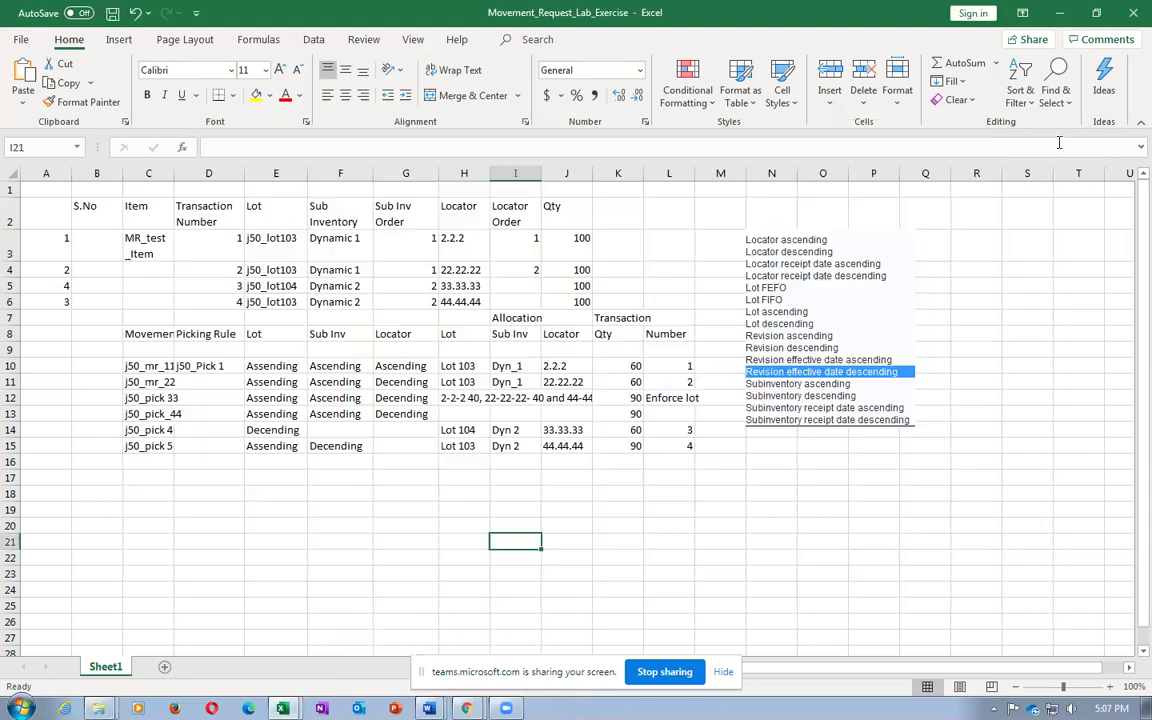
pyautogui.click(1060, 13)
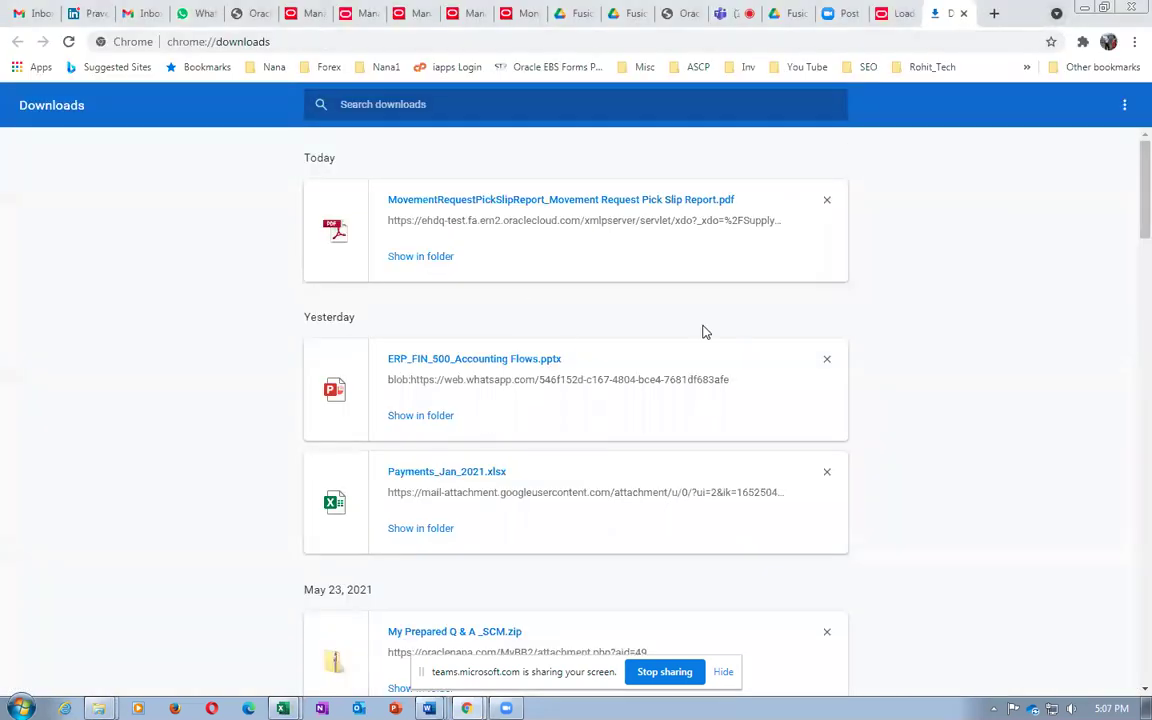
pyautogui.click(964, 13)
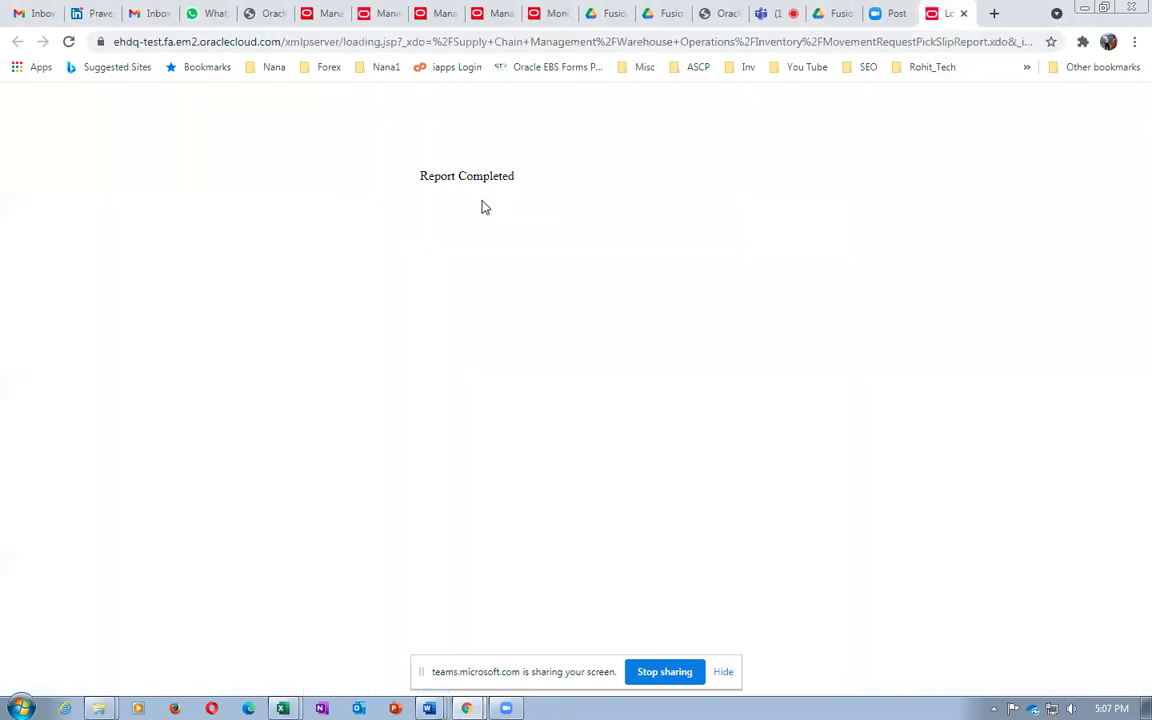
# Exit Manage Item Quantities, the picking rules task with the internal error and its task search, returning to Setup: Financials
pyautogui.click(328, 14)
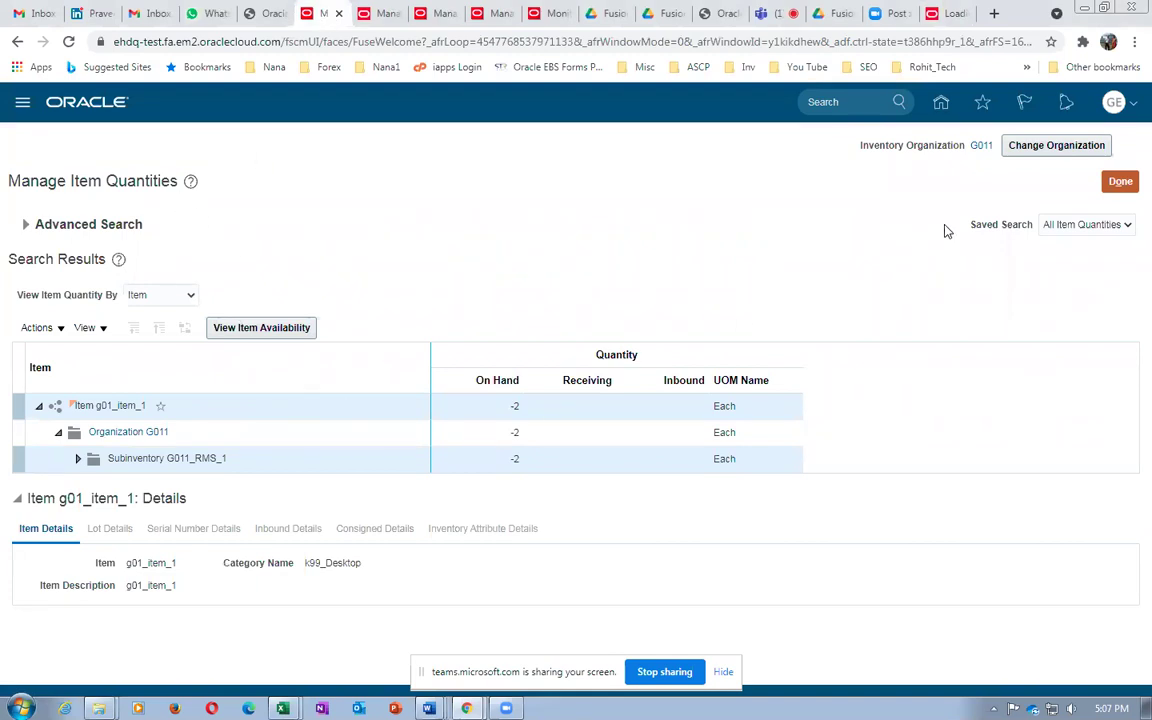
pyautogui.click(1119, 181)
pyautogui.click(1120, 182)
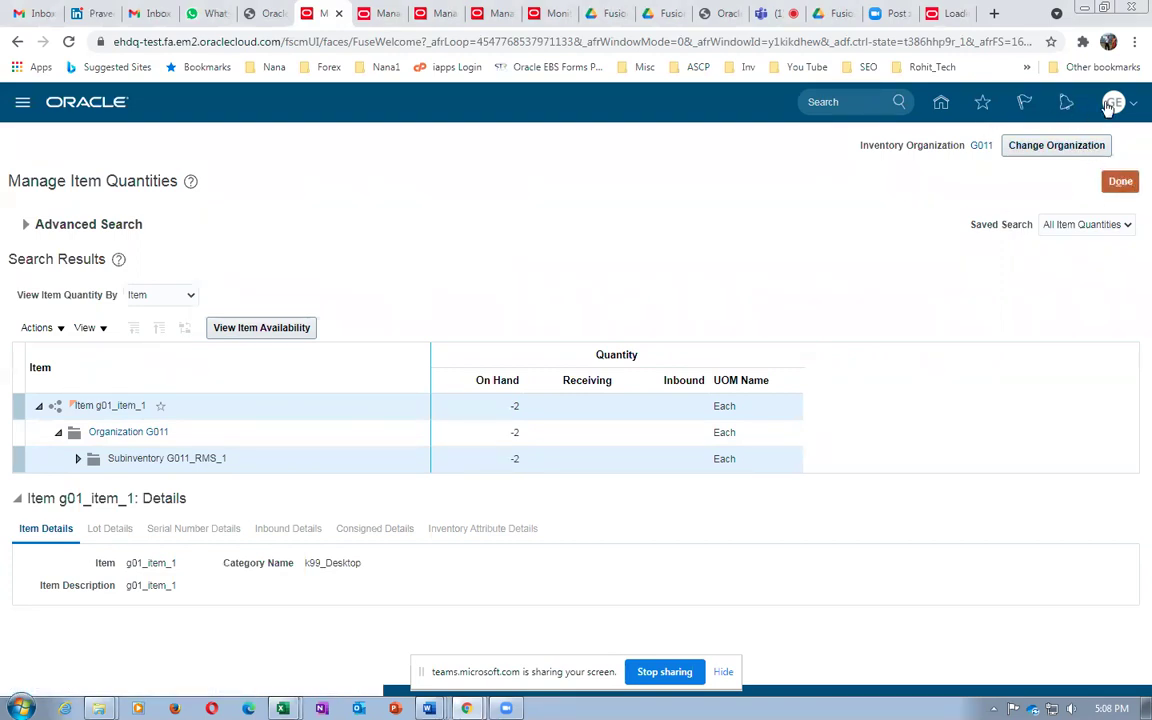
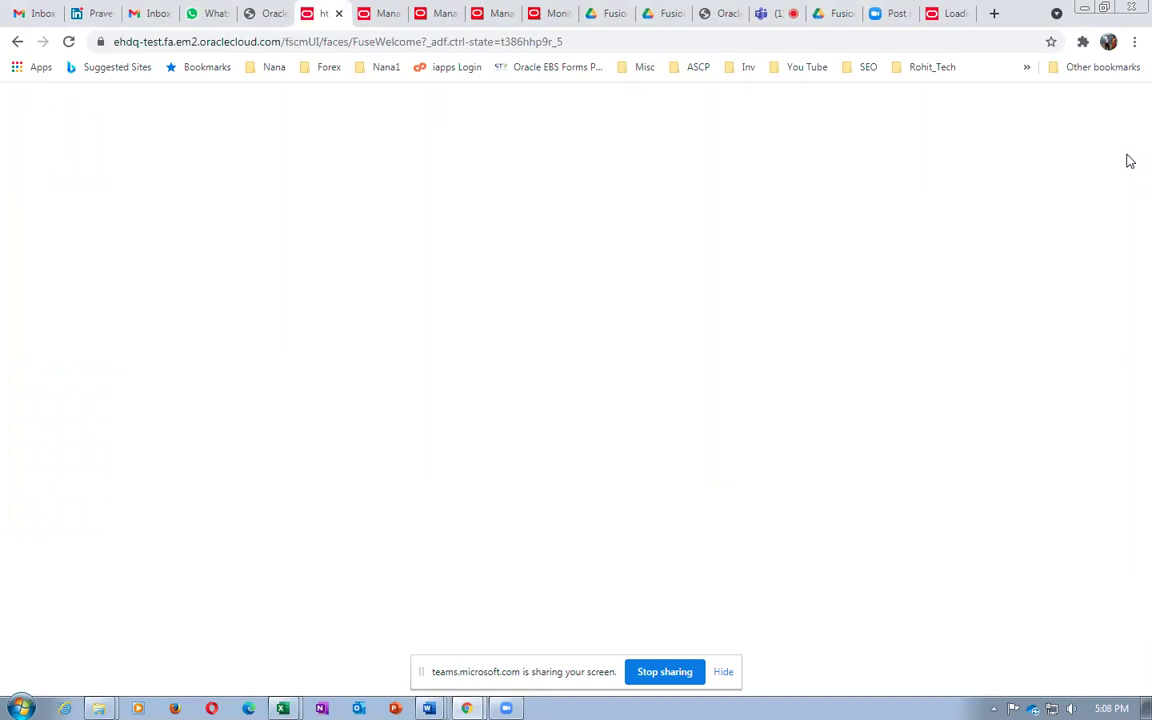
pyautogui.click(388, 13)
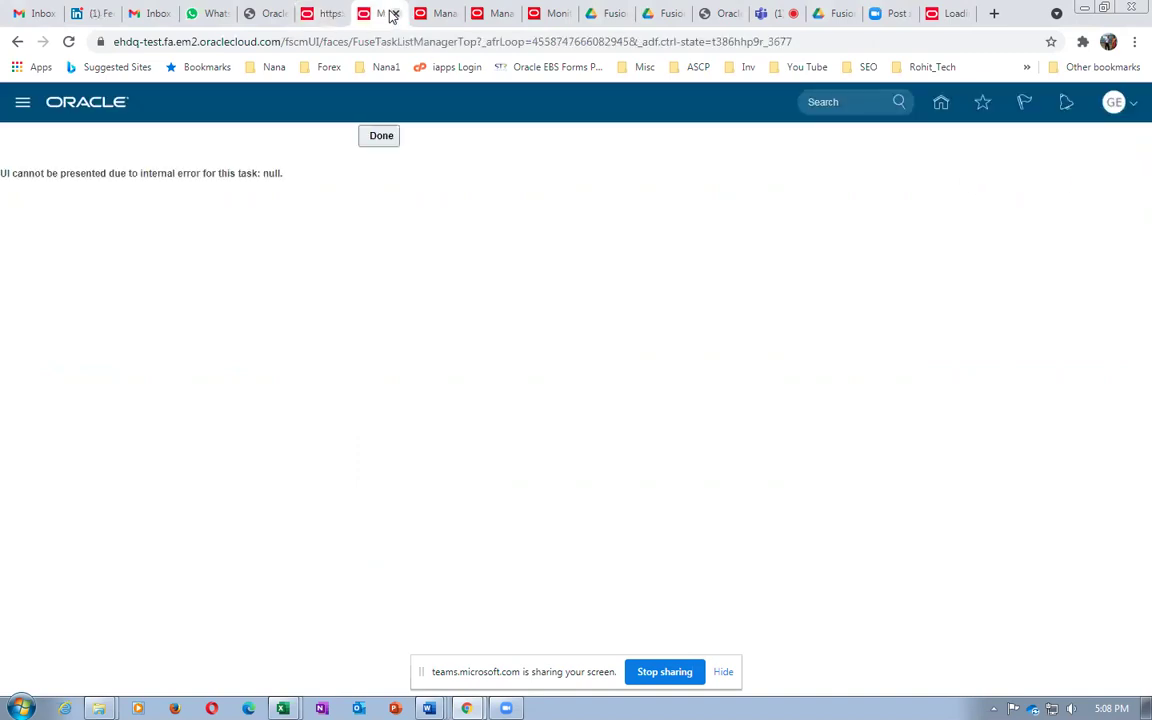
pyautogui.click(381, 138)
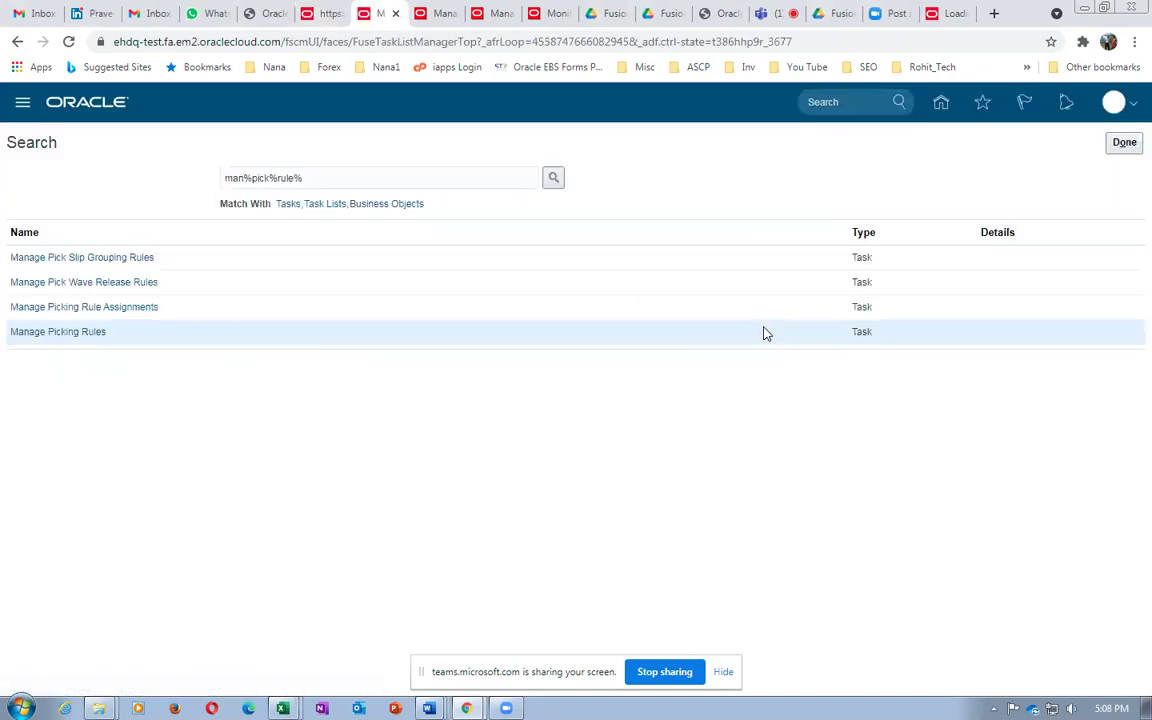
pyautogui.click(1120, 145)
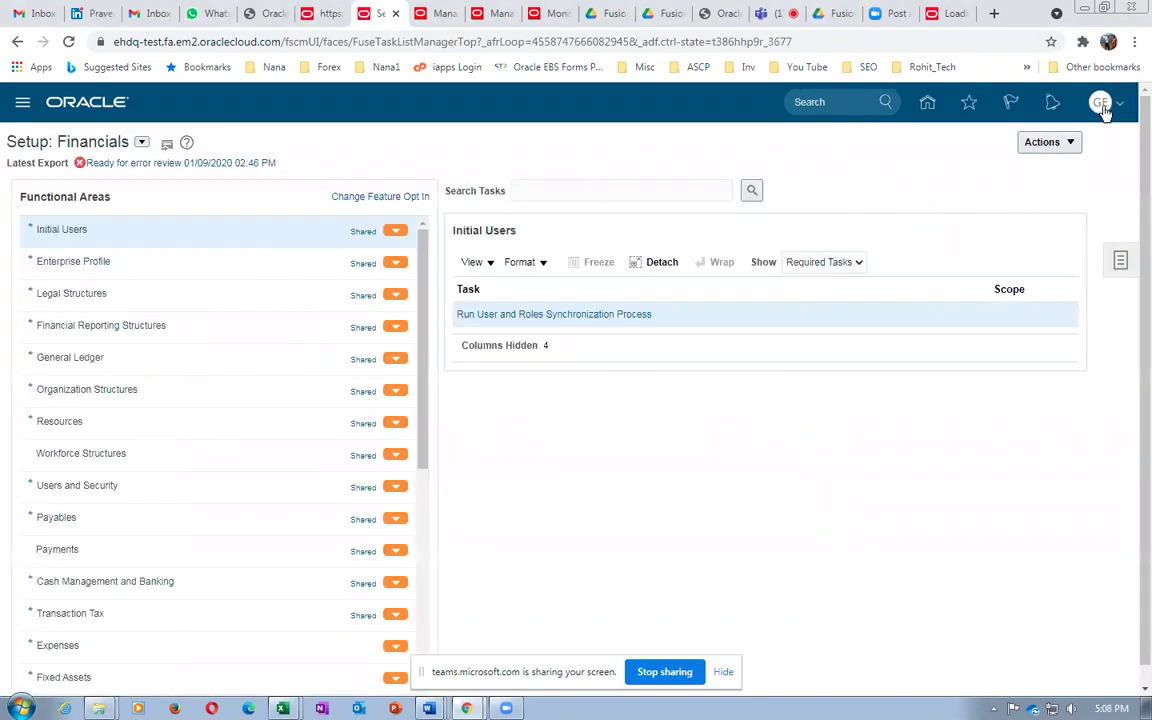
# Search the setup tasks for man%pick%rule% and open Manage Picking Rules
pyautogui.click(1104, 112)
pyautogui.click(1106, 262)
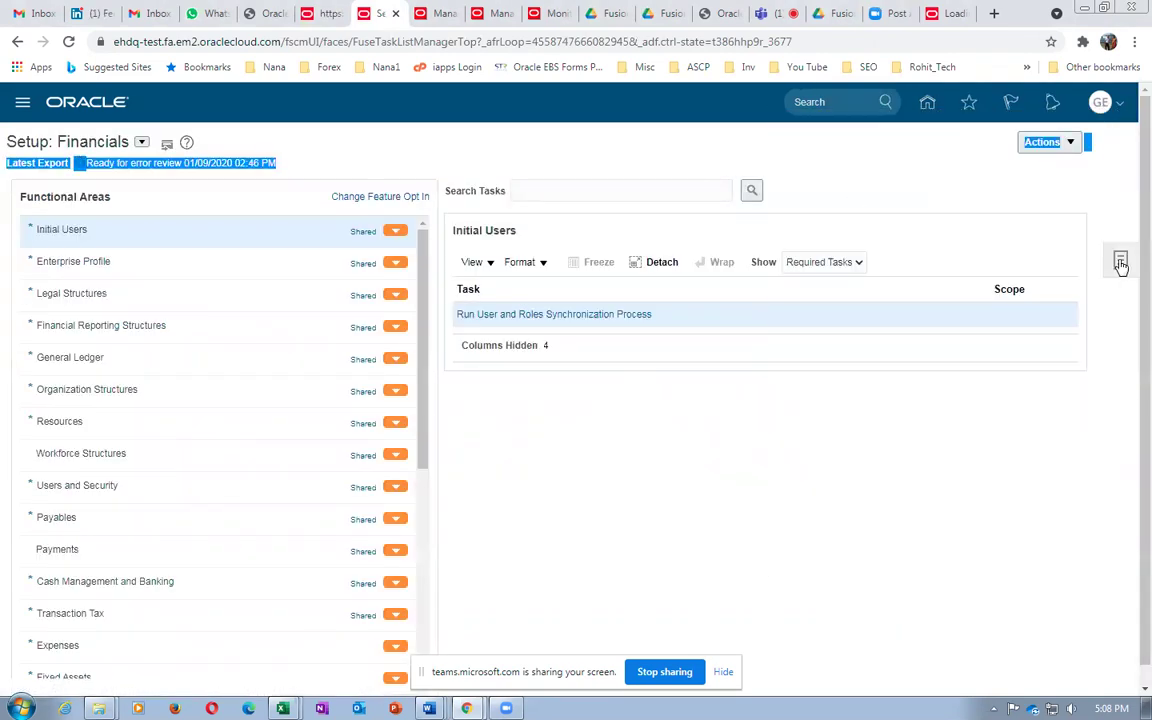
pyautogui.click(1121, 262)
pyautogui.click(995, 290)
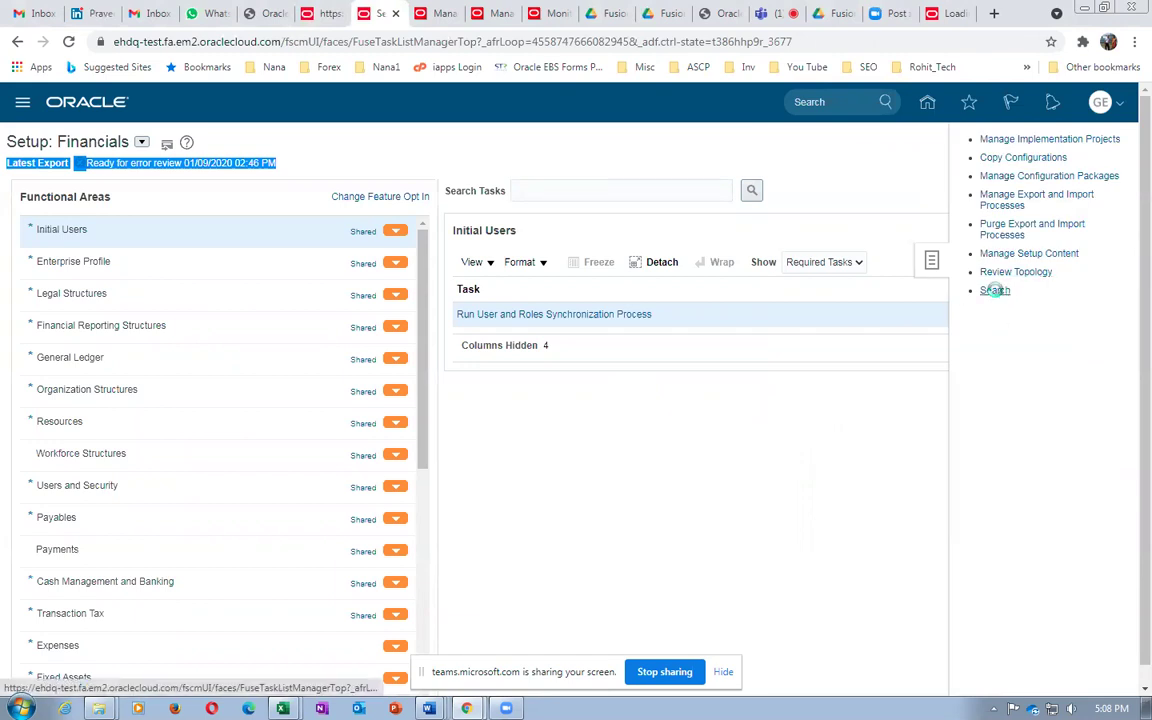
pyautogui.click(427, 185)
pyautogui.write('man%pi')
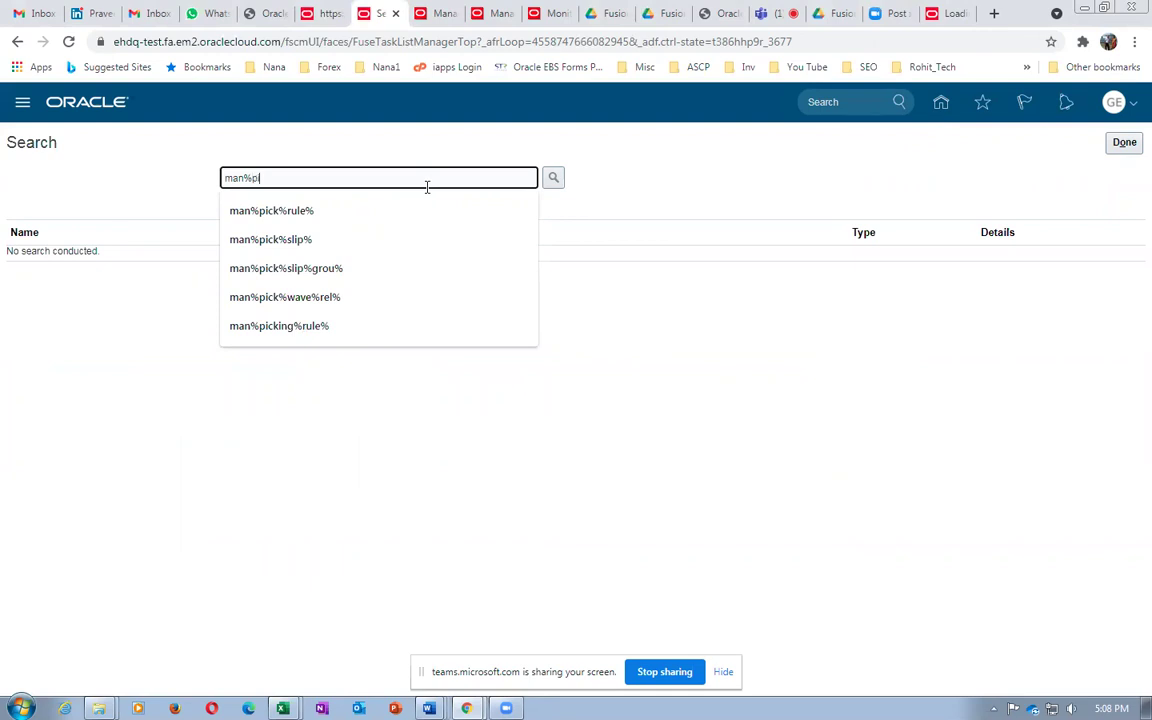
pyautogui.write('ck%rule')
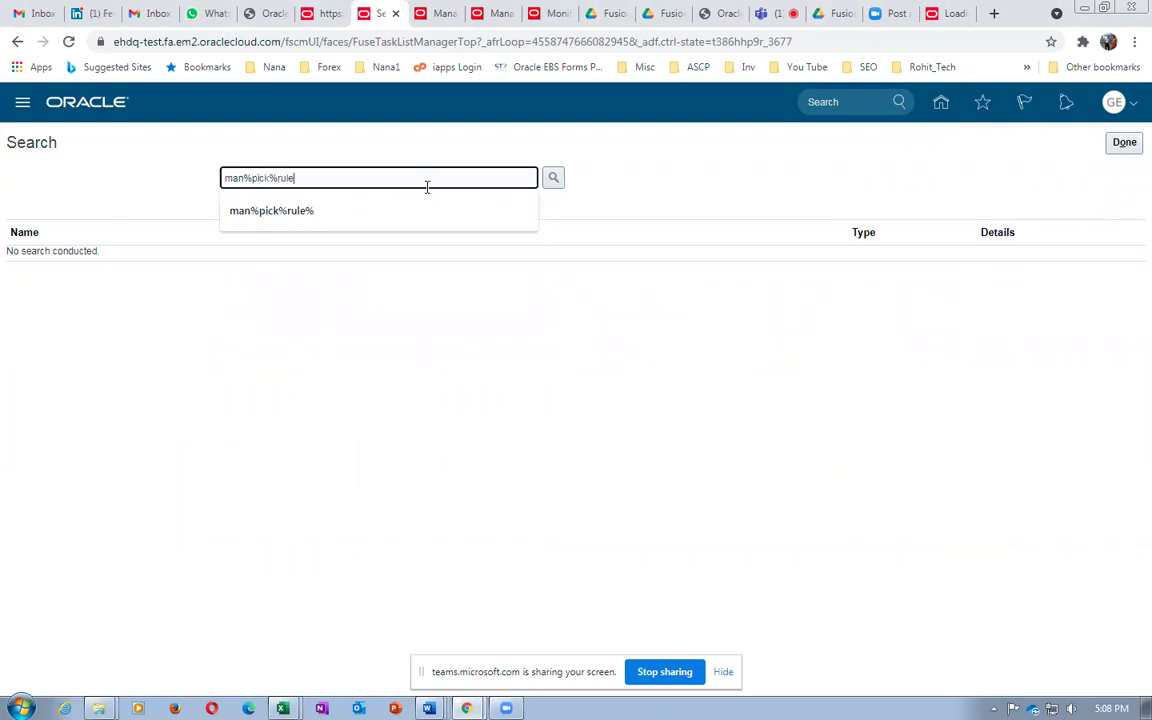
pyautogui.write('%')
pyautogui.press('Return')
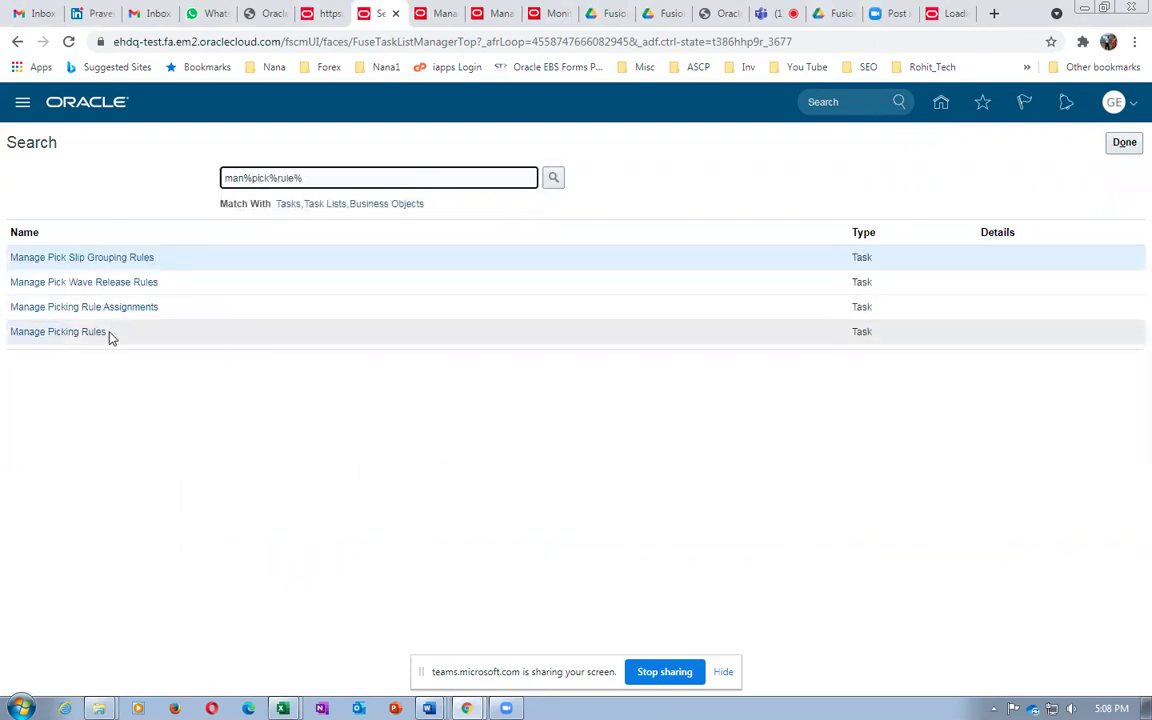
pyautogui.click(70, 332)
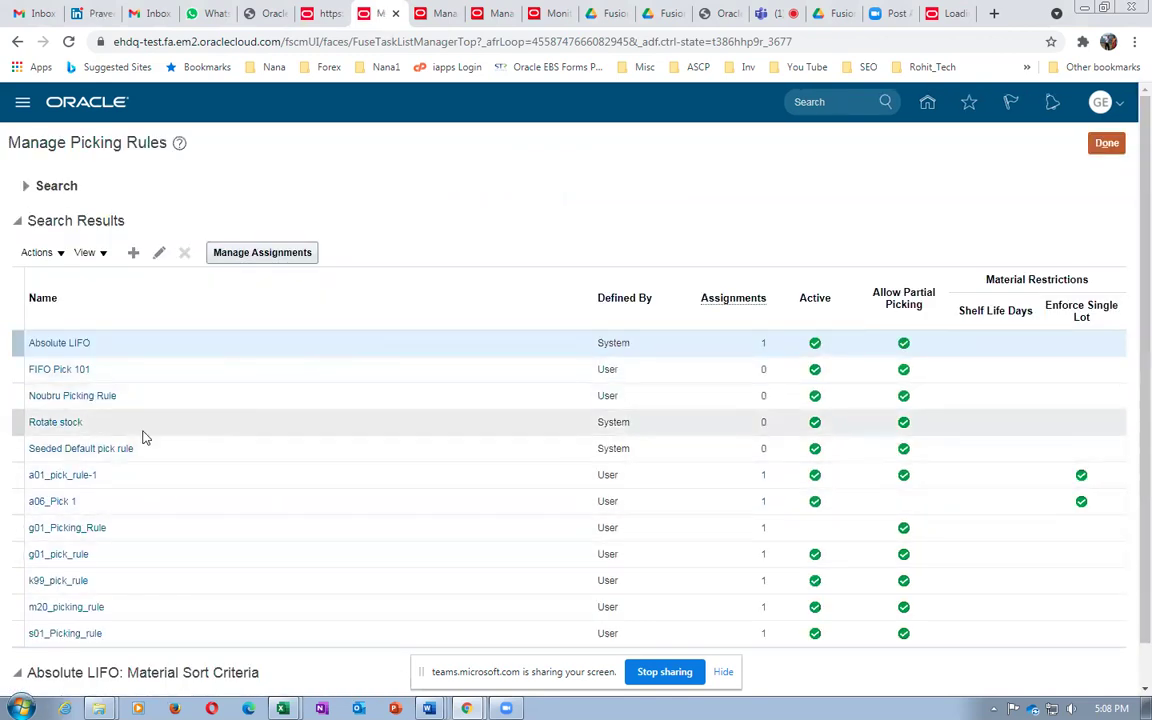
# Review g01_pick_rule's assignment to organization G011 and return to the picking rules list without changing it
pyautogui.click(19, 554)
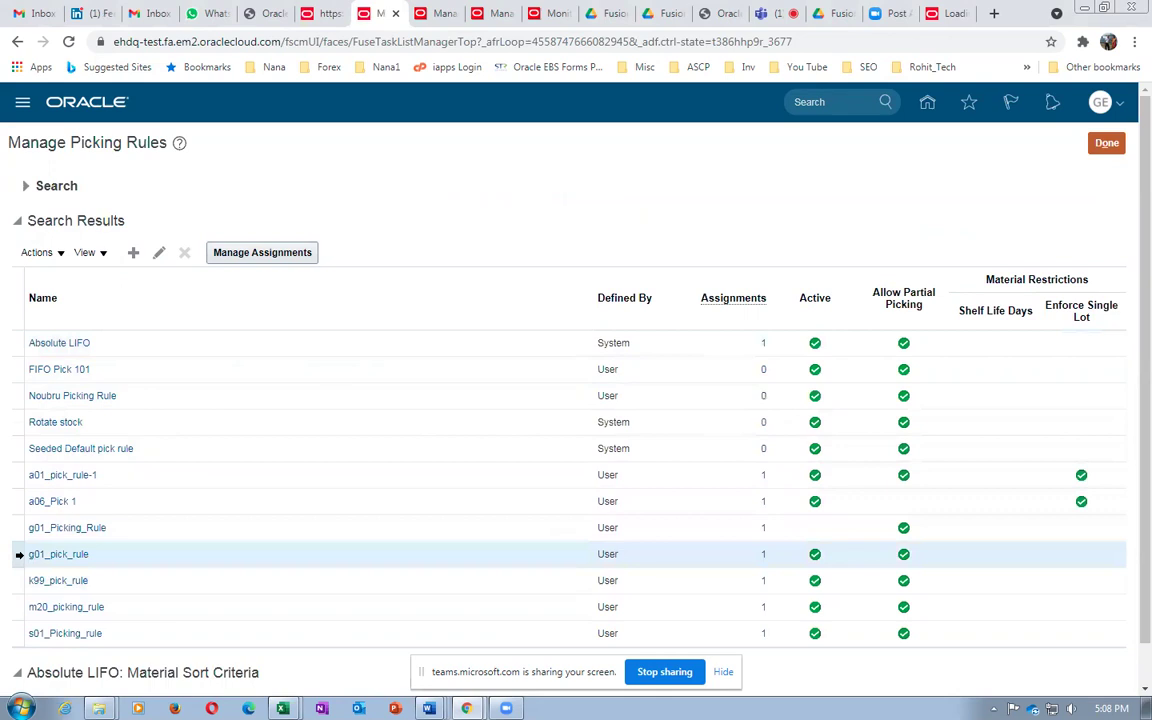
pyautogui.click(245, 251)
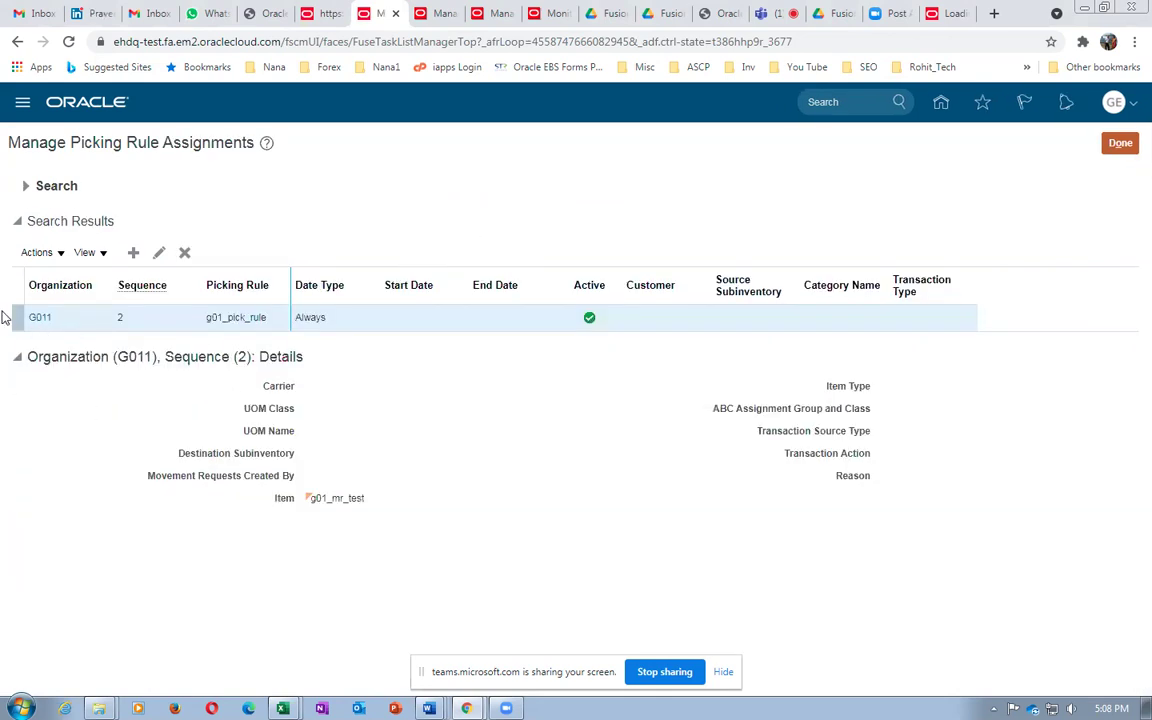
pyautogui.click(159, 252)
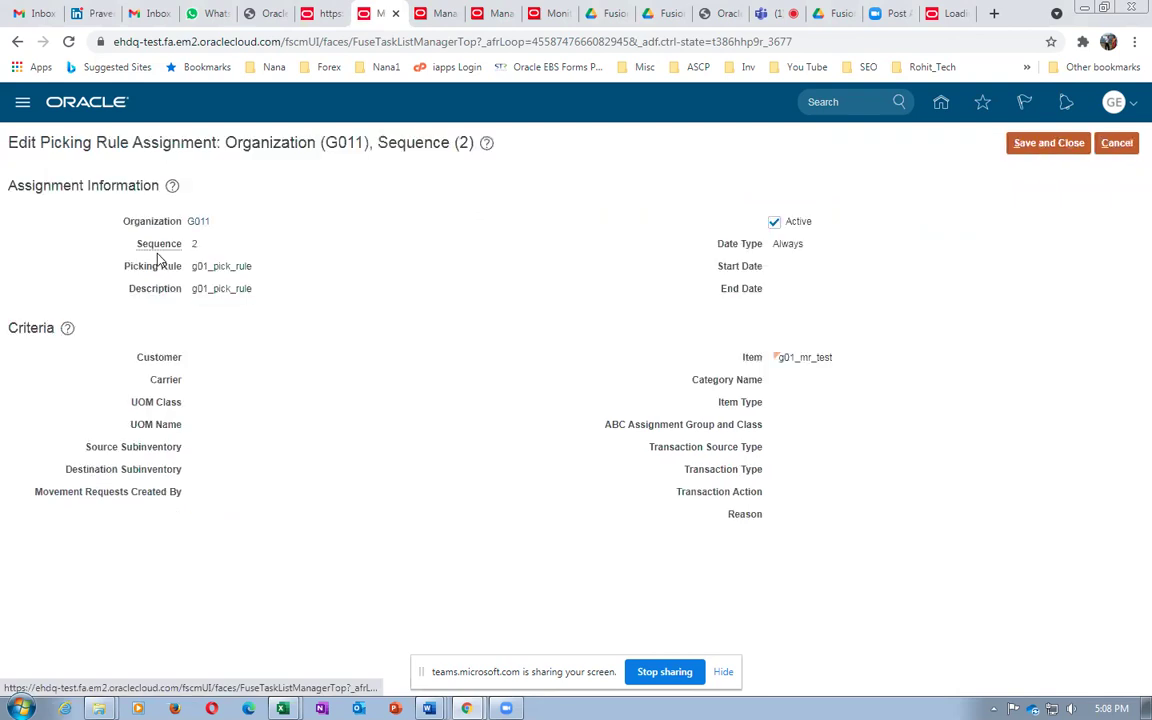
pyautogui.click(1116, 143)
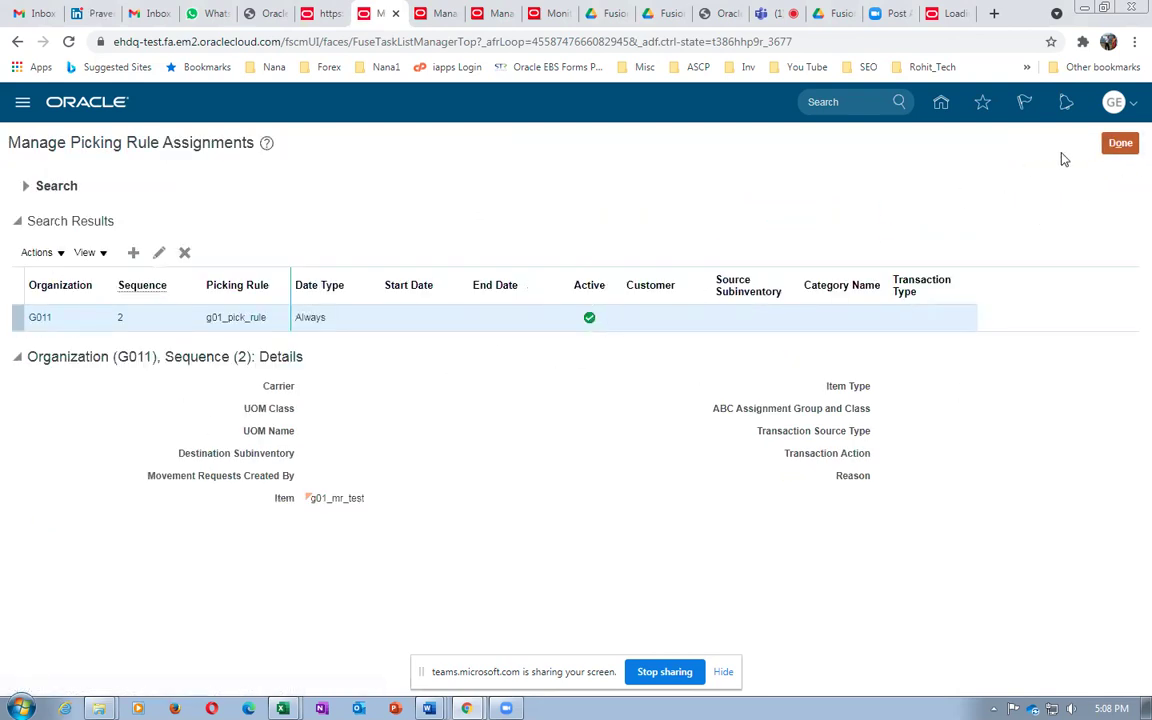
pyautogui.click(1120, 144)
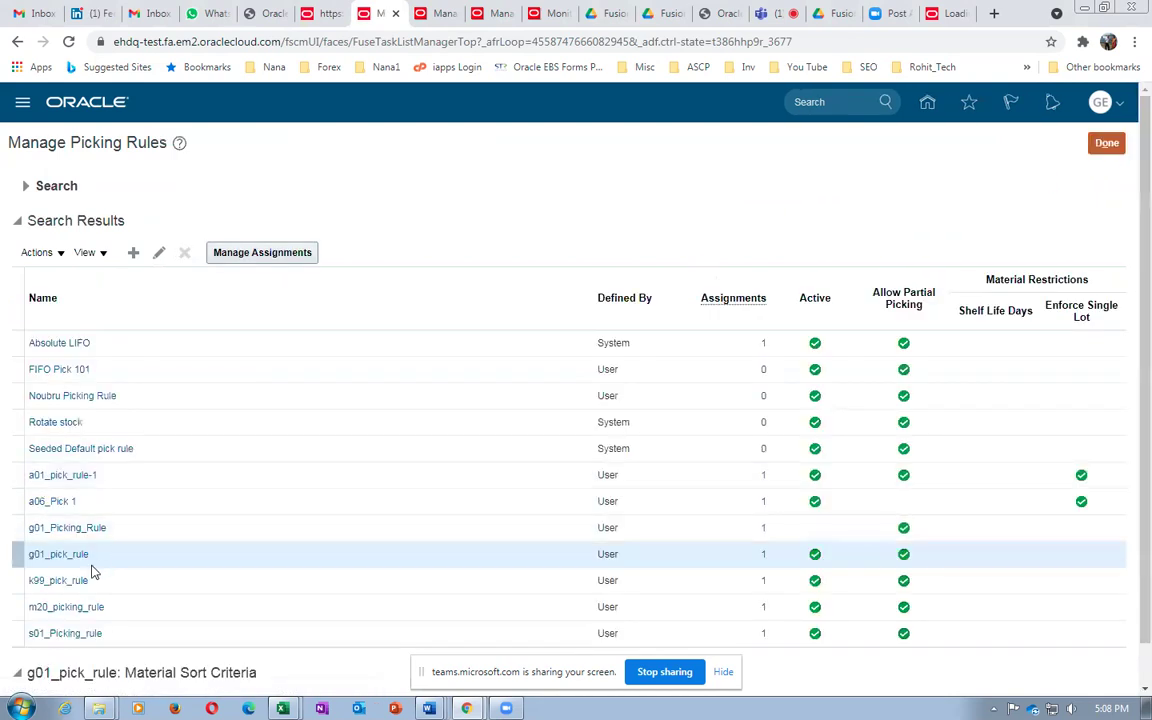
# Compare g01_pick_rule's sort criteria with the locator order for j50_mr_22 in the Excel exercise, leaving the rule unedited
pyautogui.click(58, 556)
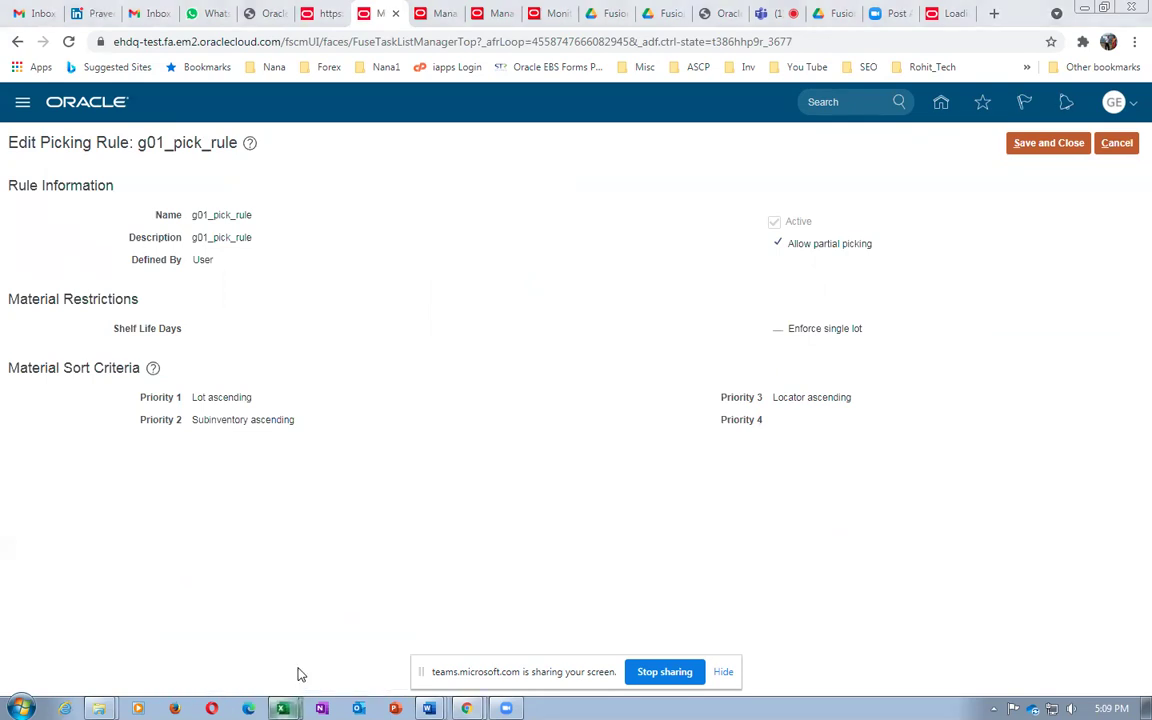
pyautogui.click(283, 708)
pyautogui.click(398, 383)
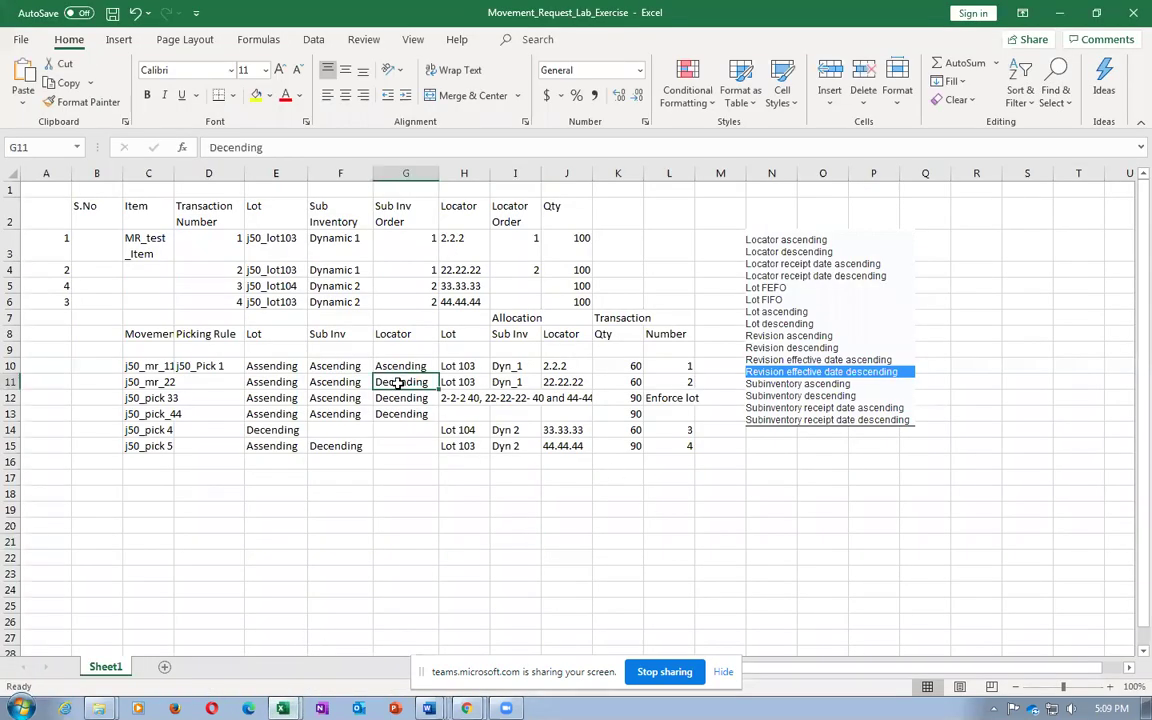
pyautogui.hotkey('alt', 'Tab')
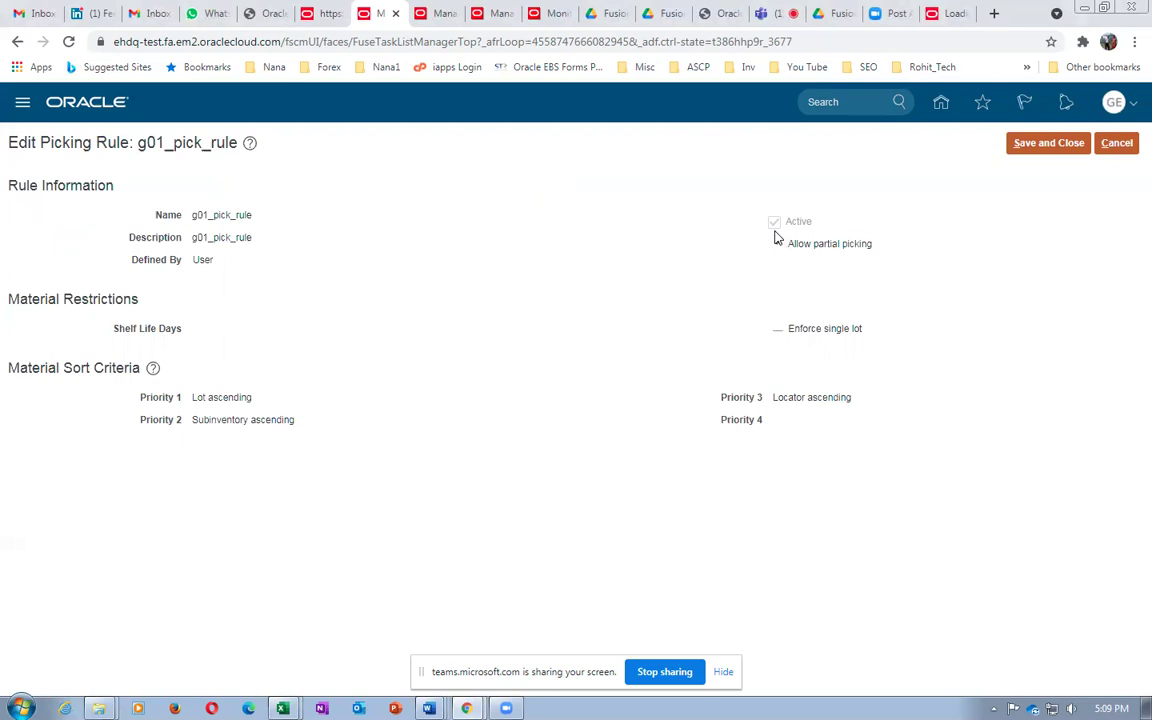
pyautogui.click(1117, 143)
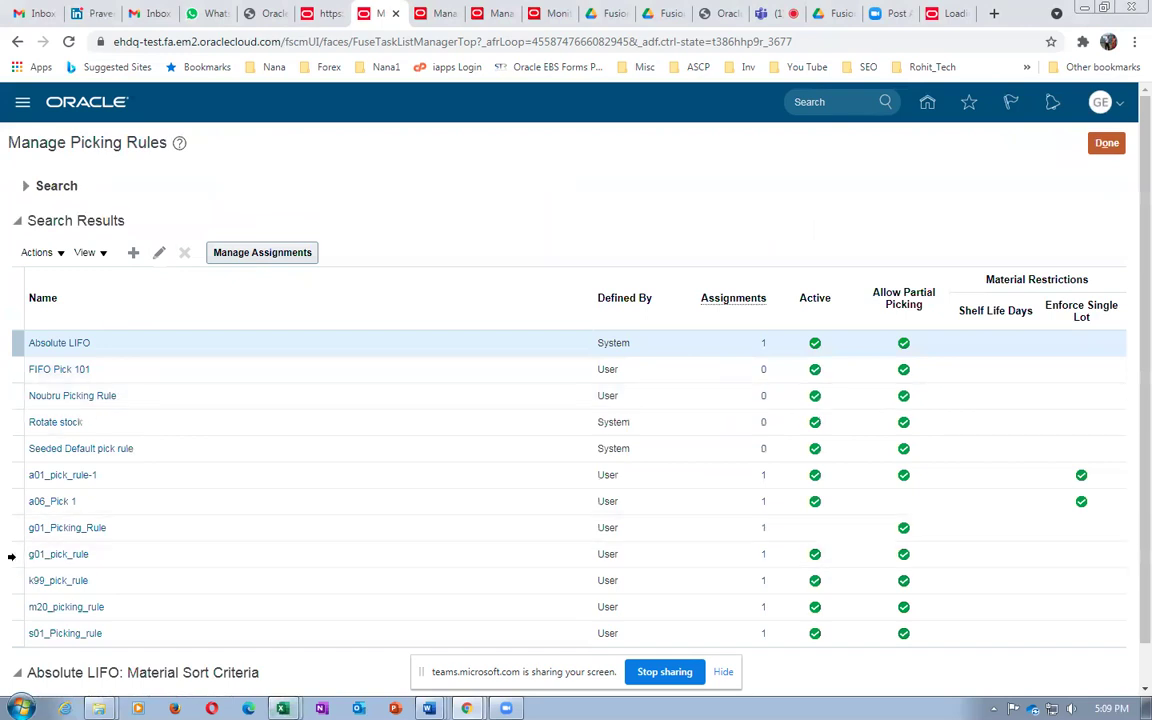
# Deactivate g01_pick_rule's assignment to organization G011, save it and return to the picking rules list
pyautogui.click(12, 554)
pyautogui.click(255, 251)
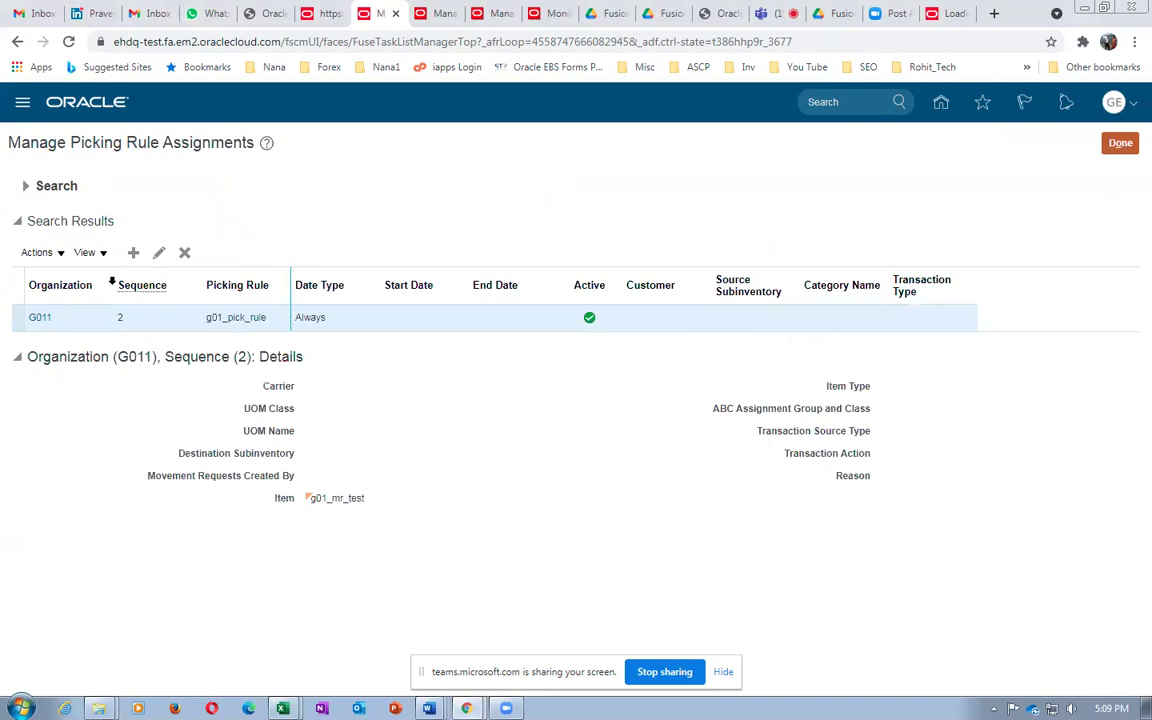
pyautogui.click(159, 252)
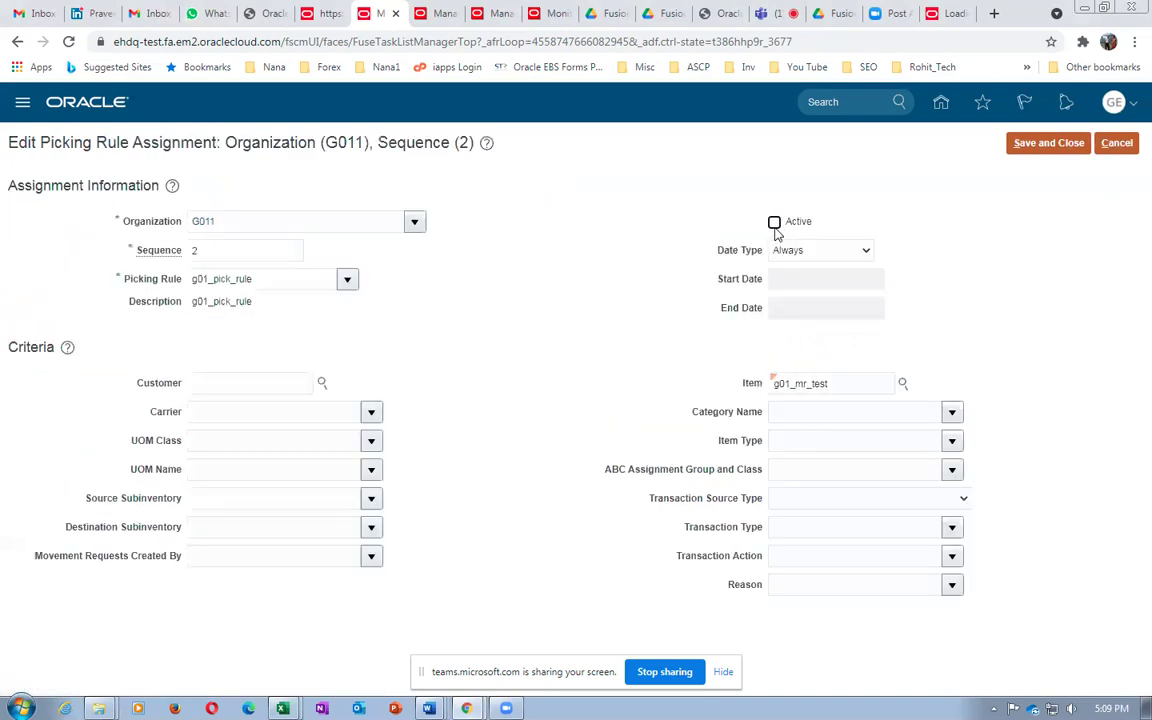
pyautogui.click(1045, 147)
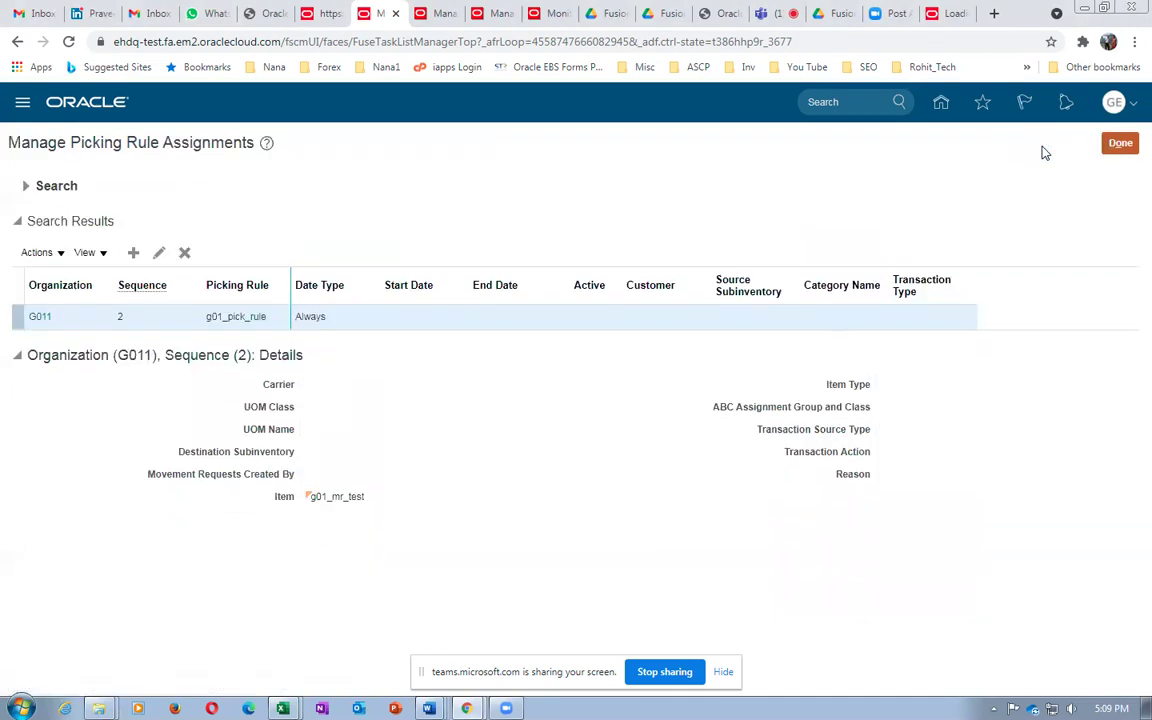
pyautogui.click(1120, 144)
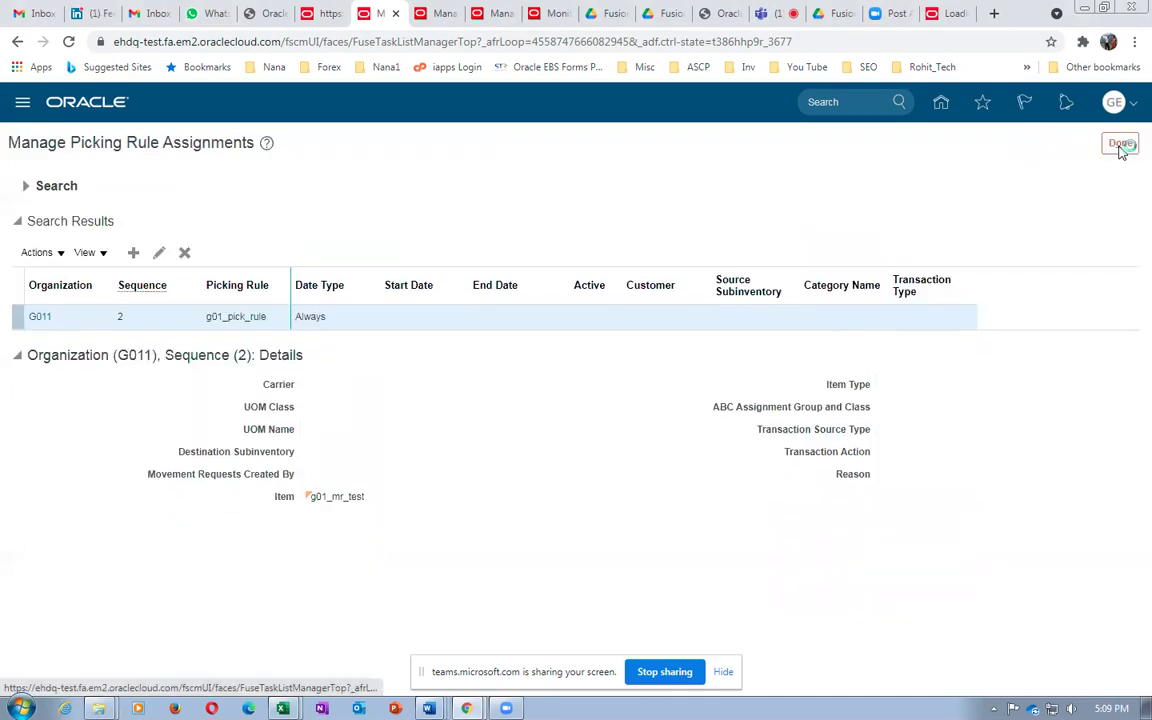
# Deactivate g01_pick_rule, set its Priority 3 sort criterion to Locator descending and save the rule
pyautogui.click(57, 554)
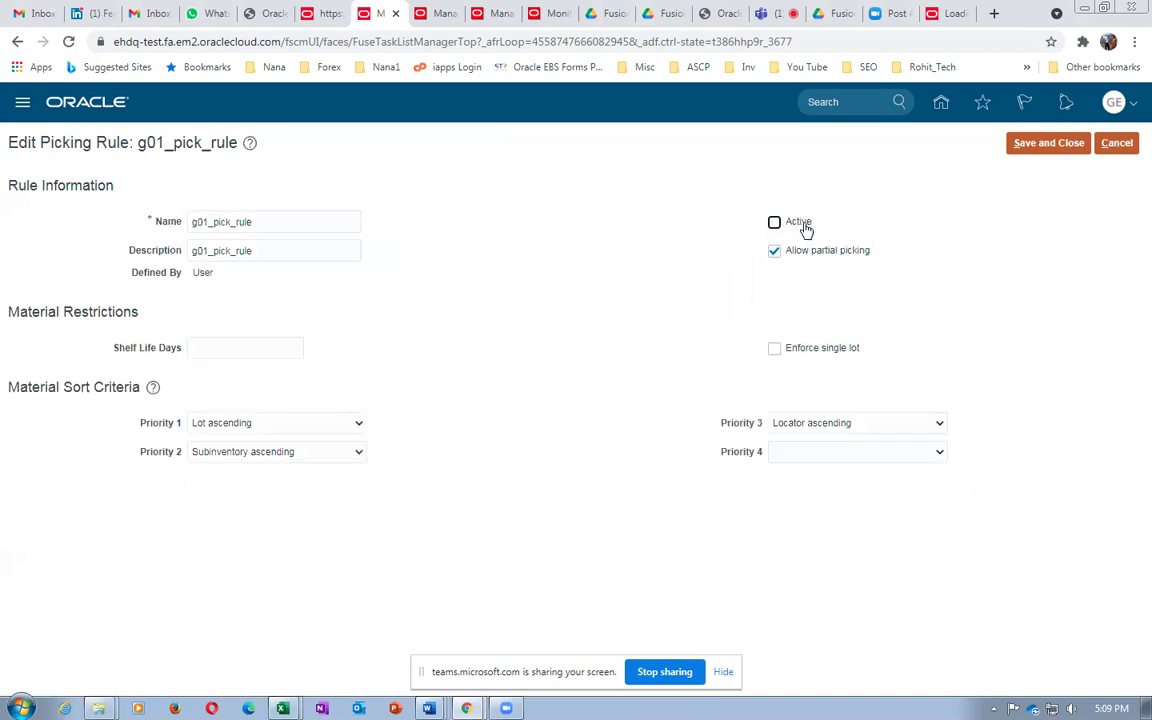
pyautogui.click(853, 423)
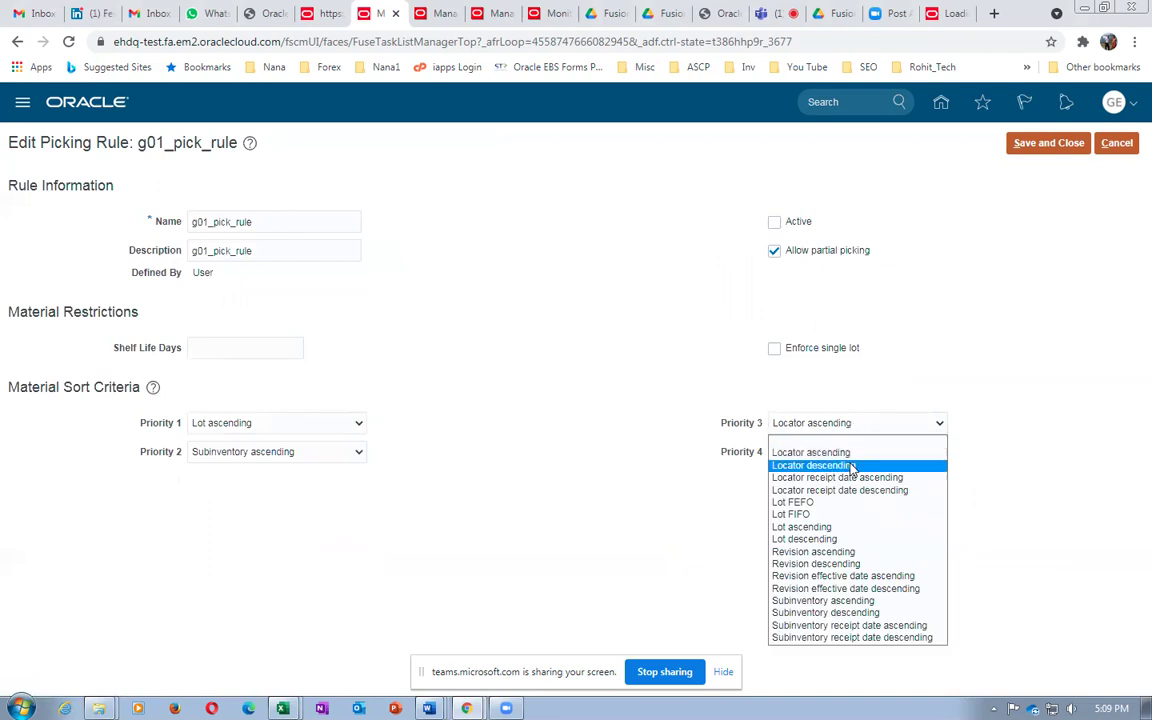
pyautogui.click(851, 467)
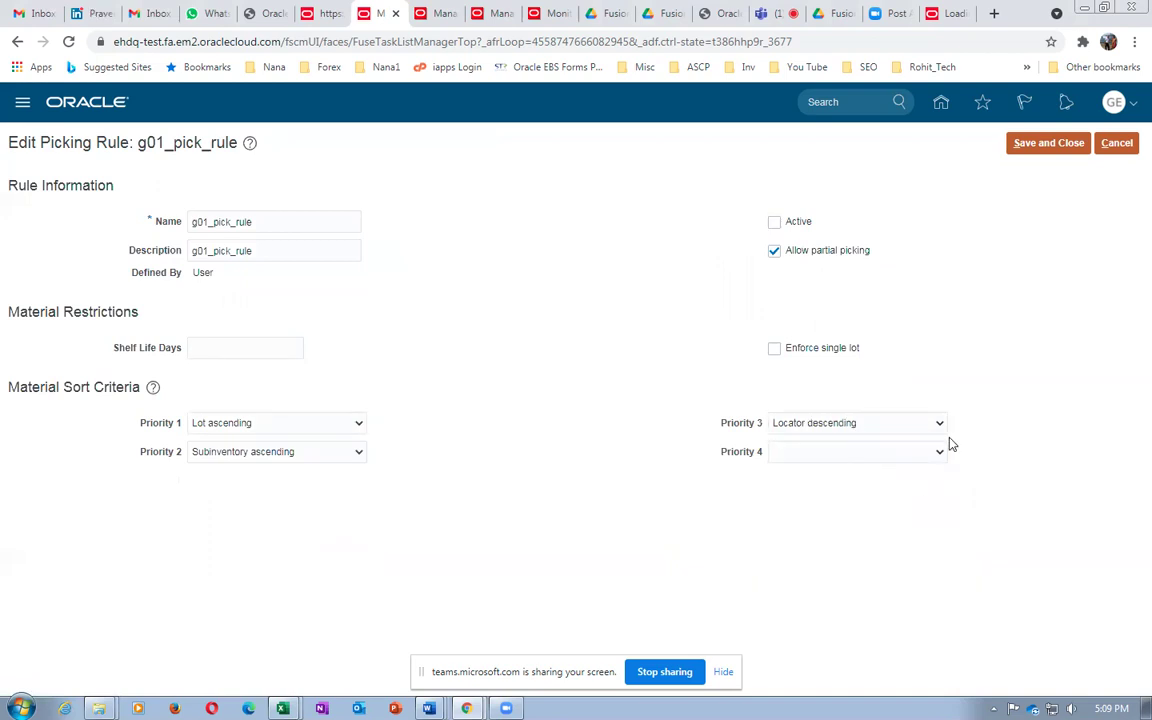
pyautogui.click(1034, 150)
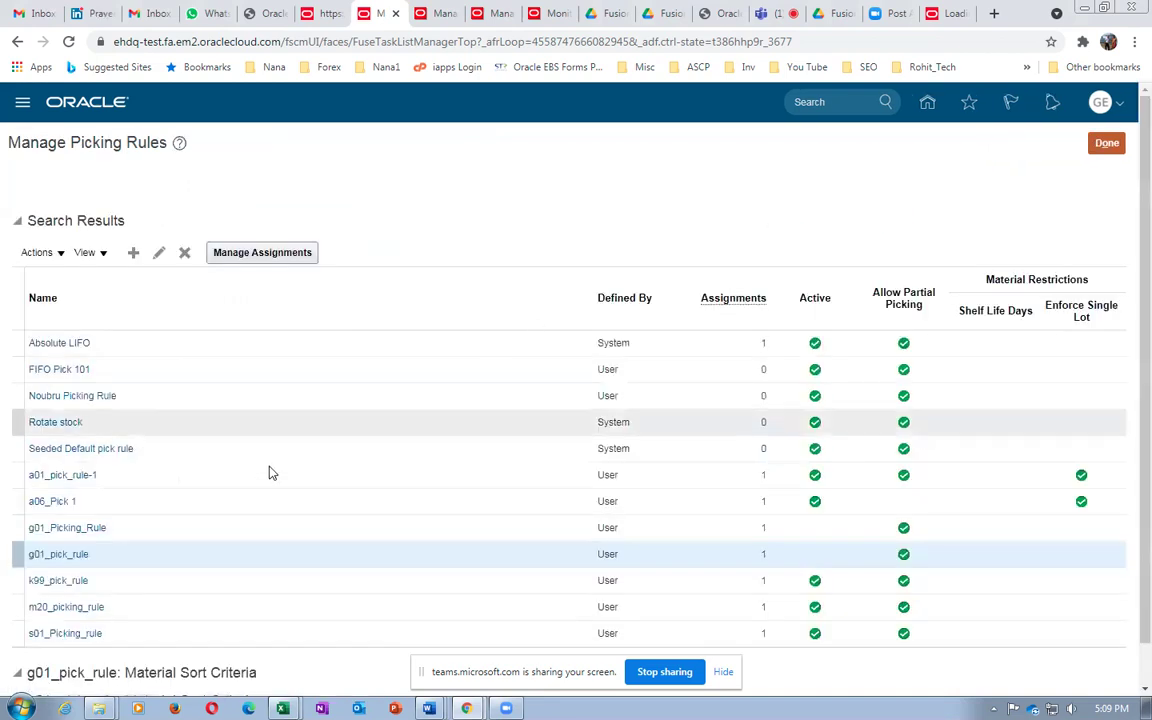
# Try to activate the G011 assignment while g01_pick_rule is inactive, read the error and return to the rules list
pyautogui.click(268, 255)
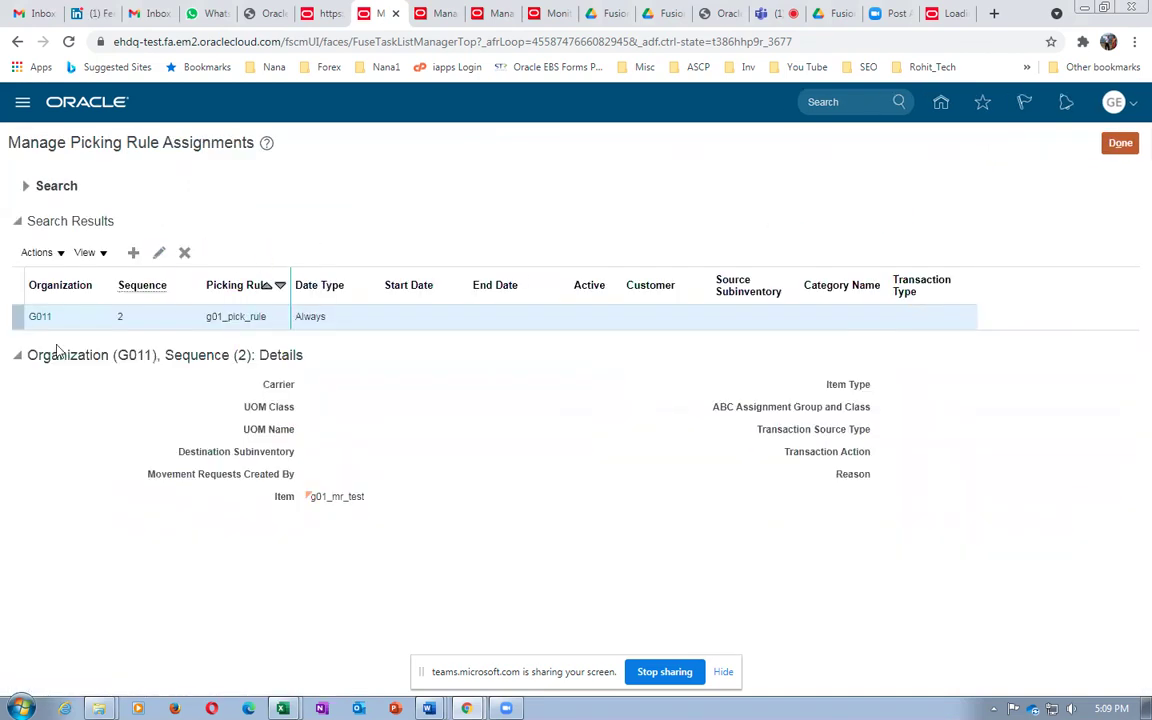
pyautogui.click(159, 252)
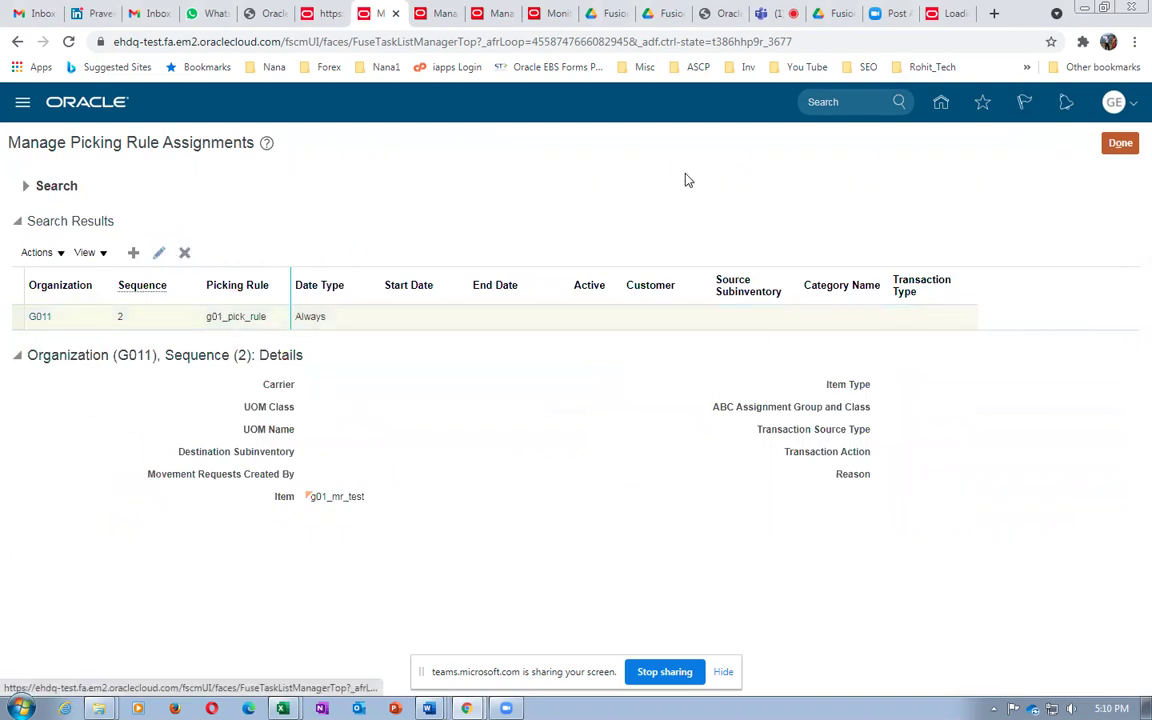
pyautogui.click(774, 222)
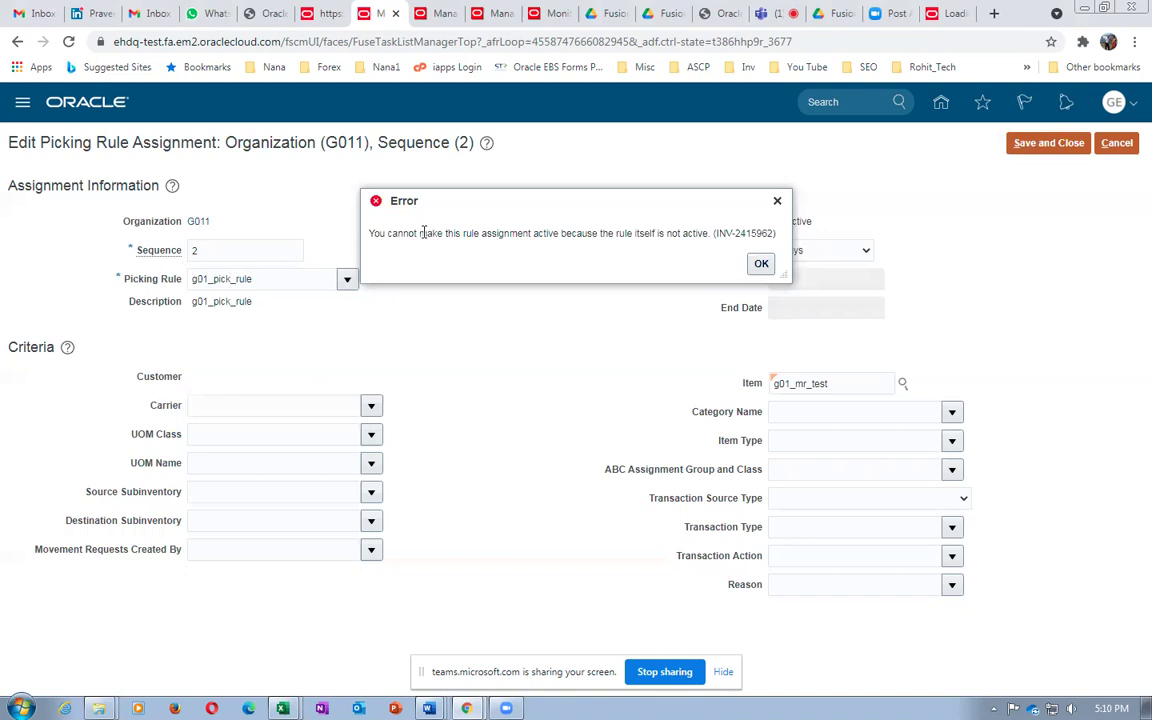
pyautogui.moveTo(426, 233); pyautogui.dragTo(681, 235)
pyautogui.click(613, 233)
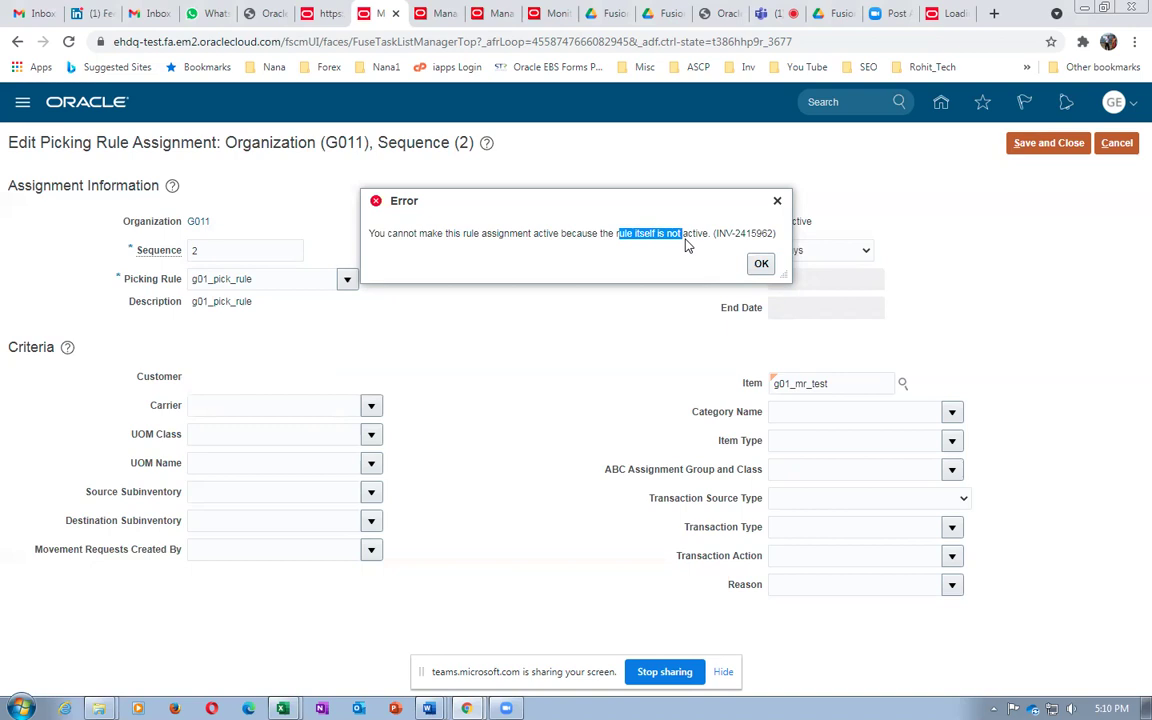
pyautogui.click(1108, 143)
pyautogui.click(1110, 145)
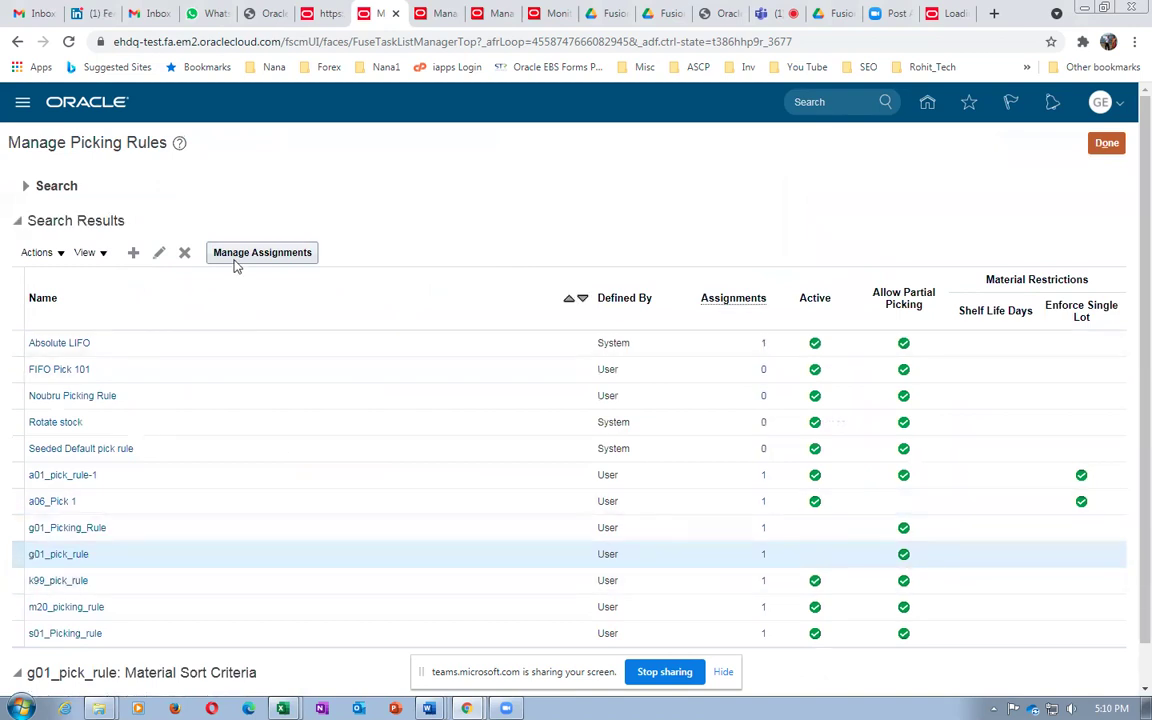
# Reactivate and save g01_pick_rule, followed by its assignment to organization G011
pyautogui.click(58, 555)
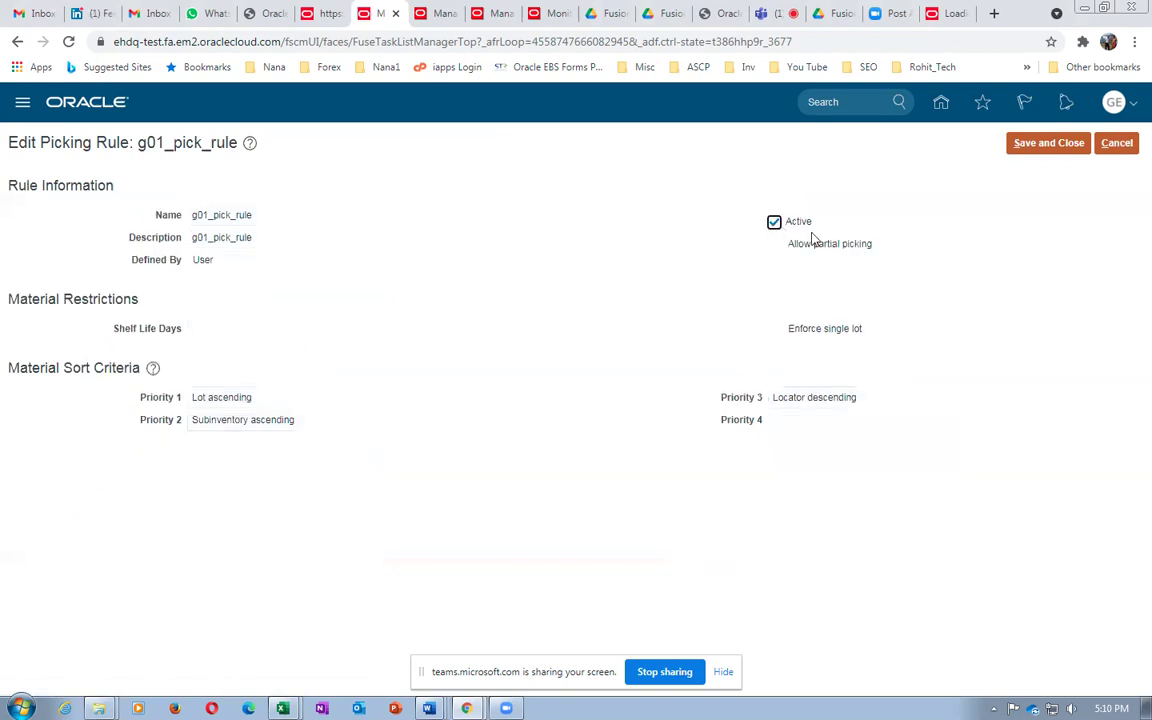
pyautogui.click(1045, 145)
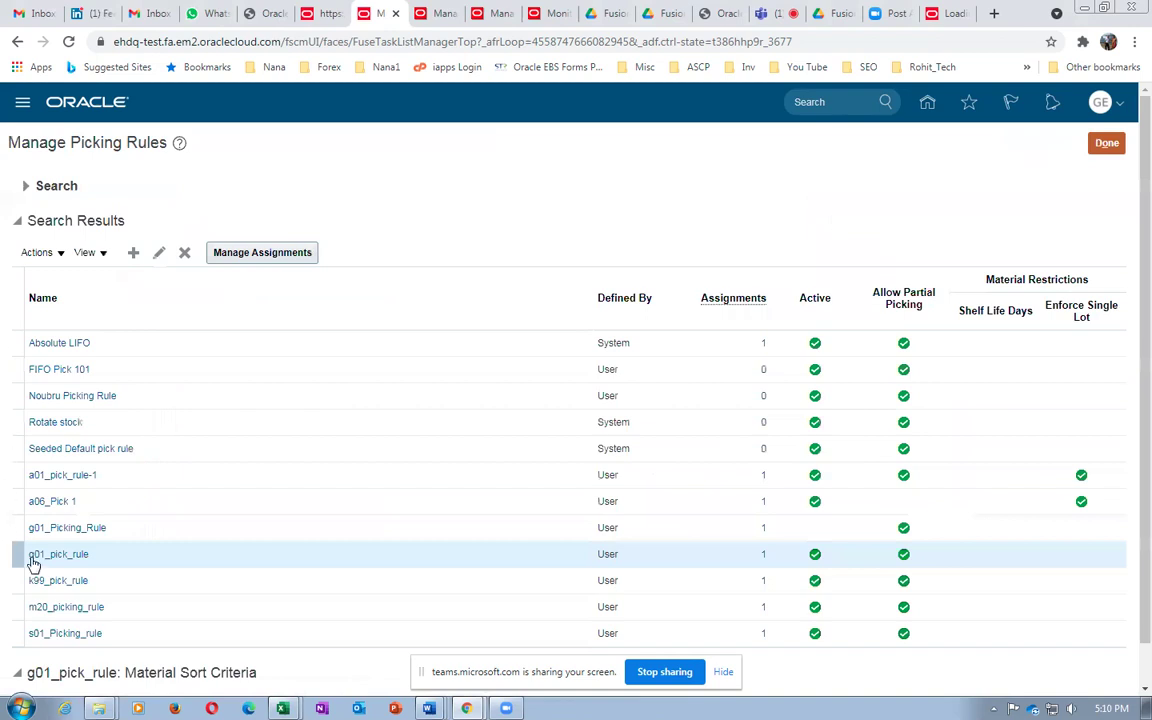
pyautogui.click(300, 254)
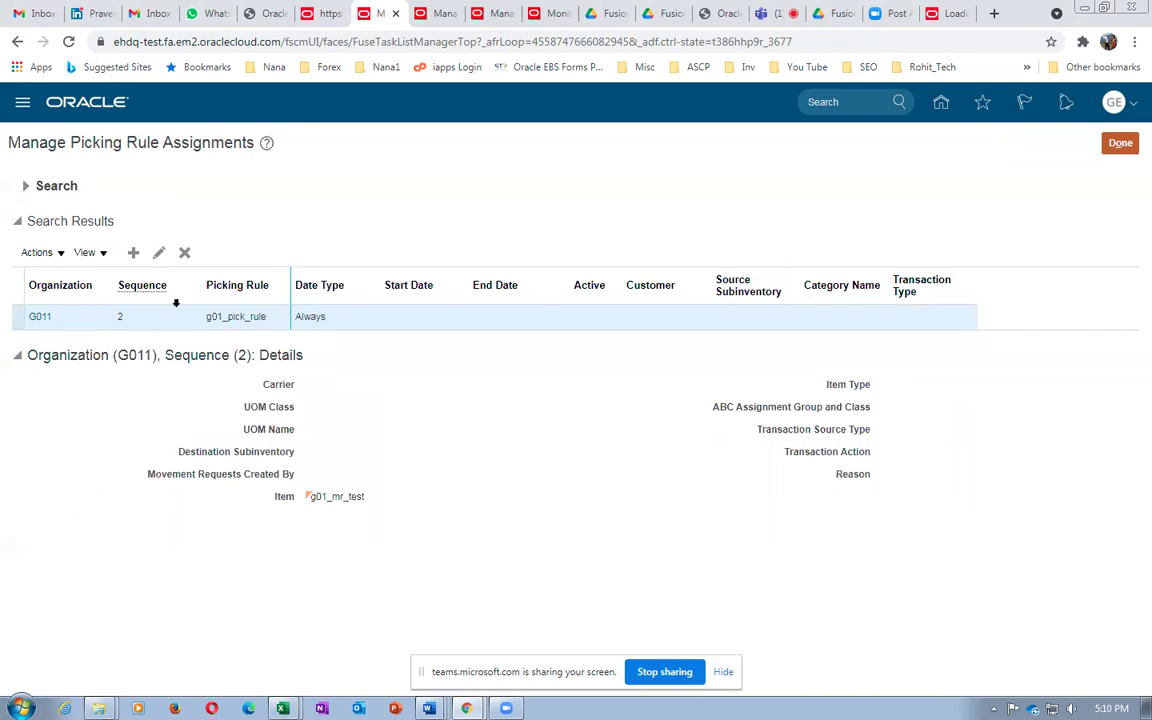
pyautogui.click(158, 254)
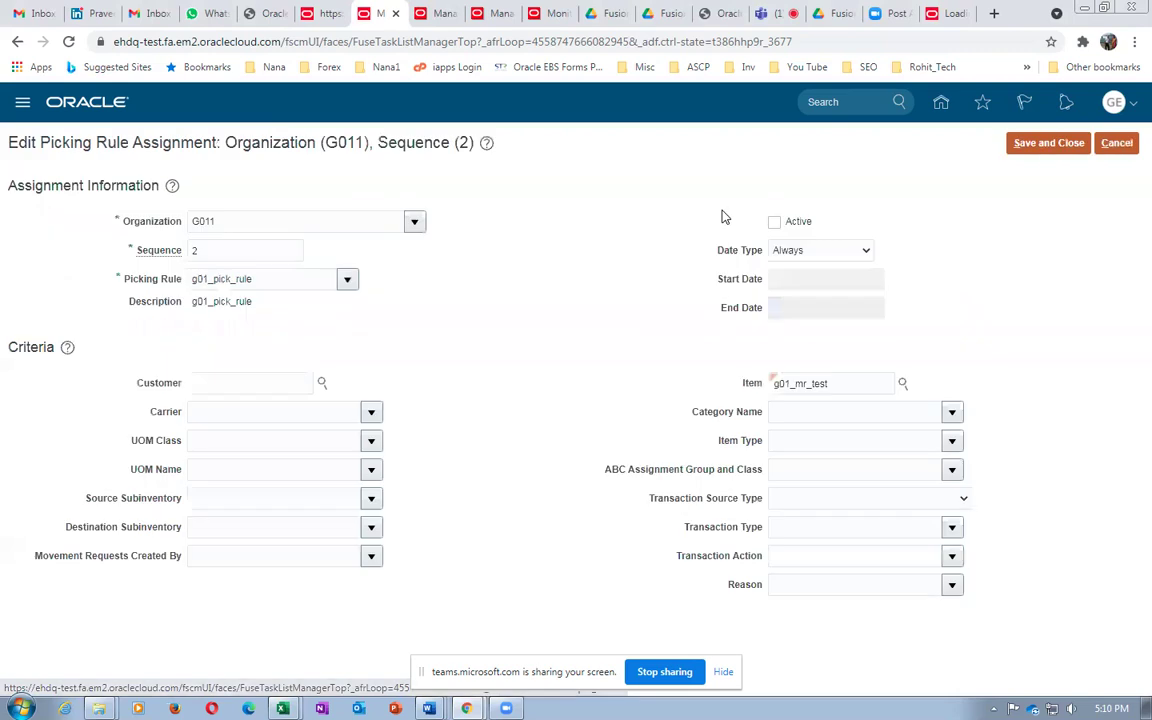
pyautogui.click(773, 222)
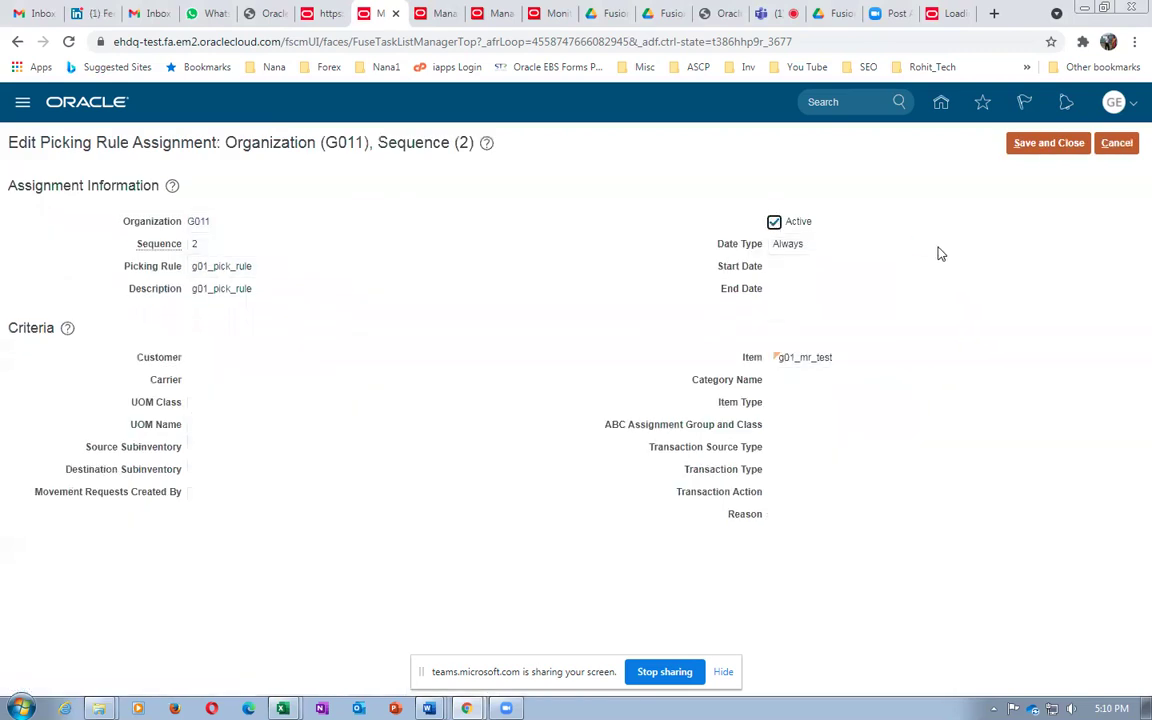
pyautogui.click(1036, 146)
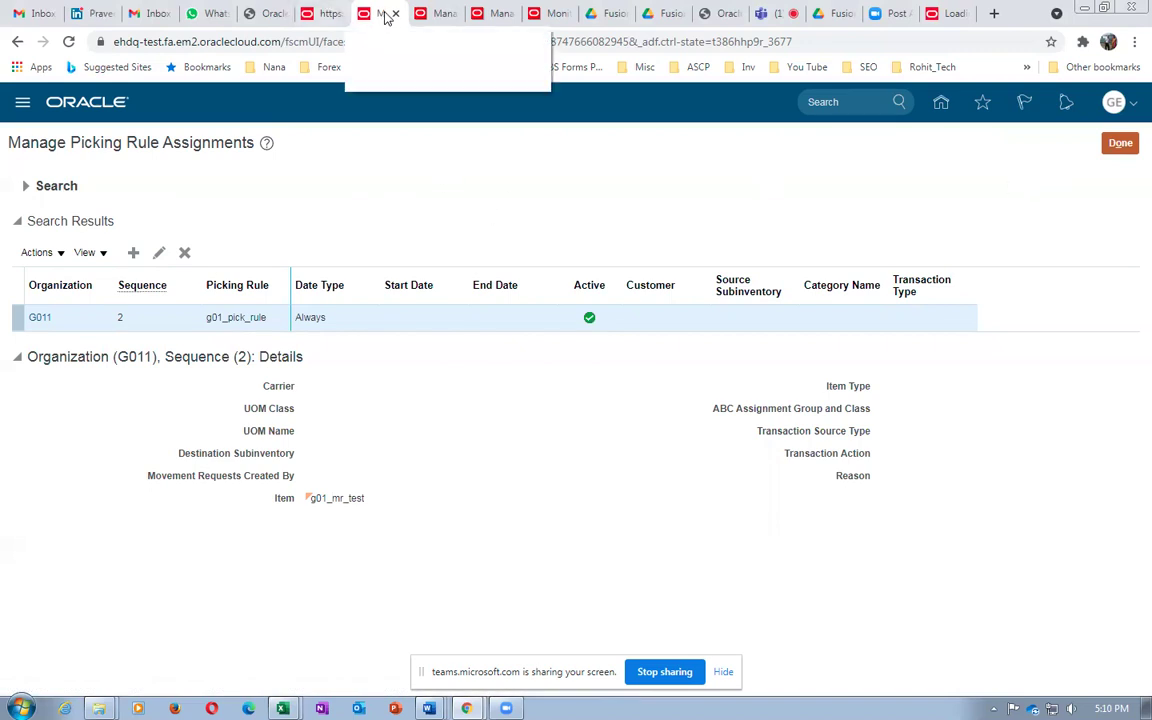
# Return to Inventory Management, reopen the Manage Movement Requests task and start a new movement request for organization G011
pyautogui.click(450, 14)
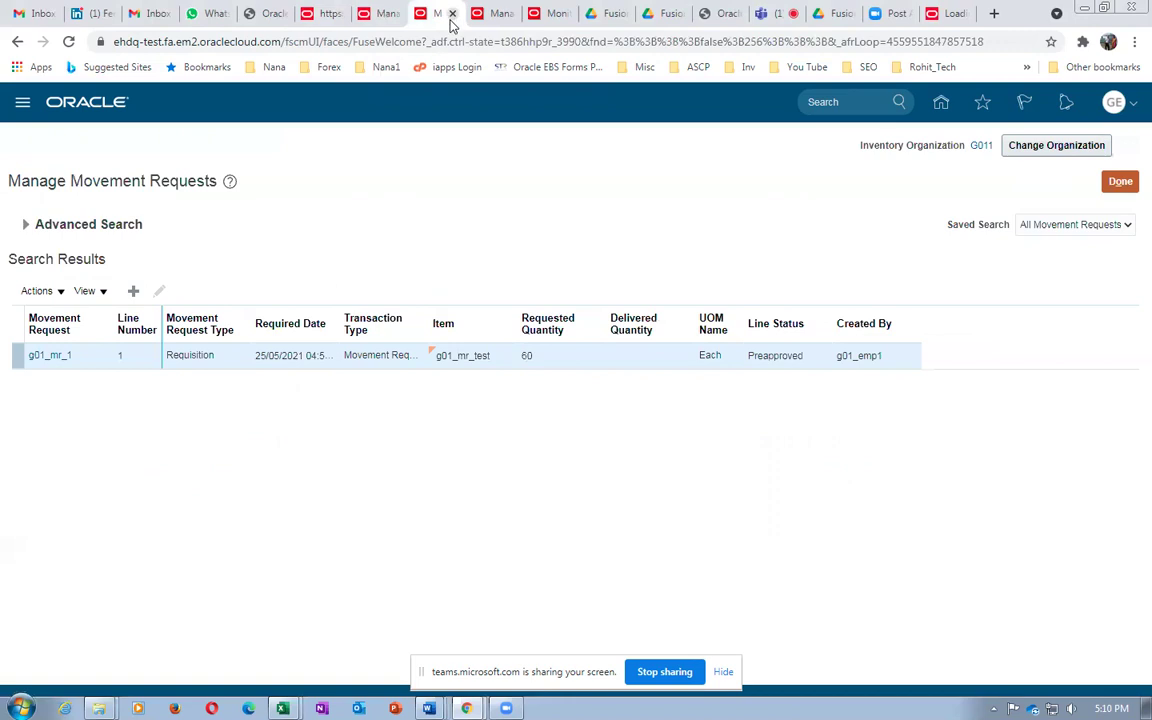
pyautogui.click(1120, 186)
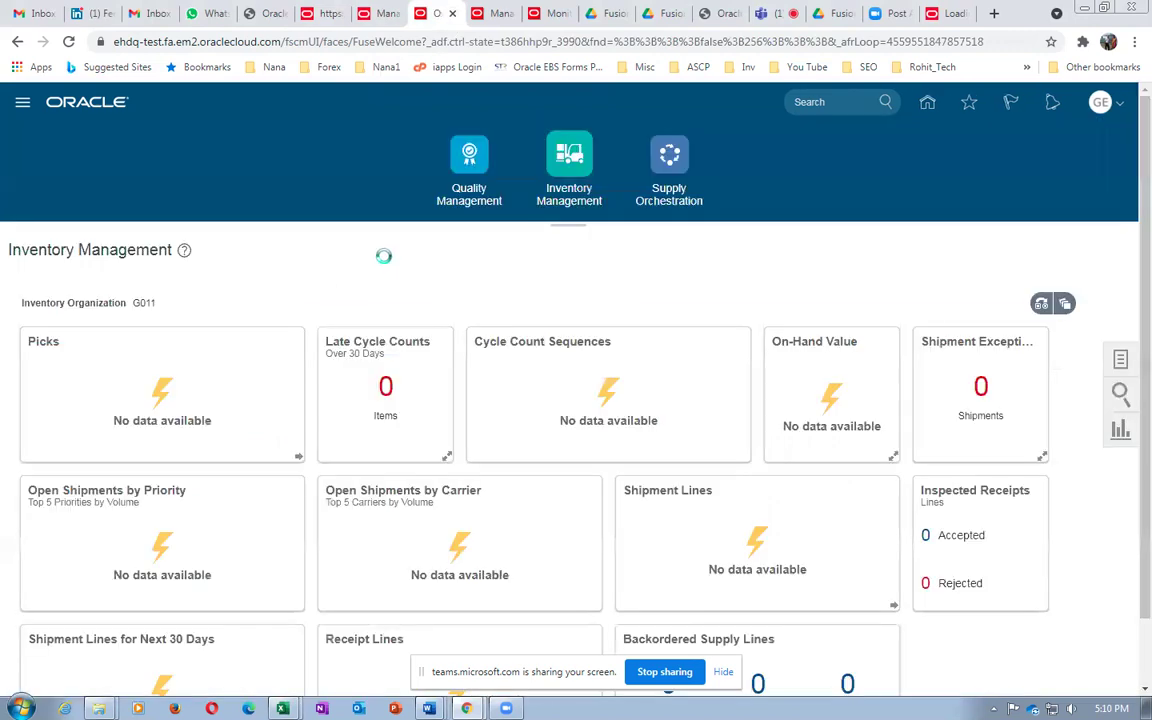
pyautogui.click(1121, 360)
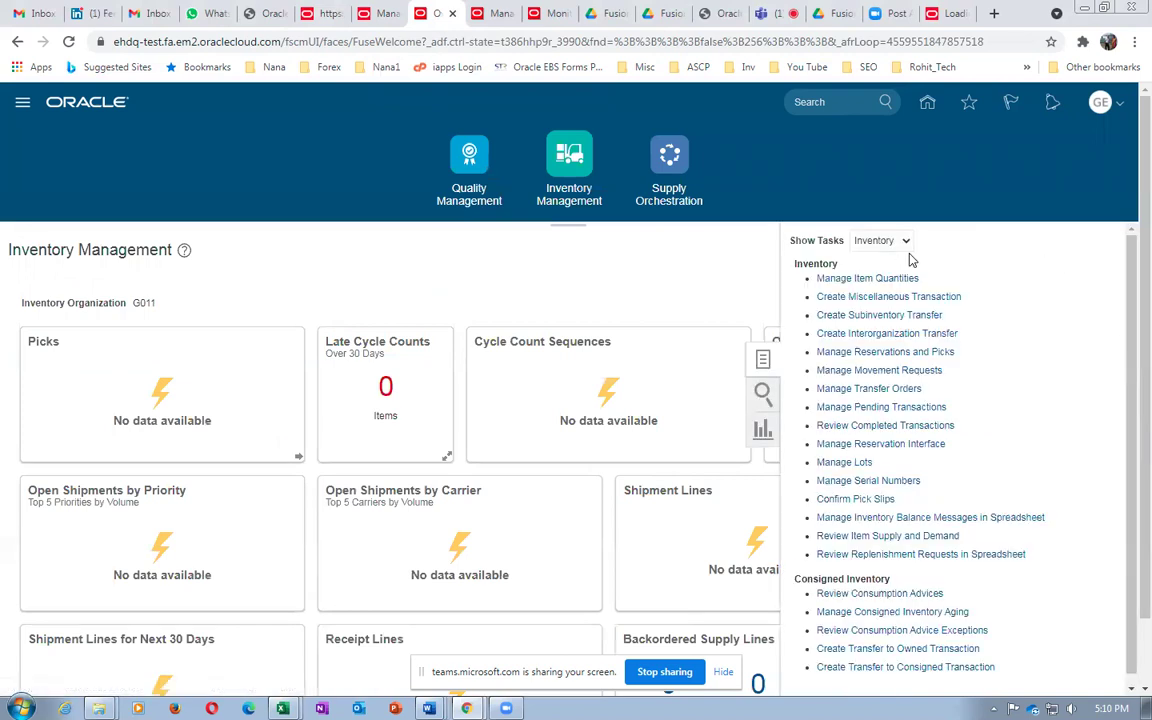
pyautogui.click(857, 370)
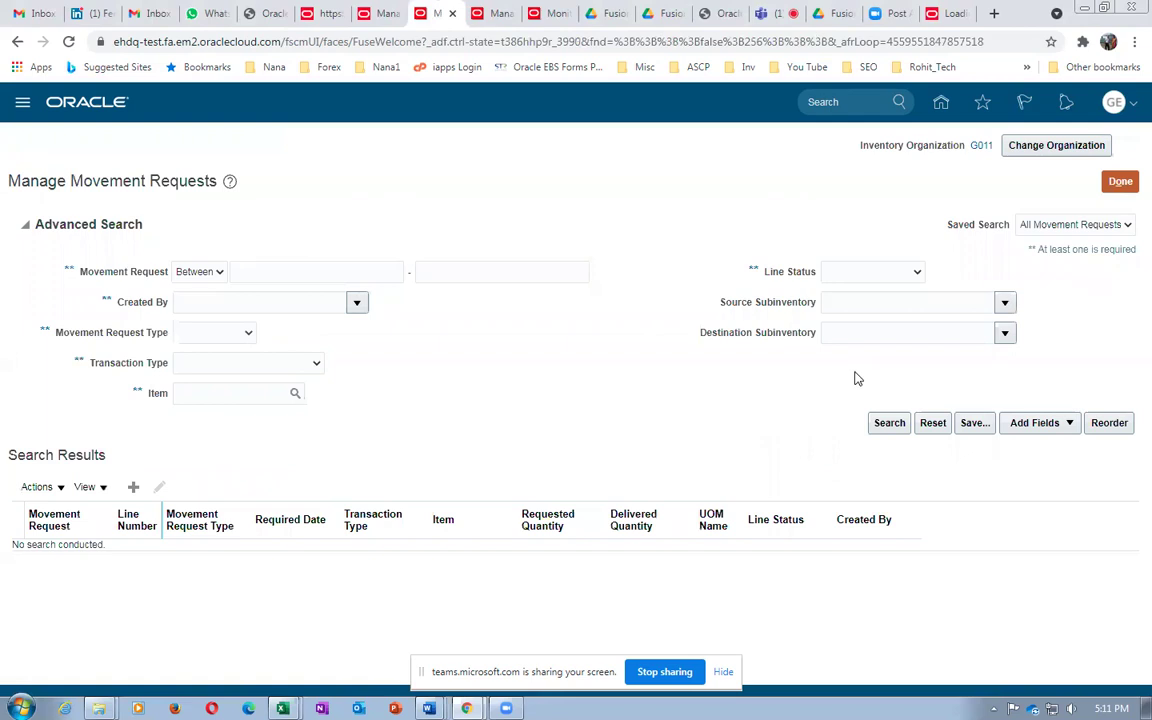
pyautogui.click(133, 487)
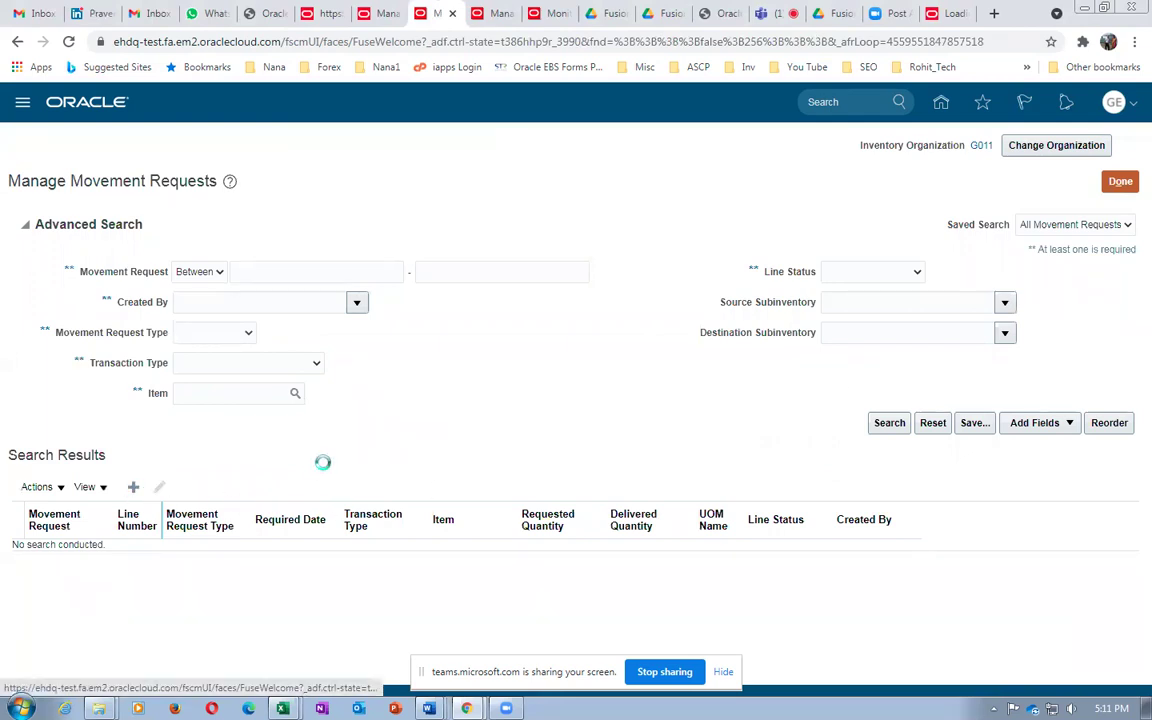
# Name the new movement request g01_mr_2 and enter the same text as its description
pyautogui.moveTo(345, 256); pyautogui.dragTo(187, 263)
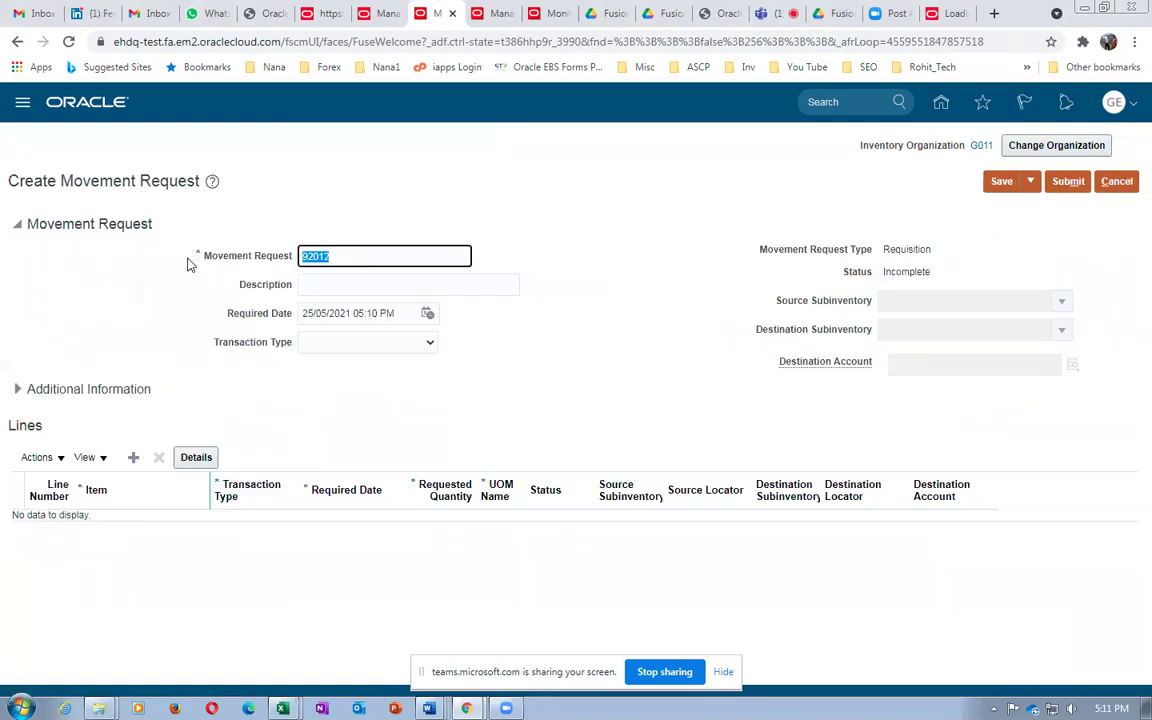
pyautogui.write('g01_mr_2')
pyautogui.press('Tab')
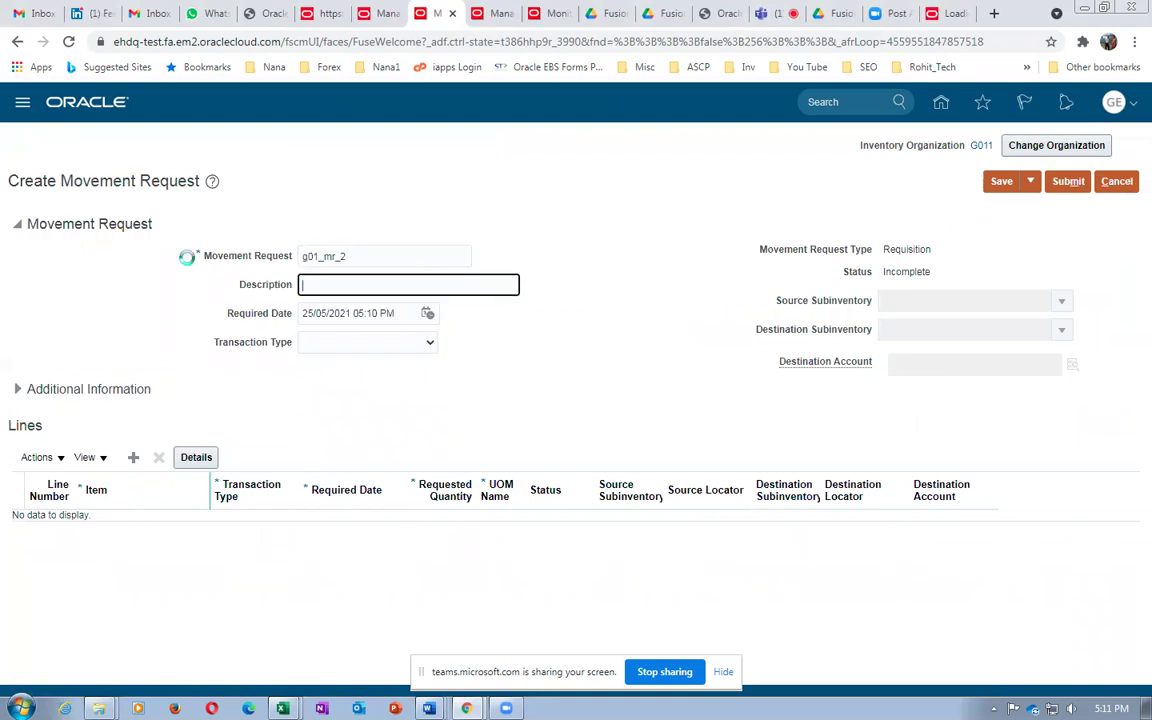
pyautogui.moveTo(435, 251); pyautogui.dragTo(202, 262)
pyautogui.hotkey('ctrl', 'c')
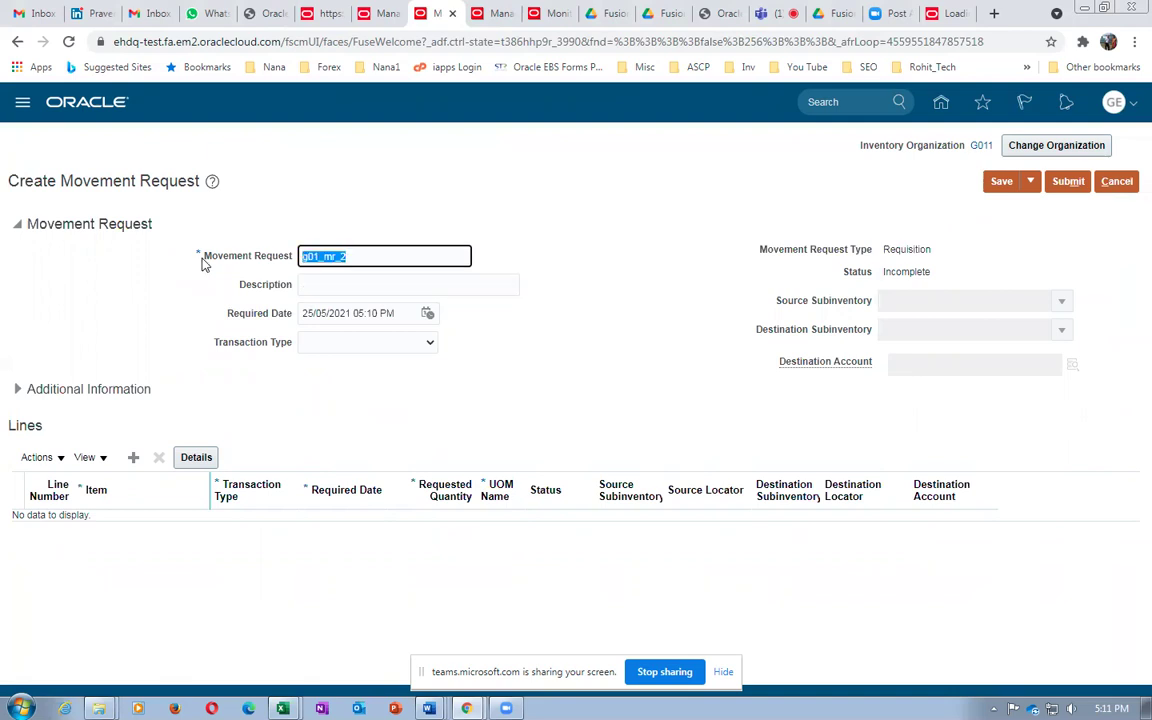
pyautogui.click(330, 287)
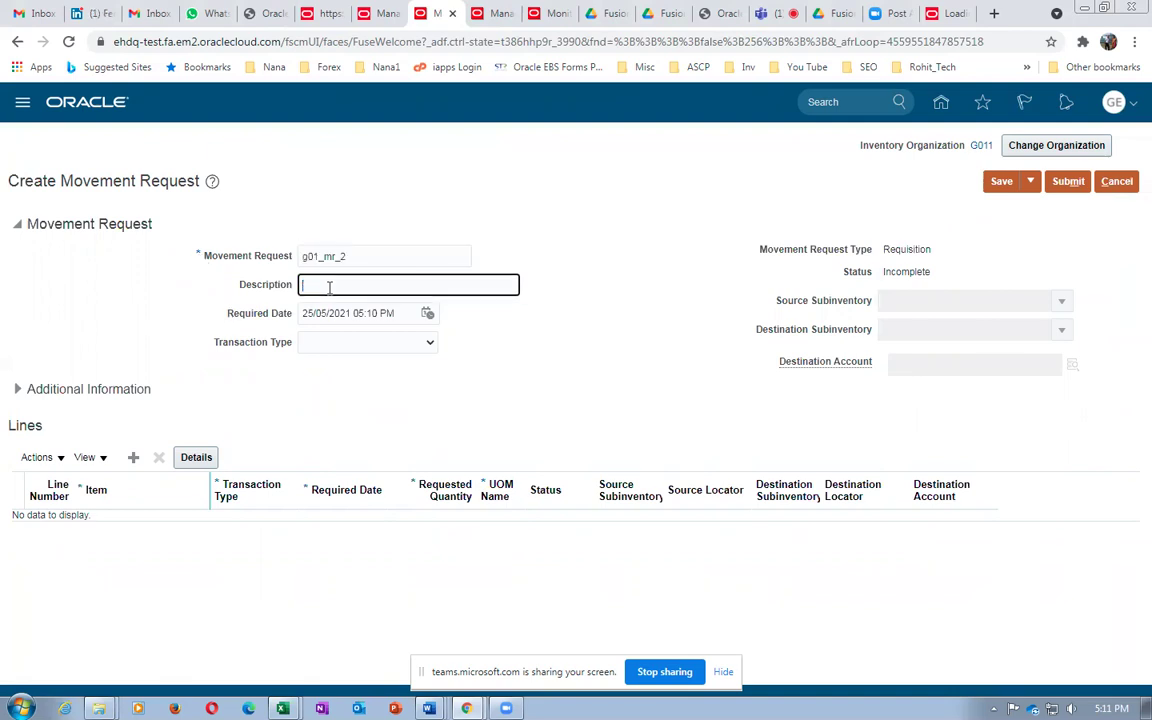
pyautogui.hotkey('ctrl', 'v')
# Set the request's transaction type to Movement Request Transfer and its destination subinventory to Stage
pyautogui.click(337, 345)
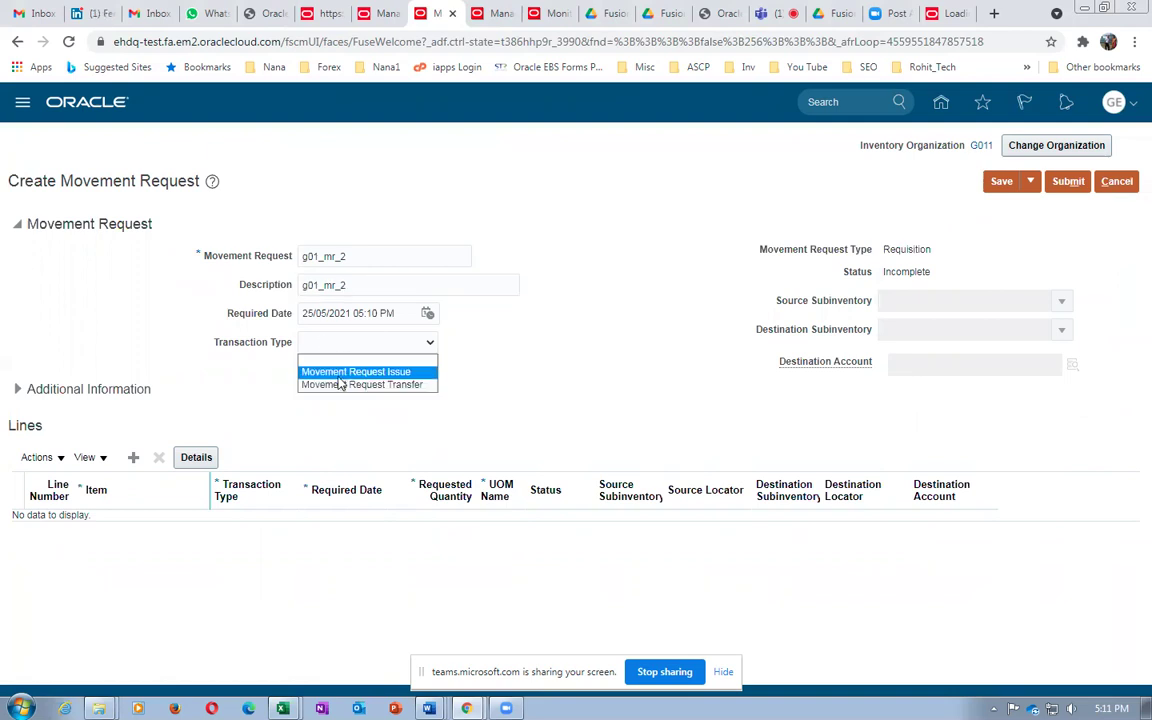
pyautogui.click(337, 387)
pyautogui.click(928, 332)
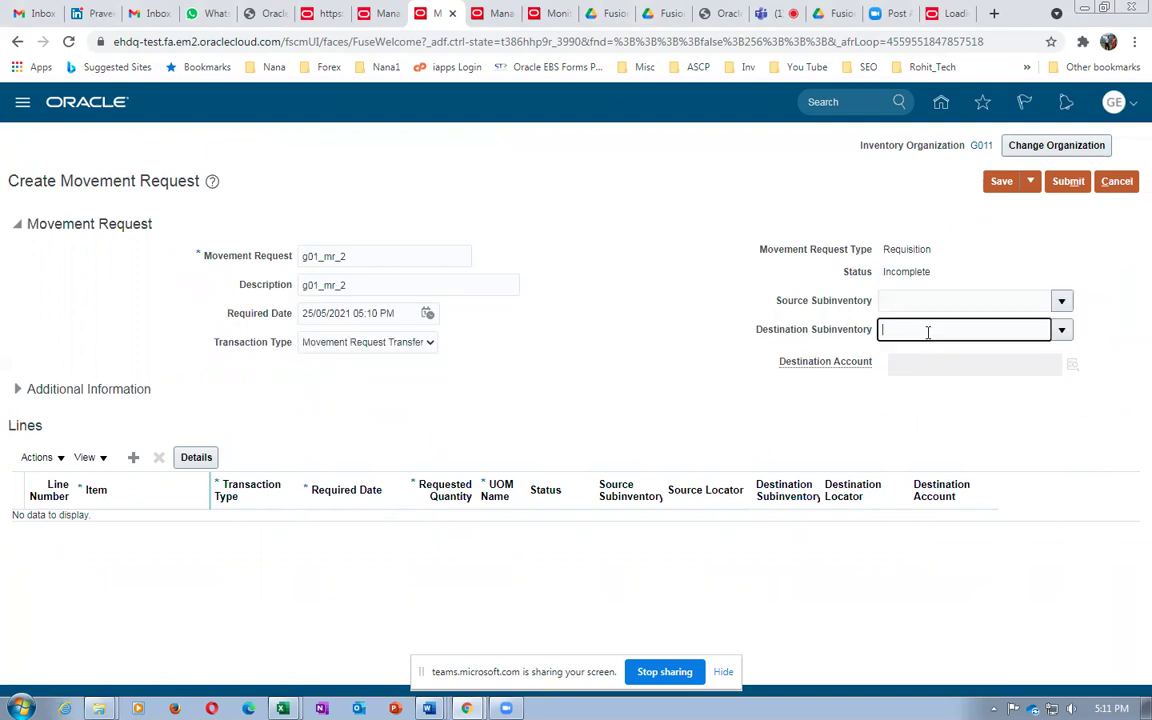
pyautogui.press('Tab')
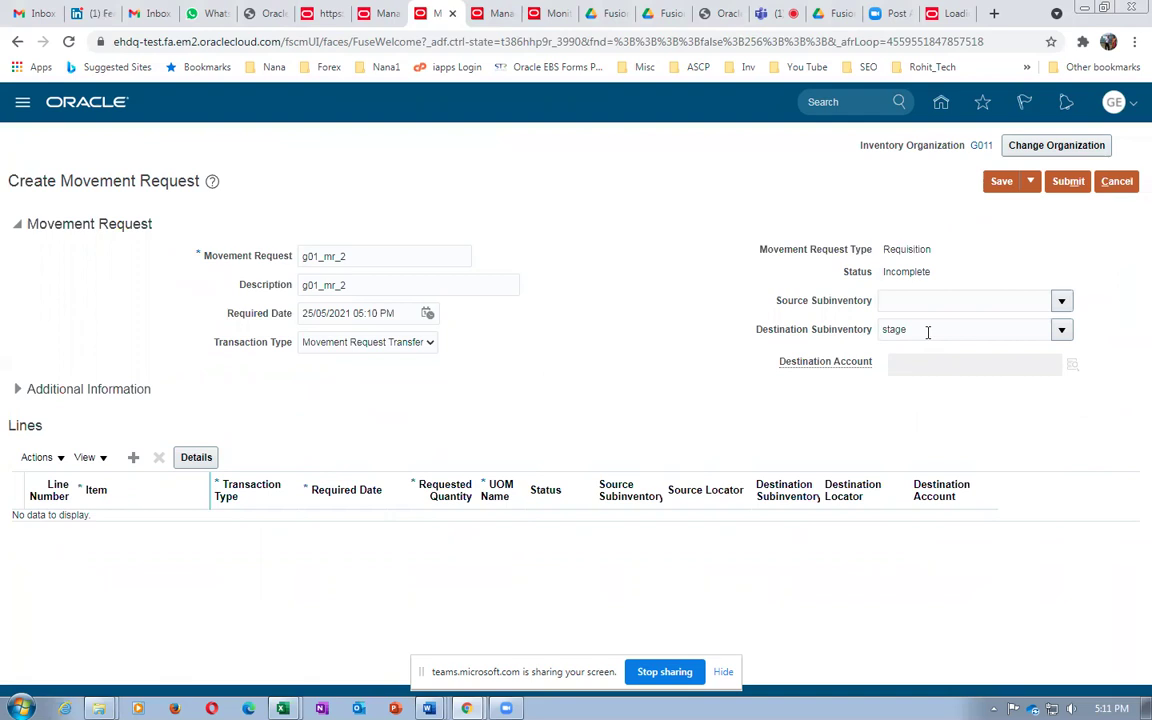
# Add a request line for item g01_mr_test with a requested quantity of 60
pyautogui.click(133, 457)
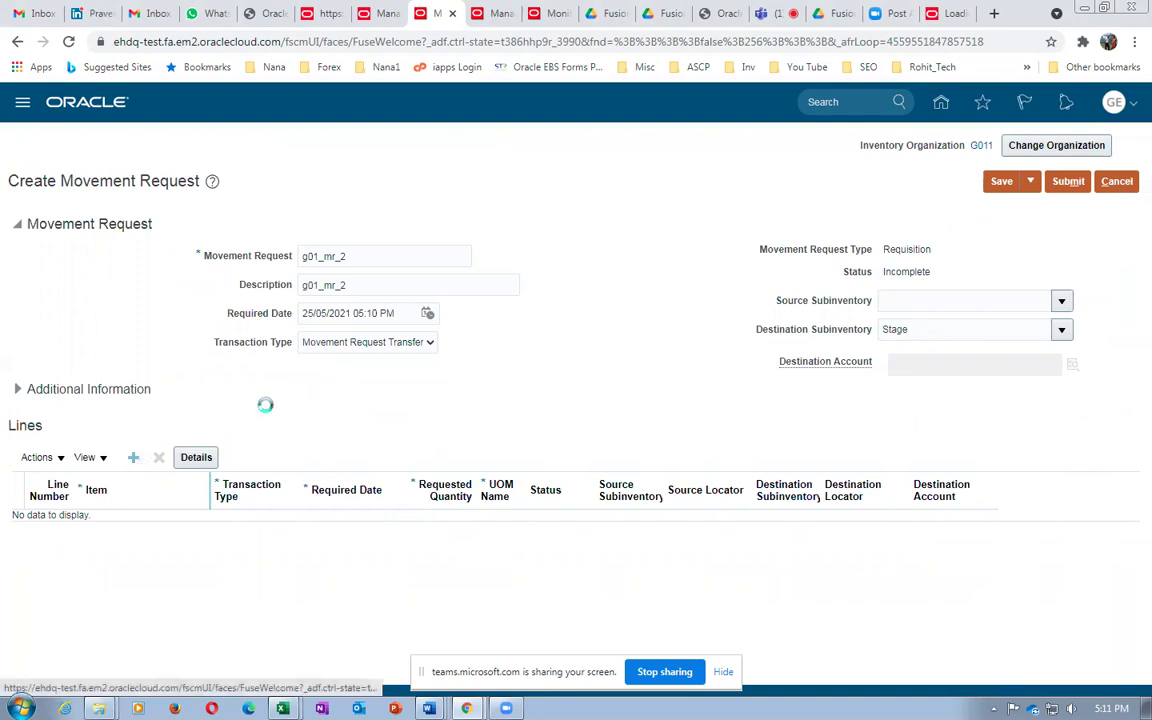
pyautogui.click(173, 525)
pyautogui.write('g01_mr')
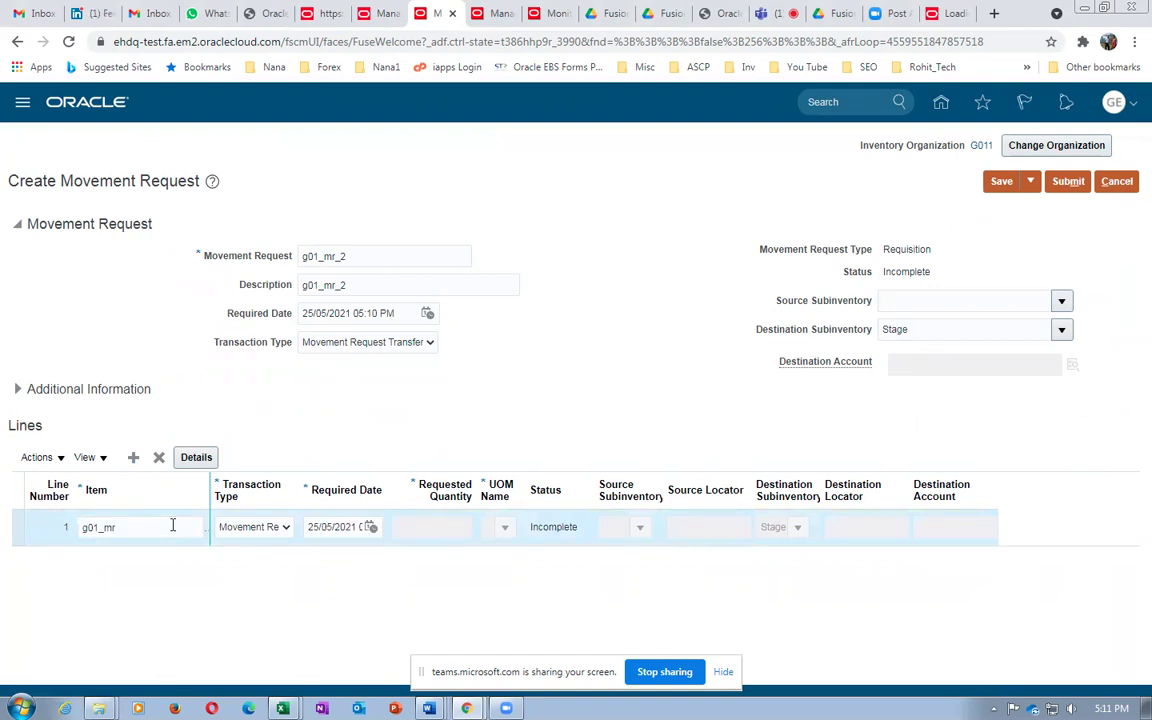
pyautogui.press('Tab')
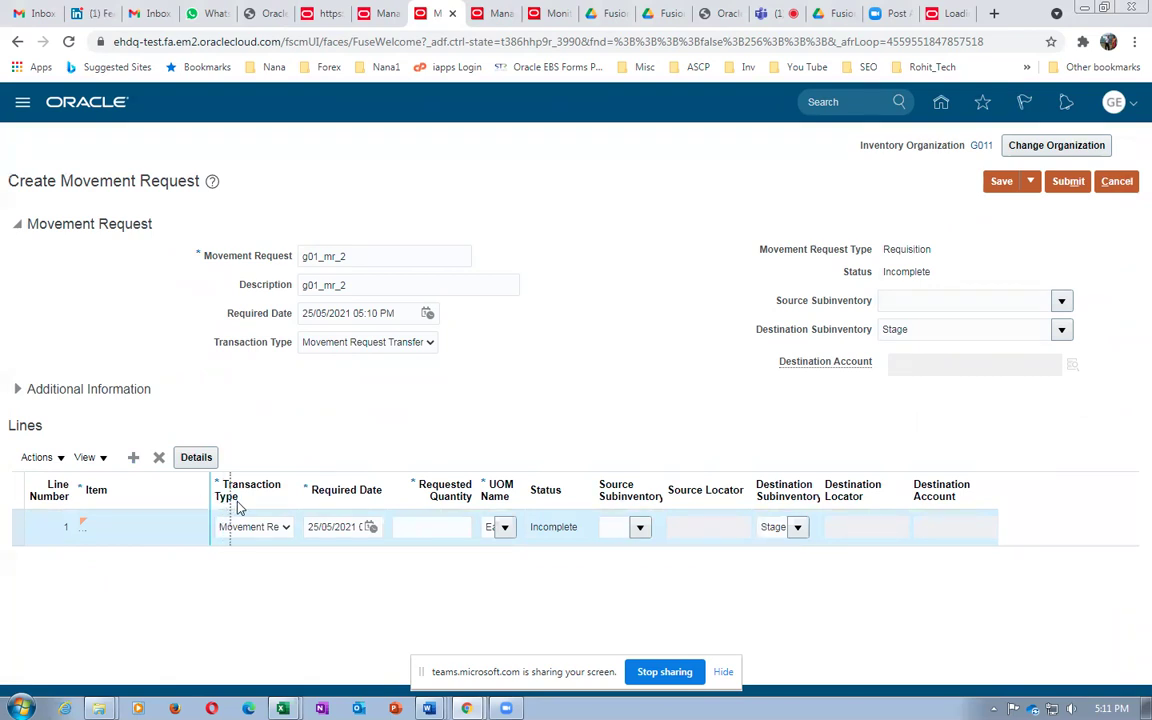
pyautogui.moveTo(237, 508); pyautogui.dragTo(238, 510)
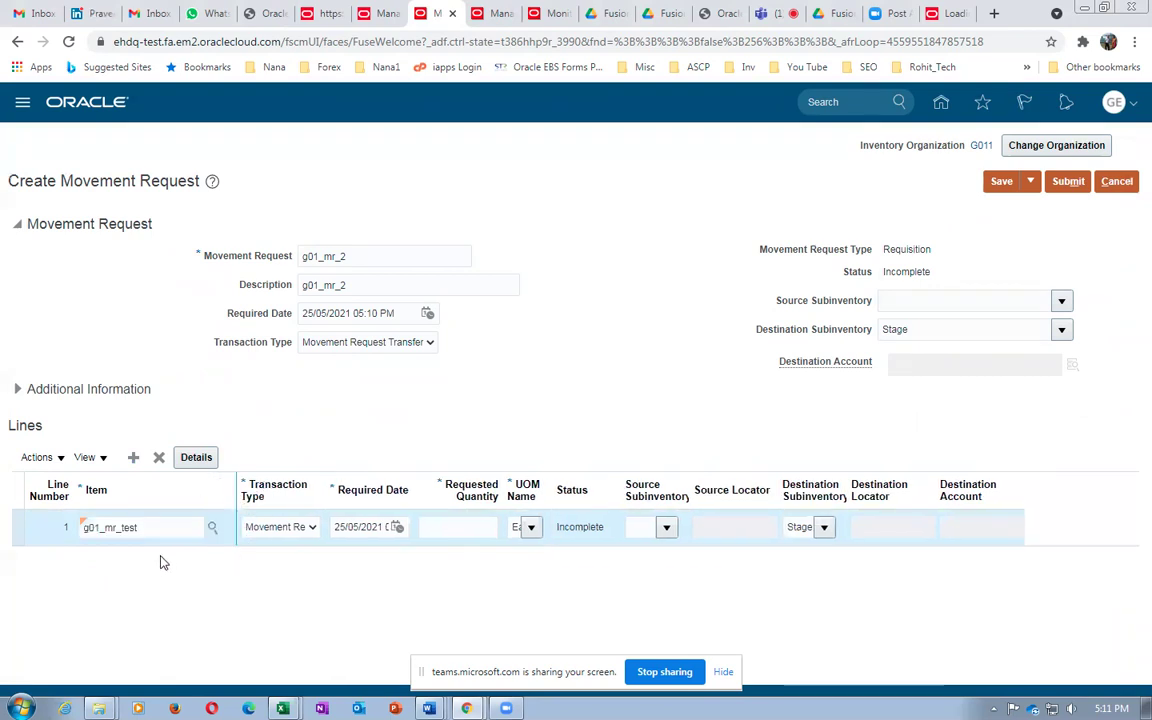
pyautogui.click(442, 527)
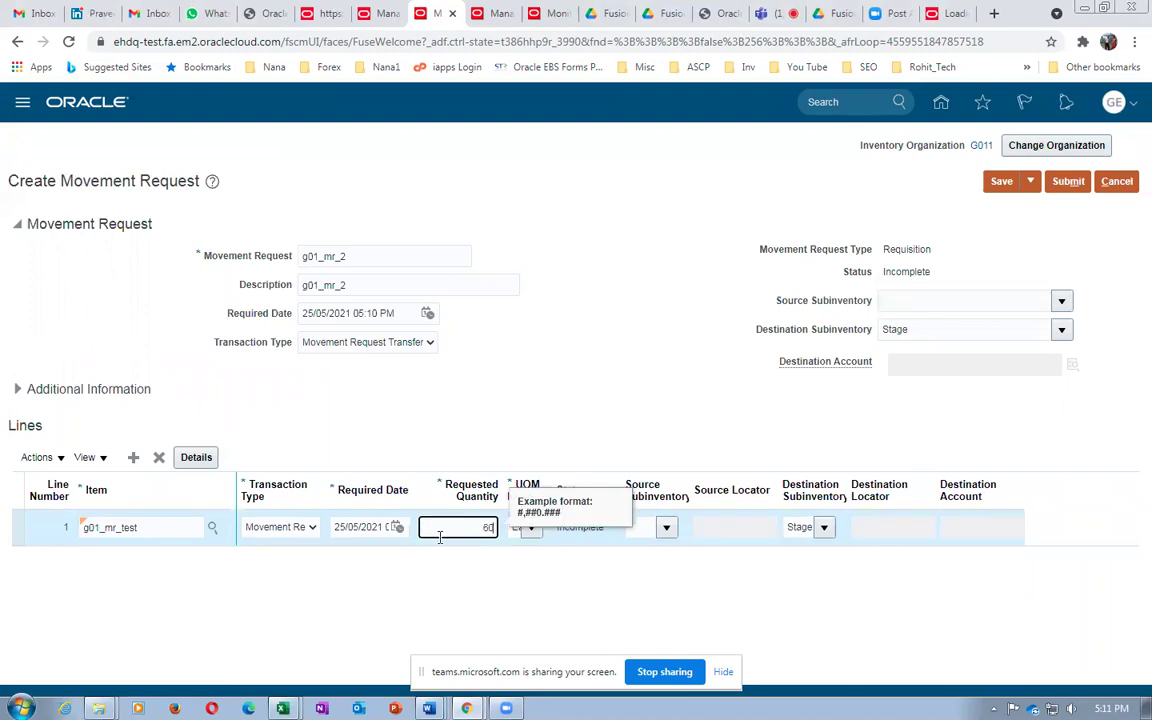
pyautogui.press('Tab')
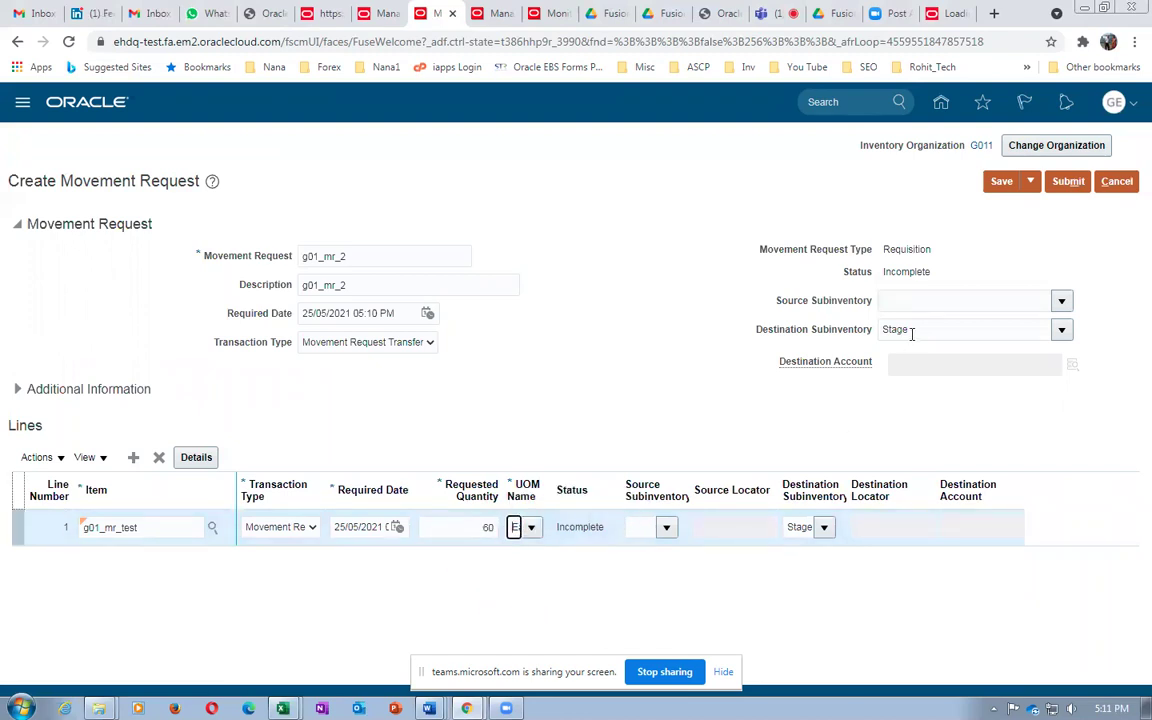
# Save and submit movement request g01_mr_2, then return to Manage Movement Requests
pyautogui.click(1001, 181)
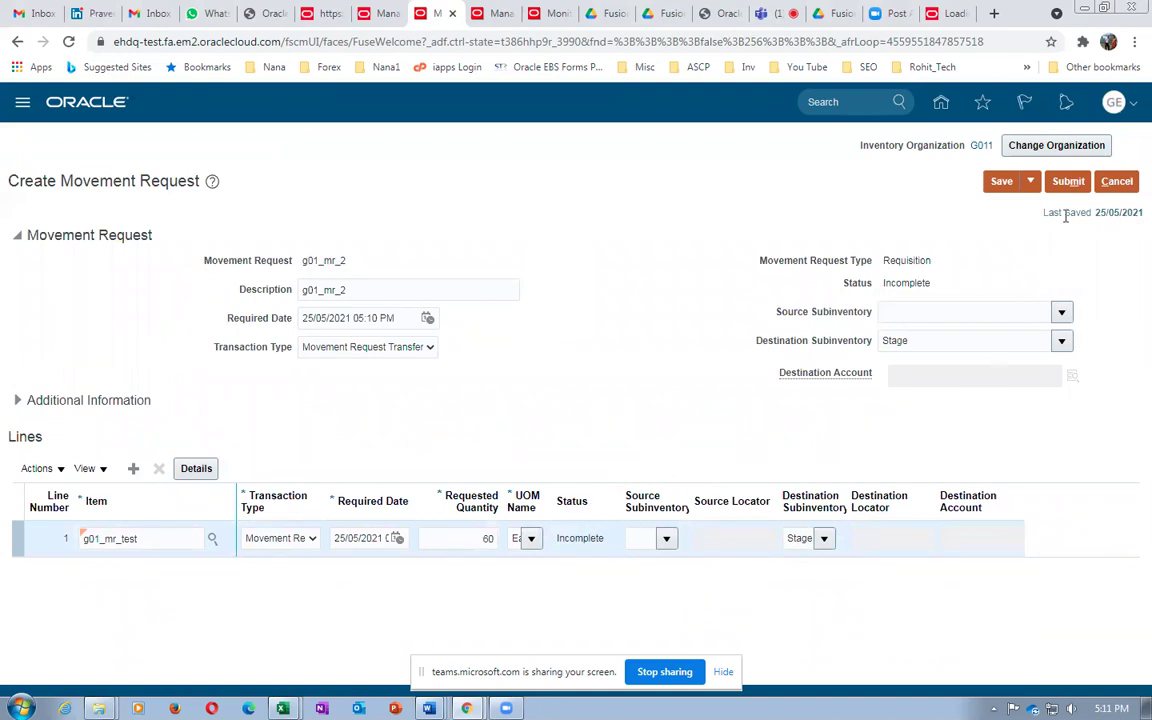
pyautogui.click(1068, 182)
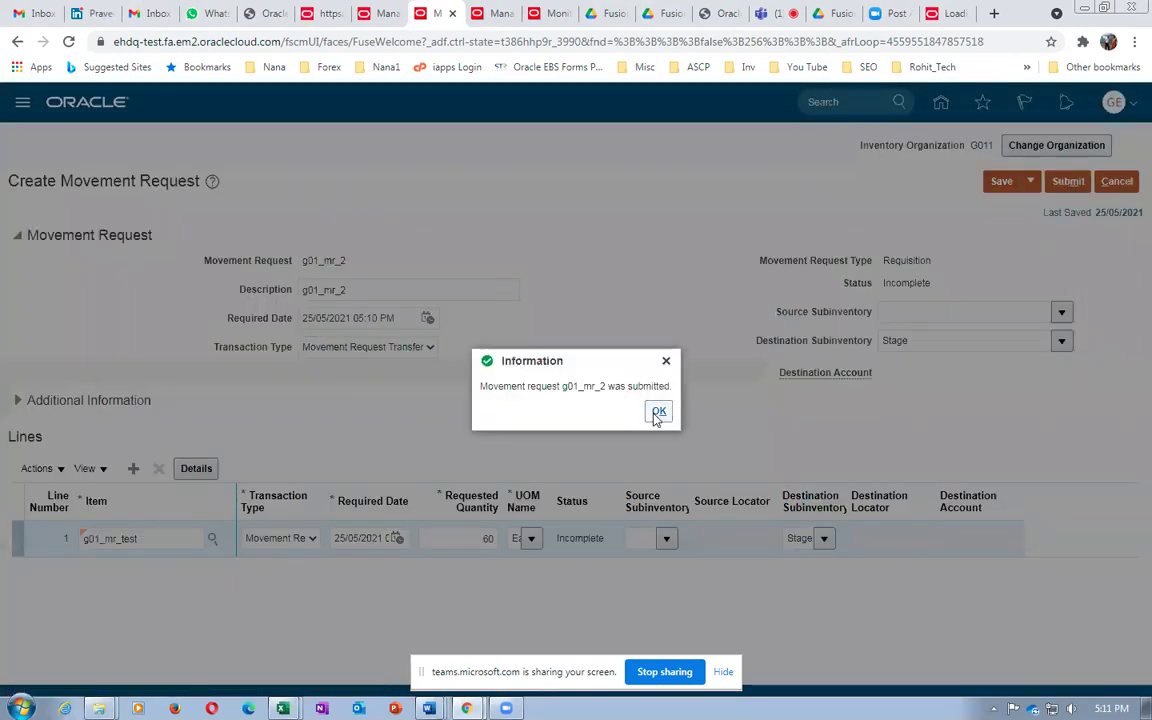
pyautogui.click(657, 414)
# Search the movement requests for item g01_mr_test
pyautogui.click(886, 424)
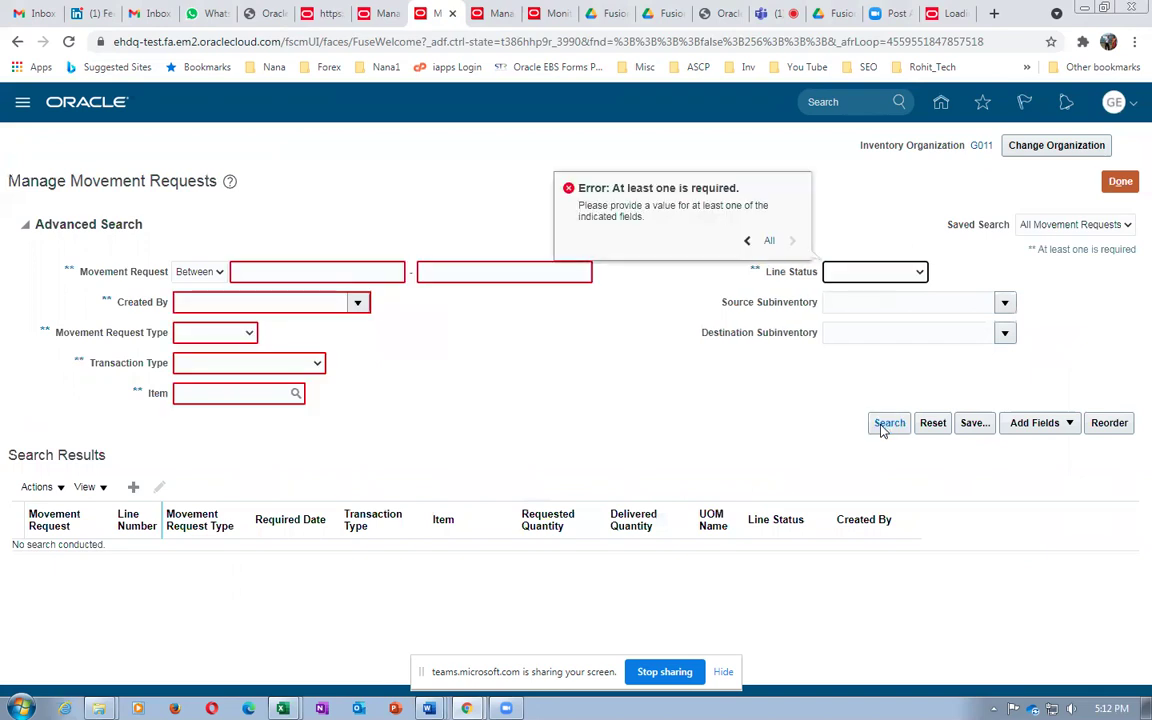
pyautogui.click(215, 392)
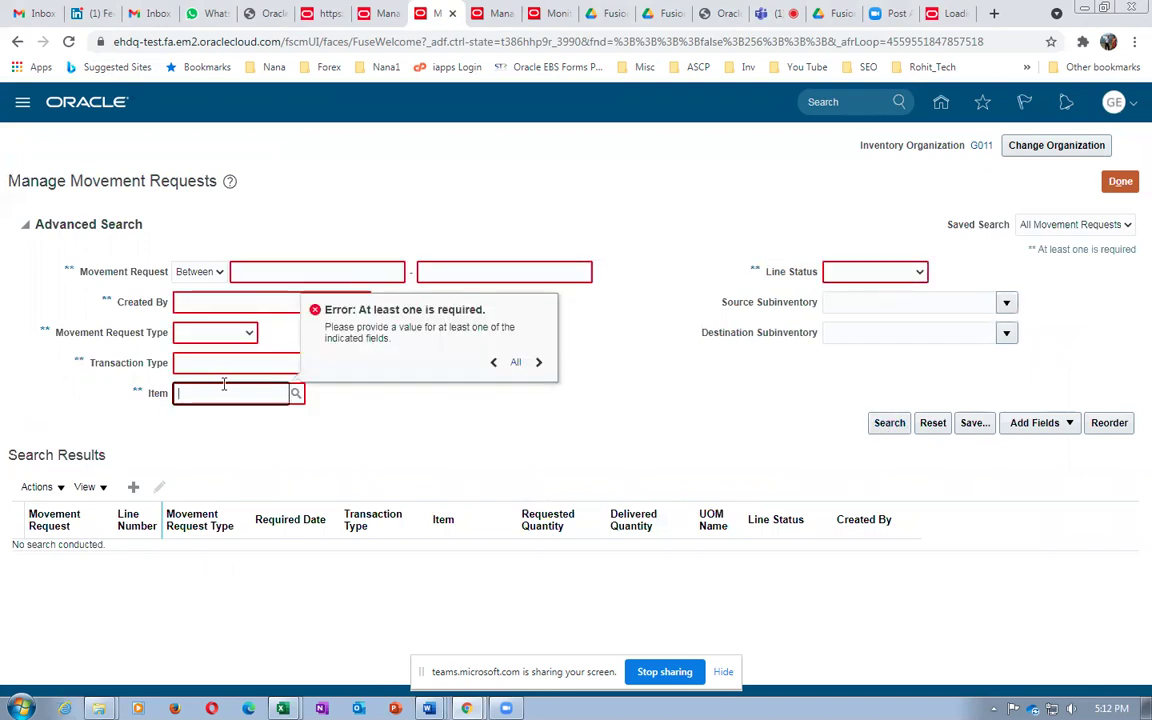
pyautogui.write('g01_mr_test')
pyautogui.click(890, 423)
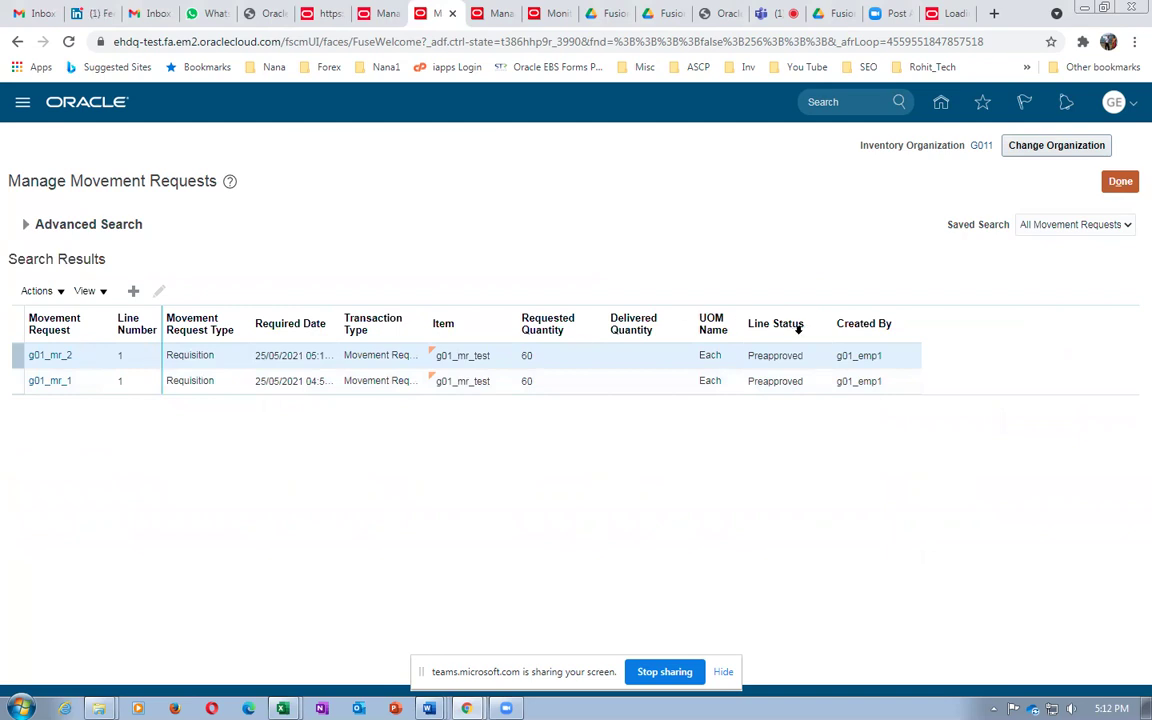
# Close the blank Oracle browser page that is no longer needed
pyautogui.click(390, 21)
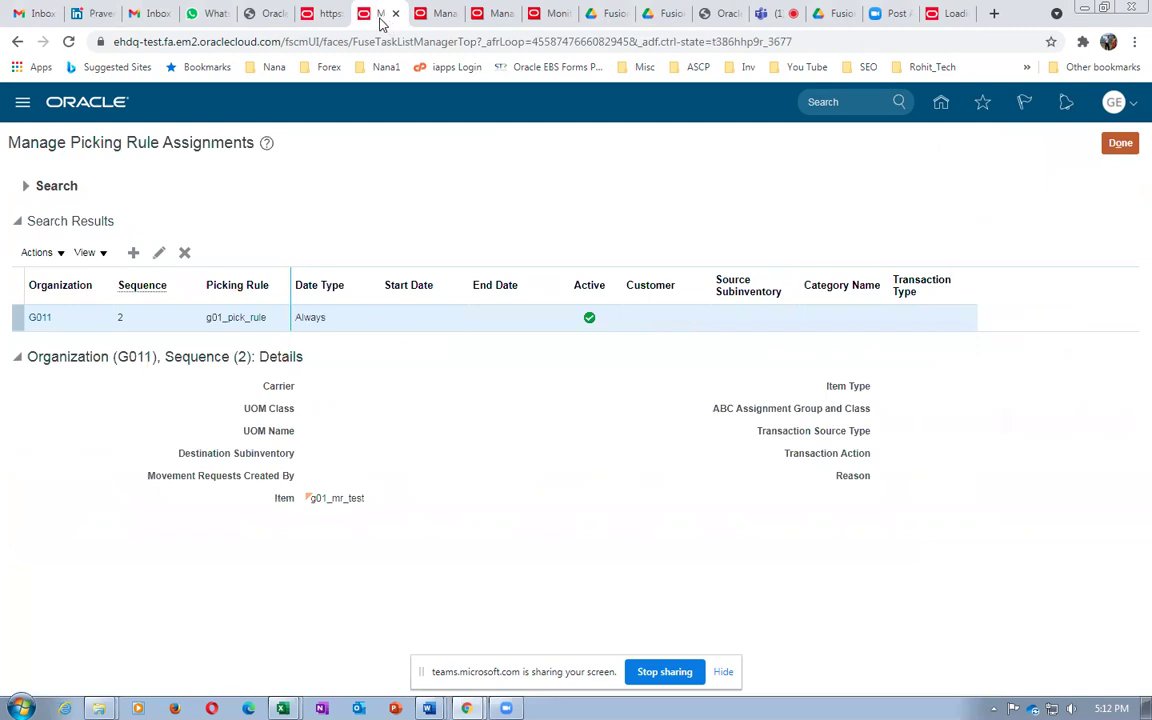
pyautogui.click(327, 14)
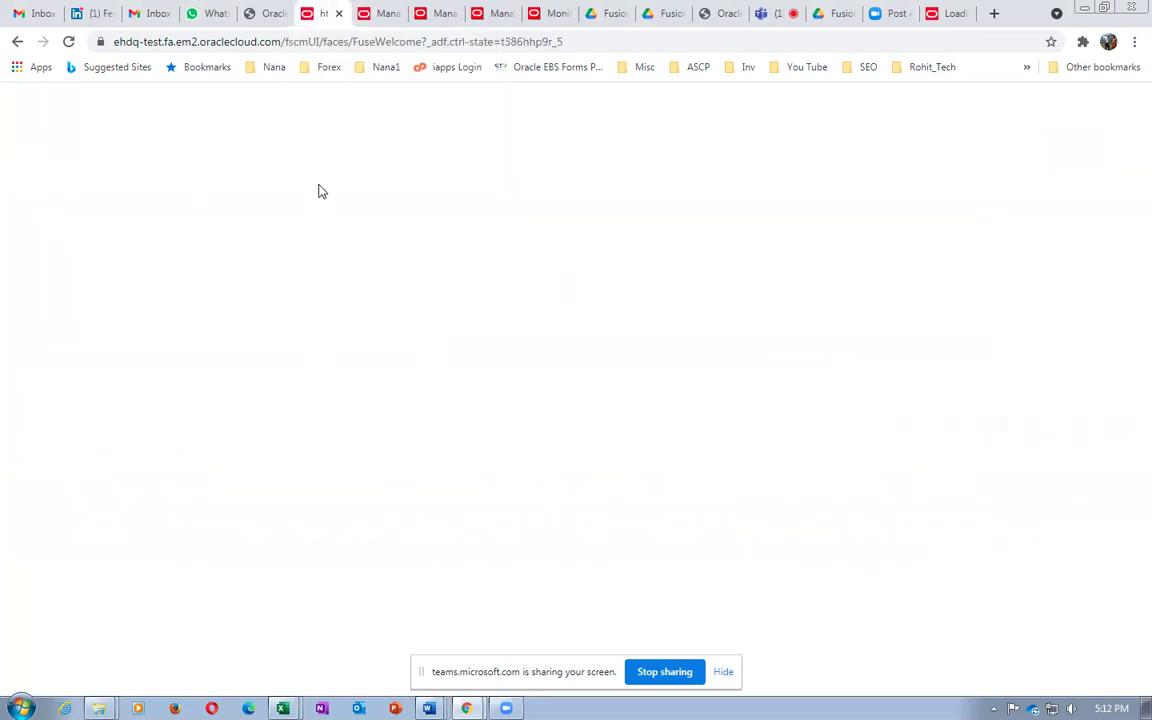
pyautogui.click(340, 19)
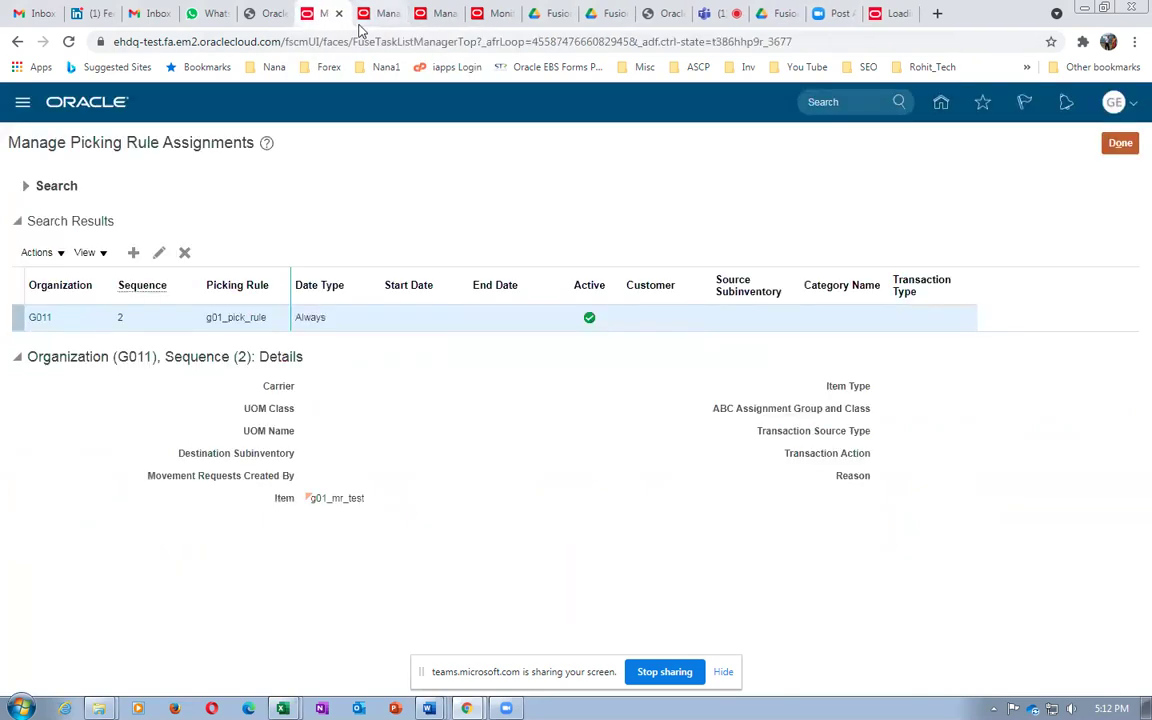
# Switch to the Scheduled Processes page and start a new Print Movement Request Pick Slip Report job
pyautogui.click(384, 14)
pyautogui.click(430, 12)
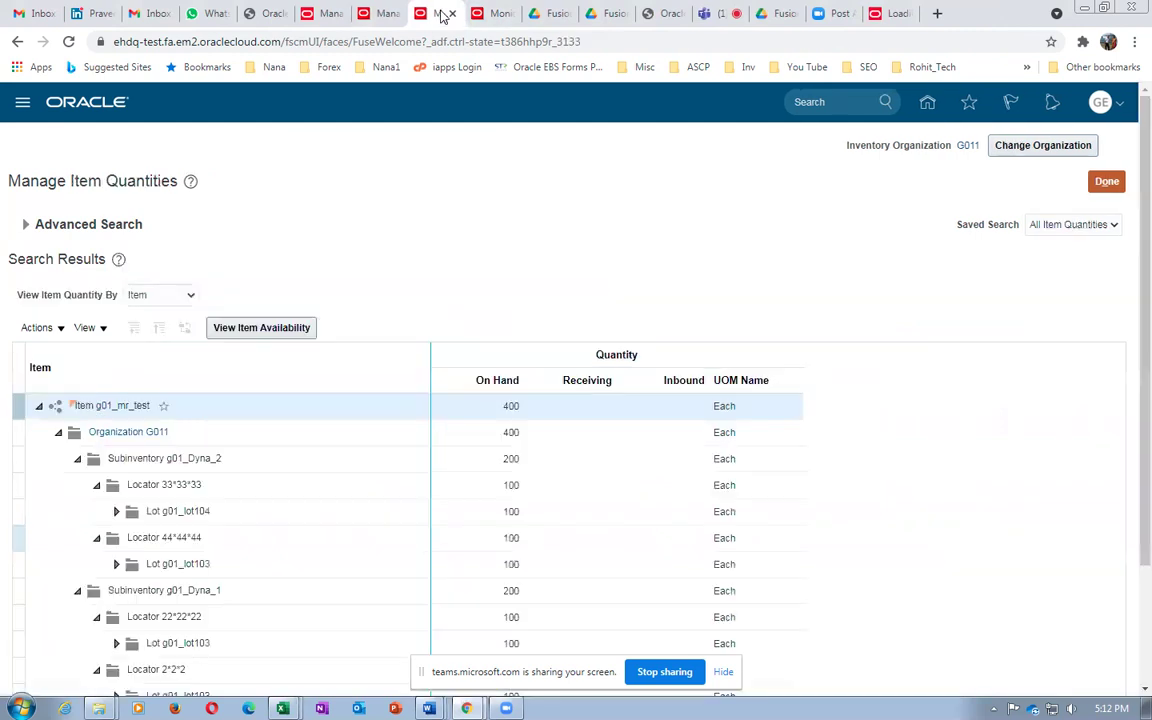
pyautogui.click(500, 14)
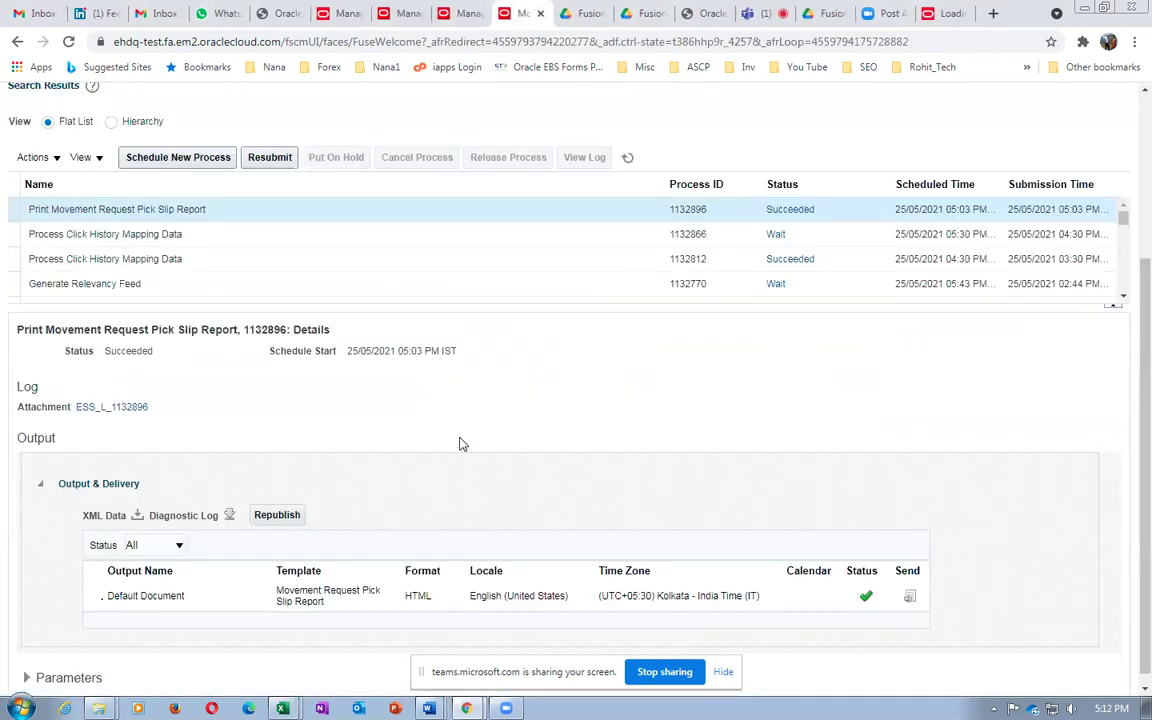
pyautogui.scroll(3, 451, 457)
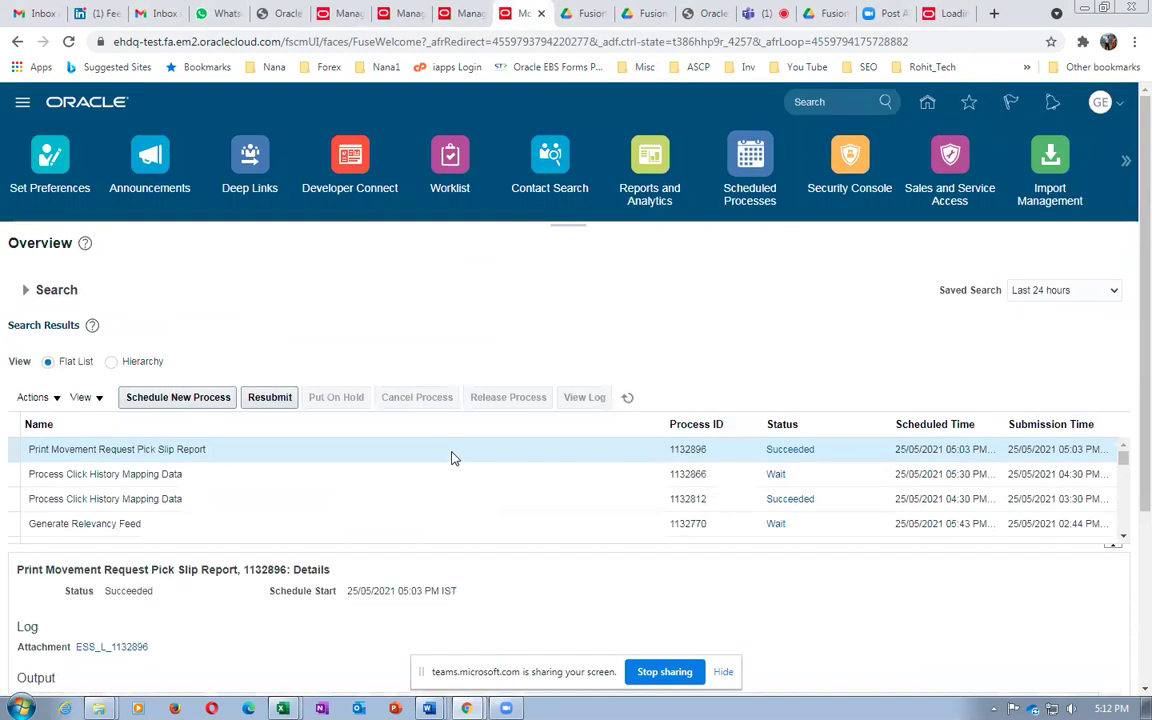
pyautogui.click(199, 401)
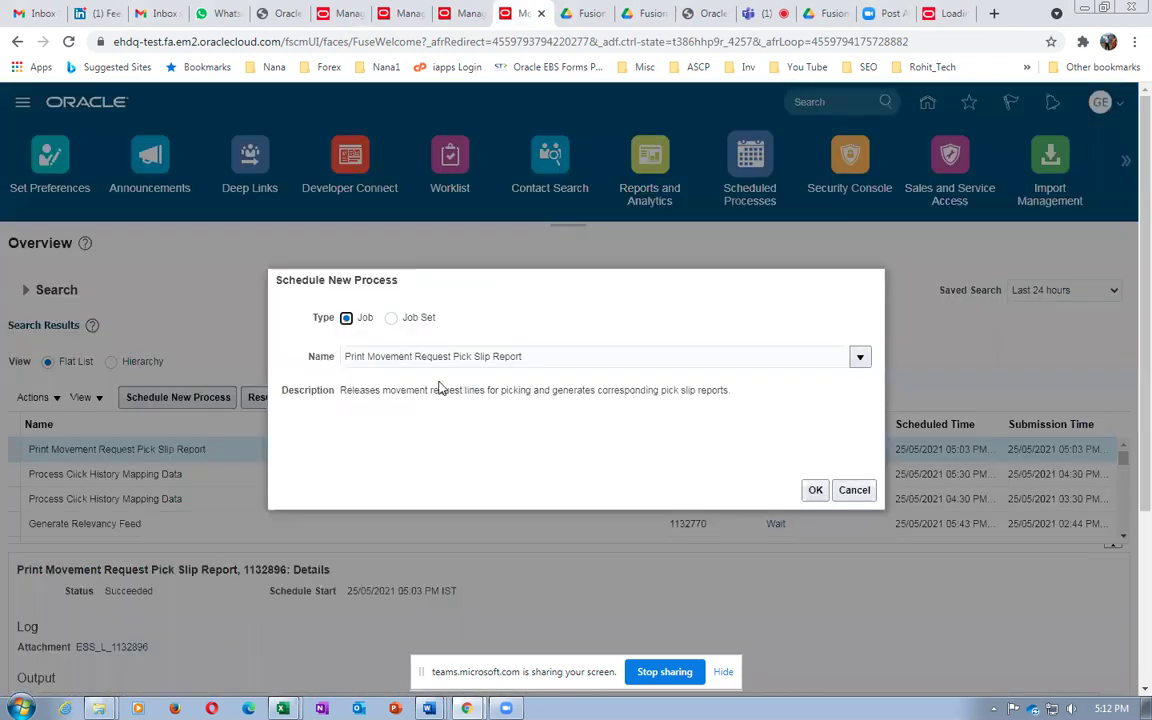
pyautogui.click(815, 490)
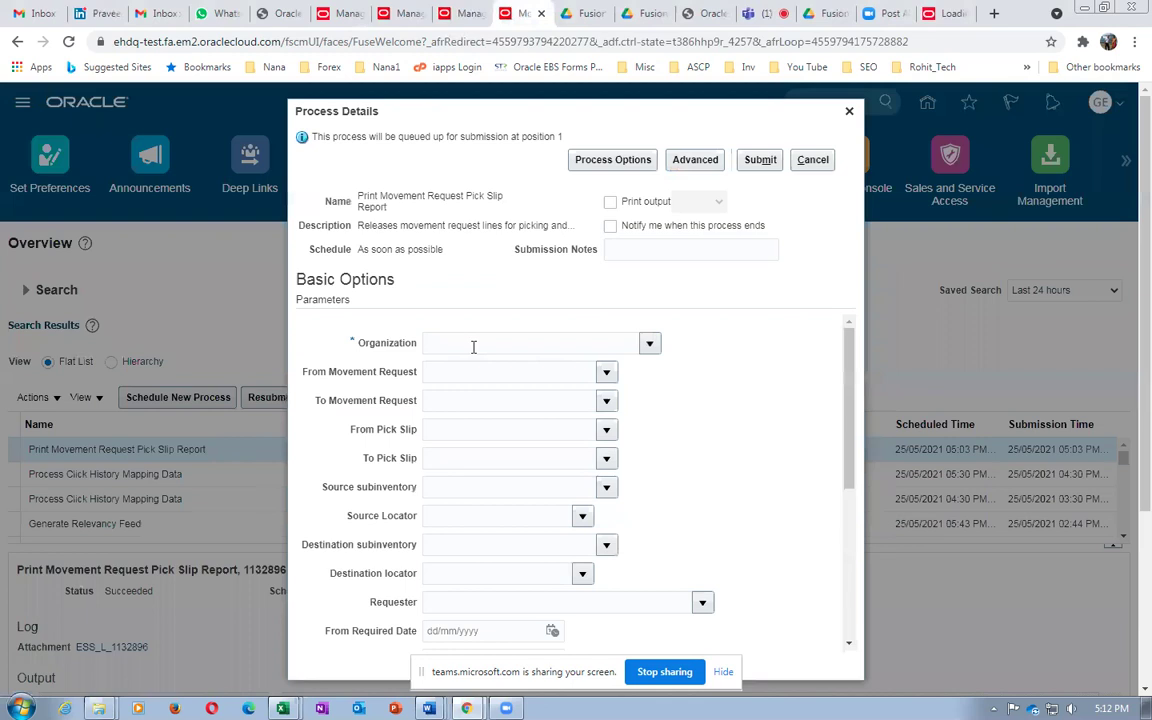
# Set the report's Organization to G011 and its From Movement Request to g01_mr_2
pyautogui.click(474, 344)
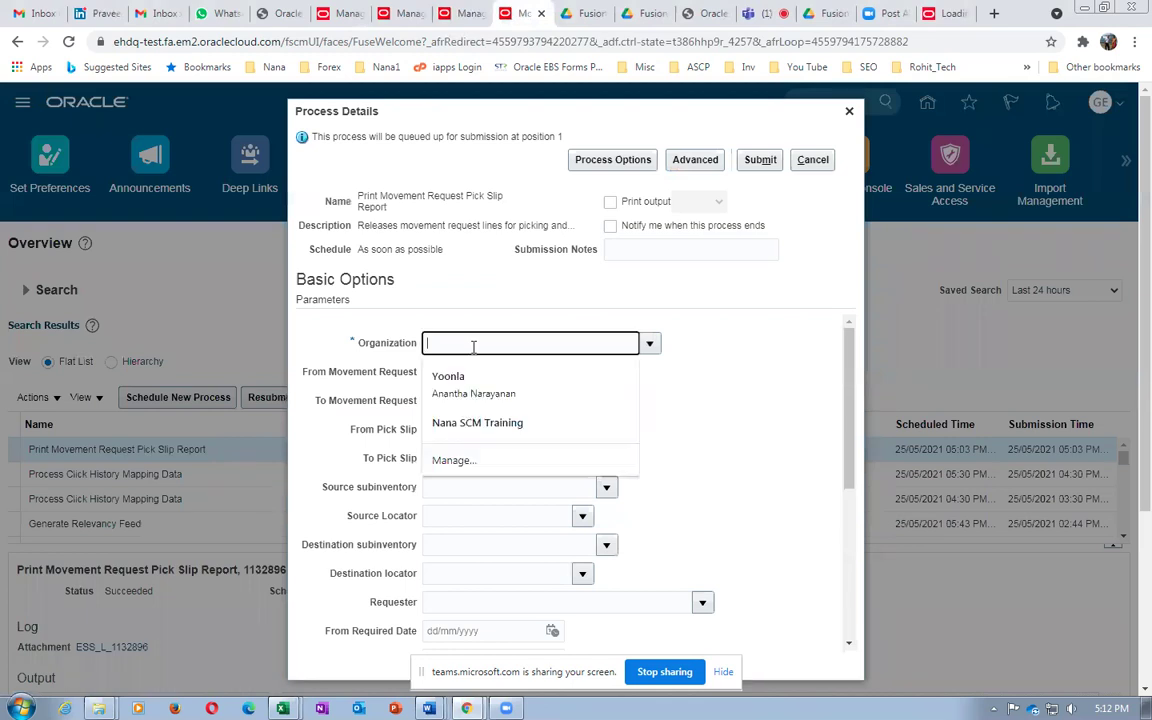
pyautogui.write('G011')
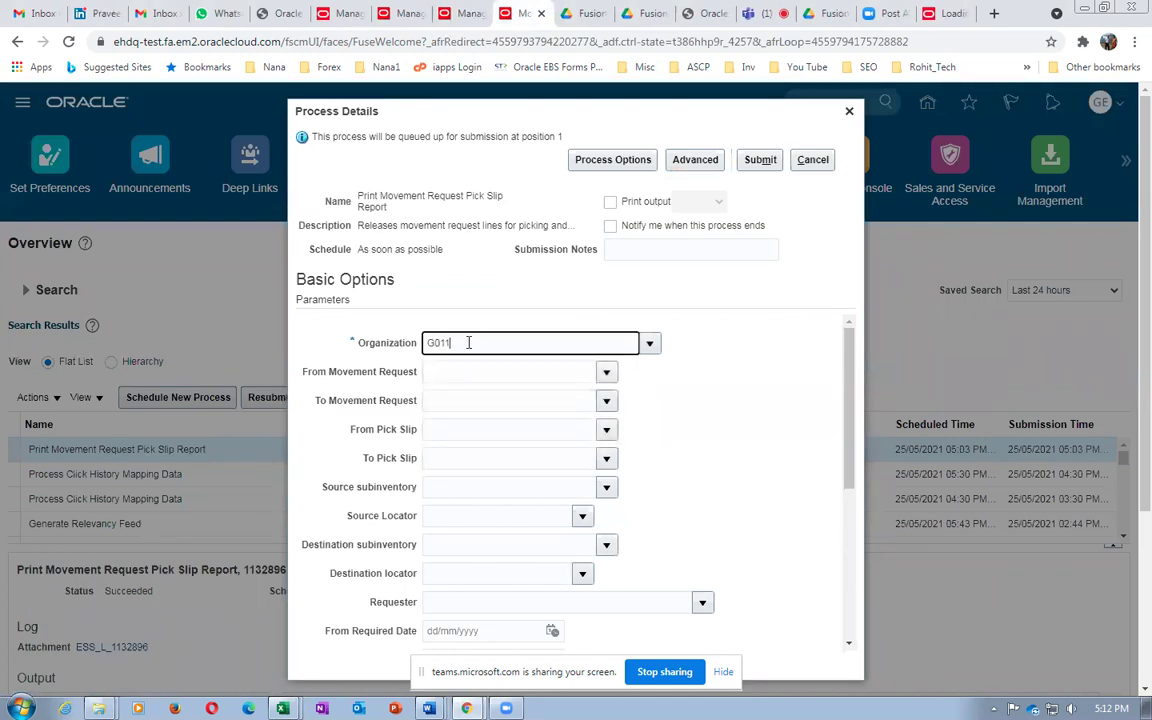
pyautogui.press('Tab')
pyautogui.press('Tab')
pyautogui.click(467, 470)
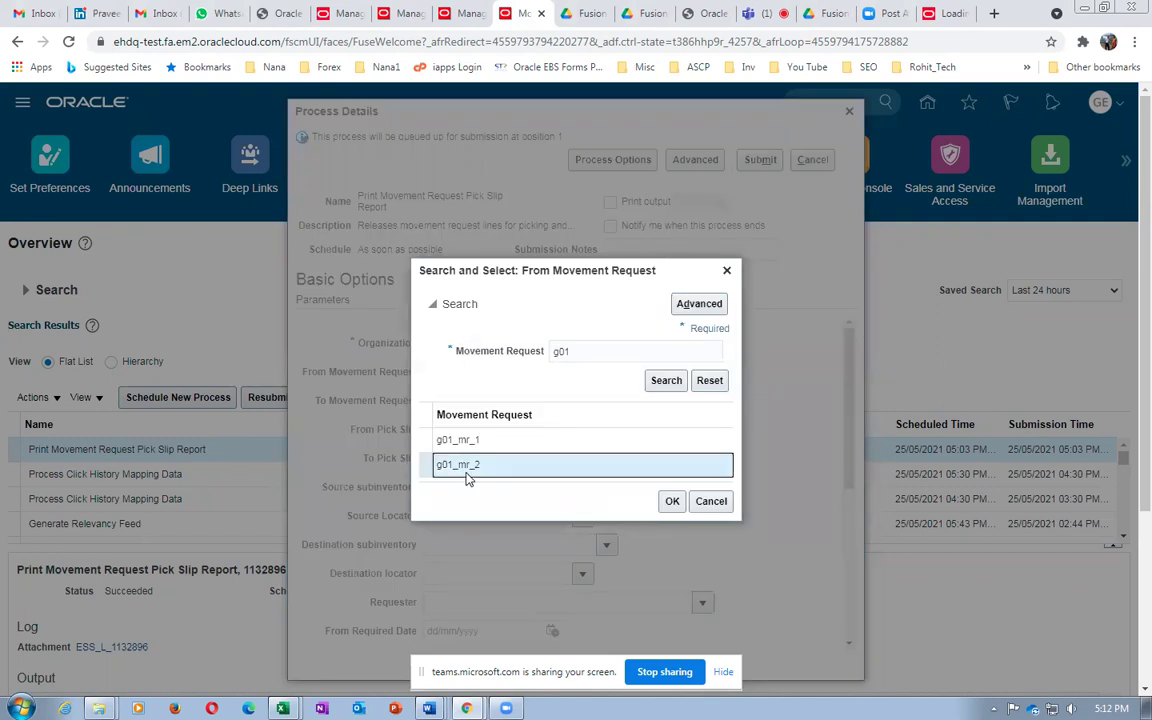
pyautogui.click(667, 502)
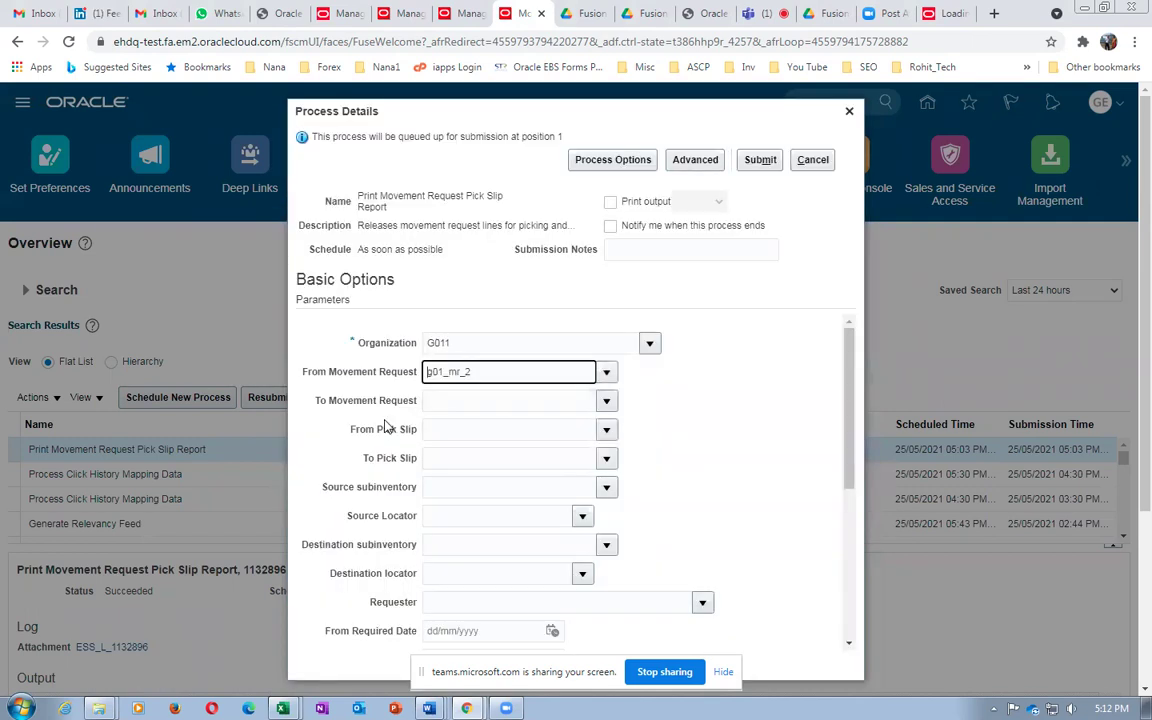
# Set Release Approved Lines to Yes and submit the Print Movement Request Pick Slip Report job
pyautogui.moveTo(854, 404); pyautogui.dragTo(864, 580)
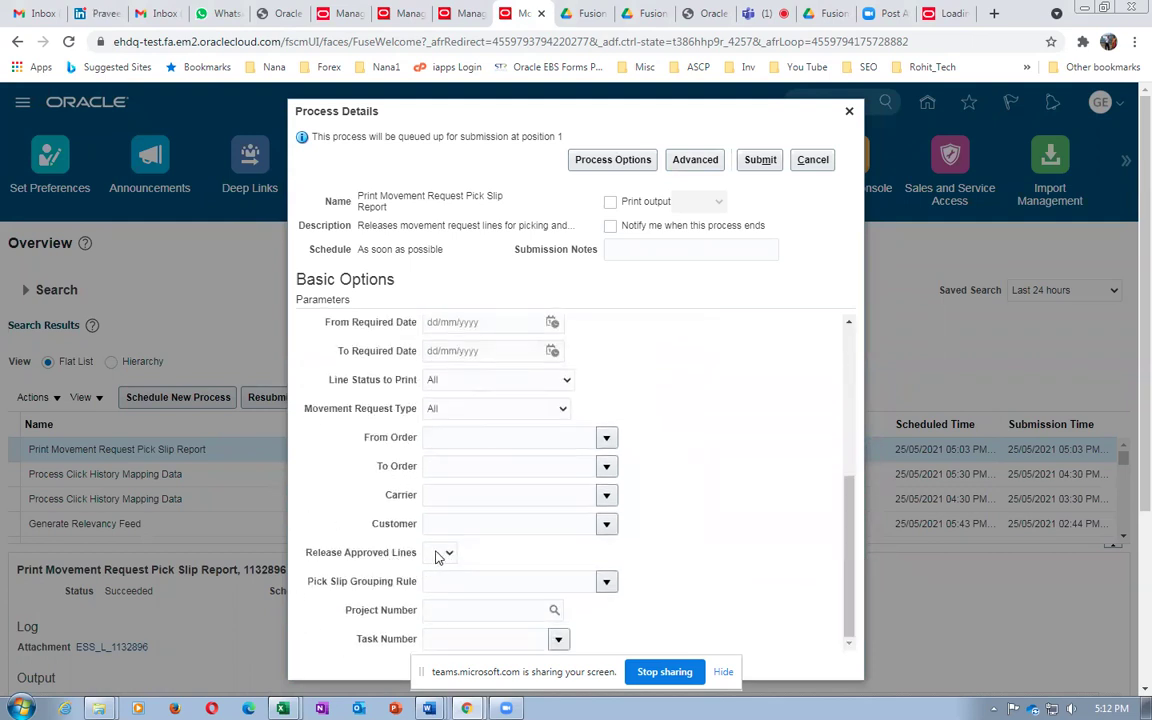
pyautogui.click(442, 553)
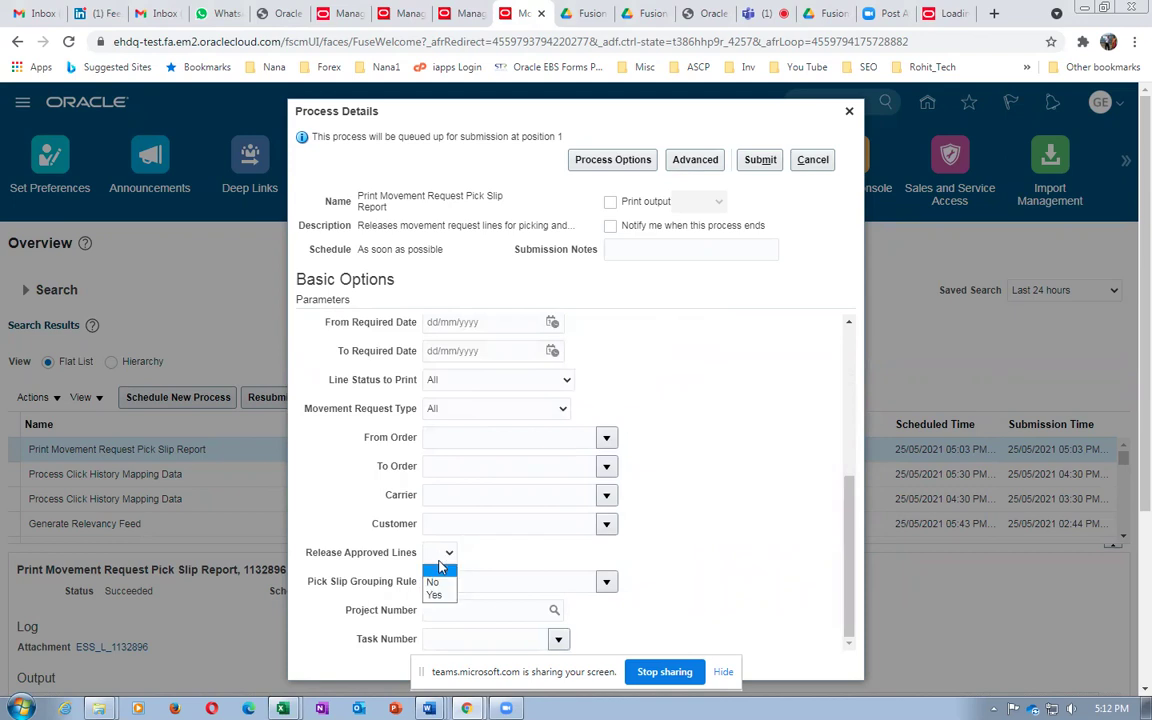
pyautogui.click(436, 596)
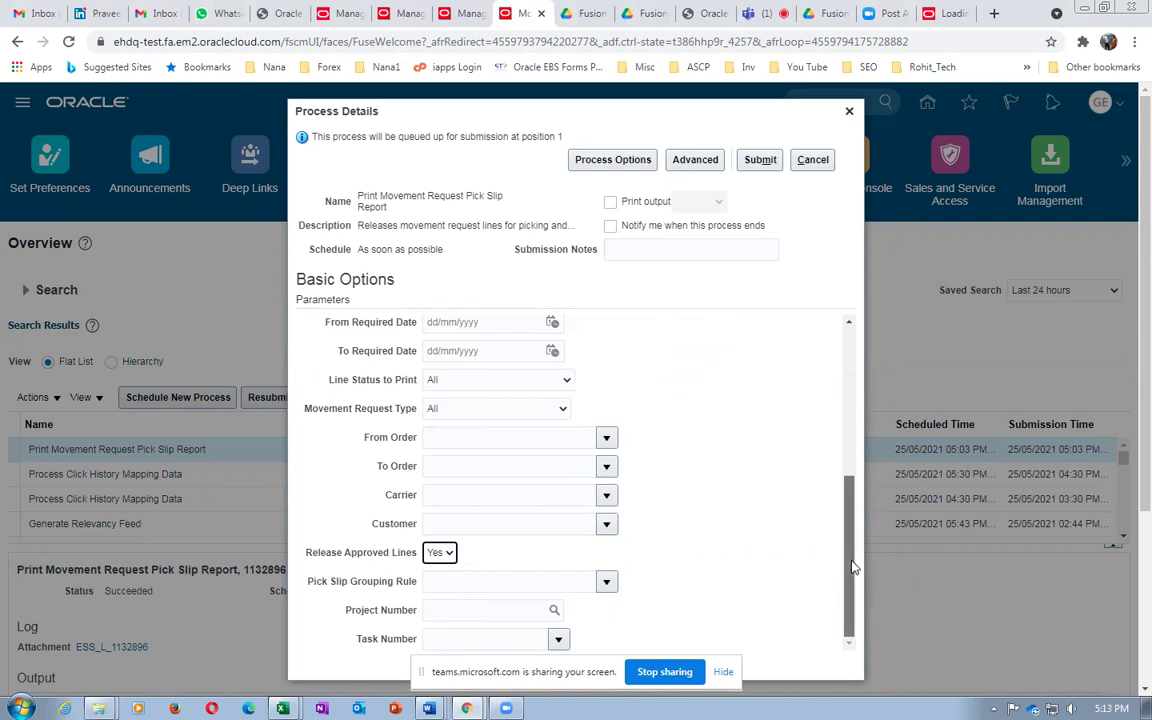
pyautogui.moveTo(855, 566); pyautogui.dragTo(815, 389)
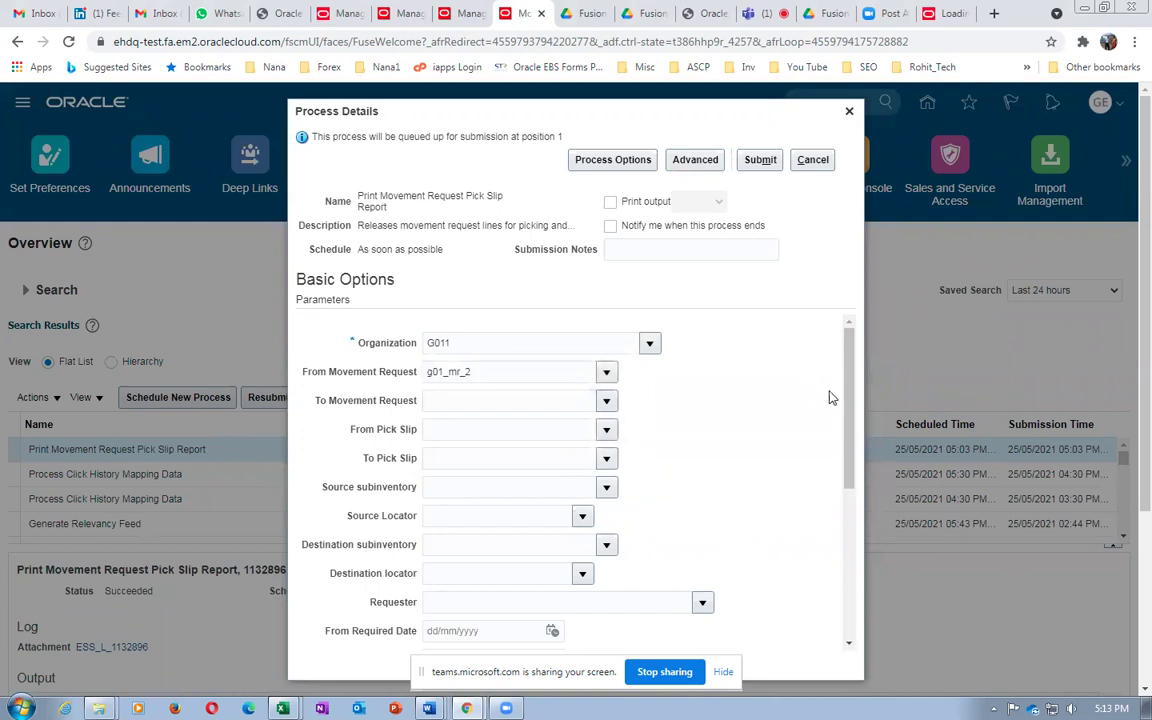
pyautogui.moveTo(851, 420); pyautogui.dragTo(856, 586)
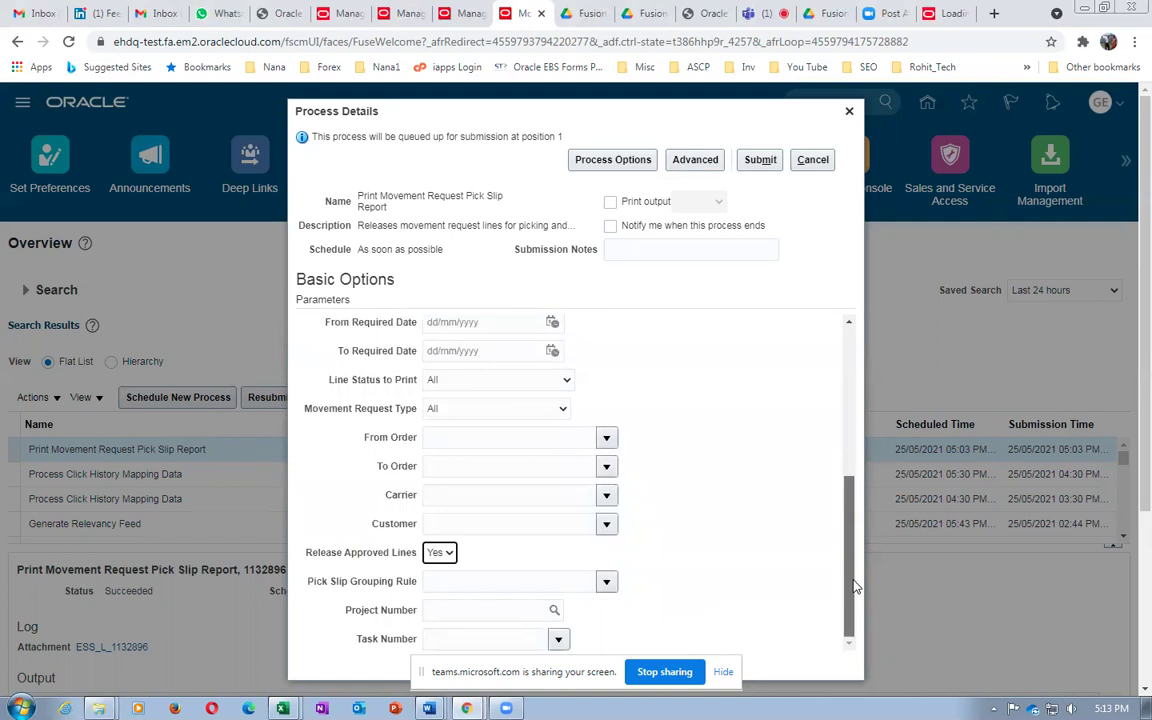
pyautogui.moveTo(855, 587); pyautogui.dragTo(814, 292)
pyautogui.click(771, 160)
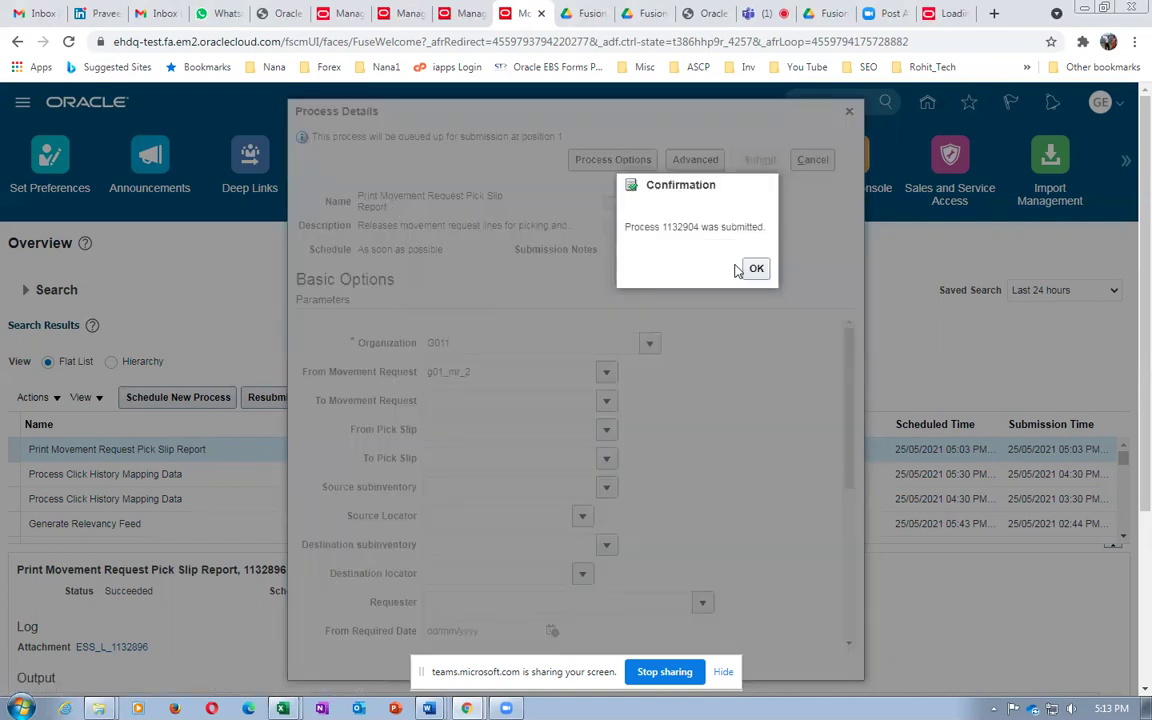
pyautogui.click(750, 271)
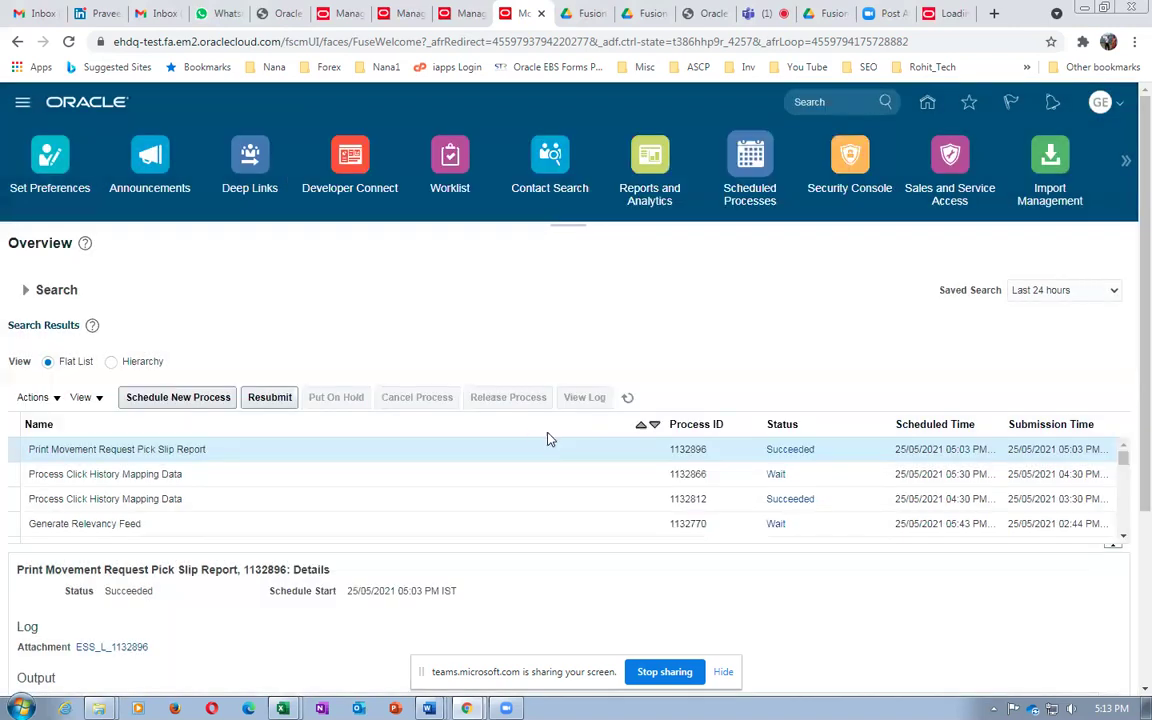
# Refresh the process list, then switch to the Movement_Request_Lab_Exercise workbook in Excel to check j50_mr_22's expected locator and subinventory
pyautogui.click(626, 399)
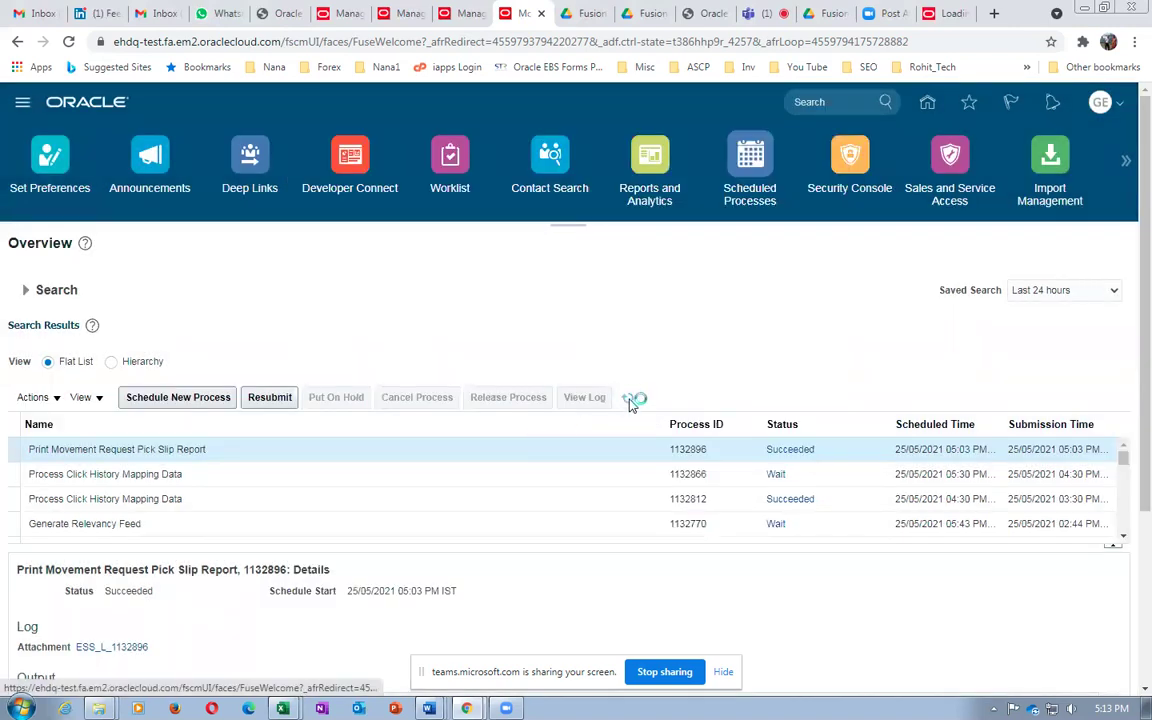
pyautogui.hotkey('alt', 'Tab')
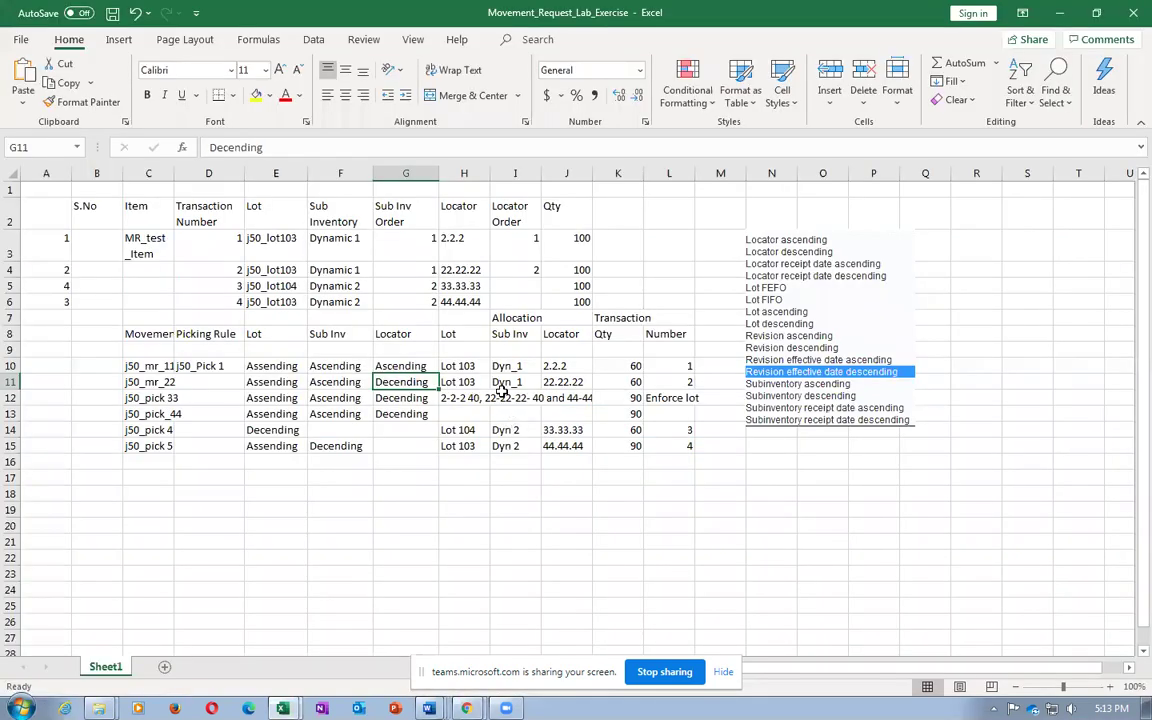
pyautogui.click(555, 384)
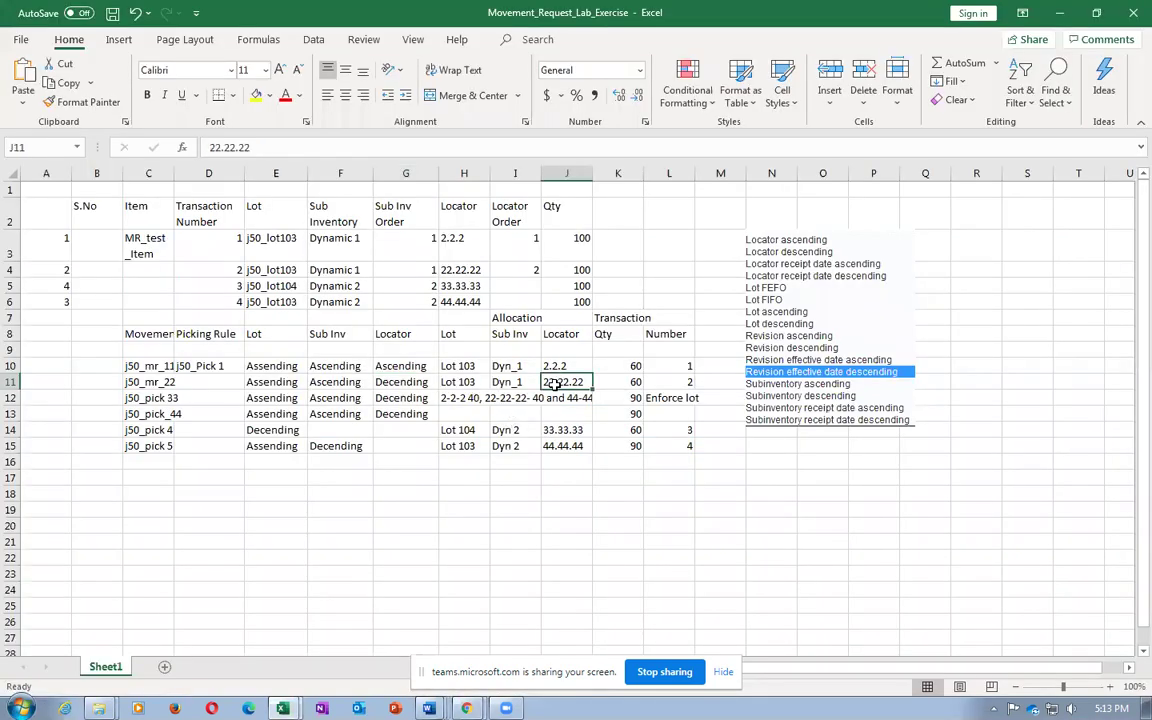
pyautogui.click(505, 382)
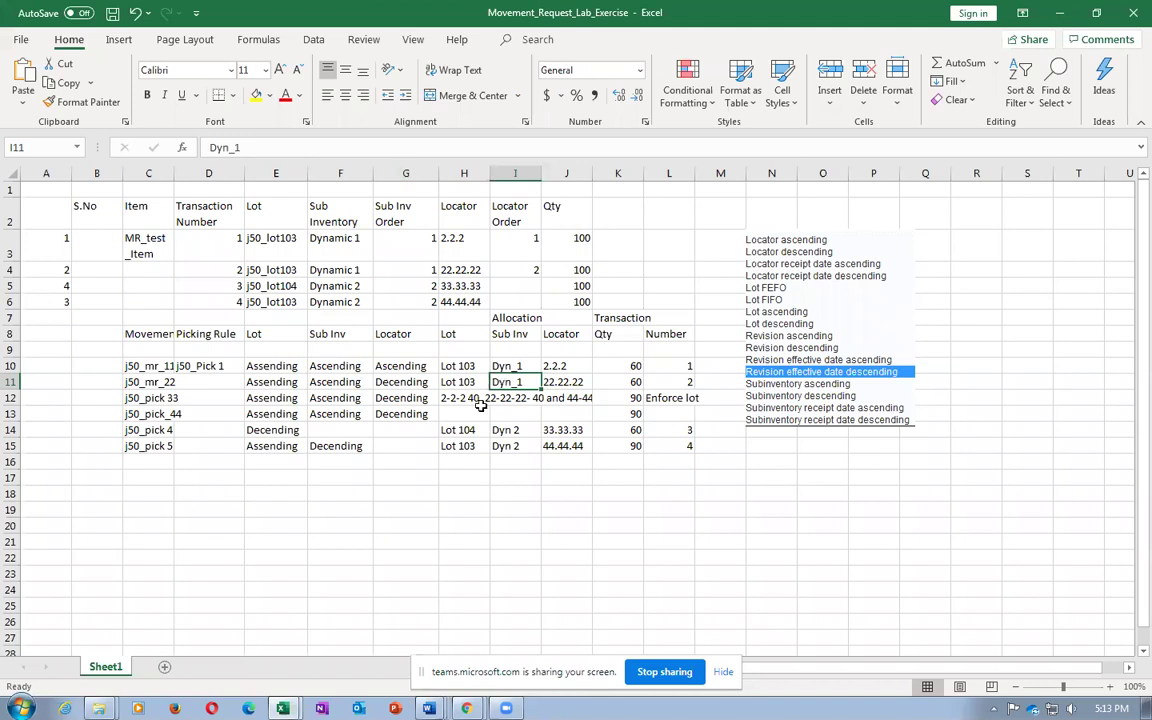
# Return to Oracle's Scheduled Processes, refresh the list and display the output details of the newest Print Movement Request Pick Slip Report
pyautogui.hotkey('alt', 'Tab')
pyautogui.click(627, 399)
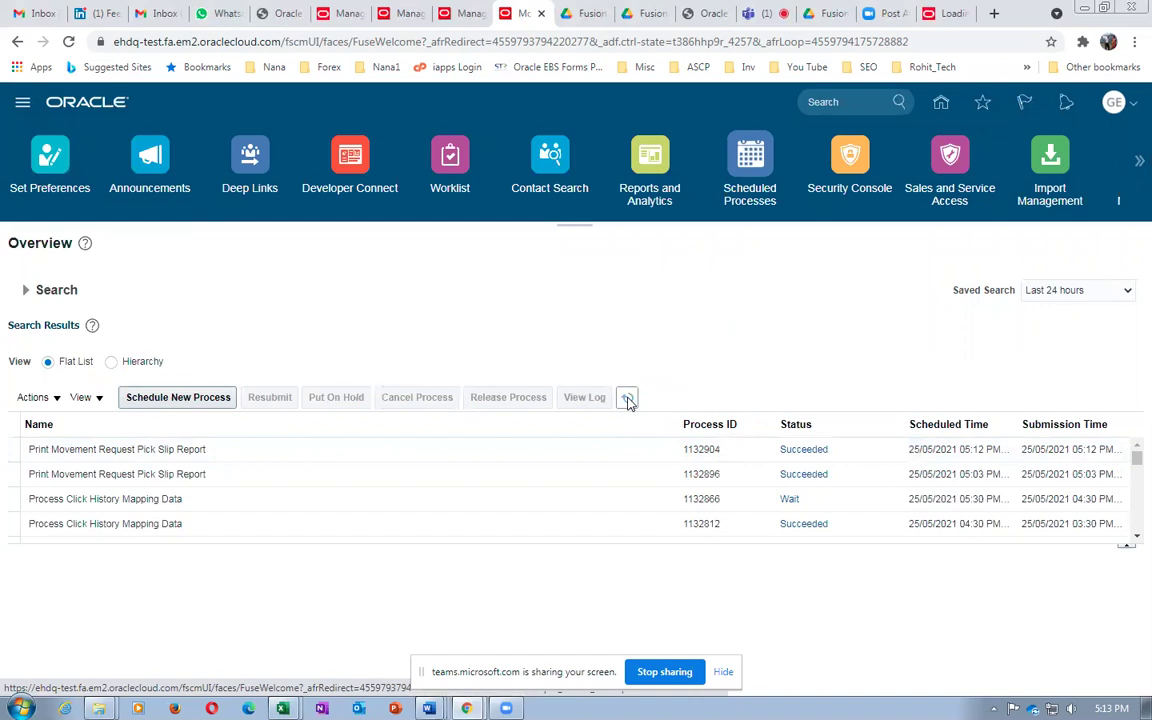
pyautogui.click(260, 447)
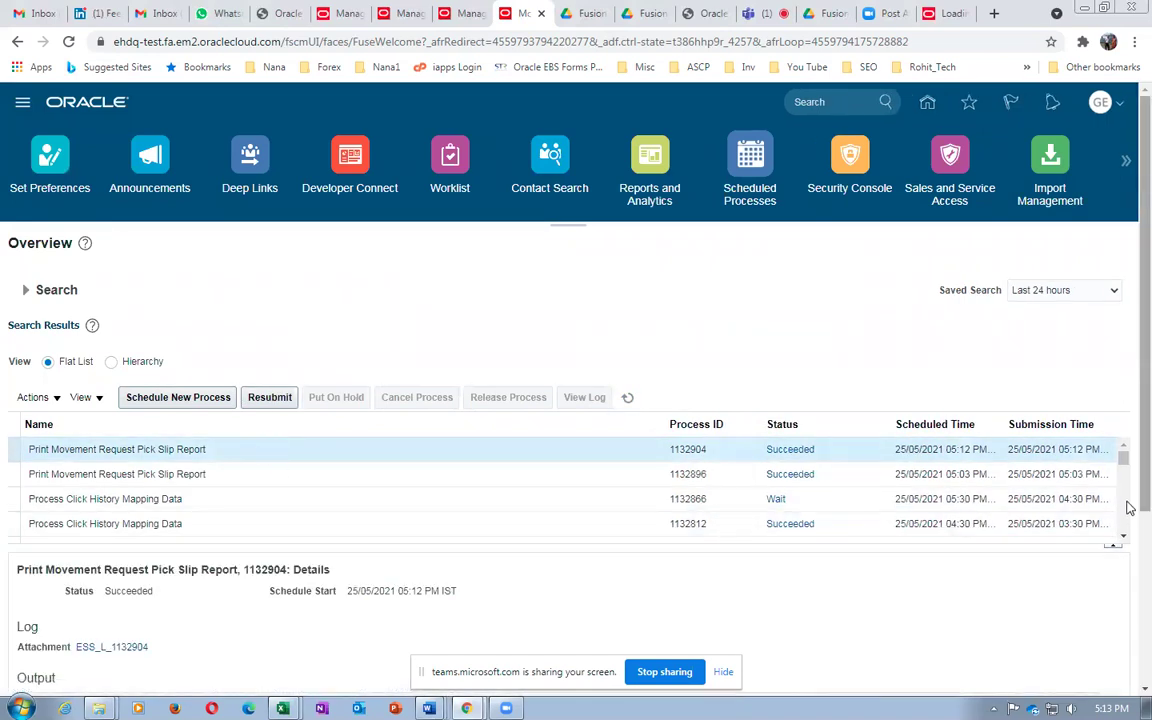
pyautogui.scroll(-1, 1130, 583)
pyautogui.scroll(-3, 1130, 583)
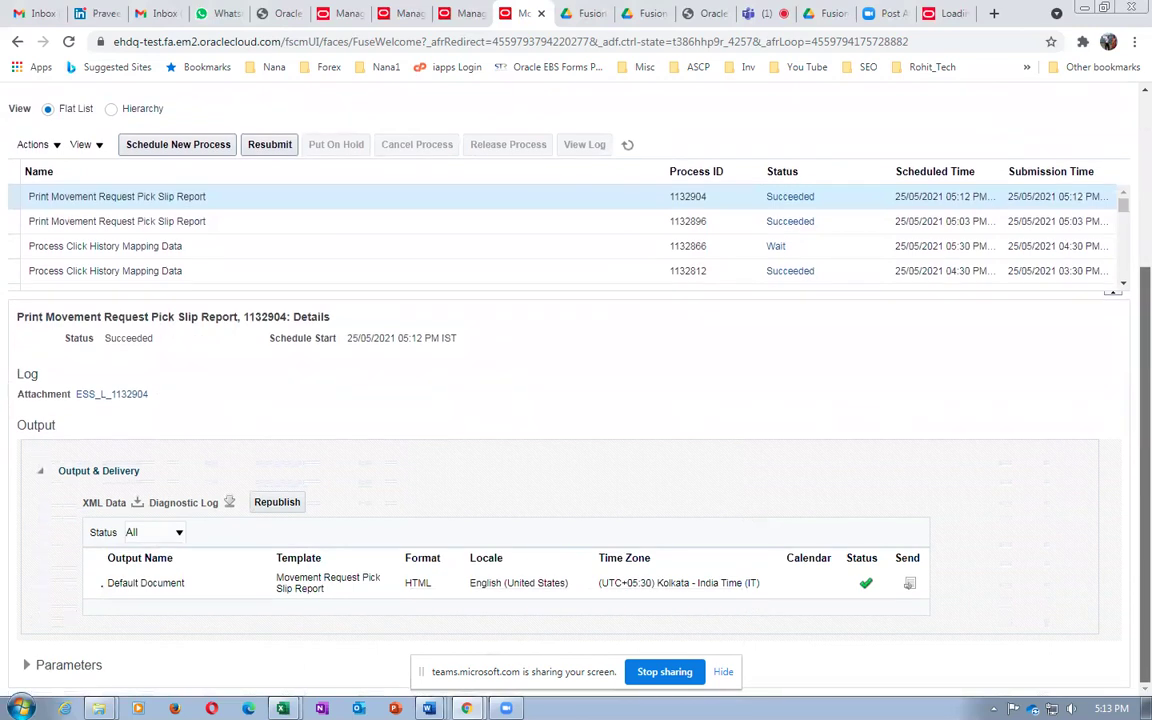
# Republish the pick slip report's output and export it as a PDF
pyautogui.click(279, 503)
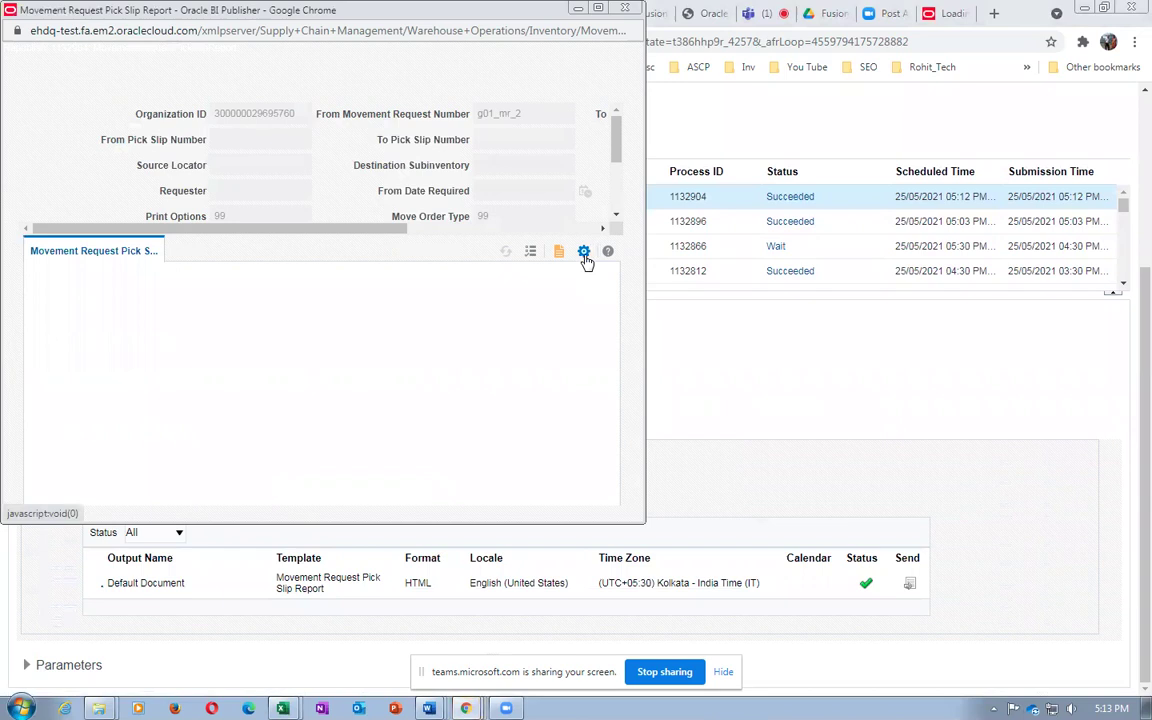
pyautogui.click(584, 251)
pyautogui.moveTo(576, 274)
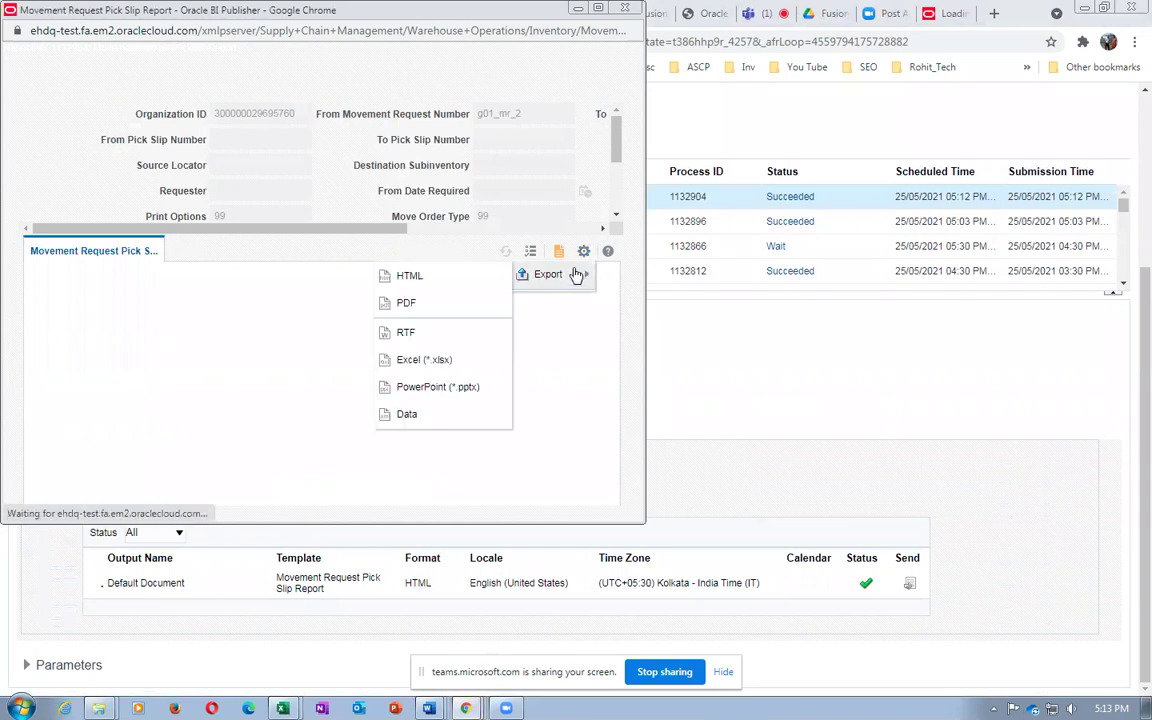
pyautogui.click(408, 303)
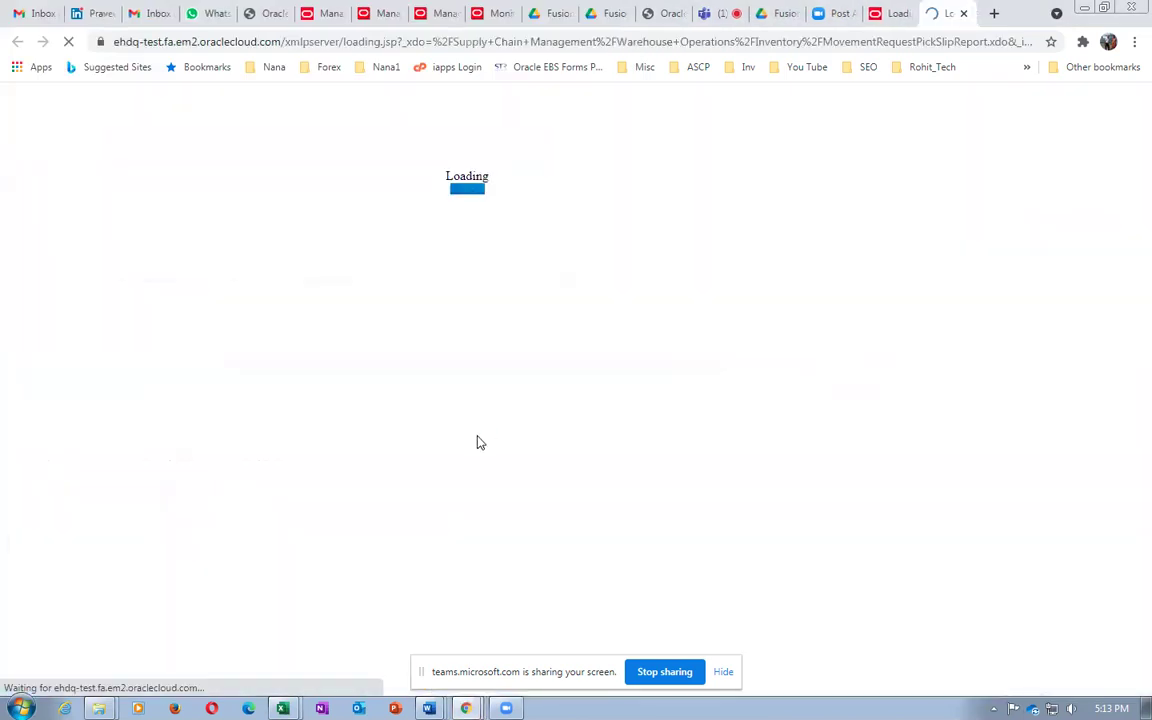
pyautogui.click(442, 359)
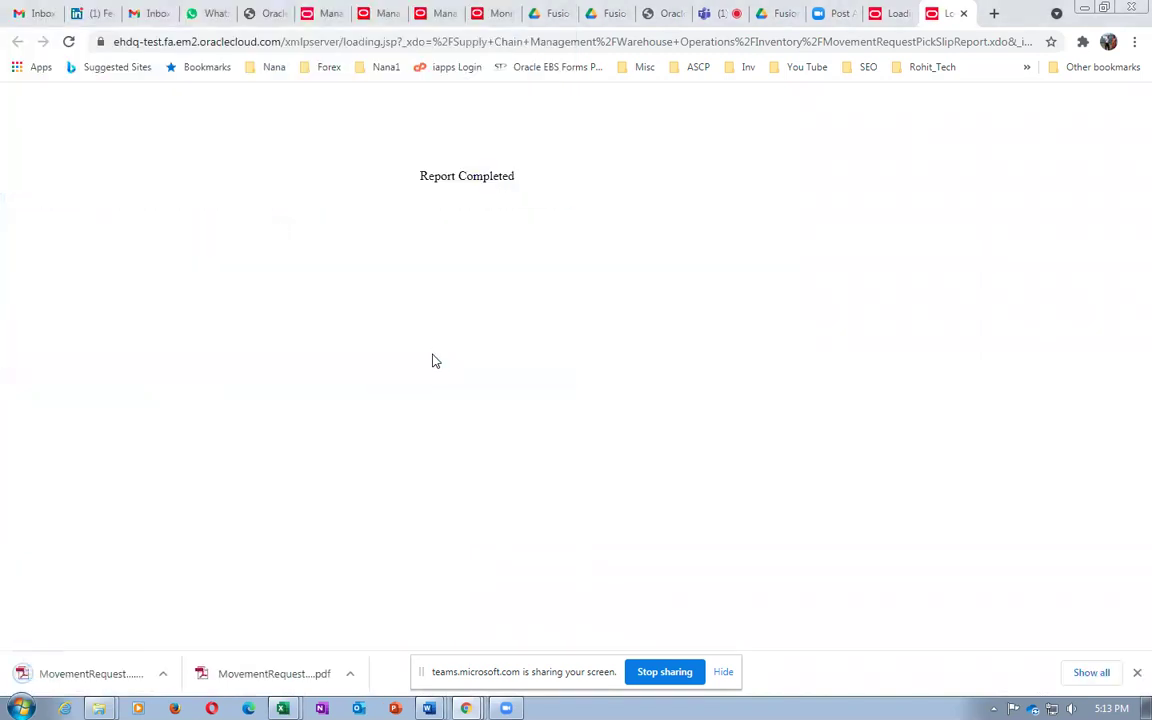
# Open the newly downloaded pick slip PDF from its folder in Adobe Reader, review page 2, and close the folder window
pyautogui.click(1088, 672)
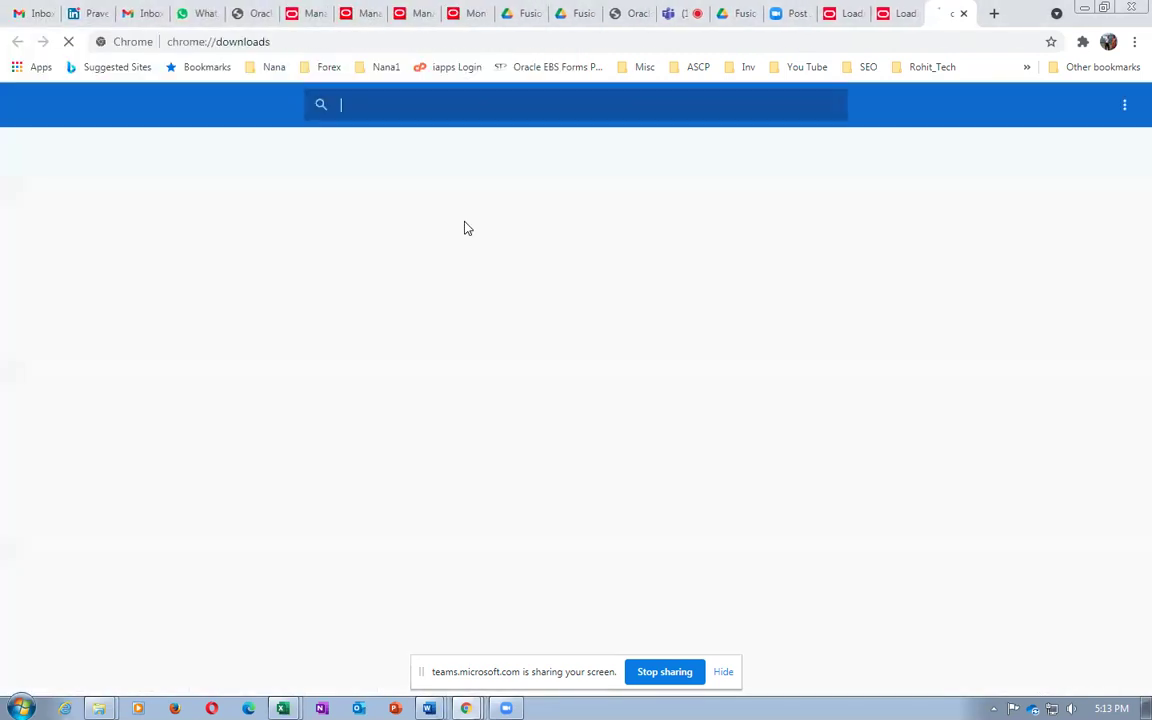
pyautogui.click(406, 258)
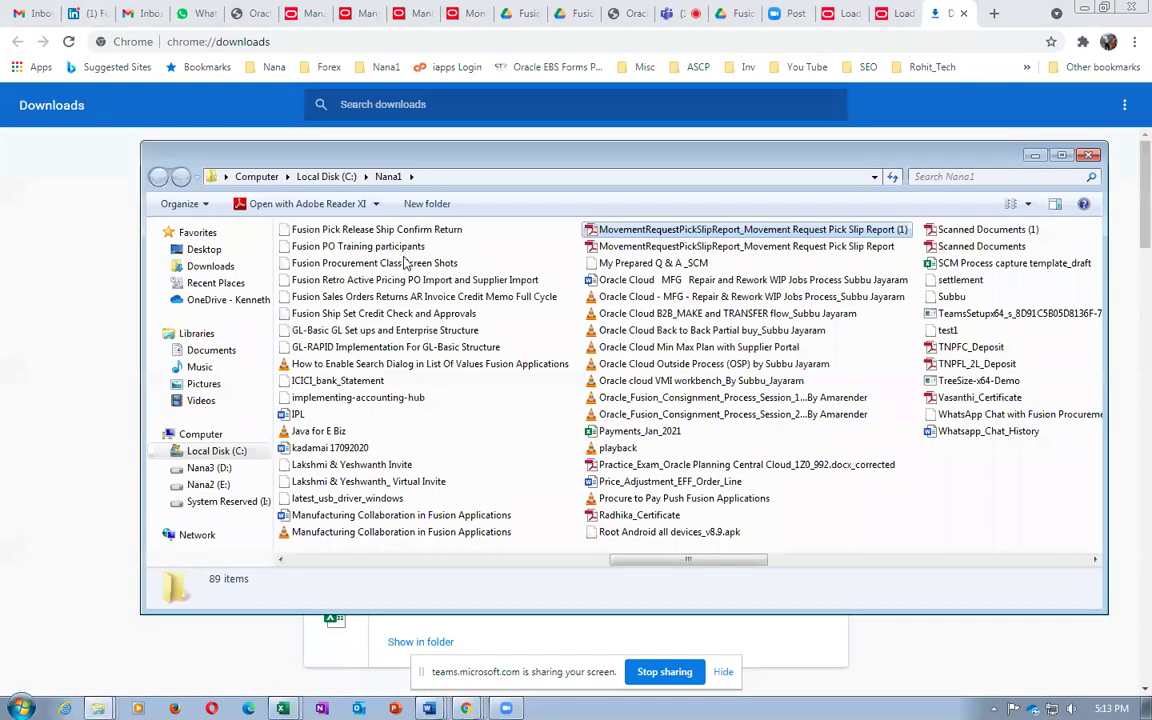
pyautogui.doubleClick(631, 234)
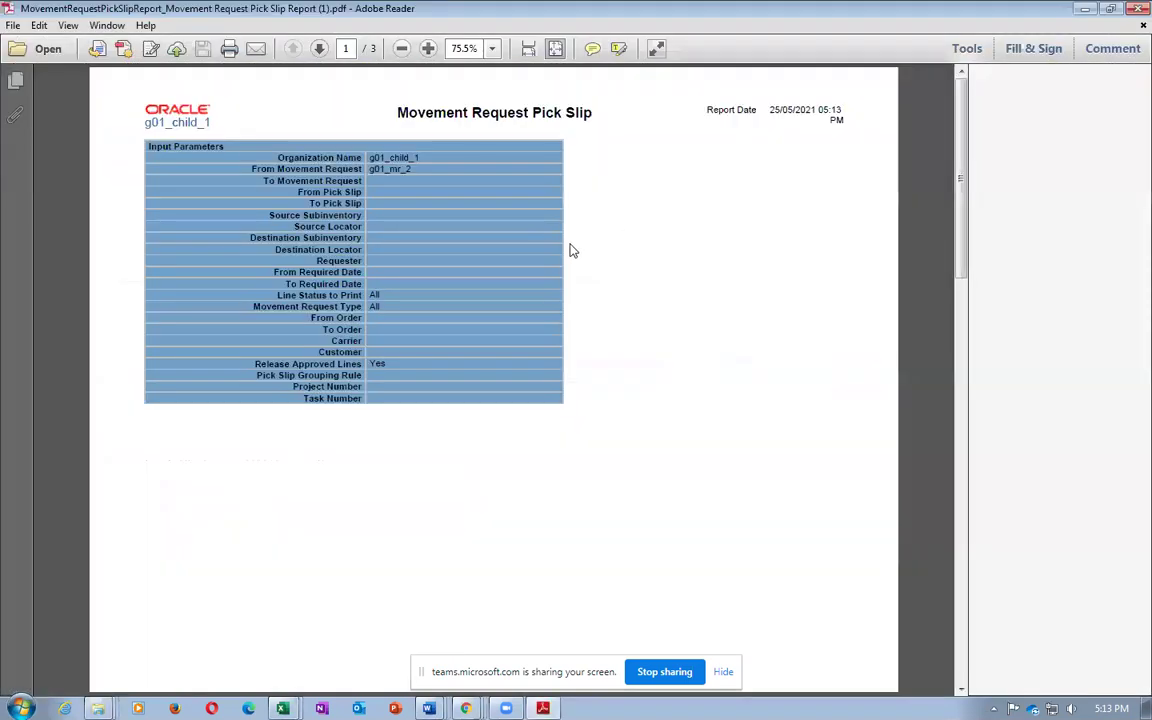
pyautogui.moveTo(958, 248); pyautogui.dragTo(975, 389)
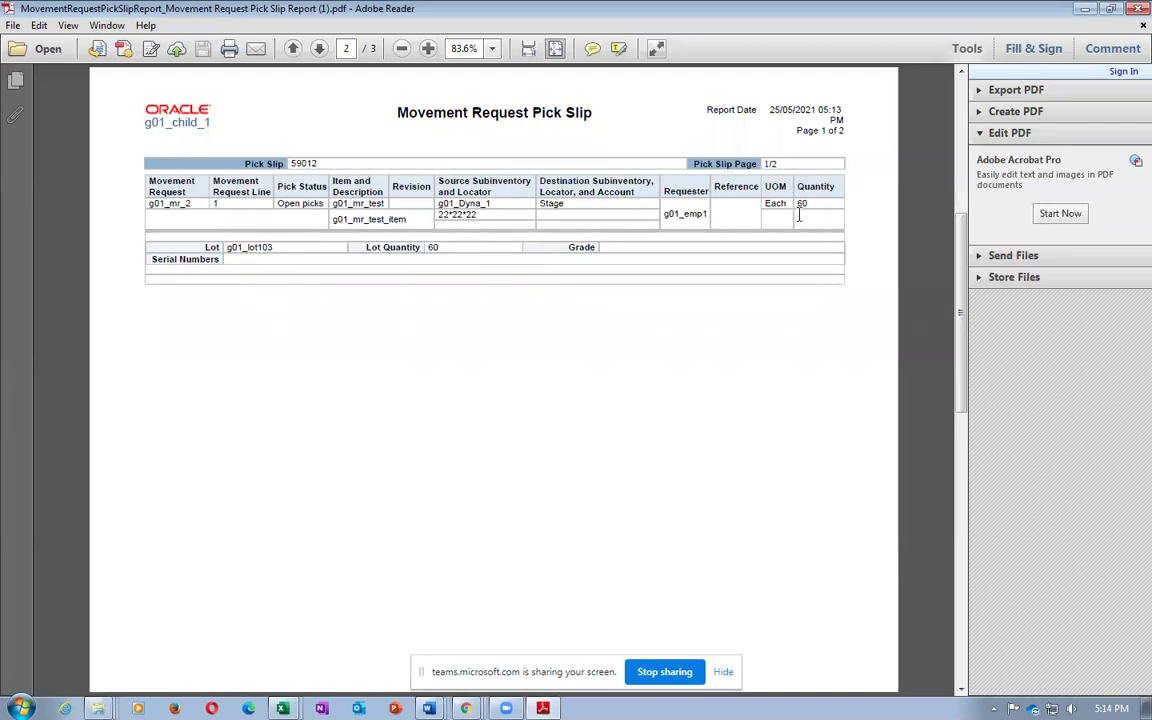
pyautogui.hotkey('alt', 'Tab')
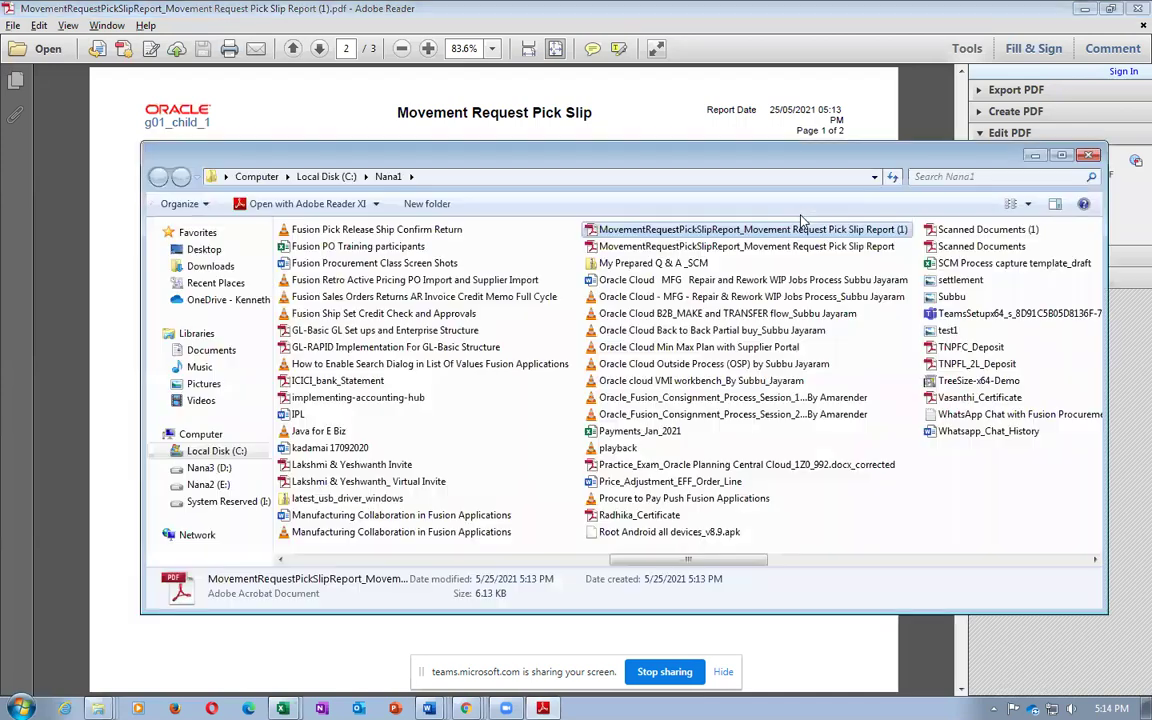
pyautogui.click(1088, 156)
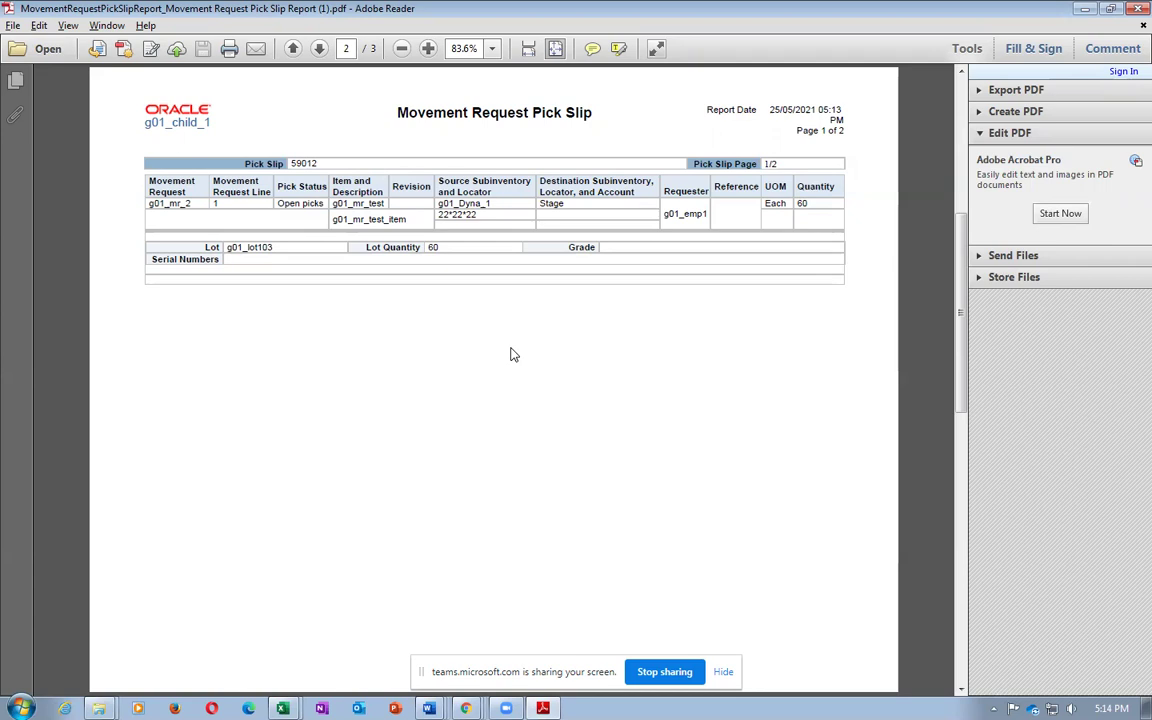
# Switch to the Movement_Request_Lab_Exercise workbook in Excel and compare the pick slip with the expected locator for j50_mr_22
pyautogui.click(283, 708)
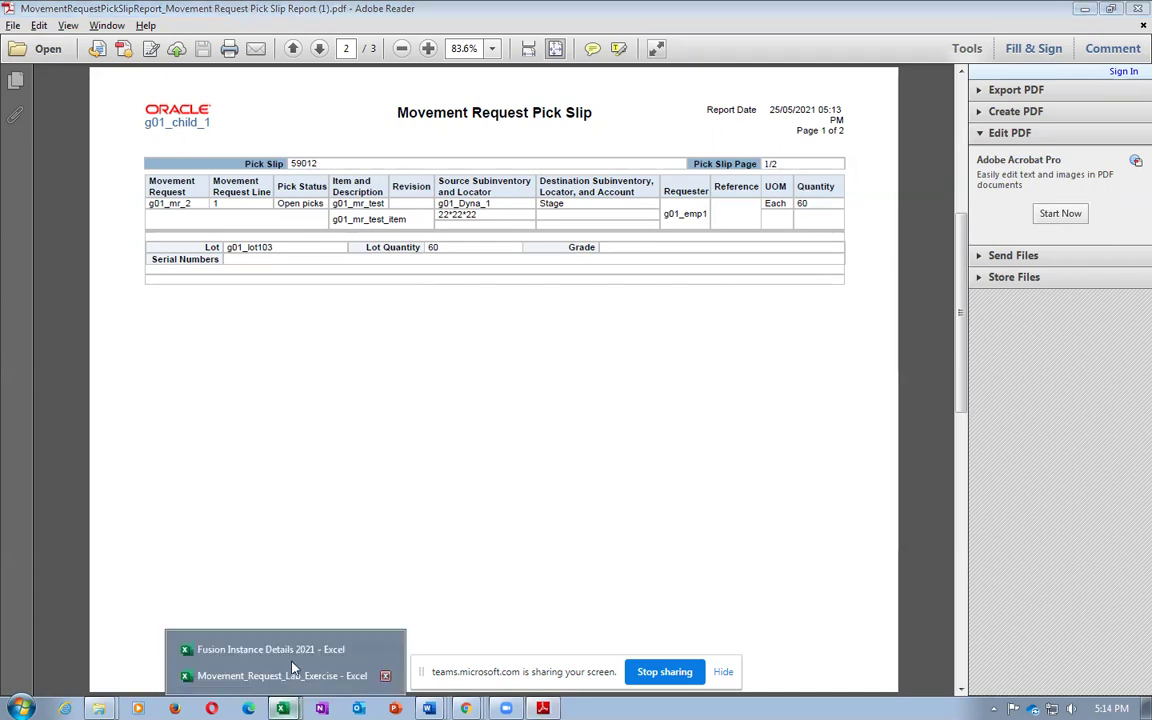
pyautogui.click(290, 675)
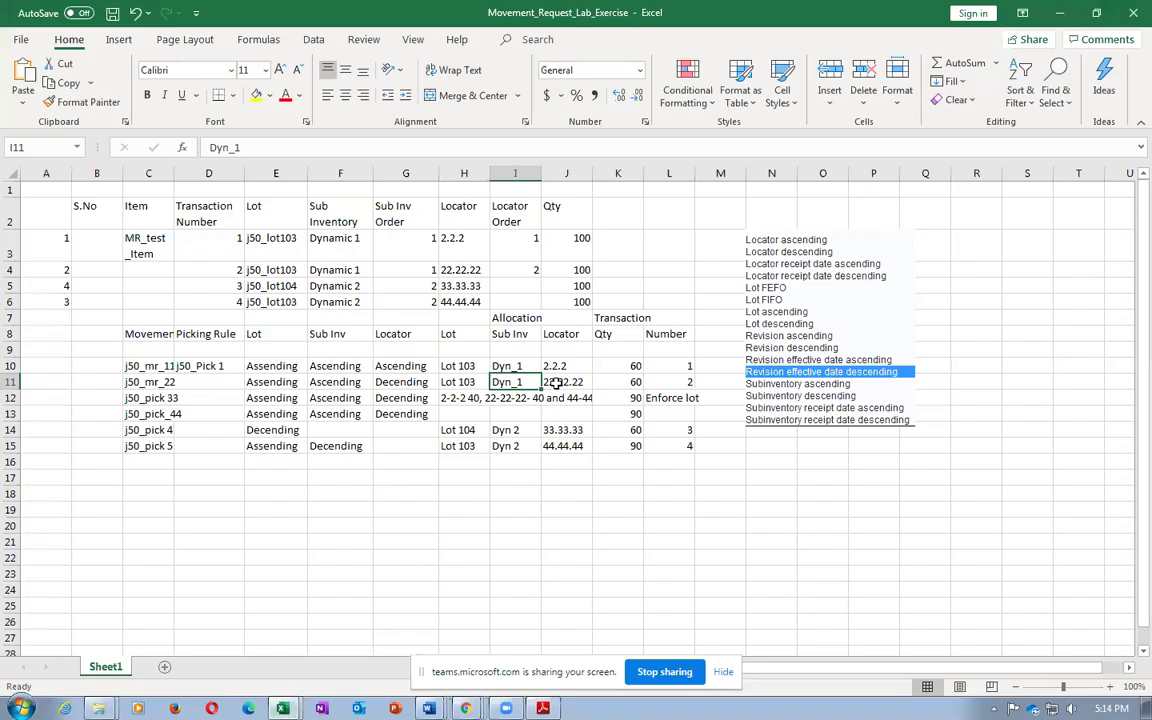
pyautogui.click(556, 383)
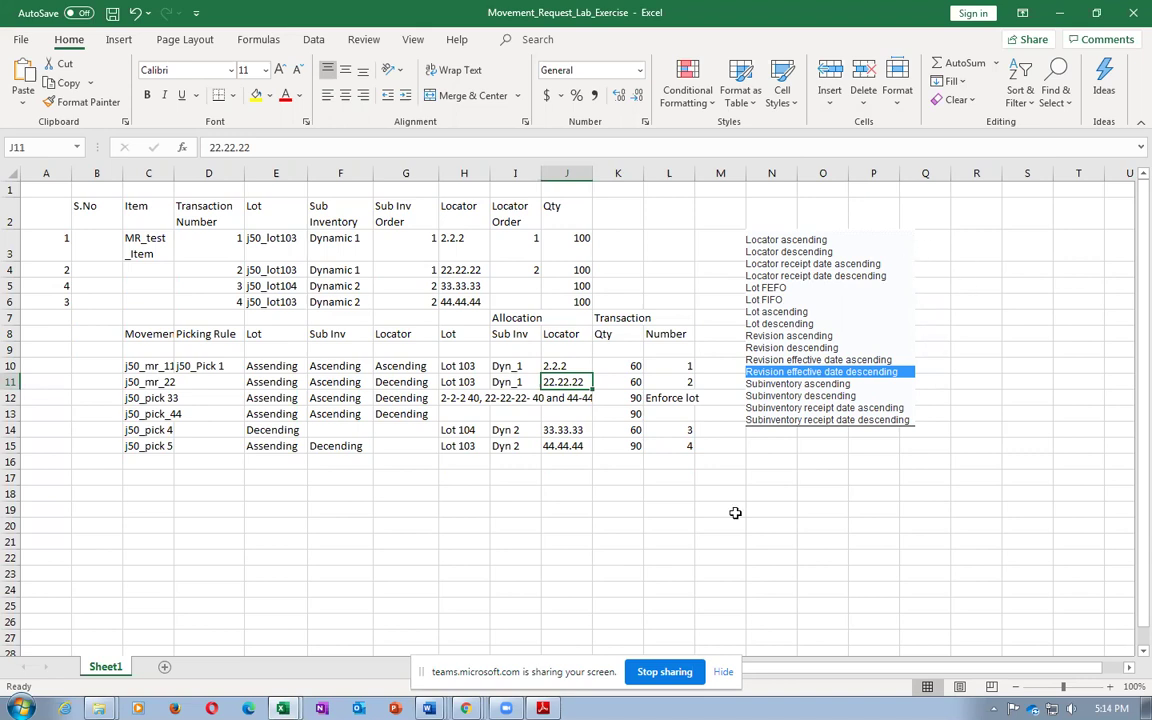
# Switch to the Movement Requests document in Word and examine the diagram's flow from the stores through WIP to the staging area
pyautogui.moveTo(429, 708)
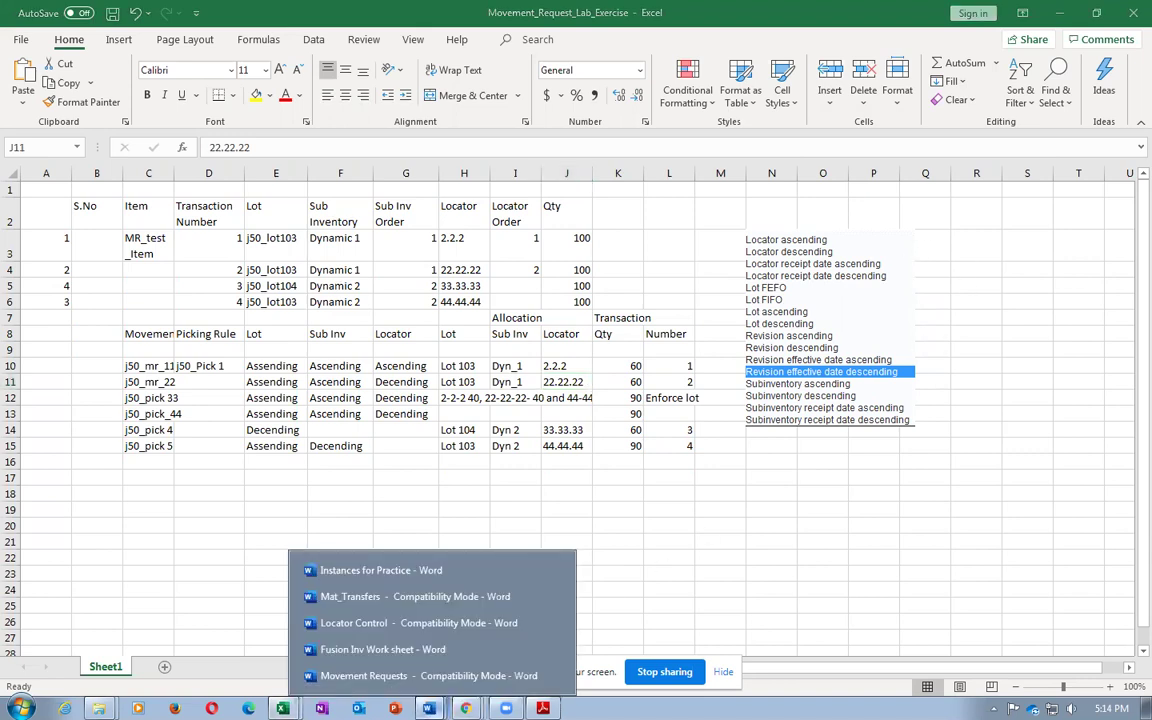
pyautogui.click(430, 676)
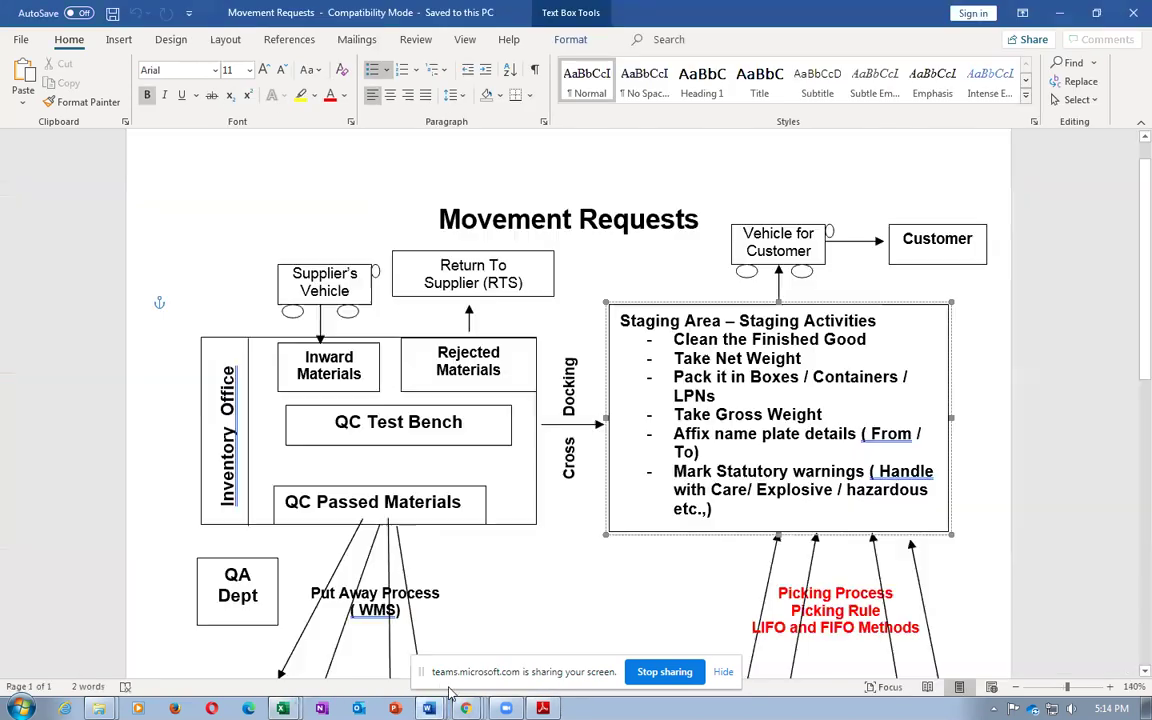
pyautogui.keyDown('ctrl'); pyautogui.scroll(3, 869, 506); pyautogui.keyUp('ctrl')
pyautogui.scroll(-5, 922, 537)
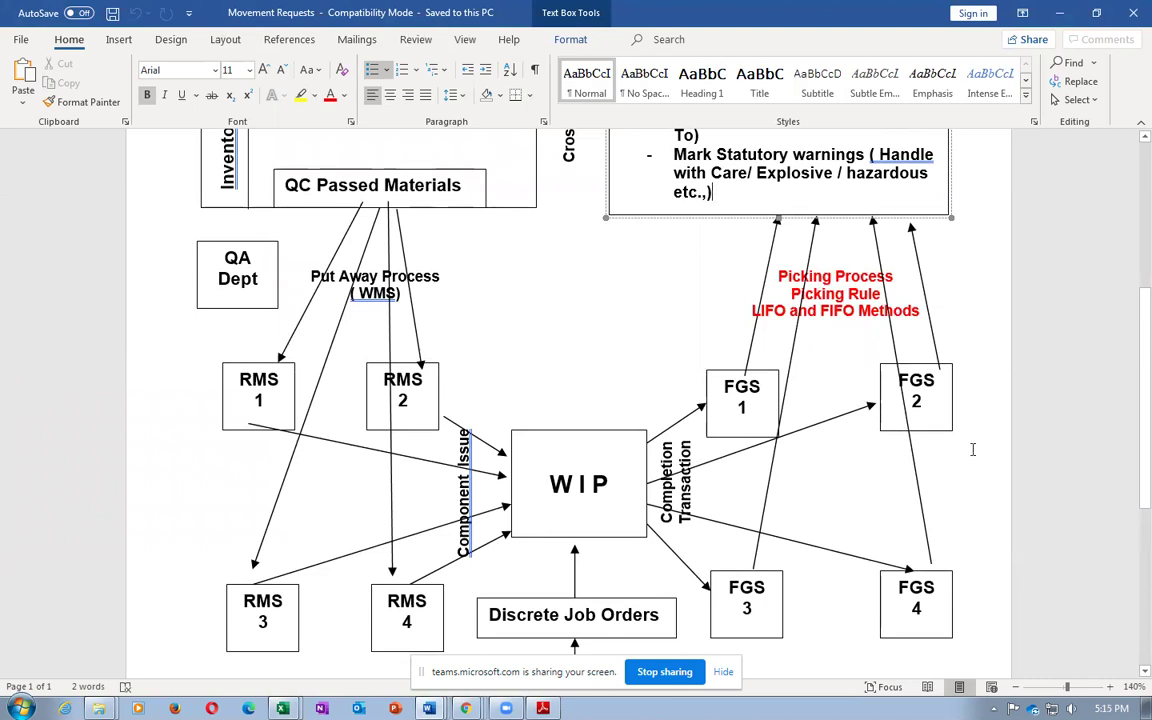
pyautogui.scroll(4, 972, 450)
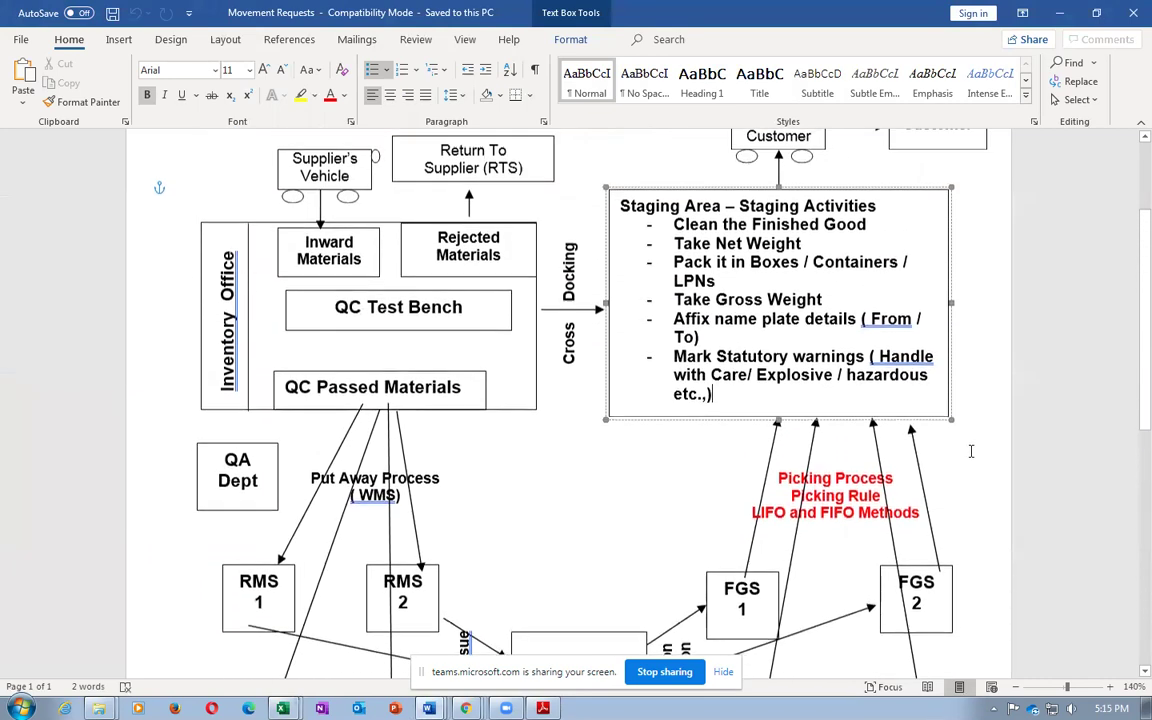
pyautogui.click(1064, 580)
pyautogui.scroll(-3, 1064, 580)
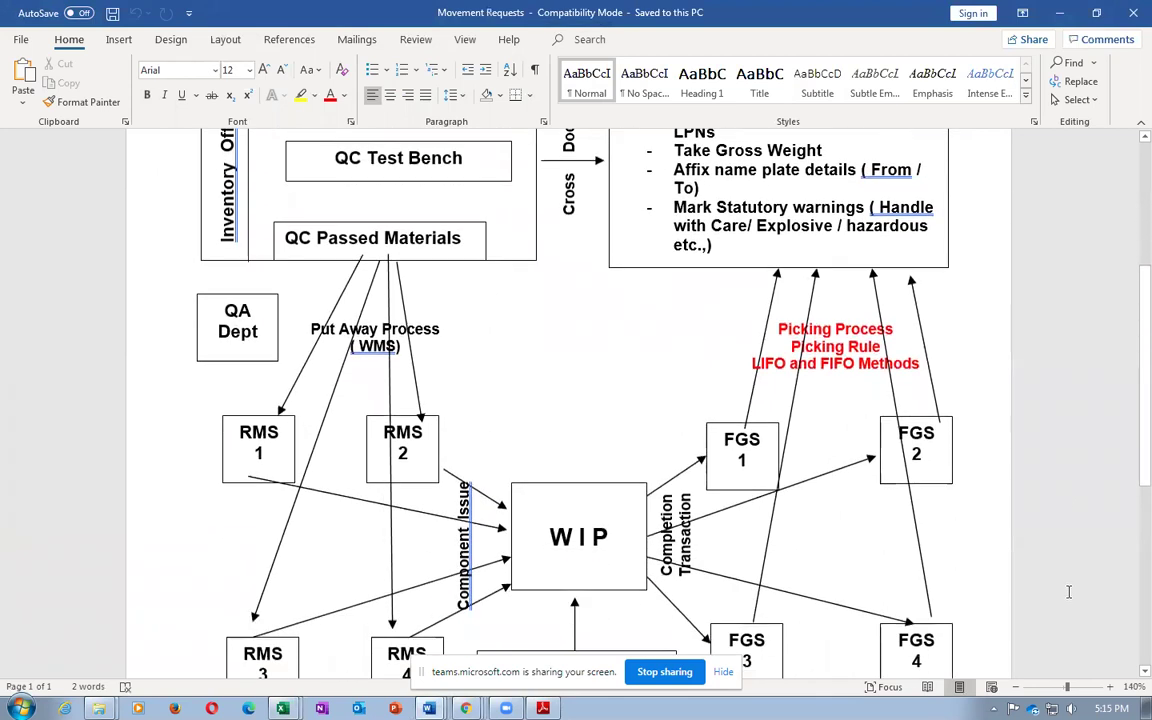
pyautogui.scroll(-2, 1068, 592)
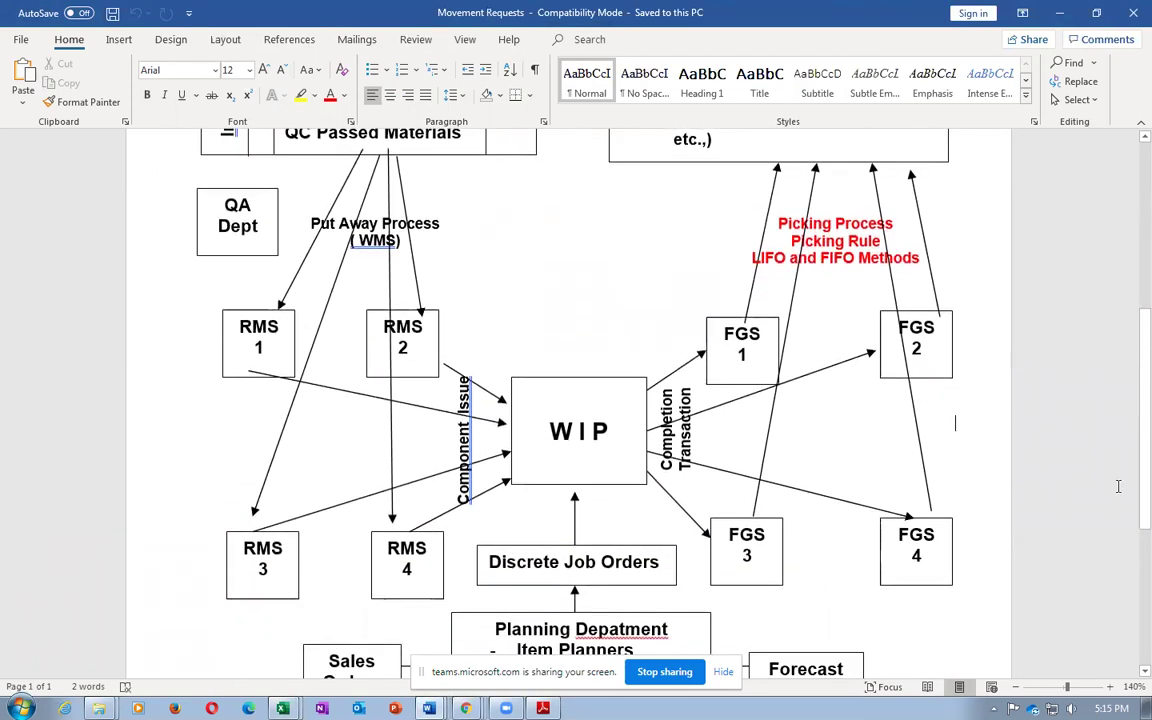
pyautogui.scroll(5, 977, 514)
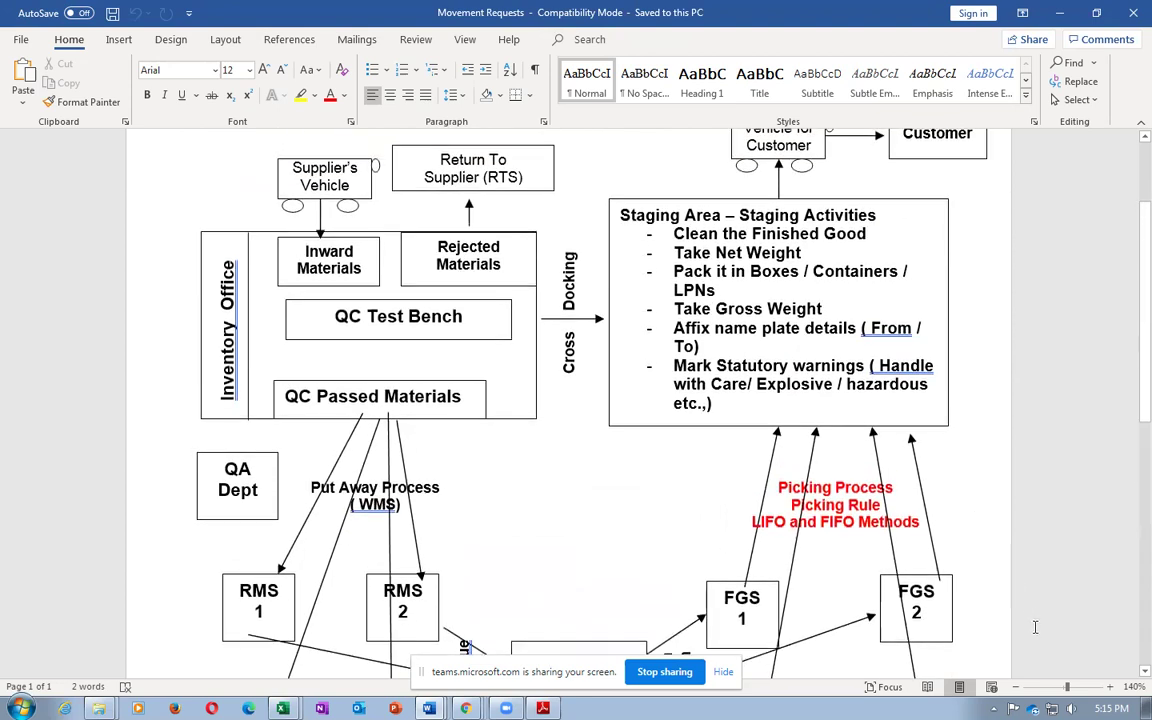
pyautogui.scroll(-3, 1035, 627)
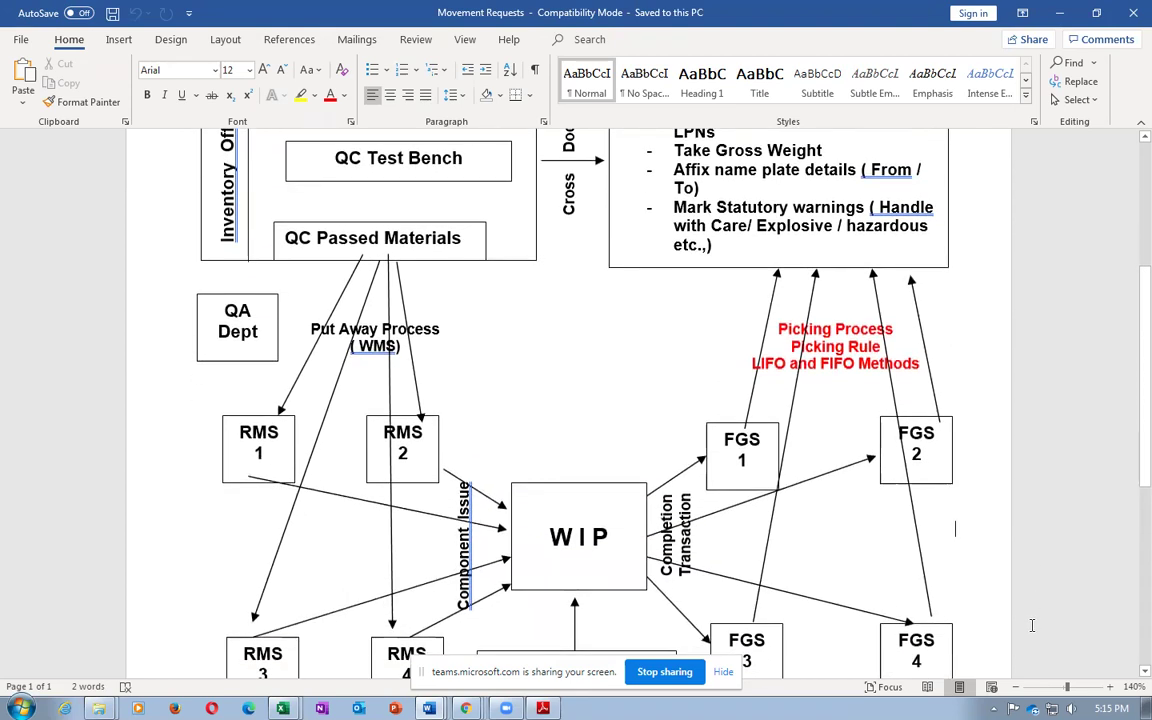